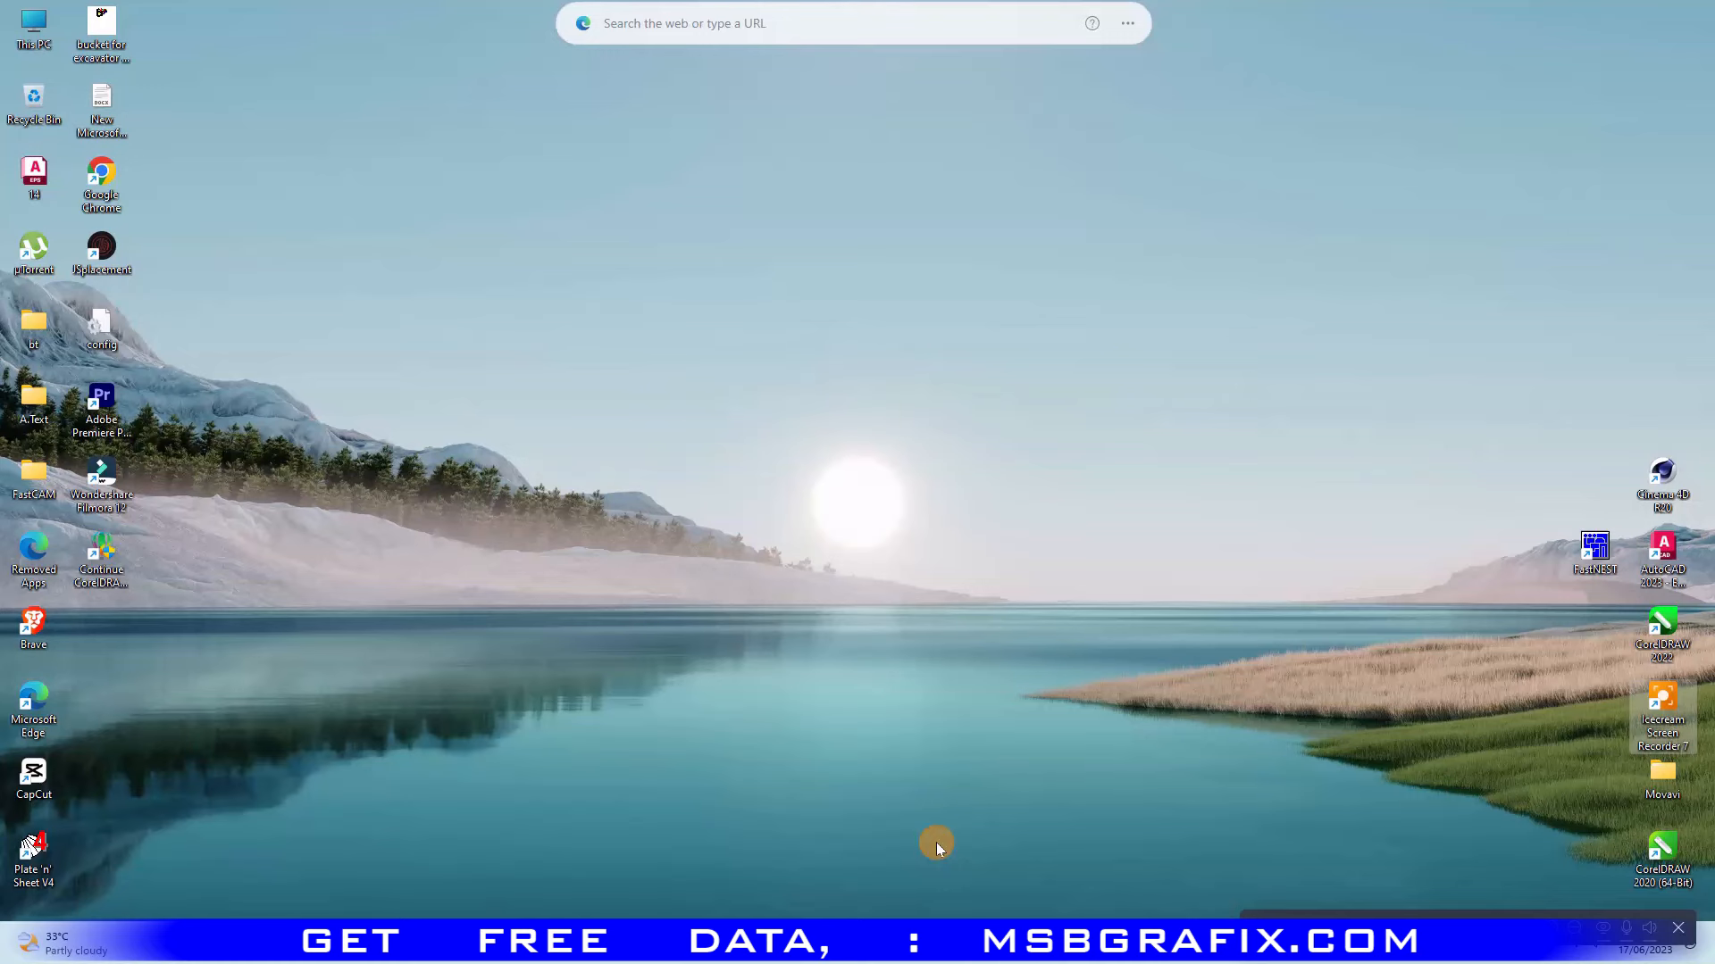
- Switch to CorelDRAW and draw a circle about 122 mm in diameter, centred around the blue calligraphy
click(1028, 949)
click(796, 454)
click(797, 453)
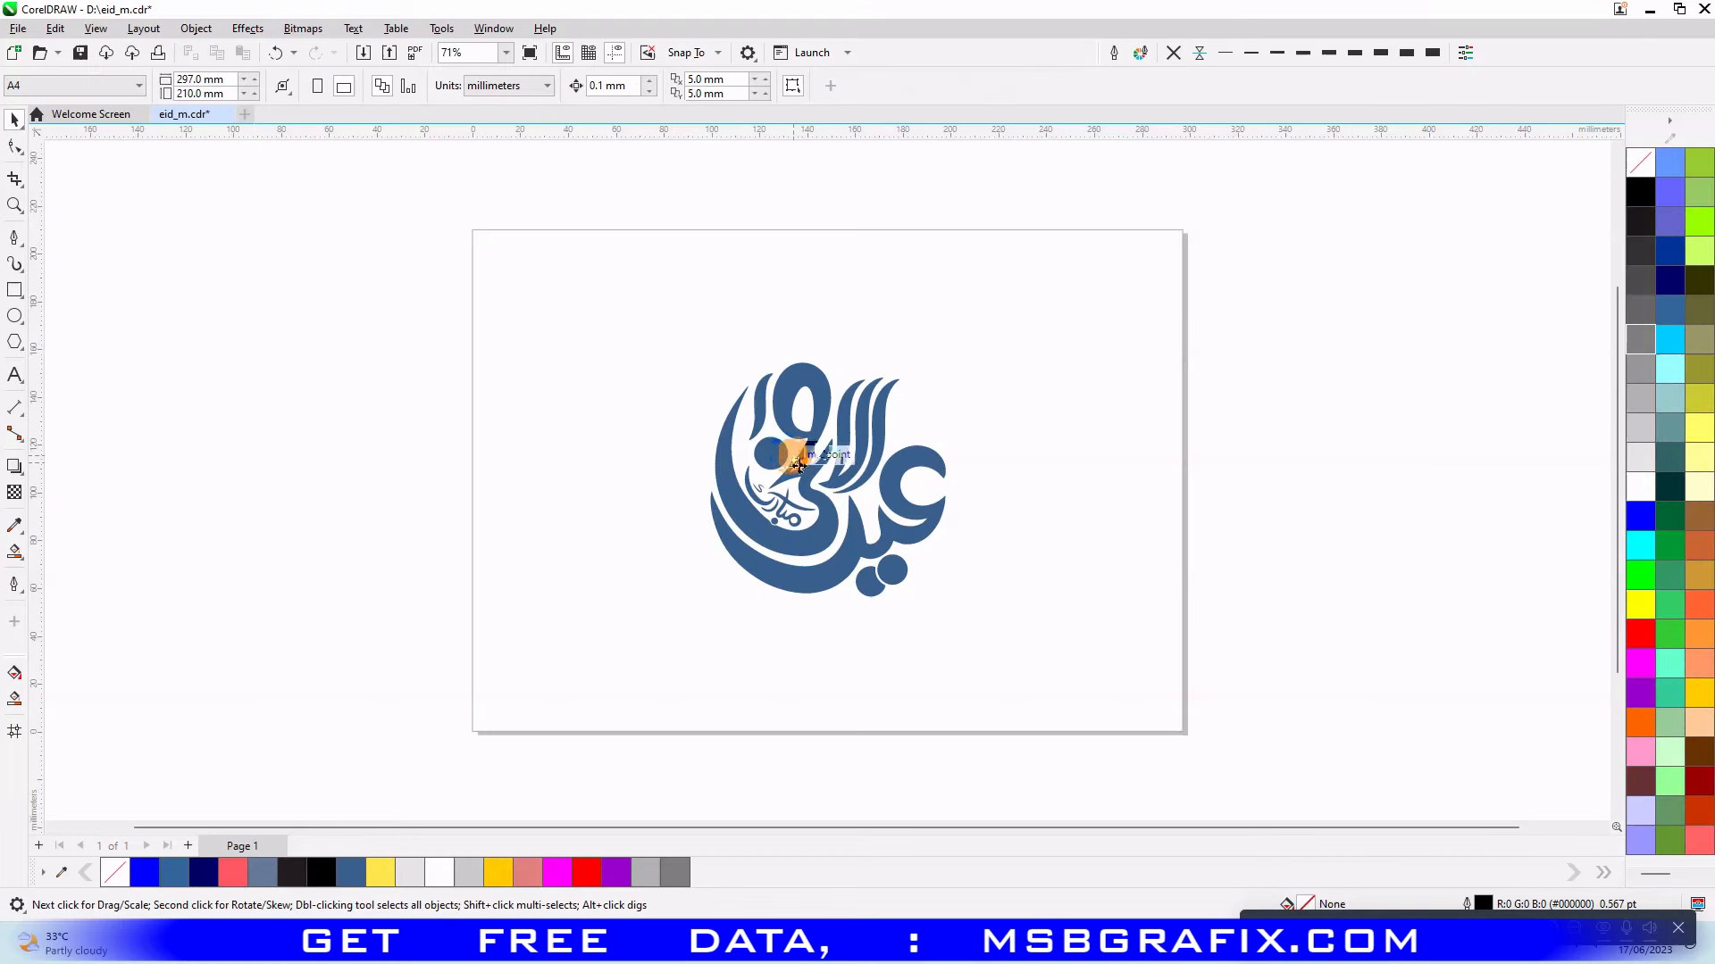
click(800, 455)
scroll(939, 478, up, 2)
click(10, 321)
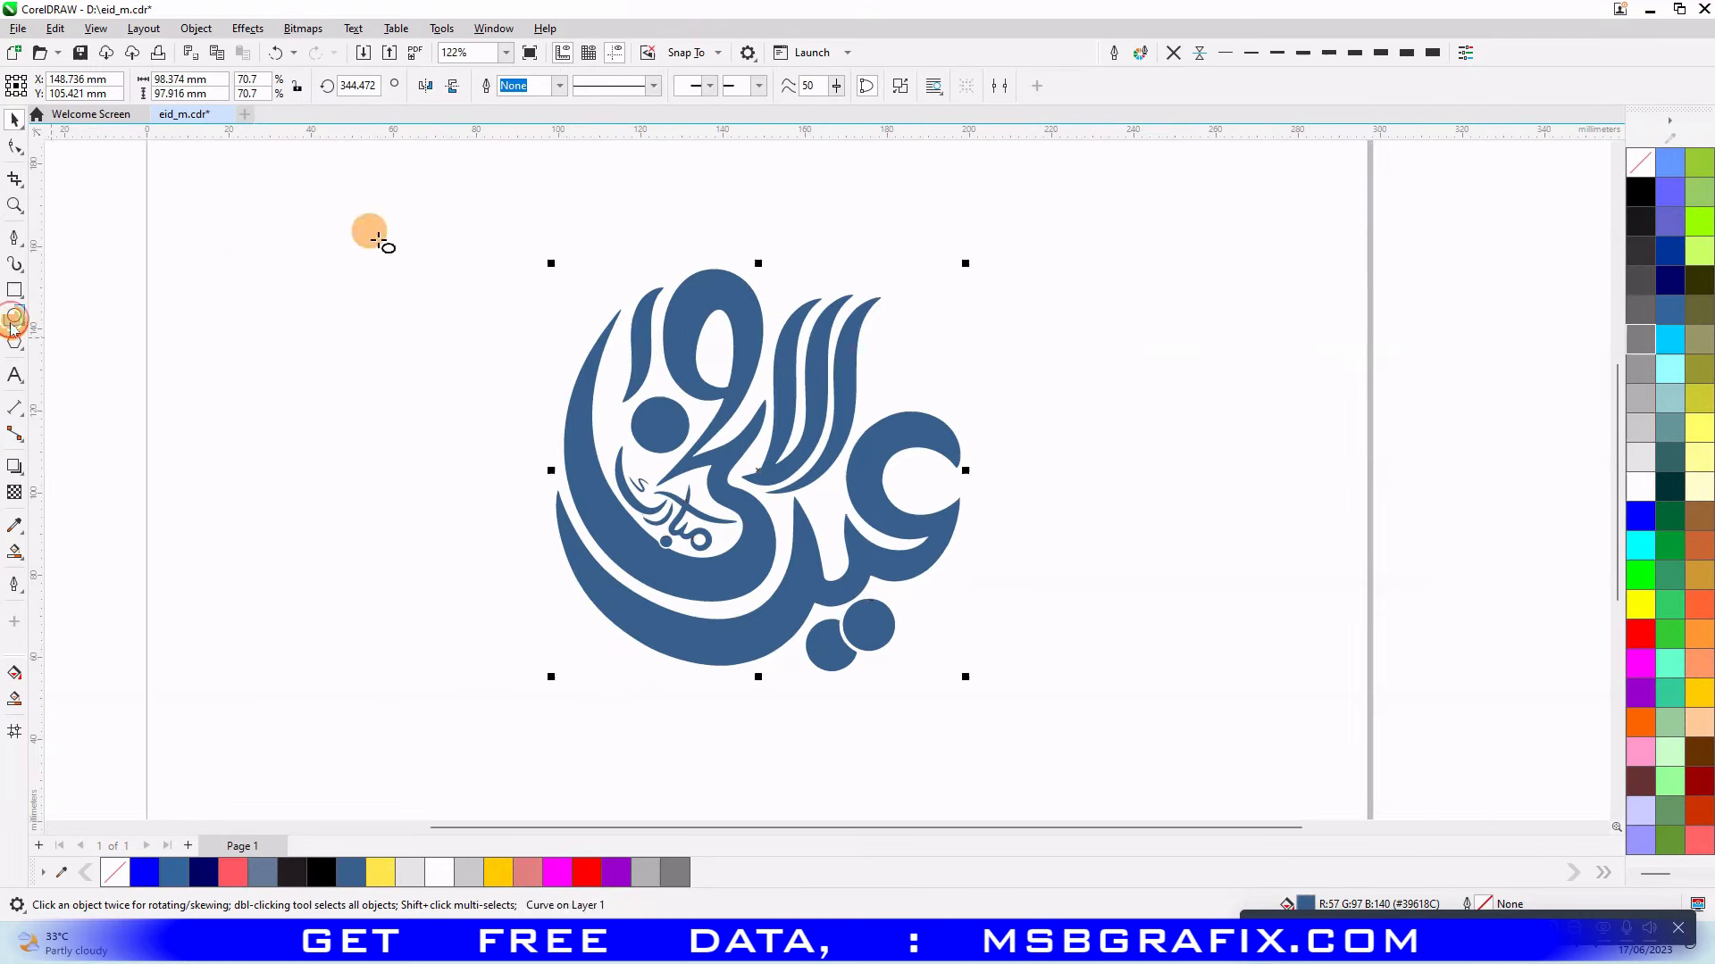
drag(380, 240, 873, 604)
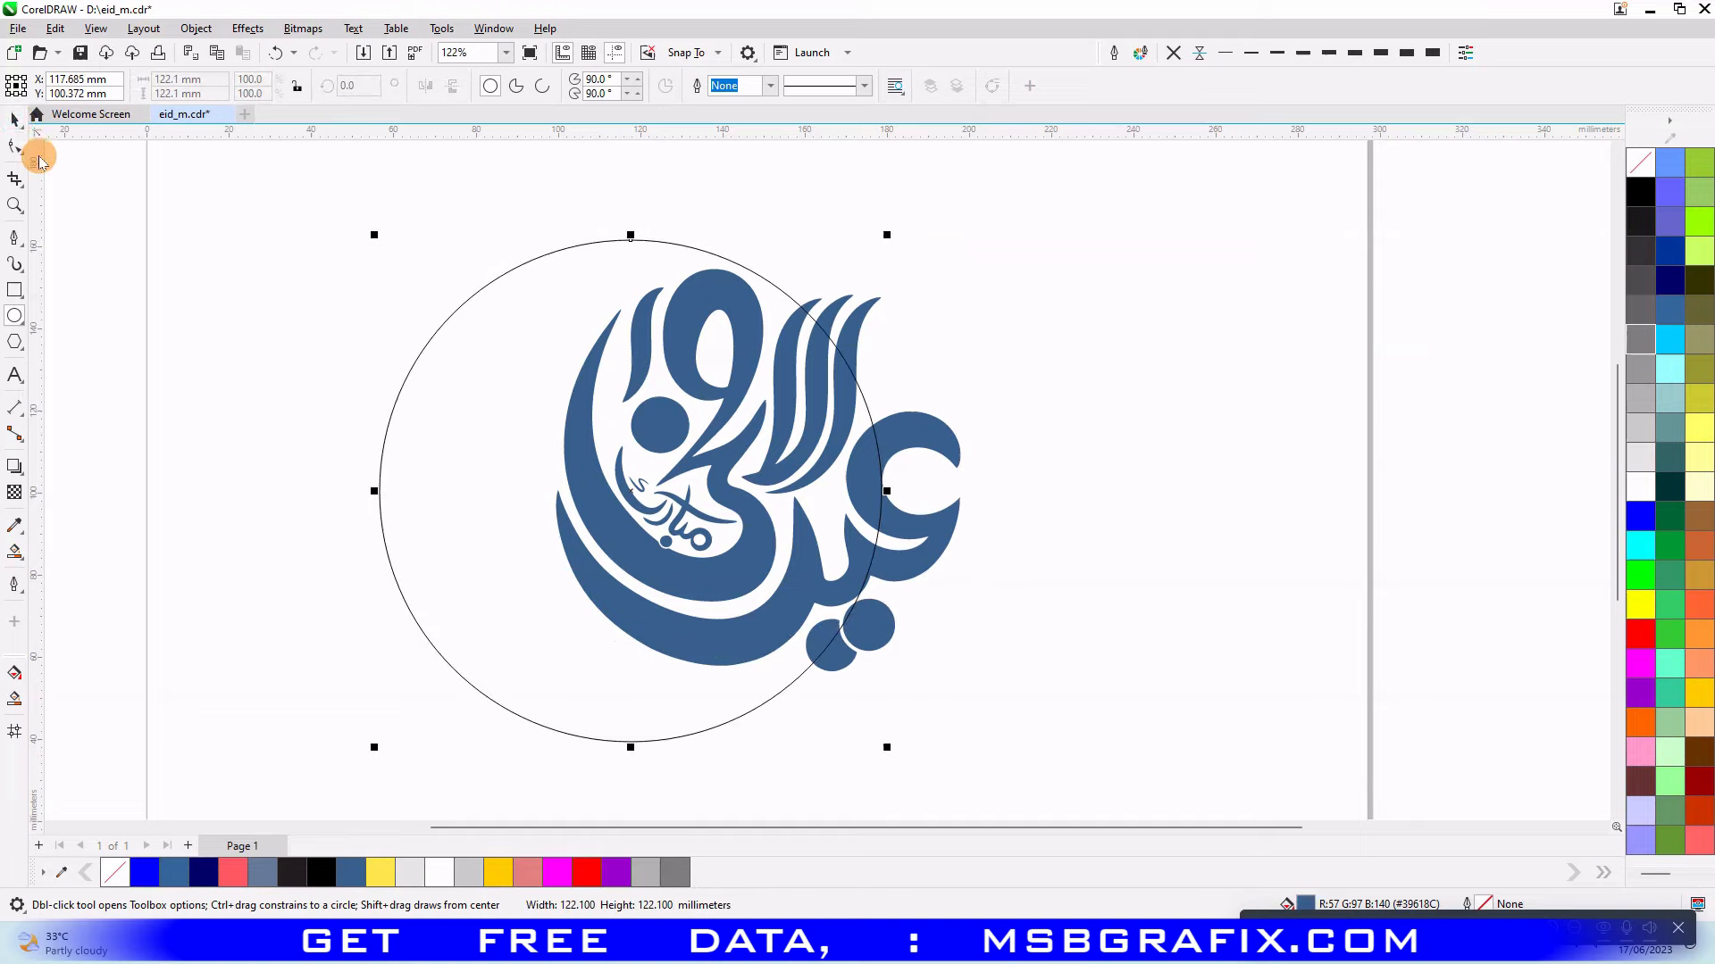
click(14, 119)
drag(567, 243, 694, 223)
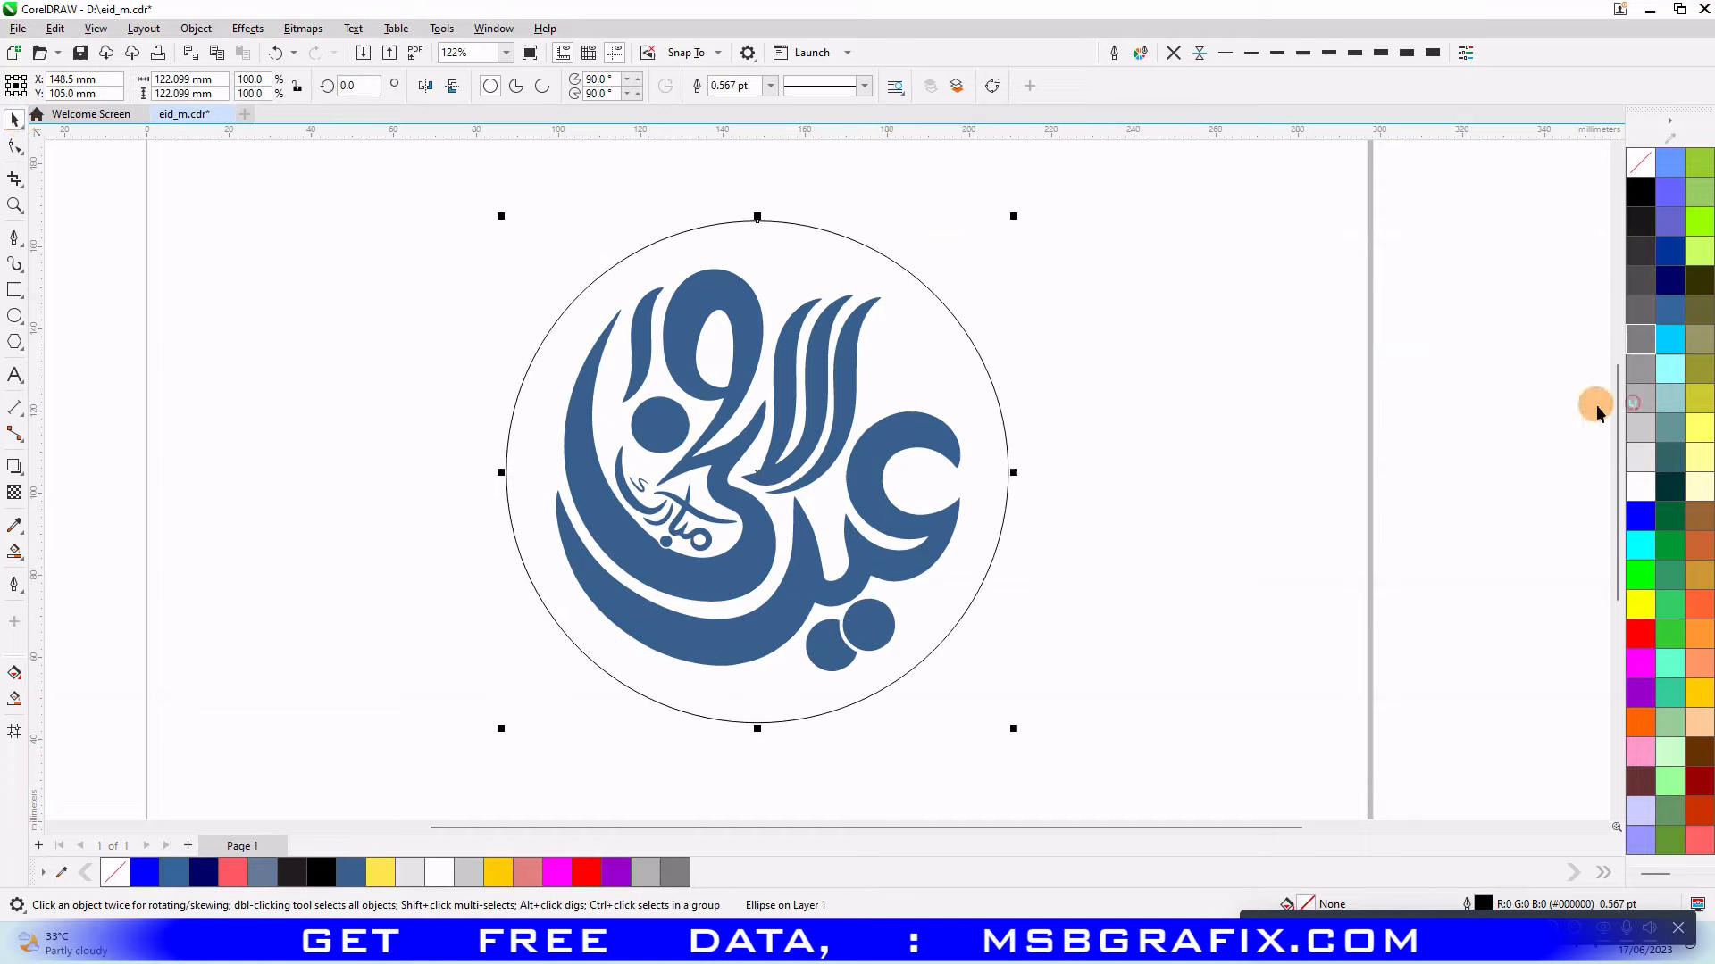
- Fill the circle with light grey, send it behind the calligraphy and remove its outline
click(1637, 399)
key(shift+Page_Down)
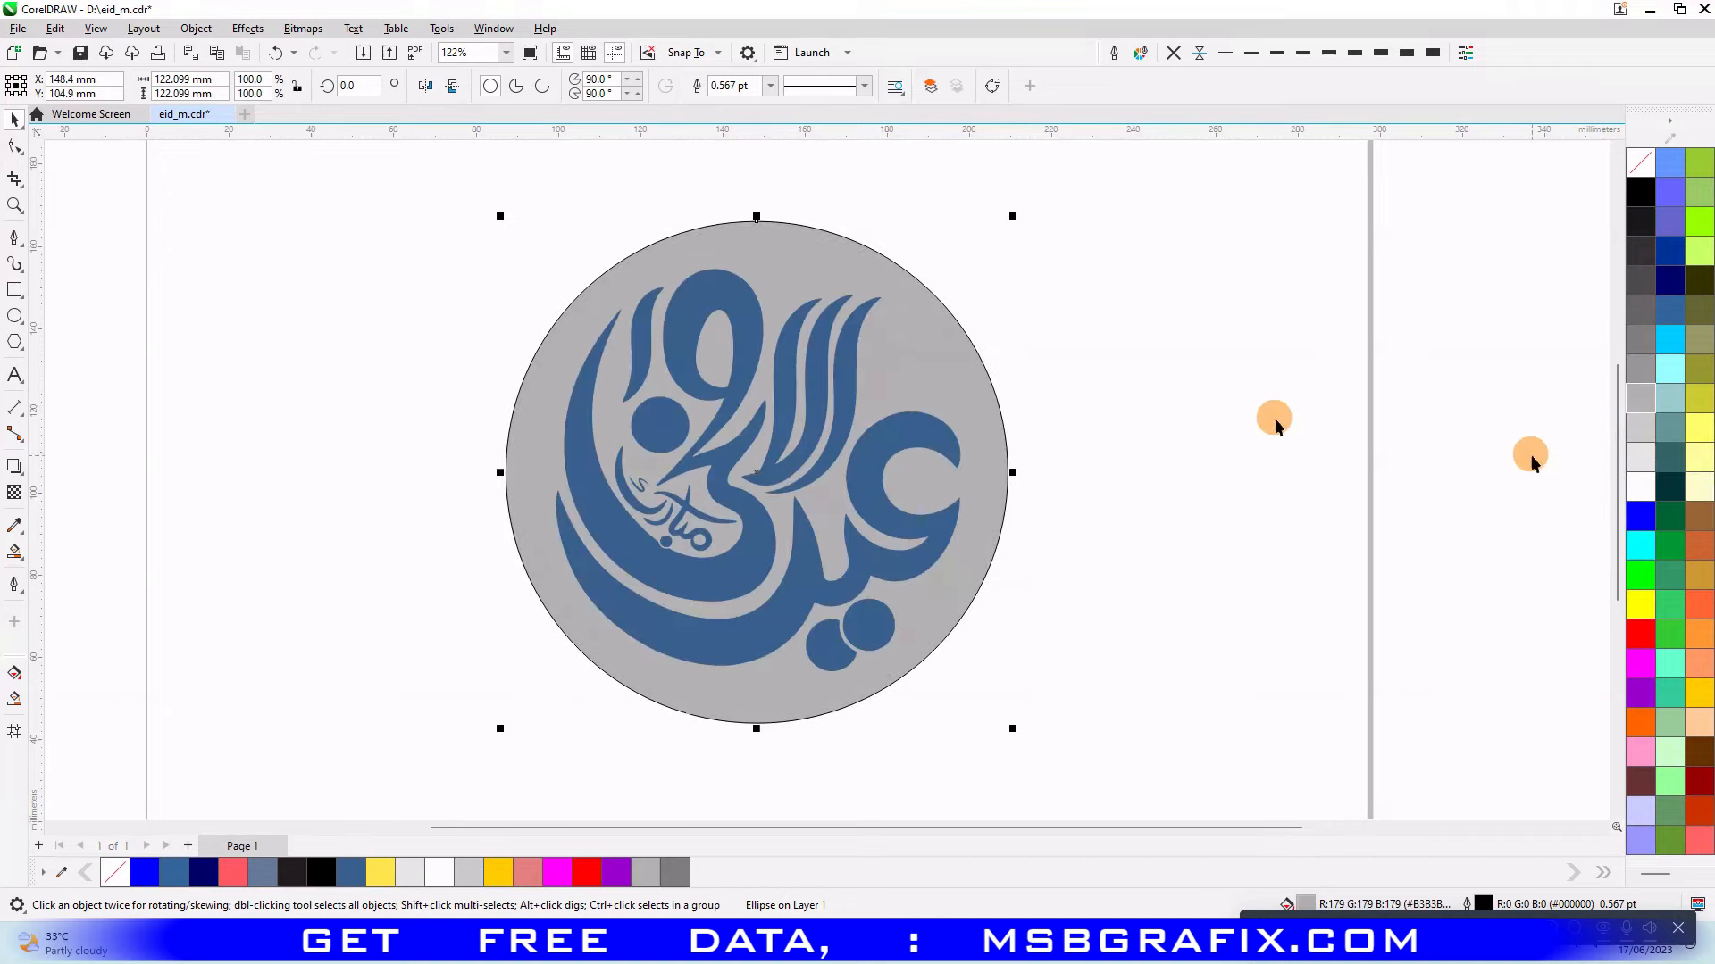
click(1049, 438)
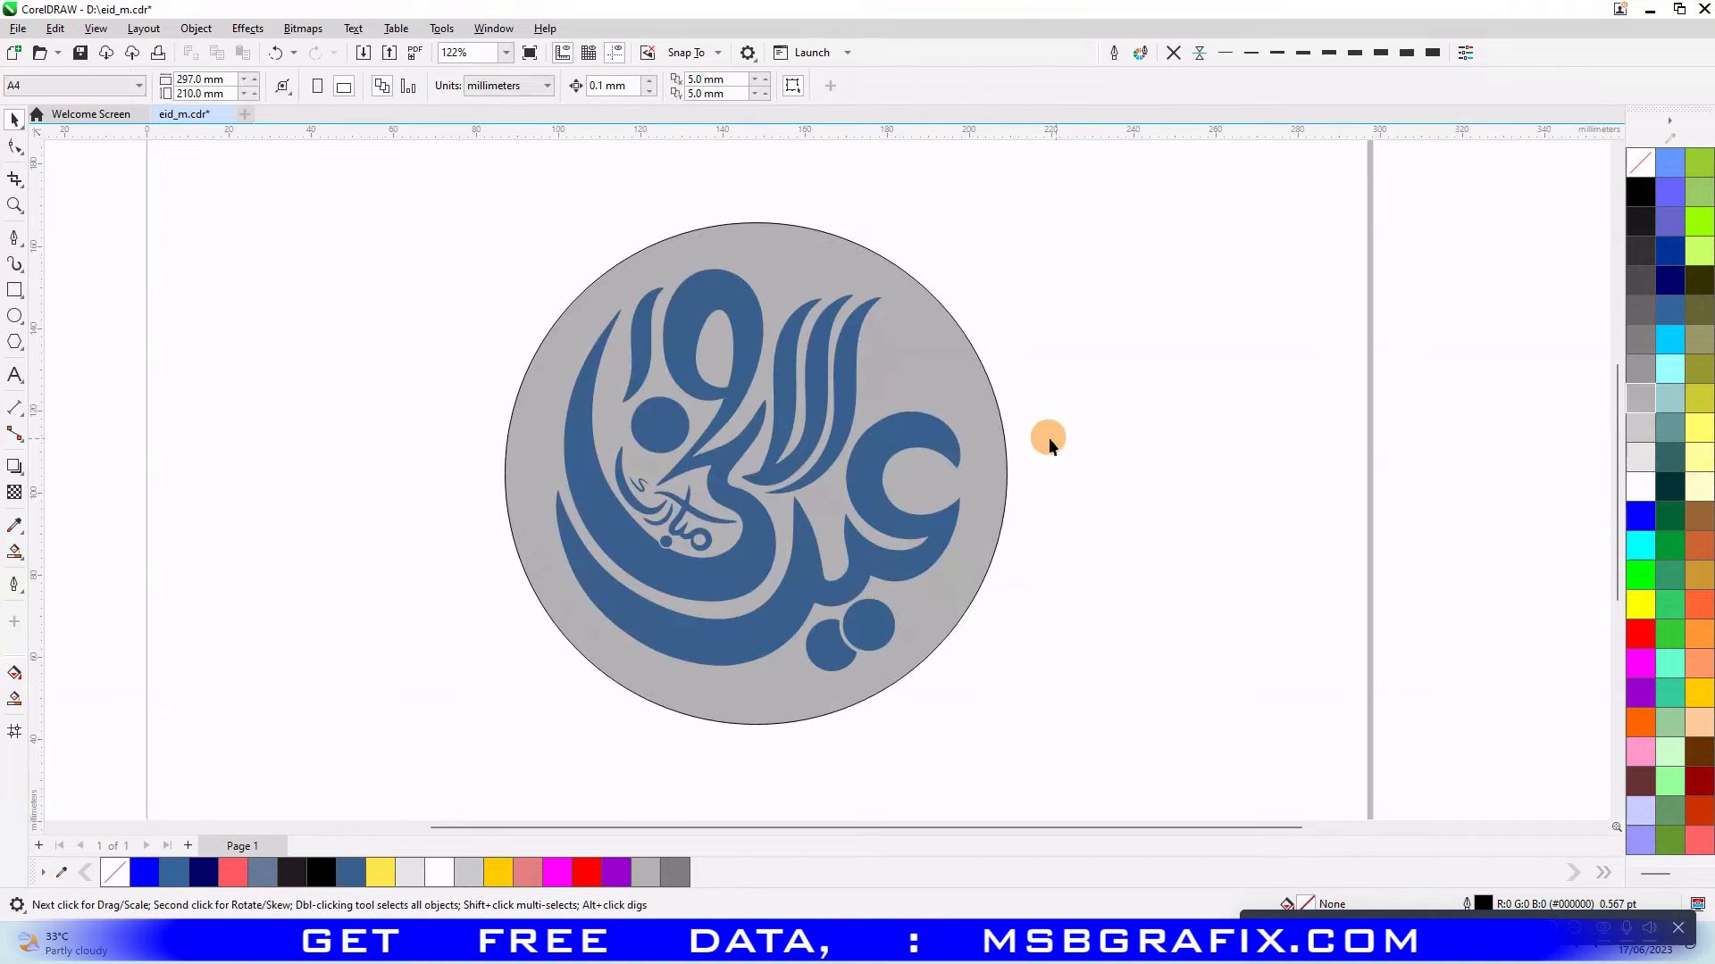
click(1003, 432)
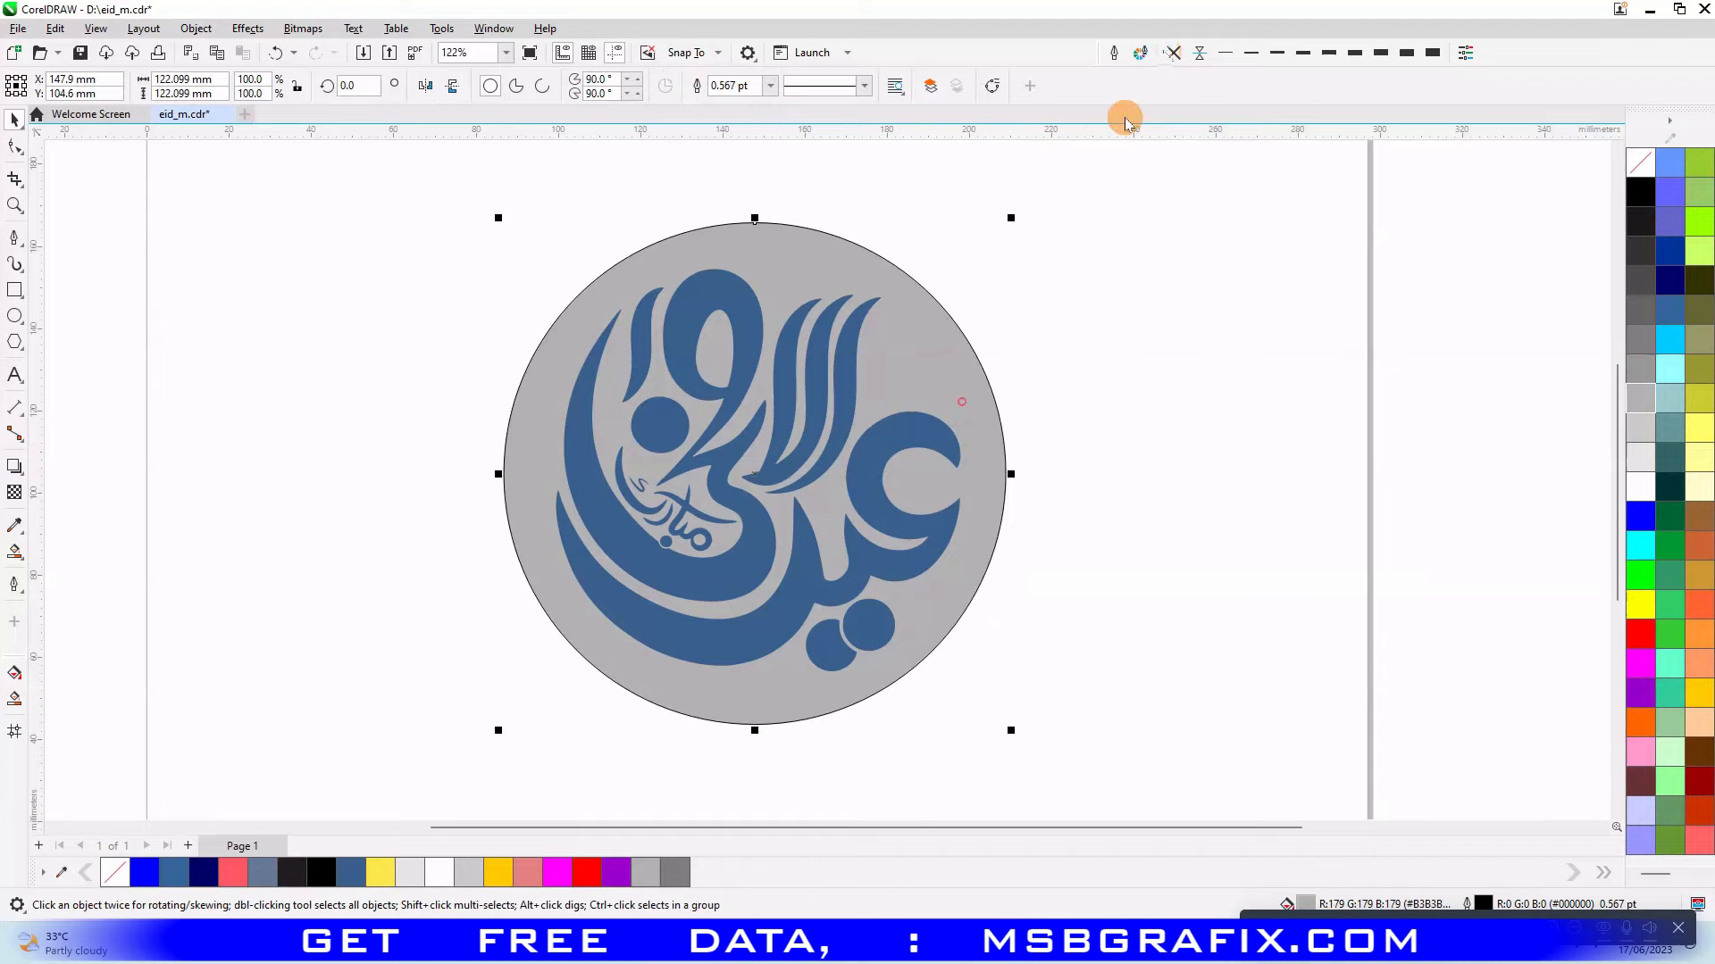
click(1080, 264)
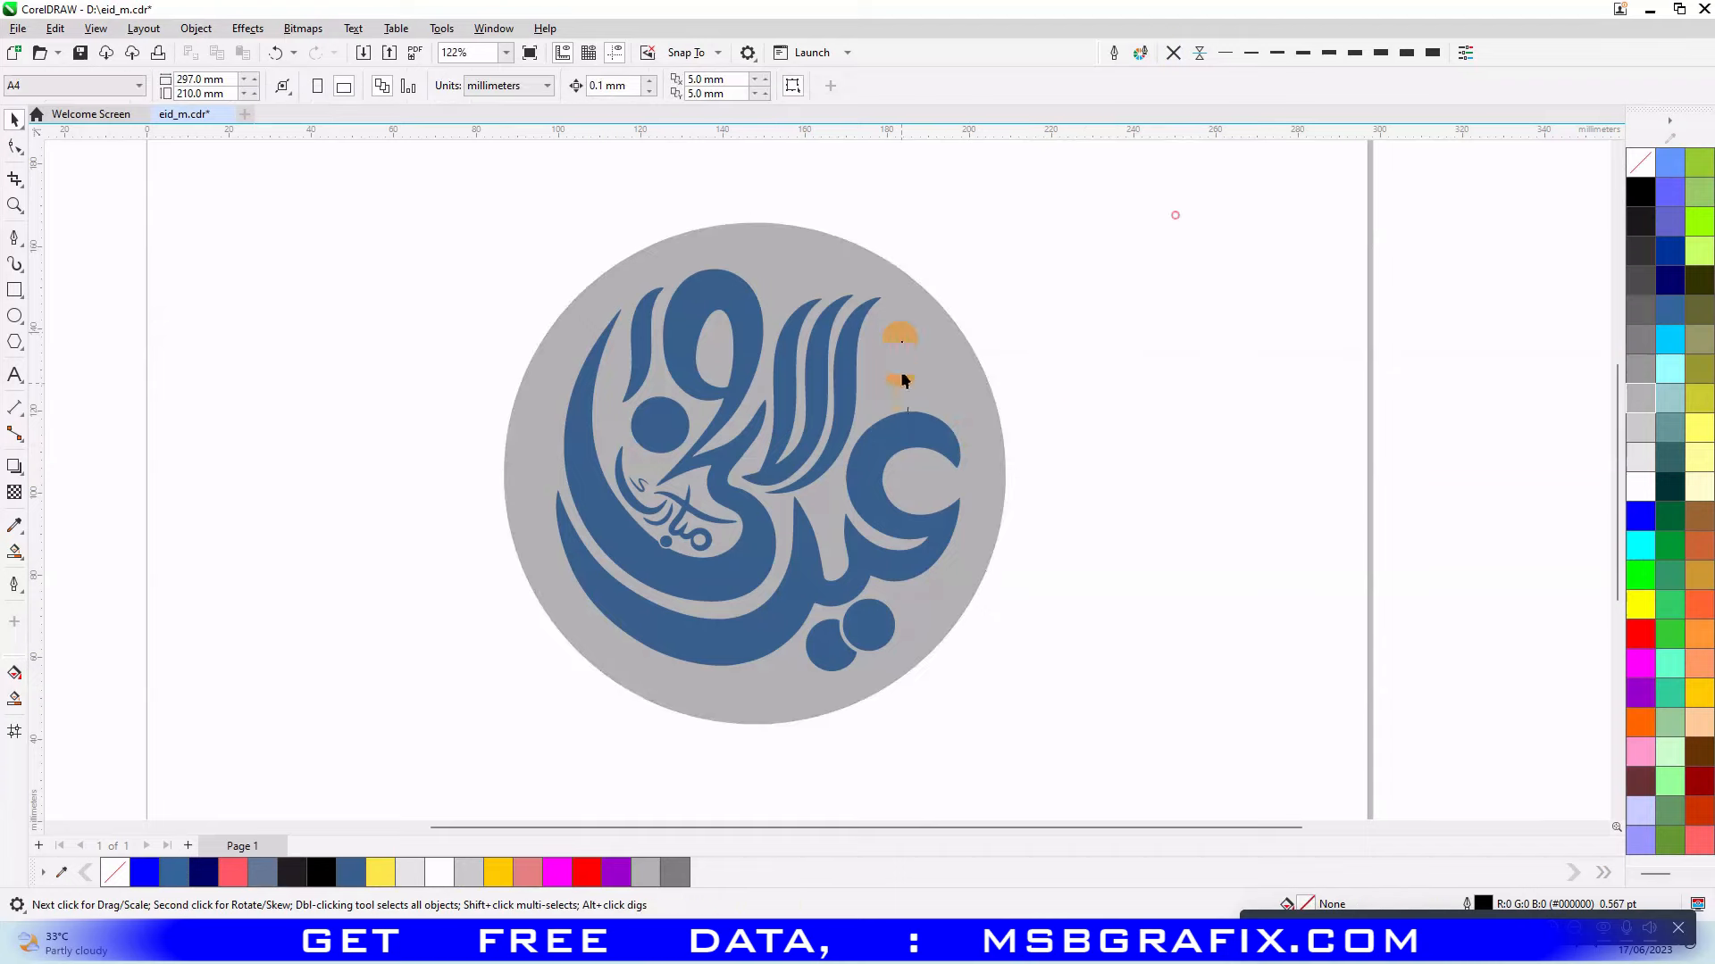
- Recolour the blue calligraphy white
click(887, 431)
click(1640, 486)
click(1086, 394)
scroll(1086, 393, down, 3)
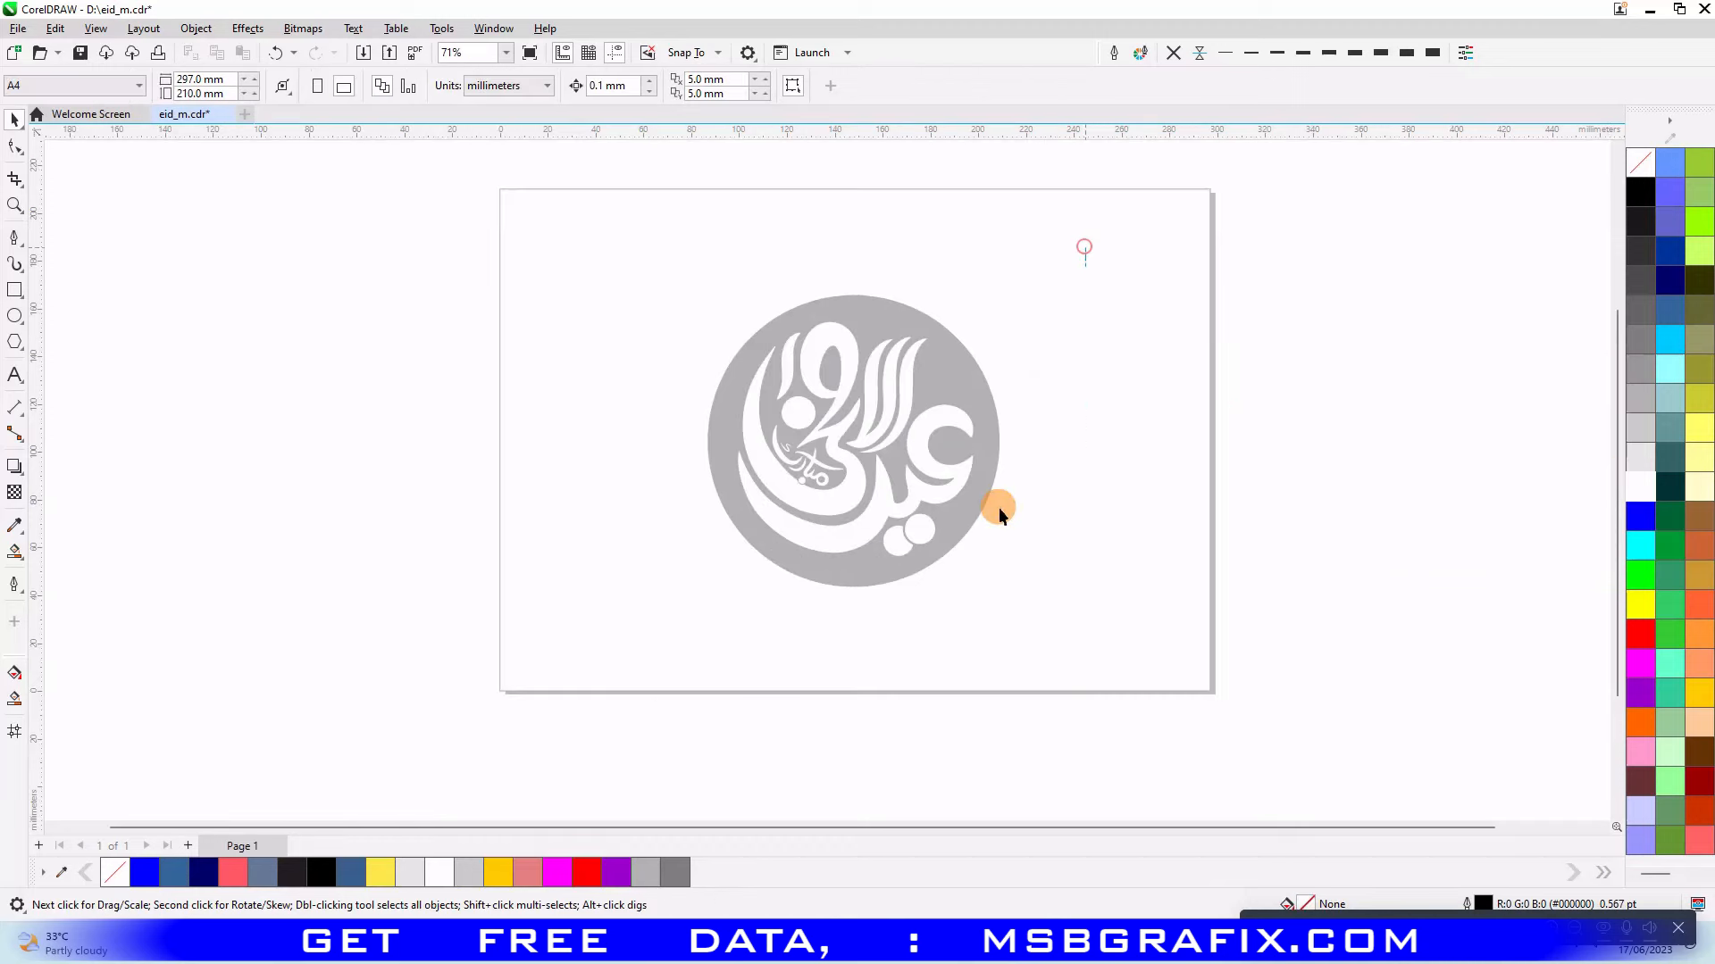
key(ctrl+a)
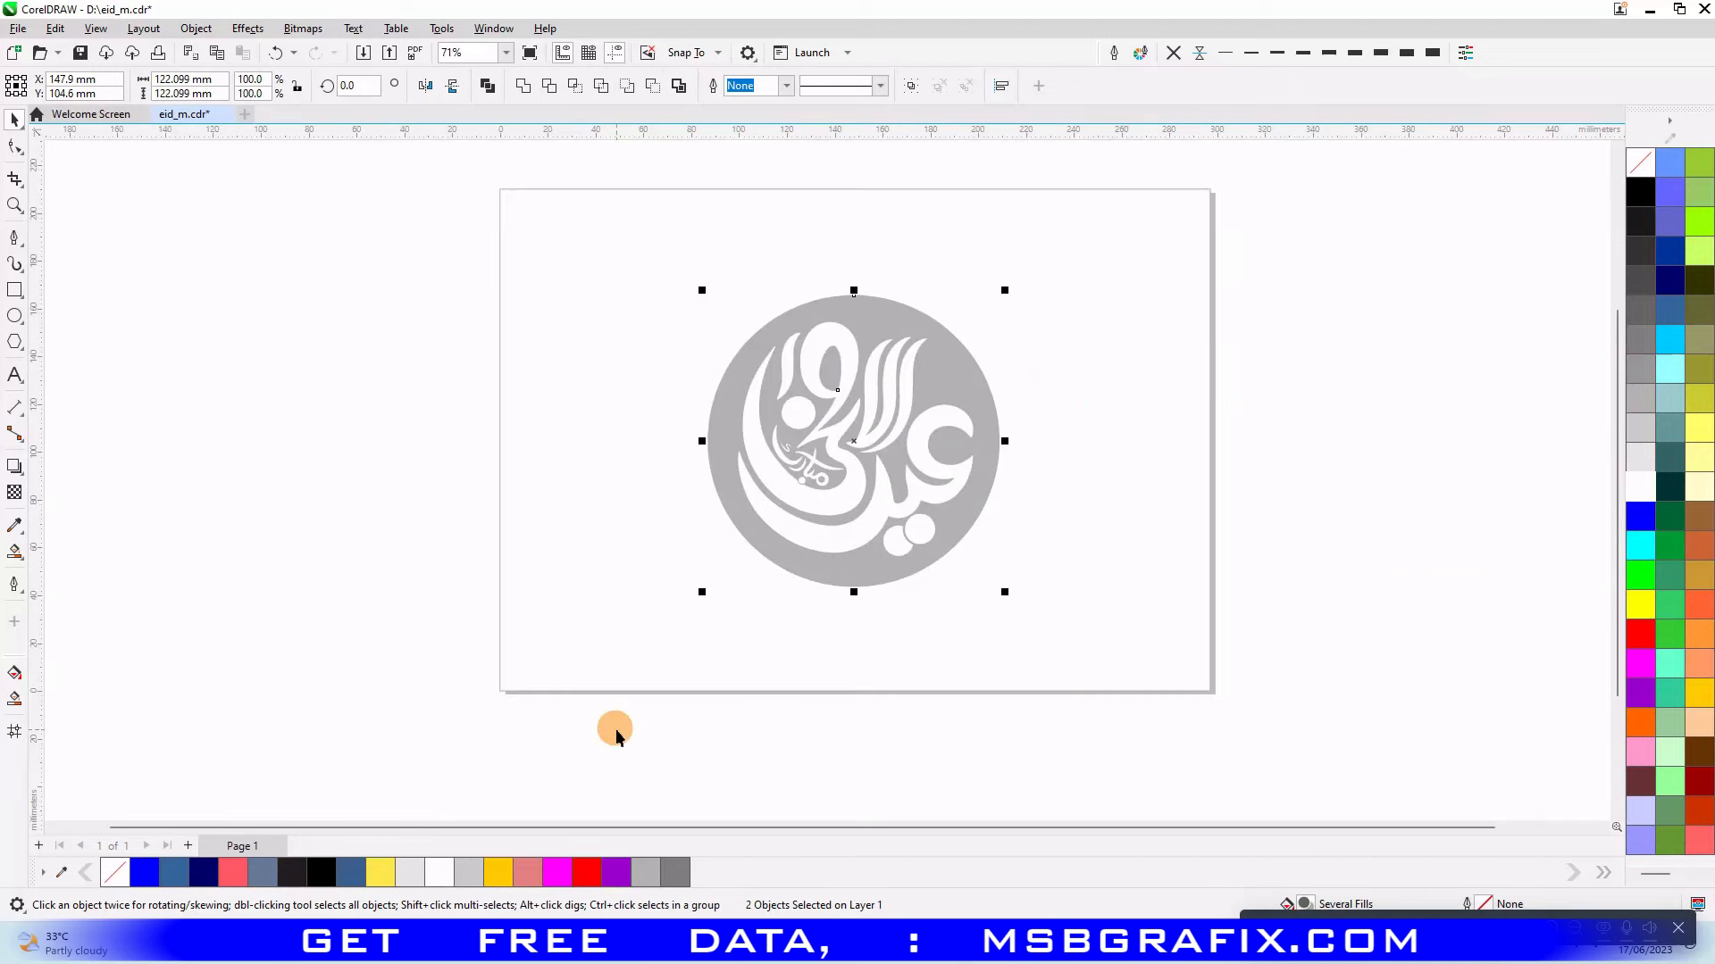
click(1111, 577)
- Make a concentric copy of the grey circle about 131.5 mm across, send it to the back and fill it with darker grey #999999
click(1002, 573)
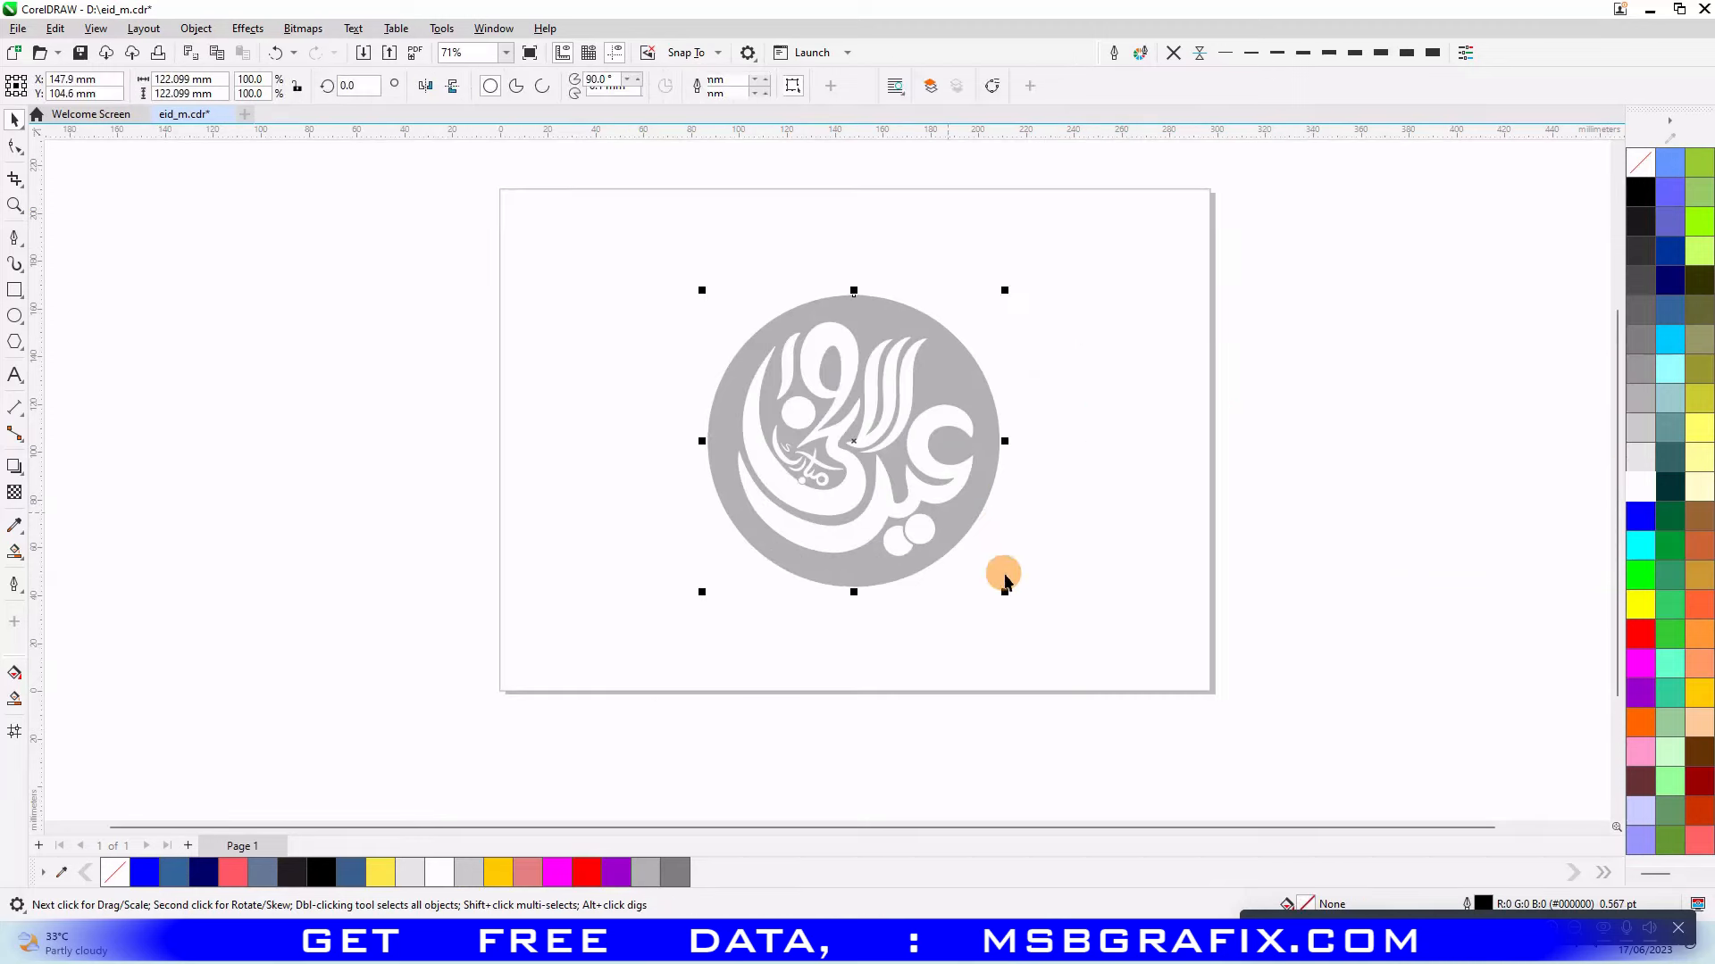
drag(1002, 589, 1022, 610)
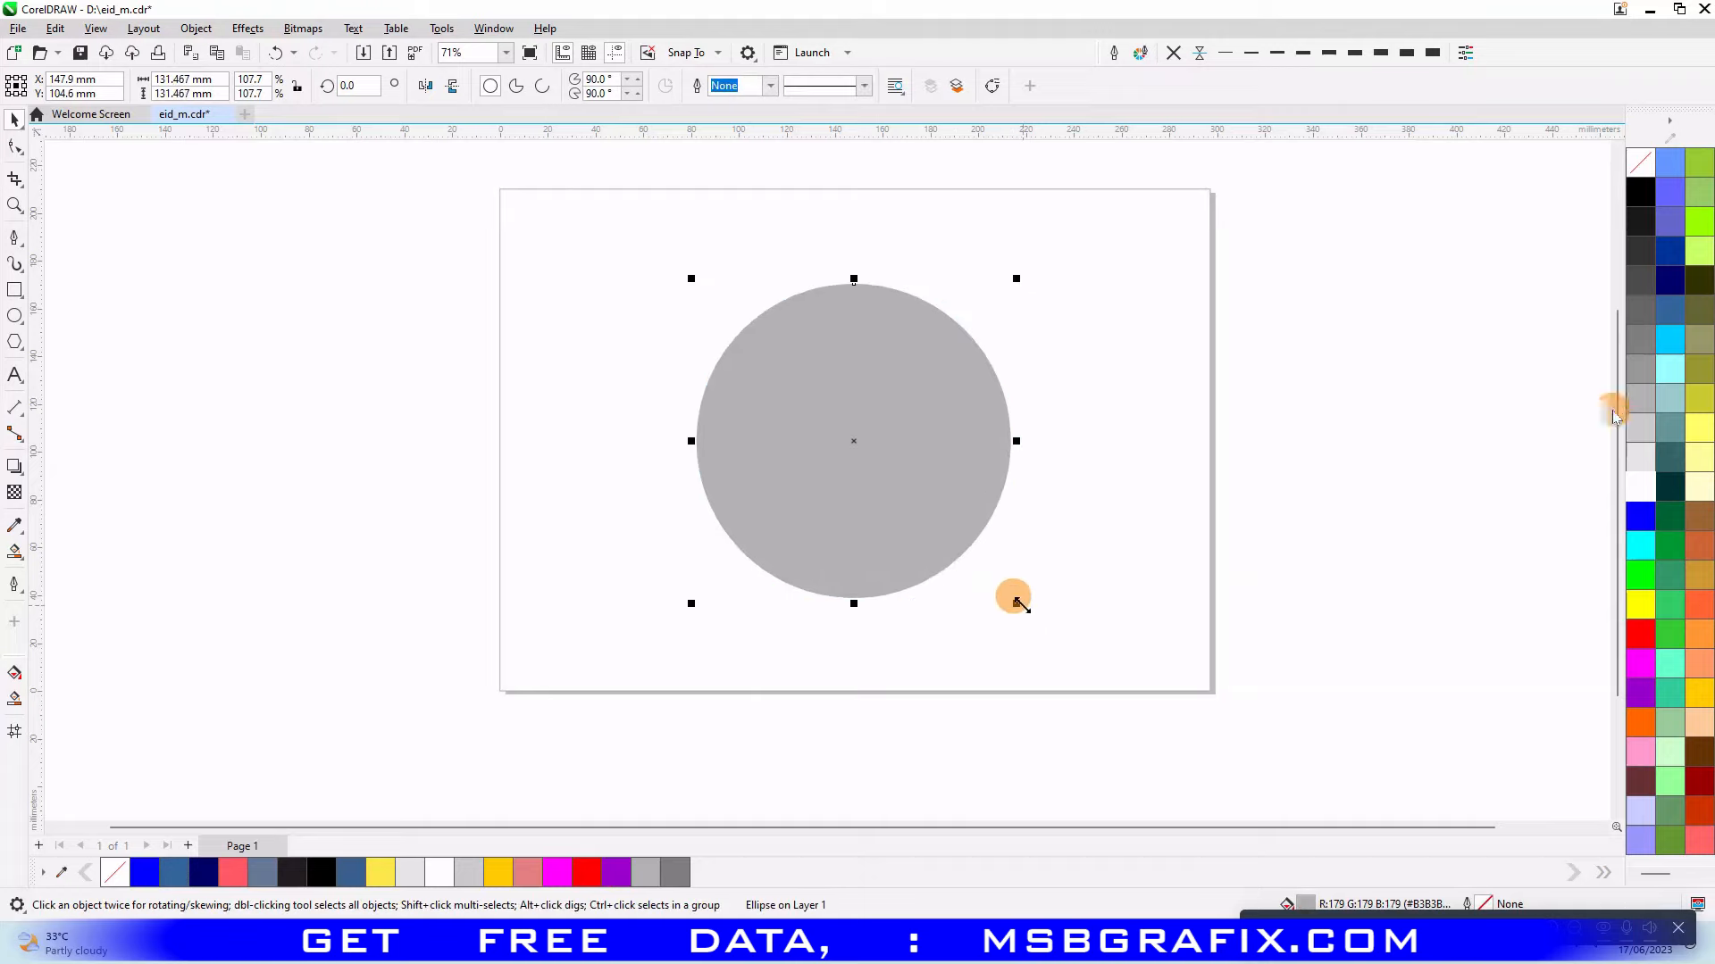
key(shift+Page_Down)
click(1636, 371)
click(1041, 388)
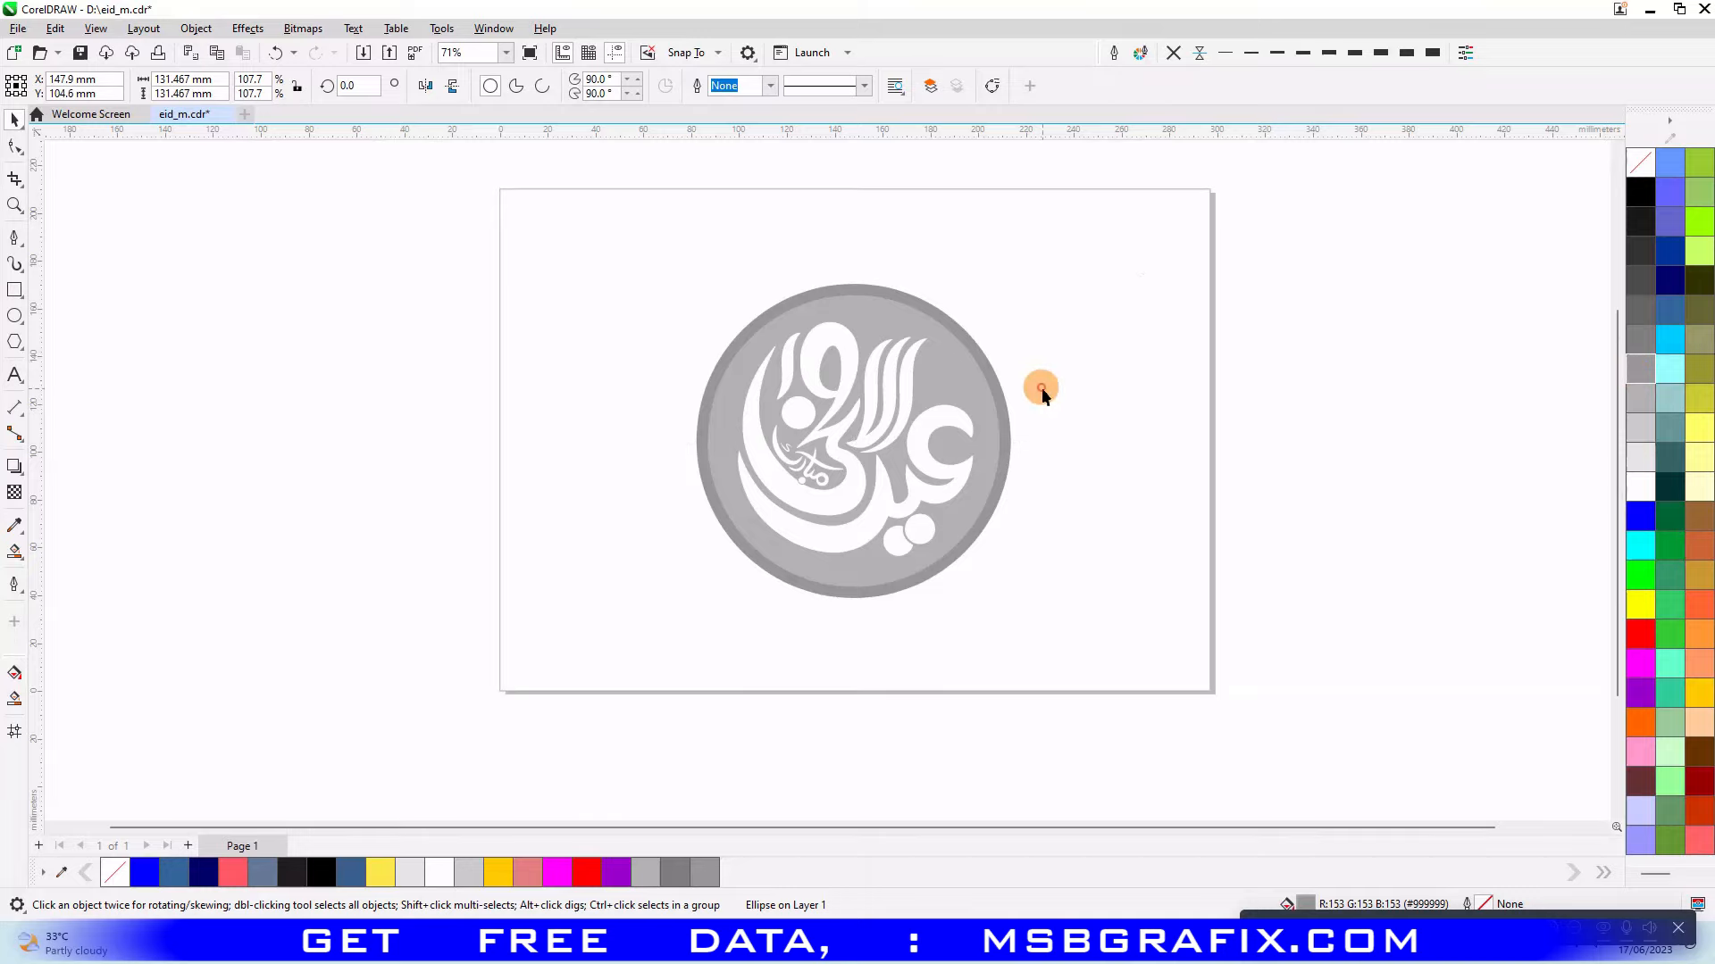
- Draw a small outlined circle about 2.6 mm in diameter on the left side of the dark grey ring
drag(1152, 259, 585, 681)
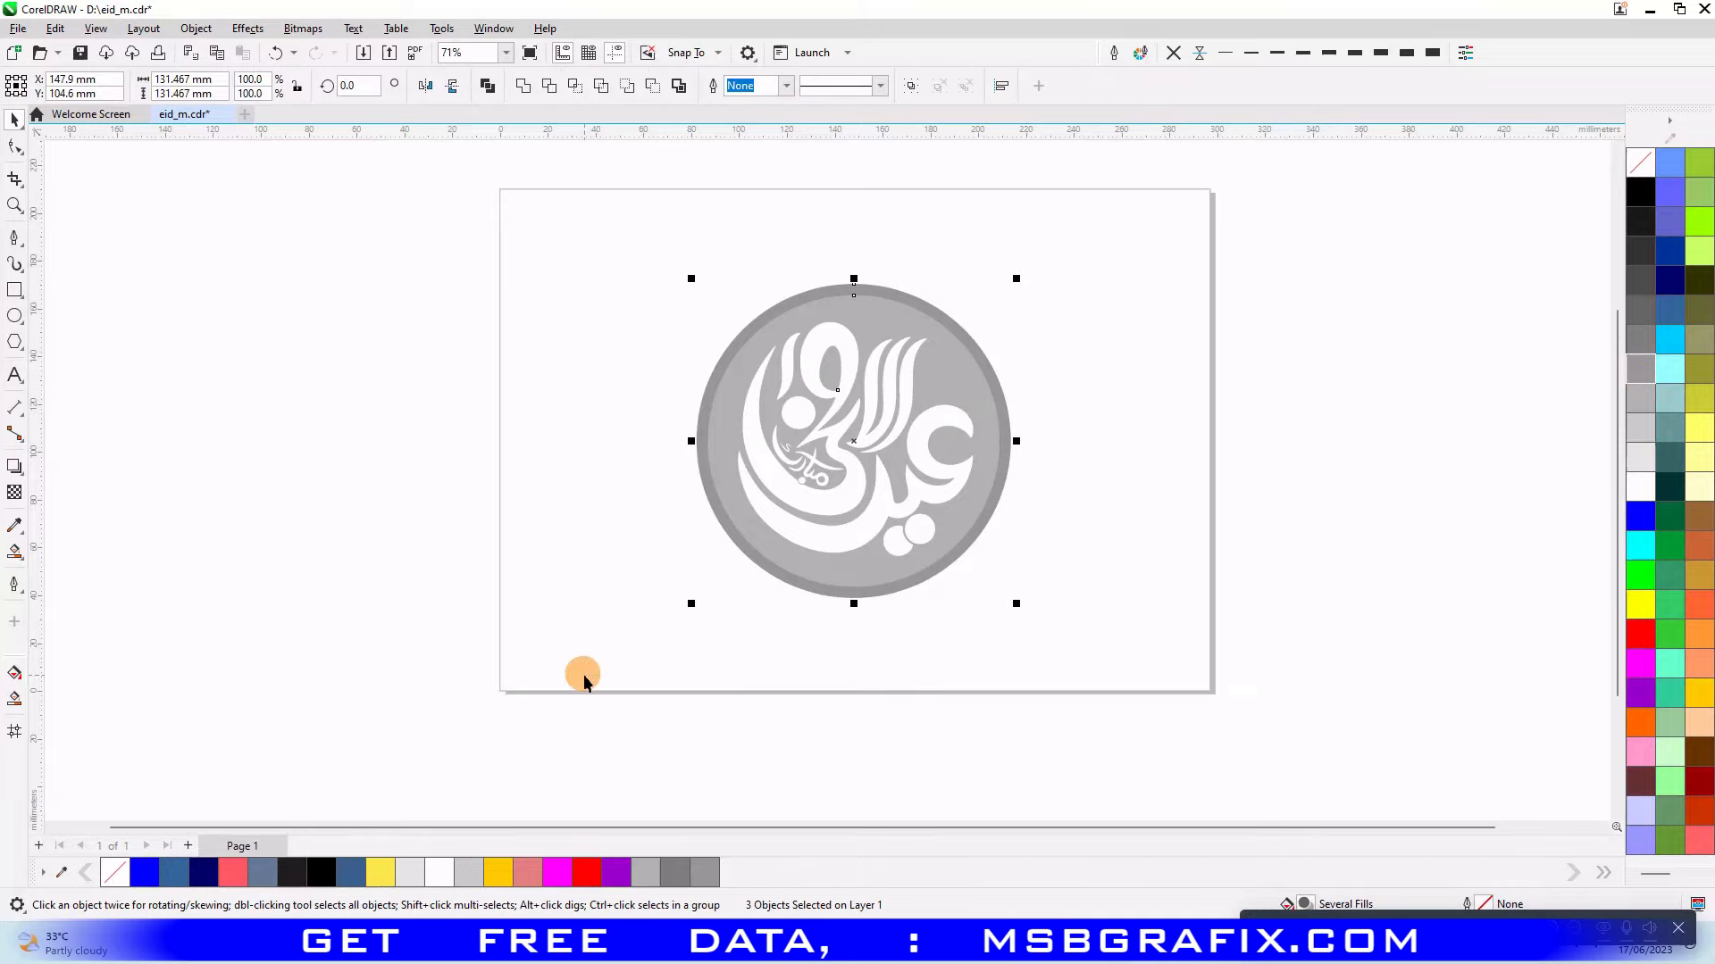
click(471, 559)
click(14, 316)
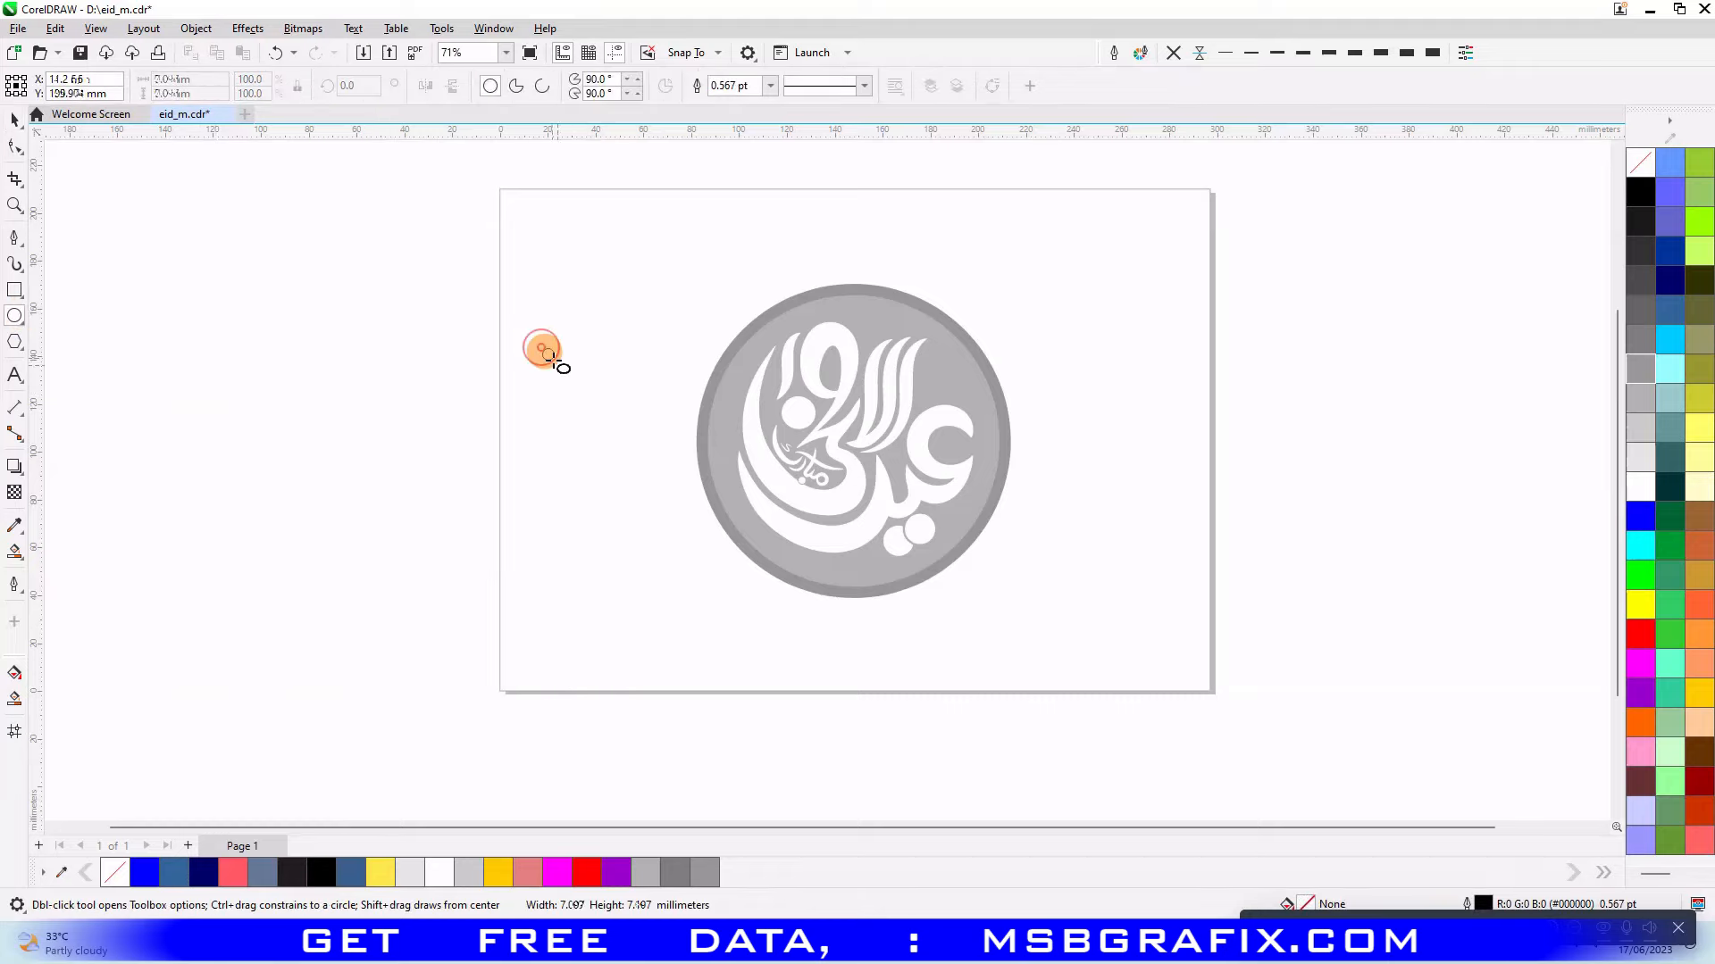
mouse_move(539, 349)
mouse_down()
mouse_move(779, 423)
mouse_move(707, 428)
mouse_move(731, 471)
mouse_move(703, 433)
mouse_move(679, 437)
mouse_up()
click(16, 121)
scroll(707, 442, up, 3)
scroll(701, 433, up, 2)
scroll(633, 472, down, 3)
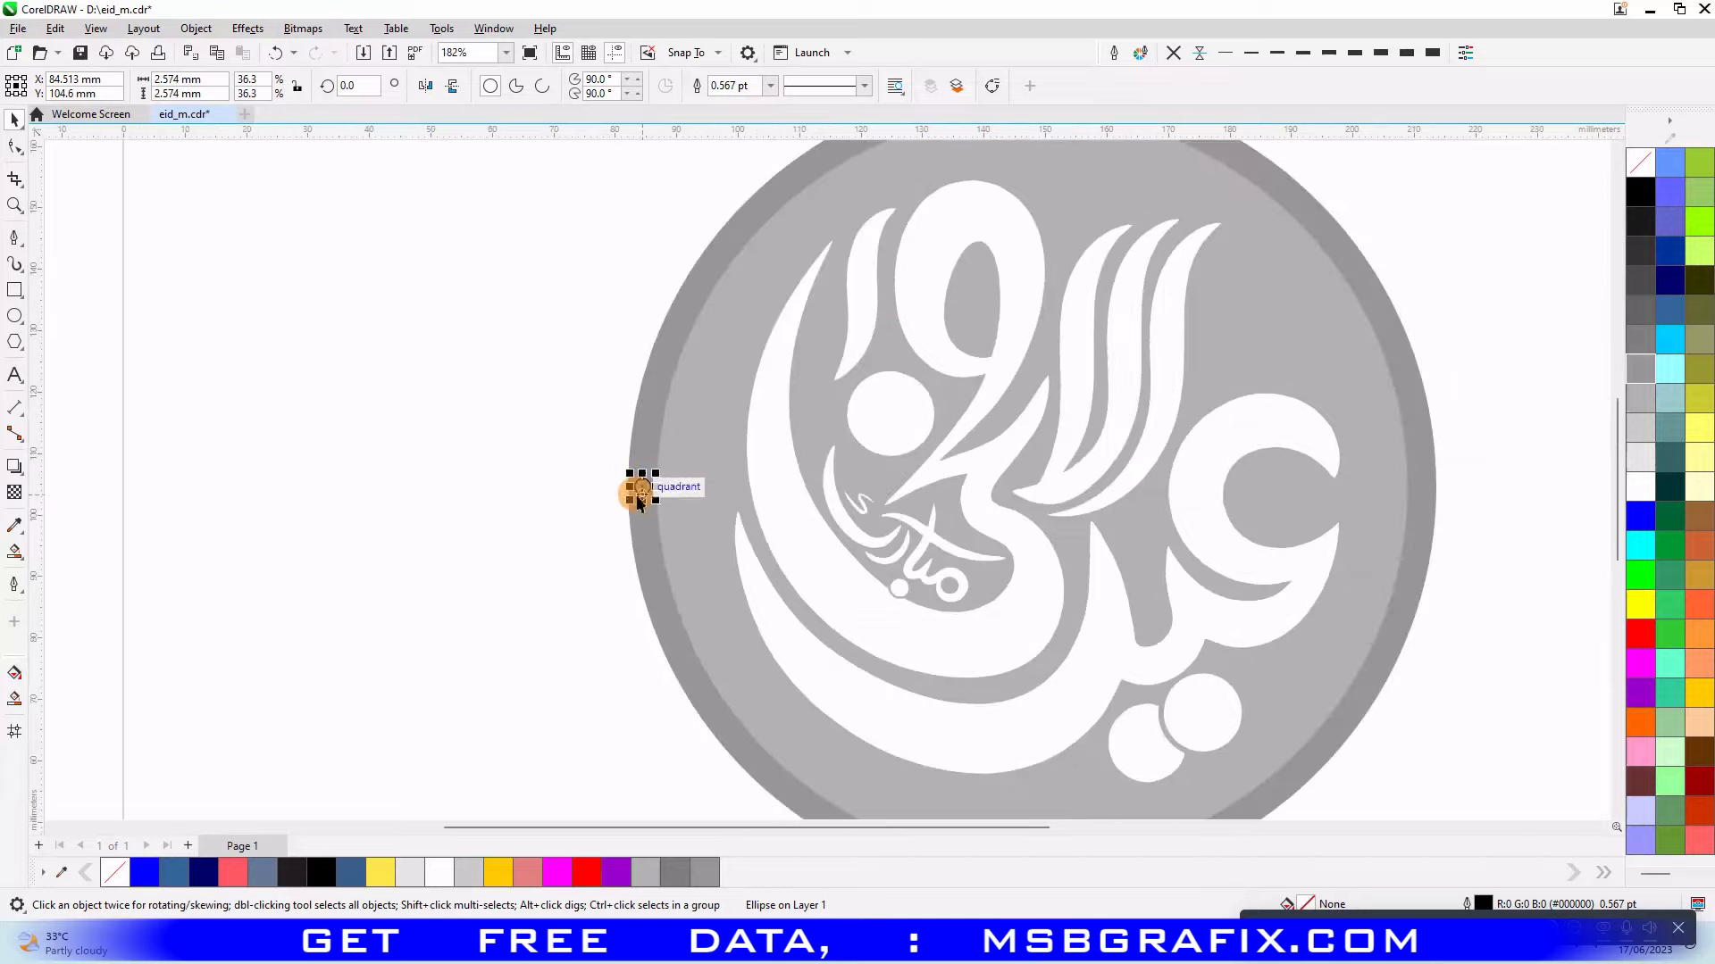
- Rotate a copy of the small circle 60° clockwise about the design's centre and repeat until six circles surround the calligraphy
click(640, 496)
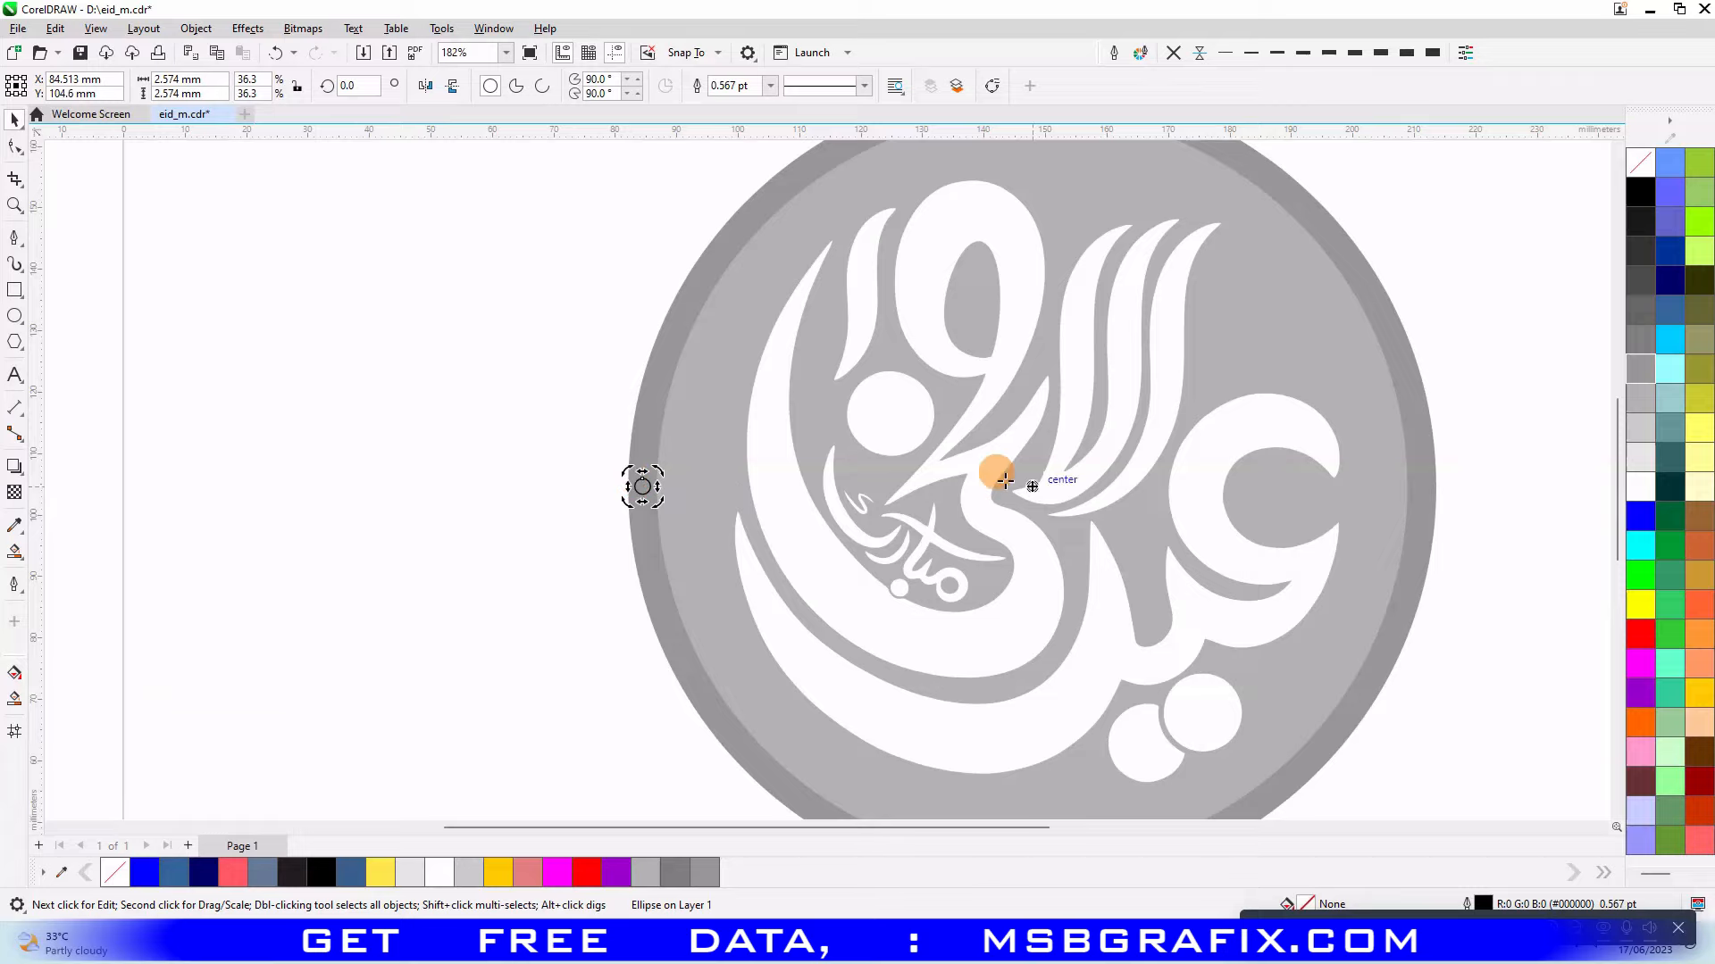
scroll(549, 500, down, 1)
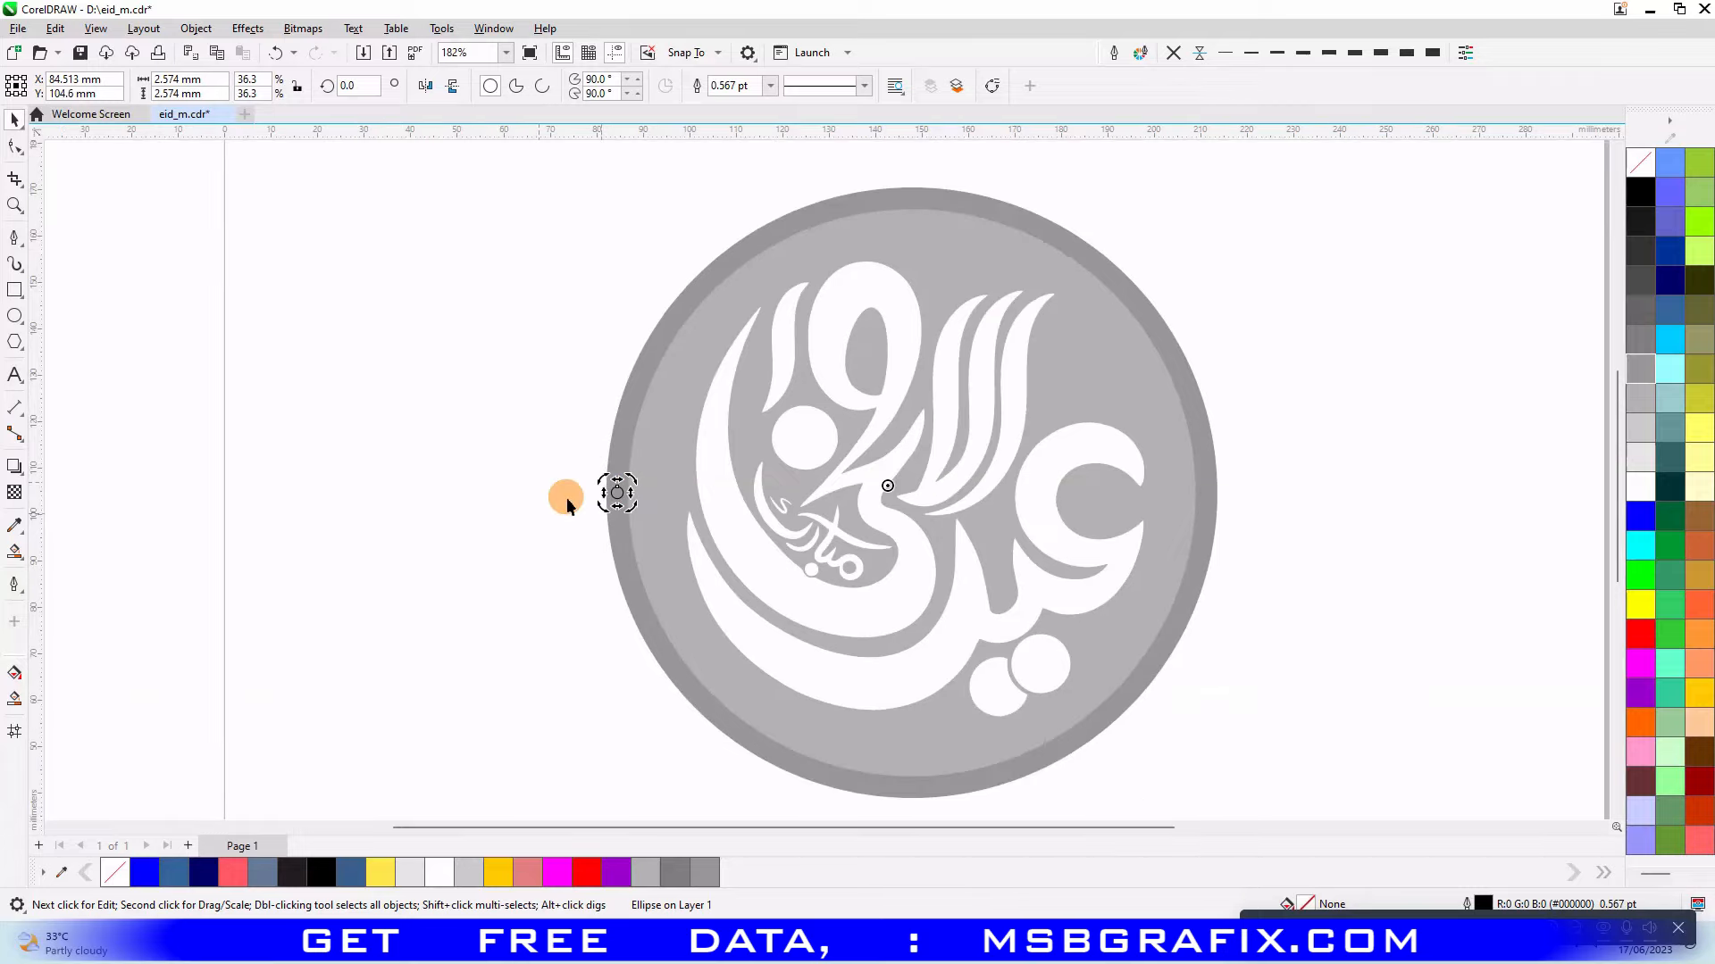
drag(599, 480, 798, 281)
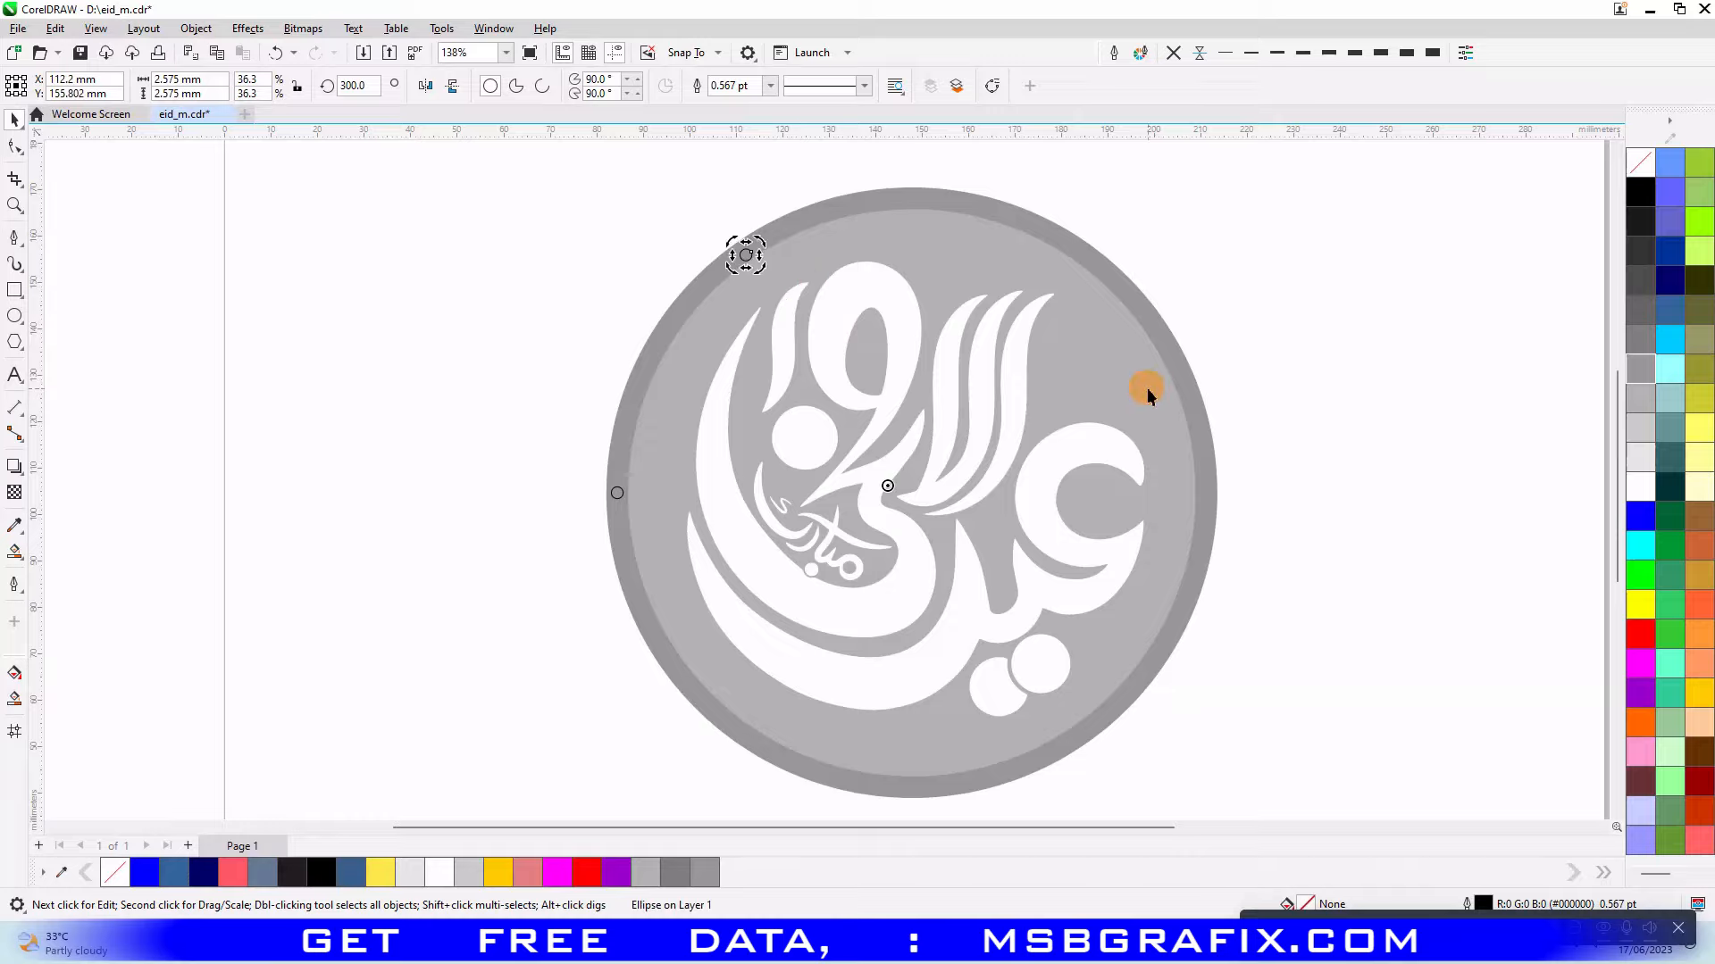
key(ctrl+r)
key(ctrl+r)
key(ctrl+r)
key(ctrl+r)
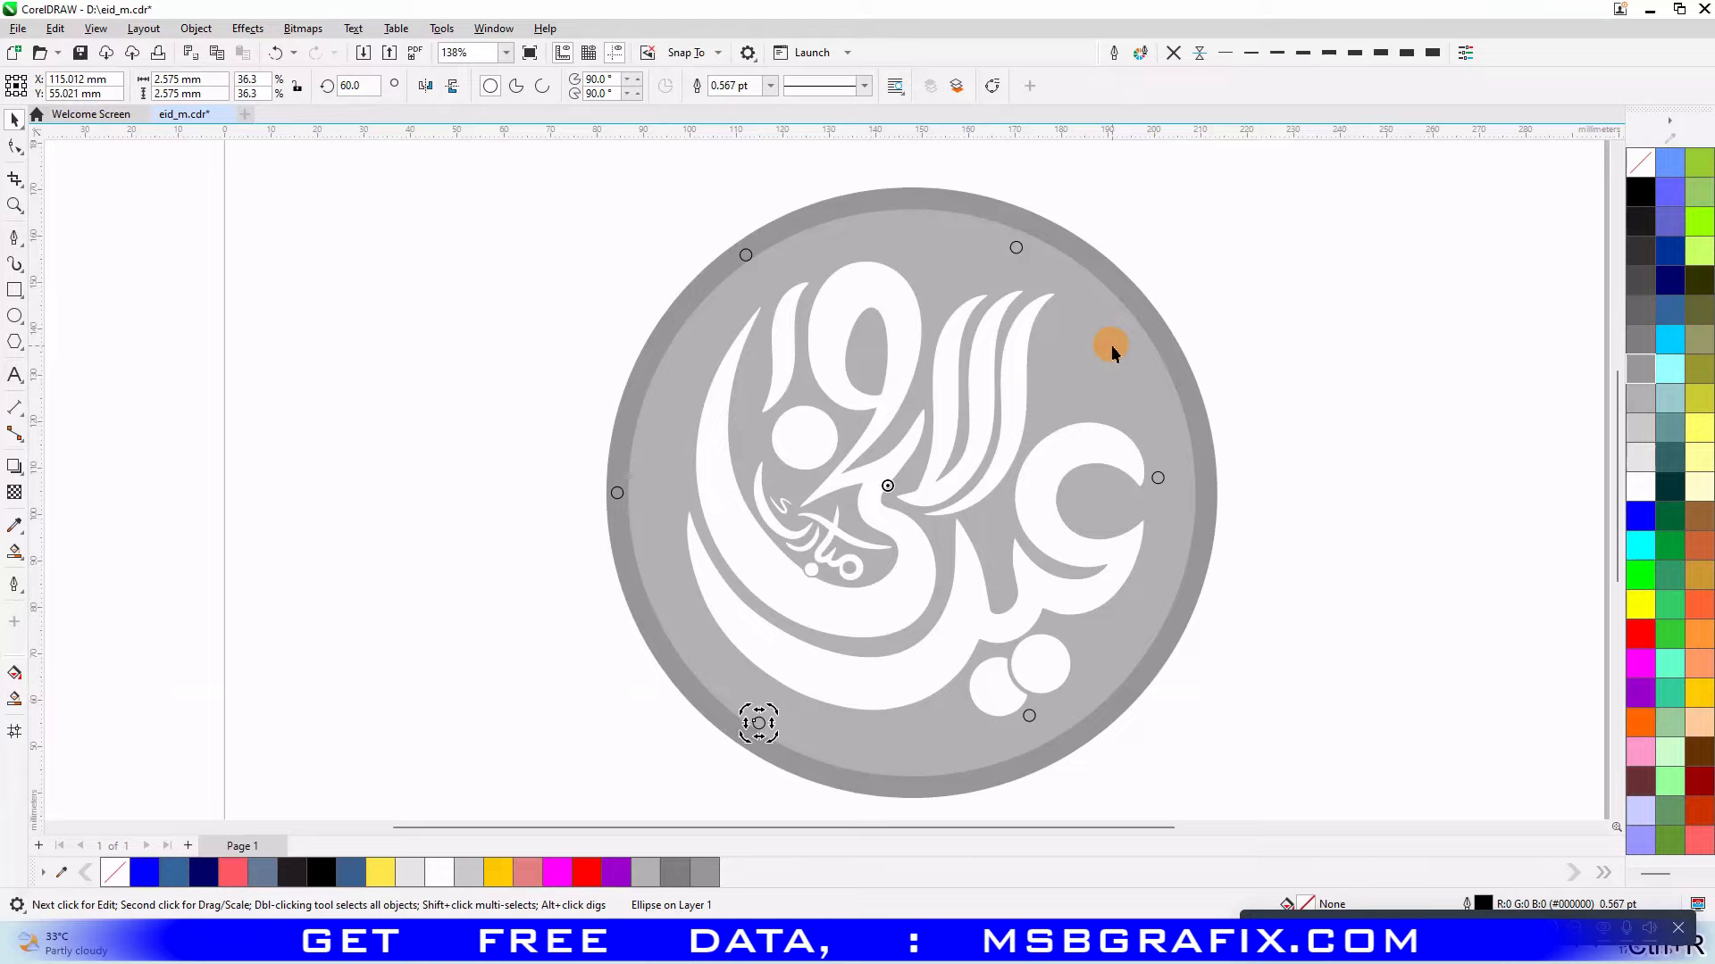
- Group the six small circles and centre the group on the page
click(1029, 715)
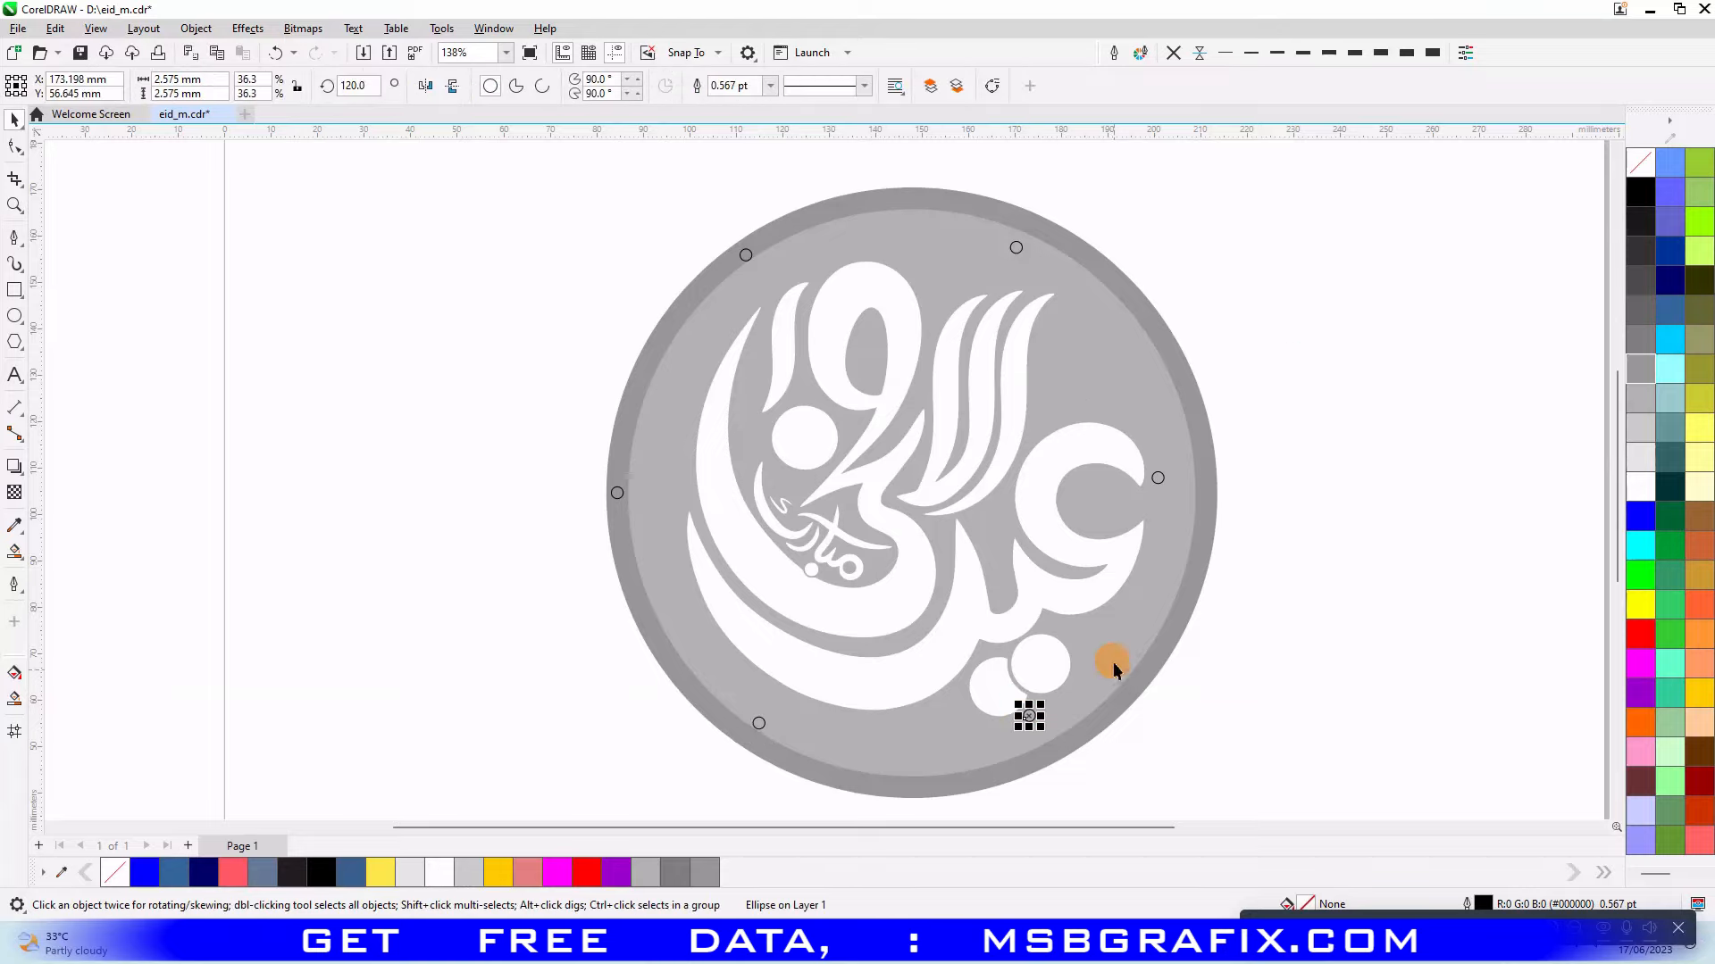
shift+click(1156, 479)
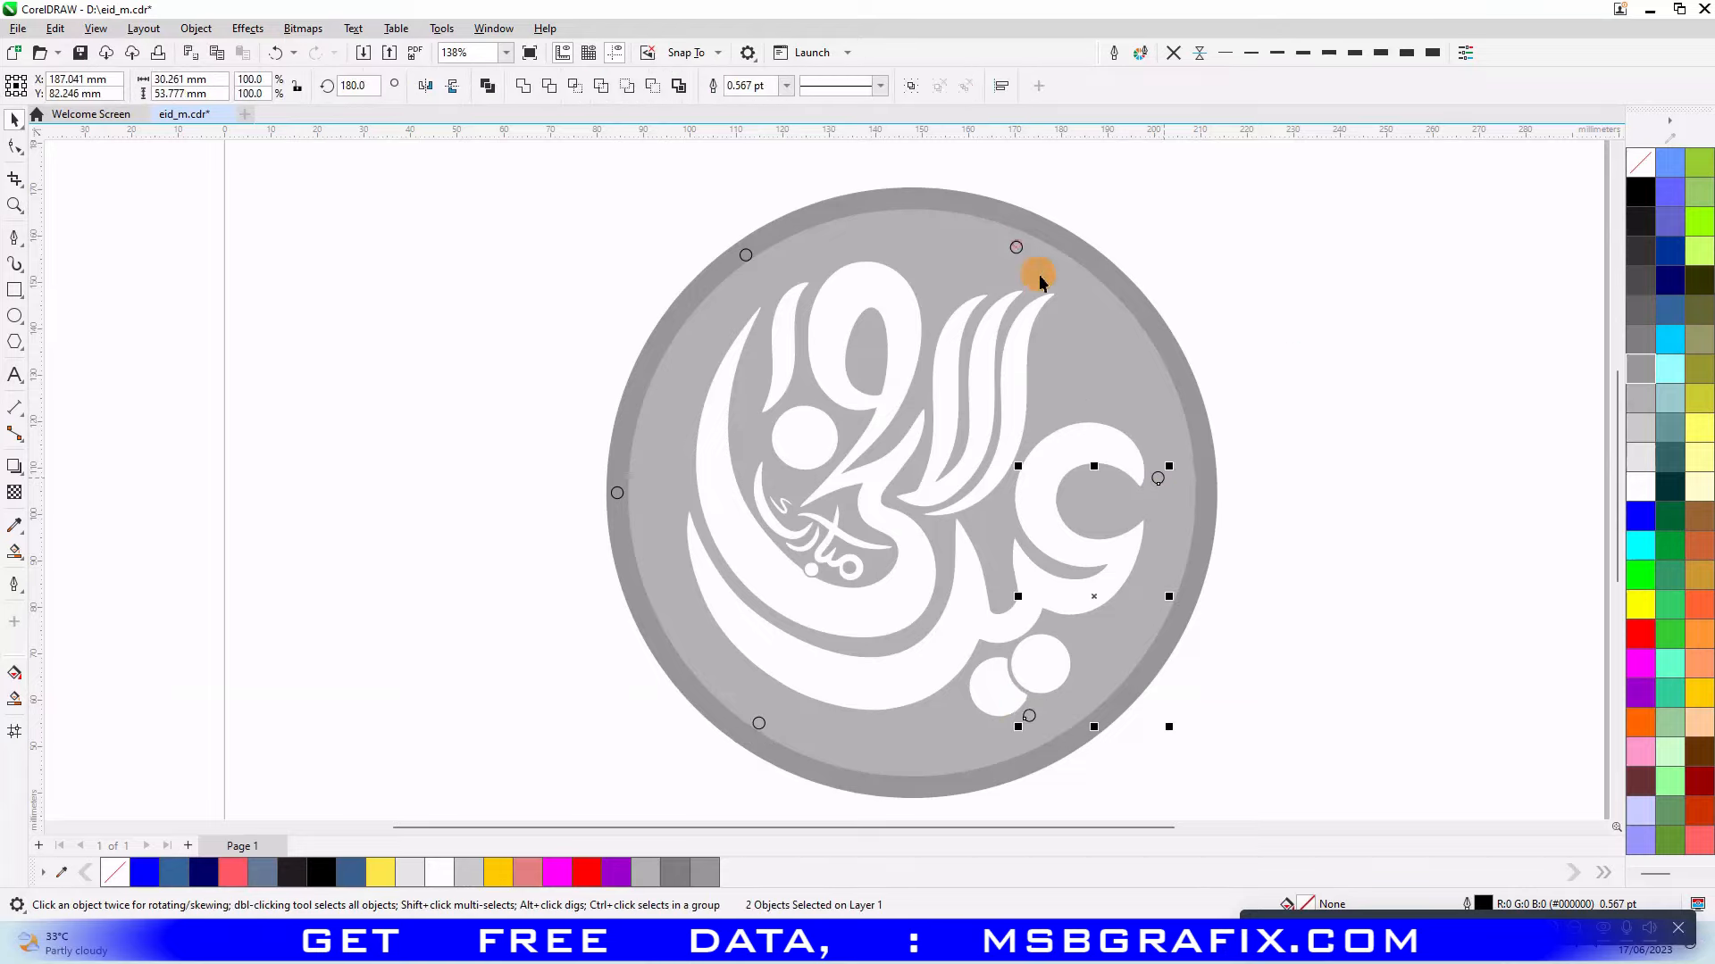
shift+click(747, 254)
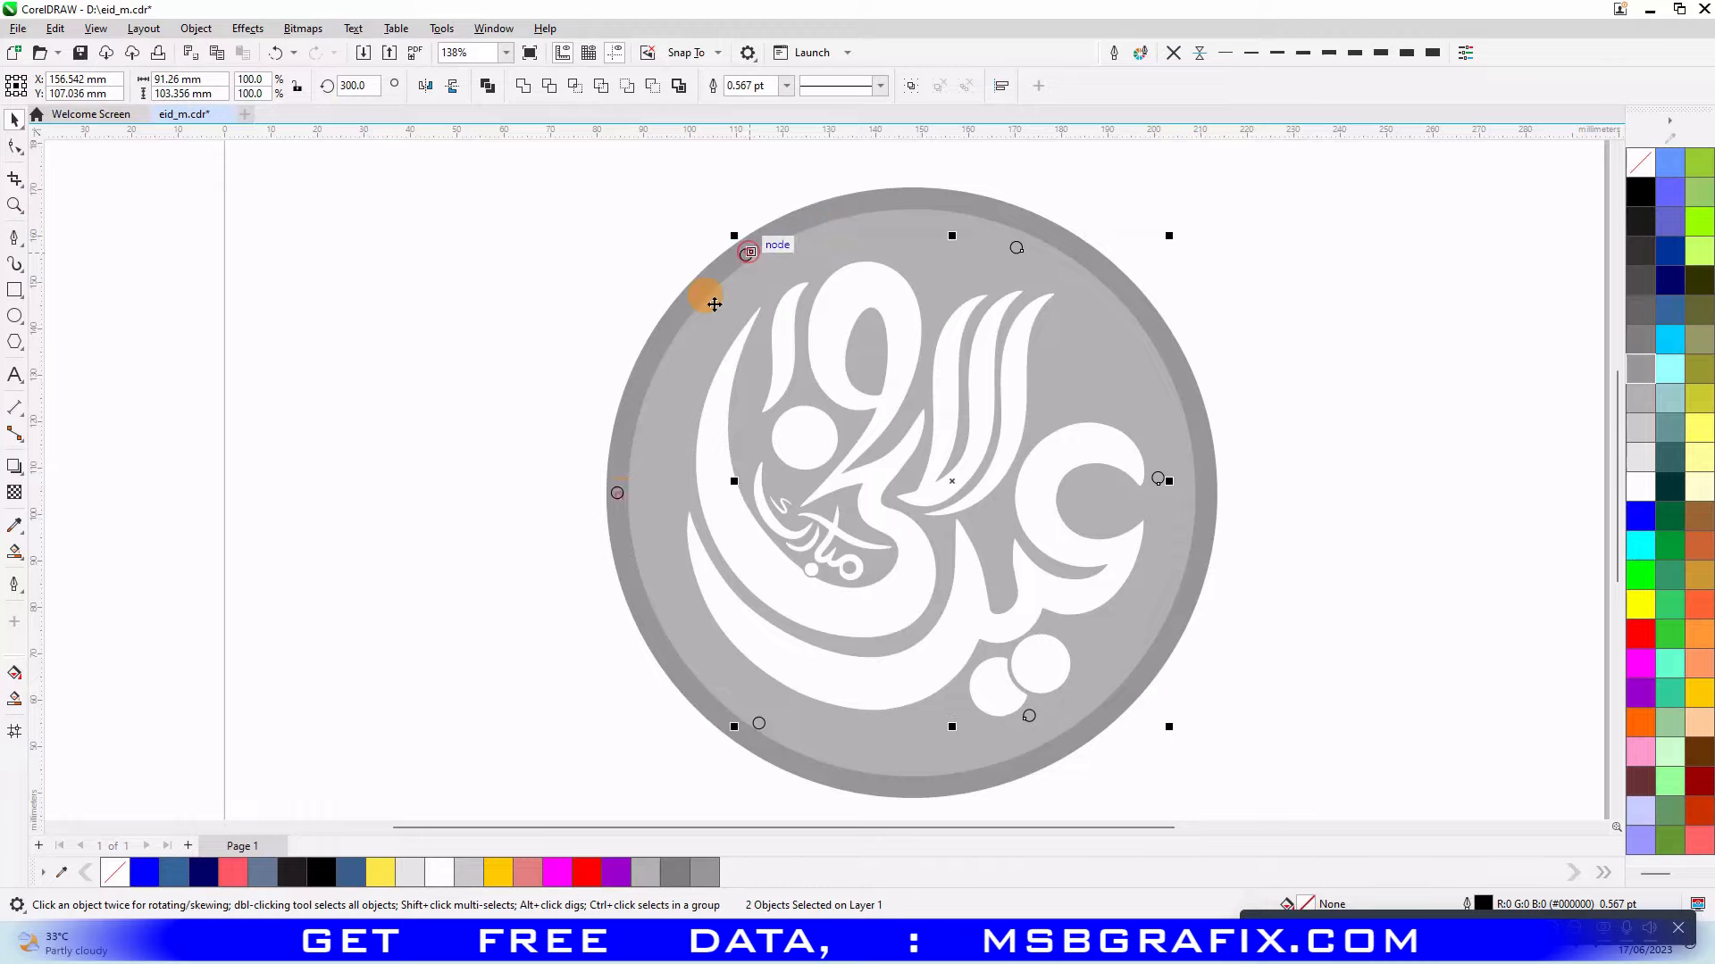
shift+click(617, 493)
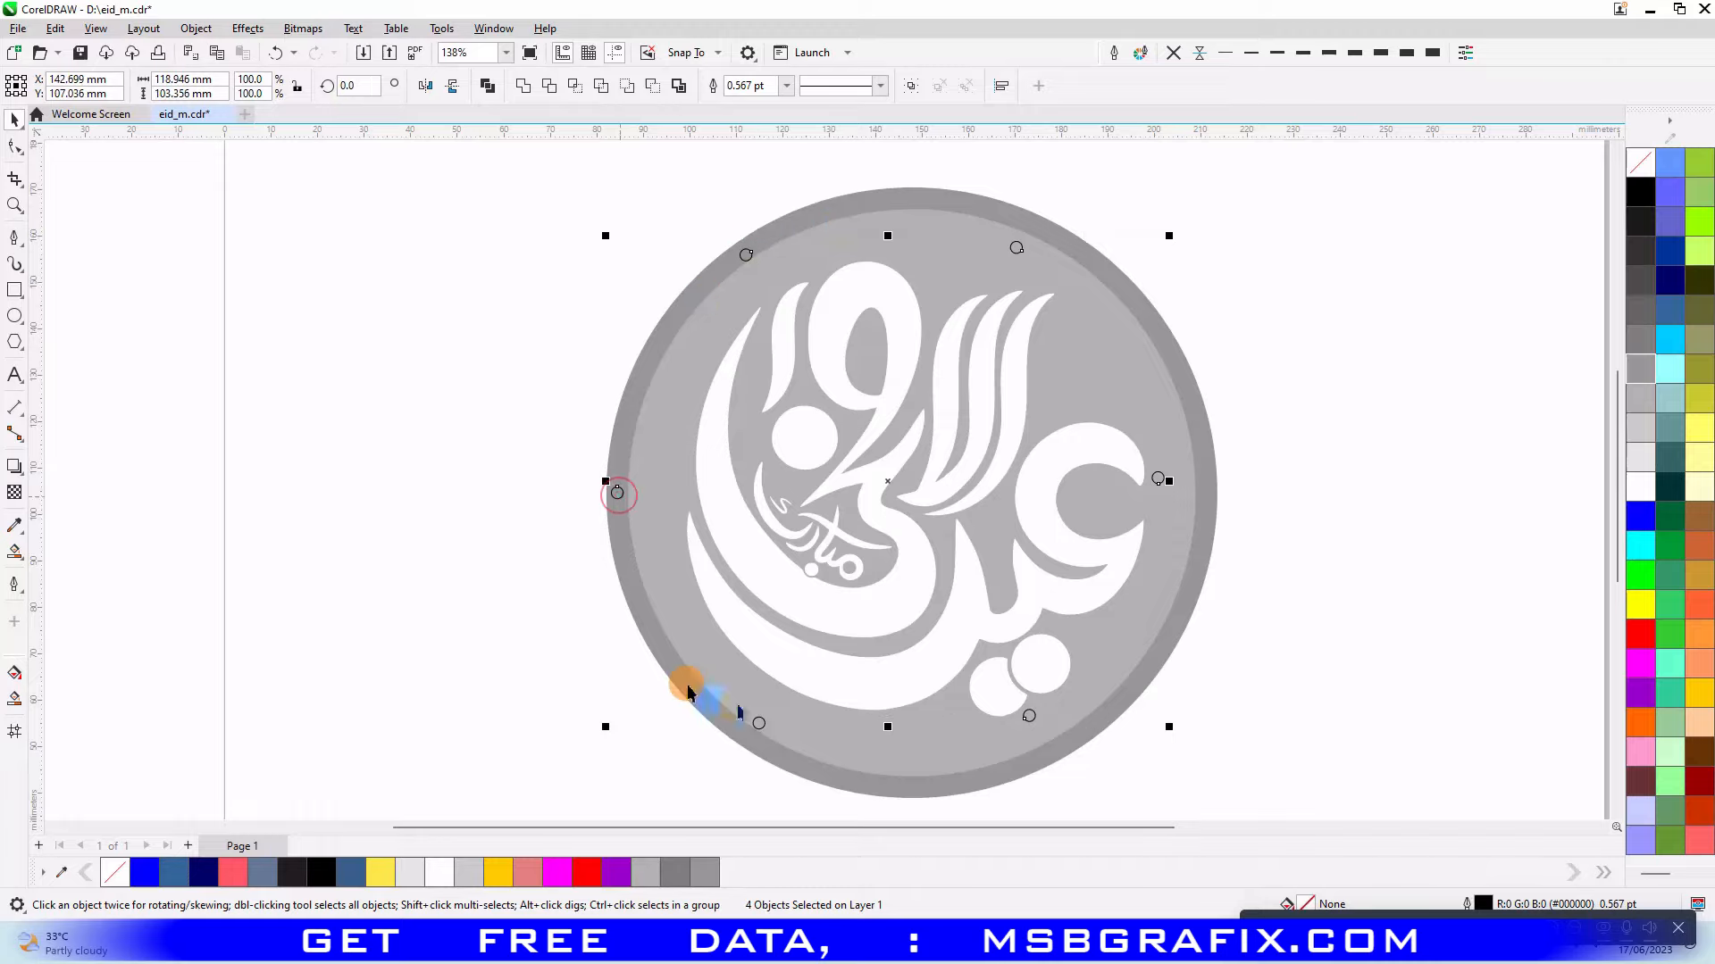
shift+click(759, 728)
drag(884, 483, 290, 489)
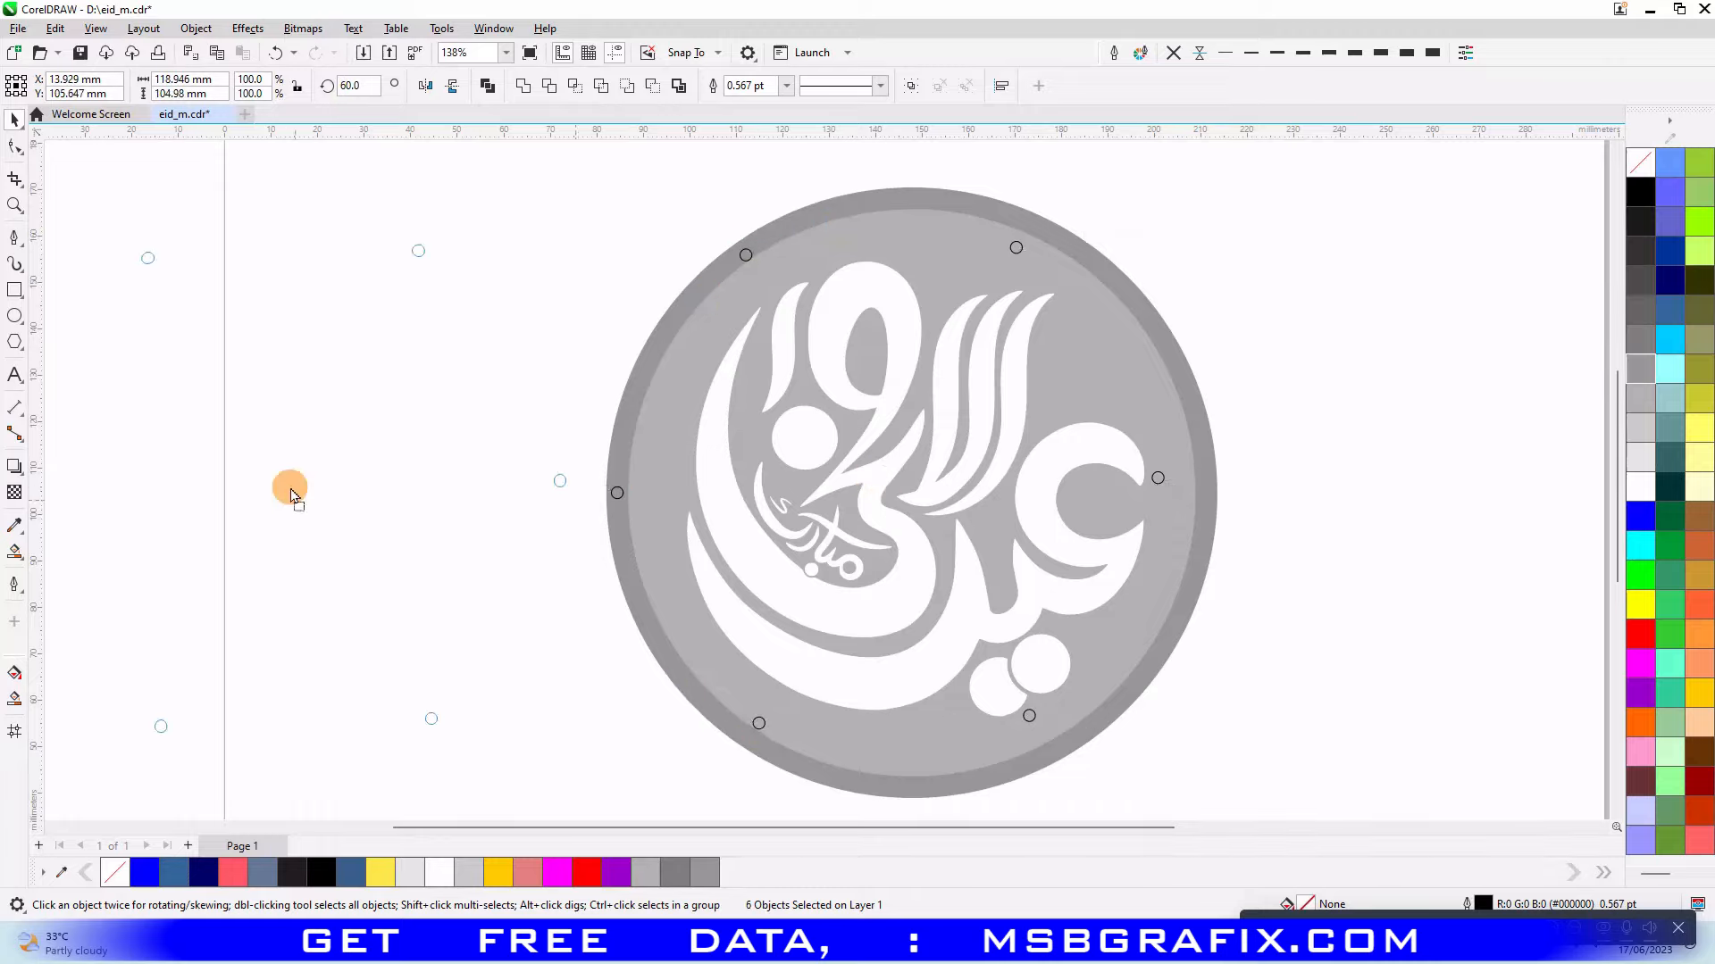
scroll(575, 500, down, 2)
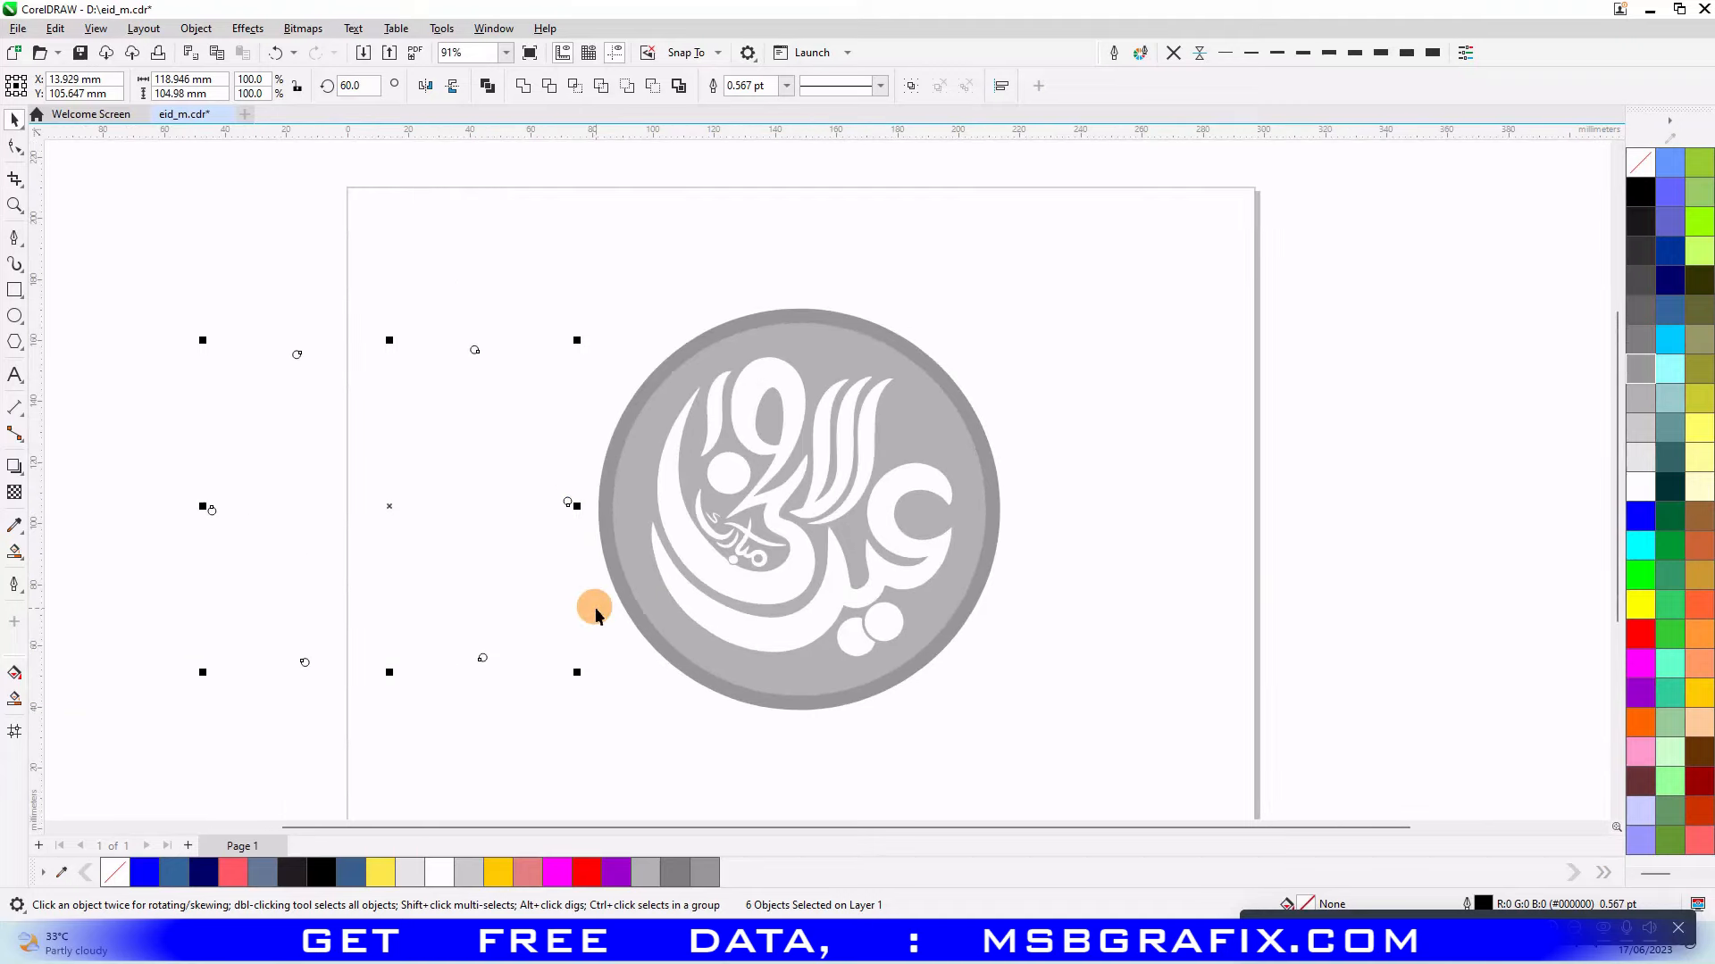
key(ctrl+g)
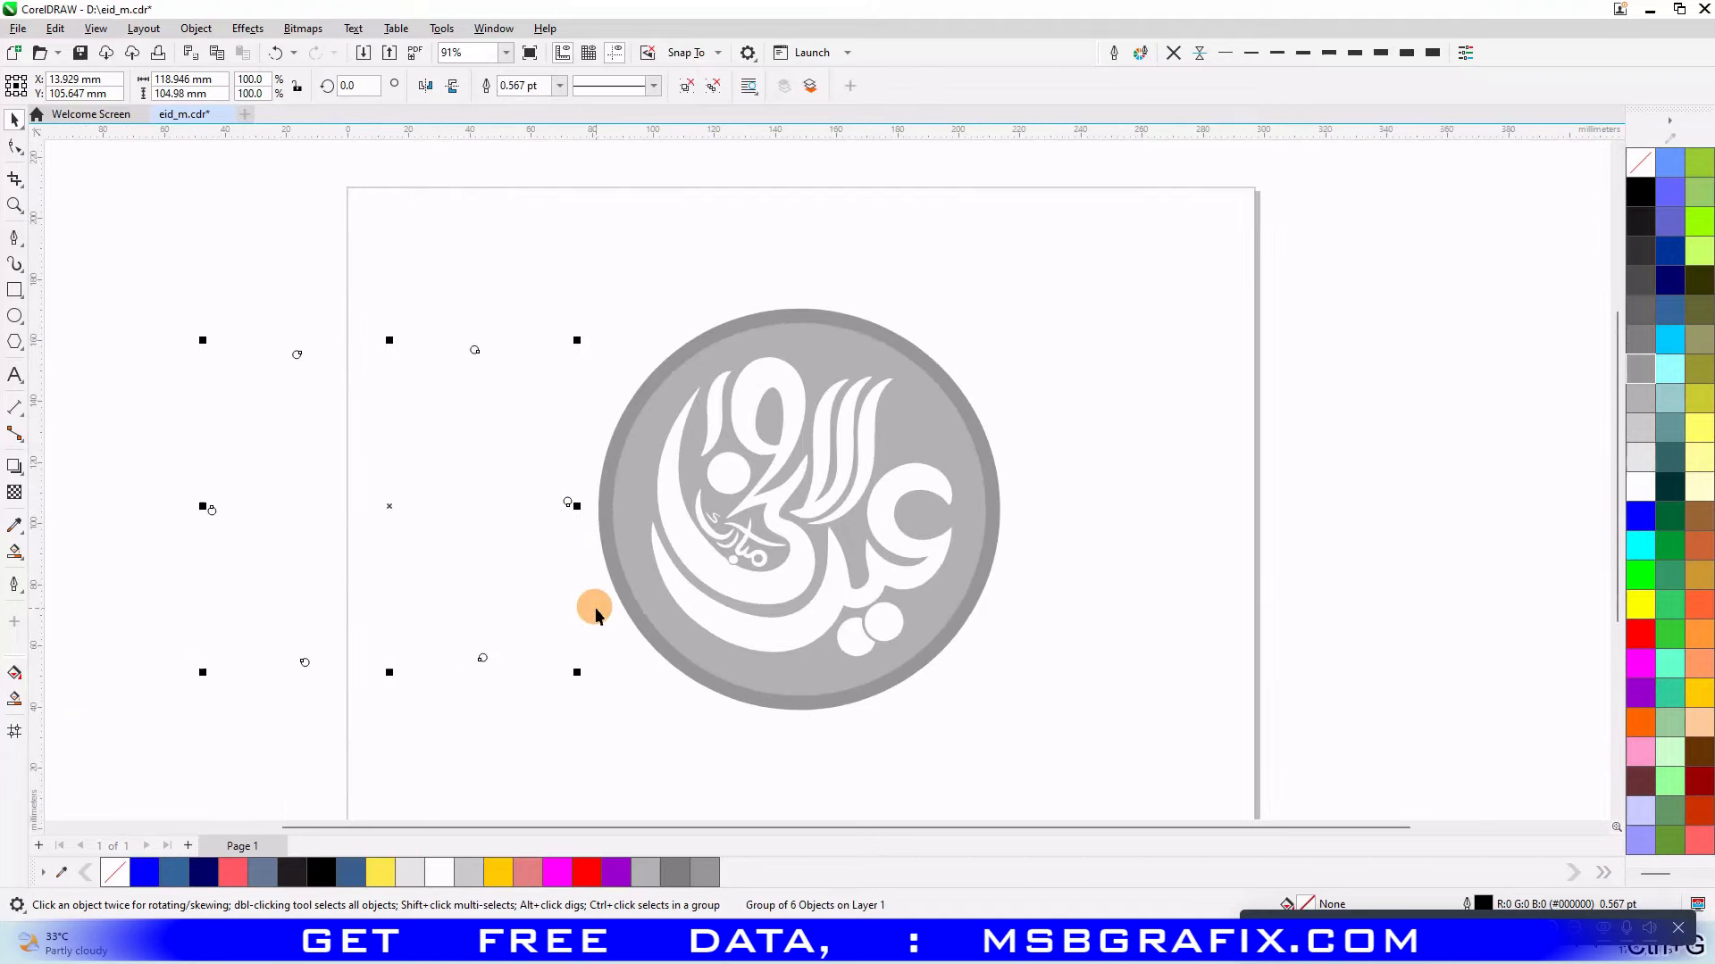
key(p)
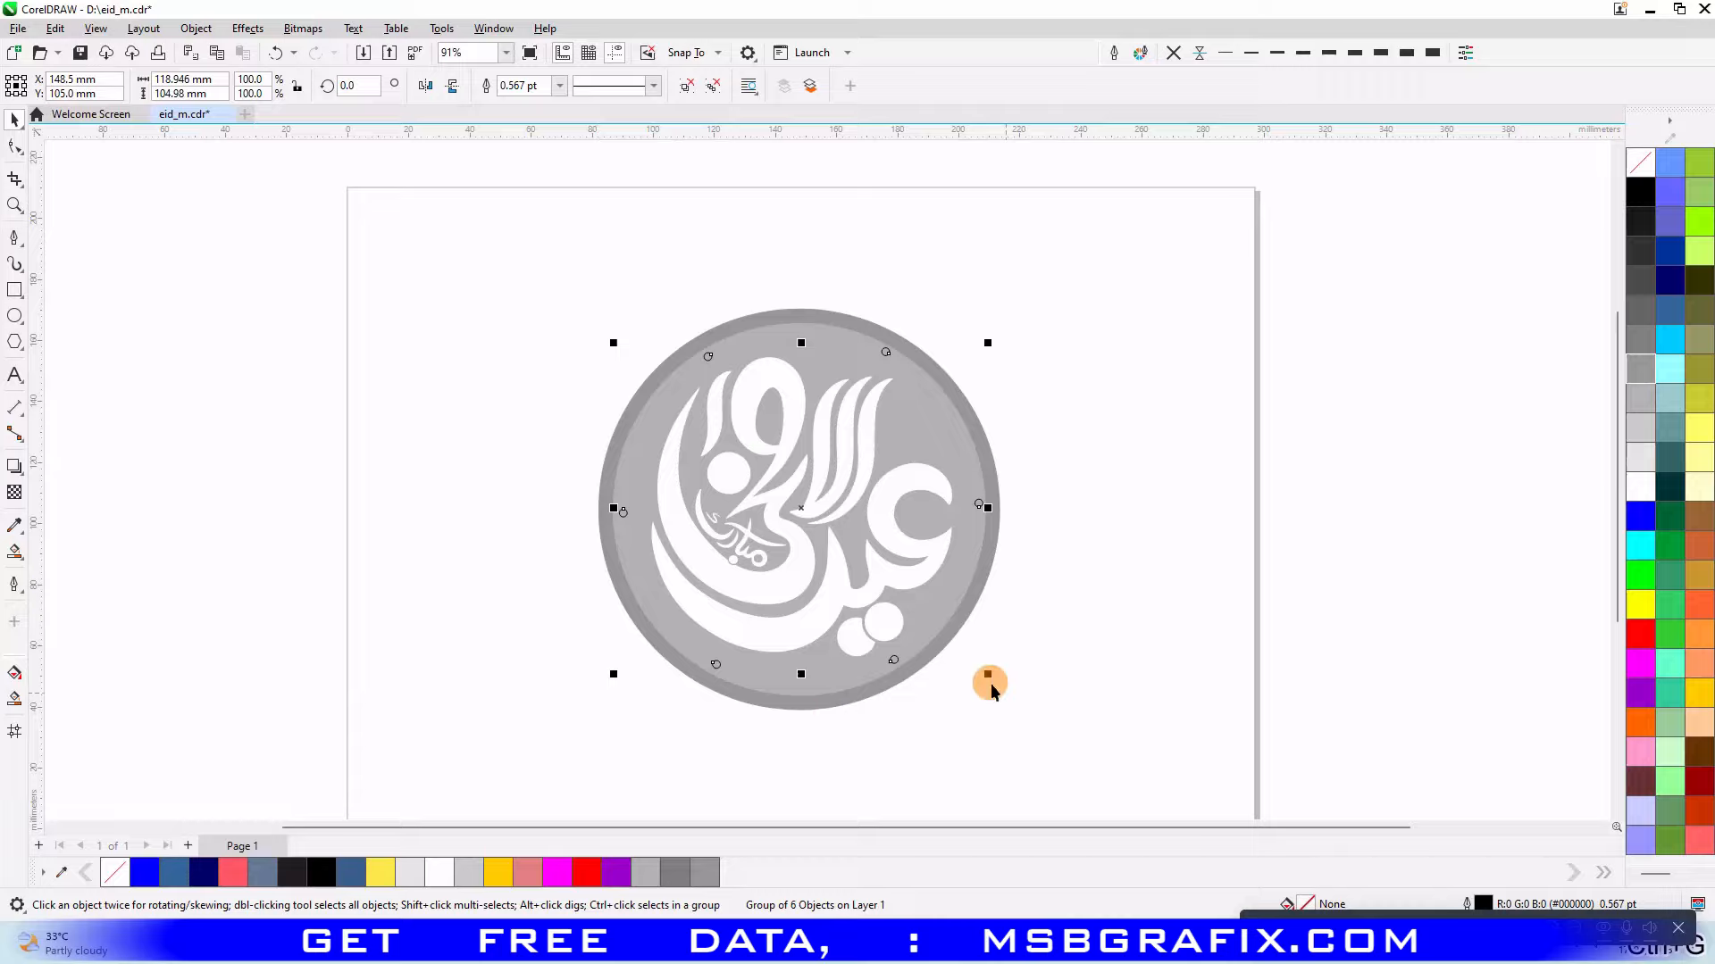
- Enlarge the group of small circles to about 128.4 mm wide so they lie nearer the dark grey ring
drag(988, 675, 1009, 690)
scroll(920, 688, up, 3)
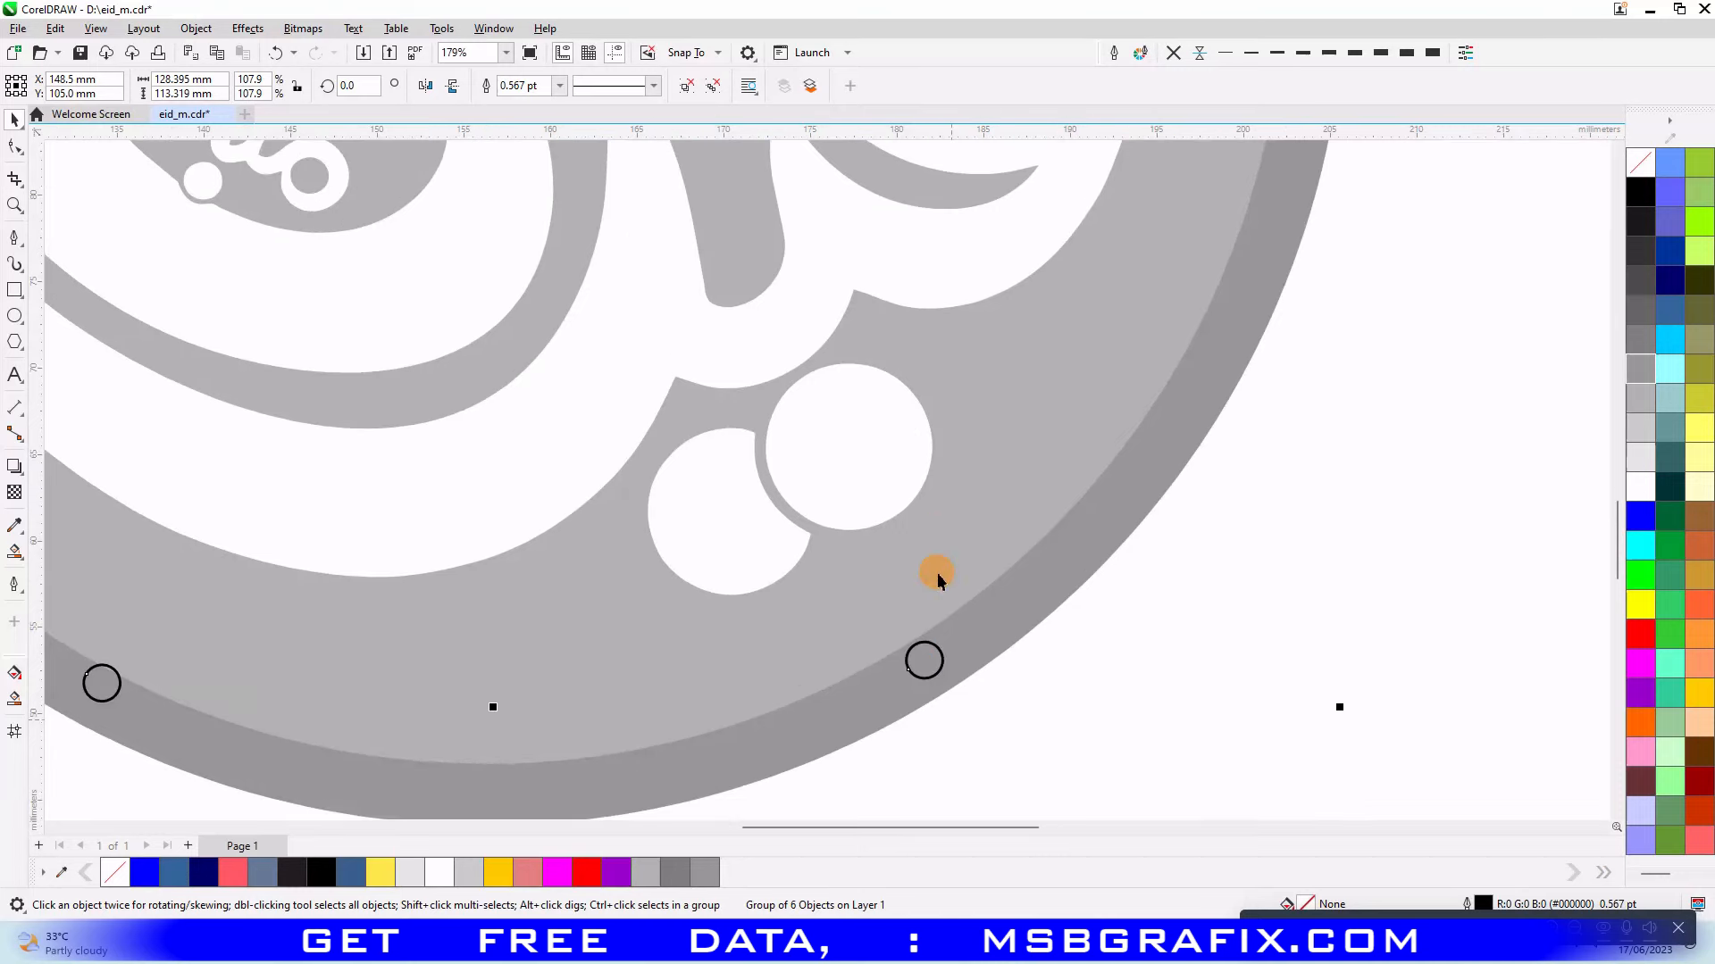
scroll(938, 576, down, 4)
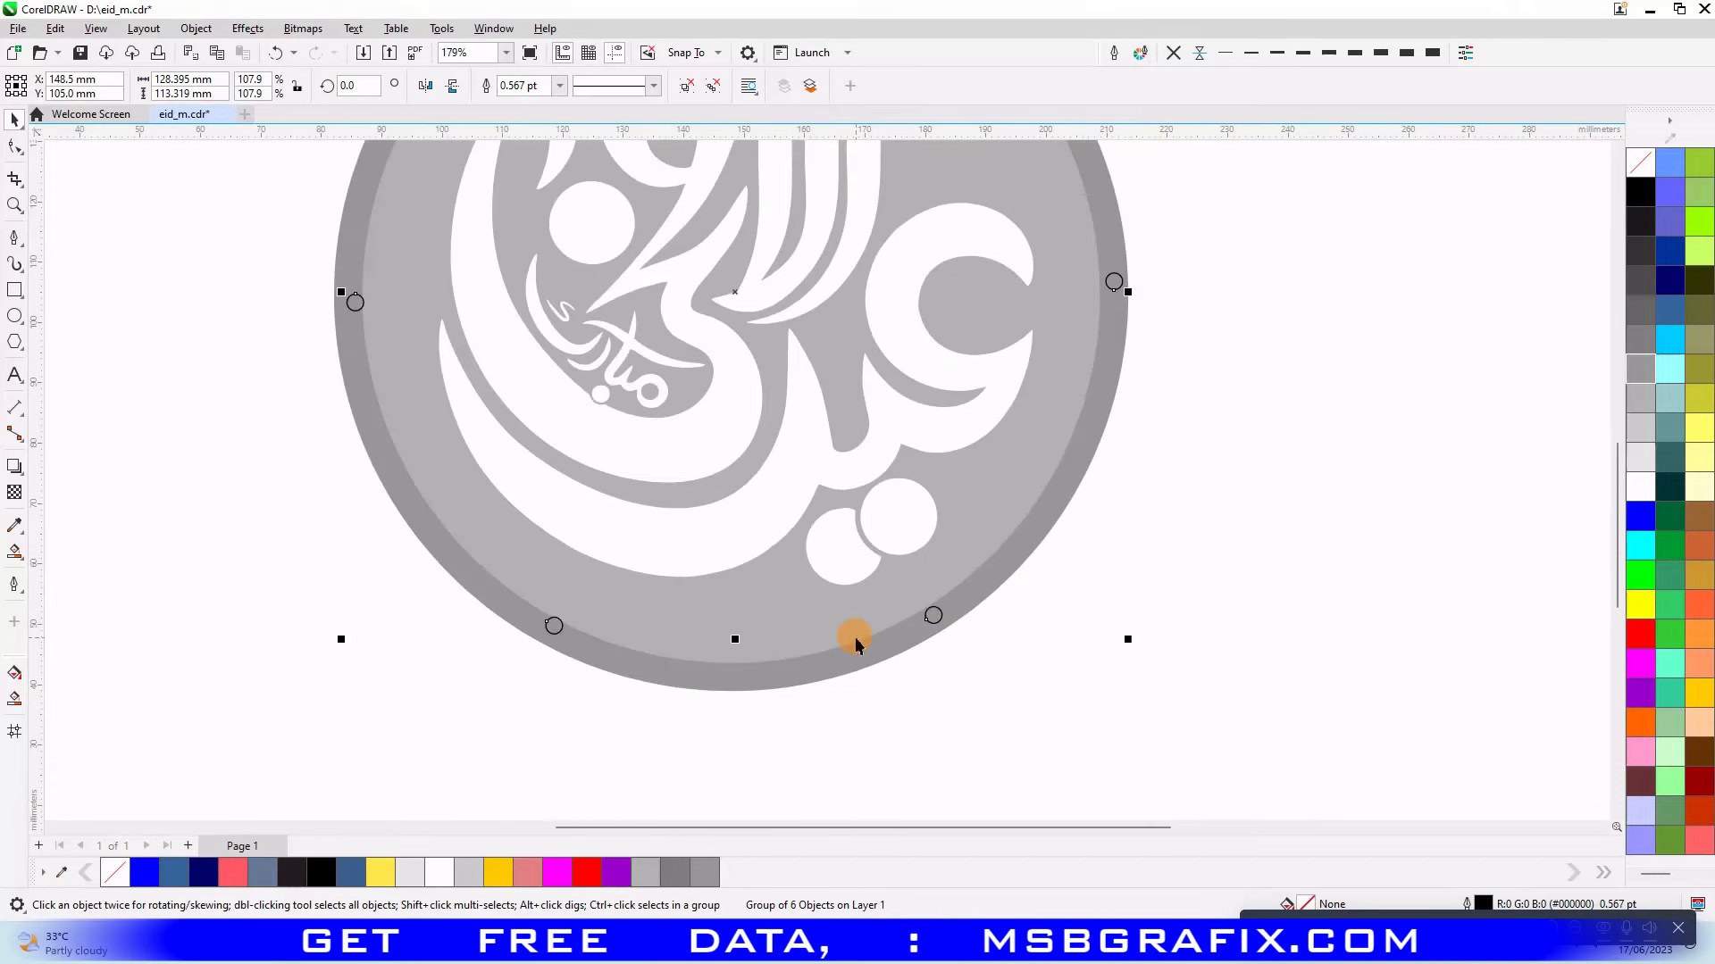
click(876, 711)
scroll(876, 710, down, 1)
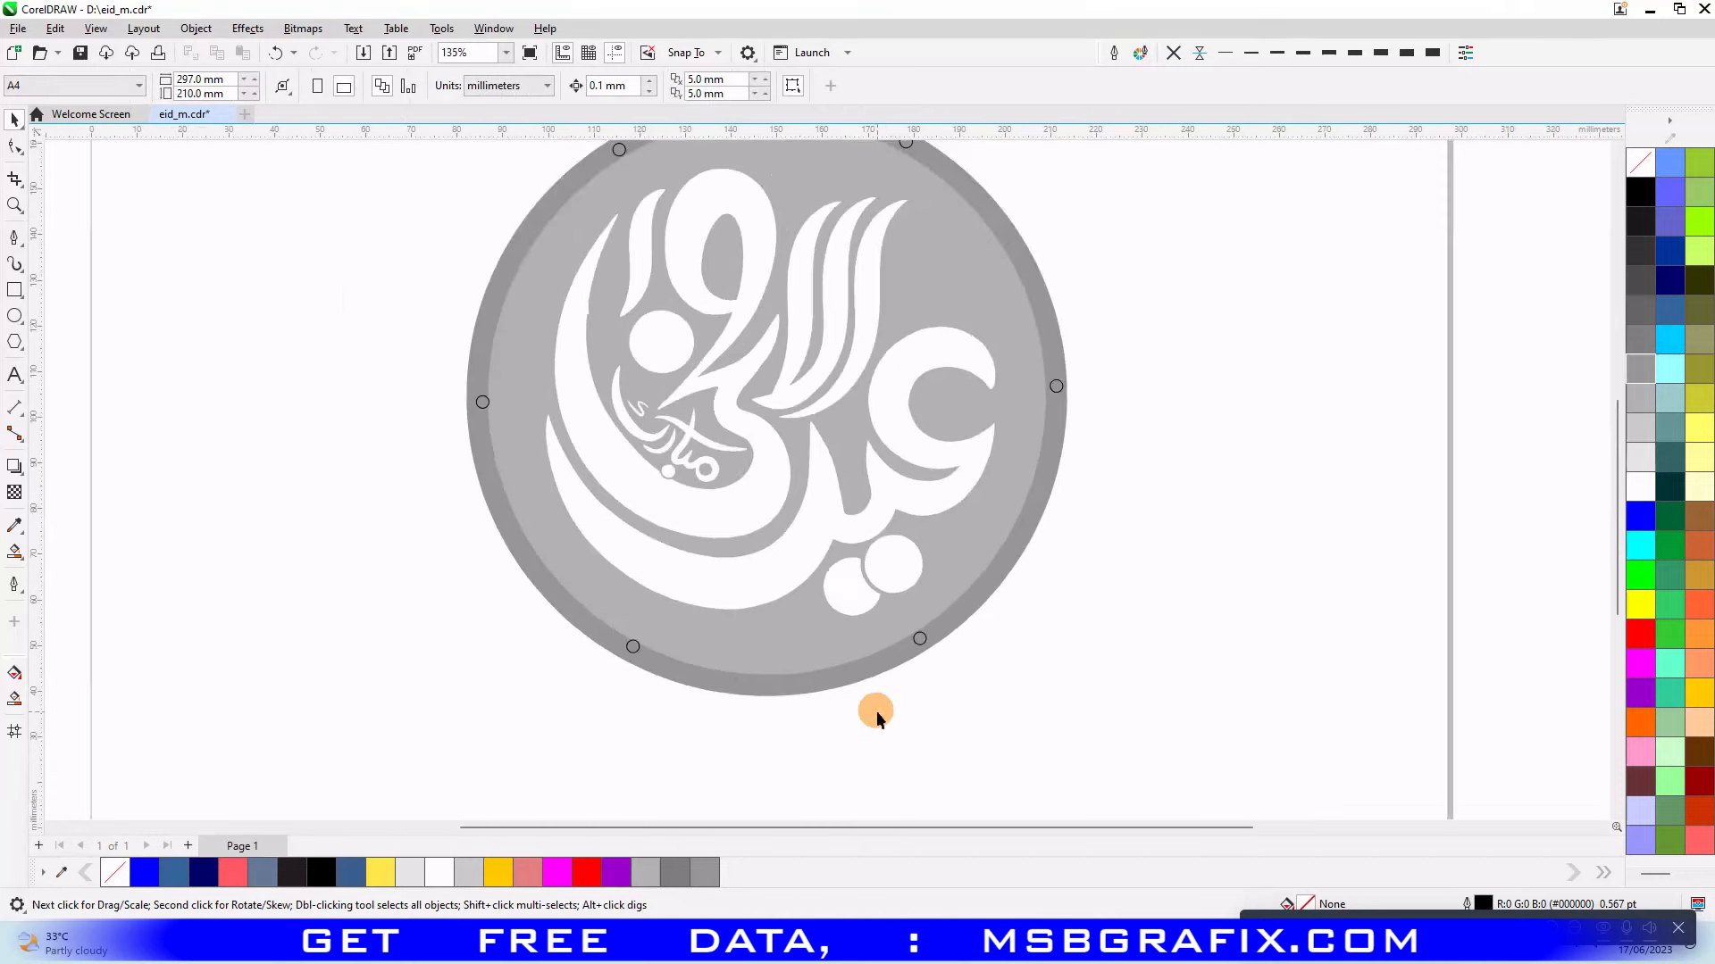
scroll(876, 711, down, 1)
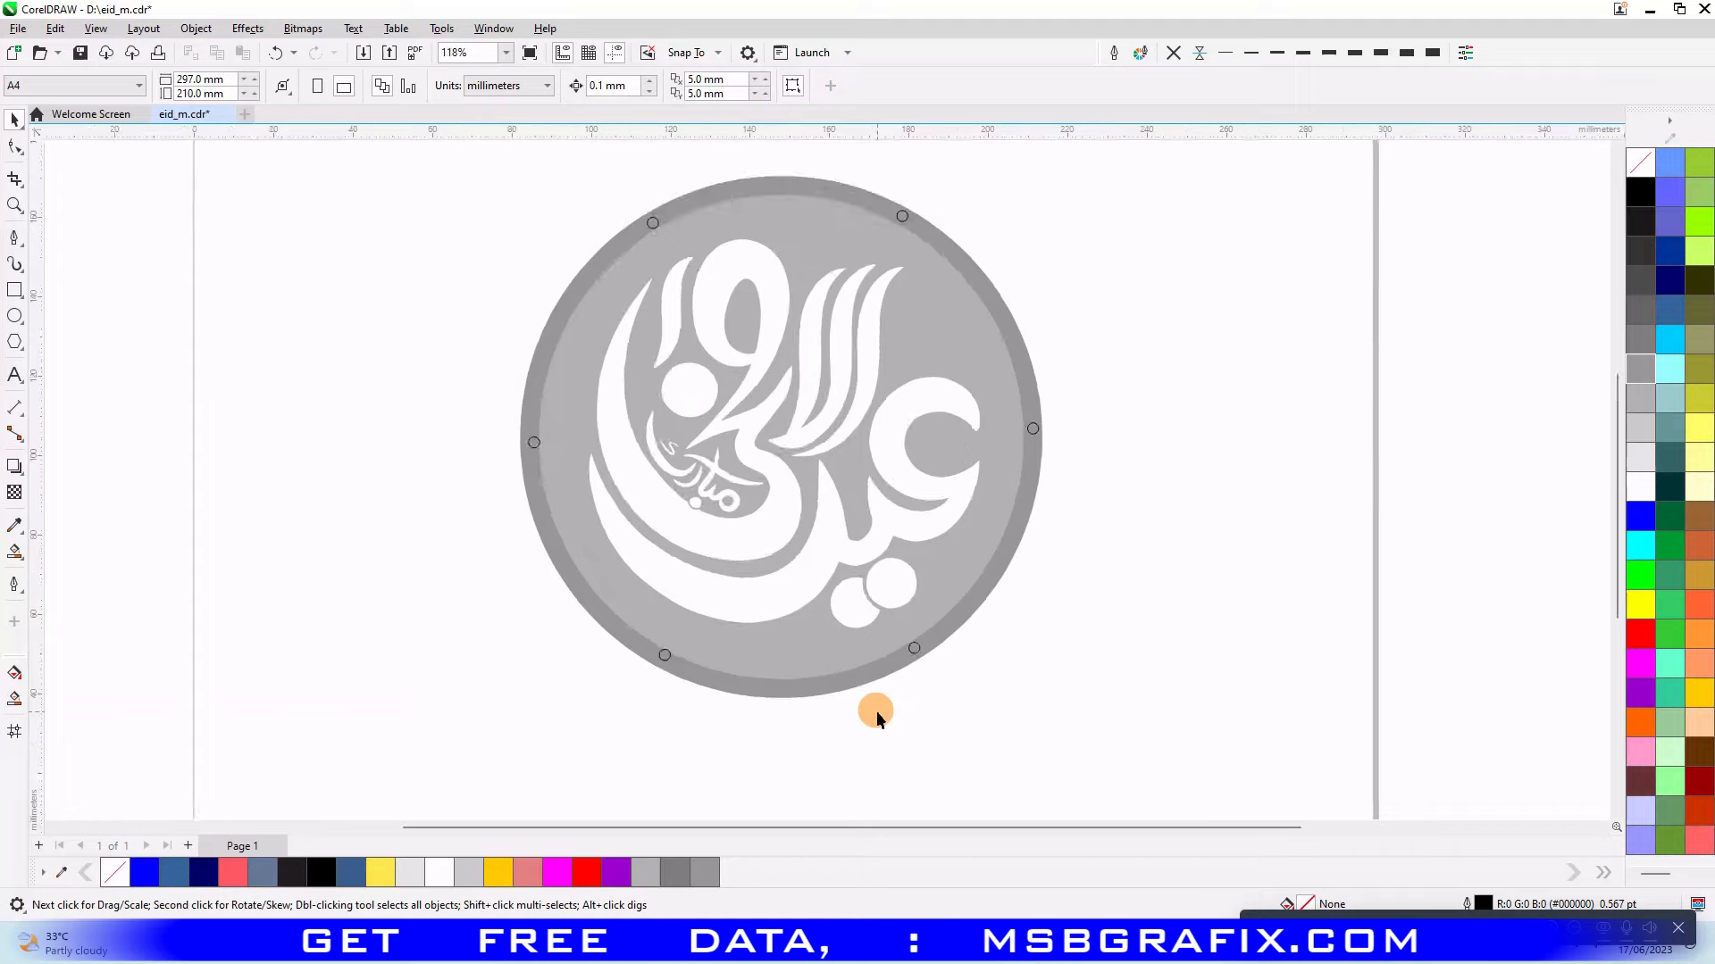
- Ungroup the six small circles and delete all of them except the one at the upper left of the ring
click(911, 657)
click(912, 653)
click(685, 88)
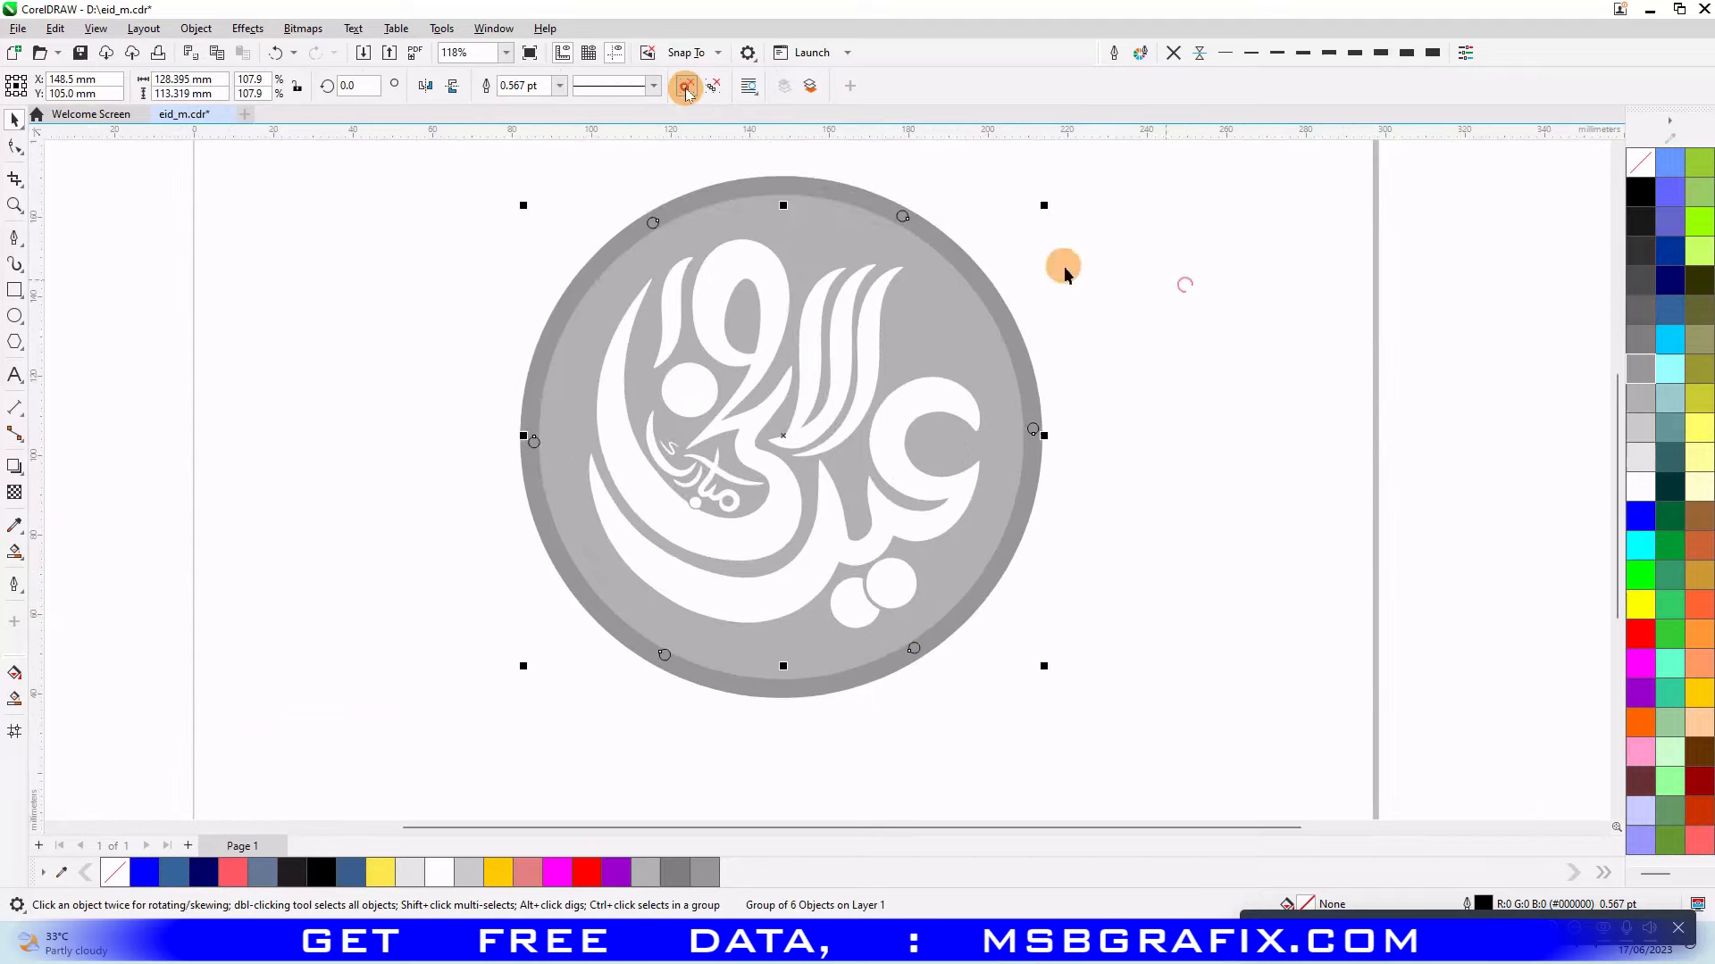
click(901, 215)
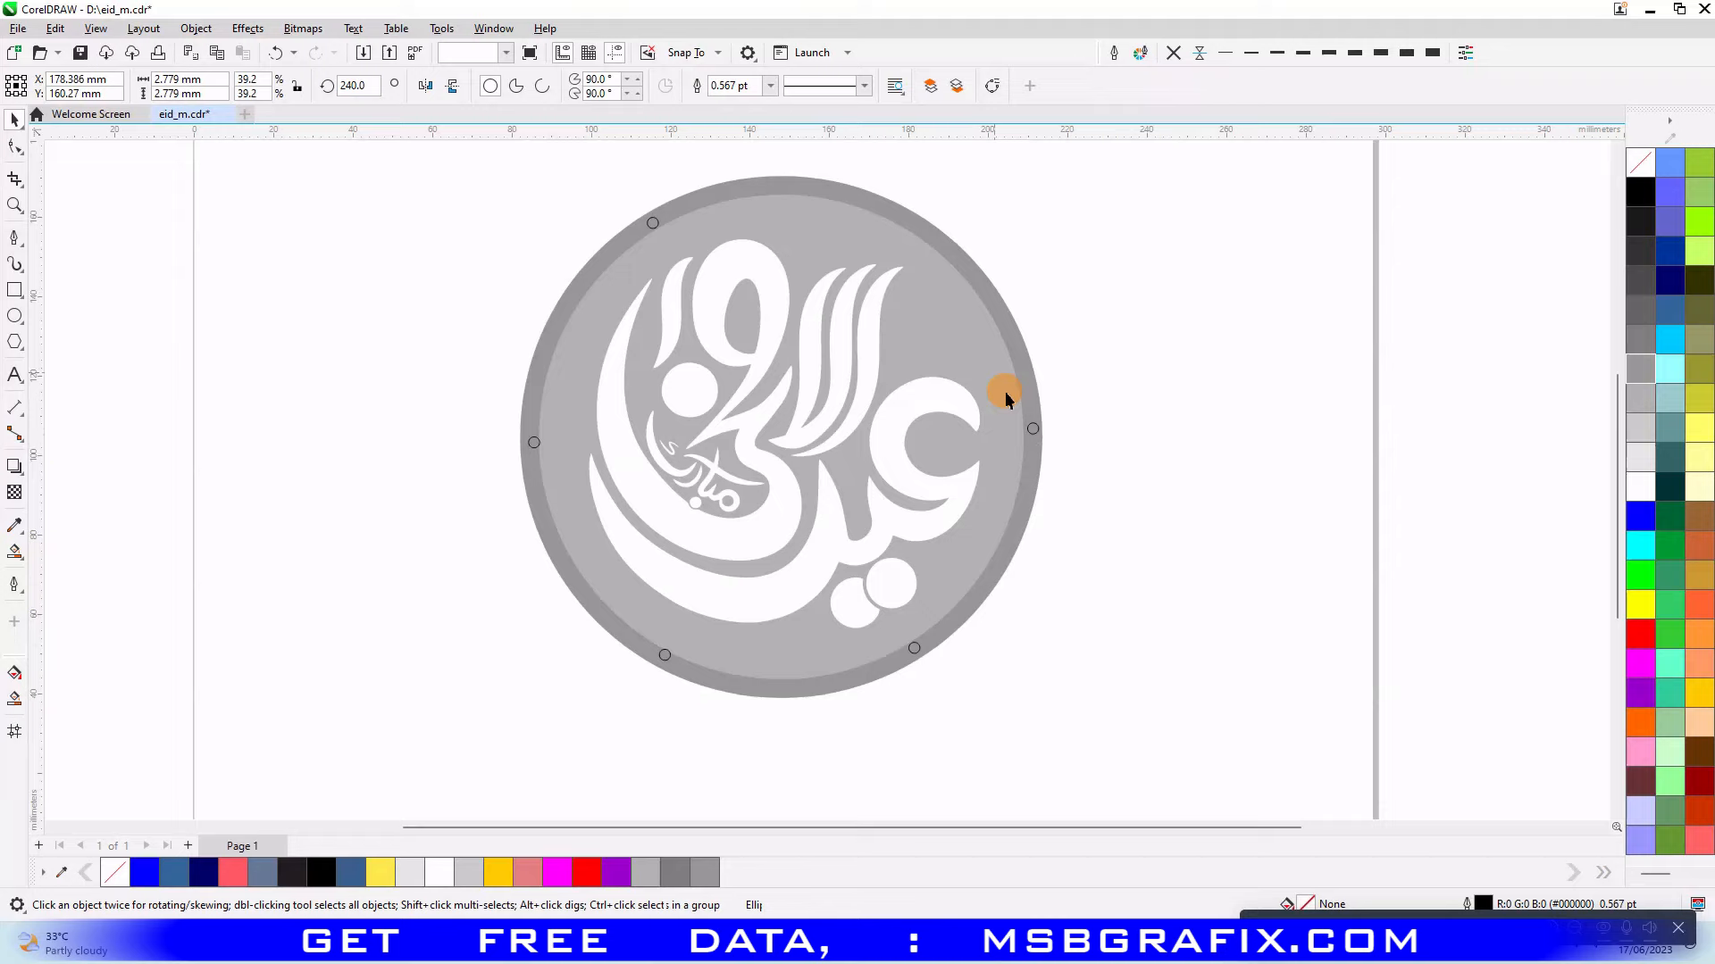
key(Delete)
click(928, 652)
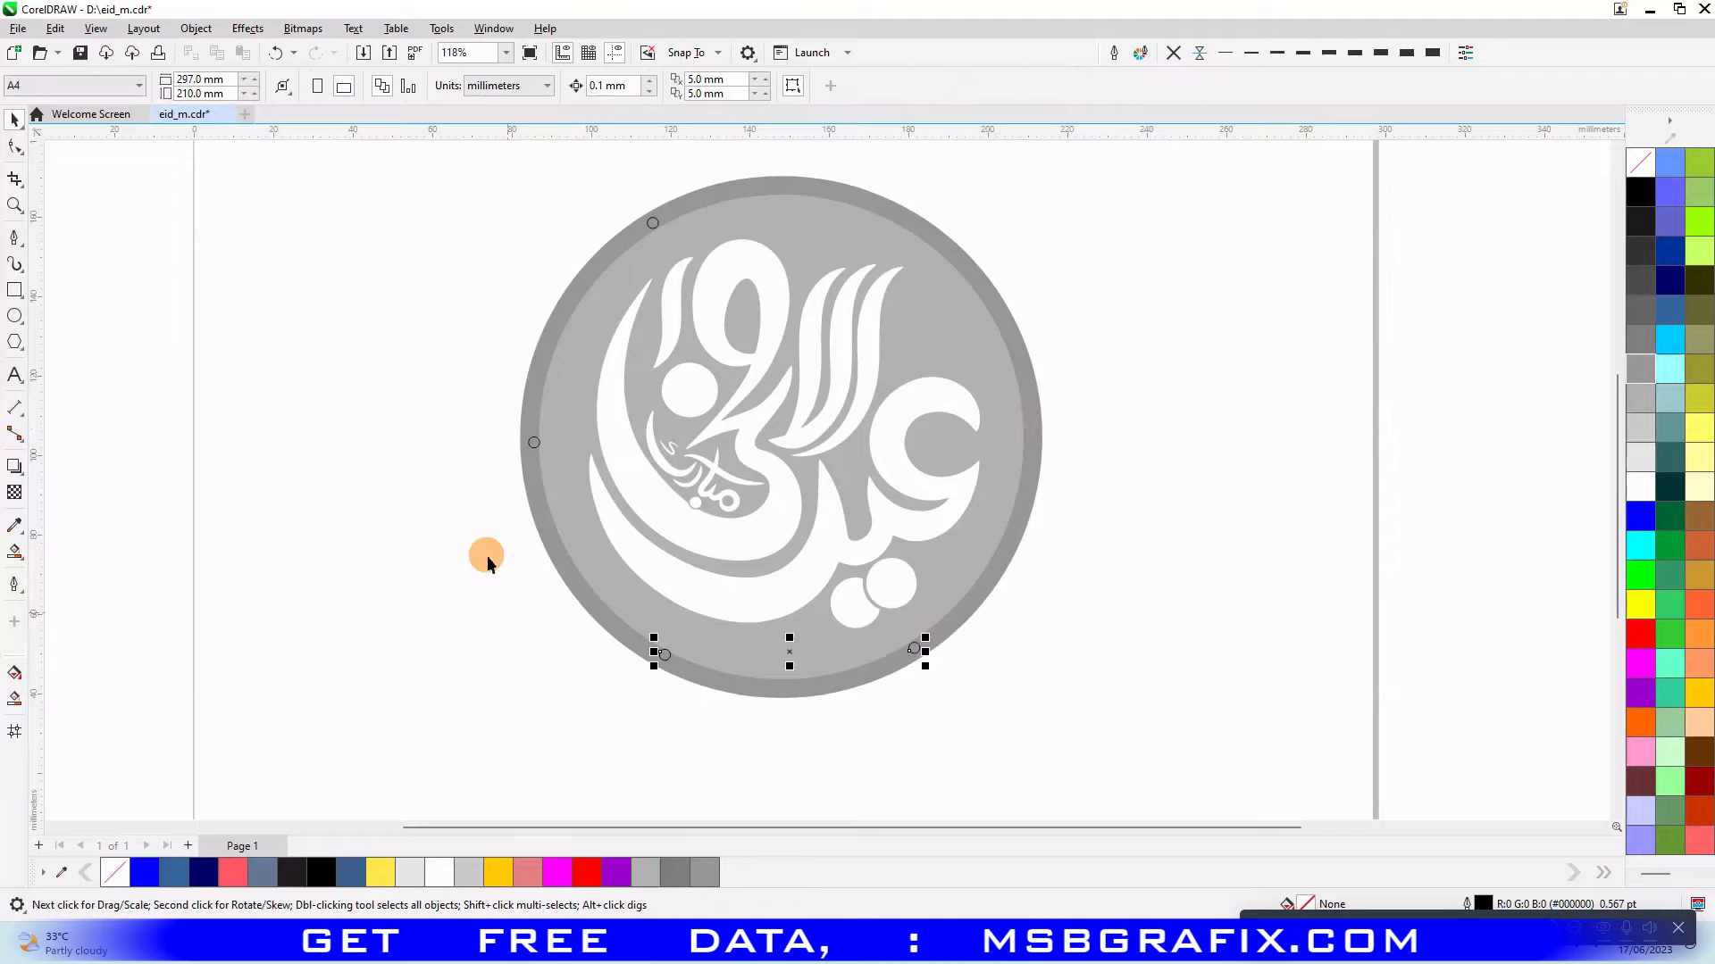
key(Delete)
- Nudge the remaining circle to the middle of the ring's width, fill it light blue (#00CCFF) and remove its outline
click(651, 223)
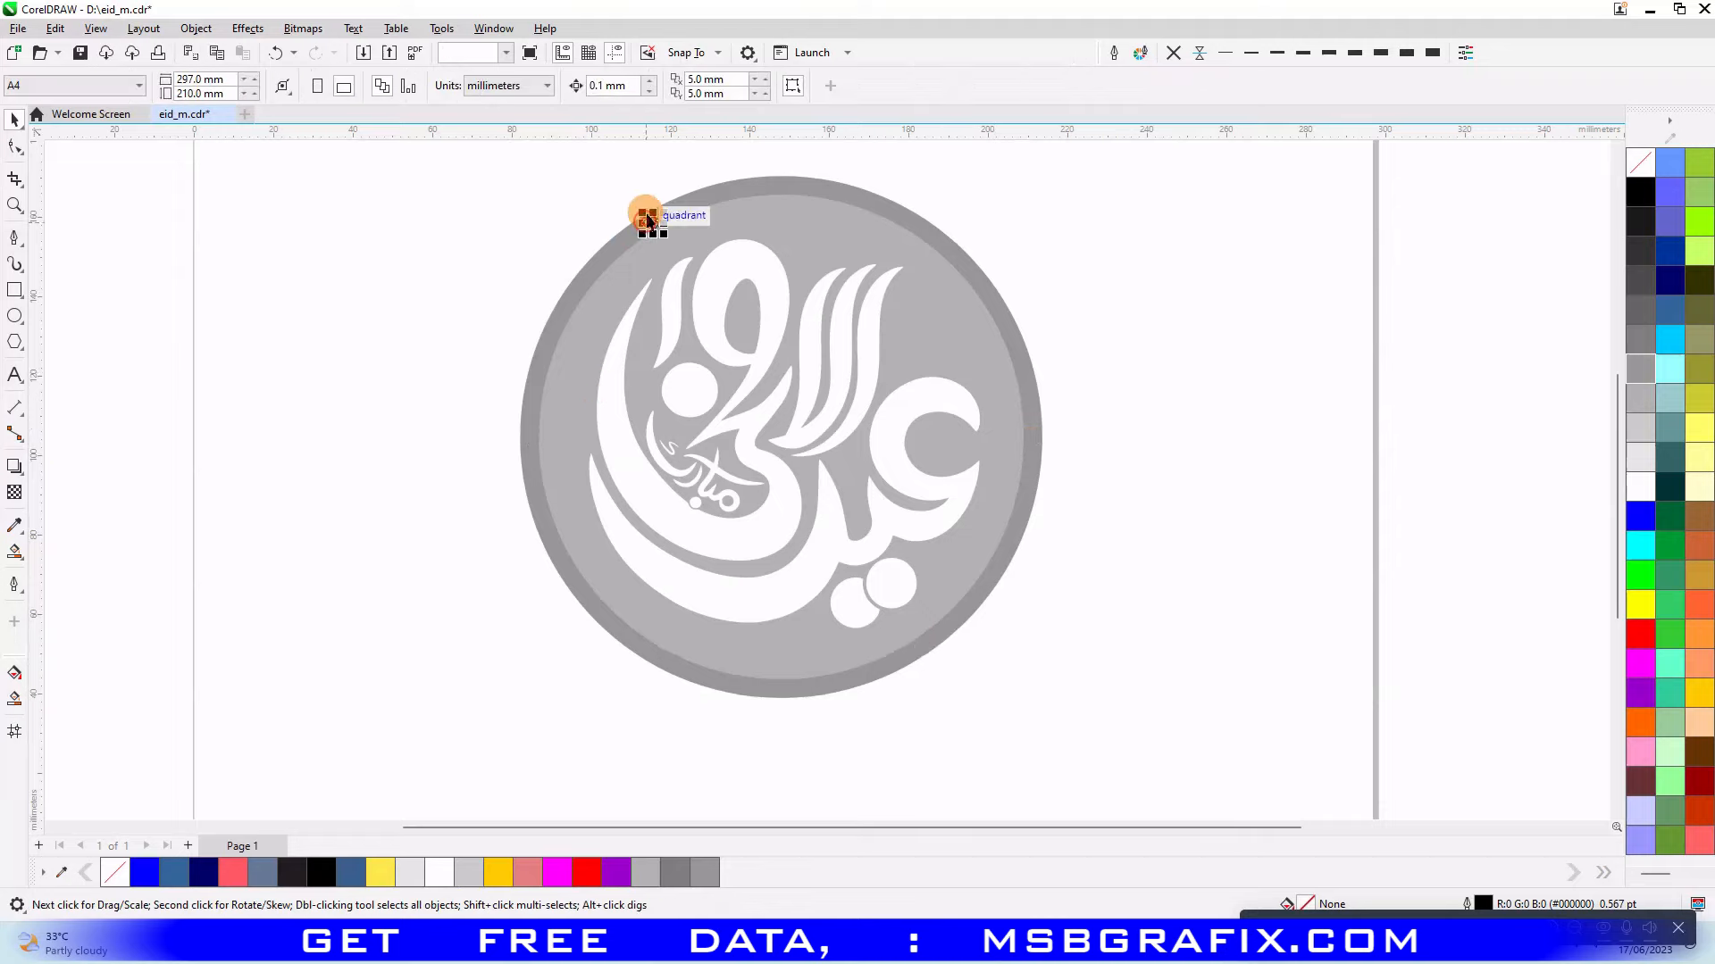
scroll(648, 219, up, 3)
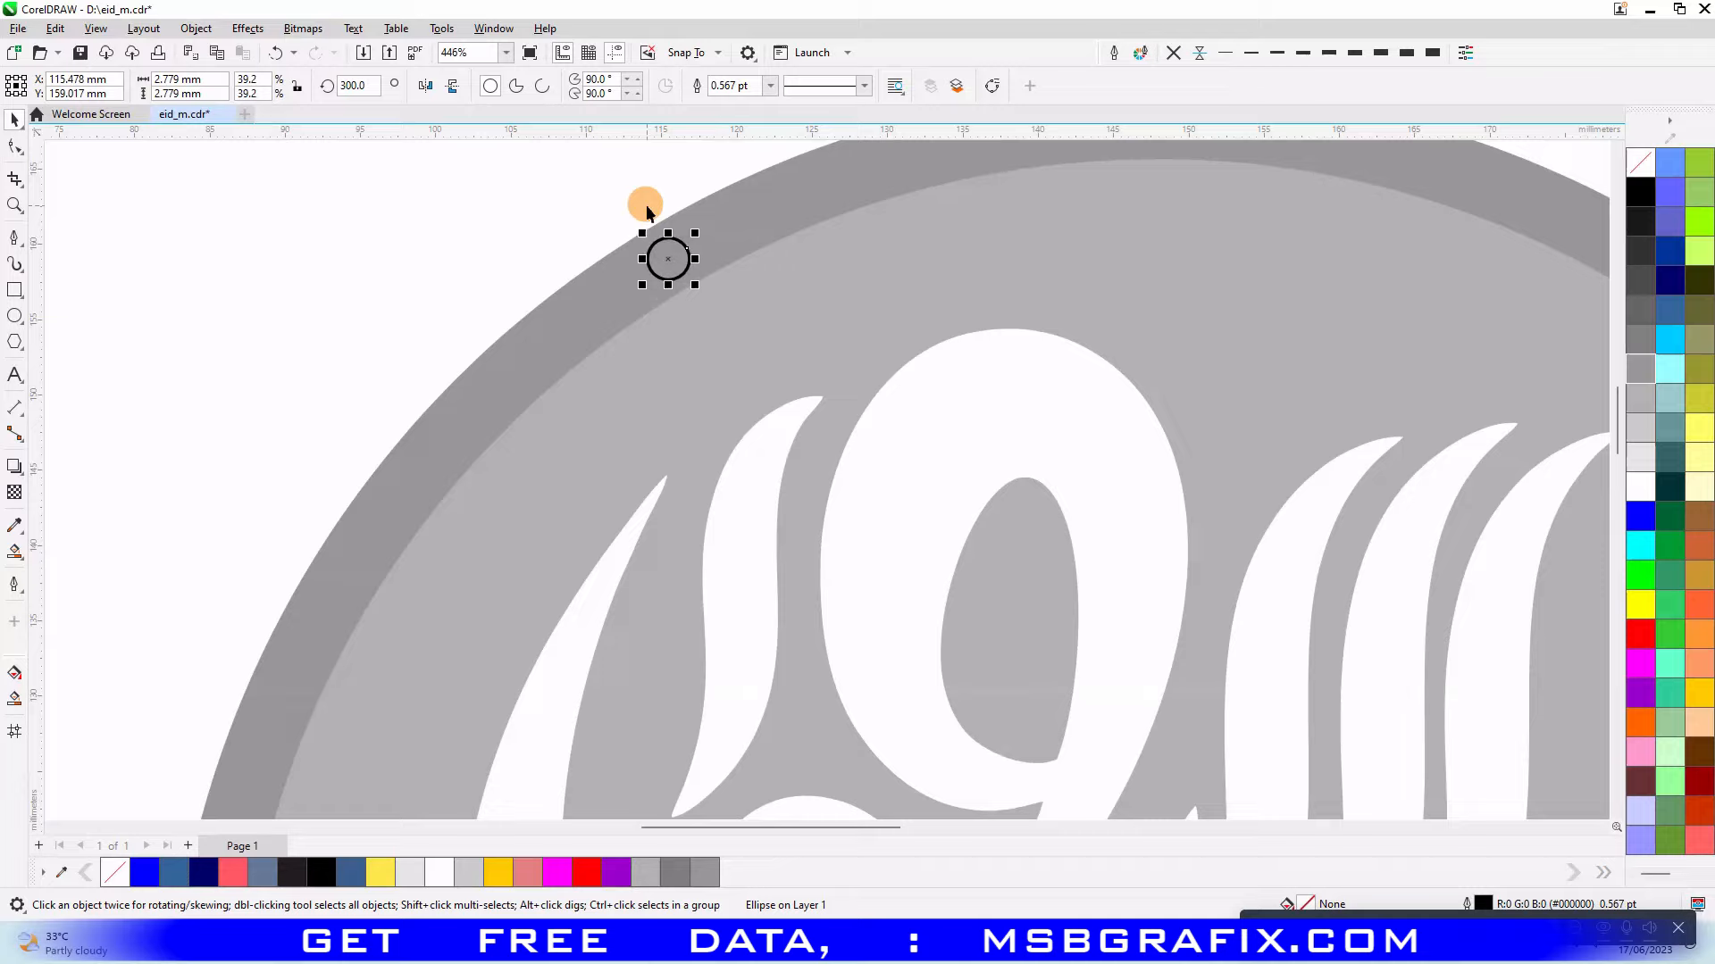
scroll(647, 211, down, 1)
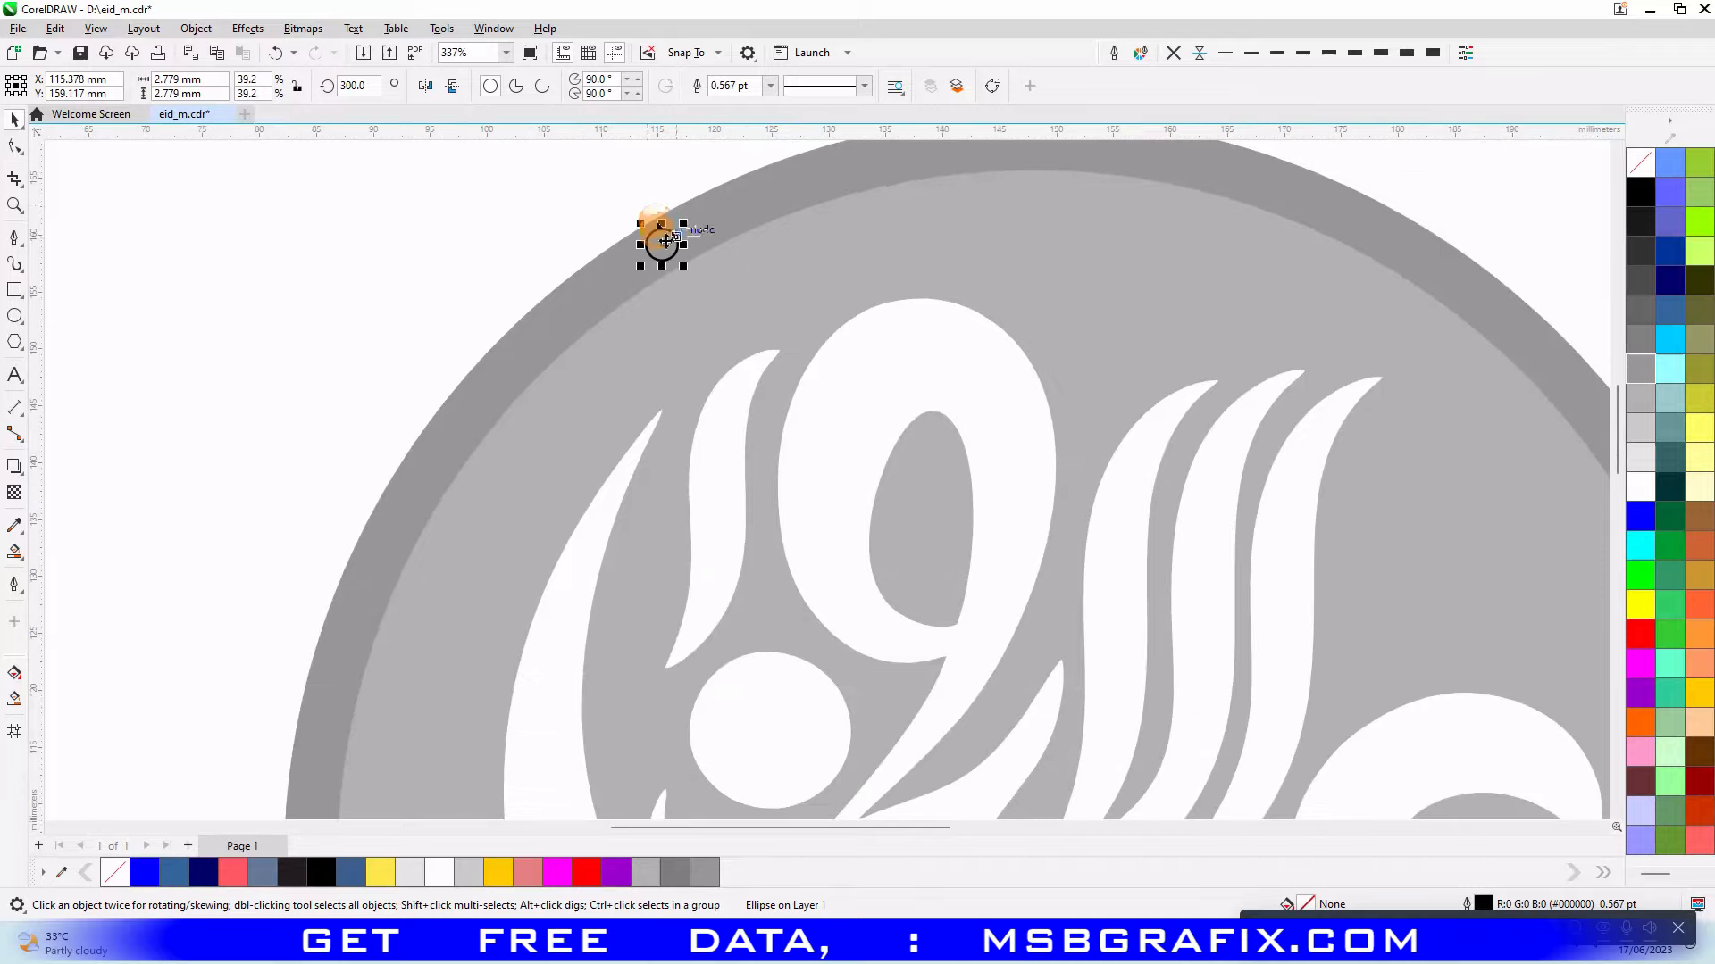
click(661, 241)
click(1670, 339)
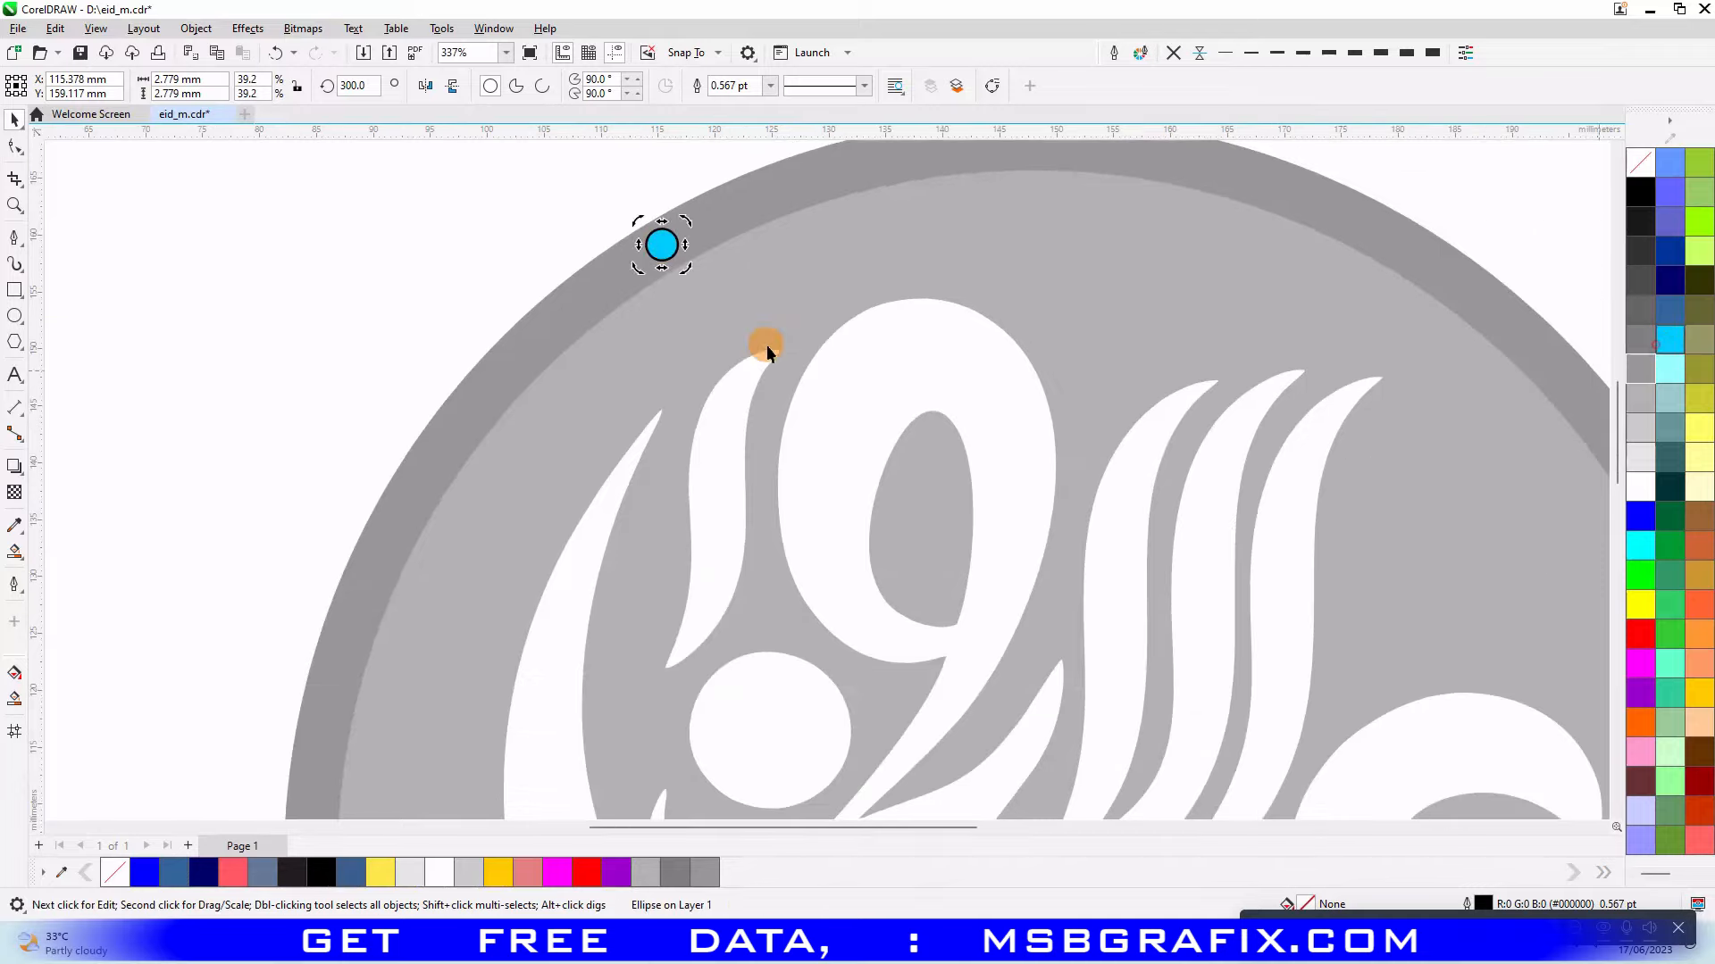
scroll(766, 345, down, 3)
click(1173, 53)
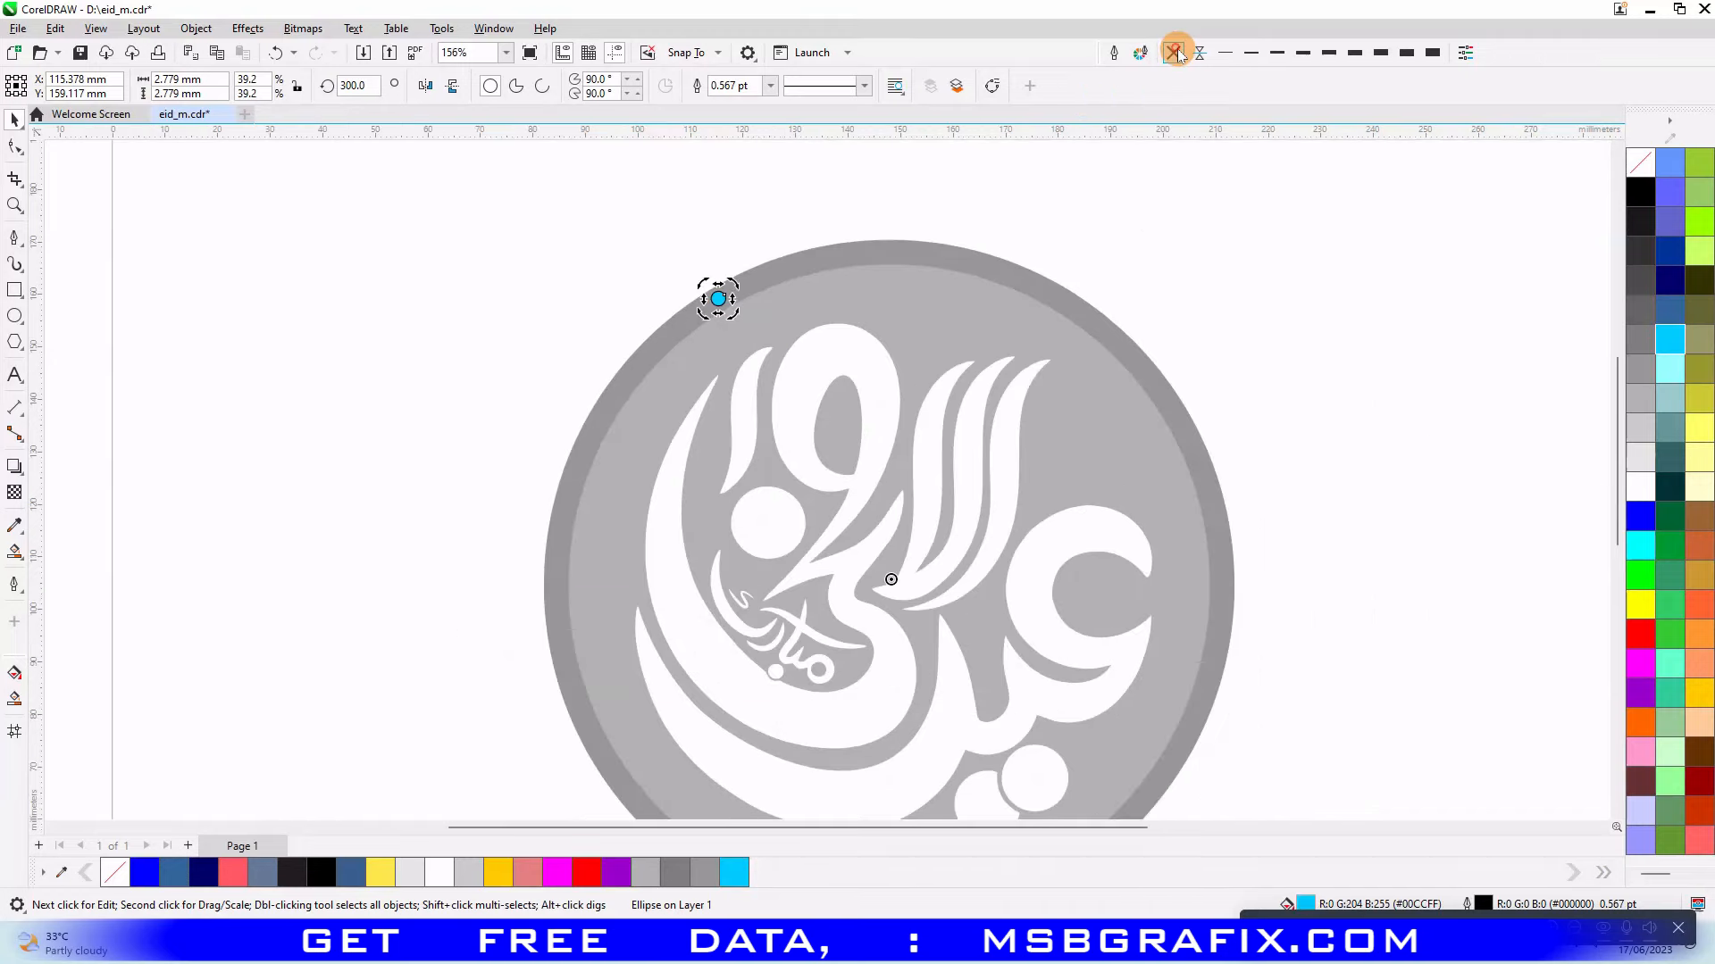
- Try to rotate the blue circle about the design's centre towards the lower left of the dark grey ring
click(718, 299)
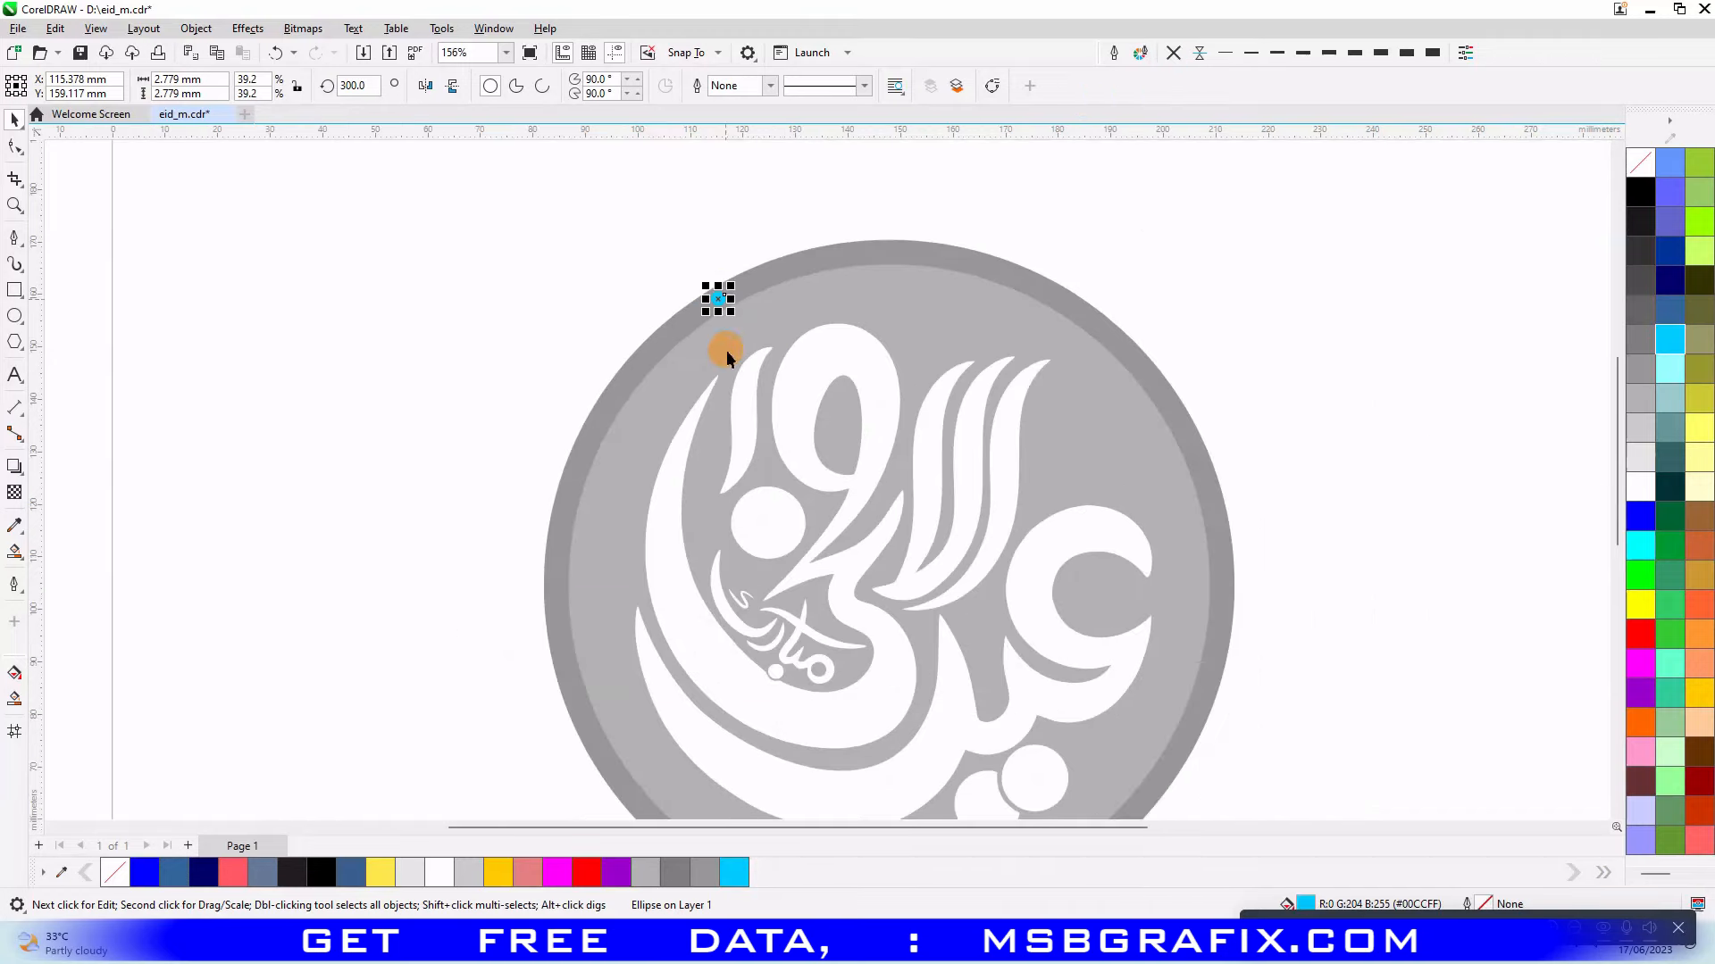
click(718, 302)
drag(707, 288, 871, 589)
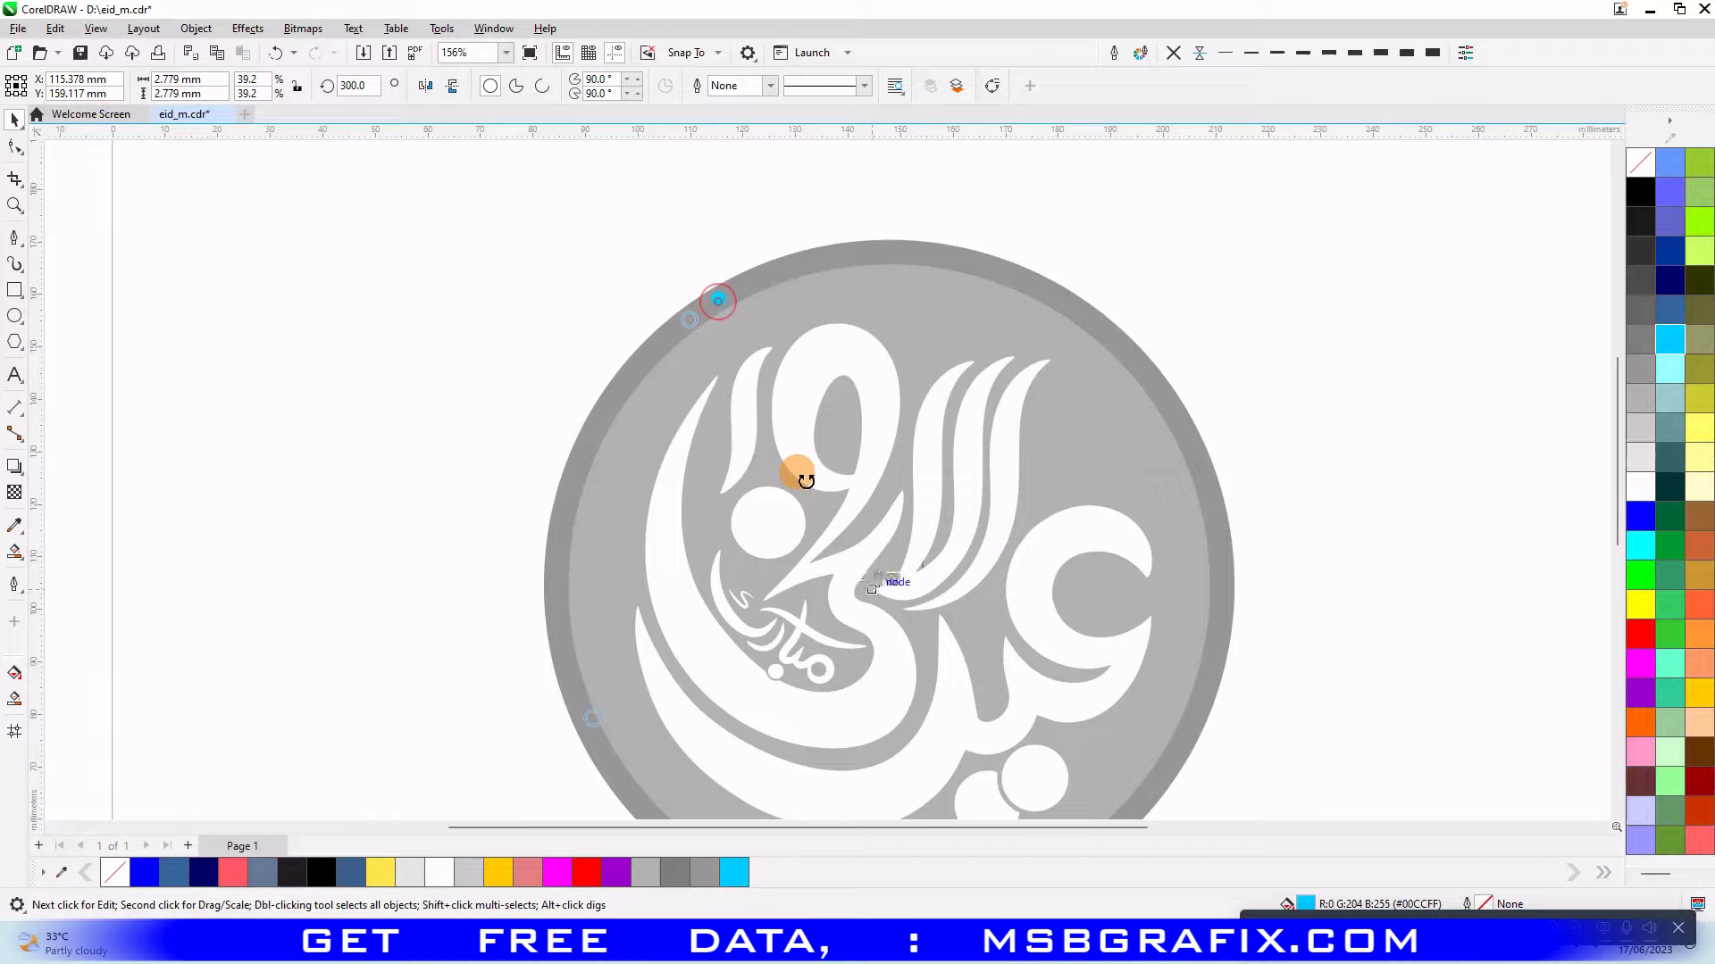
drag(805, 481, 878, 588)
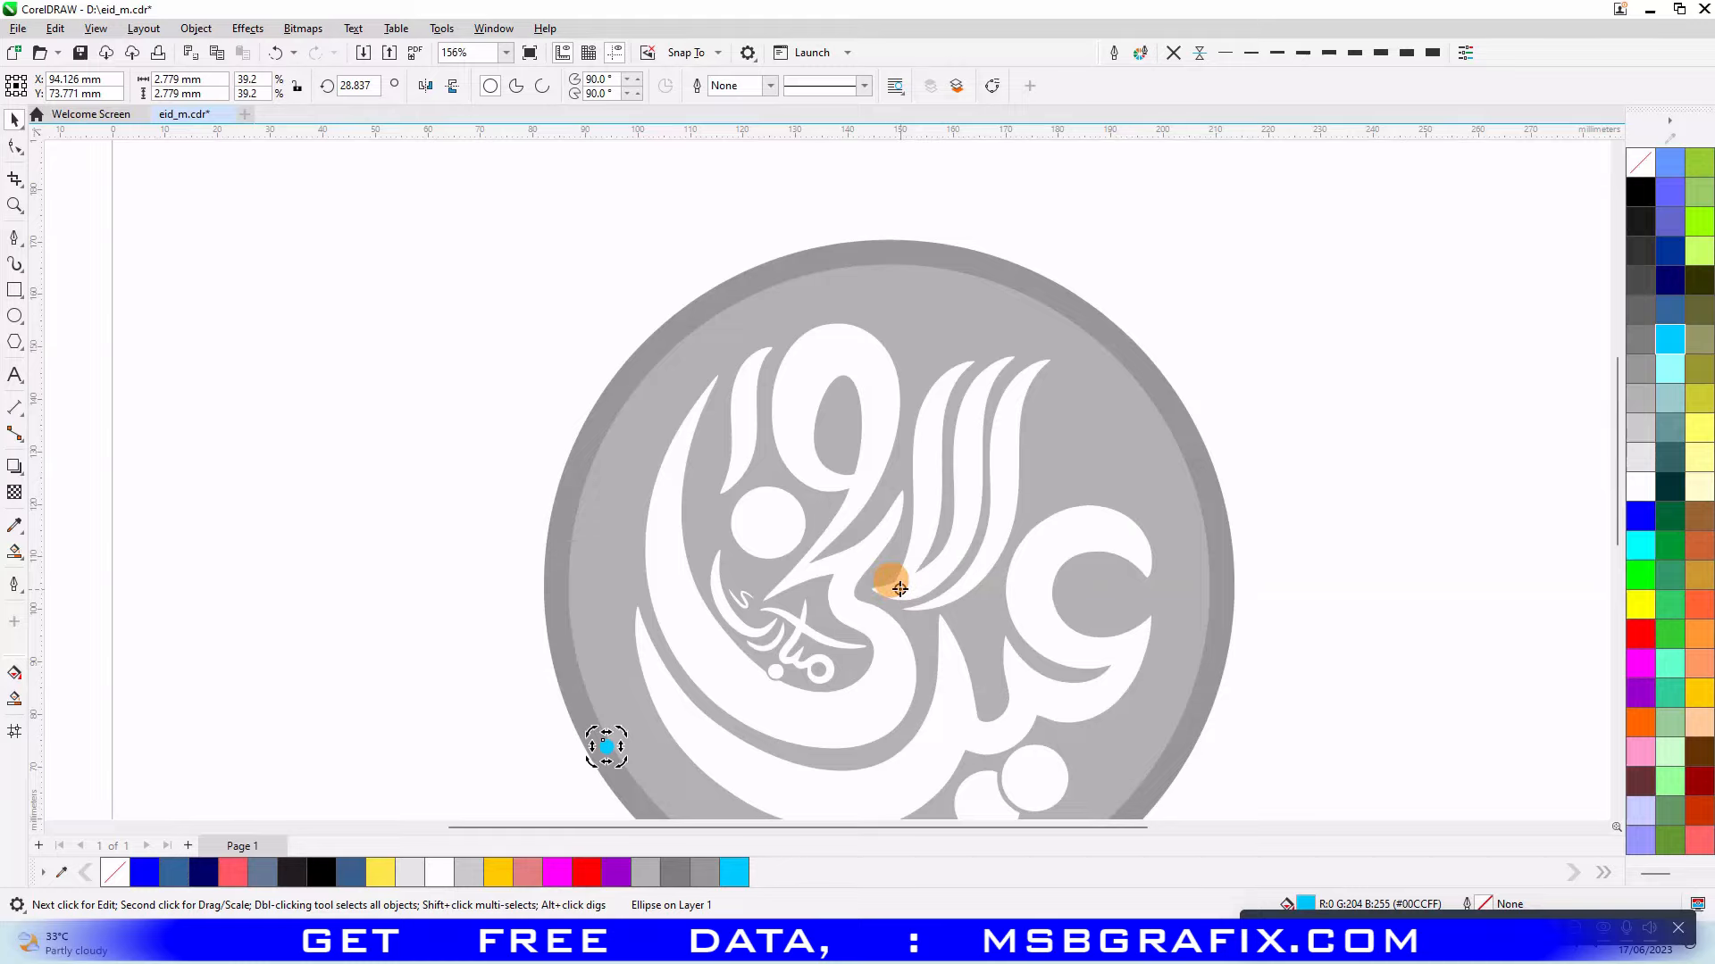
- Move the white calligraphy off the page, to the right of the grey discs
scroll(496, 311, down, 3)
click(683, 383)
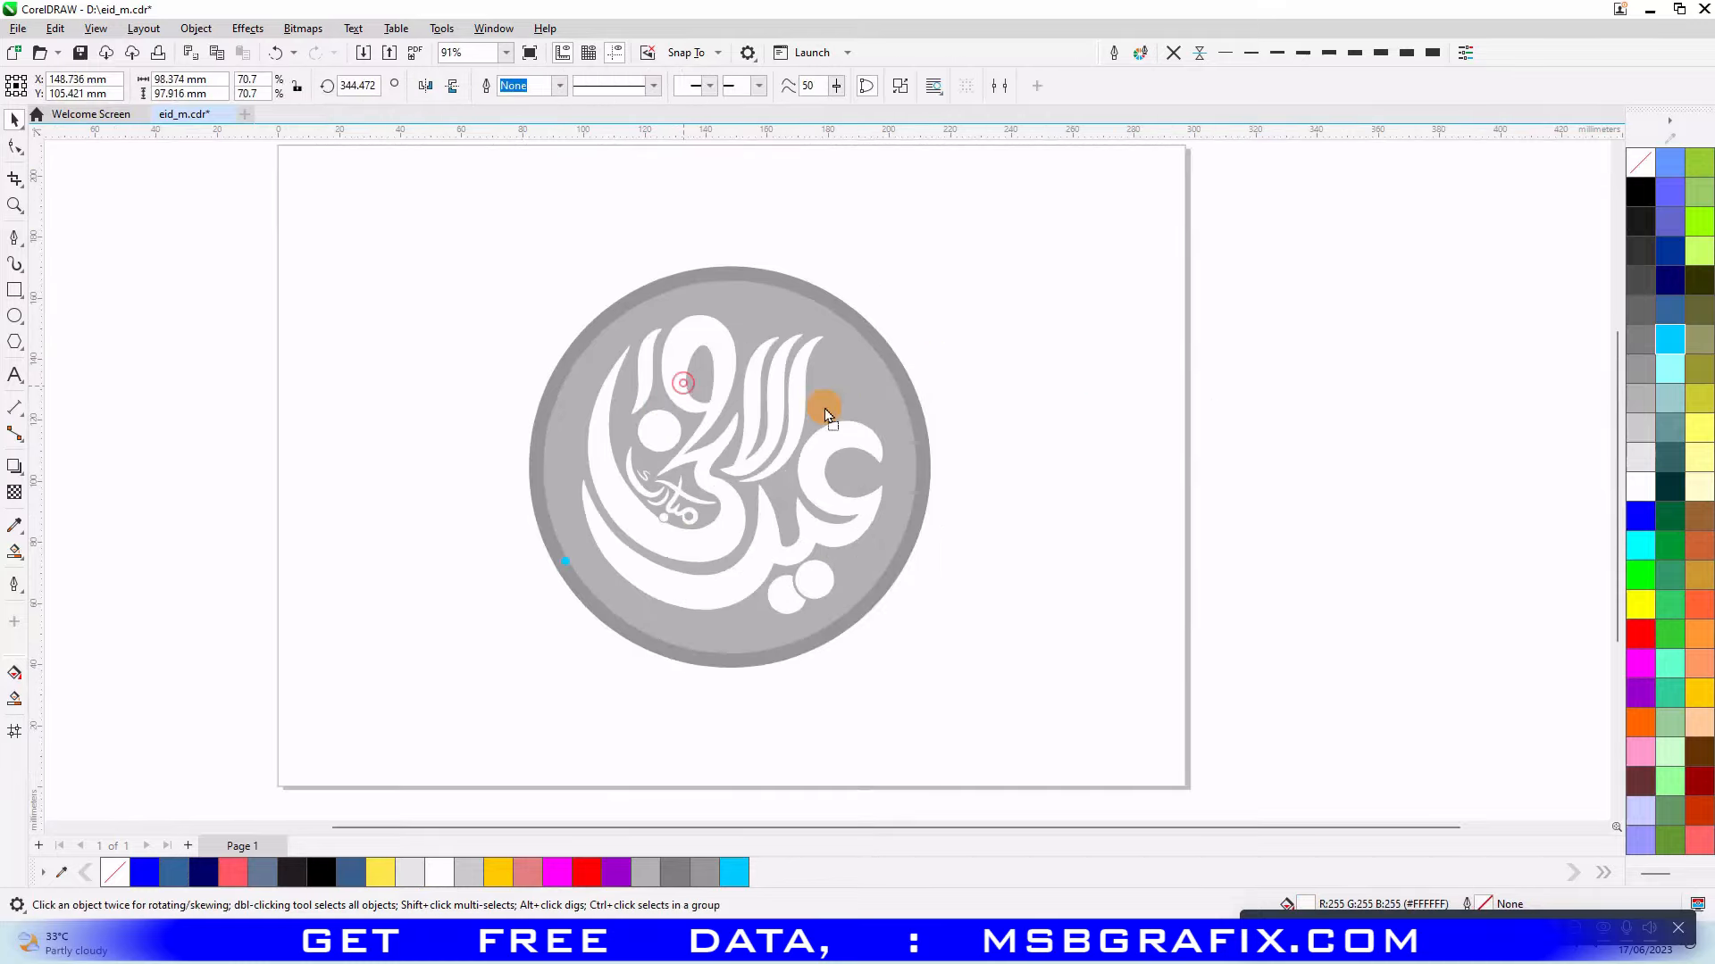
drag(824, 409, 1396, 460)
- Place the blue circle at the top of the dark grey ring, on the dark disc's vertical centre line and midway across the ring's width
drag(568, 562, 748, 307)
scroll(725, 264, up, 3)
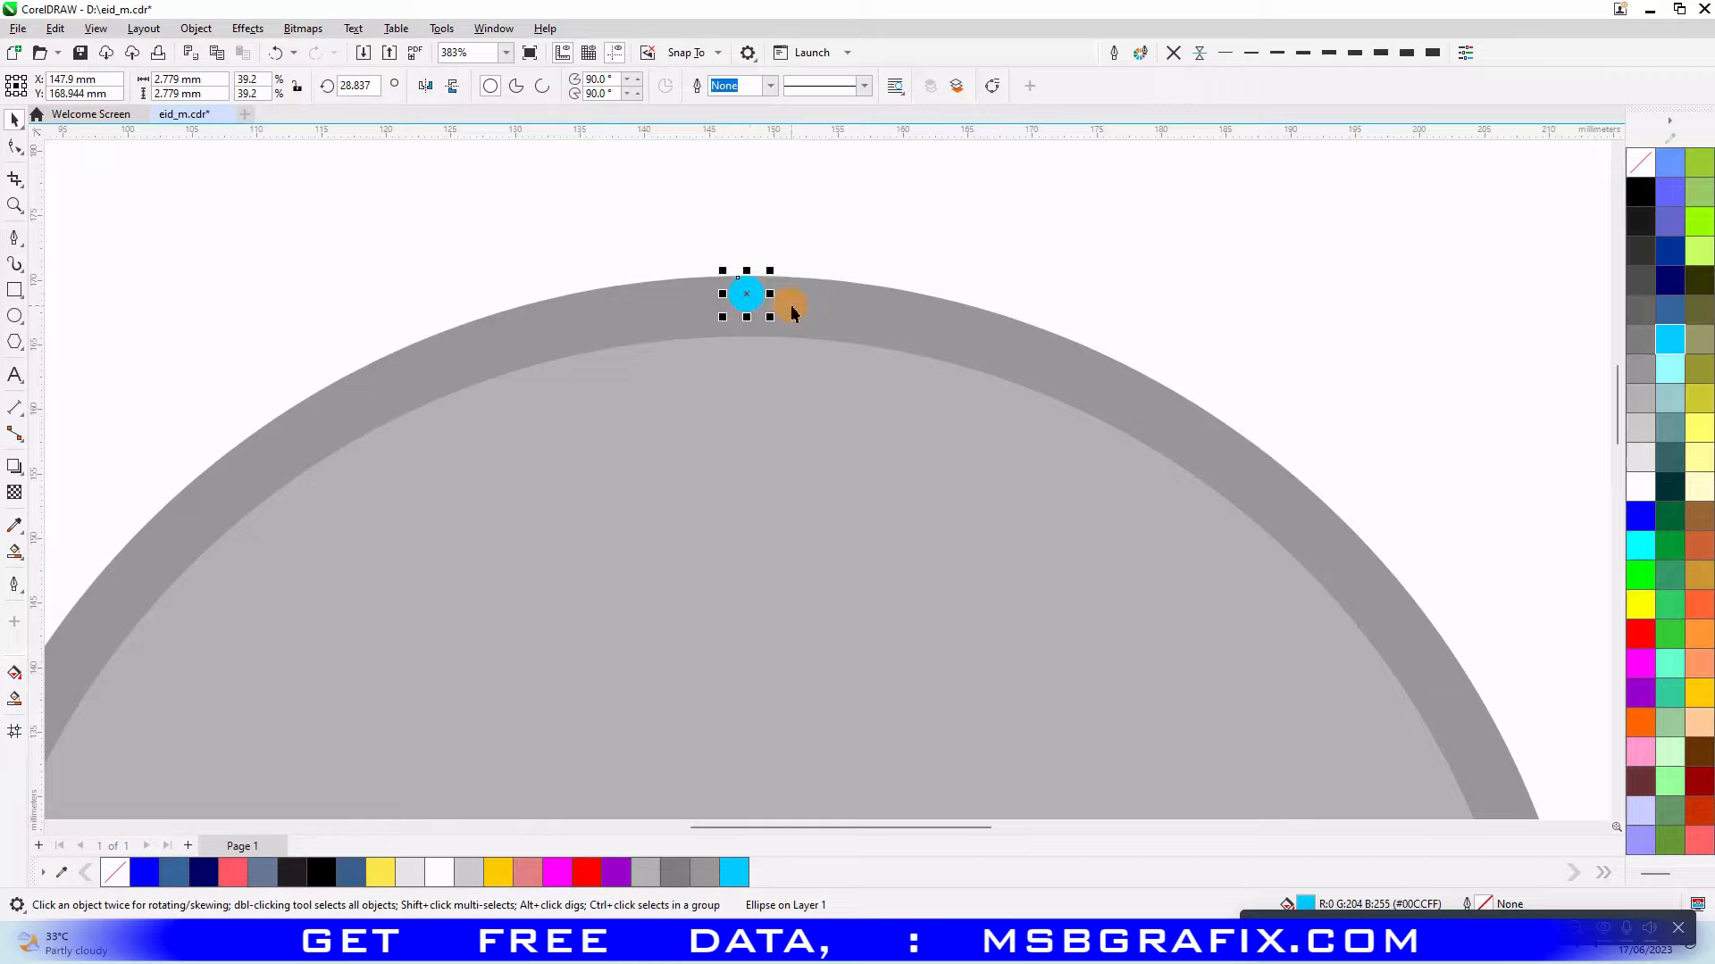
shift+click(796, 308)
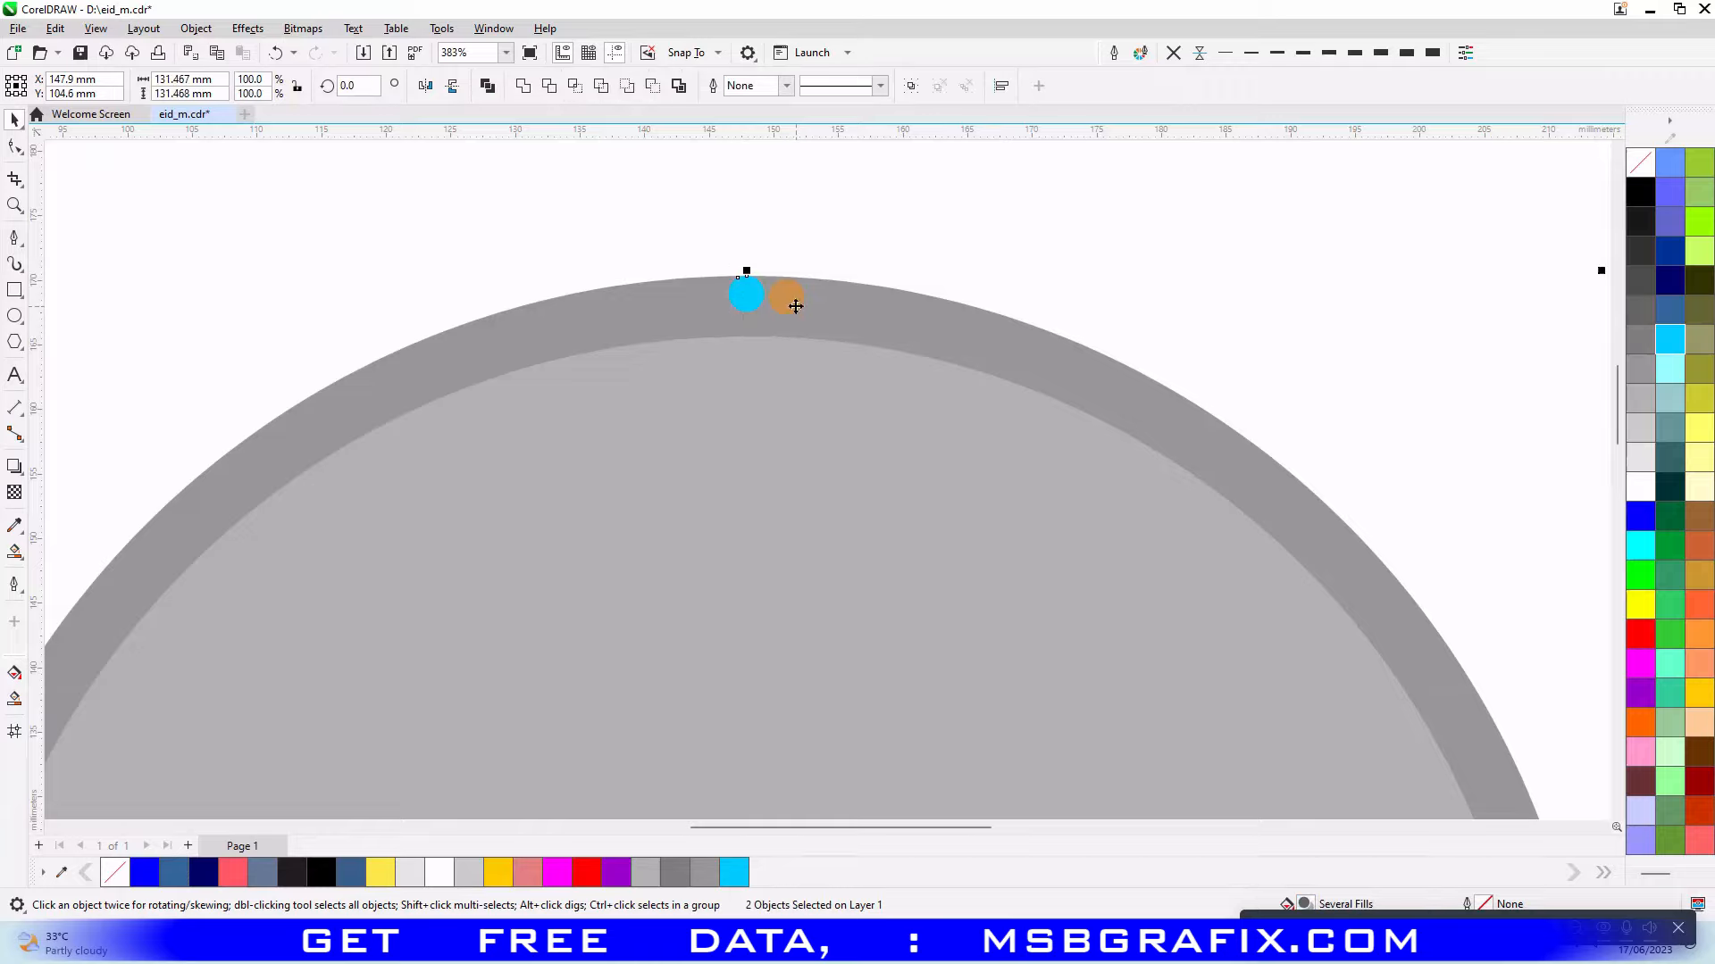
click(748, 295)
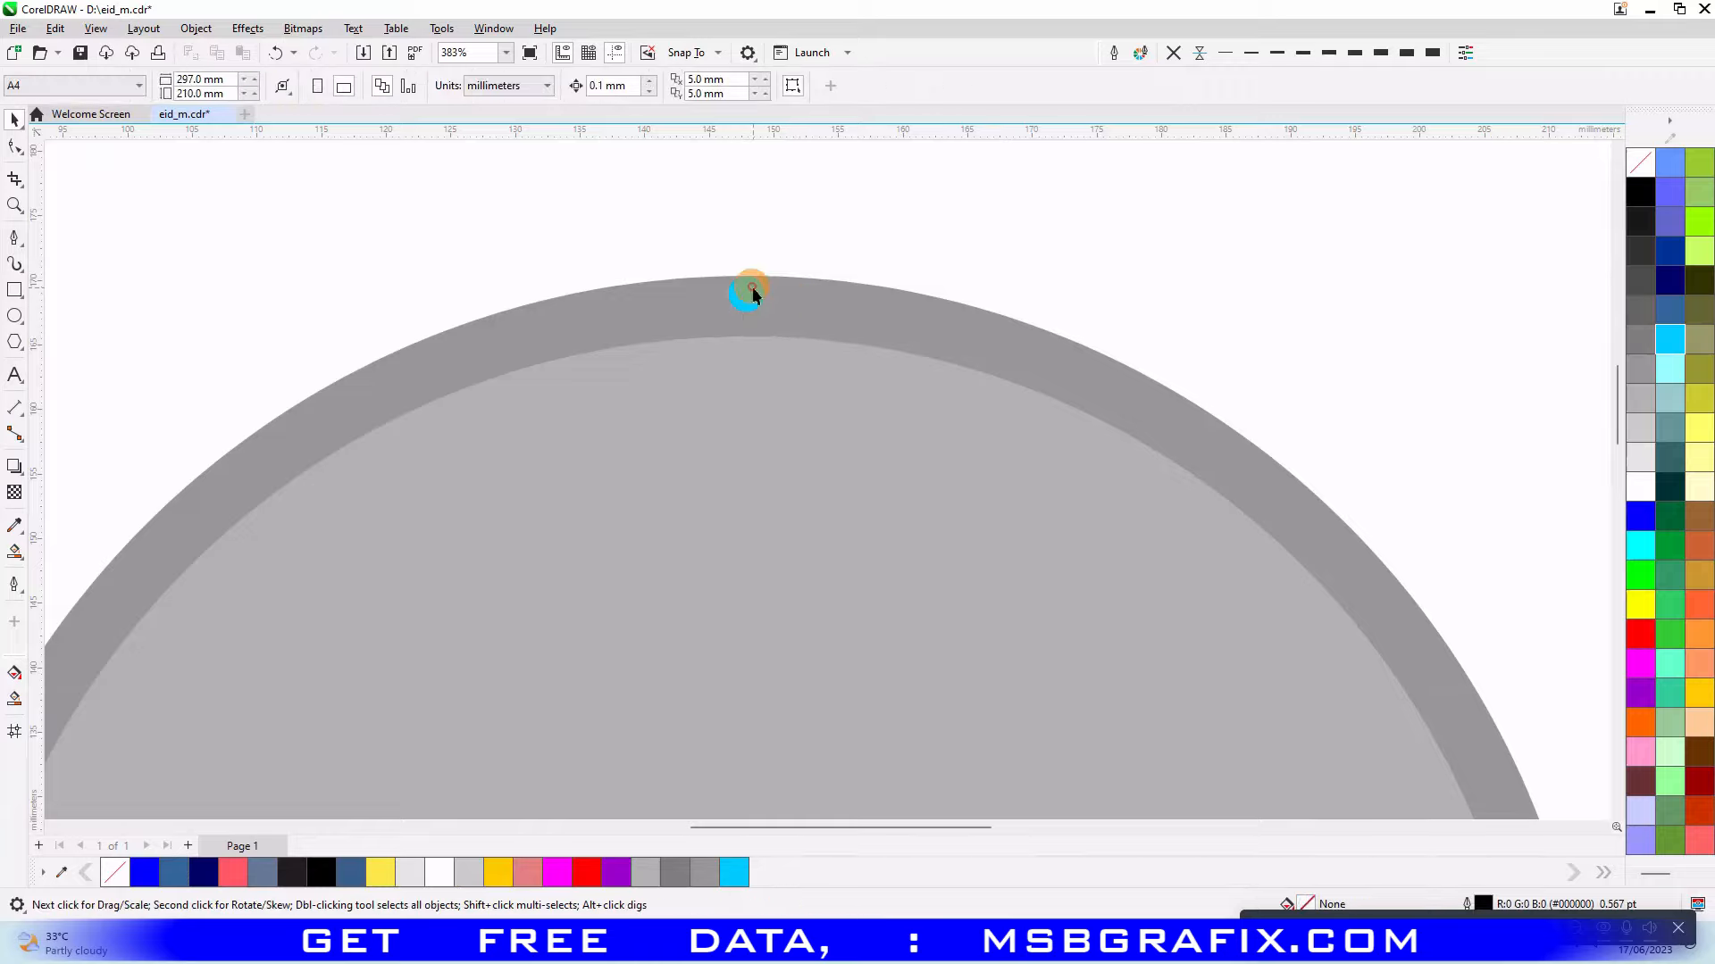
click(817, 193)
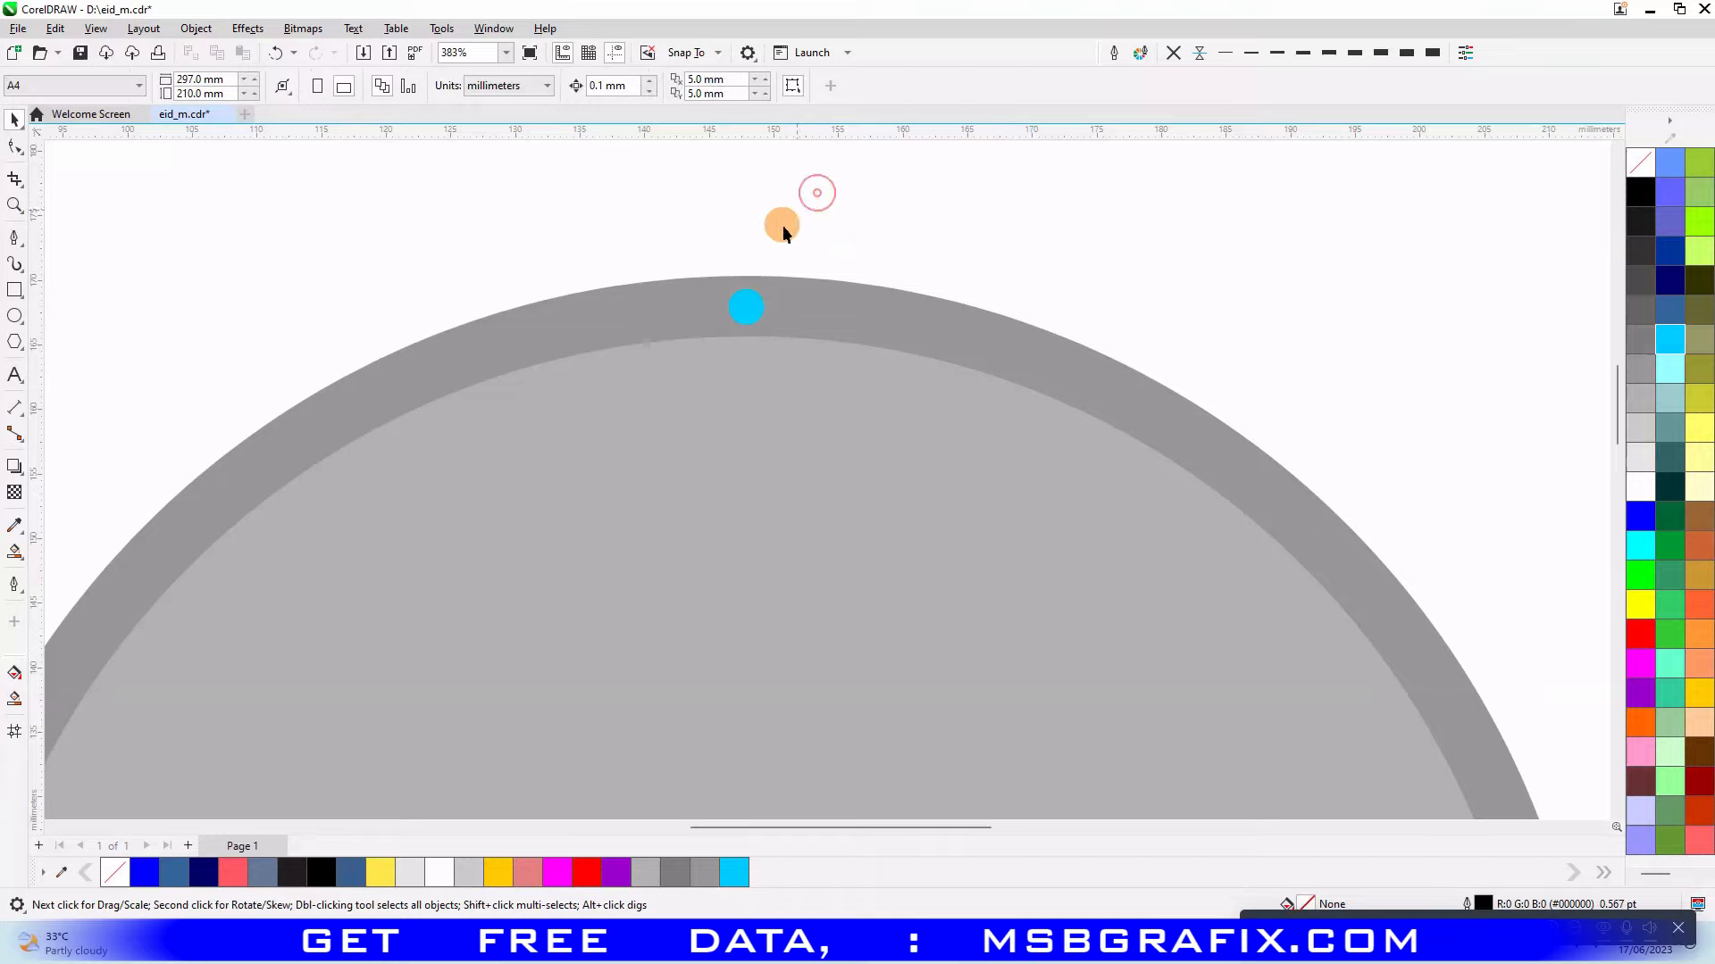
- Rotate a copy of the blue circle 60° clockwise about the discs' centre and repeat until six circles surround the ring
scroll(750, 310, down, 5)
click(748, 289)
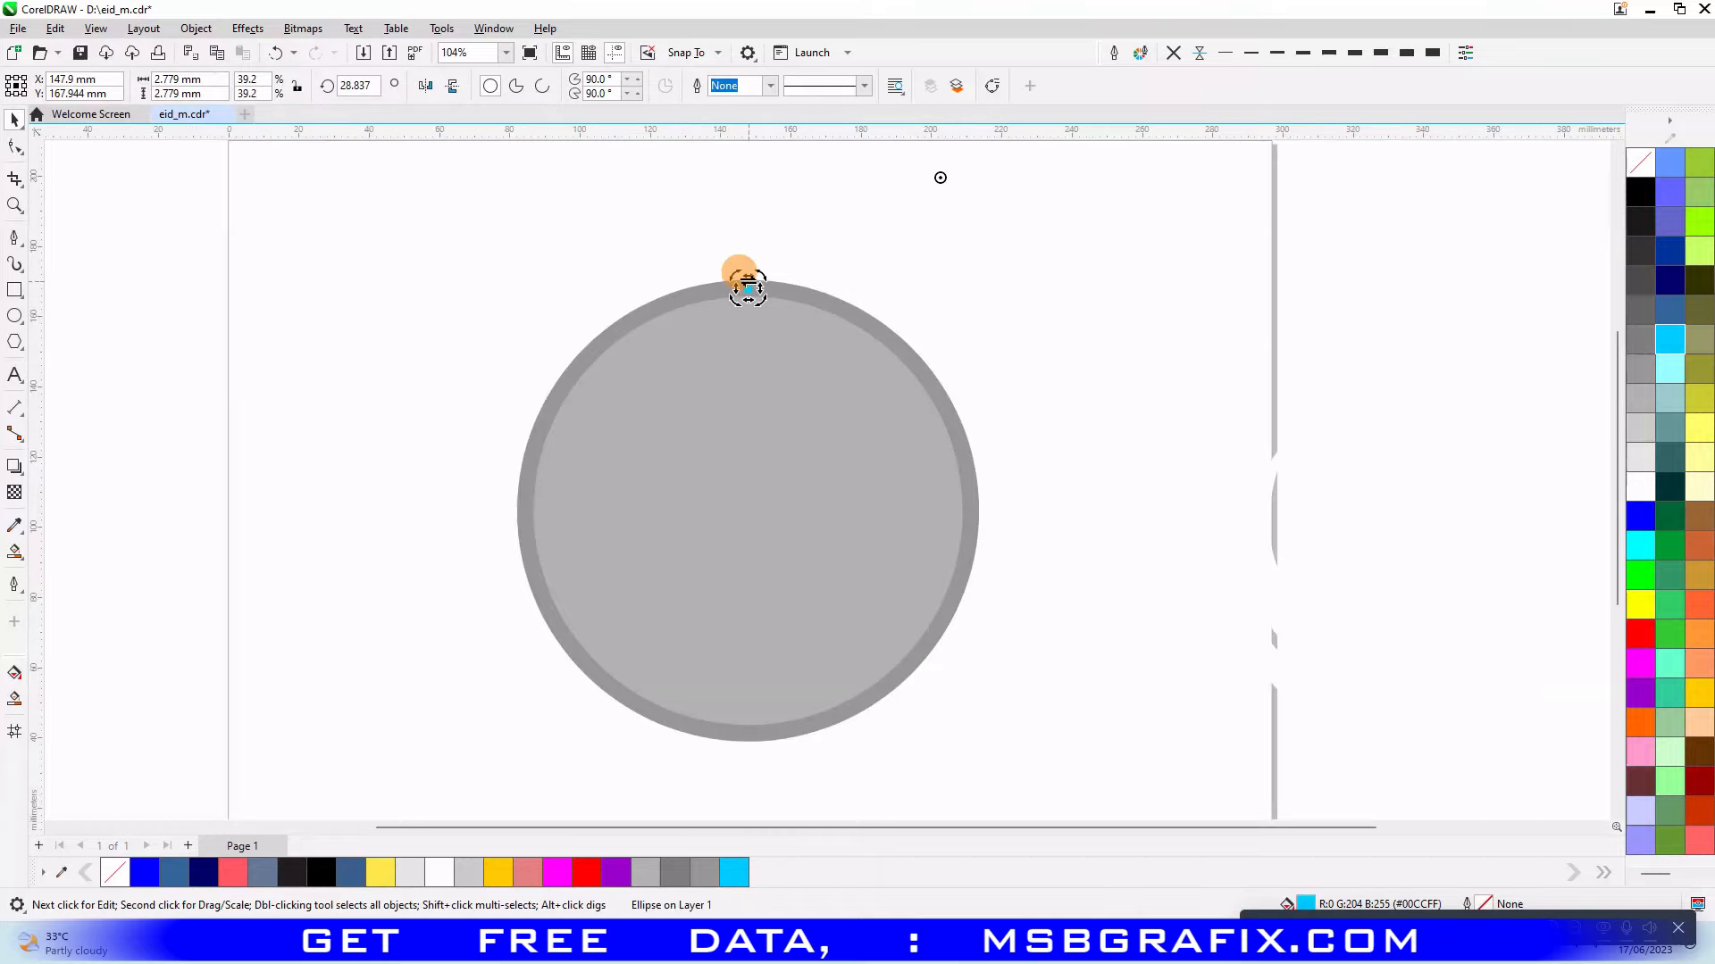
drag(942, 177, 748, 511)
drag(768, 291, 941, 401)
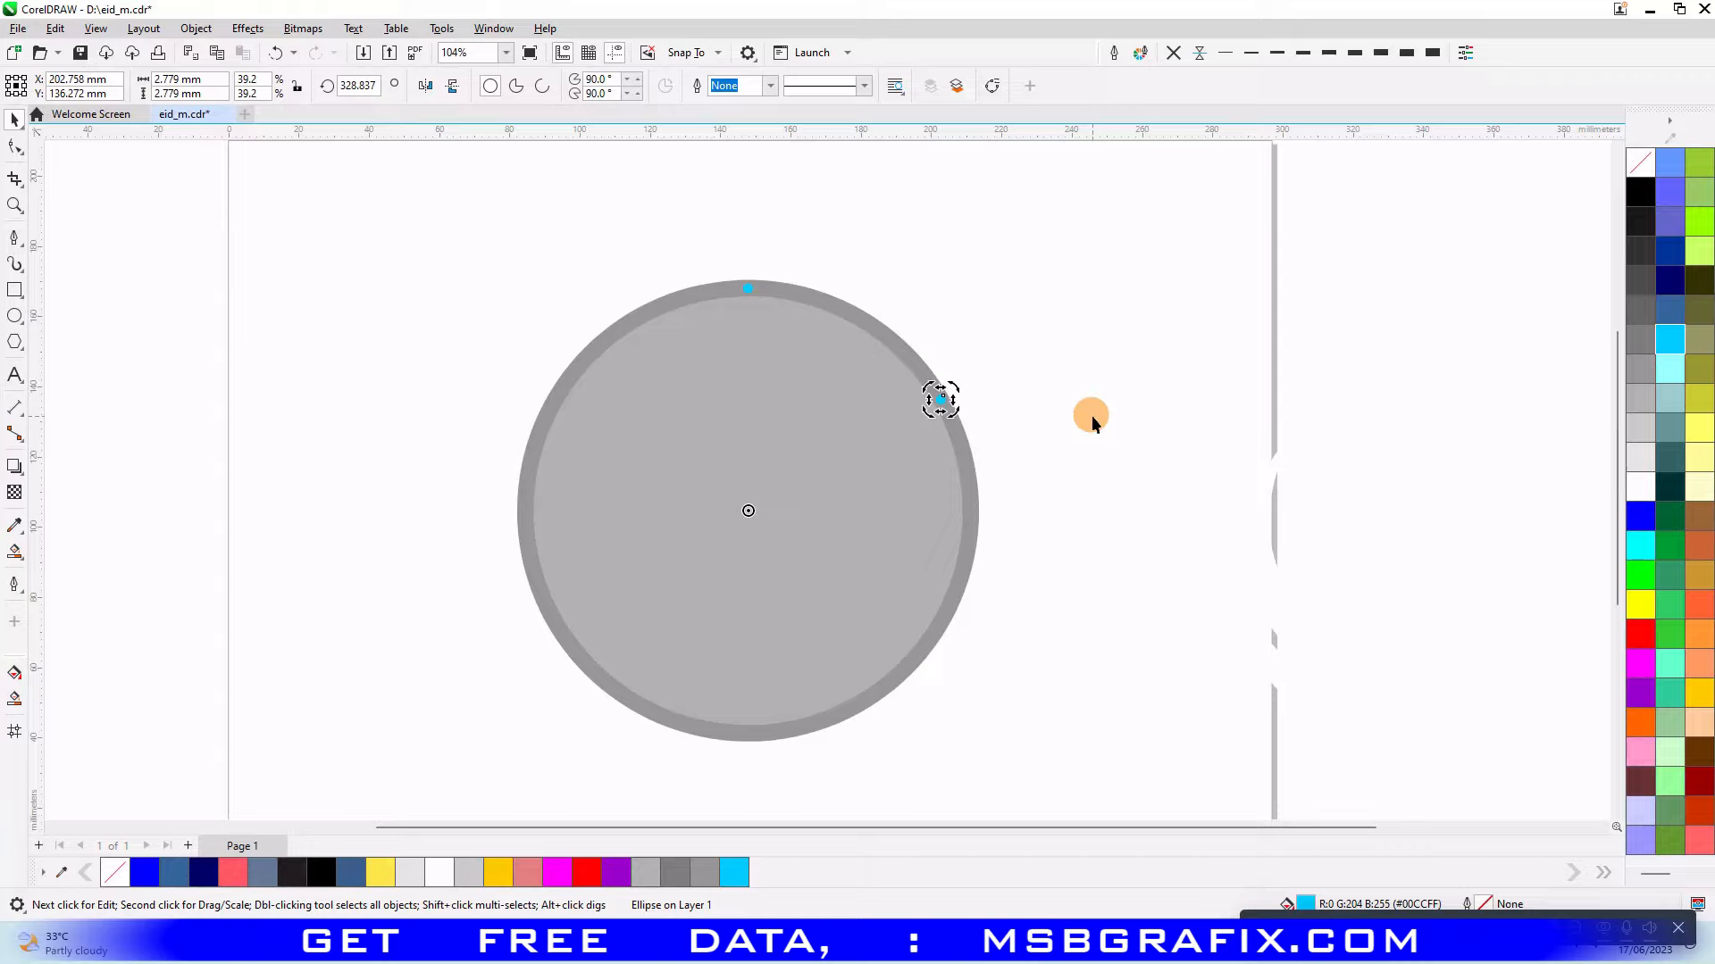
key(ctrl+r)
key(ctrl+r)
key(ctrl+r)
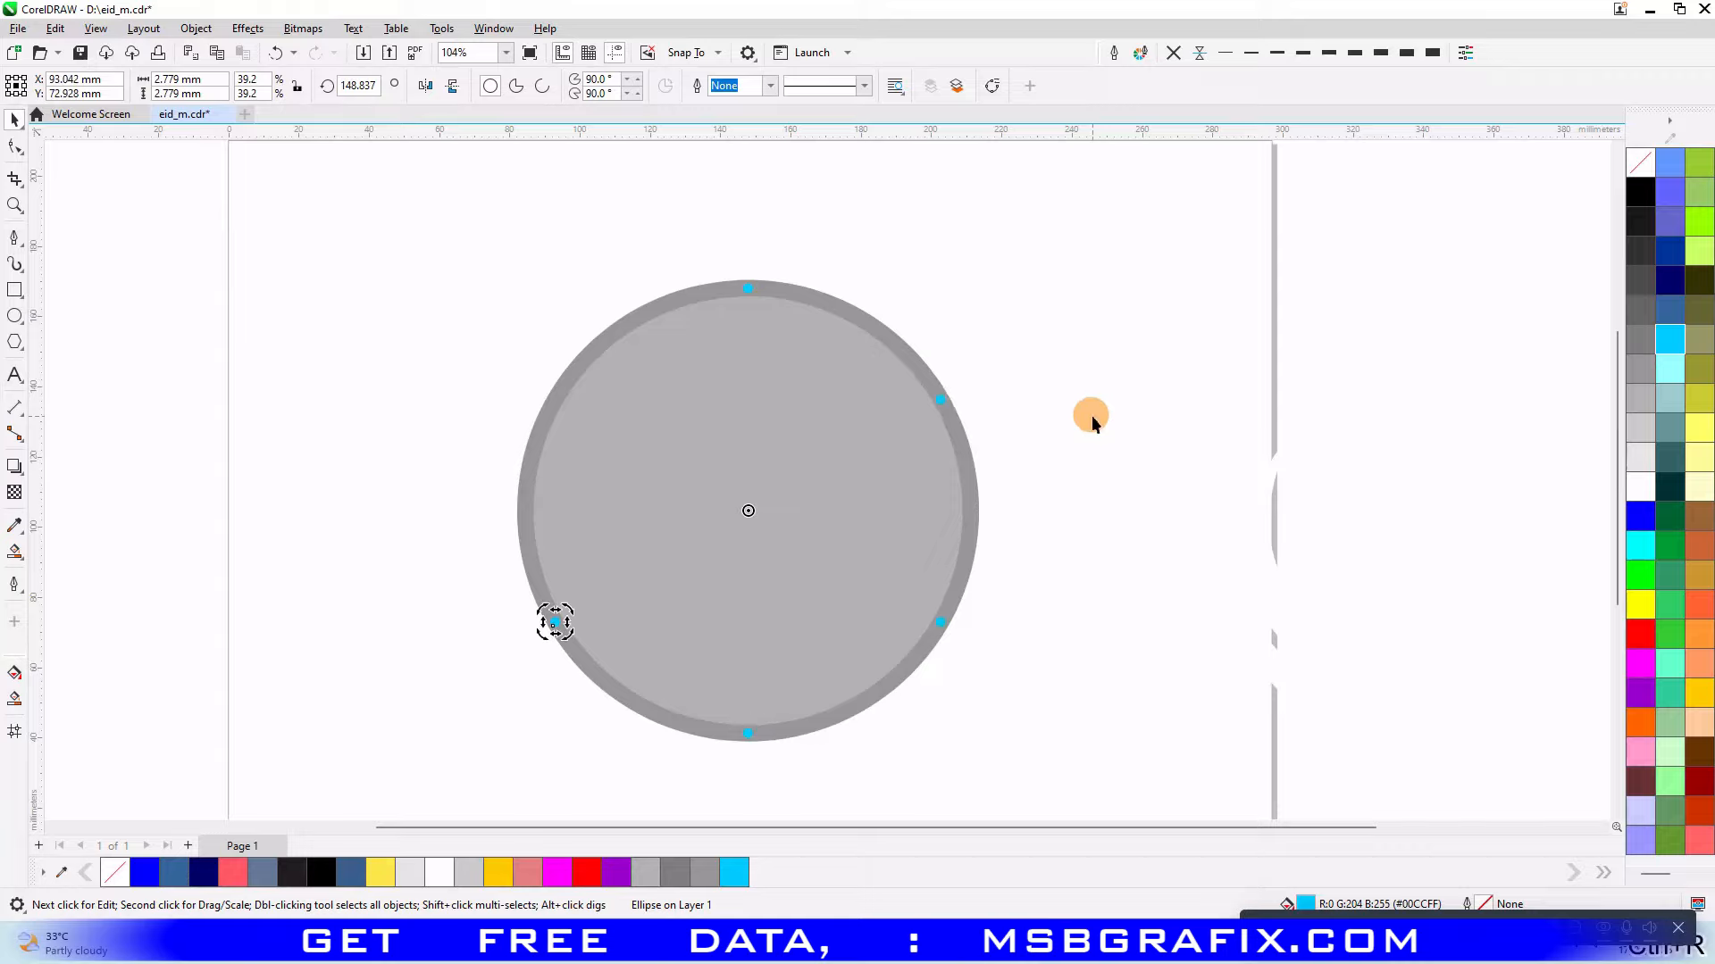
key(ctrl+r)
click(1092, 415)
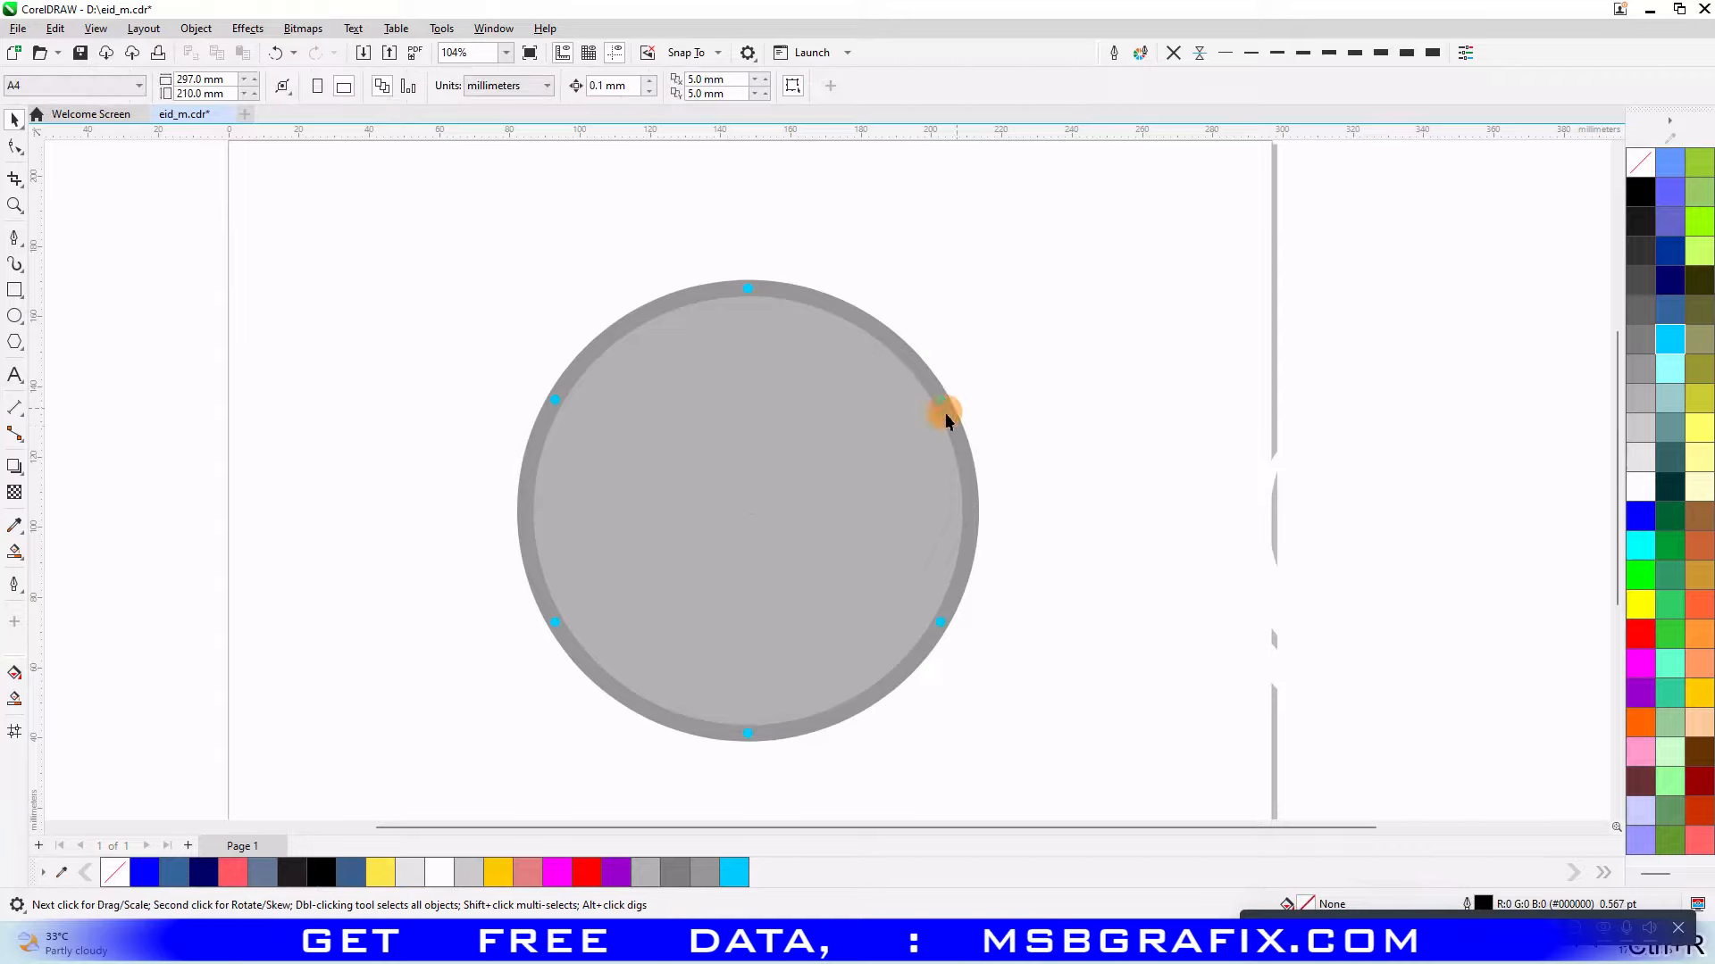
- Move the light grey disc aside to the left, weld the six blue circles into one object and centre it on the page
drag(943, 412, 168, 449)
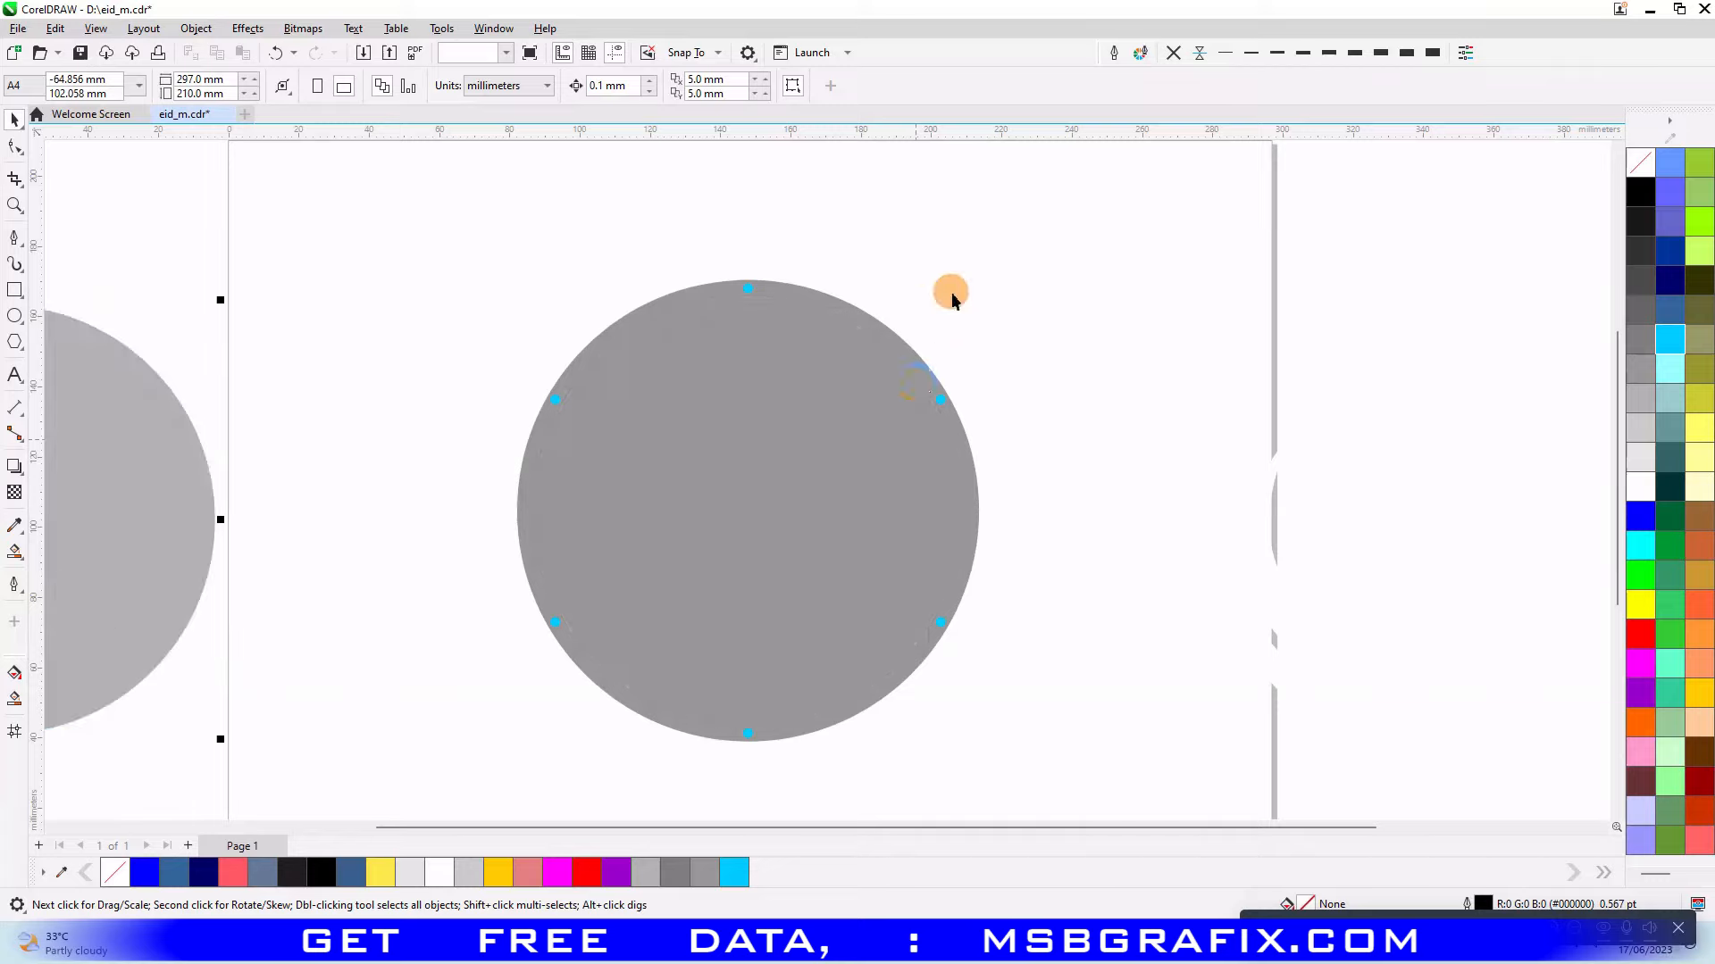
drag(973, 229, 537, 780)
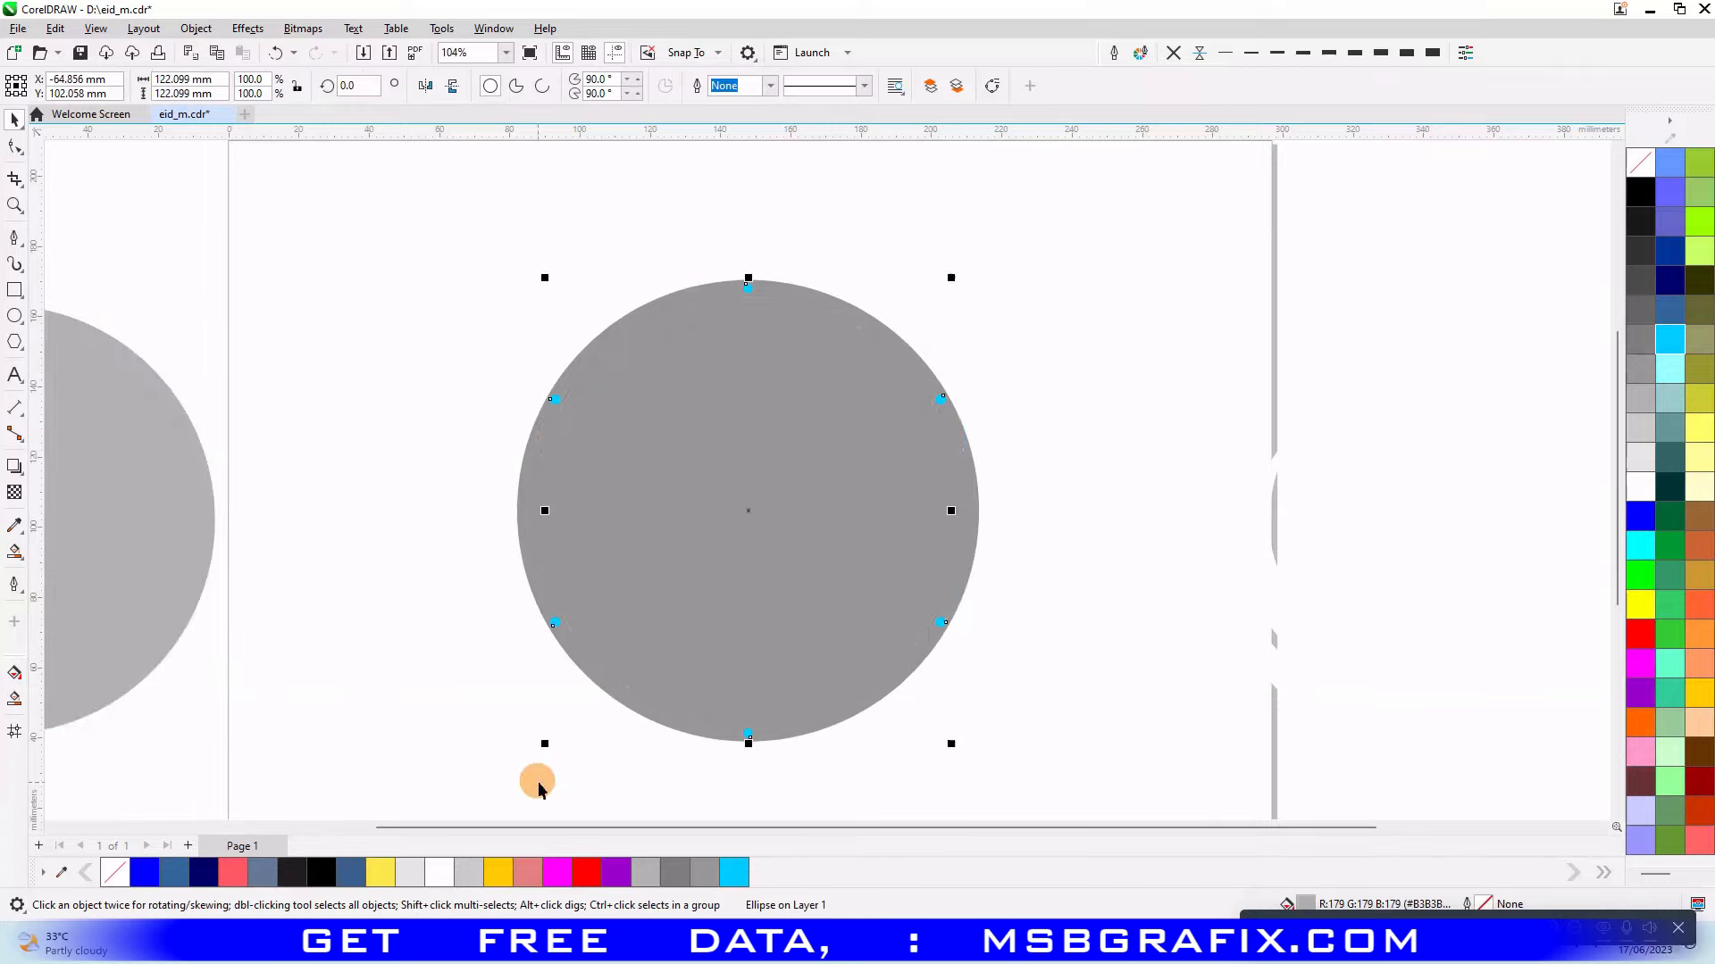
click(525, 86)
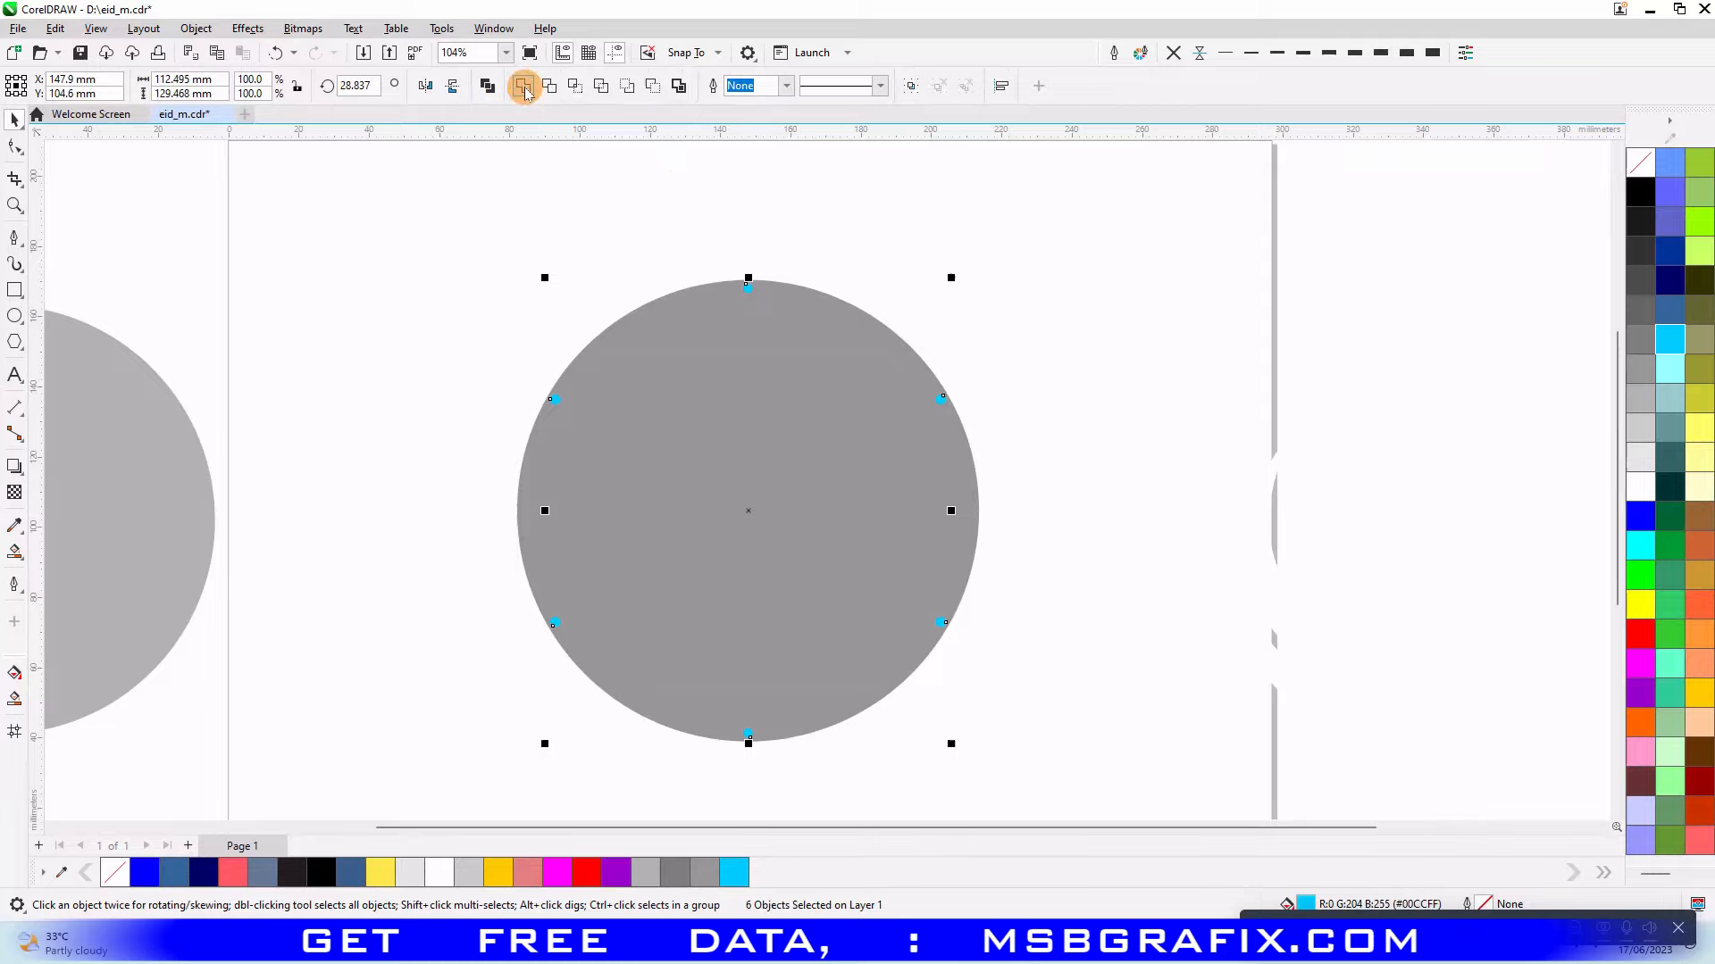
- Centre the light grey disc, the dark grey disc and the calligraphy on the page, nudging the calligraphy about 0.4 mm right and up
click(146, 421)
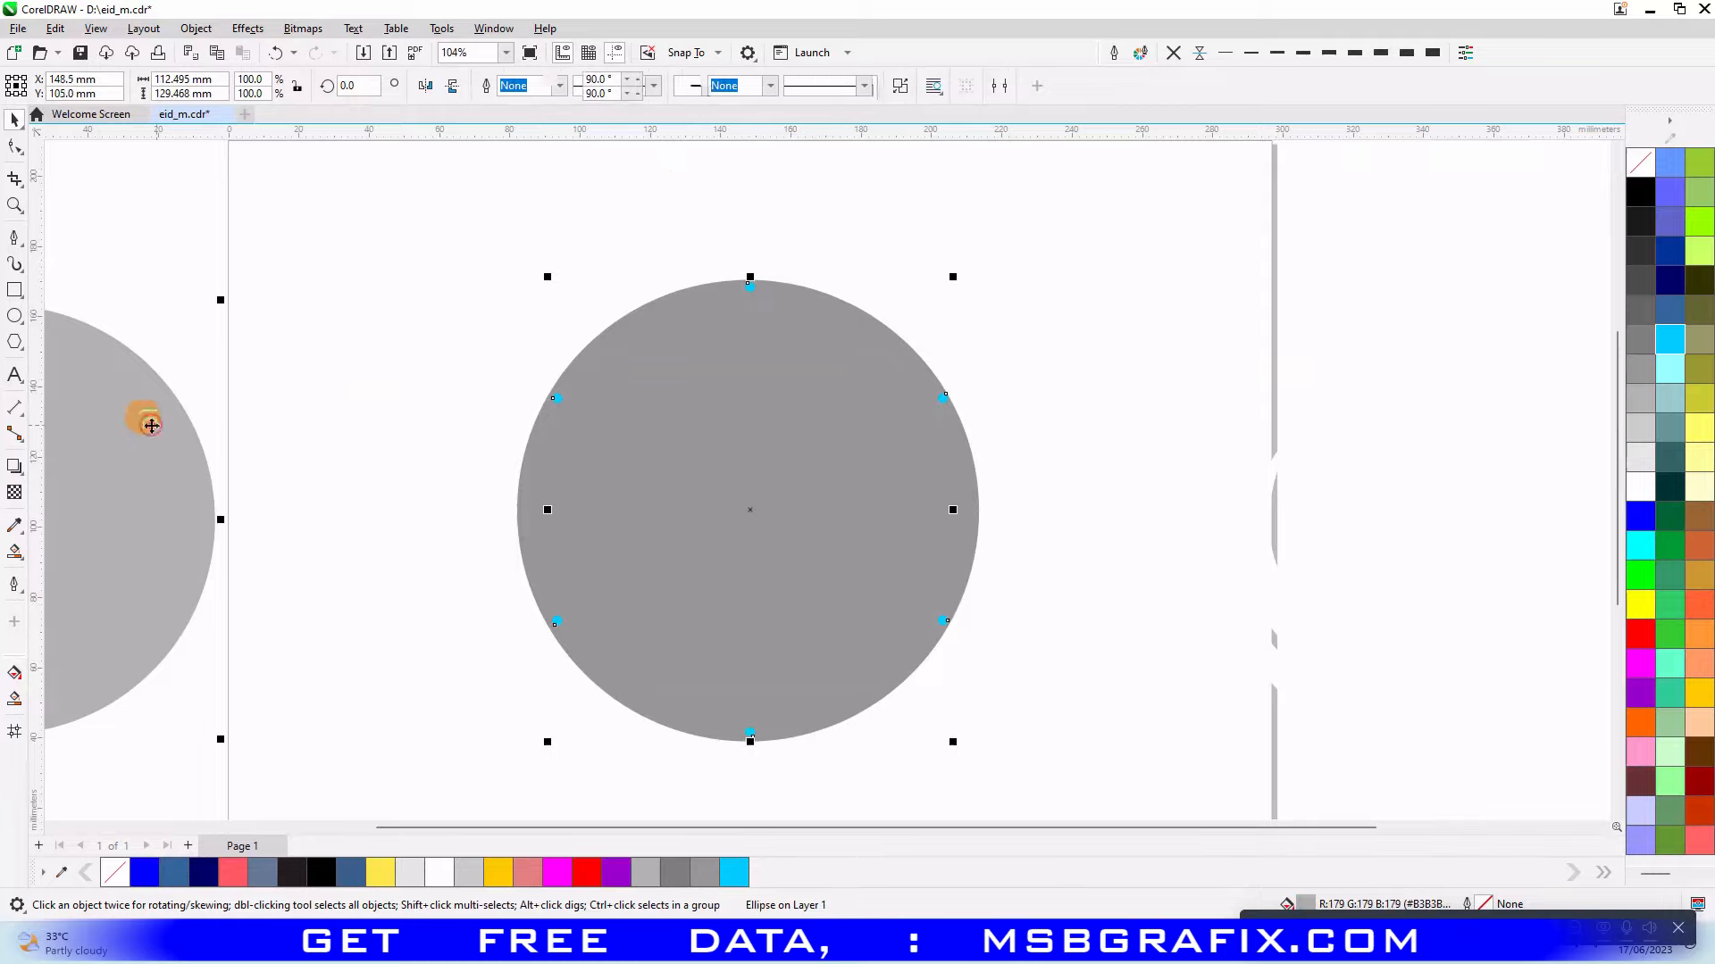
key(p)
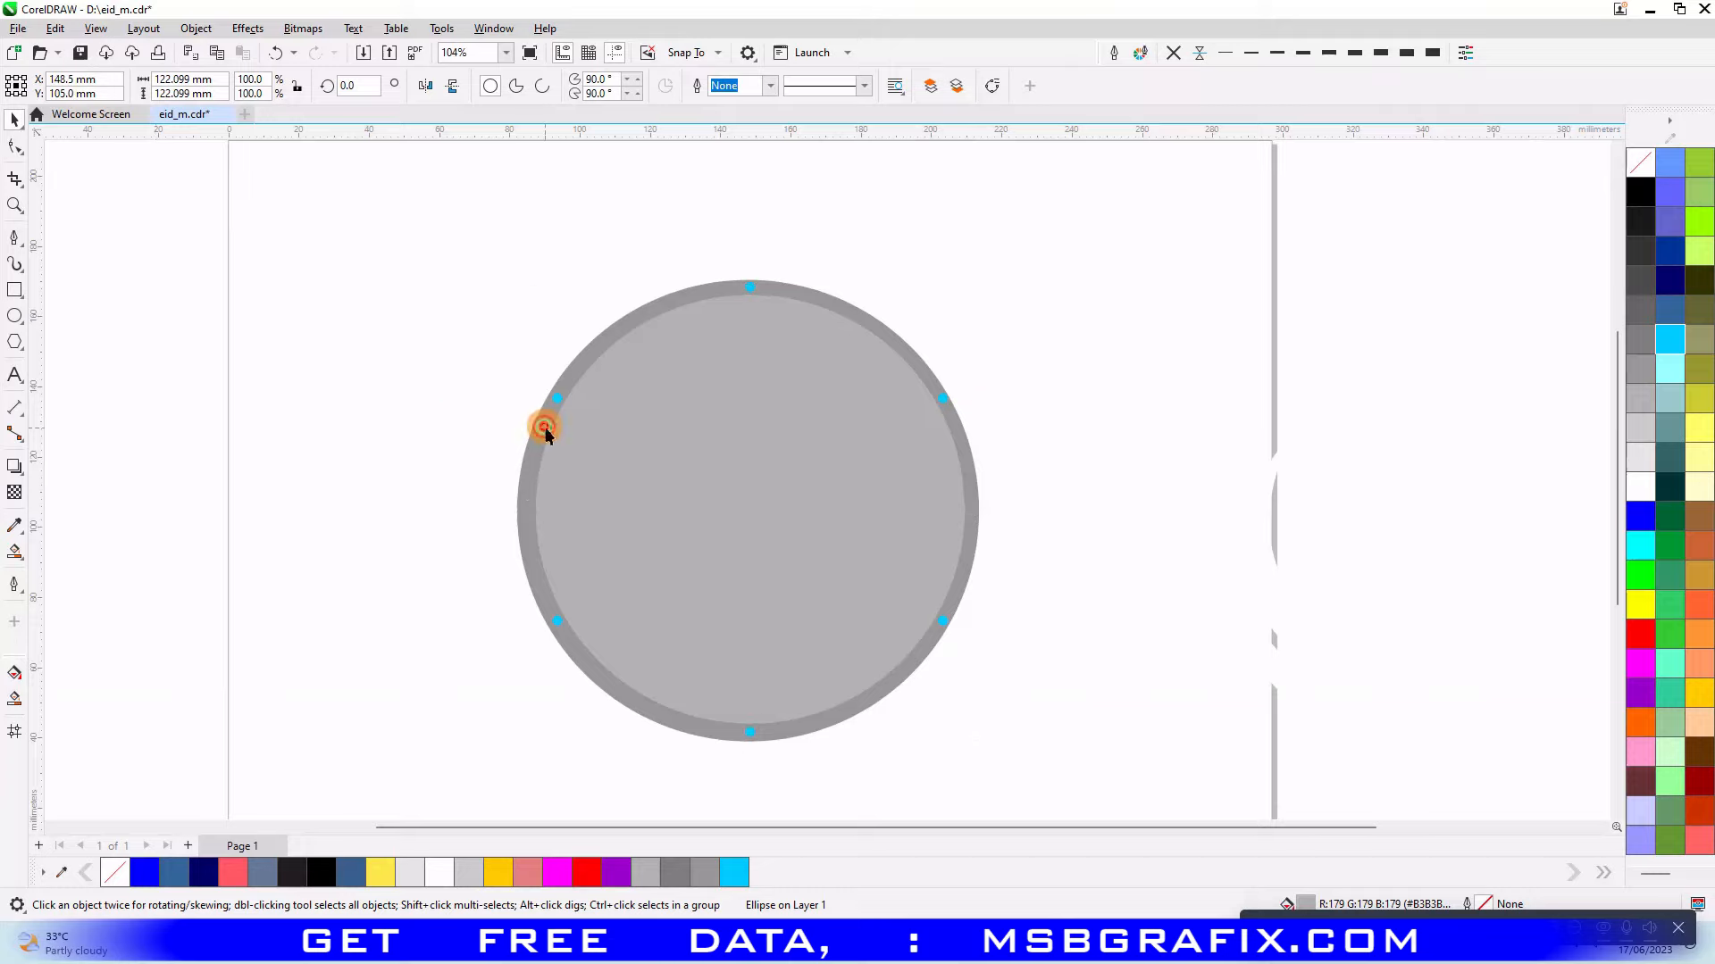
click(542, 427)
click(1385, 493)
key(p)
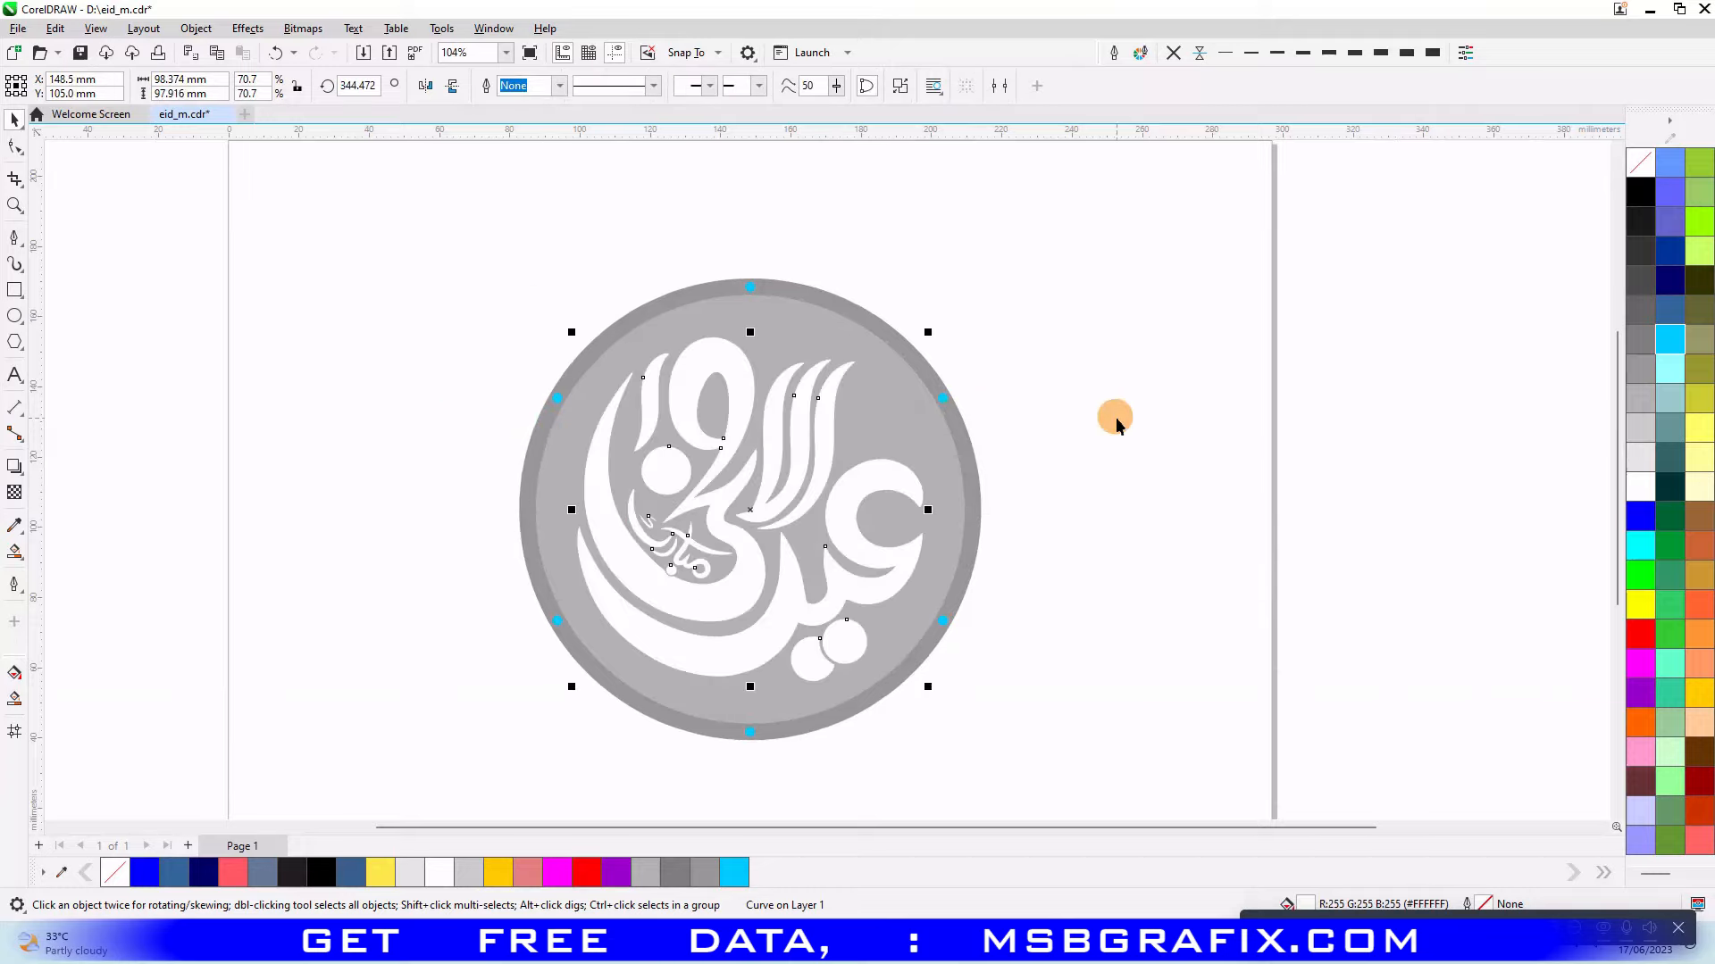
click(1116, 417)
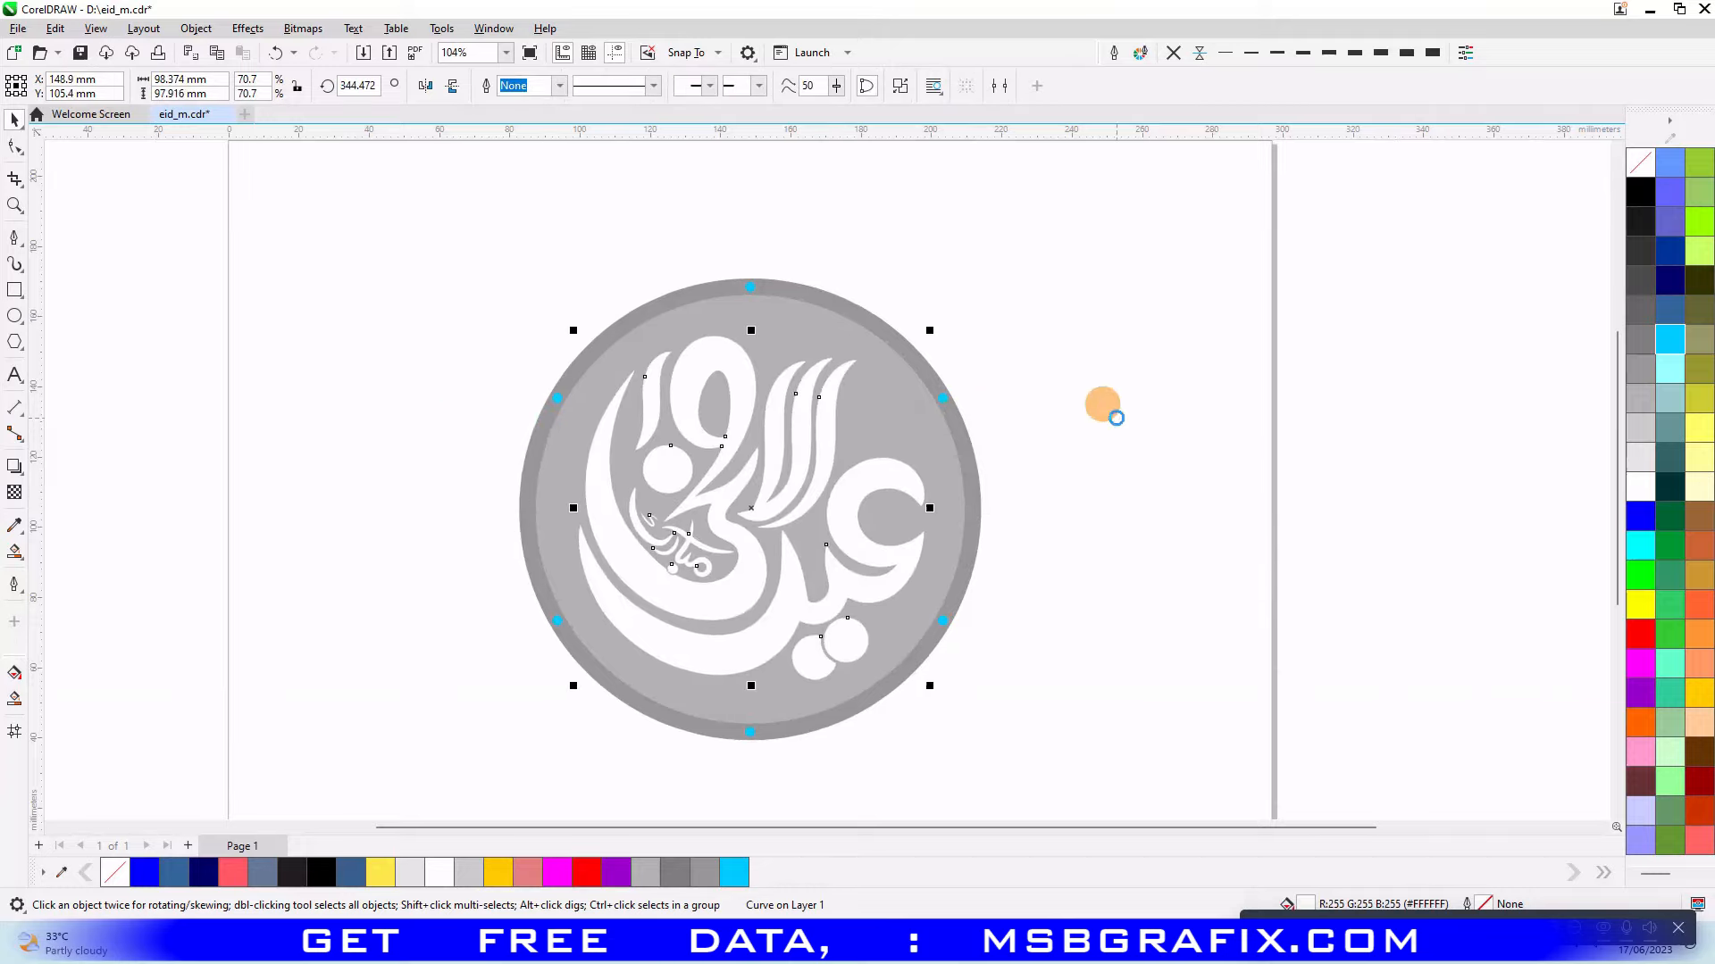
- Select the whole design and export only the selection as an Adobe Illustrator 3.x file named eid_m2 on drive H
scroll(1020, 364, down, 1)
scroll(1018, 362, down, 1)
drag(1092, 261, 678, 653)
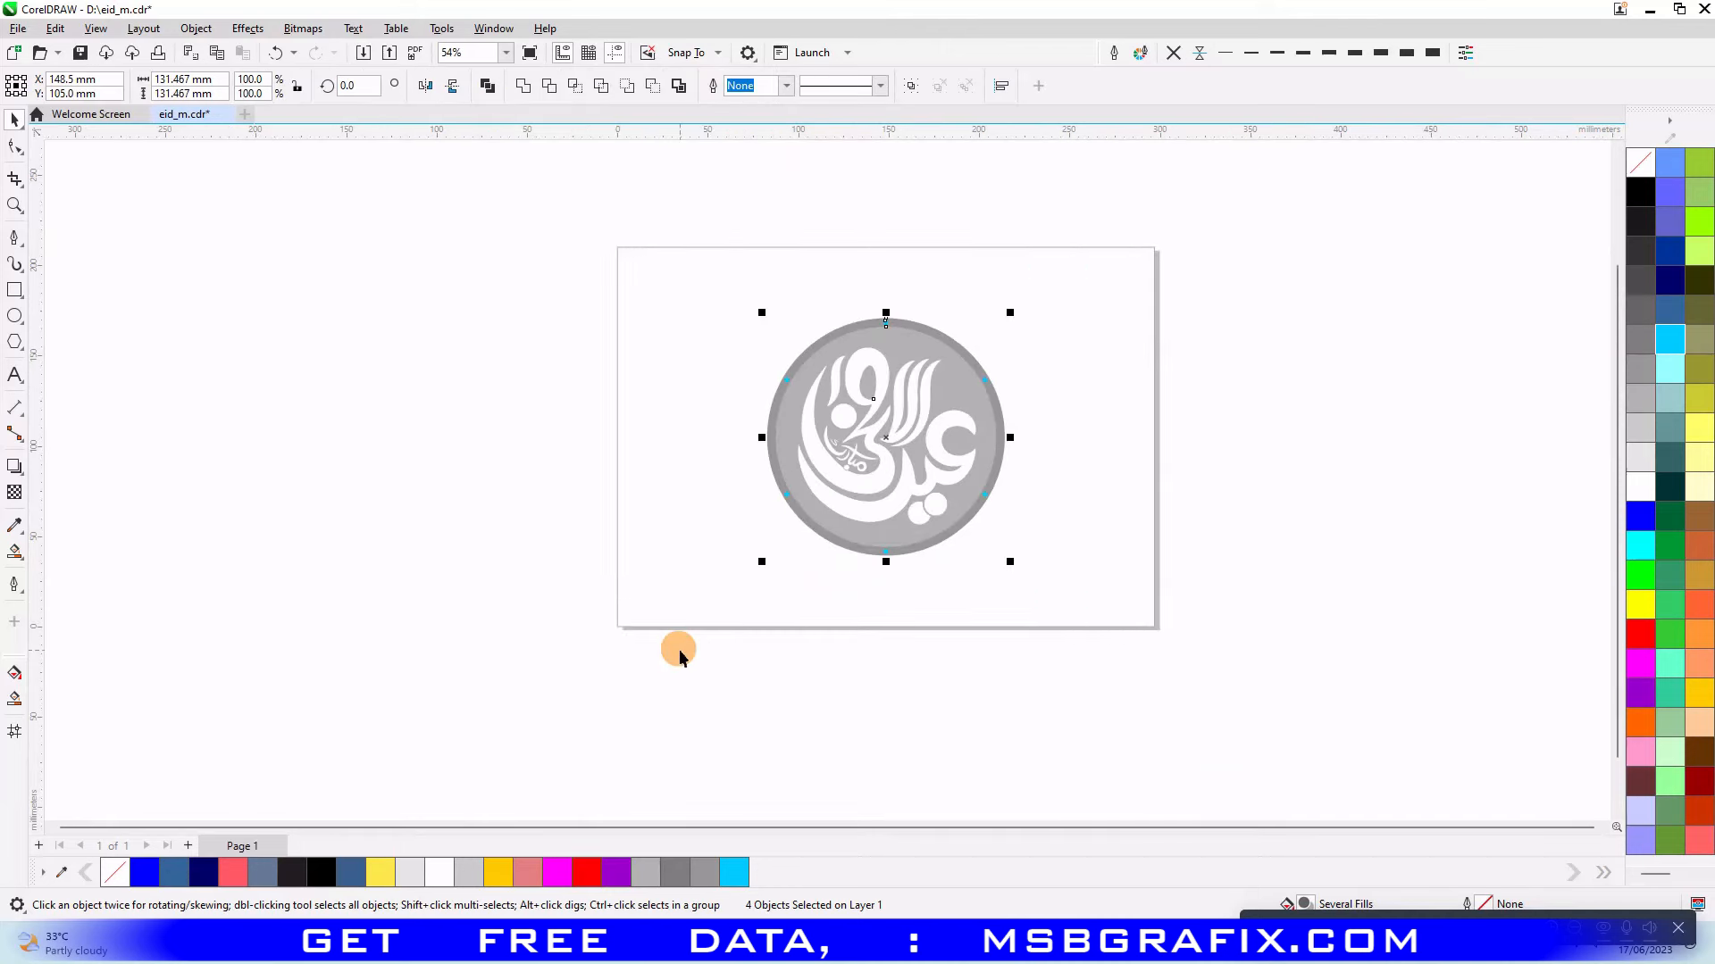
key(ctrl+e)
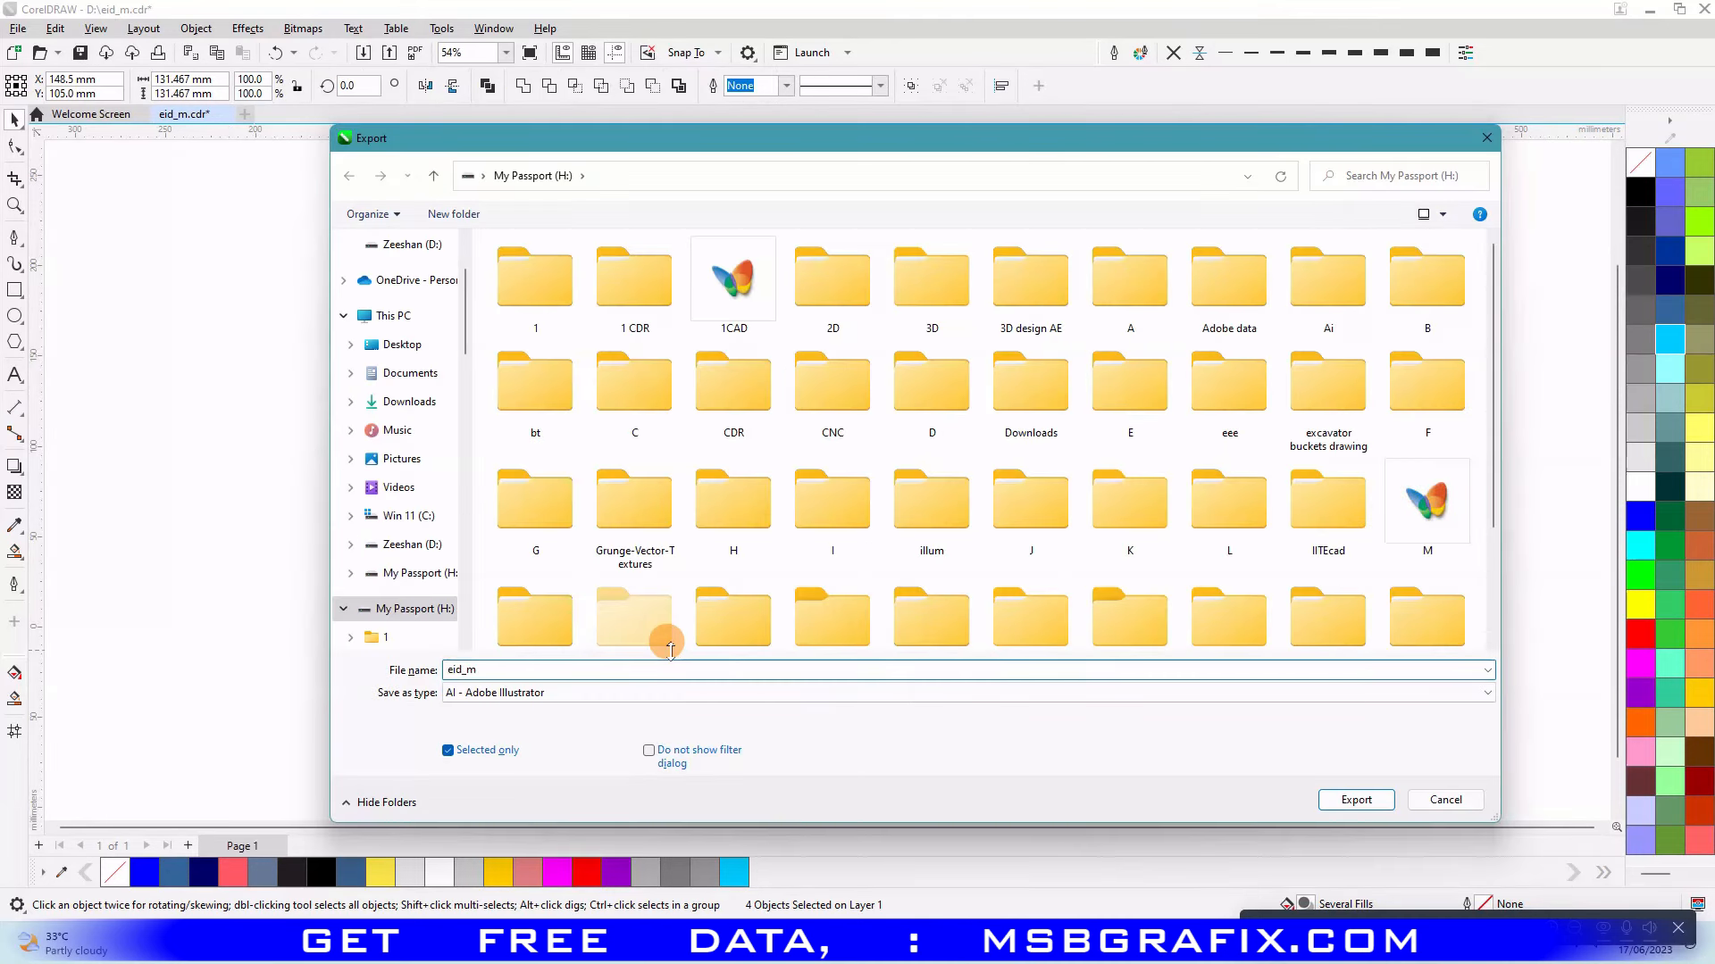
key(End)
text(2)
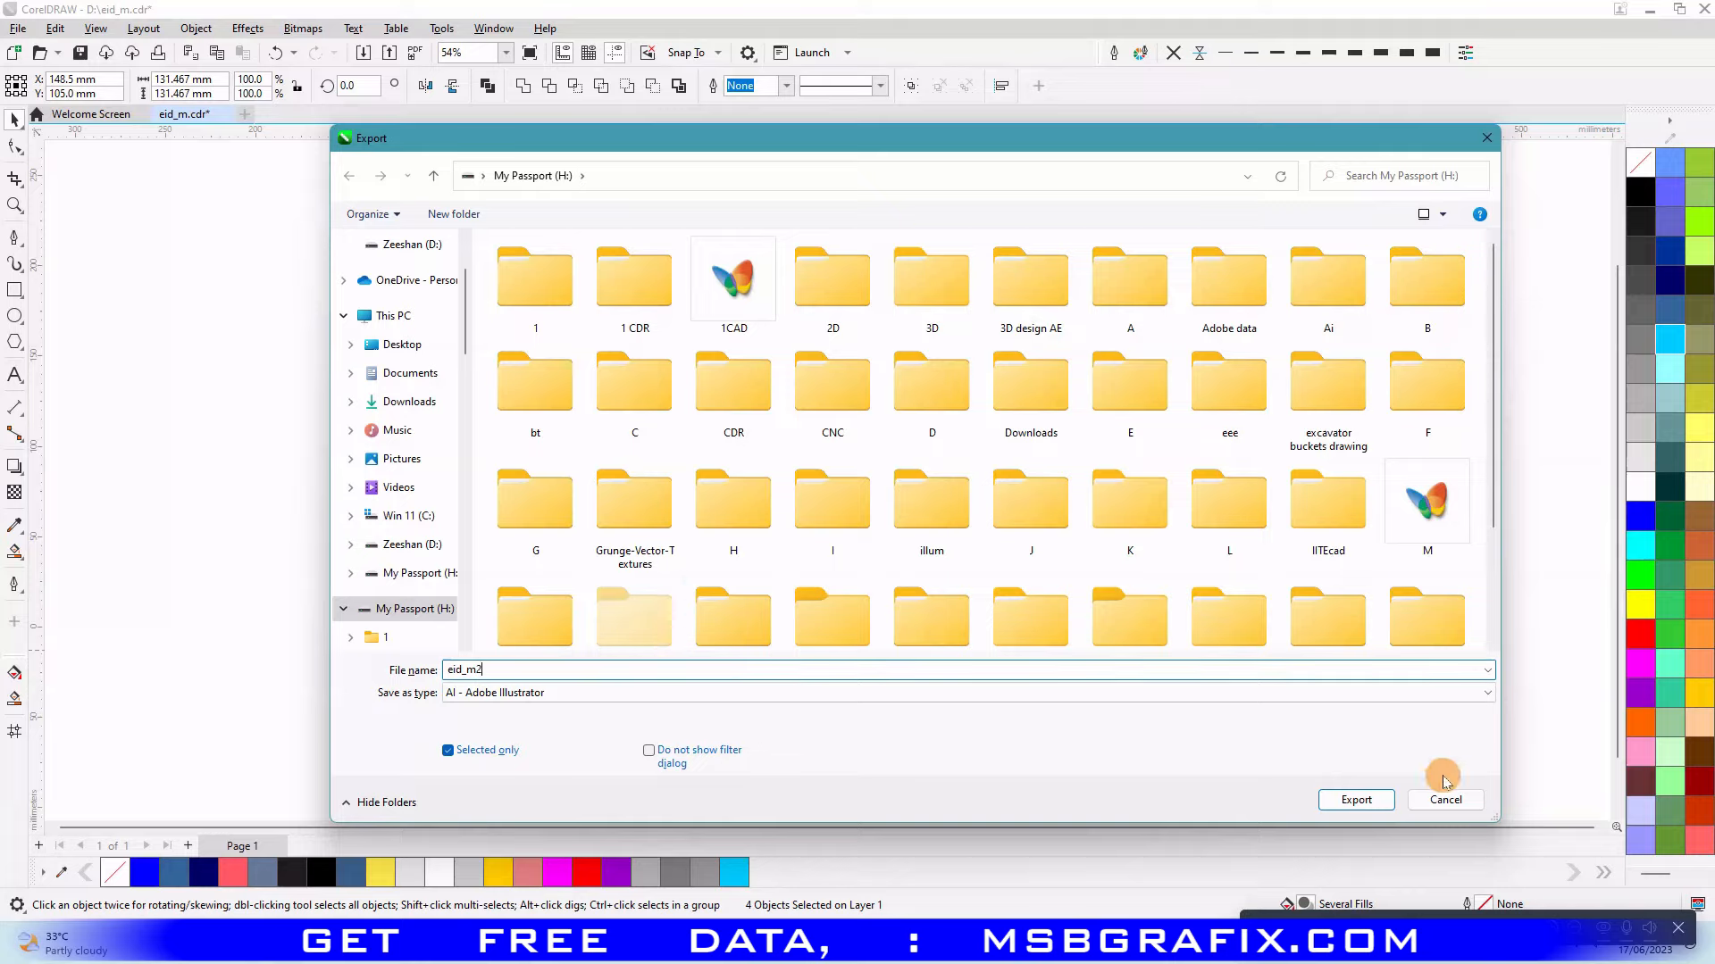
click(1356, 799)
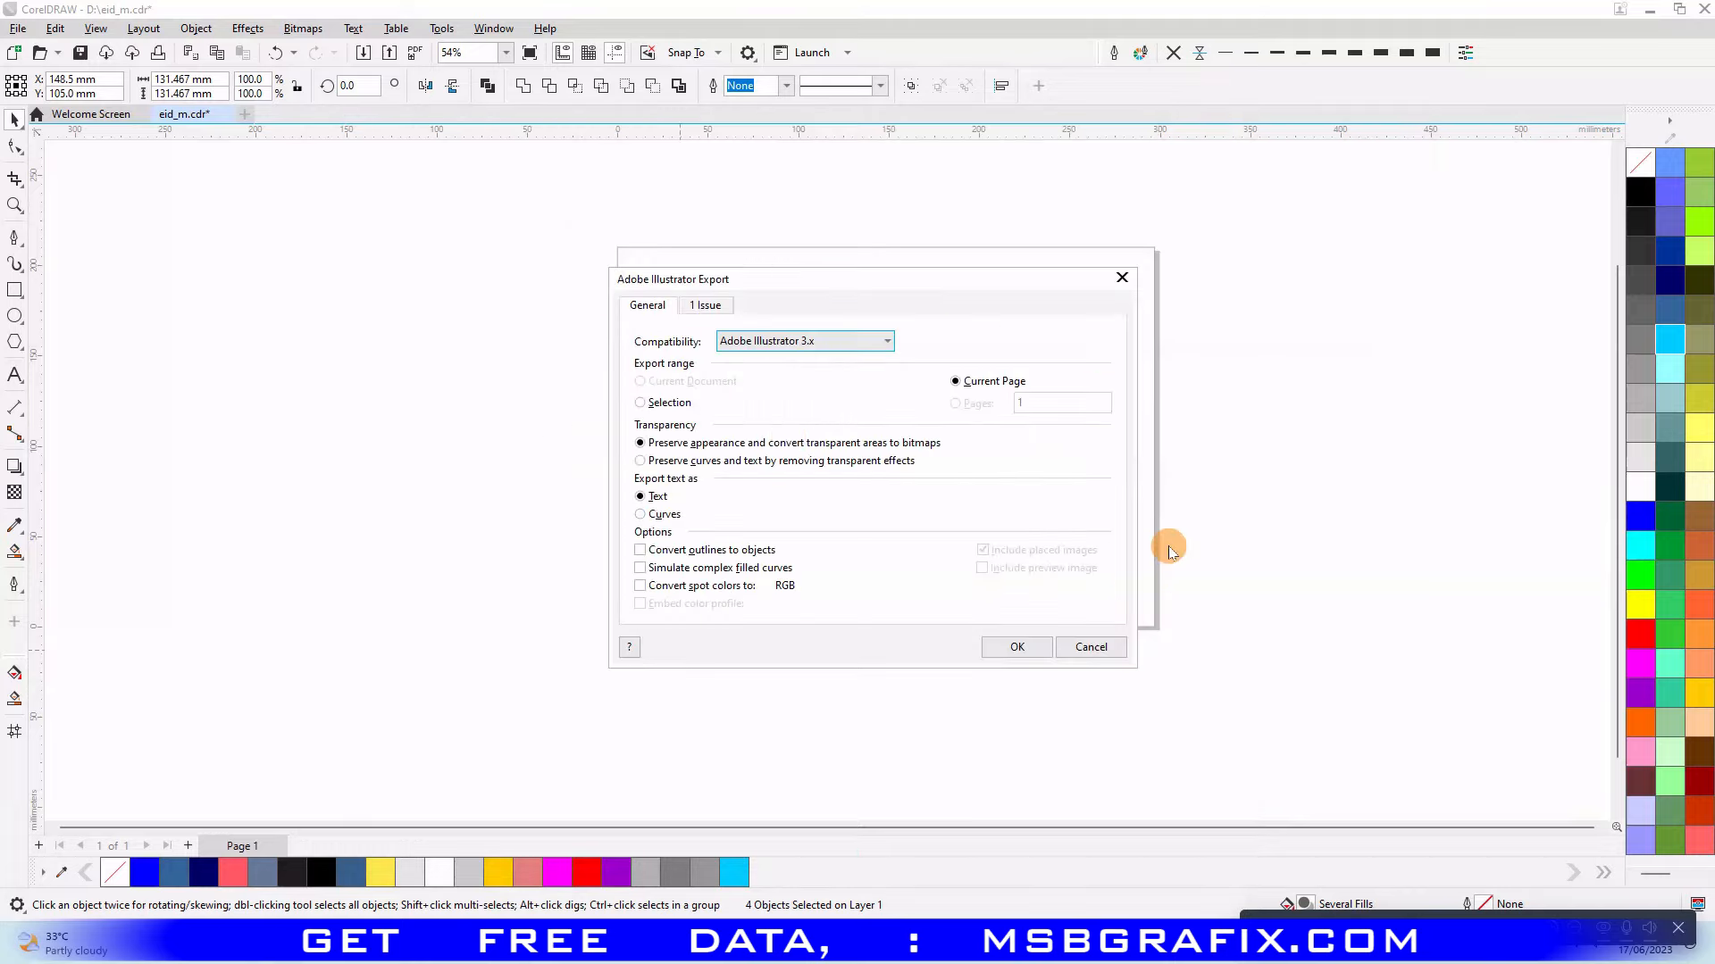
click(763, 403)
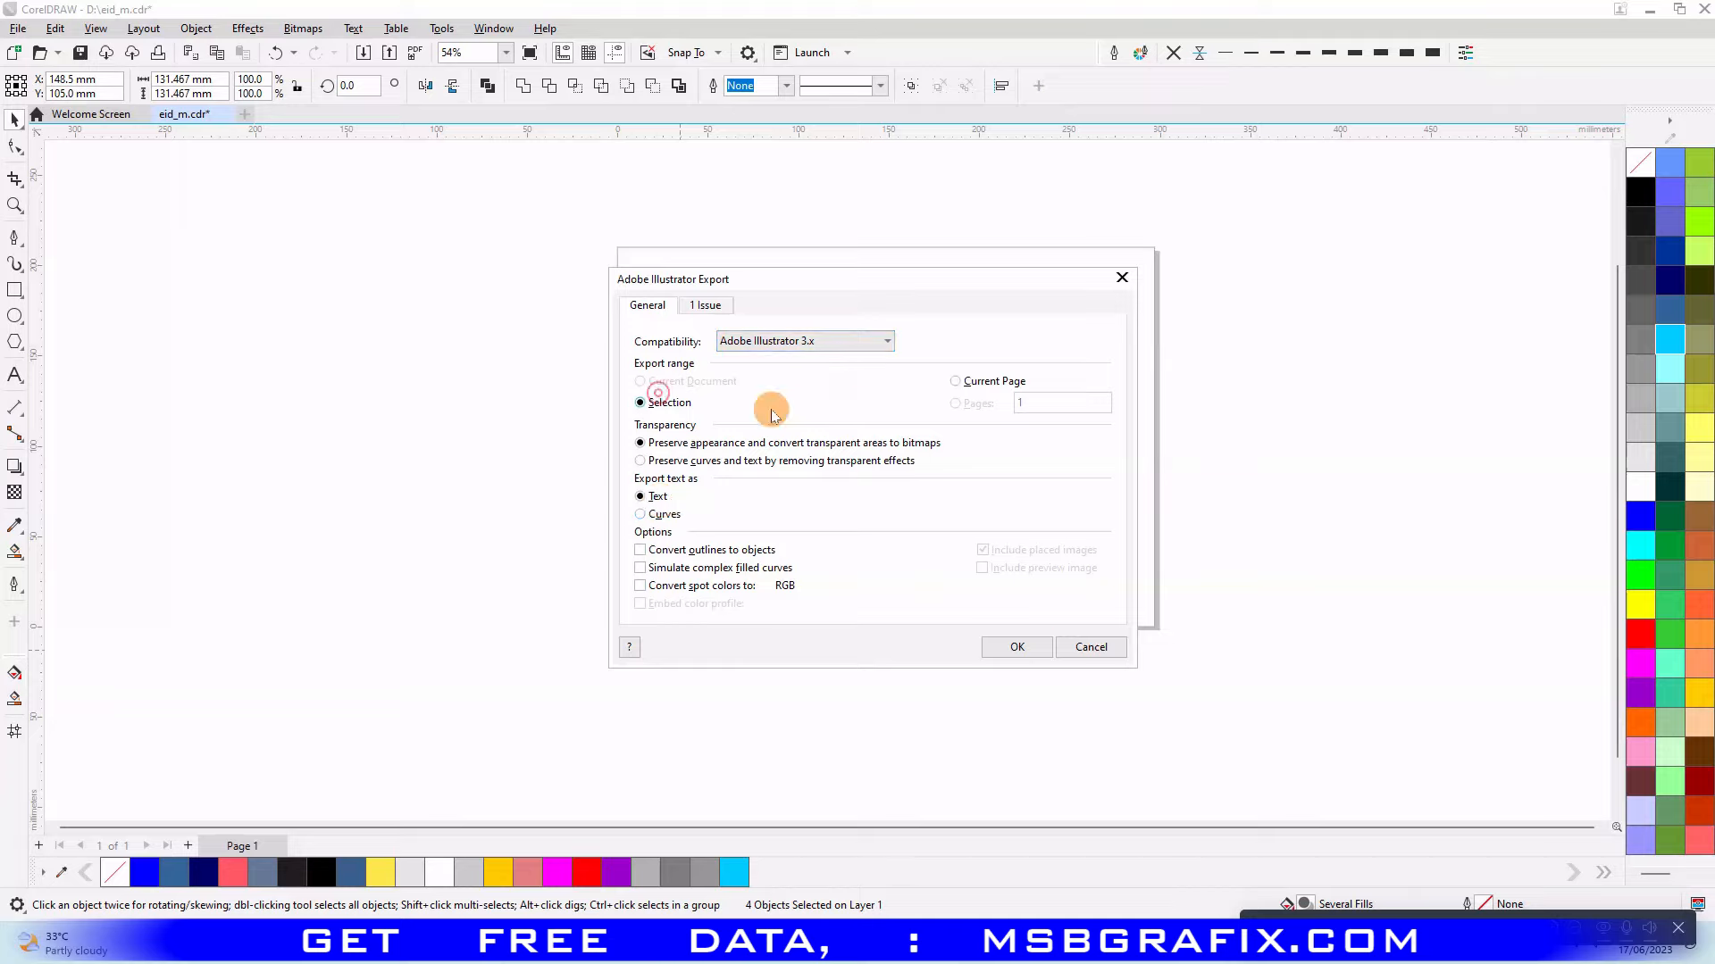
click(1016, 647)
- Switch to Cinema 4D and open eid_m2.ai from drive H, accepting the offered Illustrator import settings
click(835, 933)
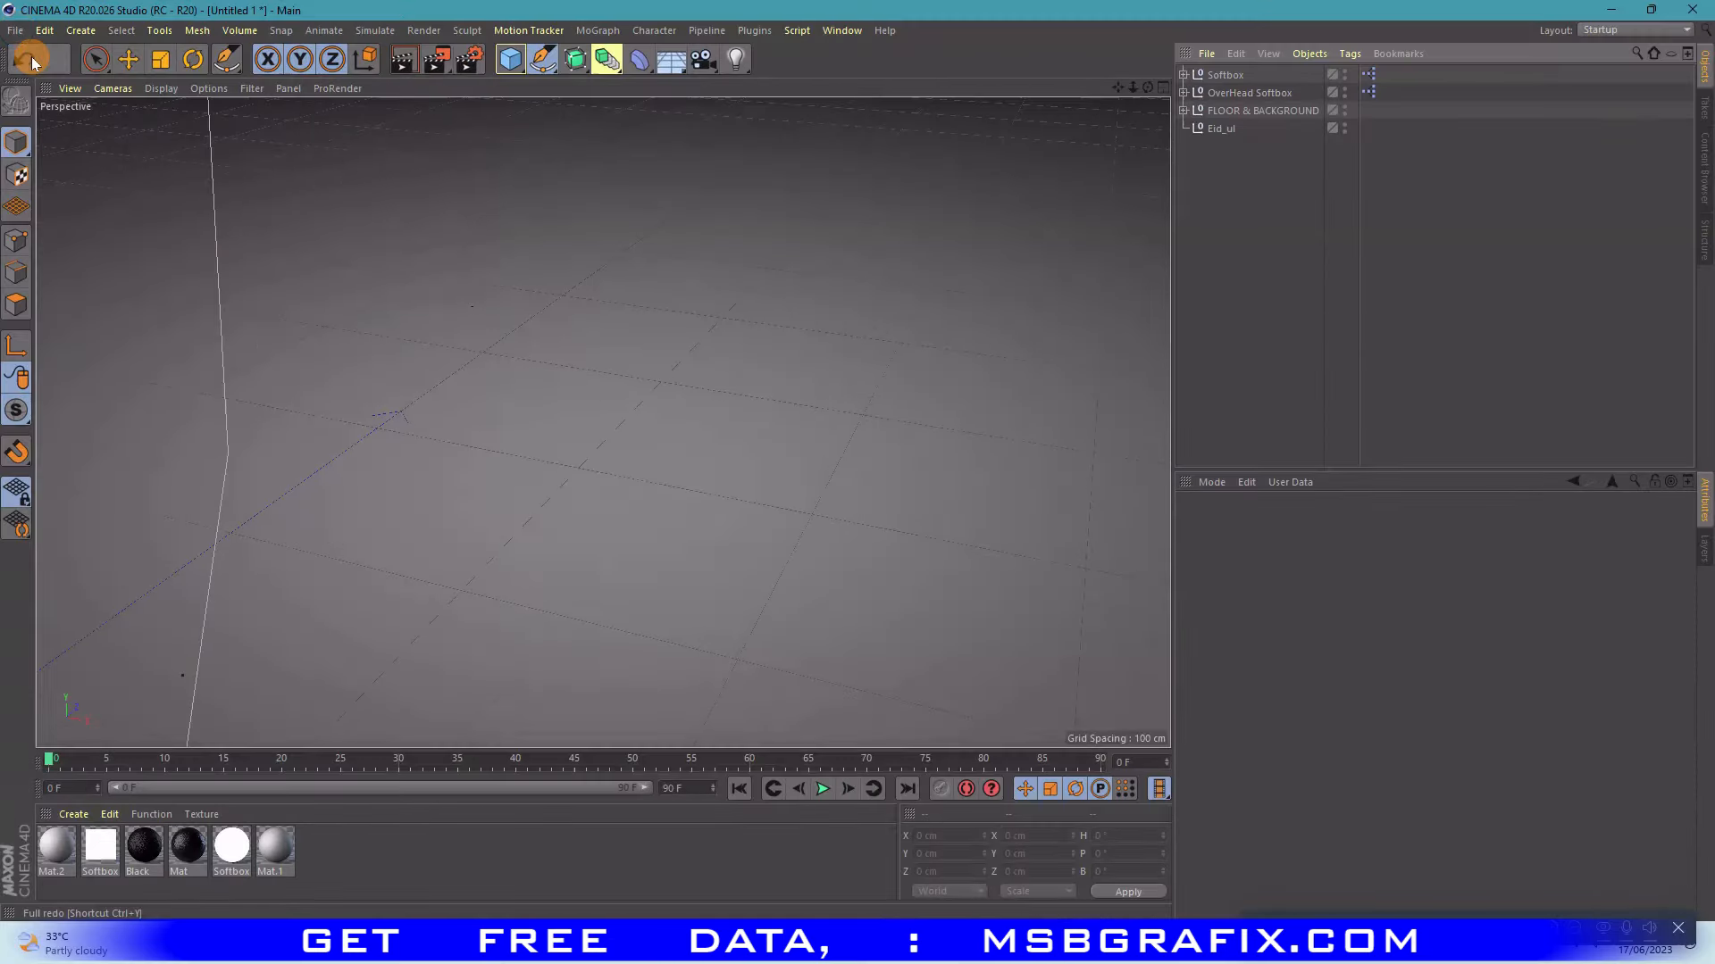
click(15, 30)
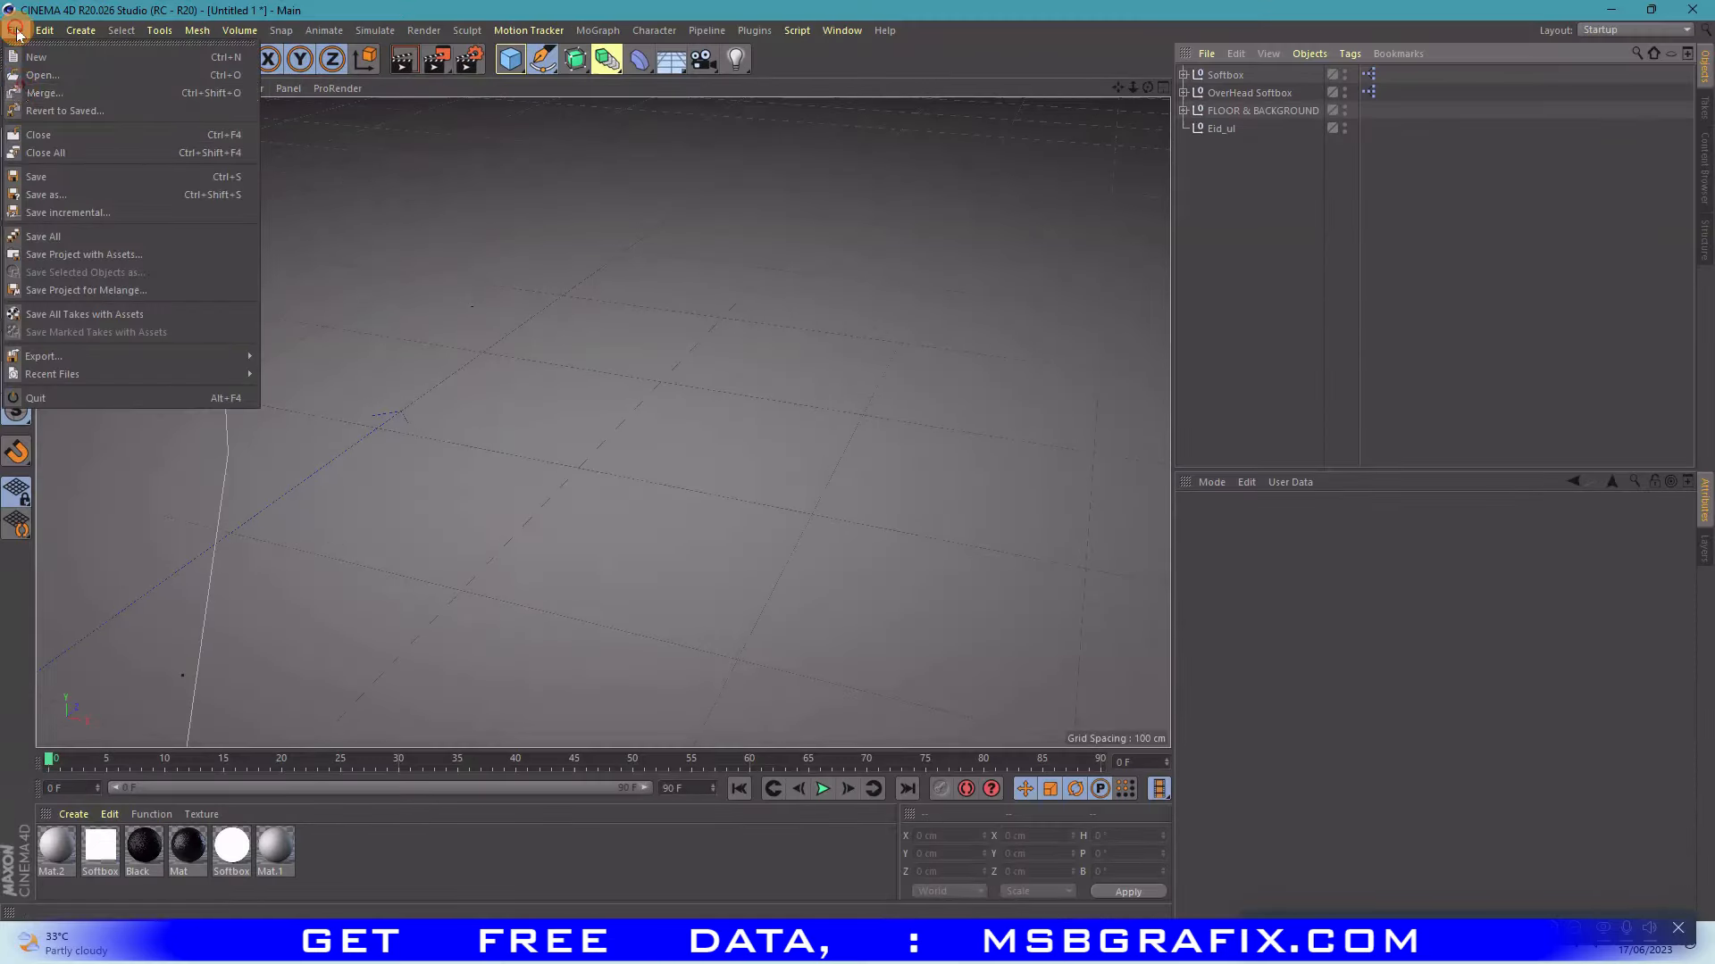
click(42, 75)
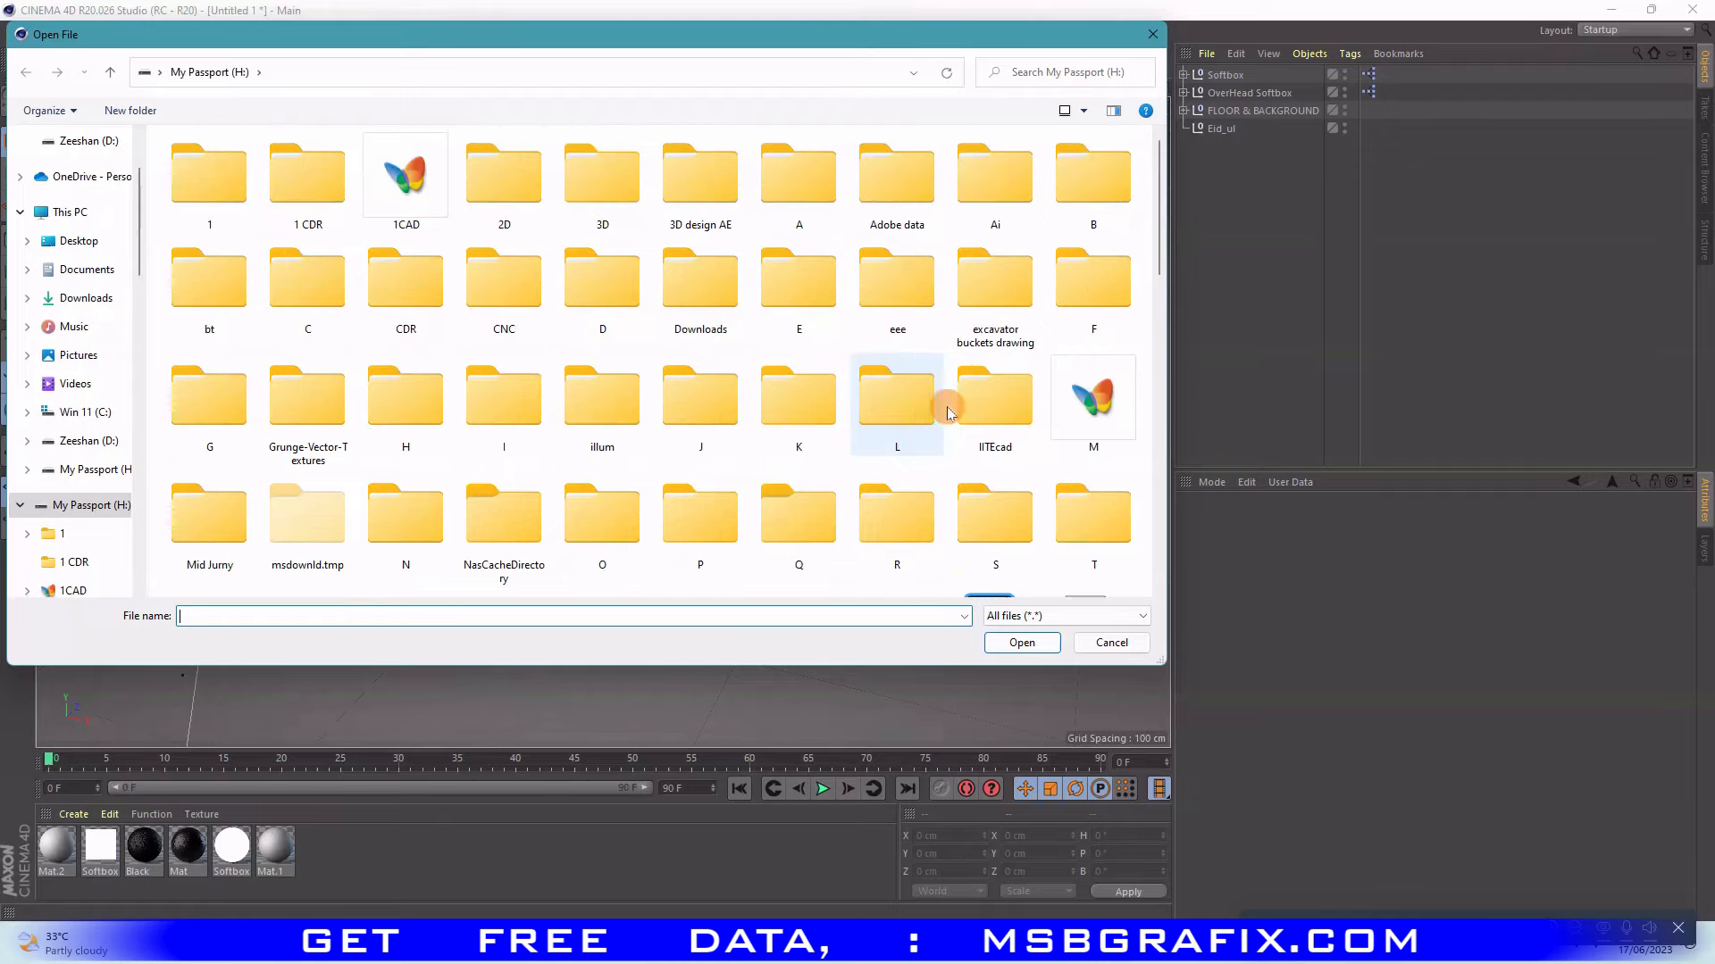
scroll(992, 411, down, 3)
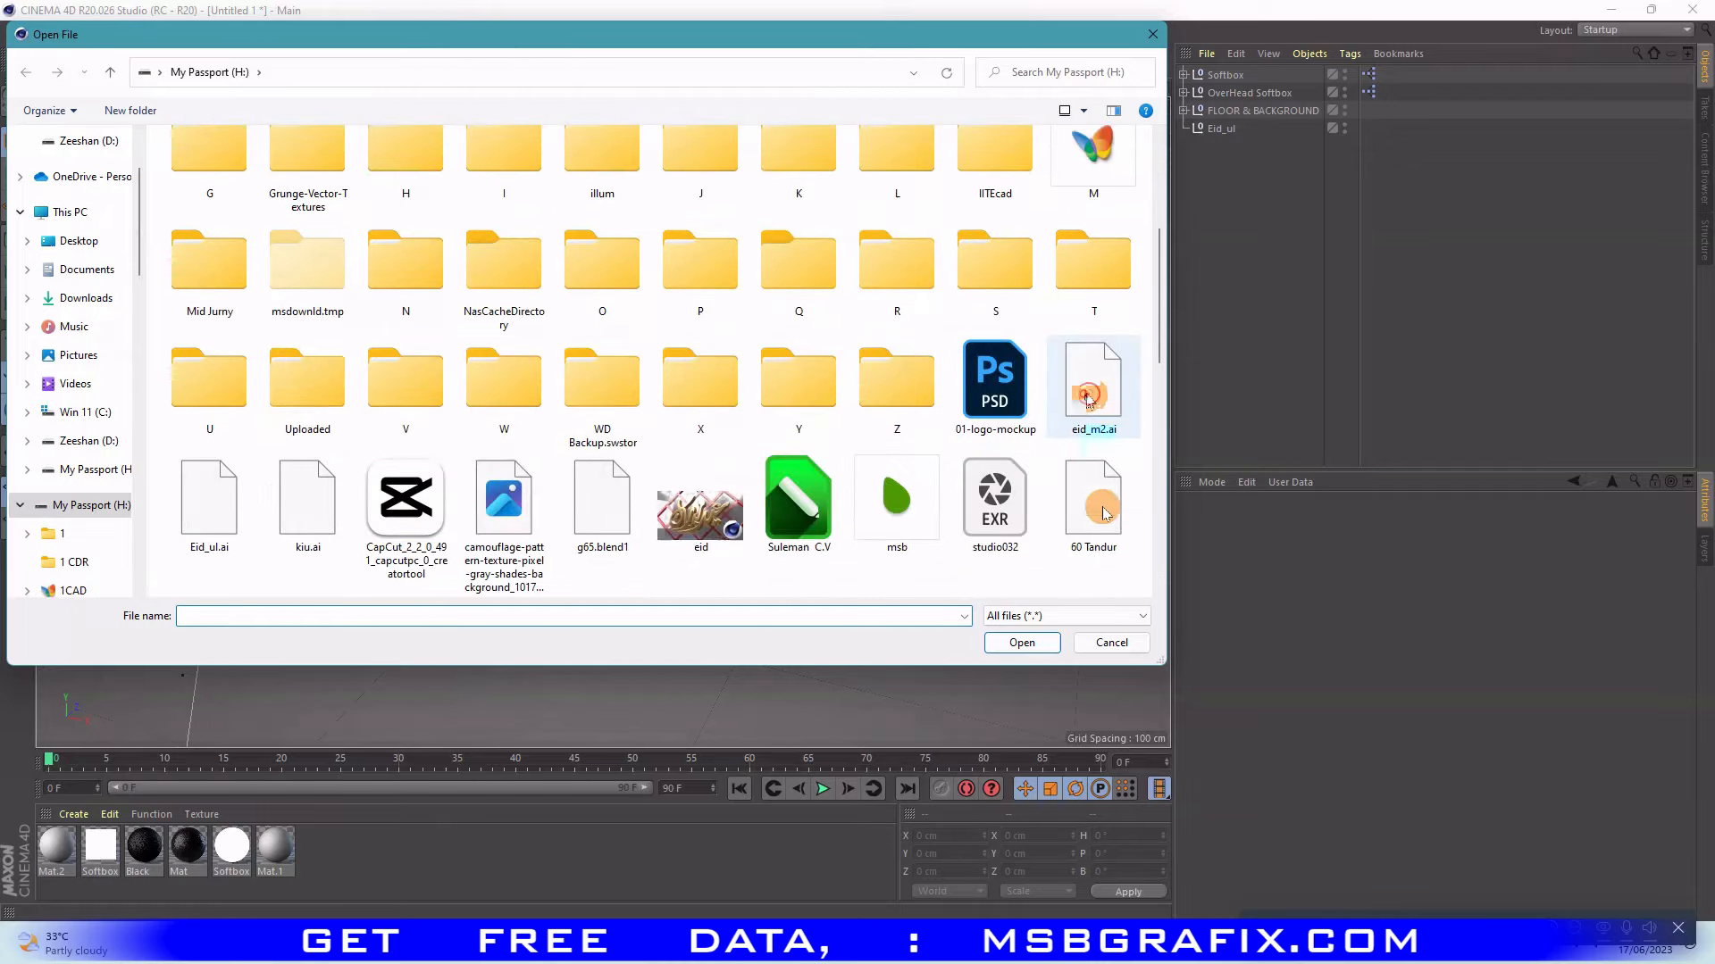
click(1089, 392)
click(1021, 643)
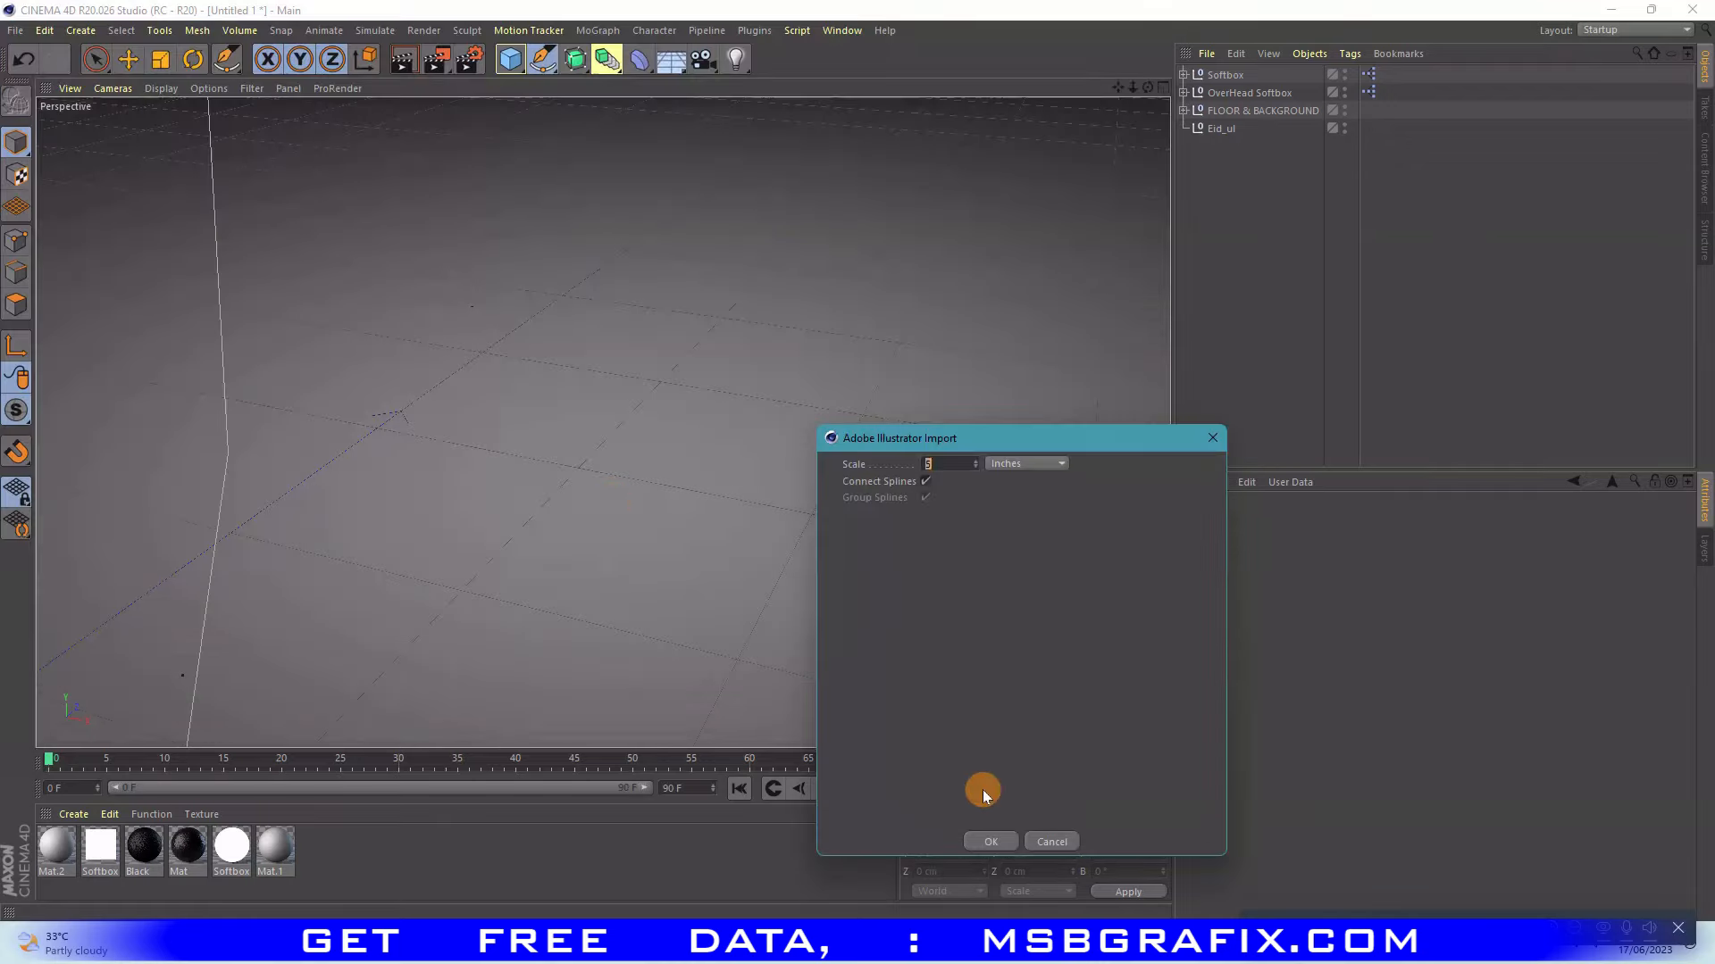
key(Return)
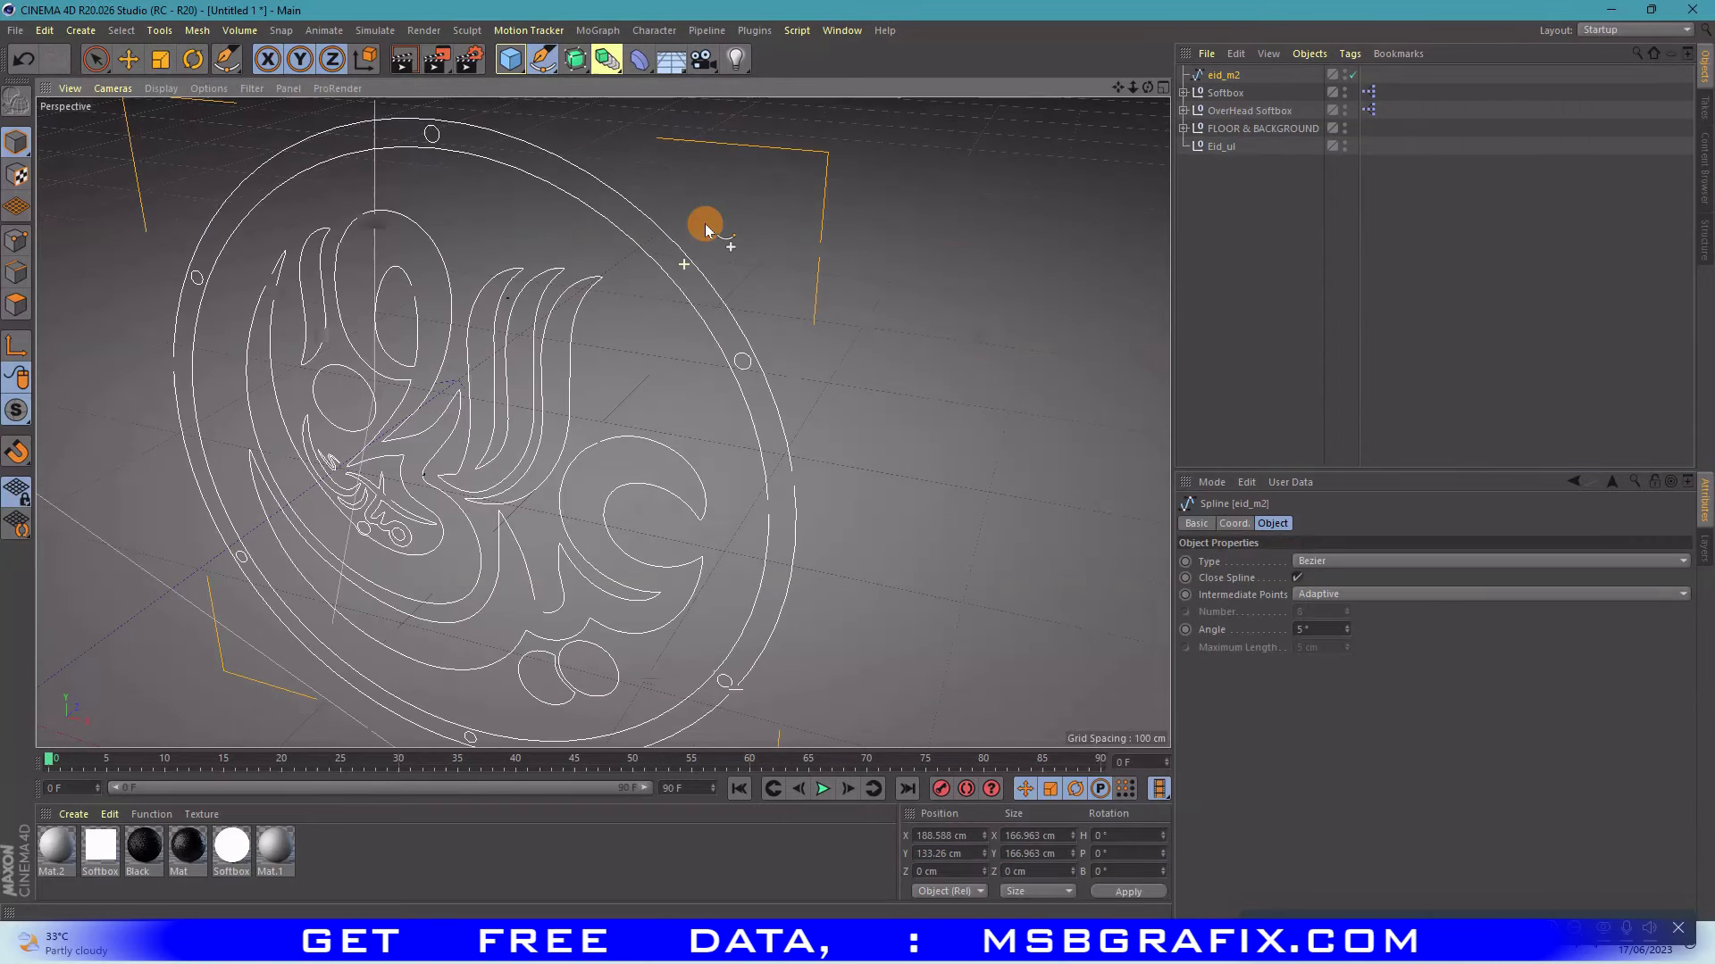
- Activate Live Selection and move the eid_m2 spline to the end of the object list, below Eid_ul
scroll(705, 227, down, 3)
scroll(628, 205, up, 2)
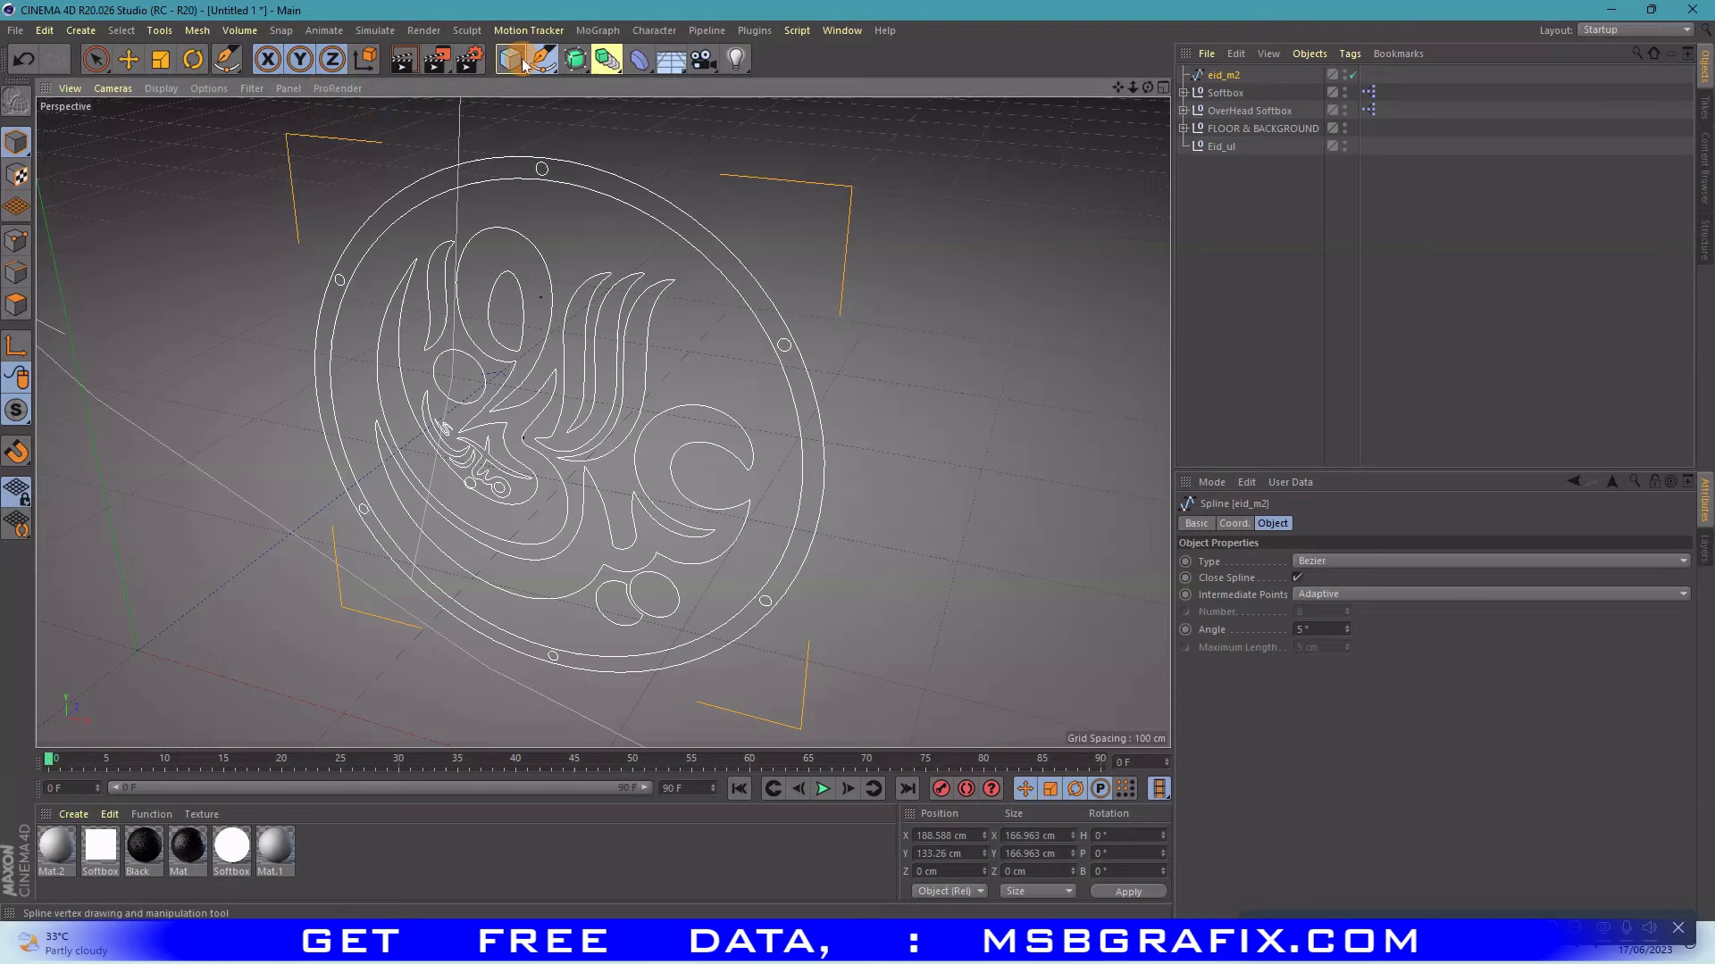
click(97, 61)
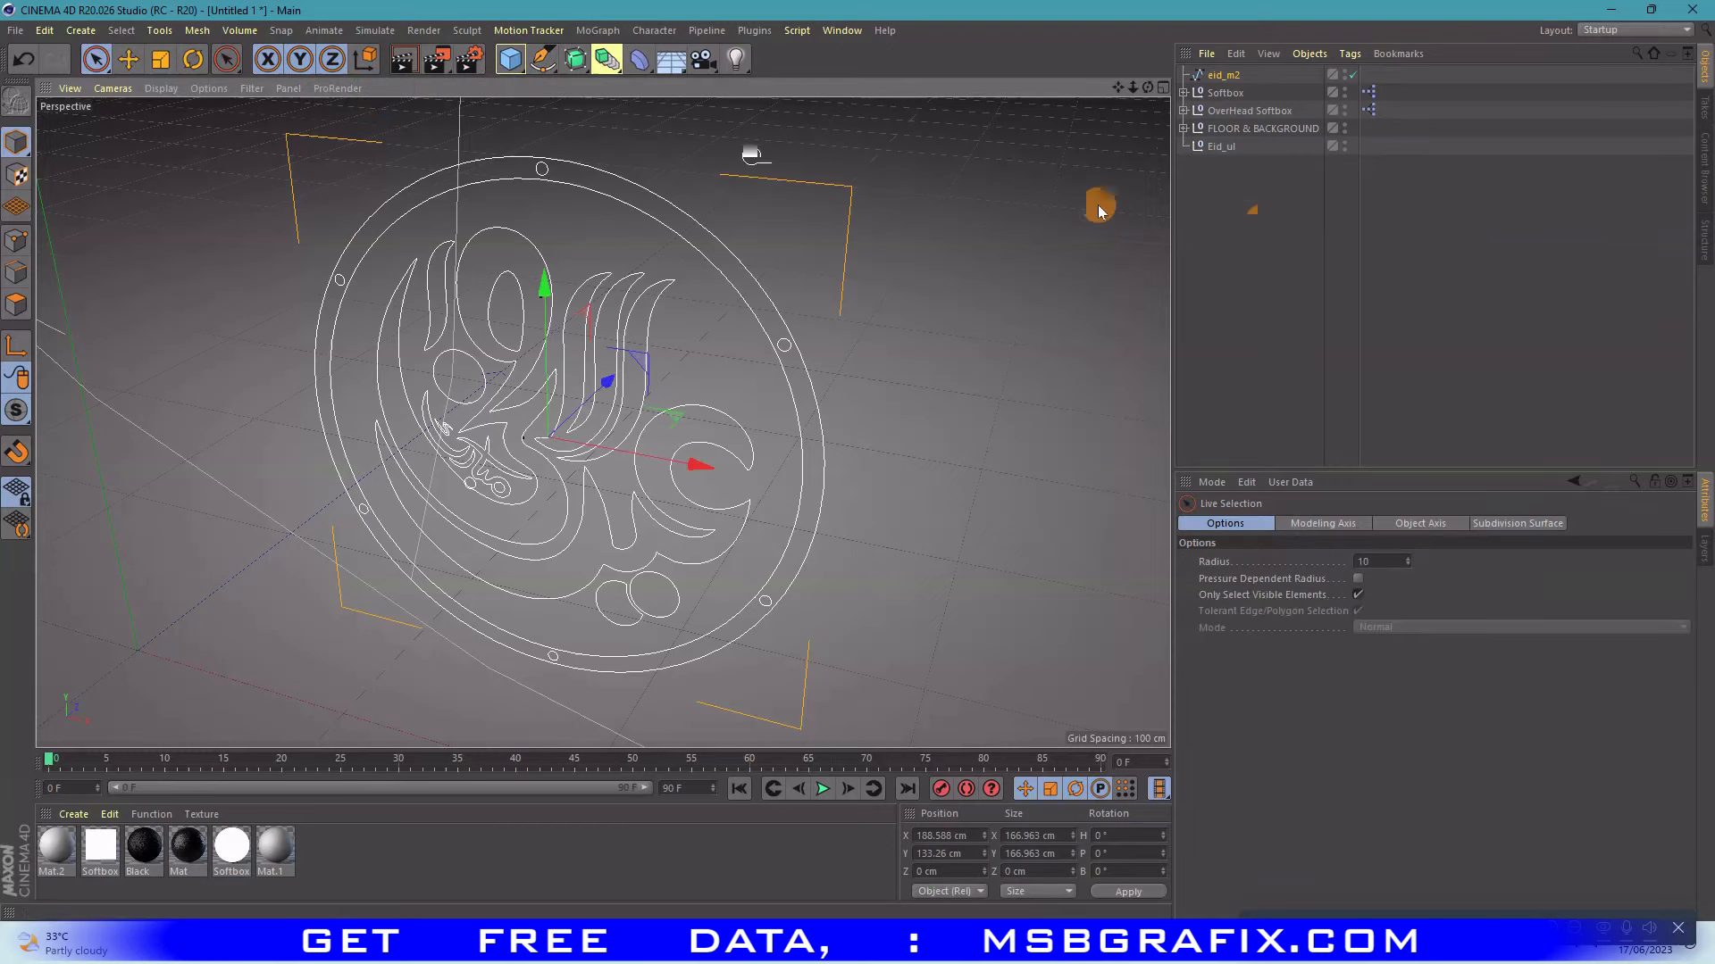
click(1260, 223)
click(1198, 75)
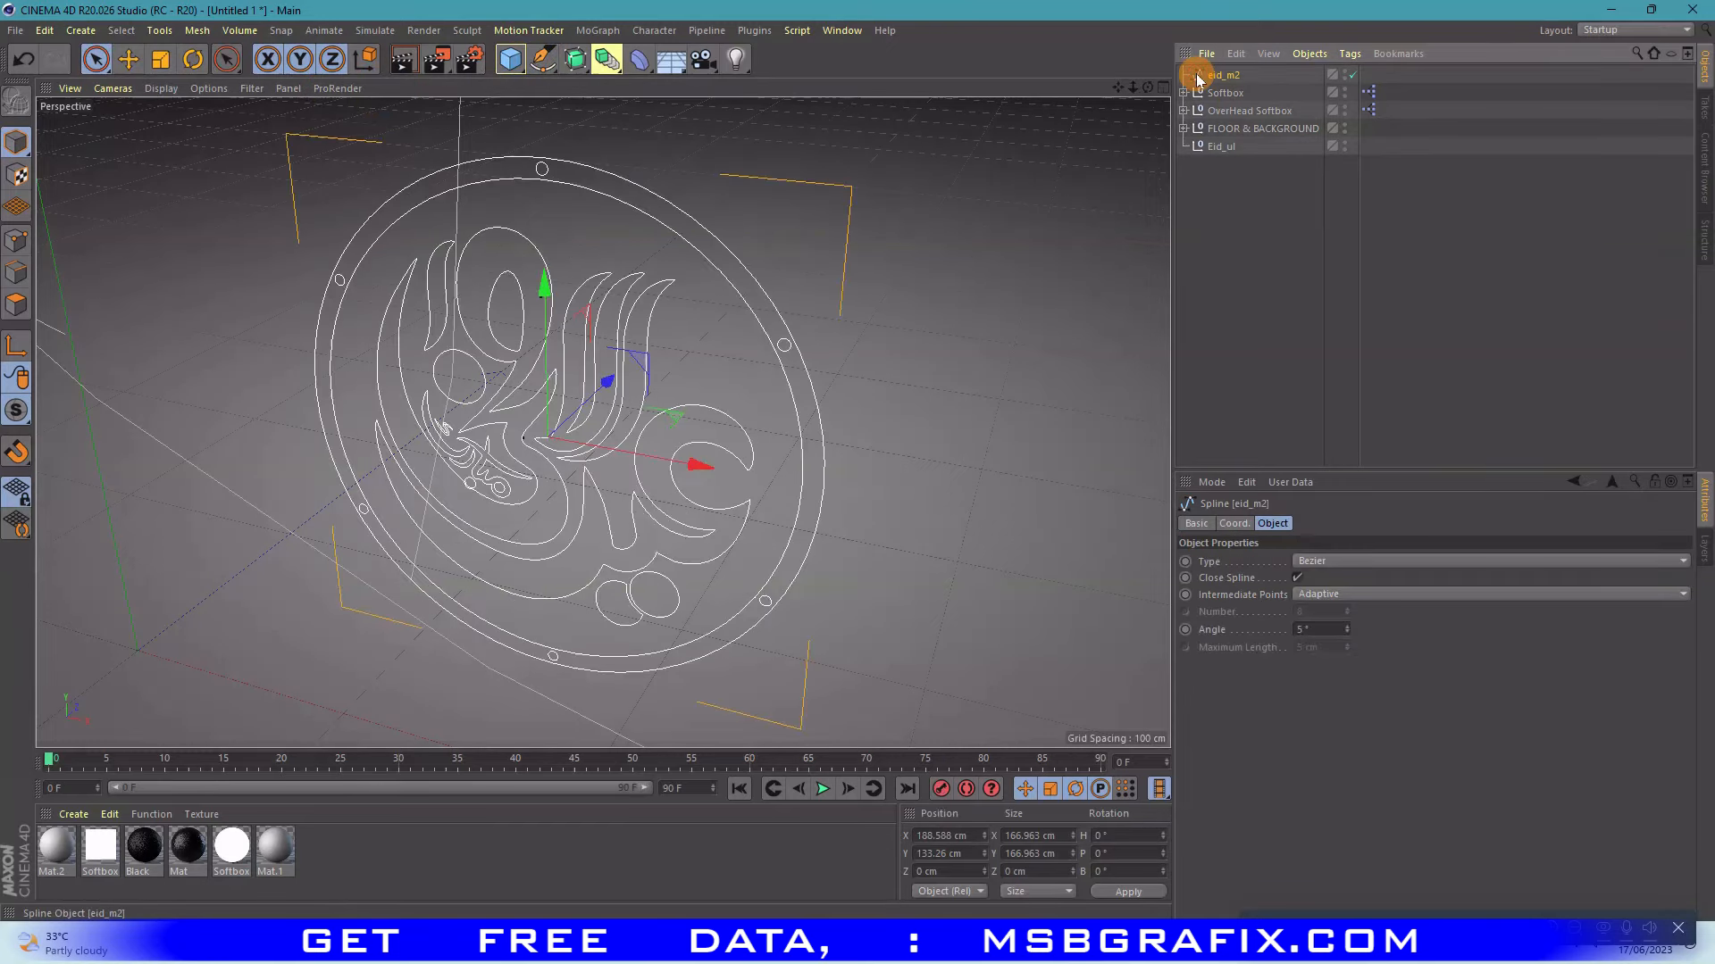
drag(1201, 77, 1211, 221)
click(1211, 223)
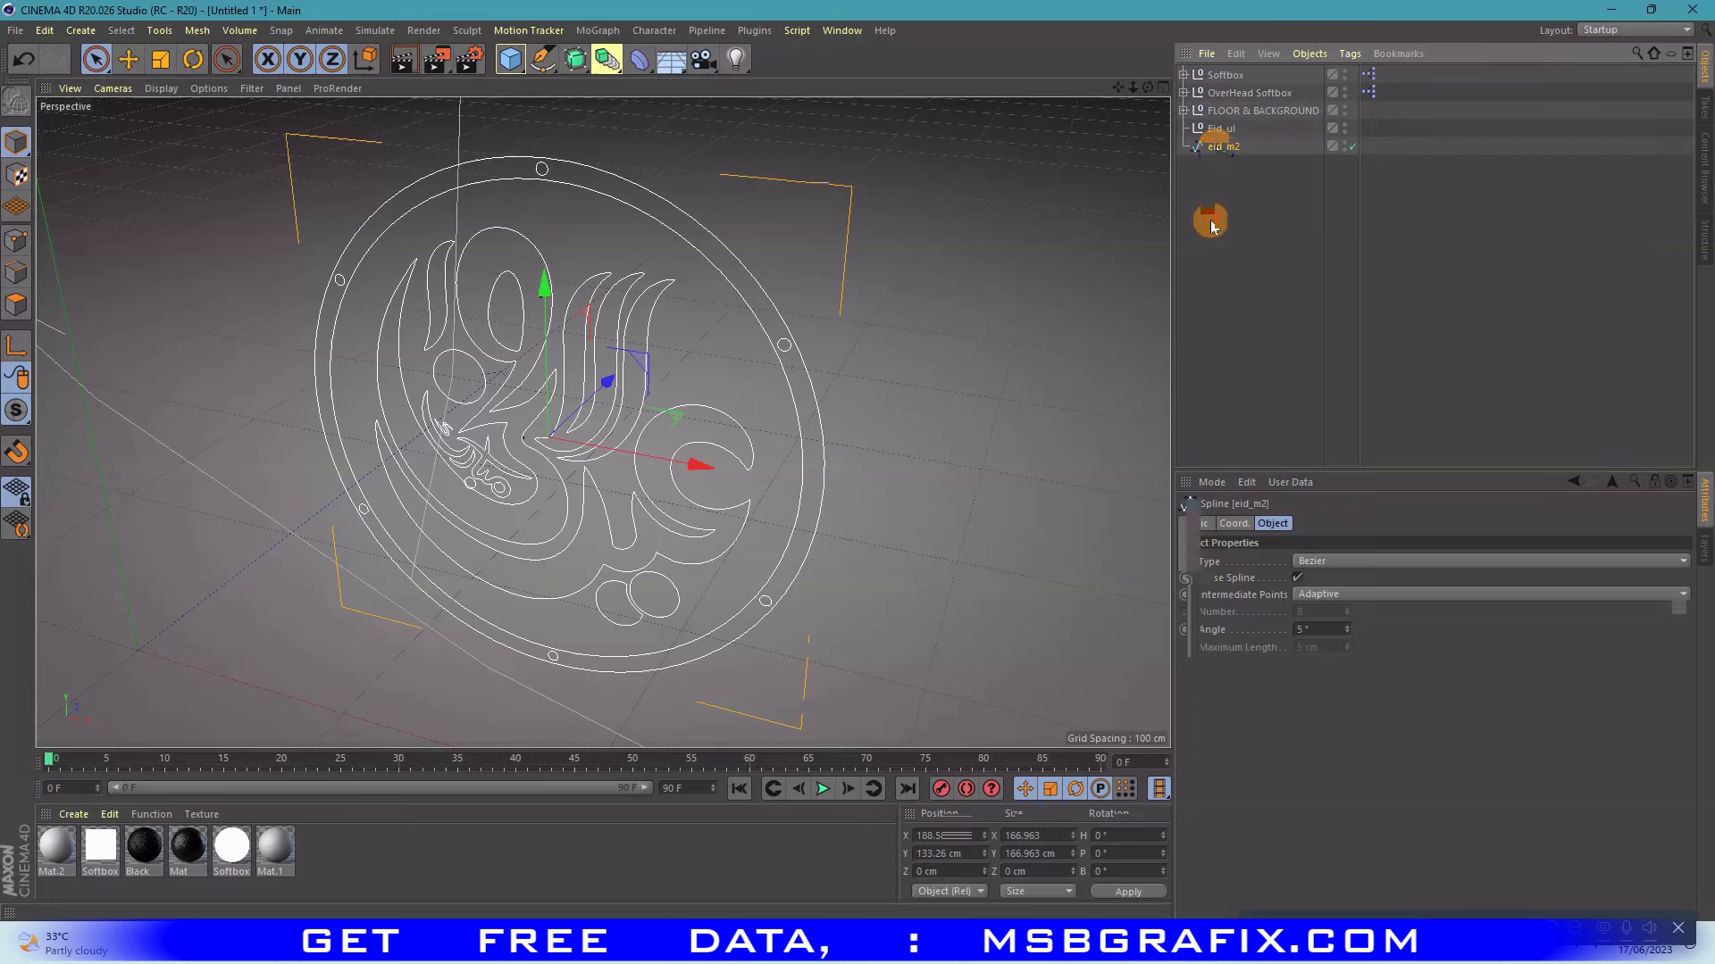
click(1219, 148)
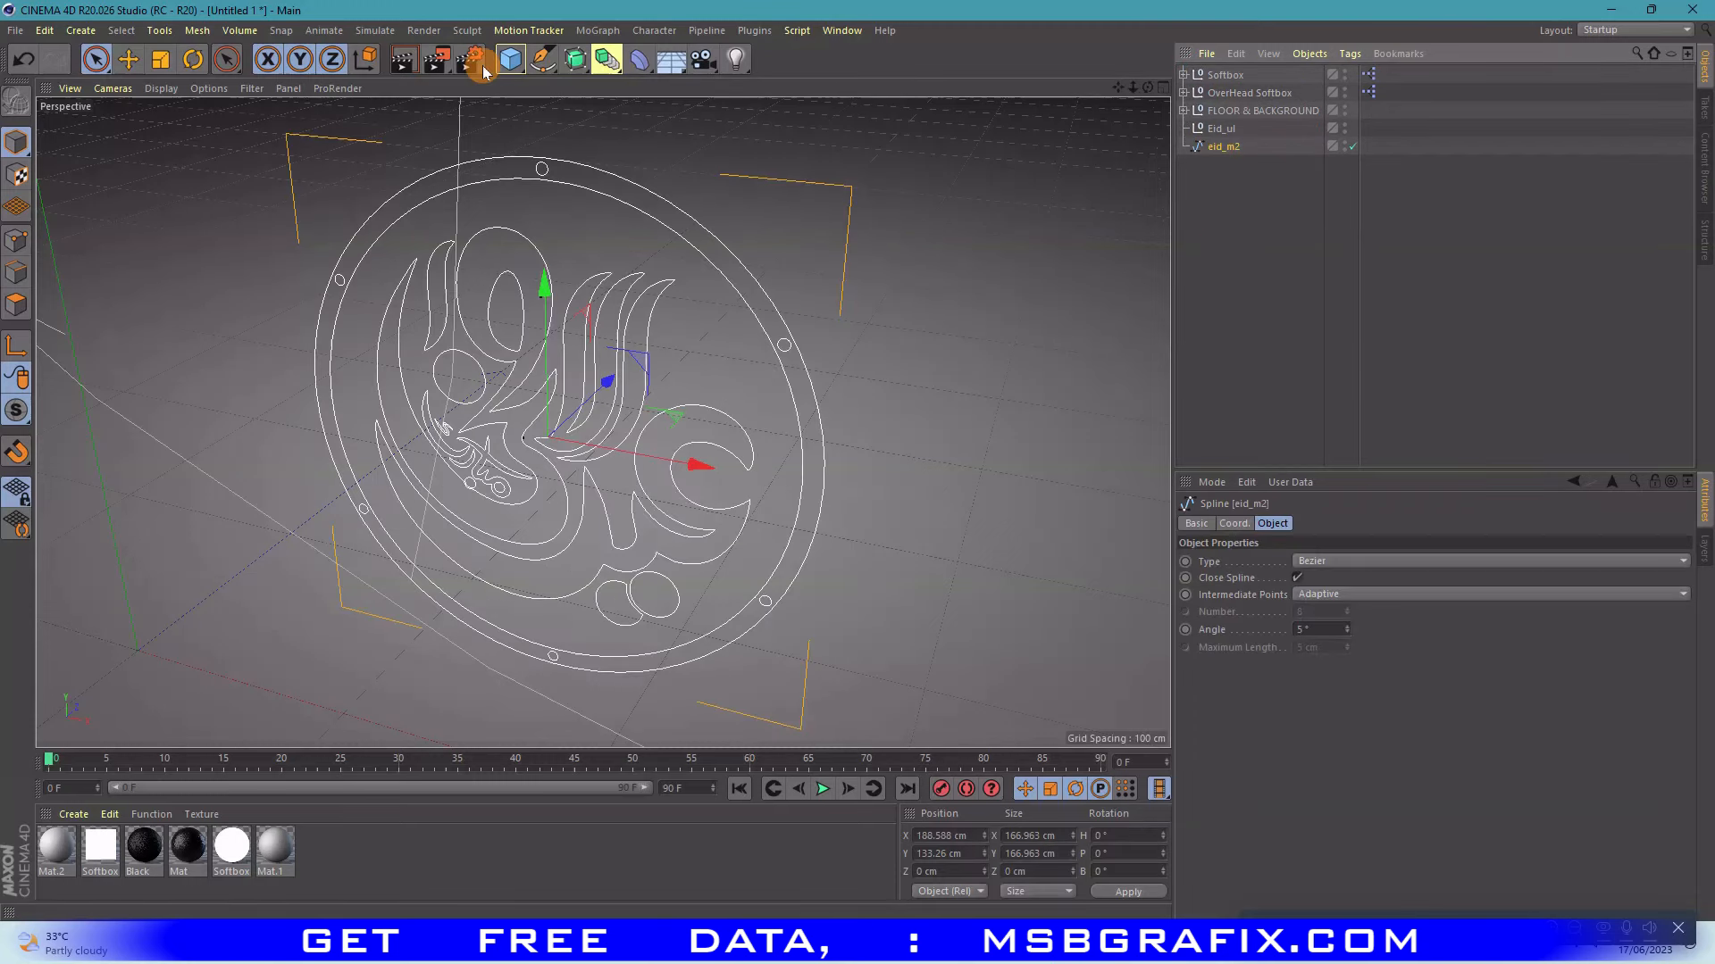
- Switch to point editing for the eid_m2 spline
click(122, 31)
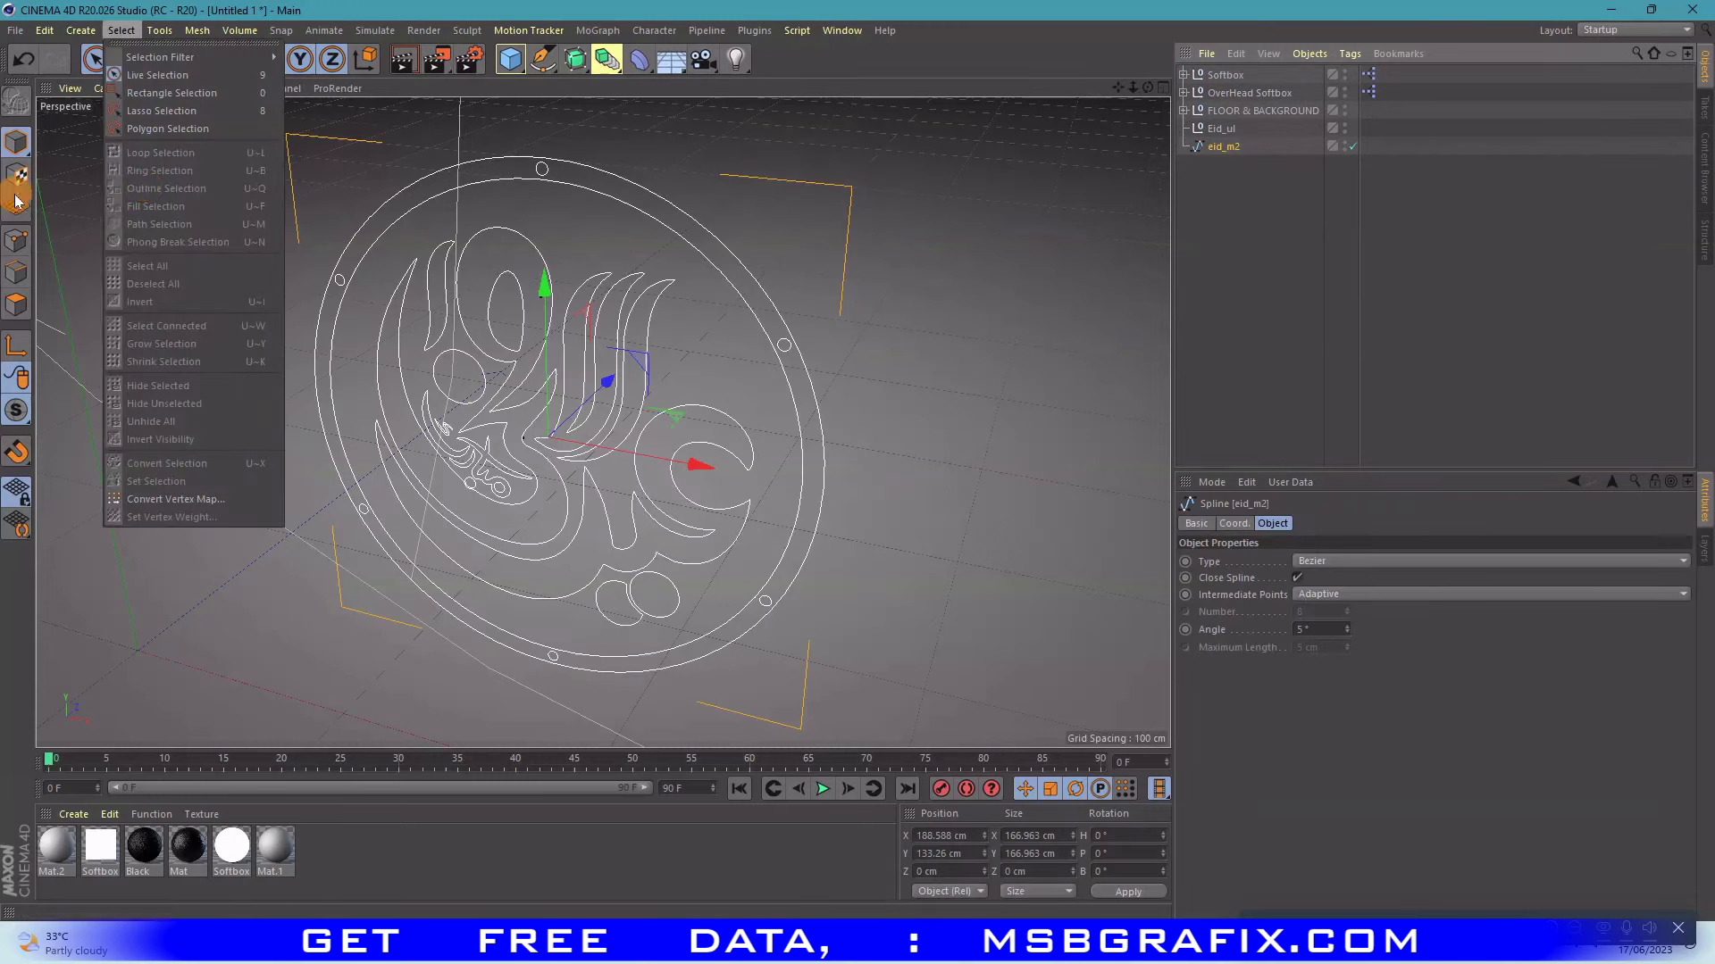
click(19, 246)
click(20, 246)
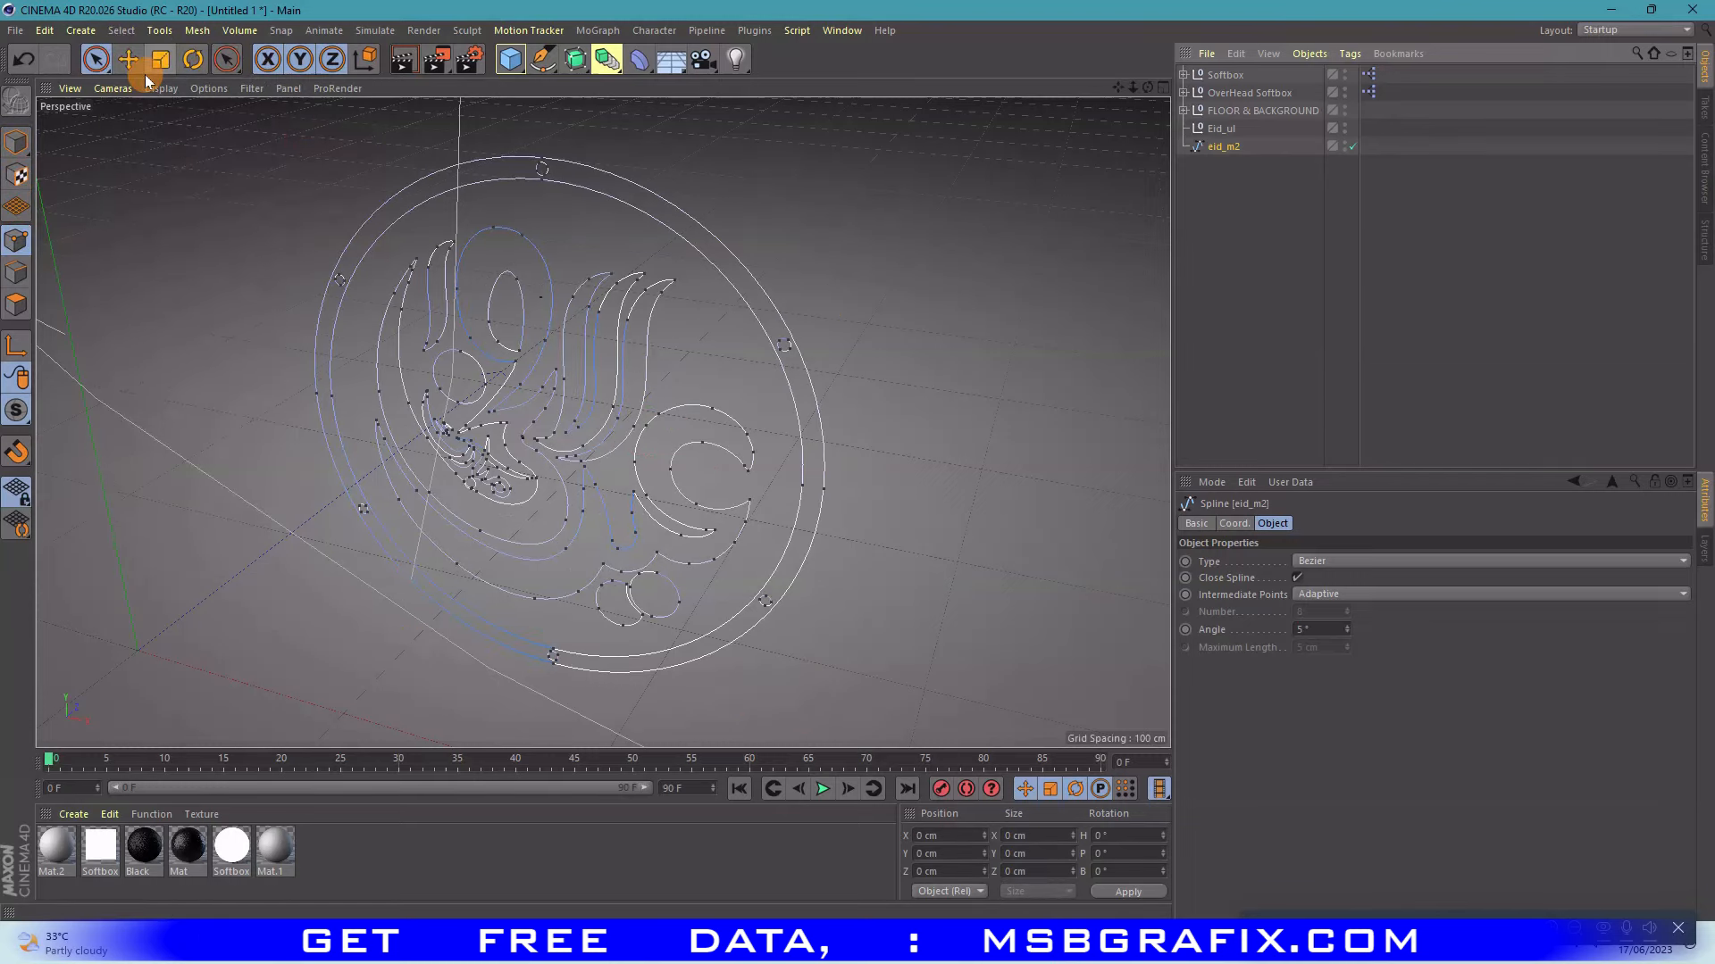
- Try extruding the whole eid_m2 spline as a single object, and undo the extrusion
scroll(589, 625, up, 5)
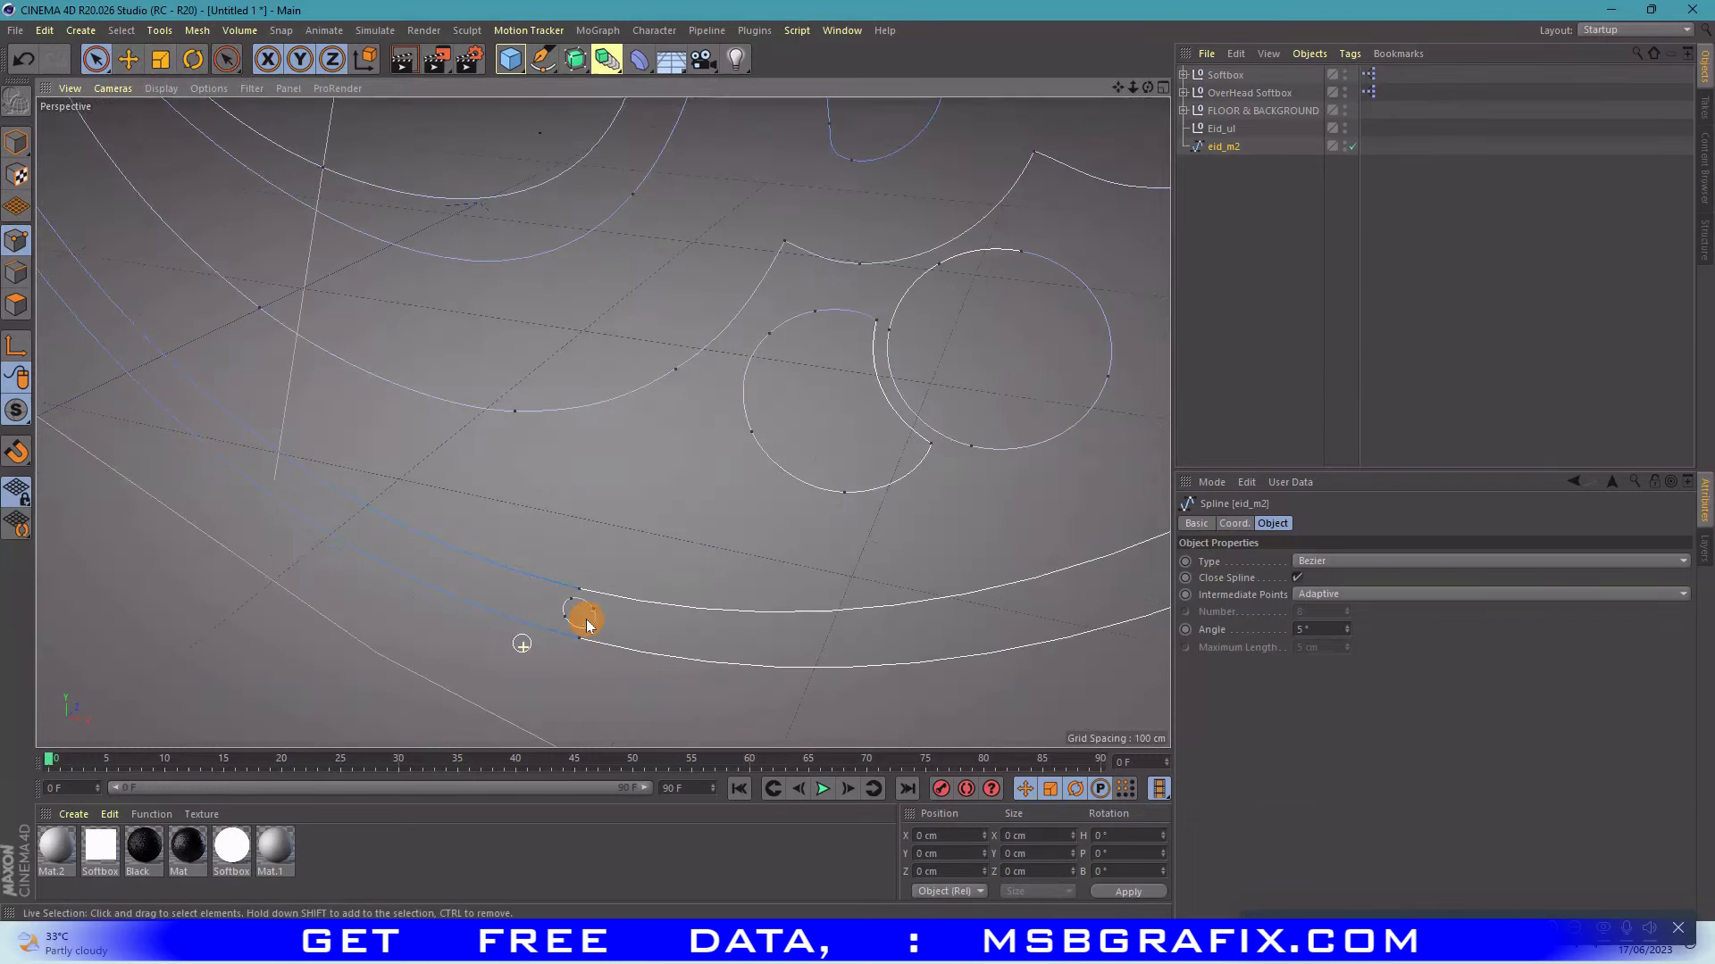
scroll(596, 618, up, 2)
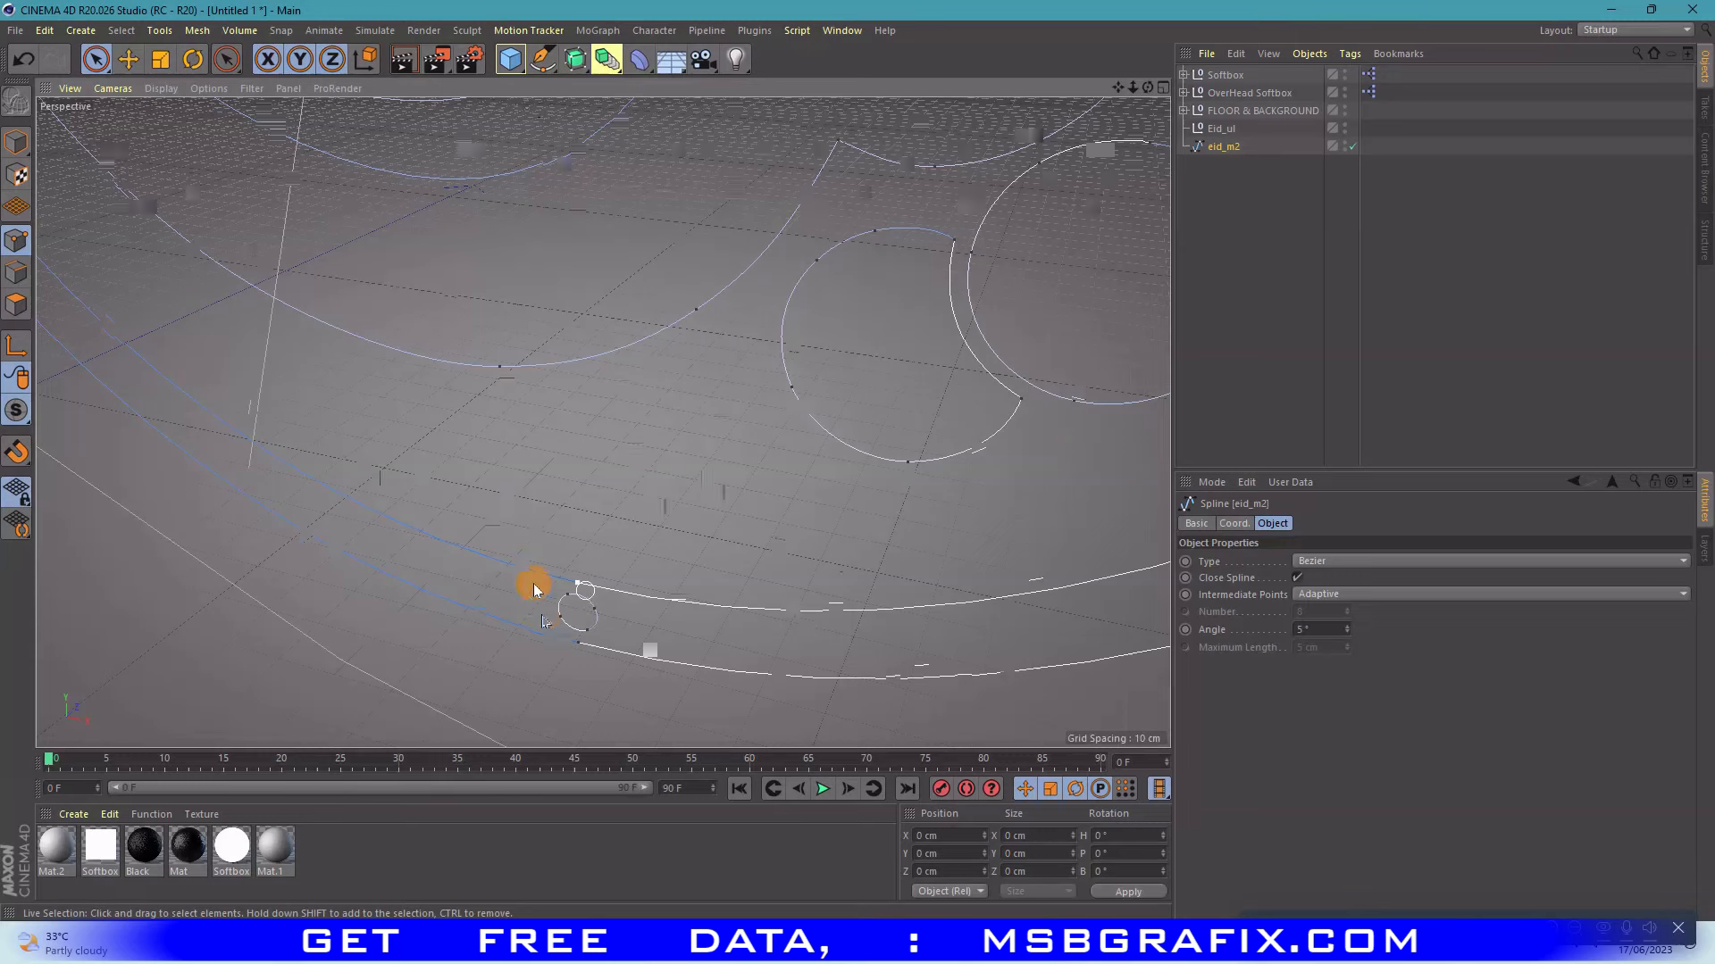
scroll(543, 634, down, 6)
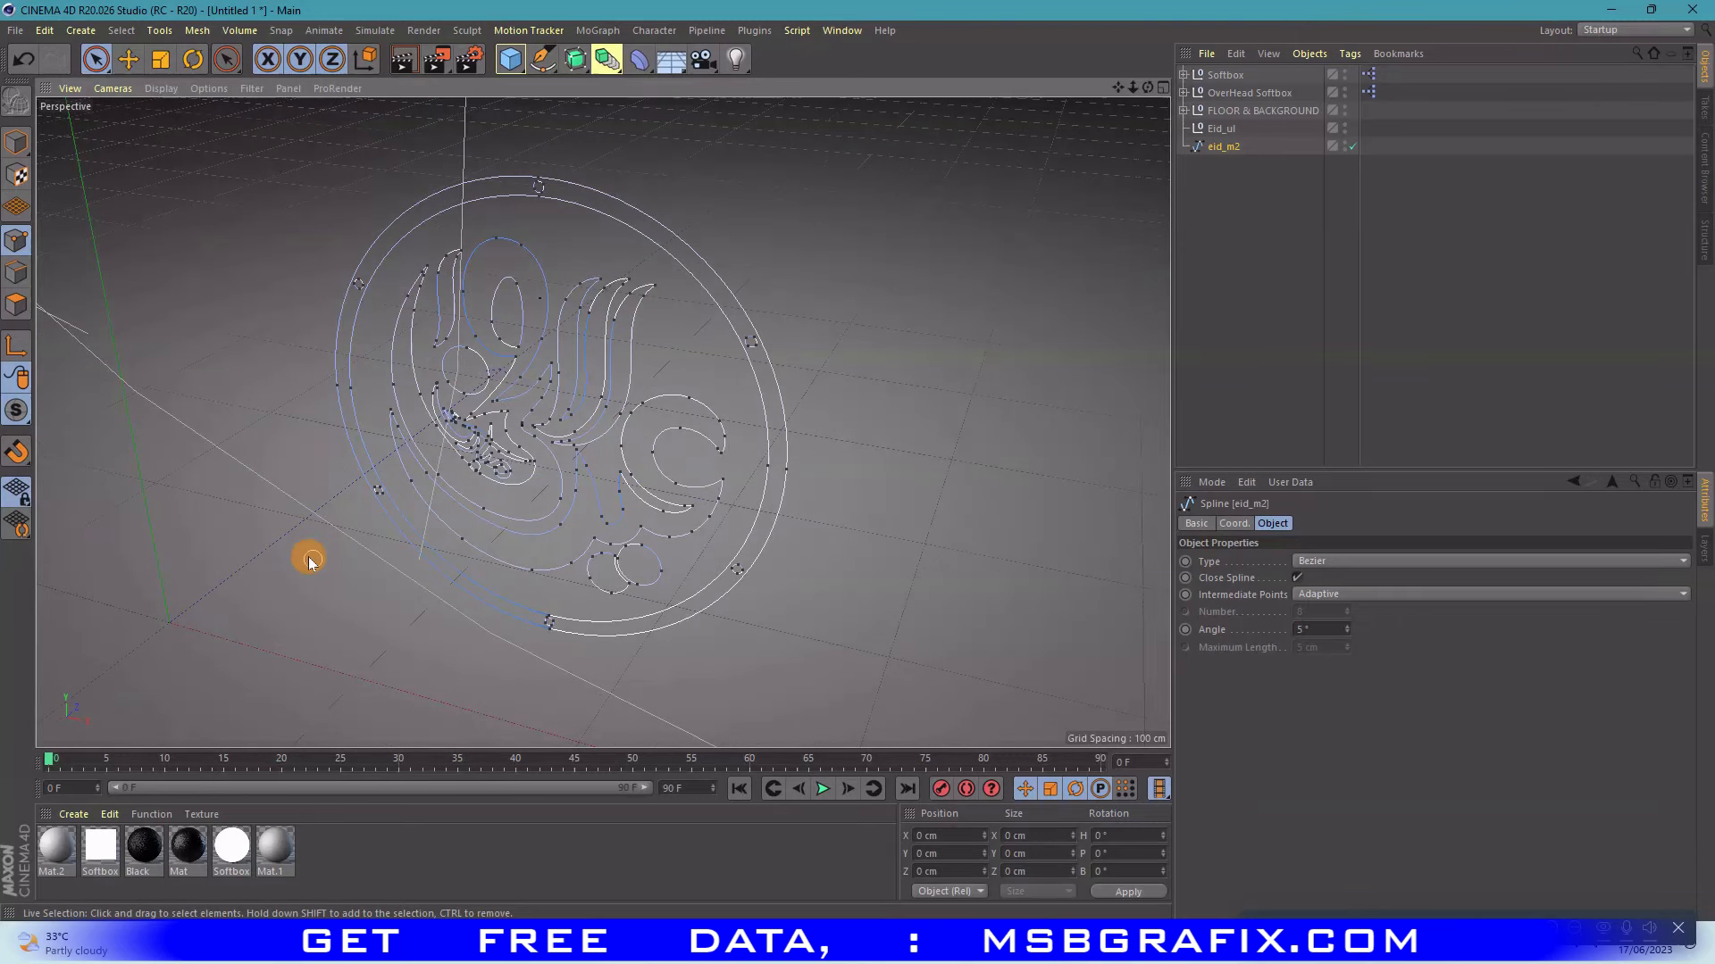
drag(564, 69, 781, 84)
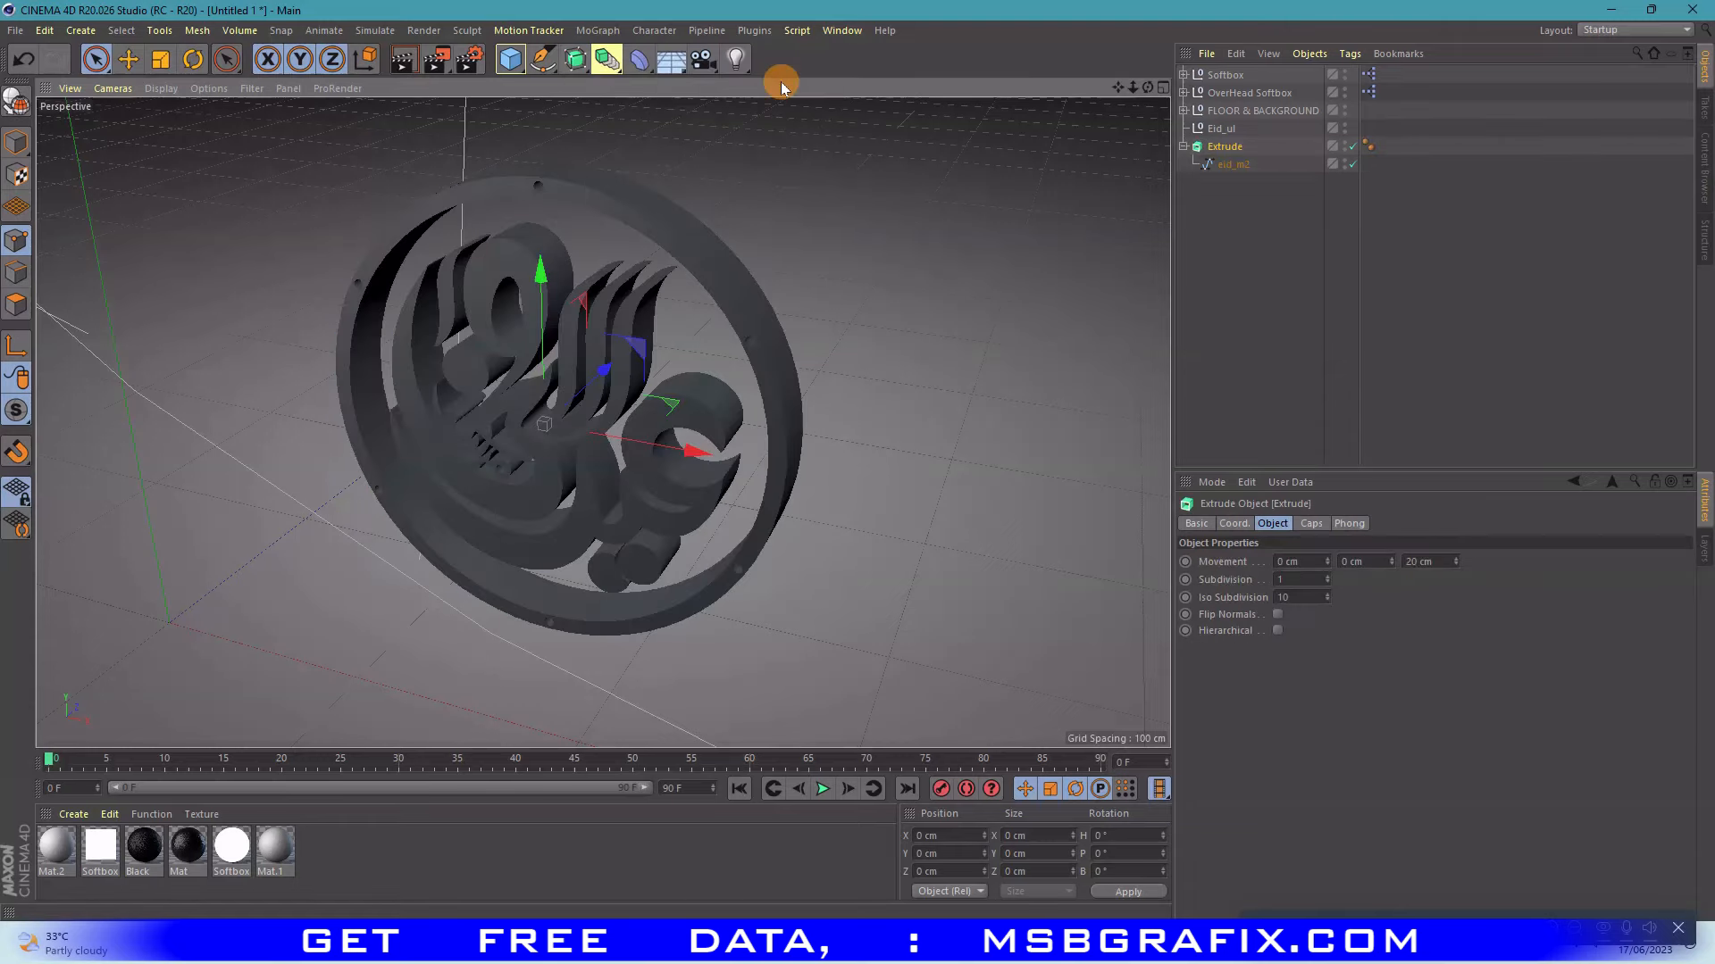
click(22, 61)
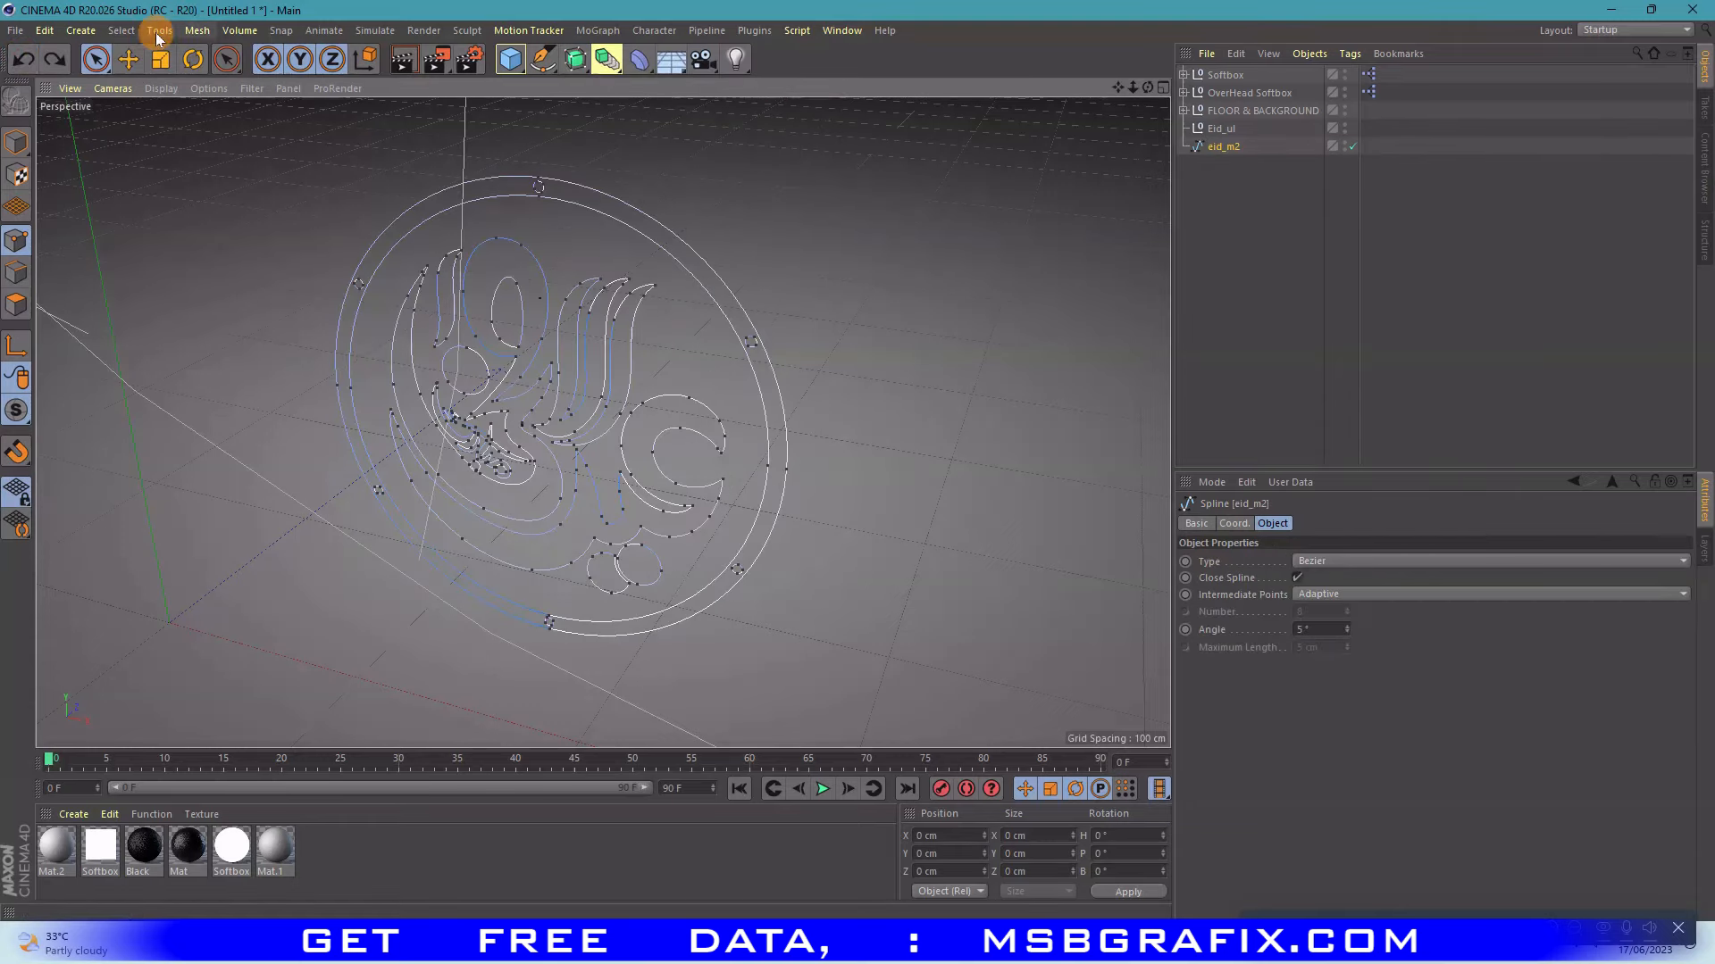
- Select all points of the eid_m2 spline and explode its segments into separate splines
click(121, 30)
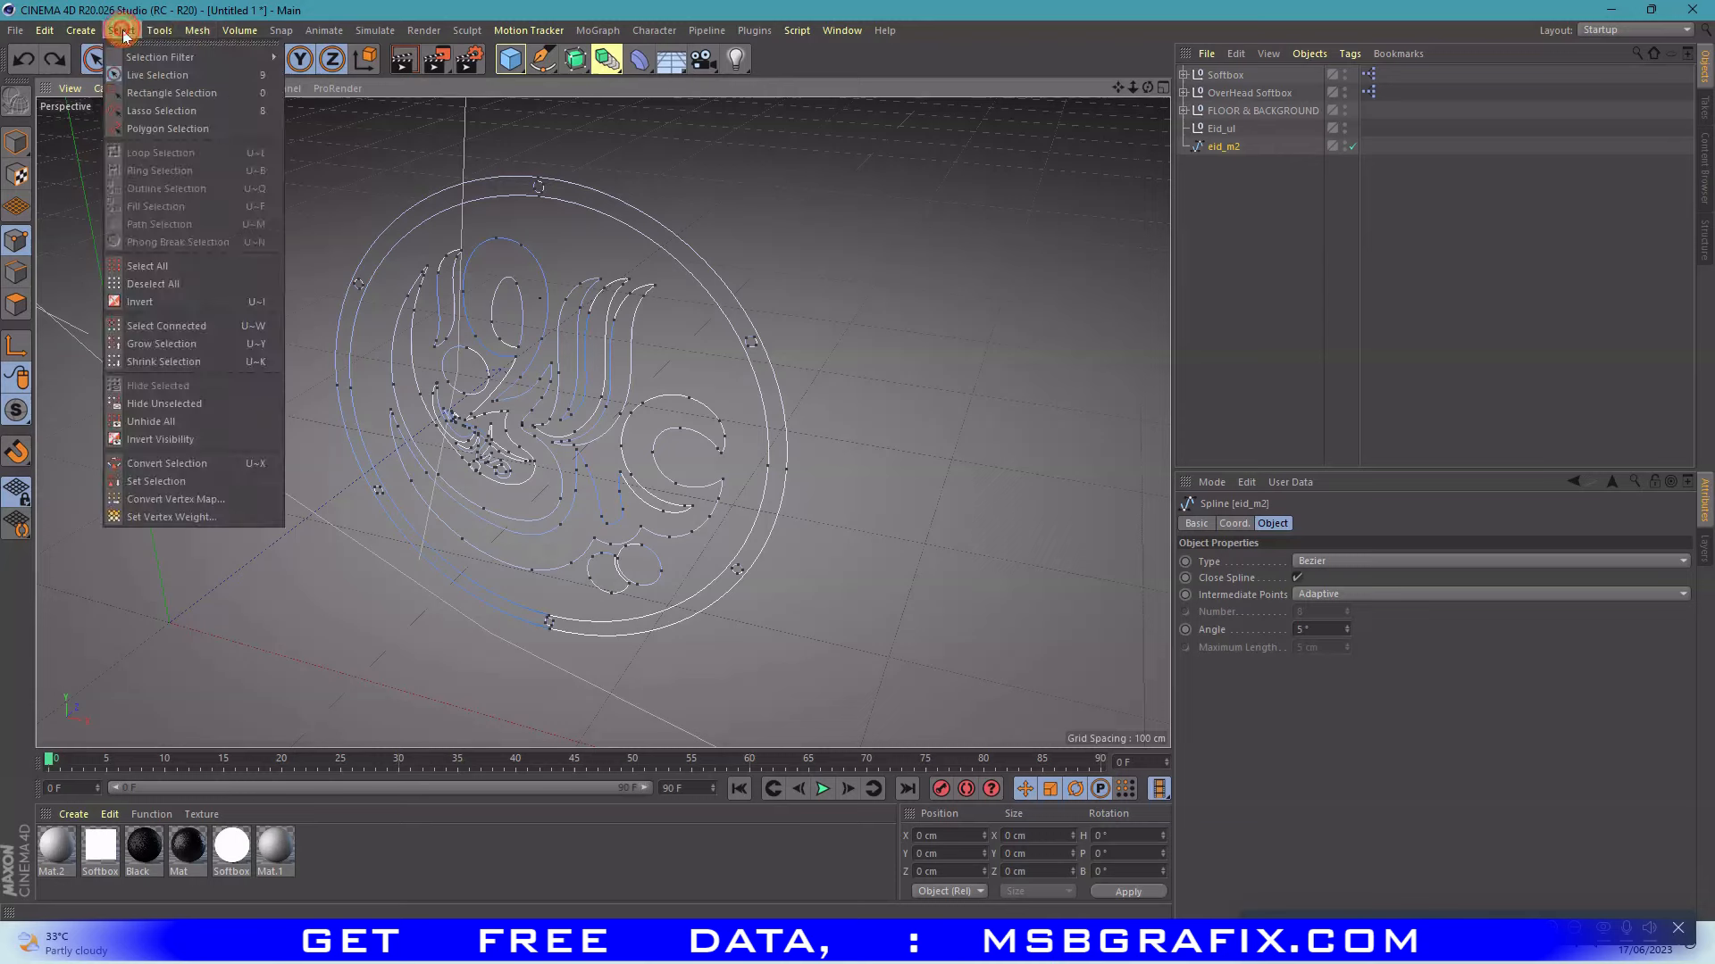
click(175, 267)
right_click(777, 207)
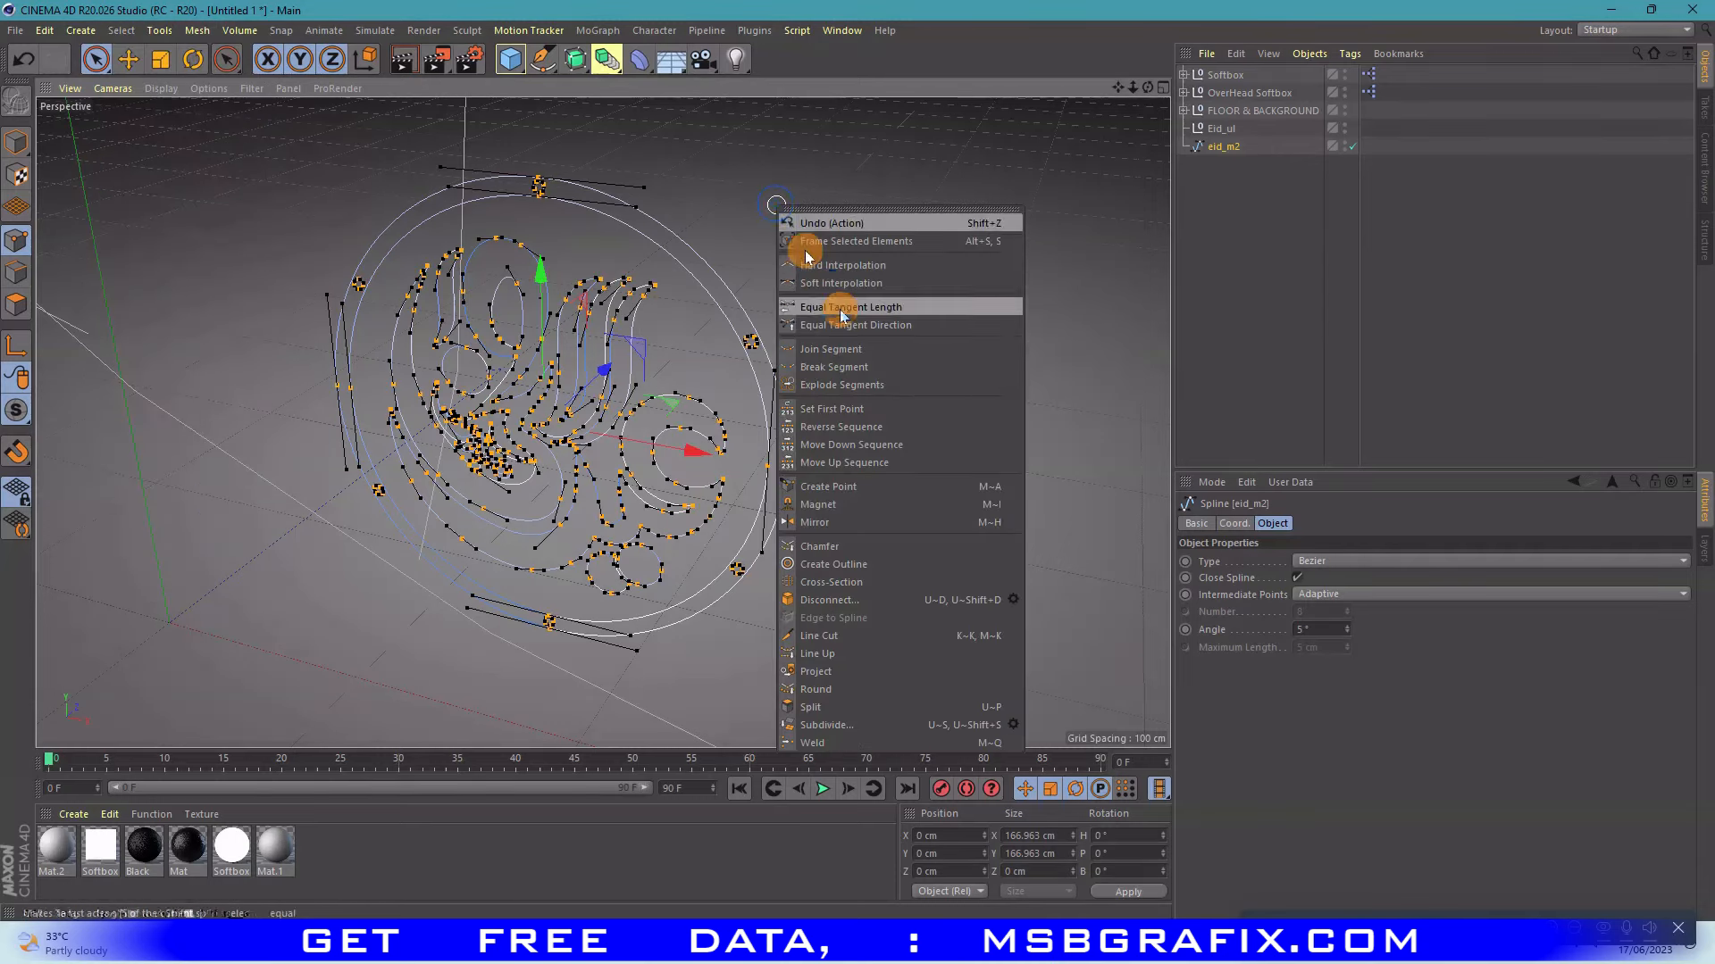
click(861, 379)
click(1262, 255)
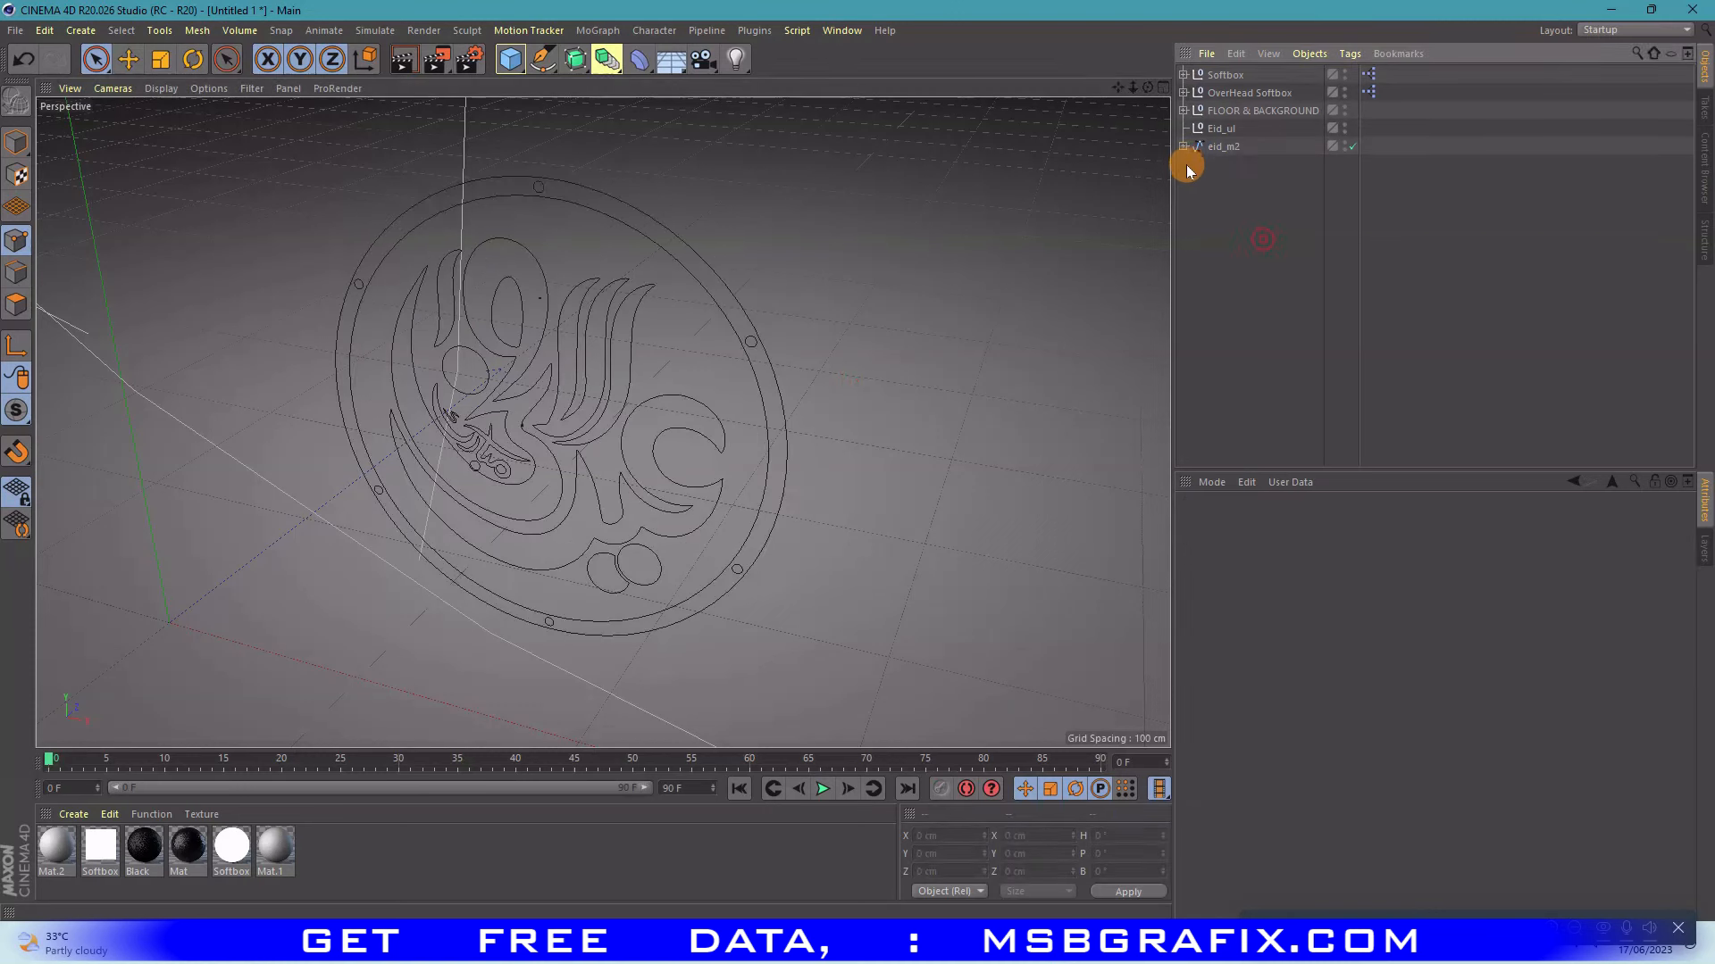
- Expand eid_m2 and merge the six small circle splines, eid_m2.3 to eid_m2.8, into one spline, removing the originals
click(1183, 146)
click(1224, 183)
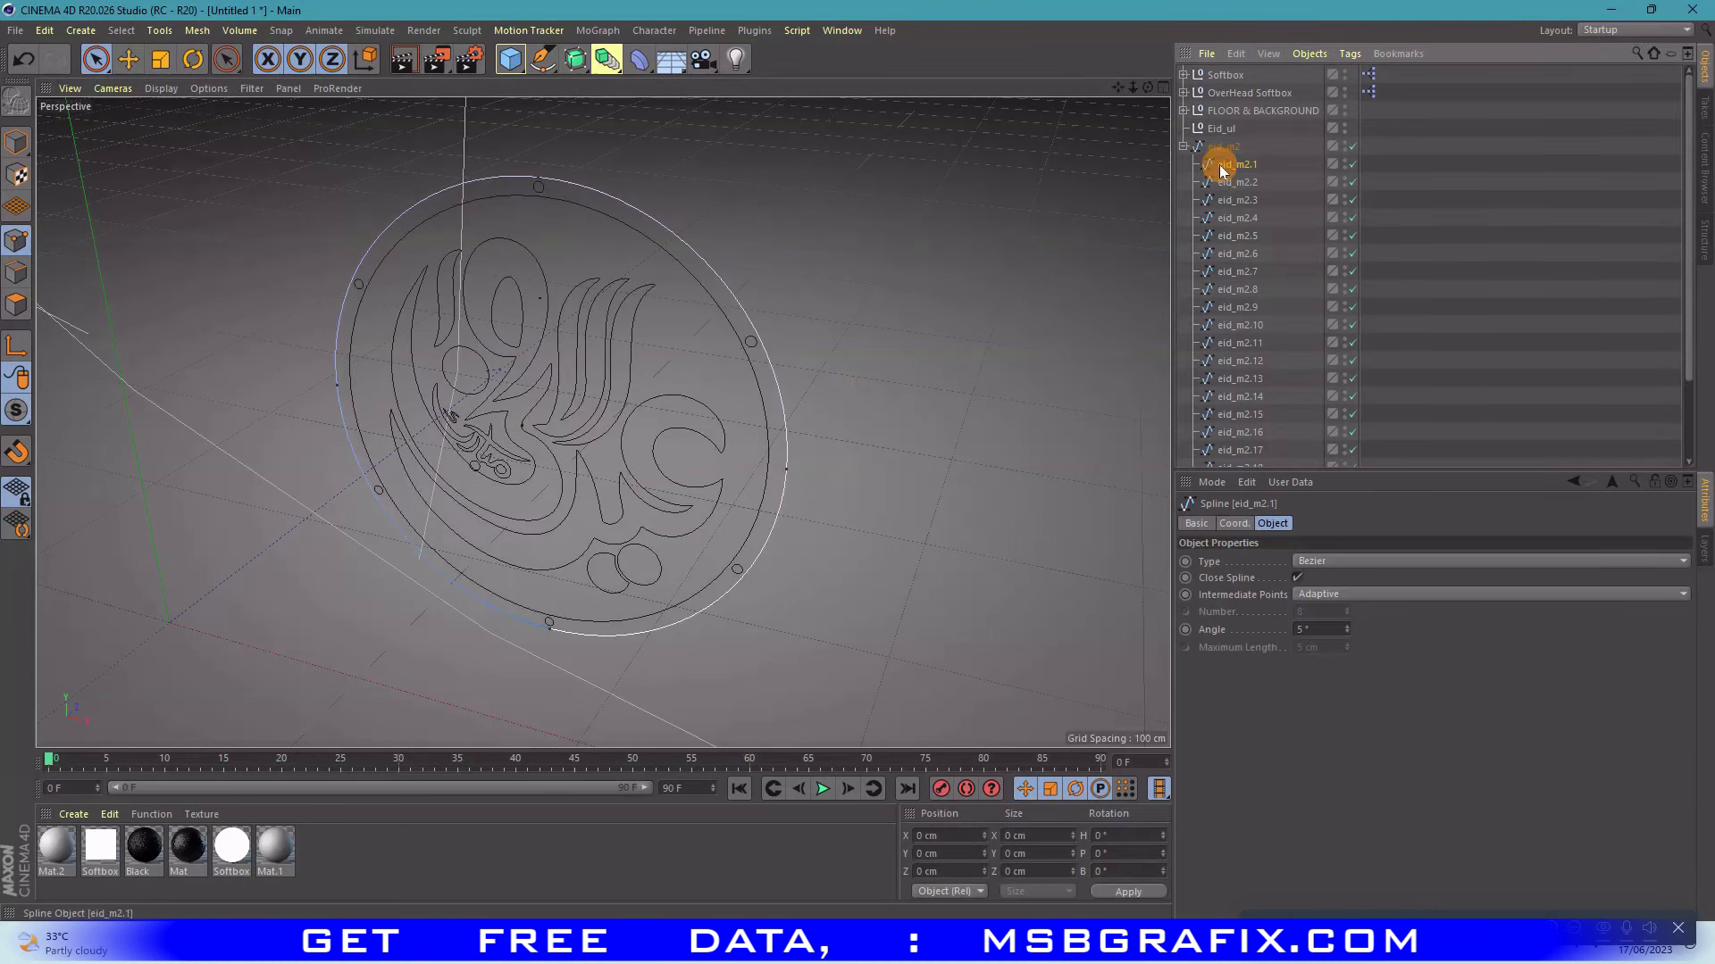
click(1239, 202)
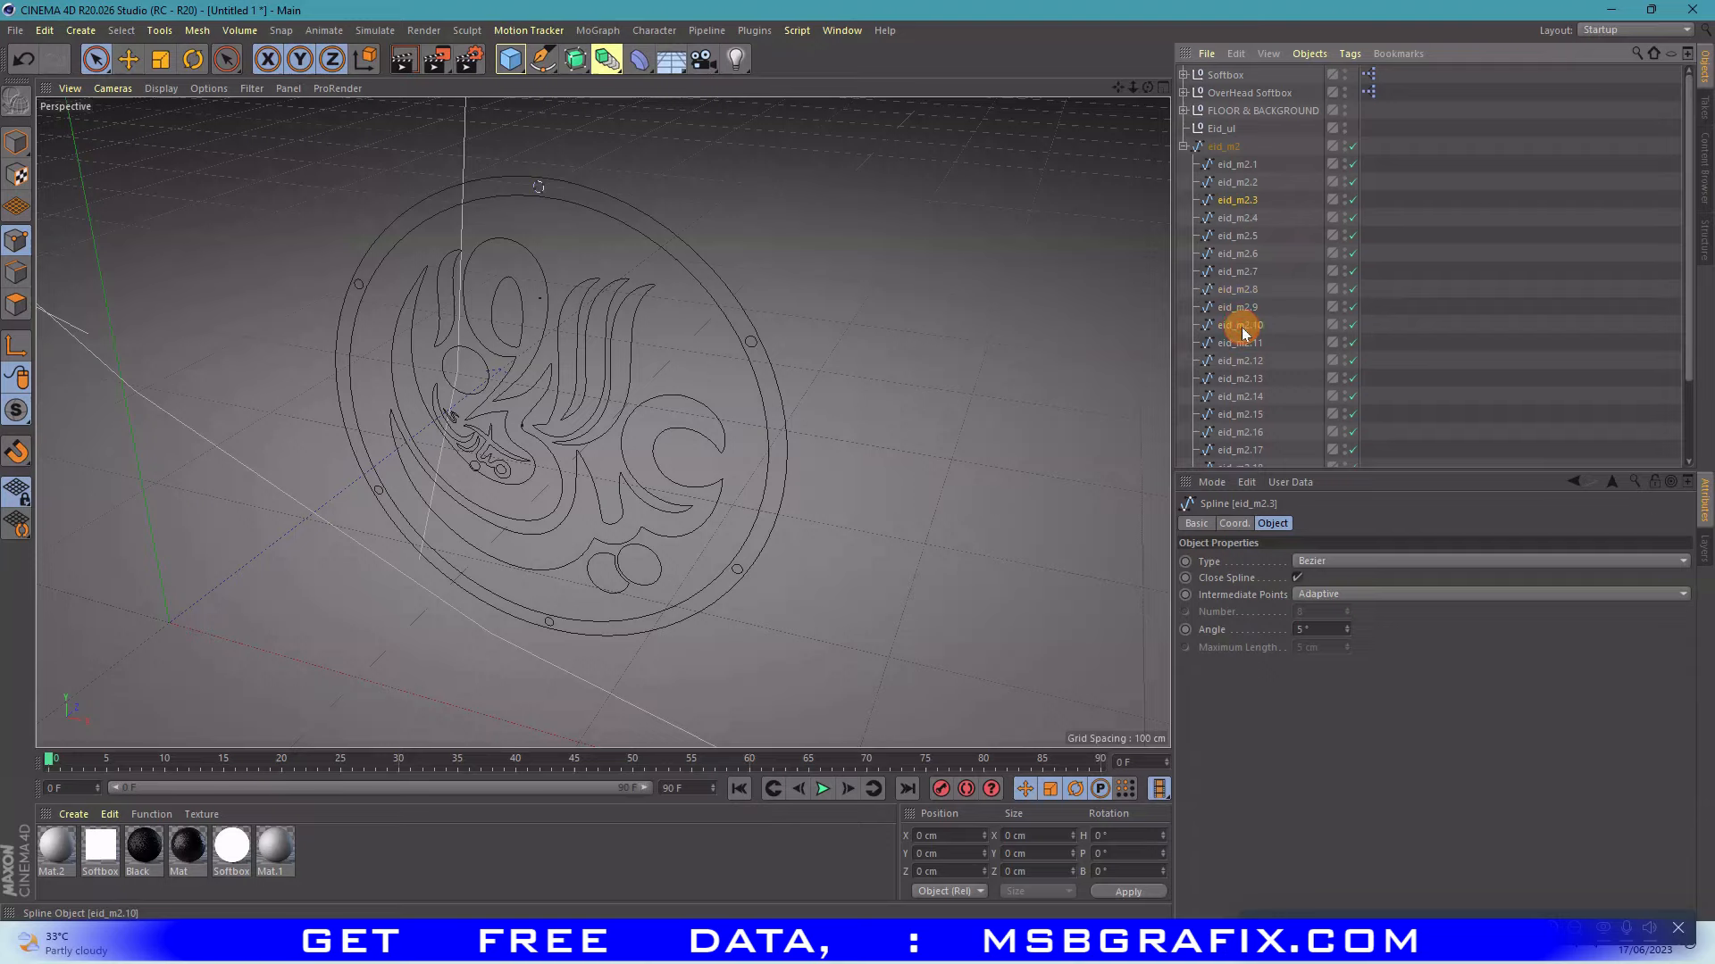
shift+click(1243, 290)
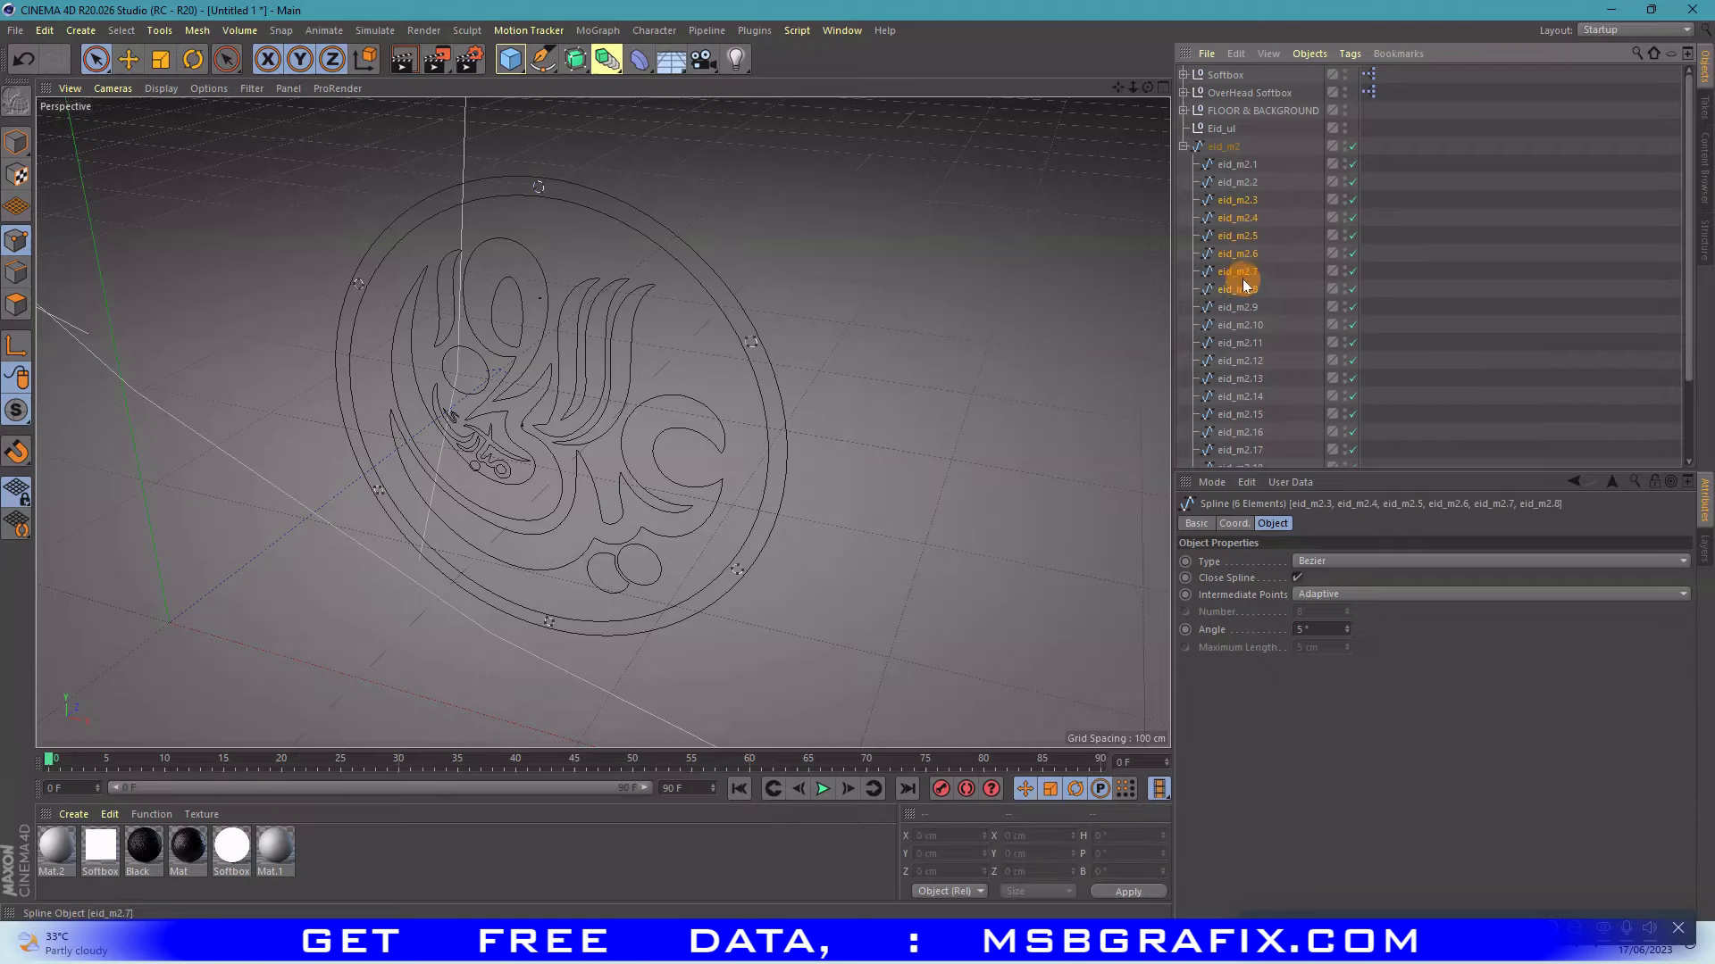
right_click(1243, 285)
click(1339, 665)
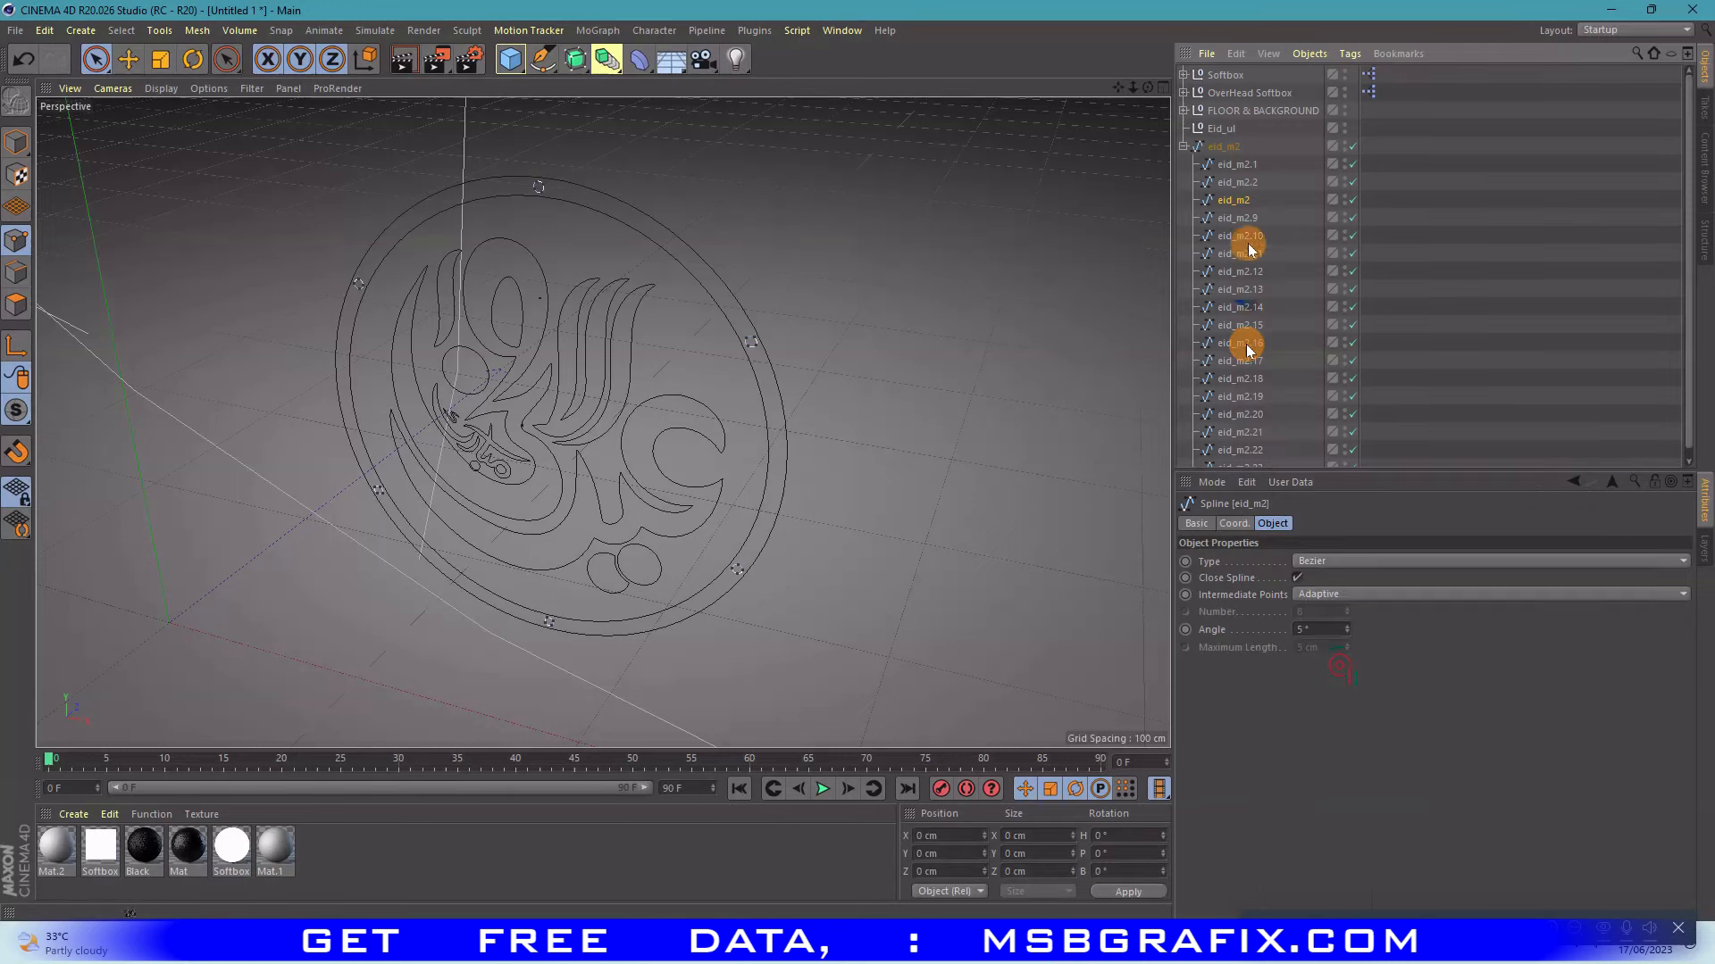
- Merge the calligraphy splines eid_m2.9 to eid_m2.23 into one spline, removing the originals
click(1248, 221)
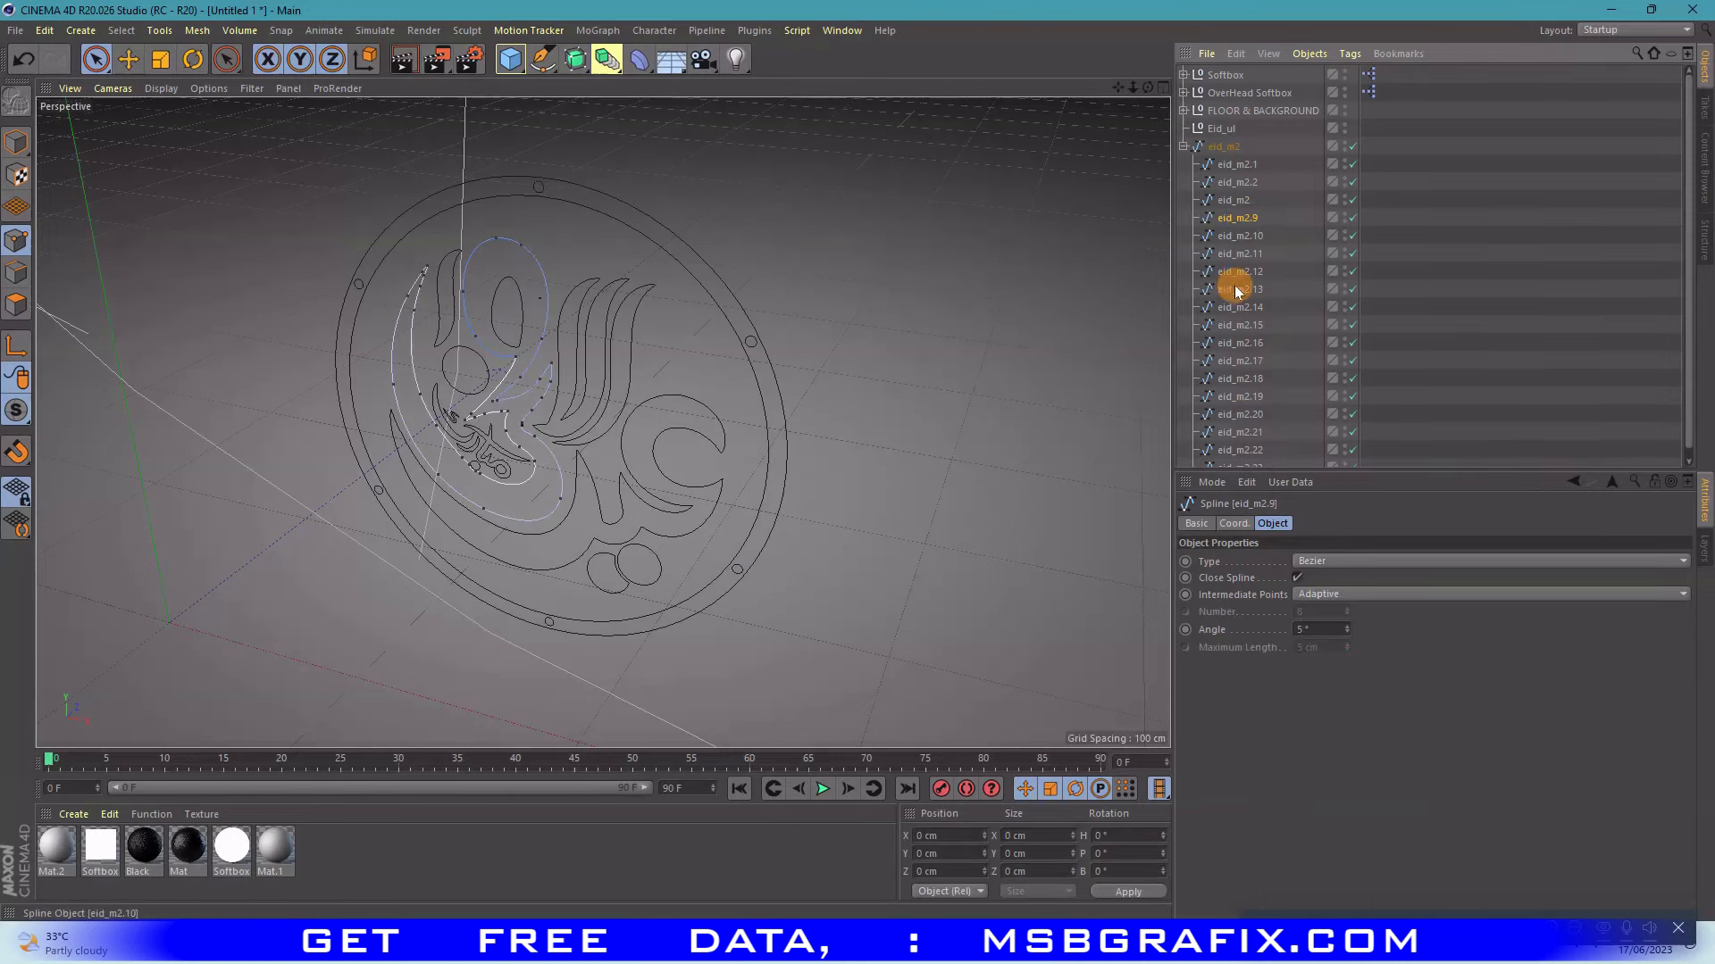
scroll(1250, 460, down, 1)
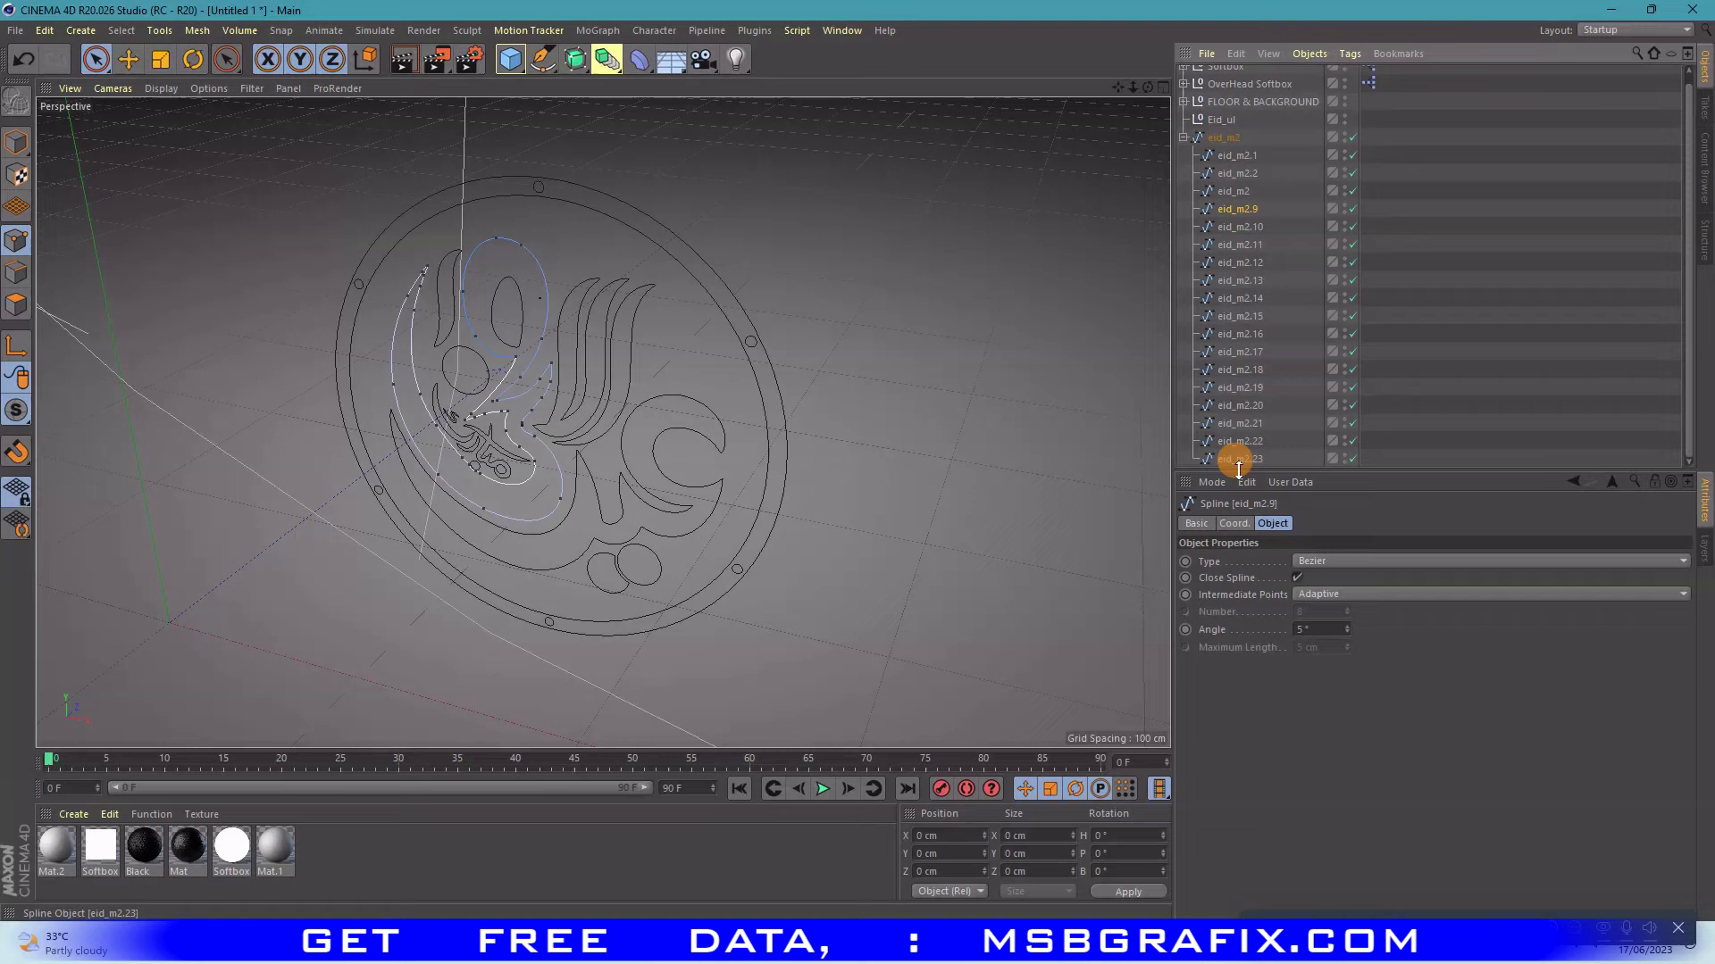
shift+click(1237, 461)
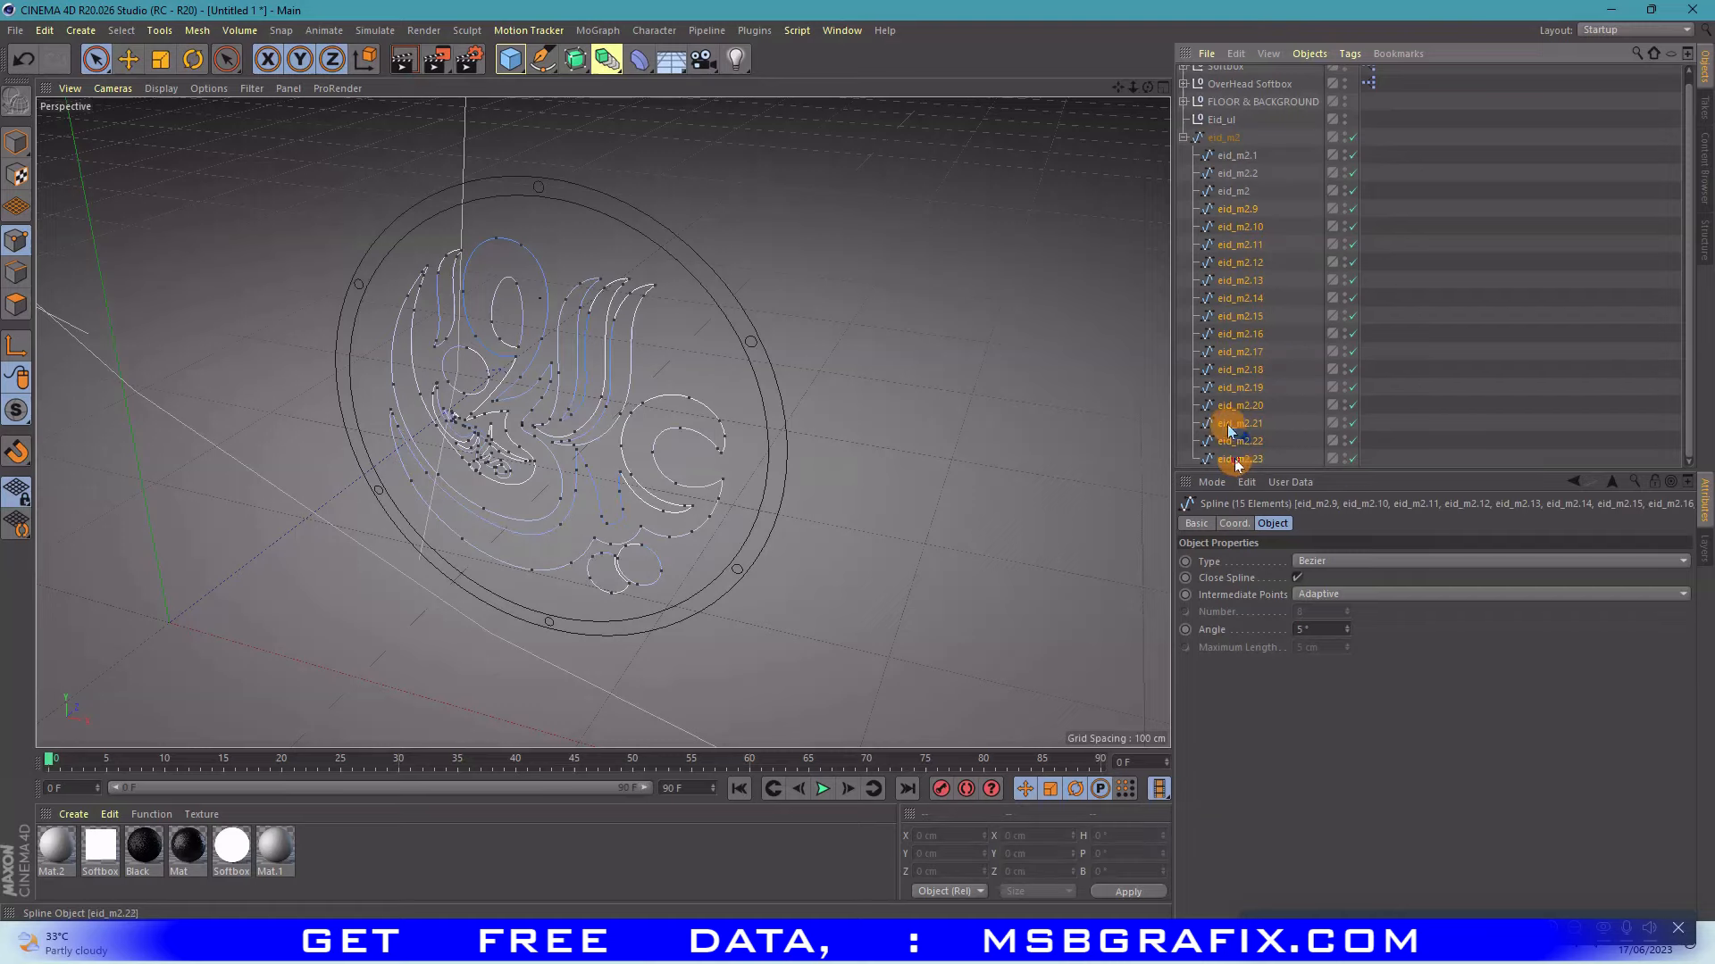
right_click(1224, 286)
click(1300, 667)
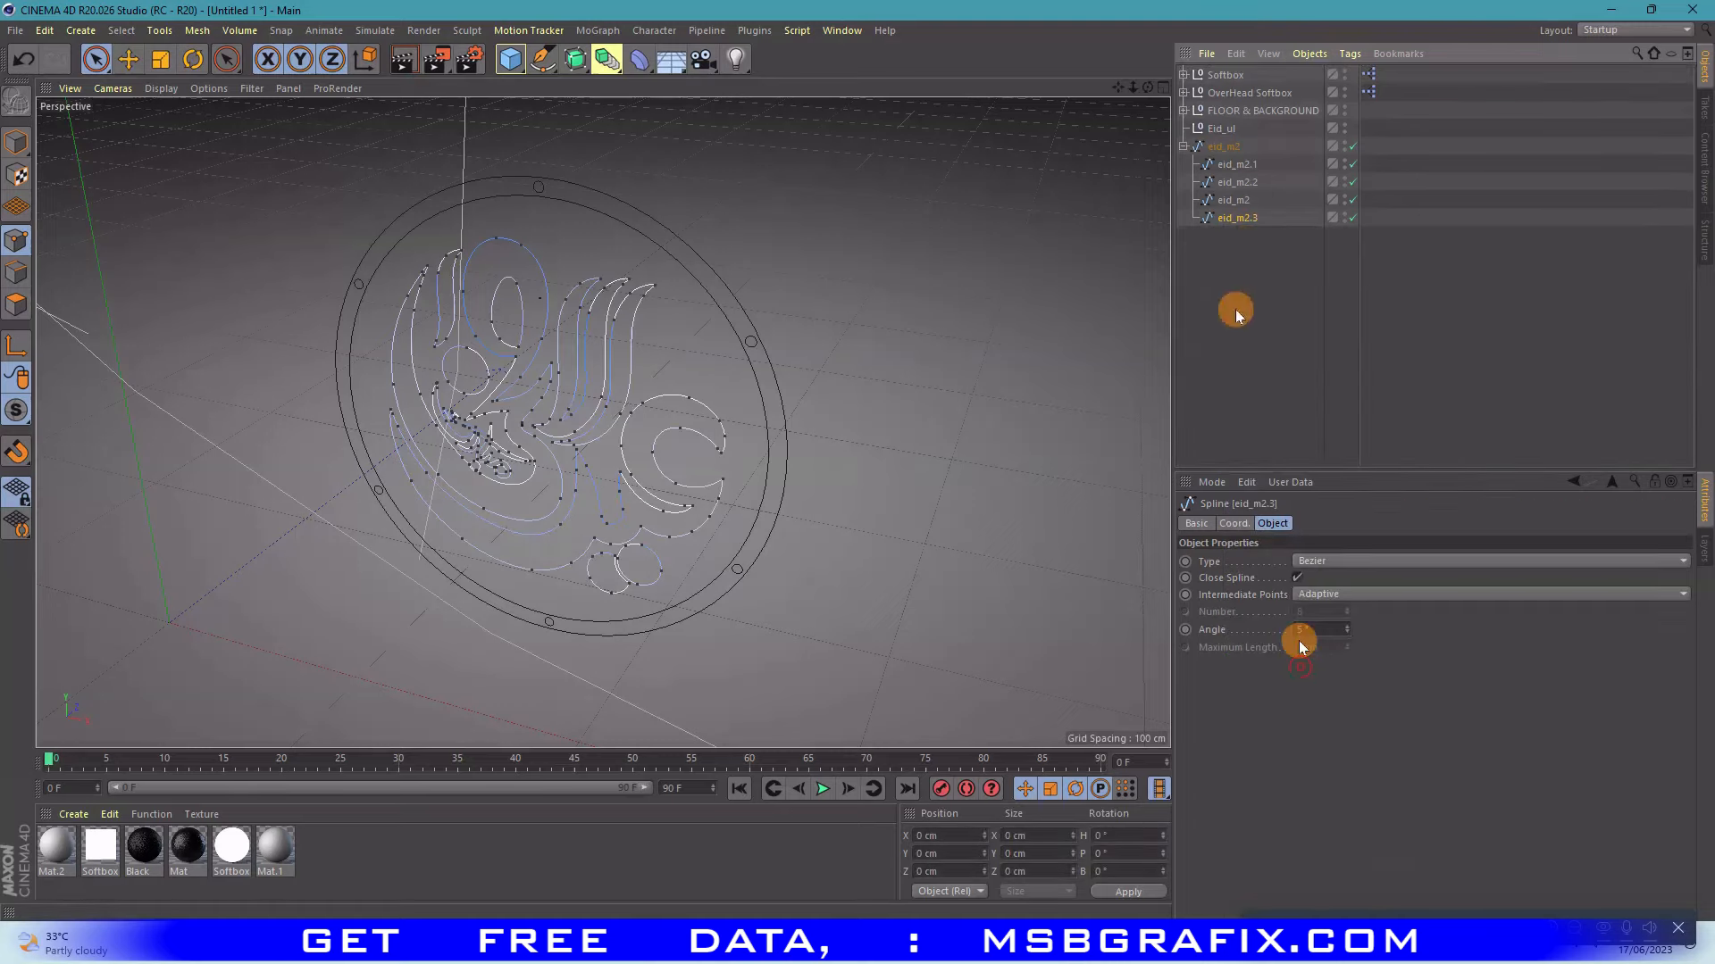
click(1235, 311)
click(1242, 216)
click(1238, 299)
- Take the two ring outlines, the merged circles and the merged calligraphy out of the eid_m2 parent, and delete the empty parent
click(1236, 168)
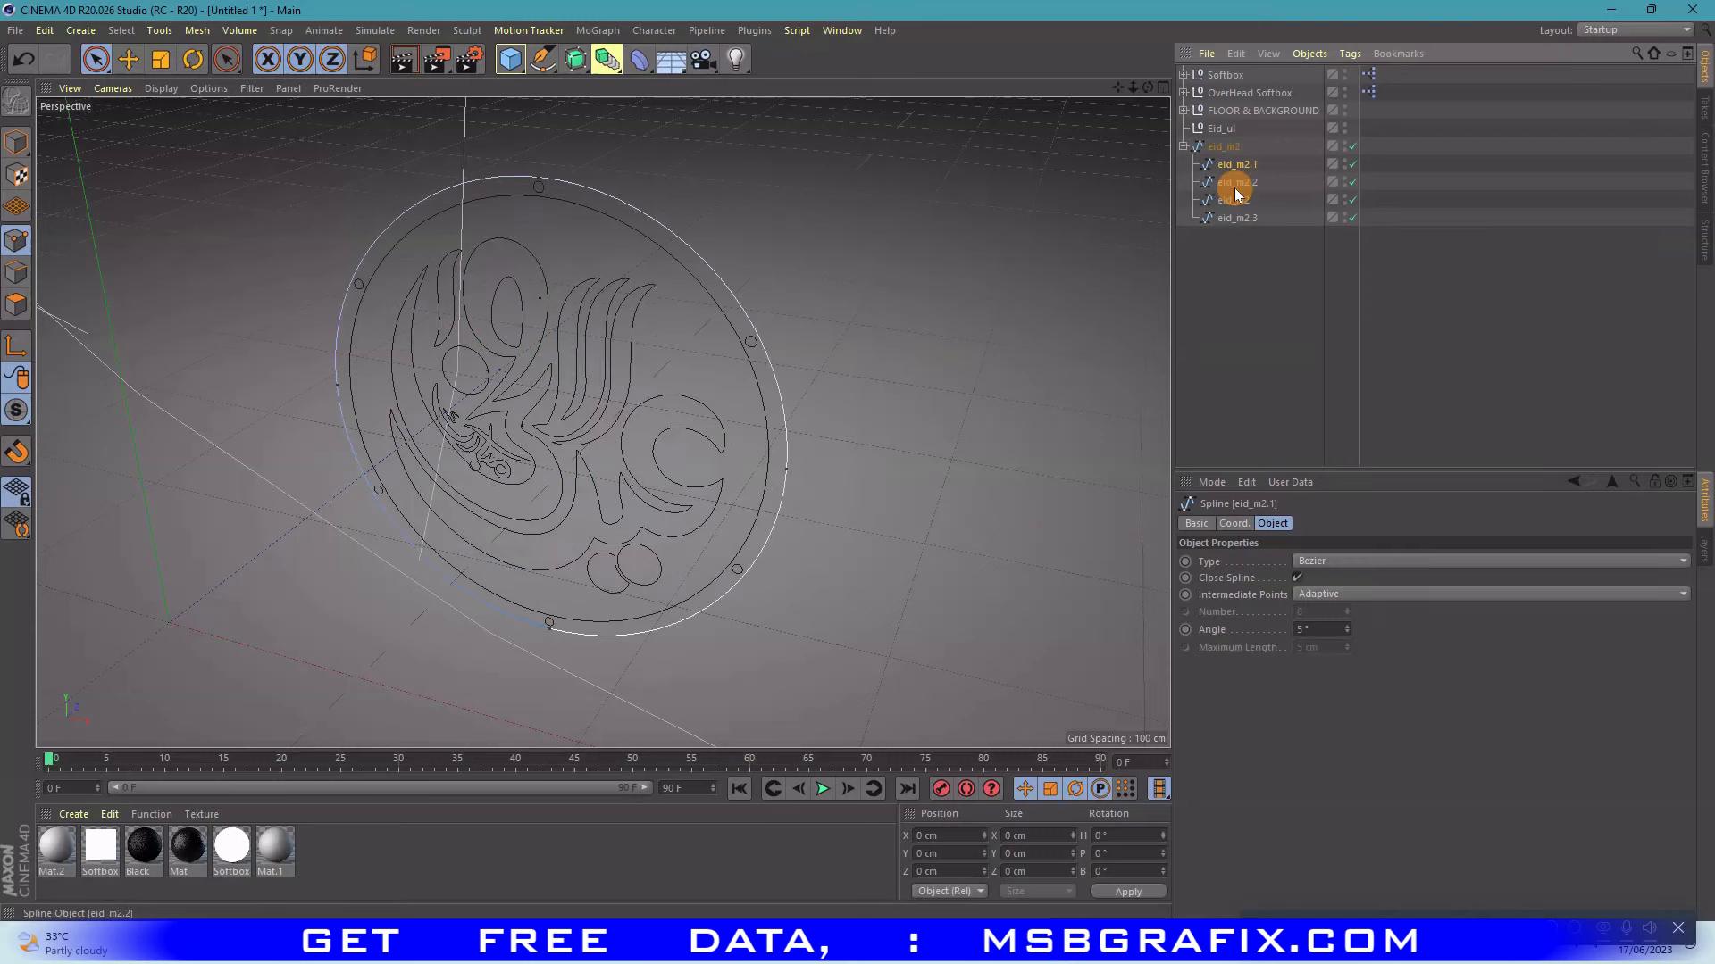
key(Down)
key(Down)
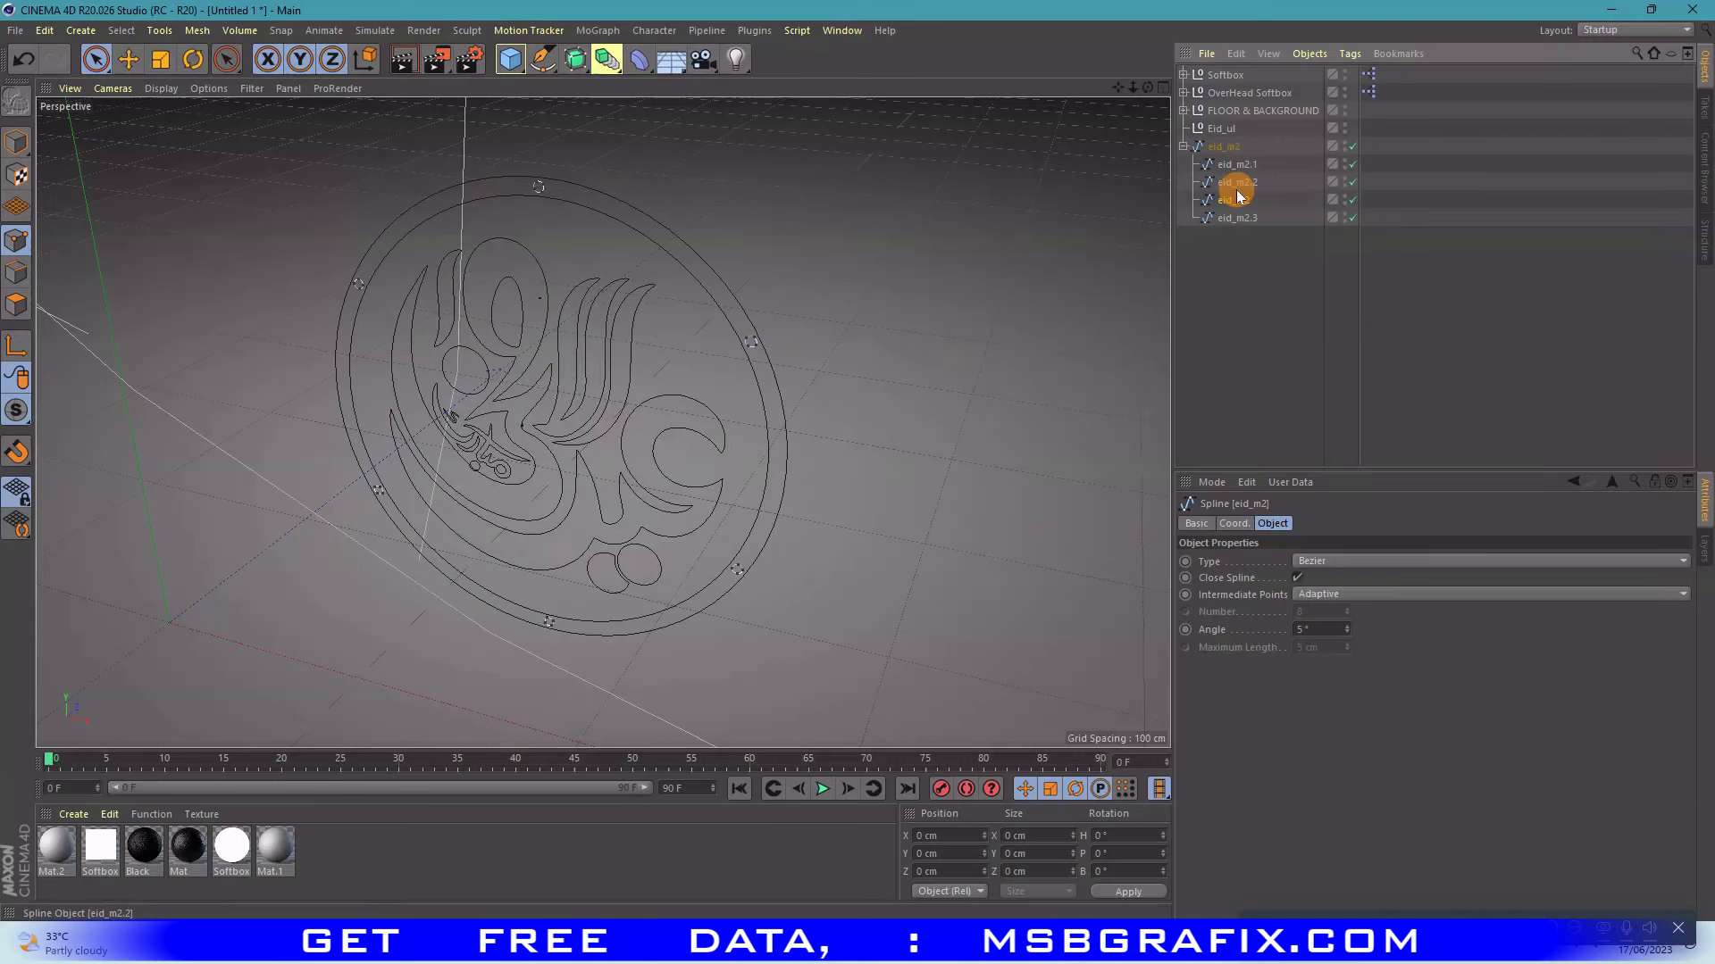
click(1239, 217)
shift+click(1245, 165)
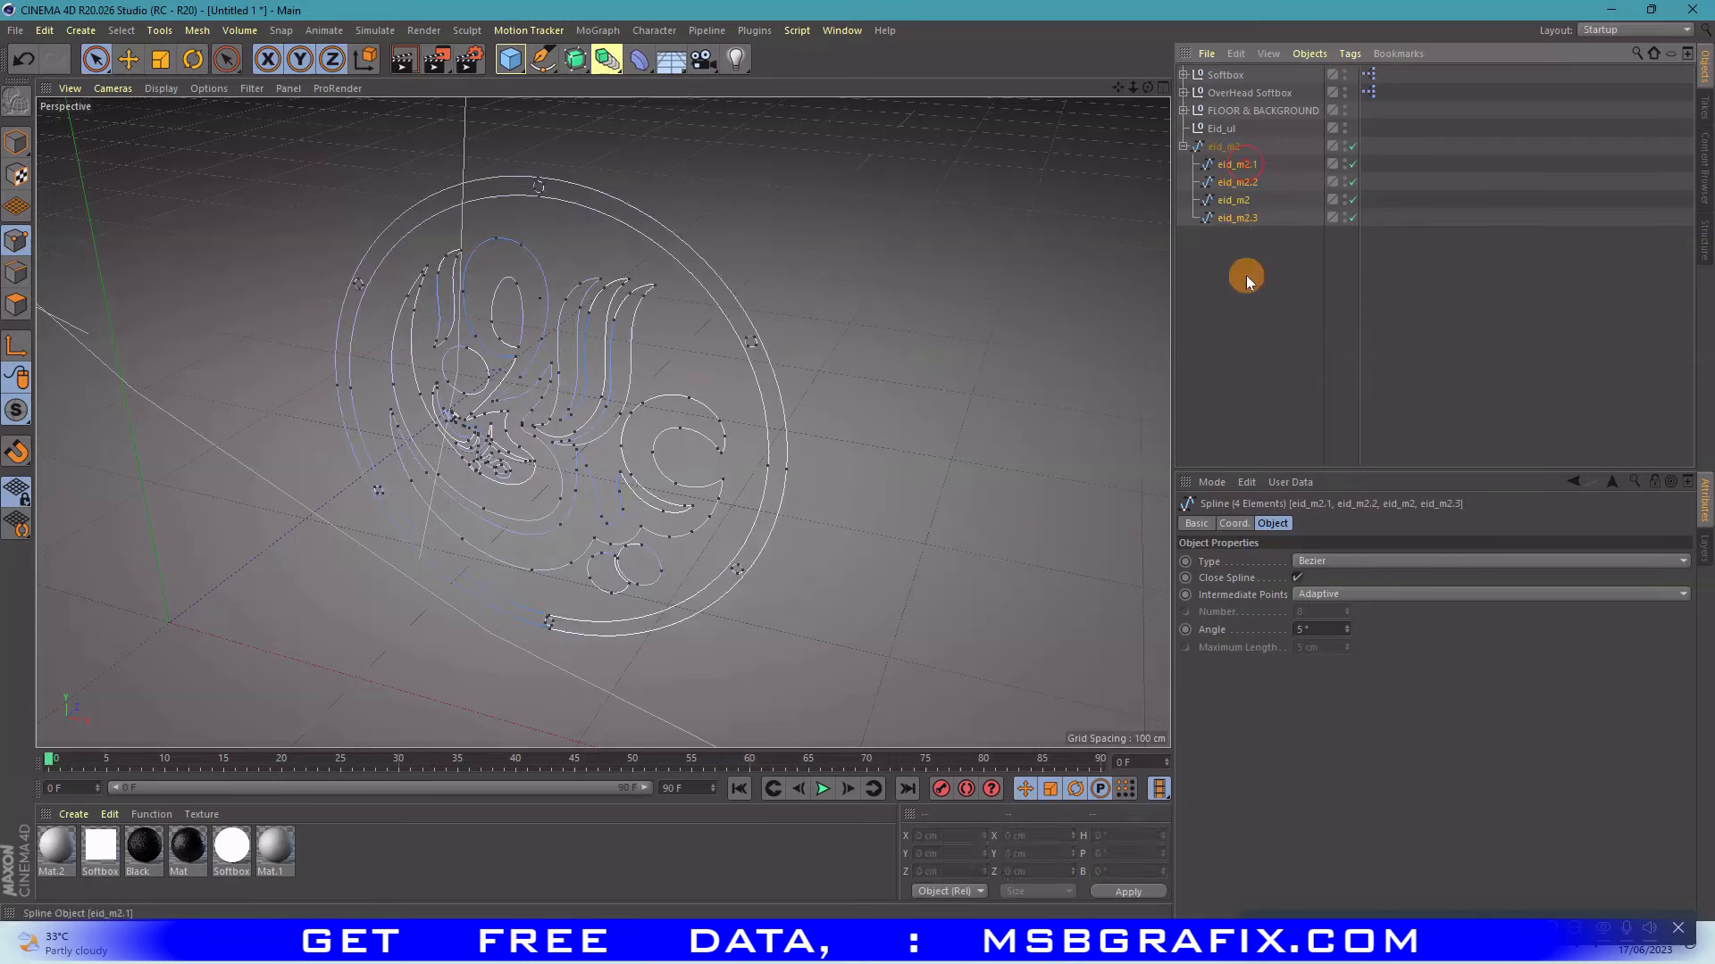
click(1246, 272)
drag(1247, 243, 1221, 163)
click(1220, 150)
key(Delete)
drag(1249, 241, 1221, 145)
- Extrude each of the four splines with its own Extrude object and set their Z movement to 10 cm
drag(581, 62, 750, 85)
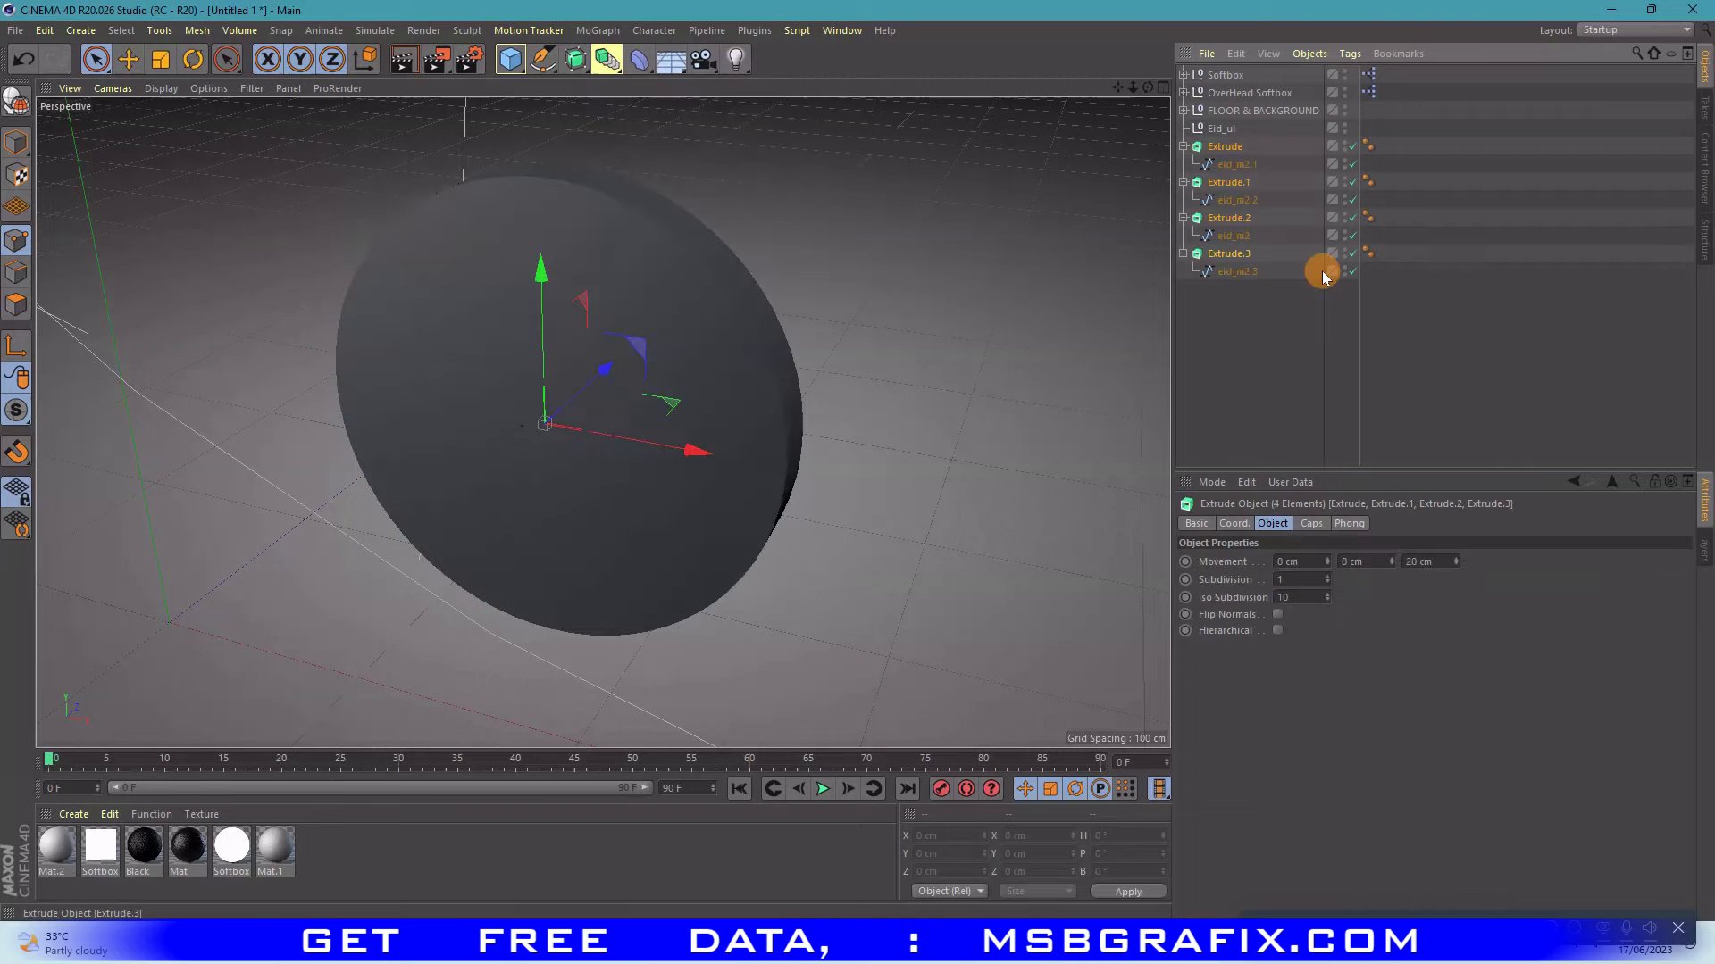
drag(1418, 560, 1360, 552)
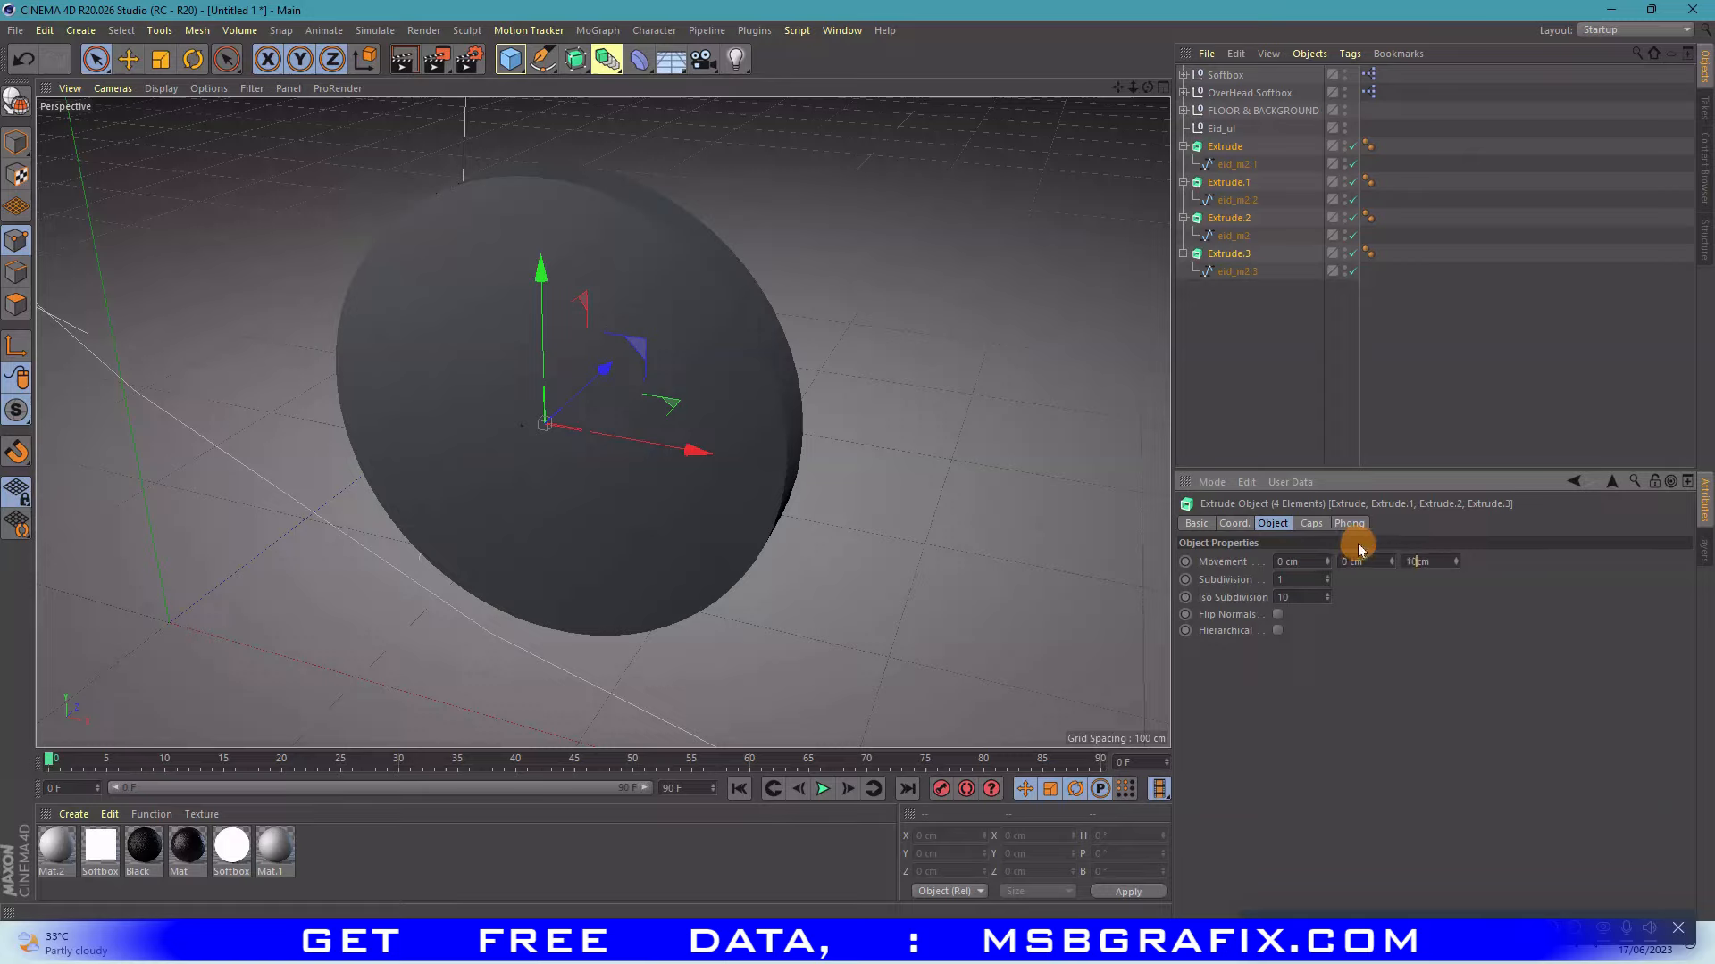
click(1295, 317)
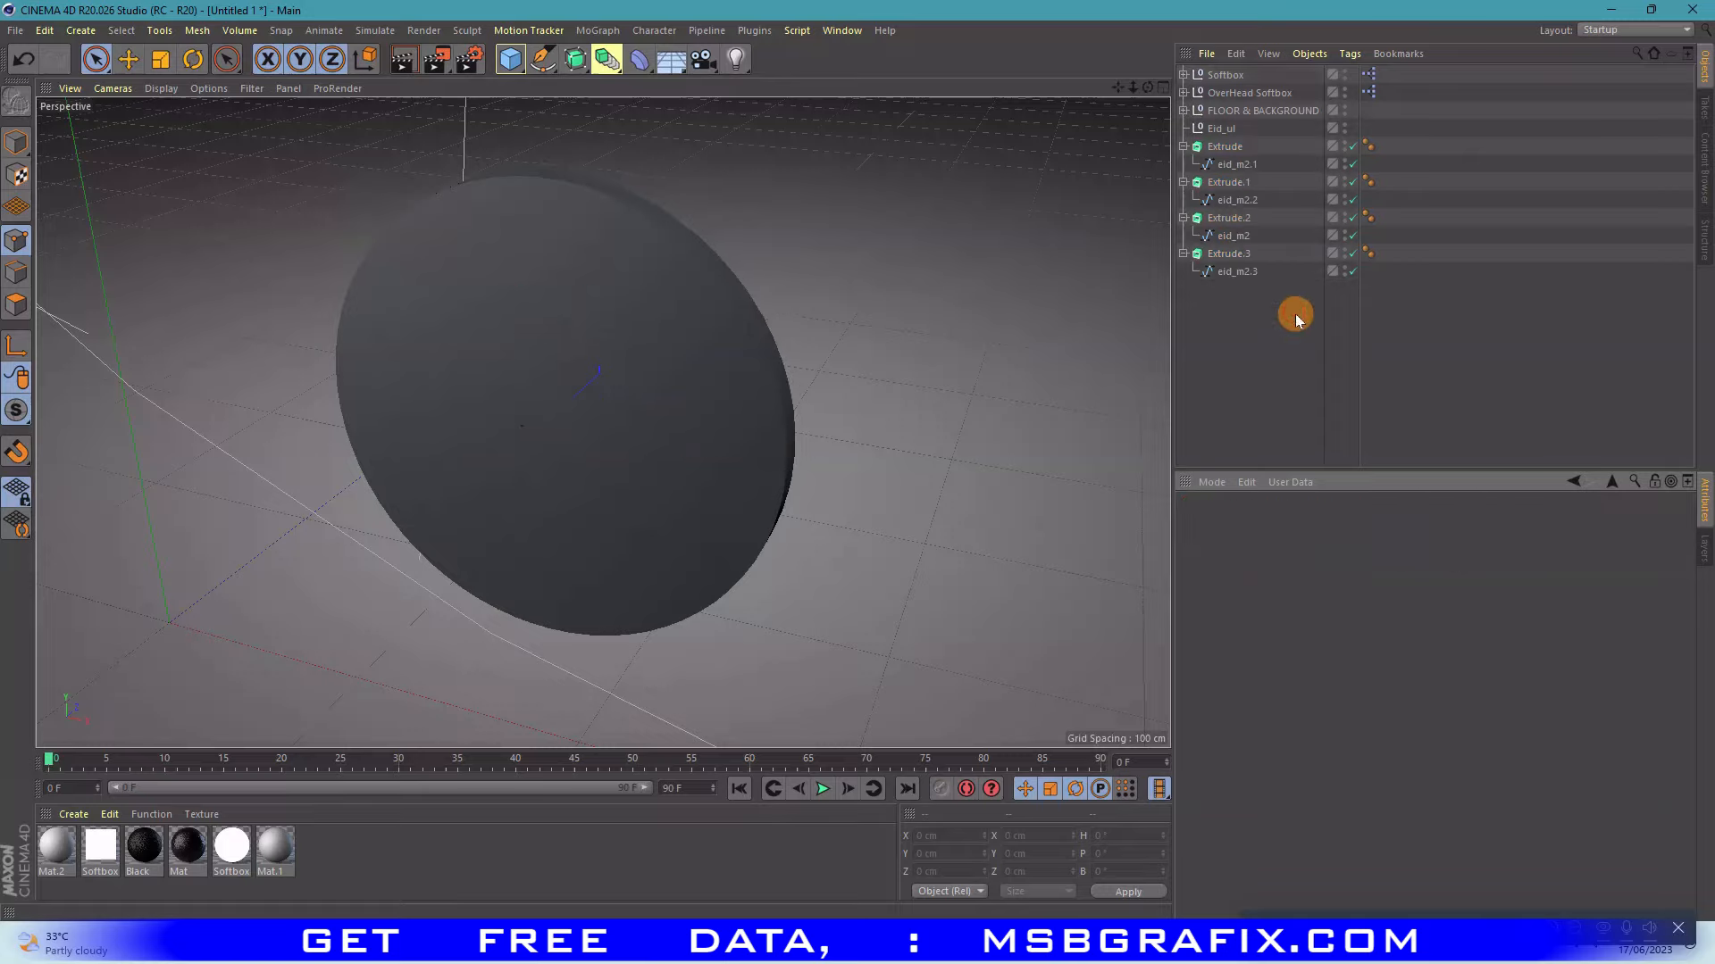
- Move the inner ring's extrusion, Extrude.1, slightly forward along Z so it stands in front of the outer disc
click(127, 59)
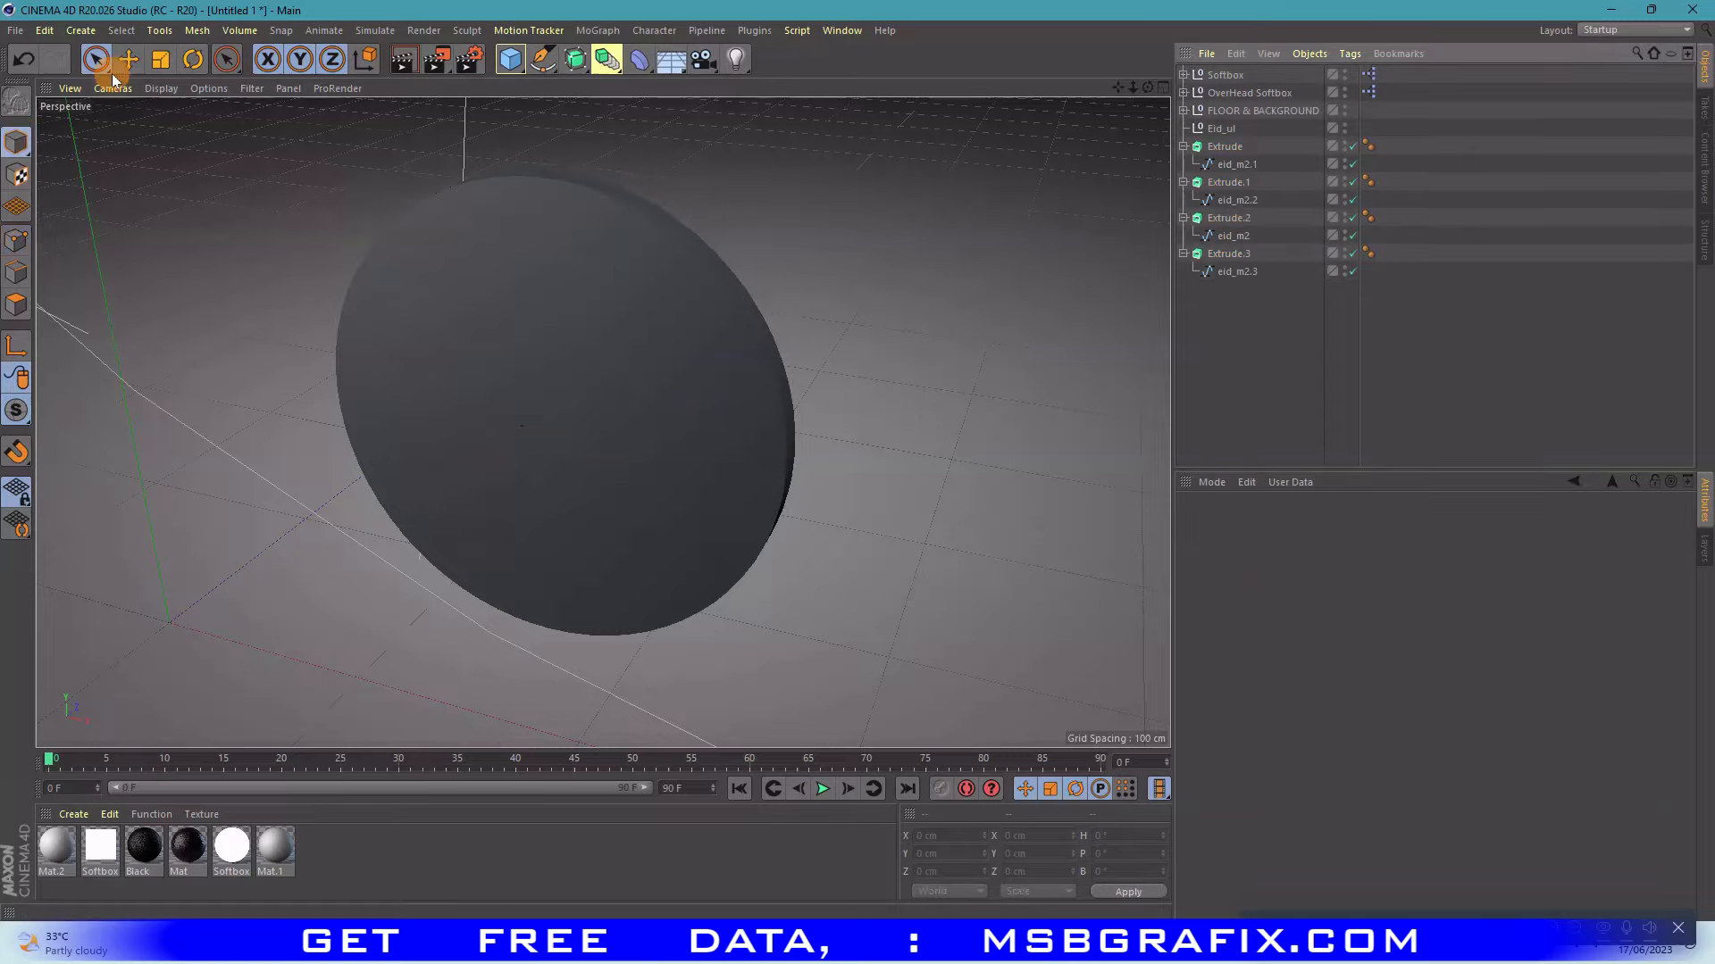
click(624, 383)
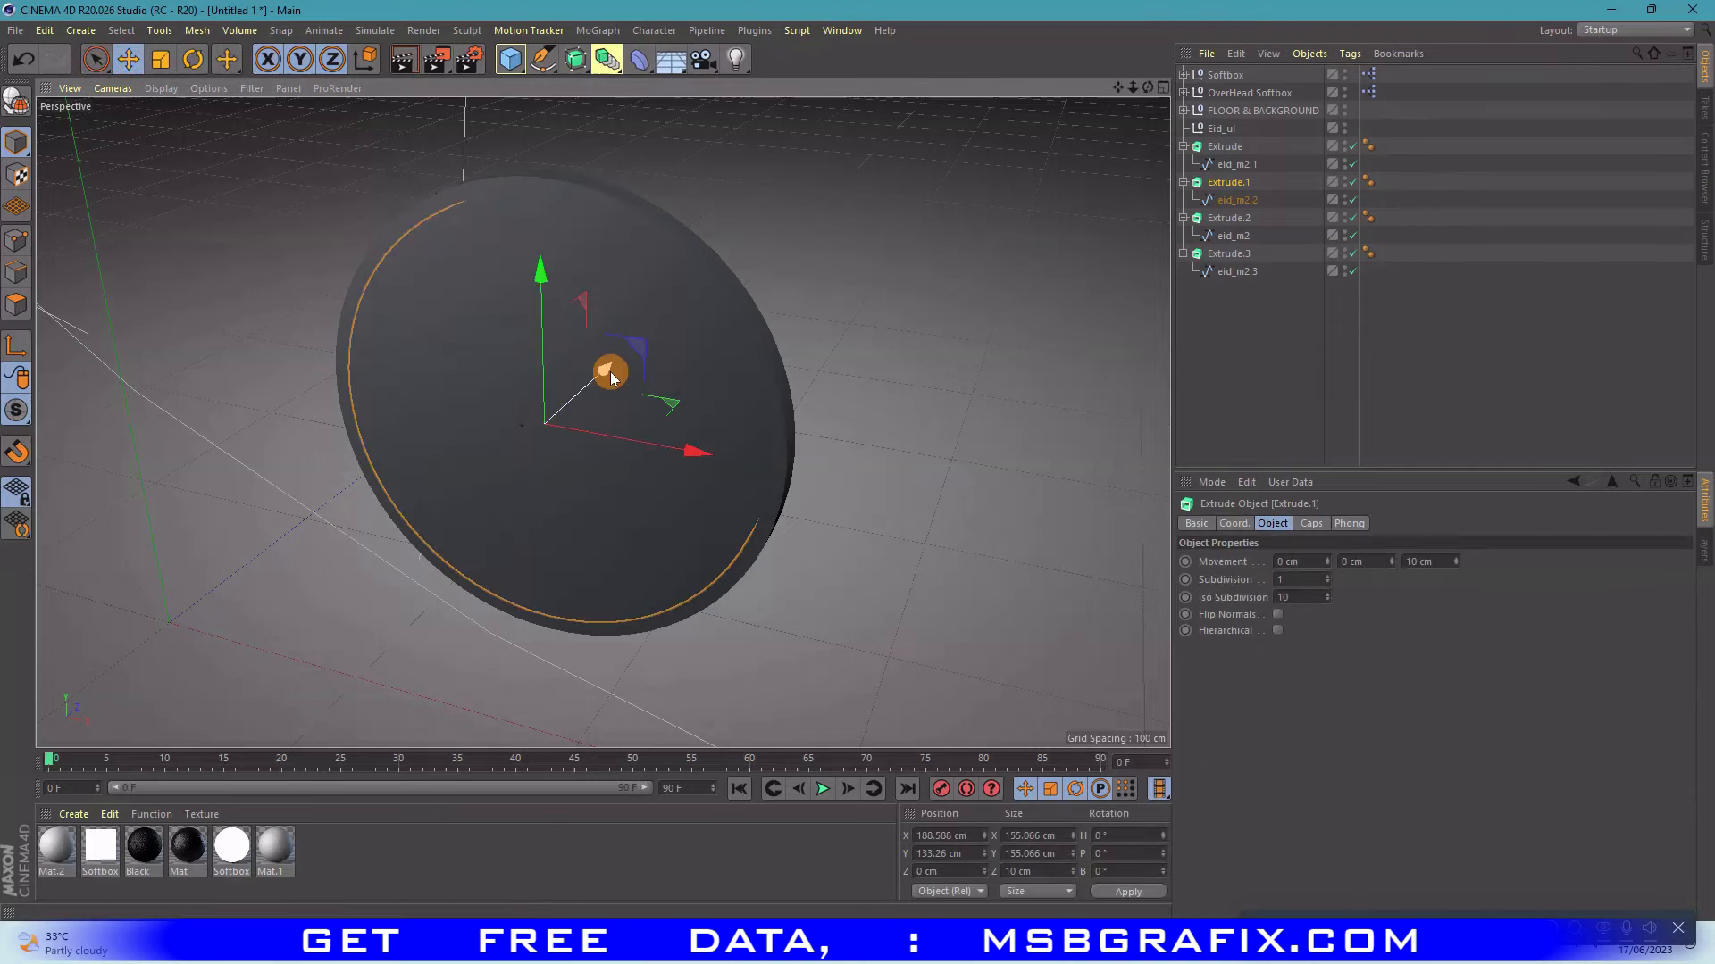
drag(613, 372, 604, 382)
click(1252, 359)
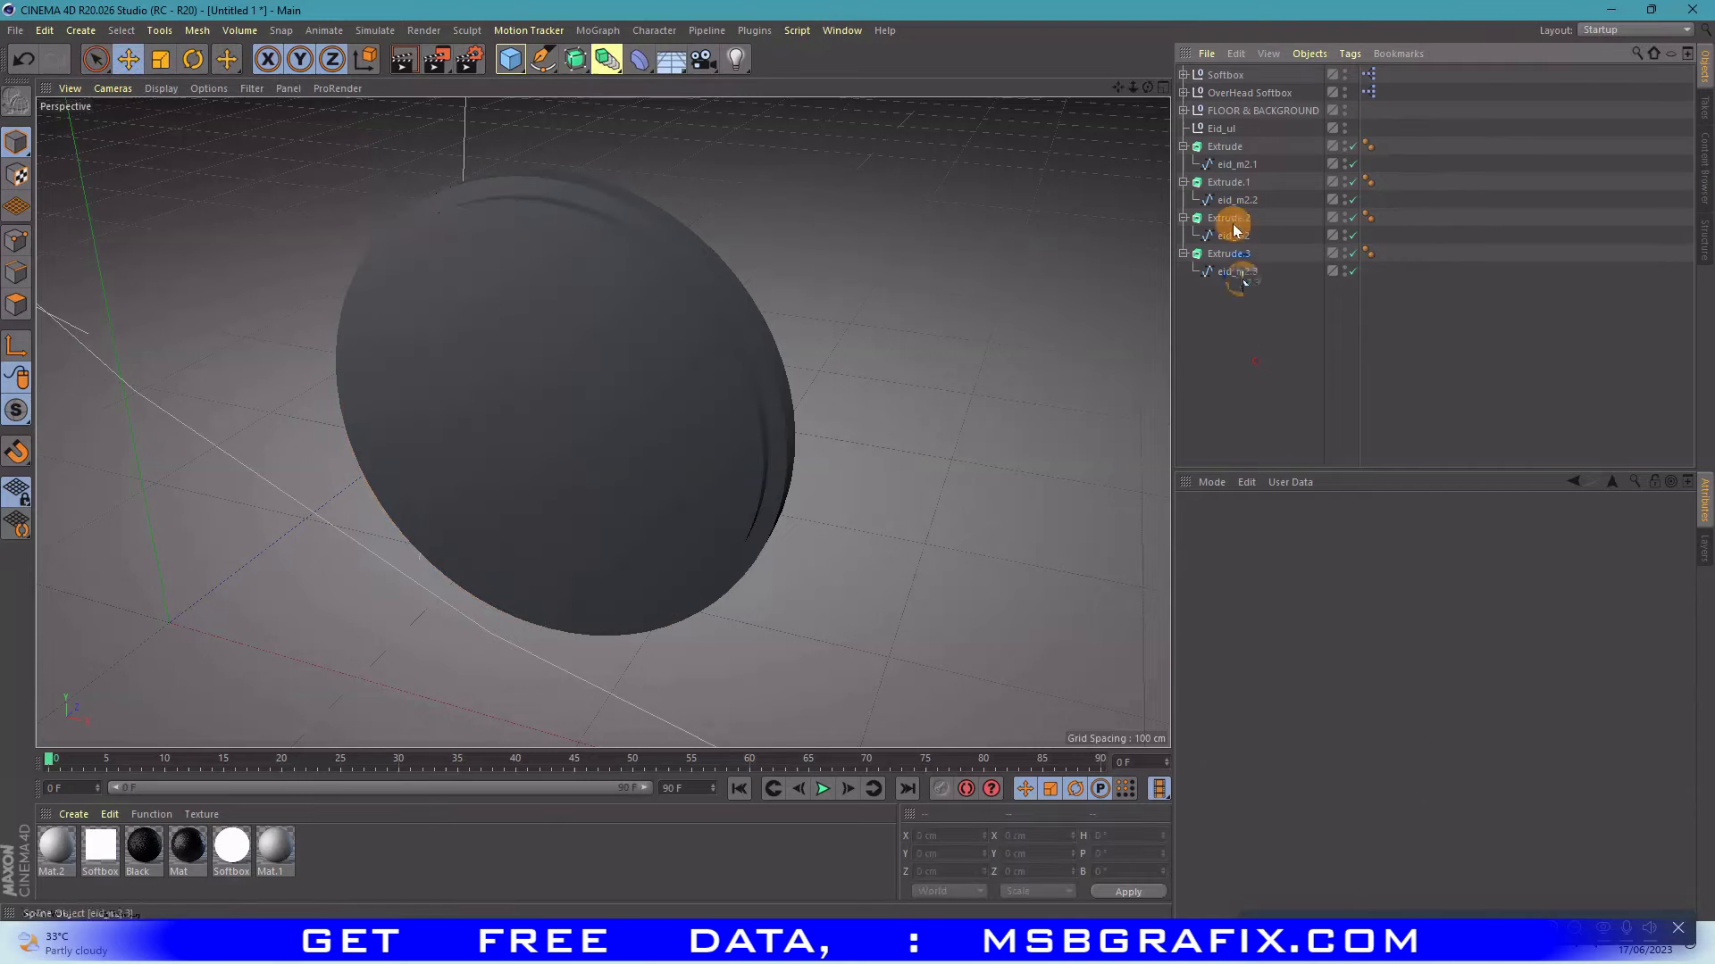
drag(1245, 290, 1225, 184)
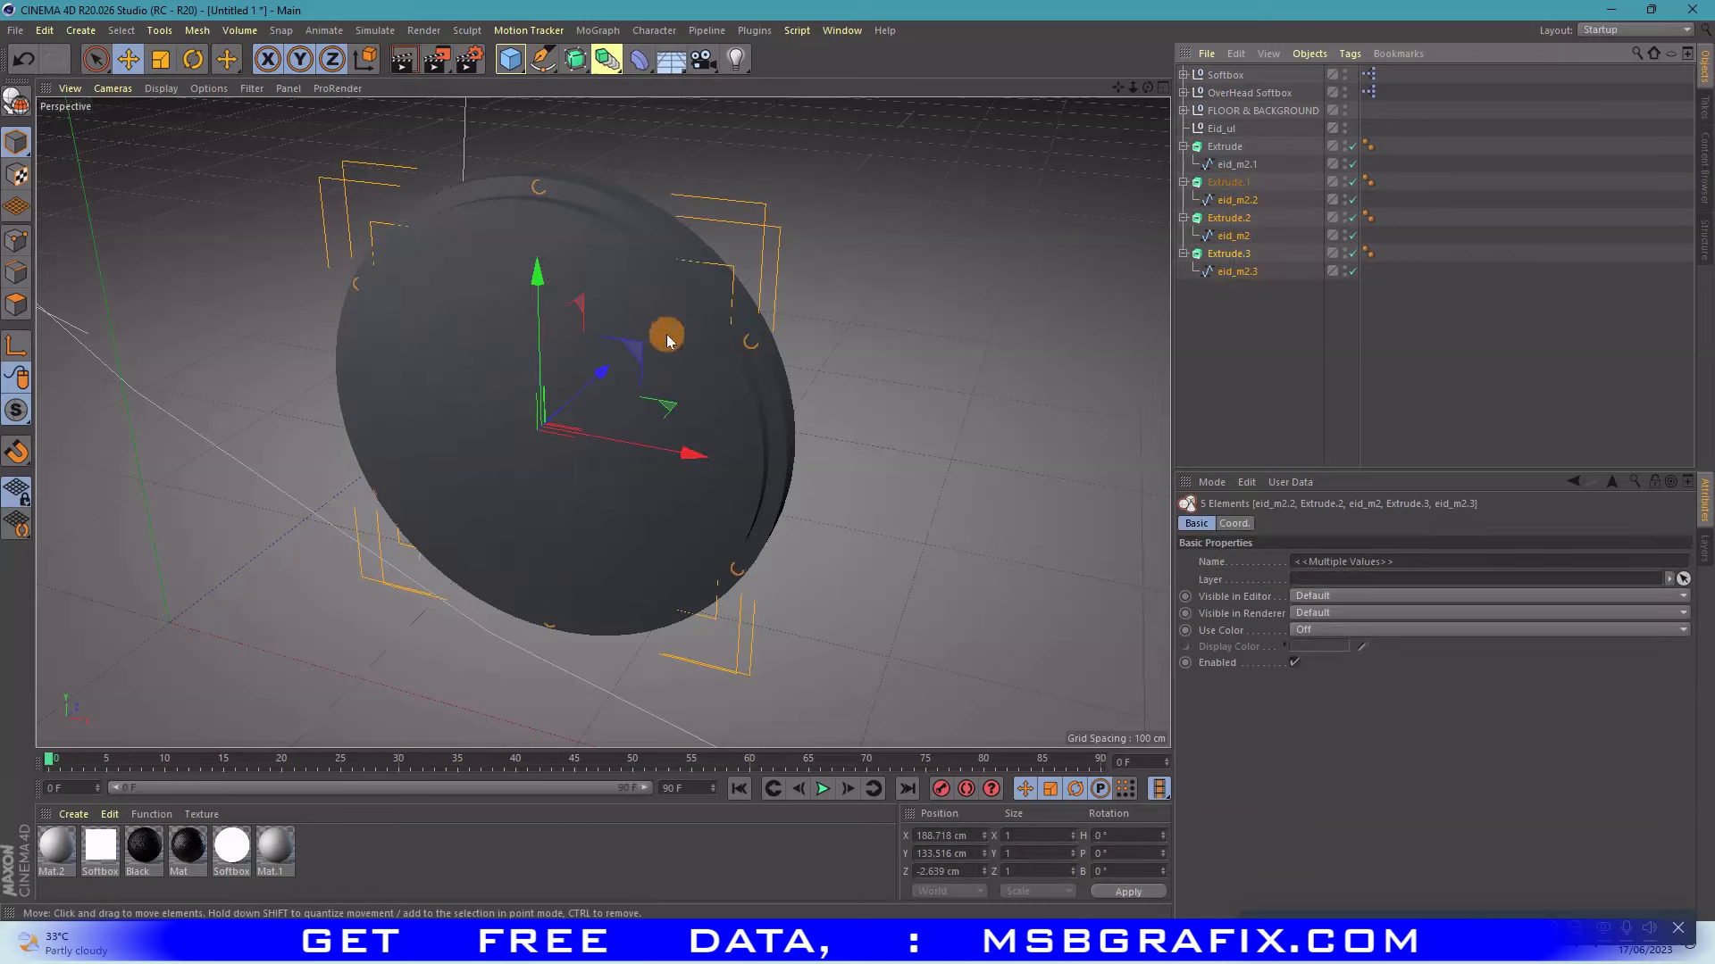
click(1290, 368)
- Move the calligraphy extrusion, Extrude.3, forward along Z to about -7.2 cm
click(1229, 258)
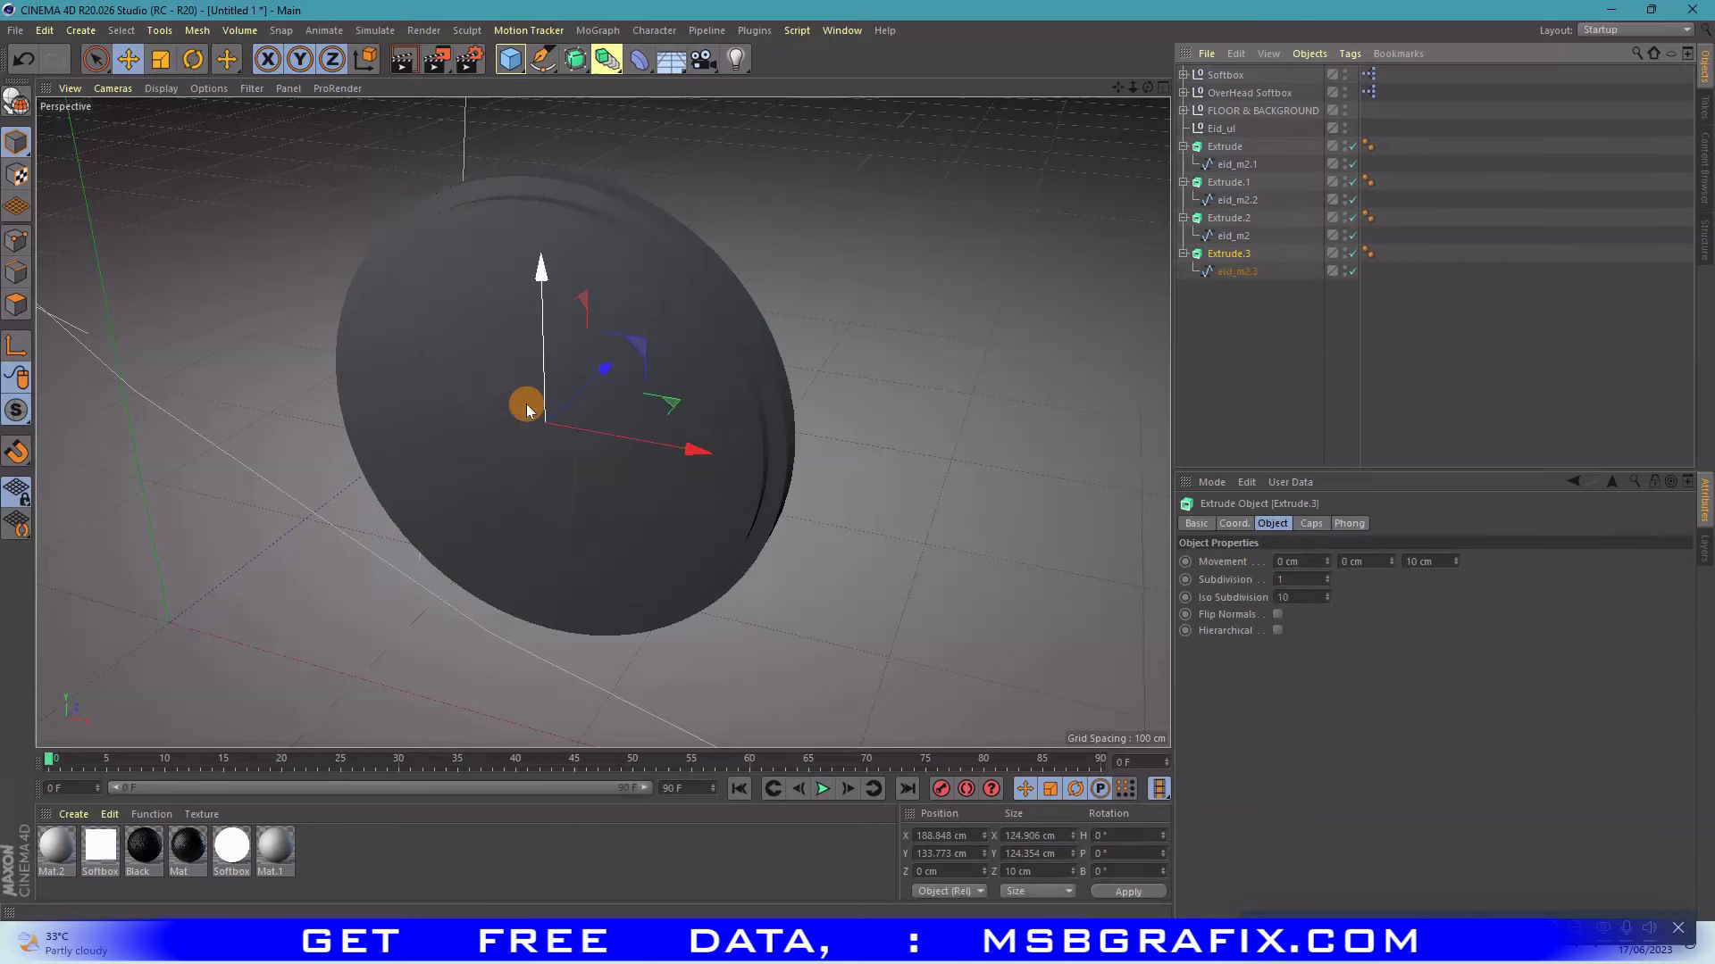
drag(606, 365, 606, 377)
click(1261, 528)
click(1208, 339)
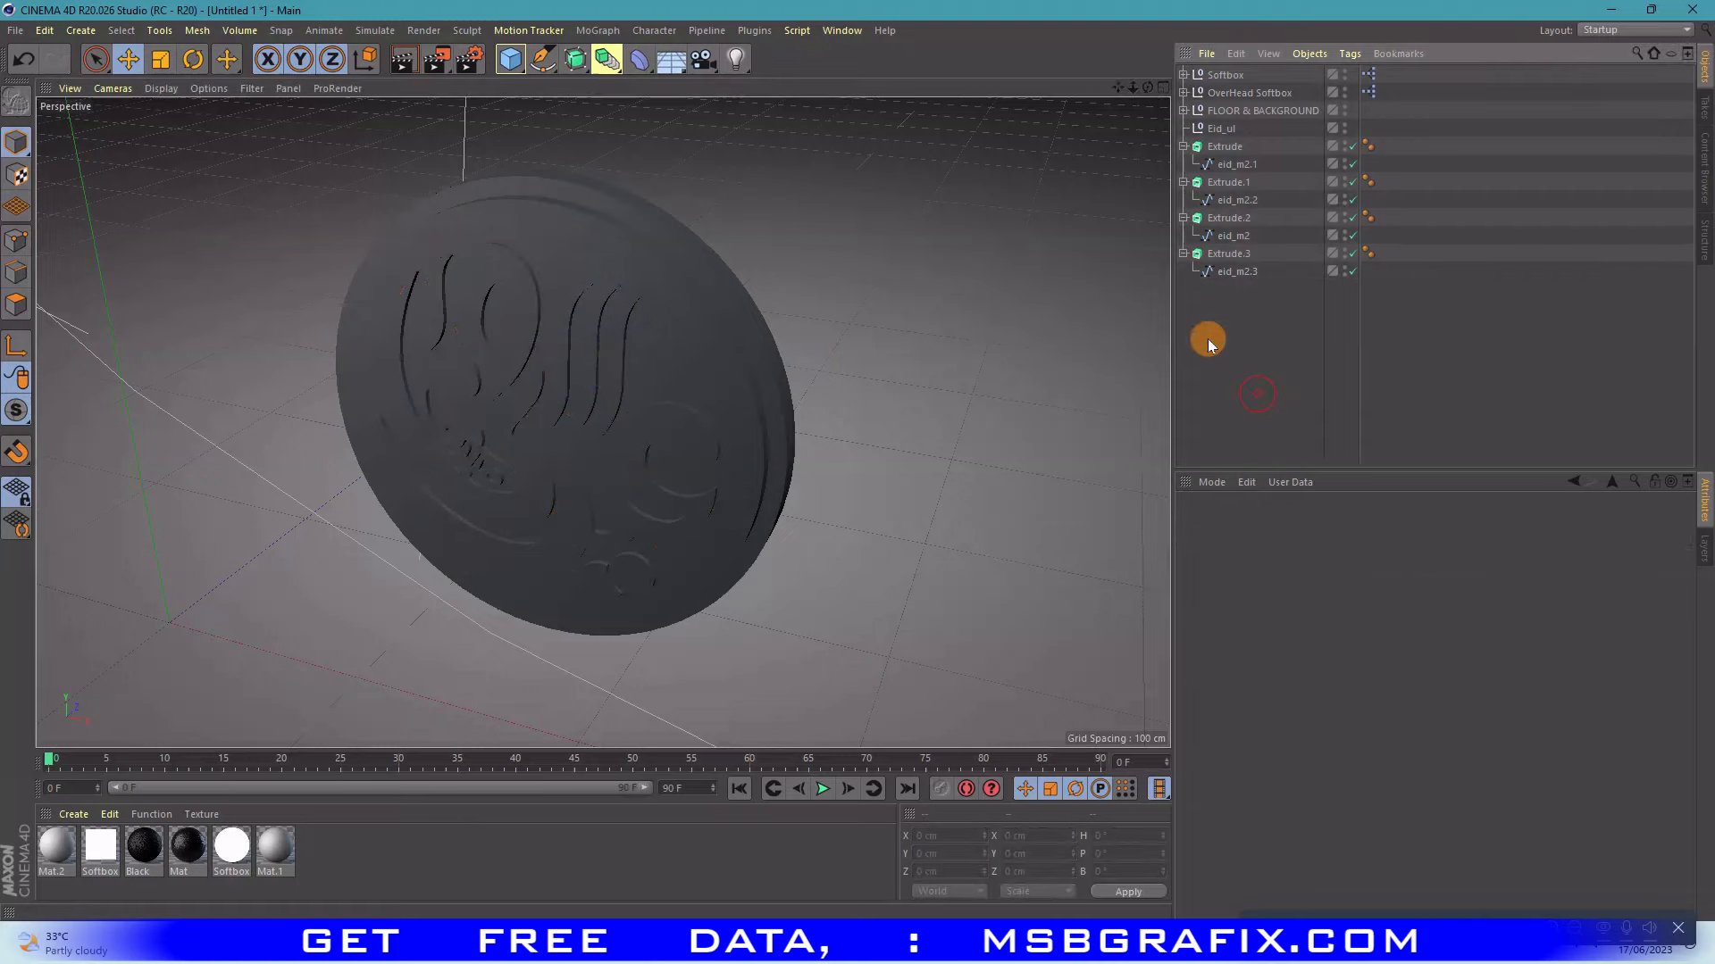
- Move the inner ring's spline, eid_m2.2, back along Z by about 1.7 cm
drag(1147, 87, 1139, 89)
drag(603, 421, 1154, 103)
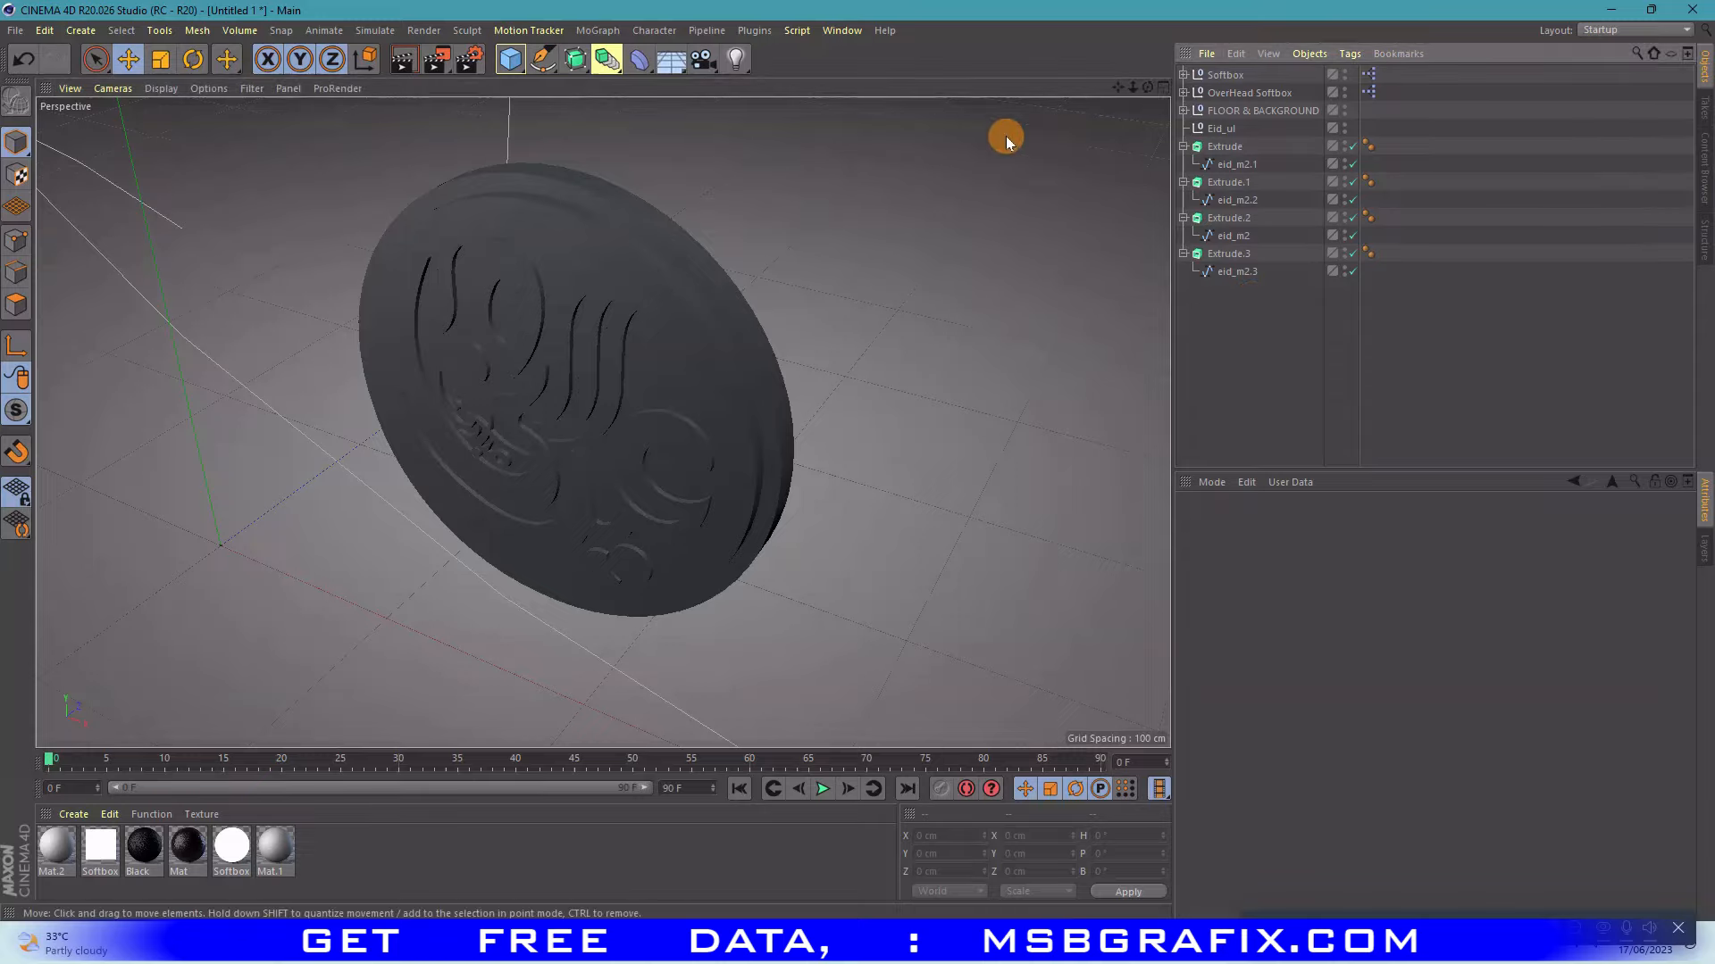
drag(1147, 87, 1127, 109)
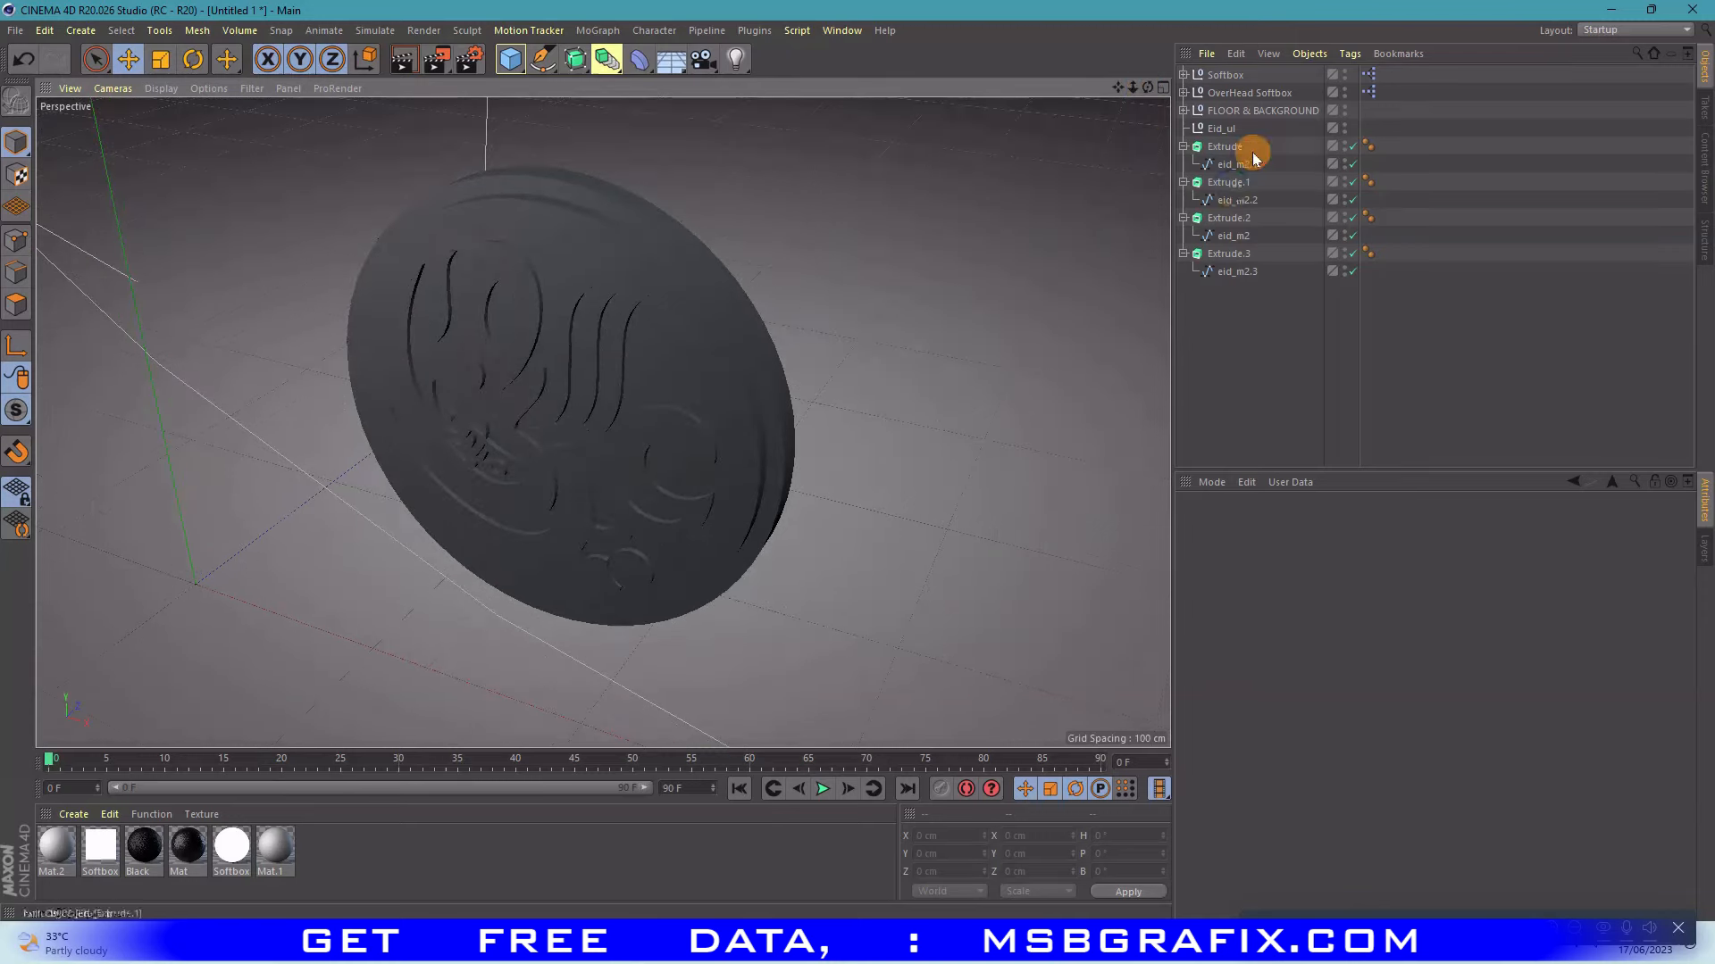
click(1235, 200)
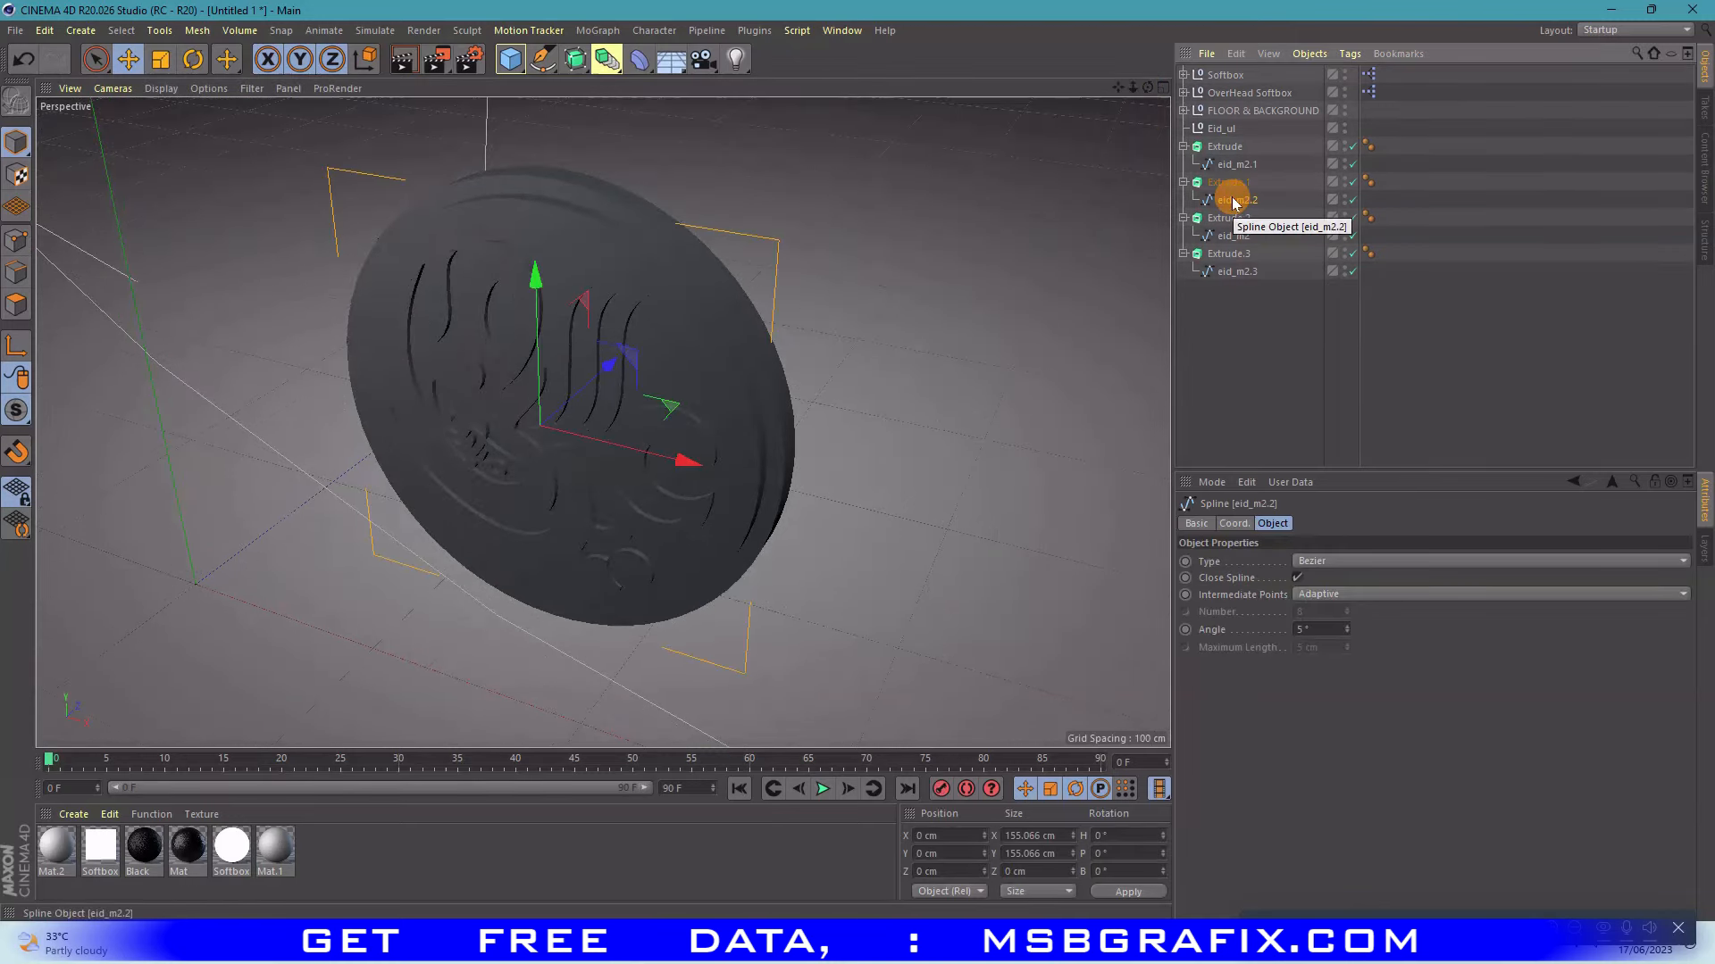
drag(616, 345, 601, 363)
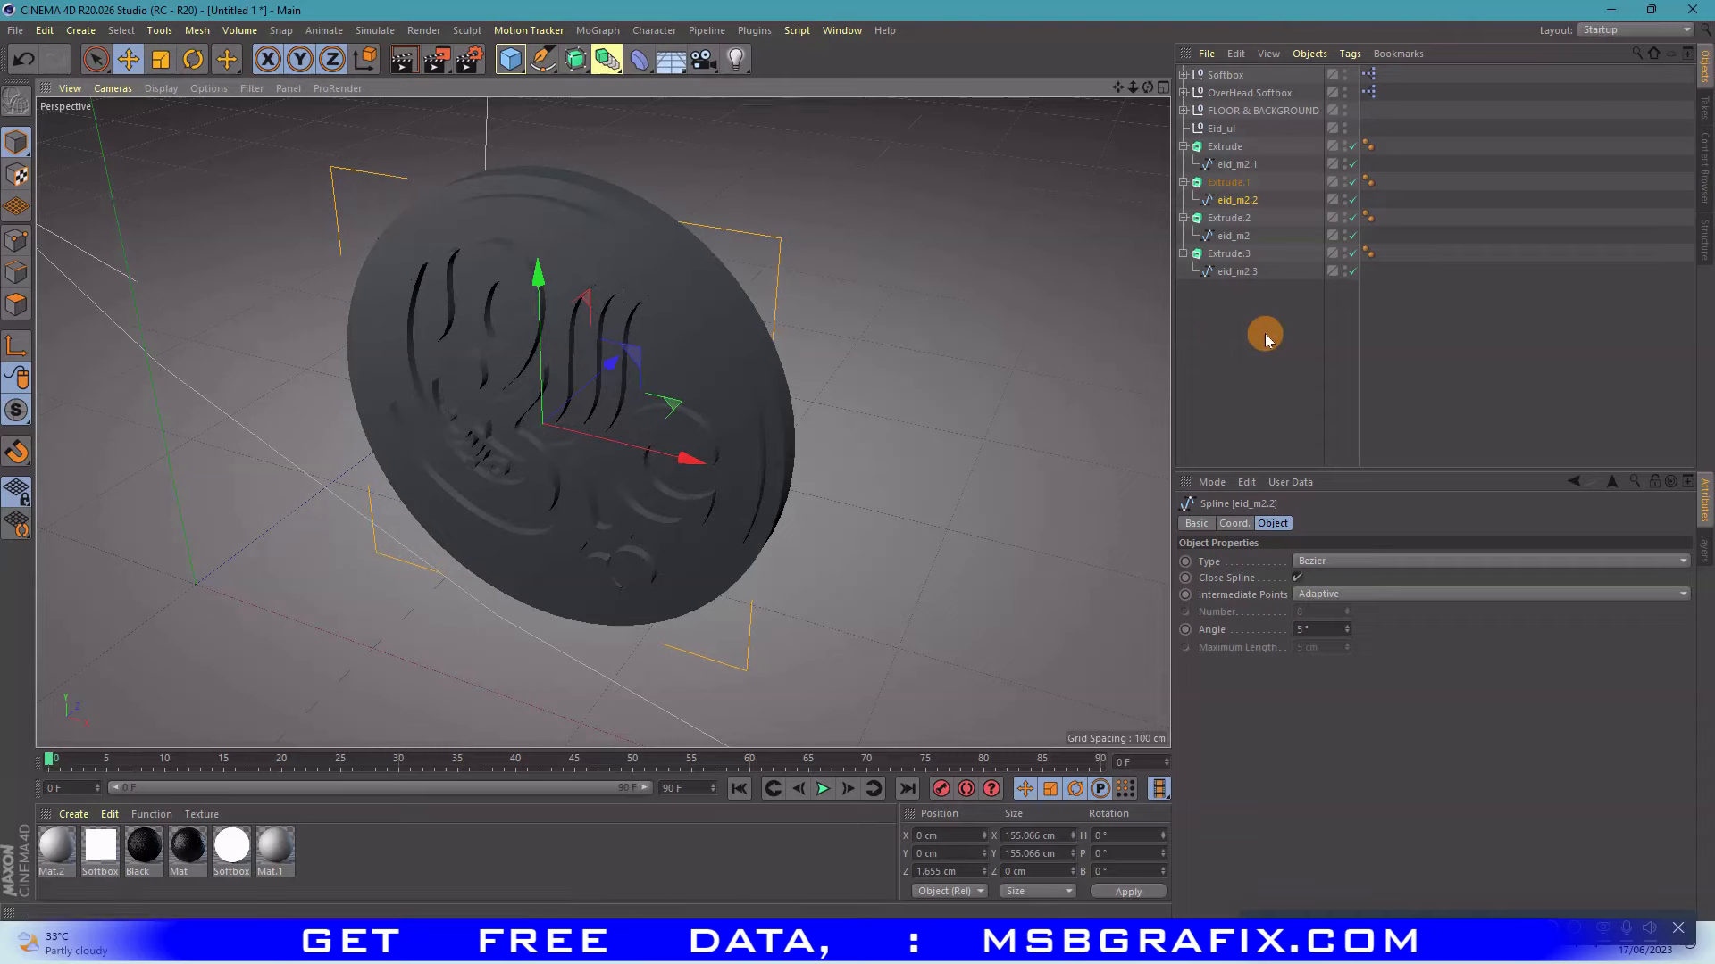
- Move the small circles' extrusion, Extrude.2, forward along Z to about -2.7 cm
click(1224, 148)
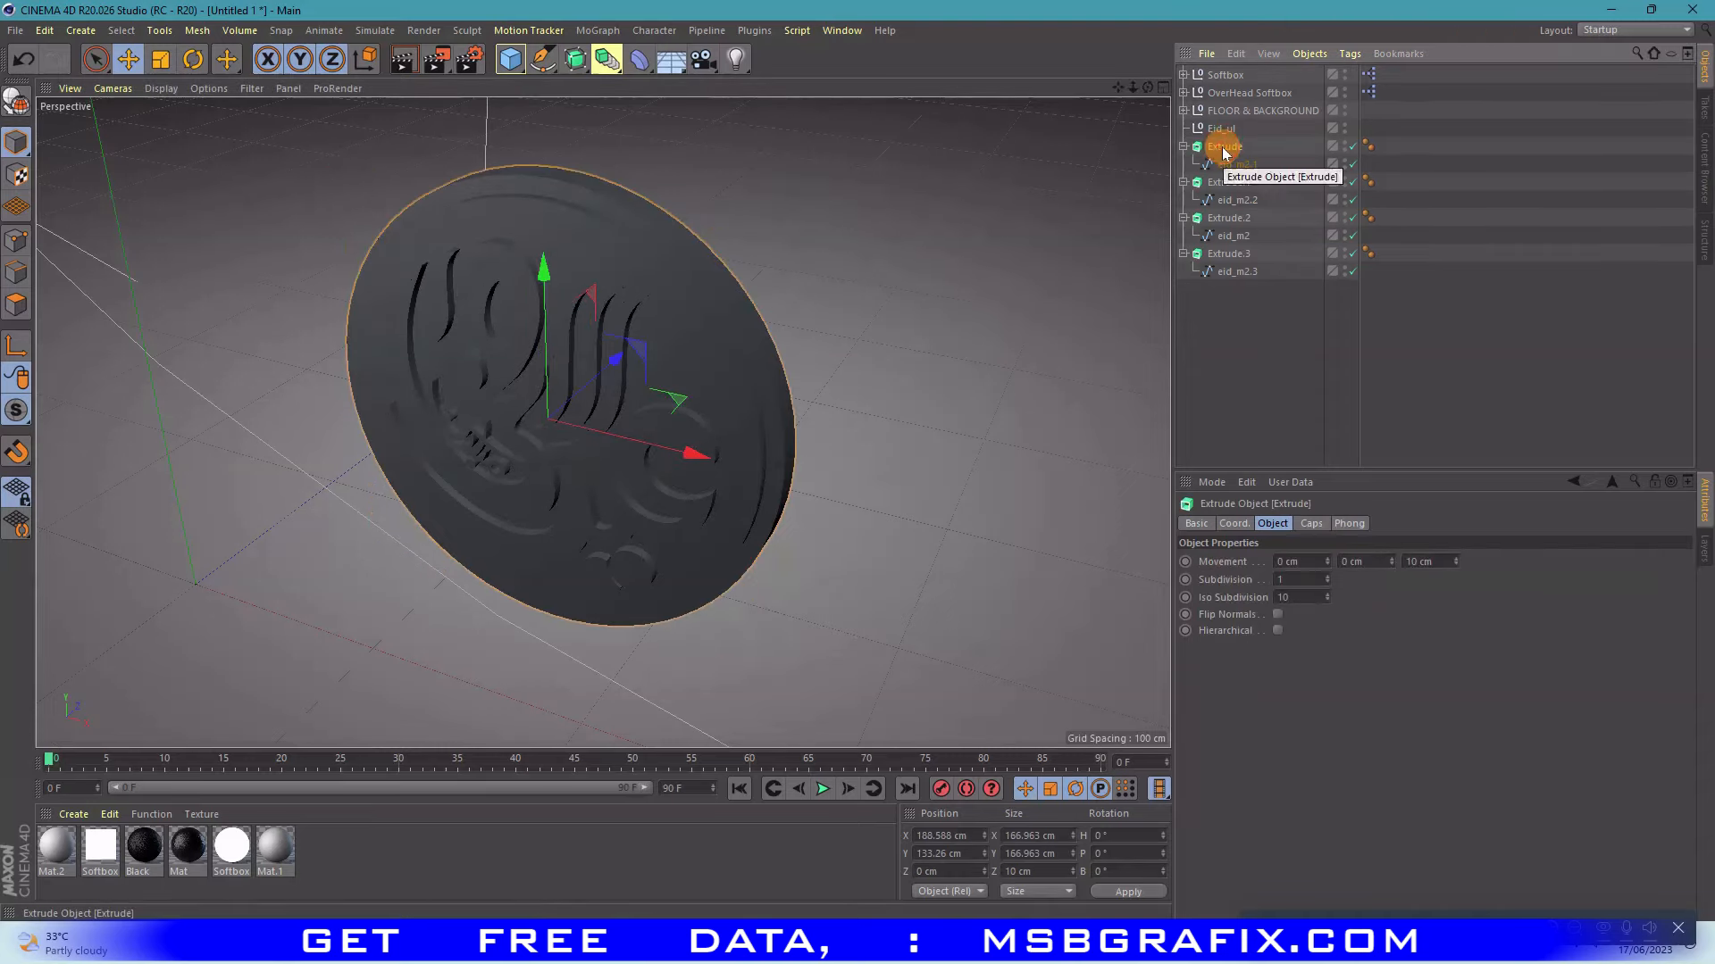
click(1228, 220)
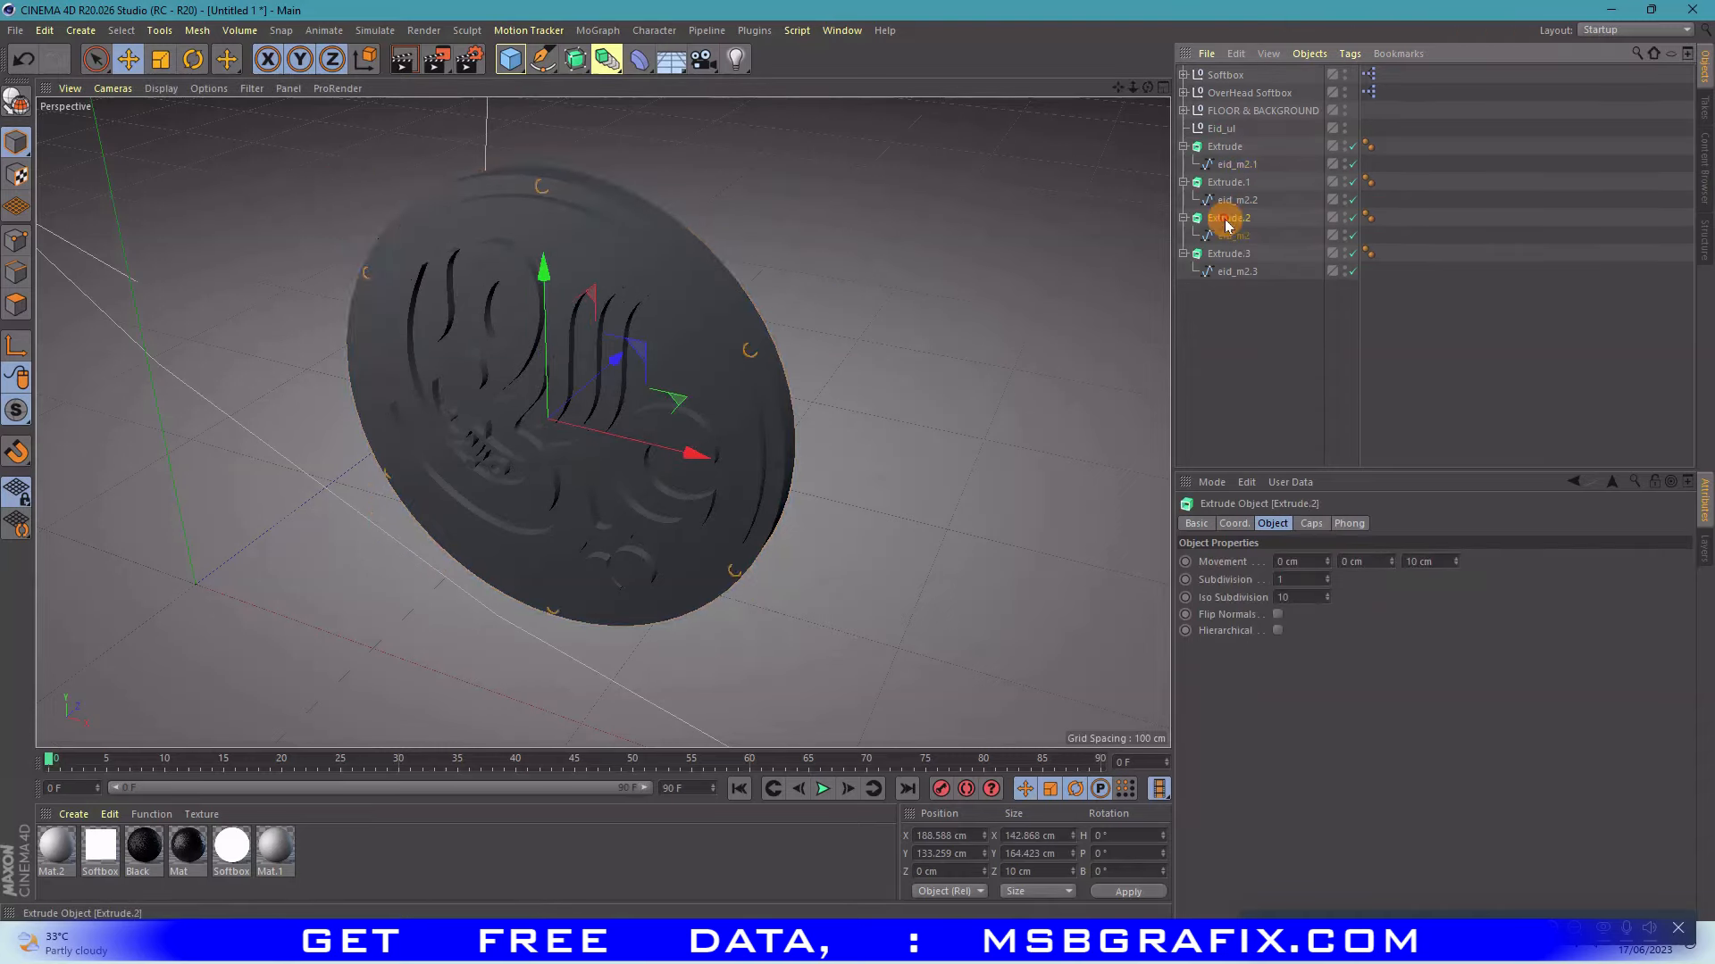
drag(618, 374, 702, 362)
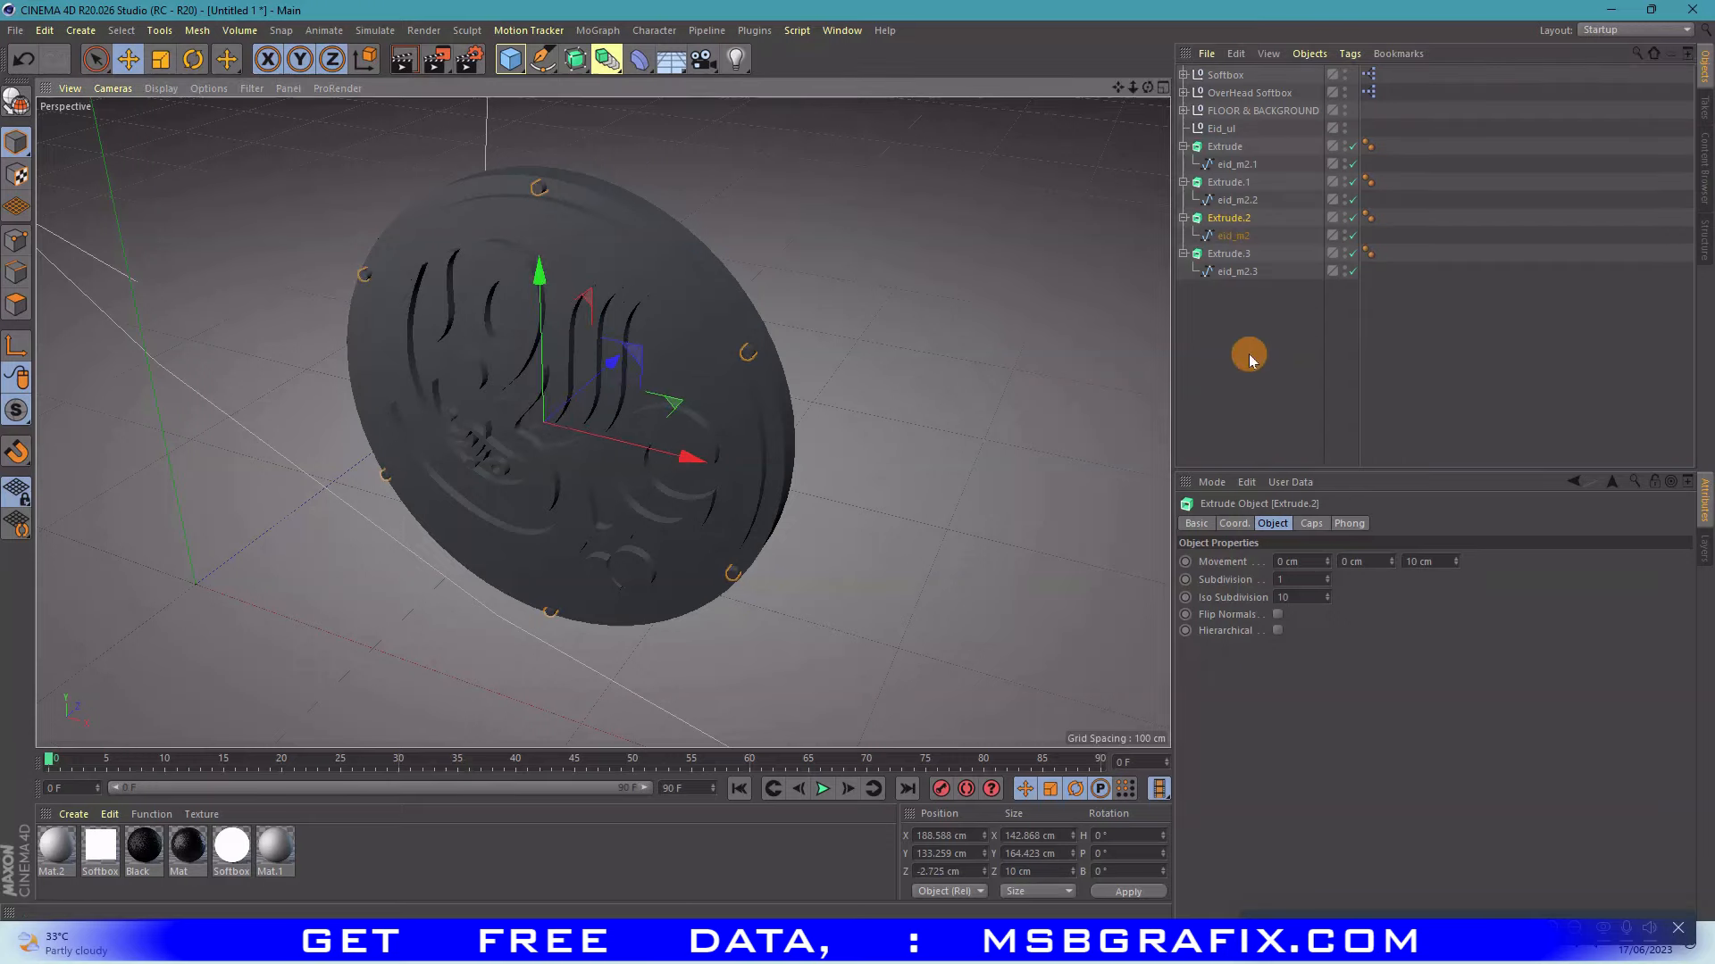
- Collapse the hierarchies of all four Extrude objects so their child splines are hidden in the object list
click(1195, 252)
click(1183, 217)
click(1184, 235)
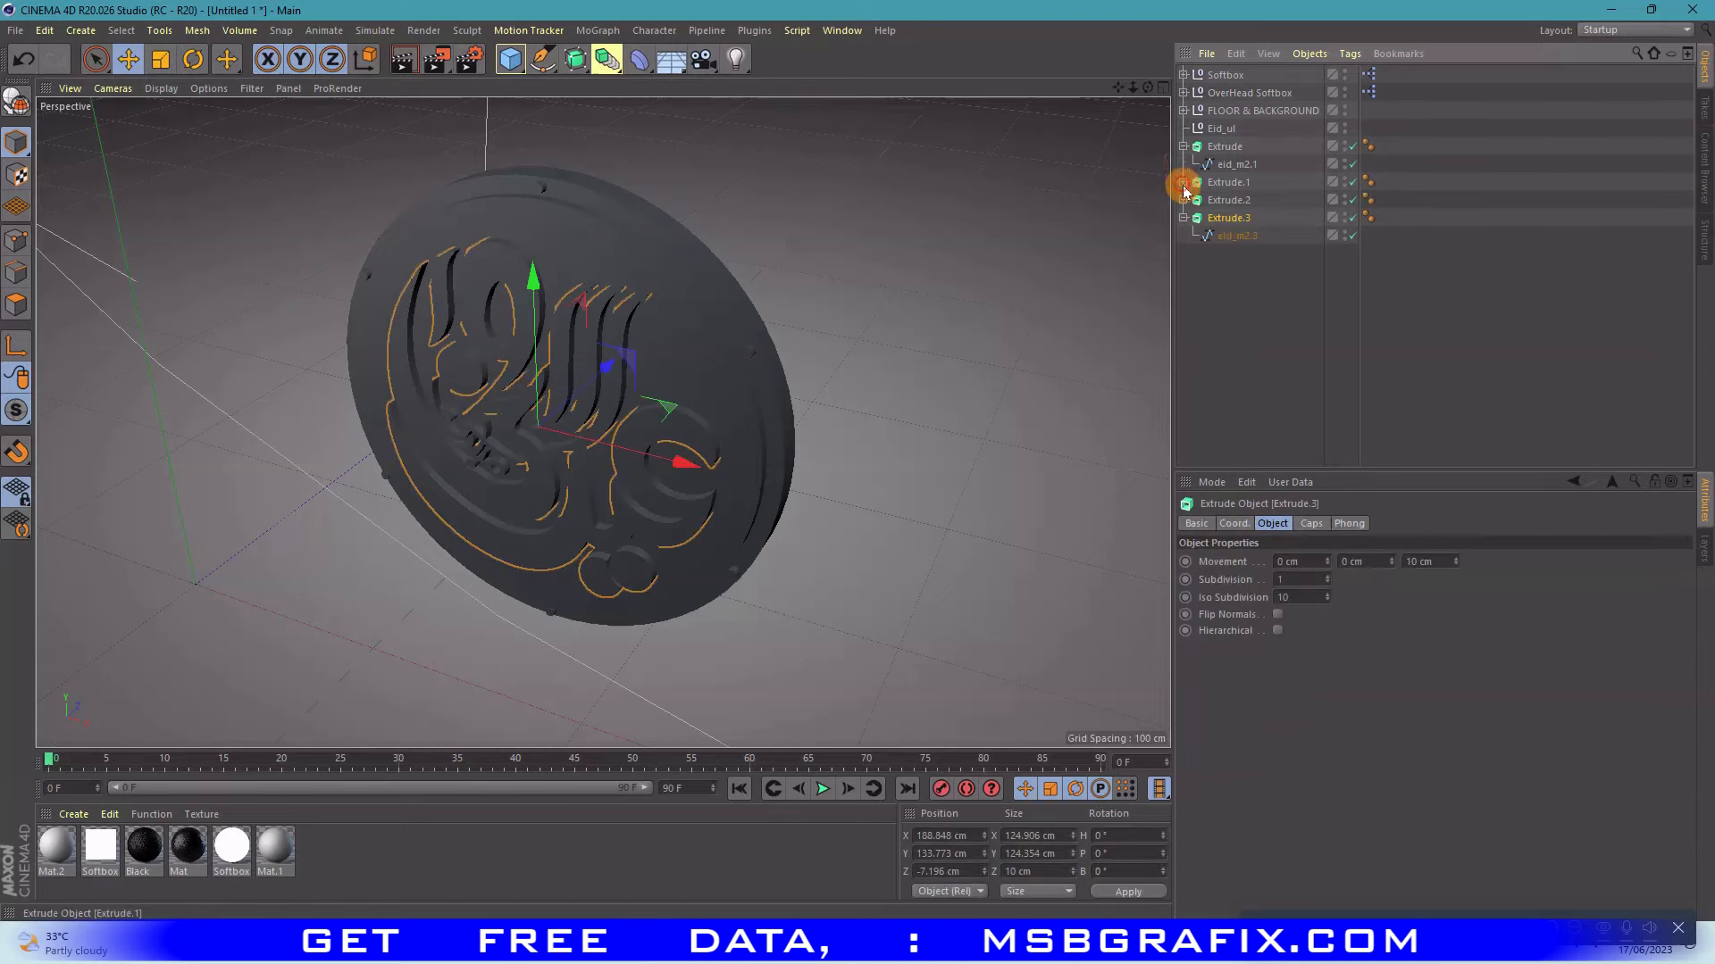
click(1183, 145)
click(1183, 163)
- Give all four Extrude objects a Fillet Cap at both the start and the end
drag(1261, 243, 1221, 136)
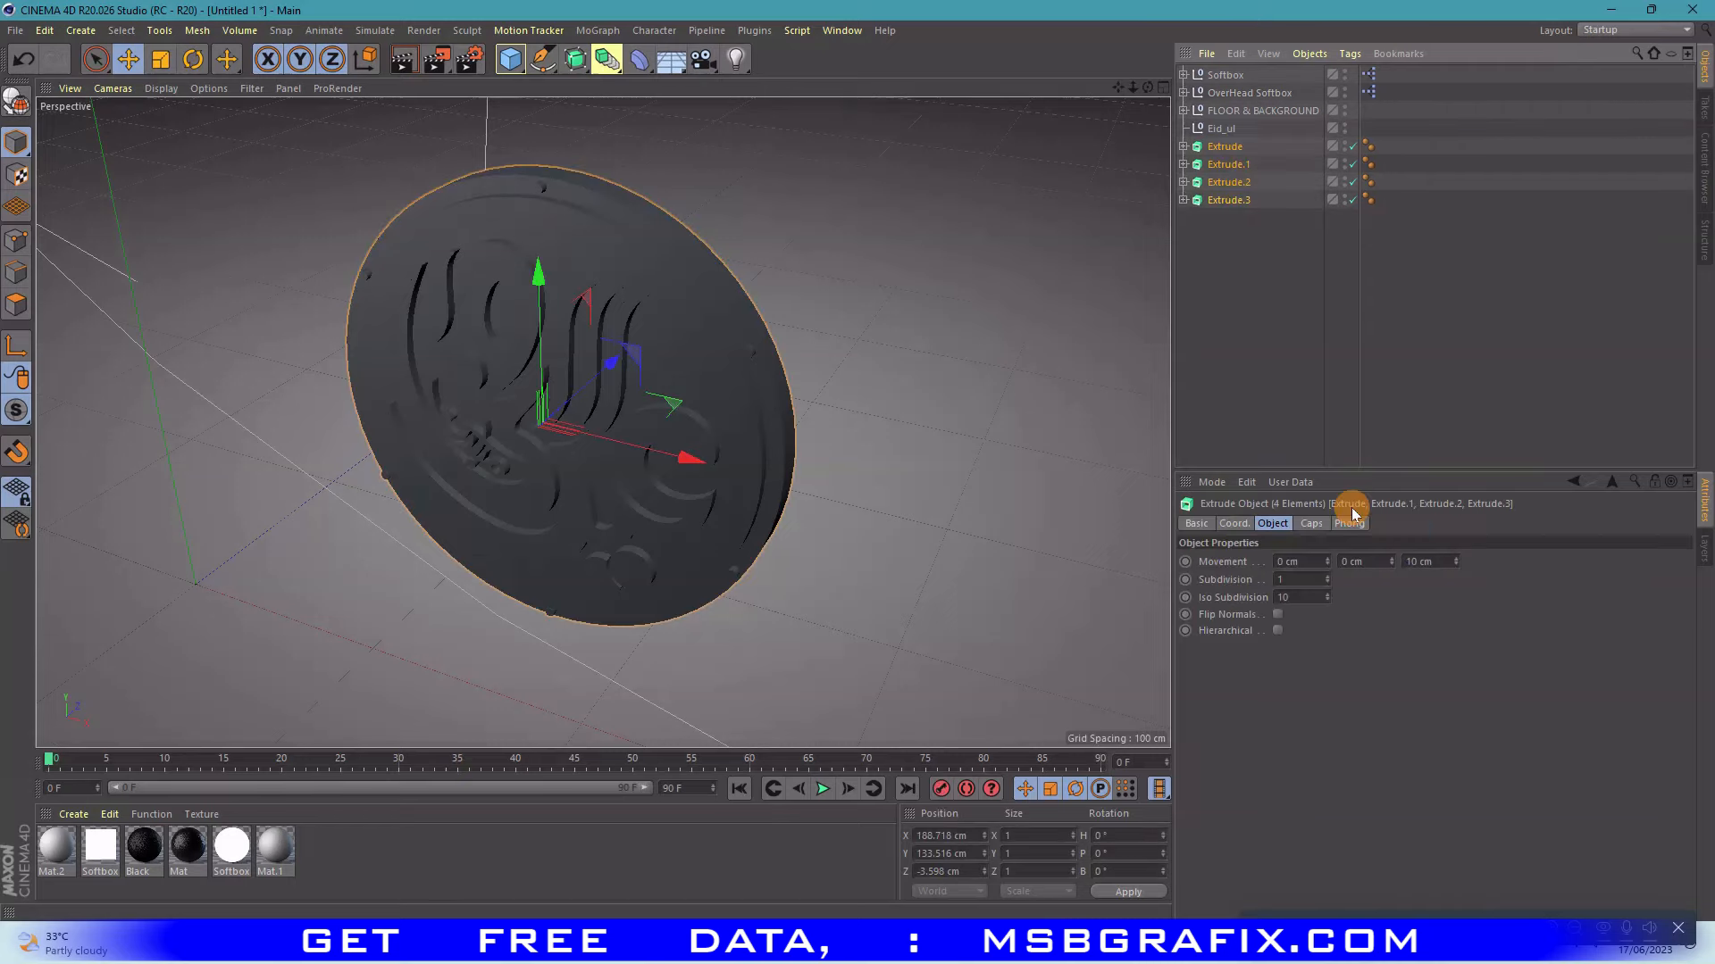
click(1311, 523)
click(1389, 559)
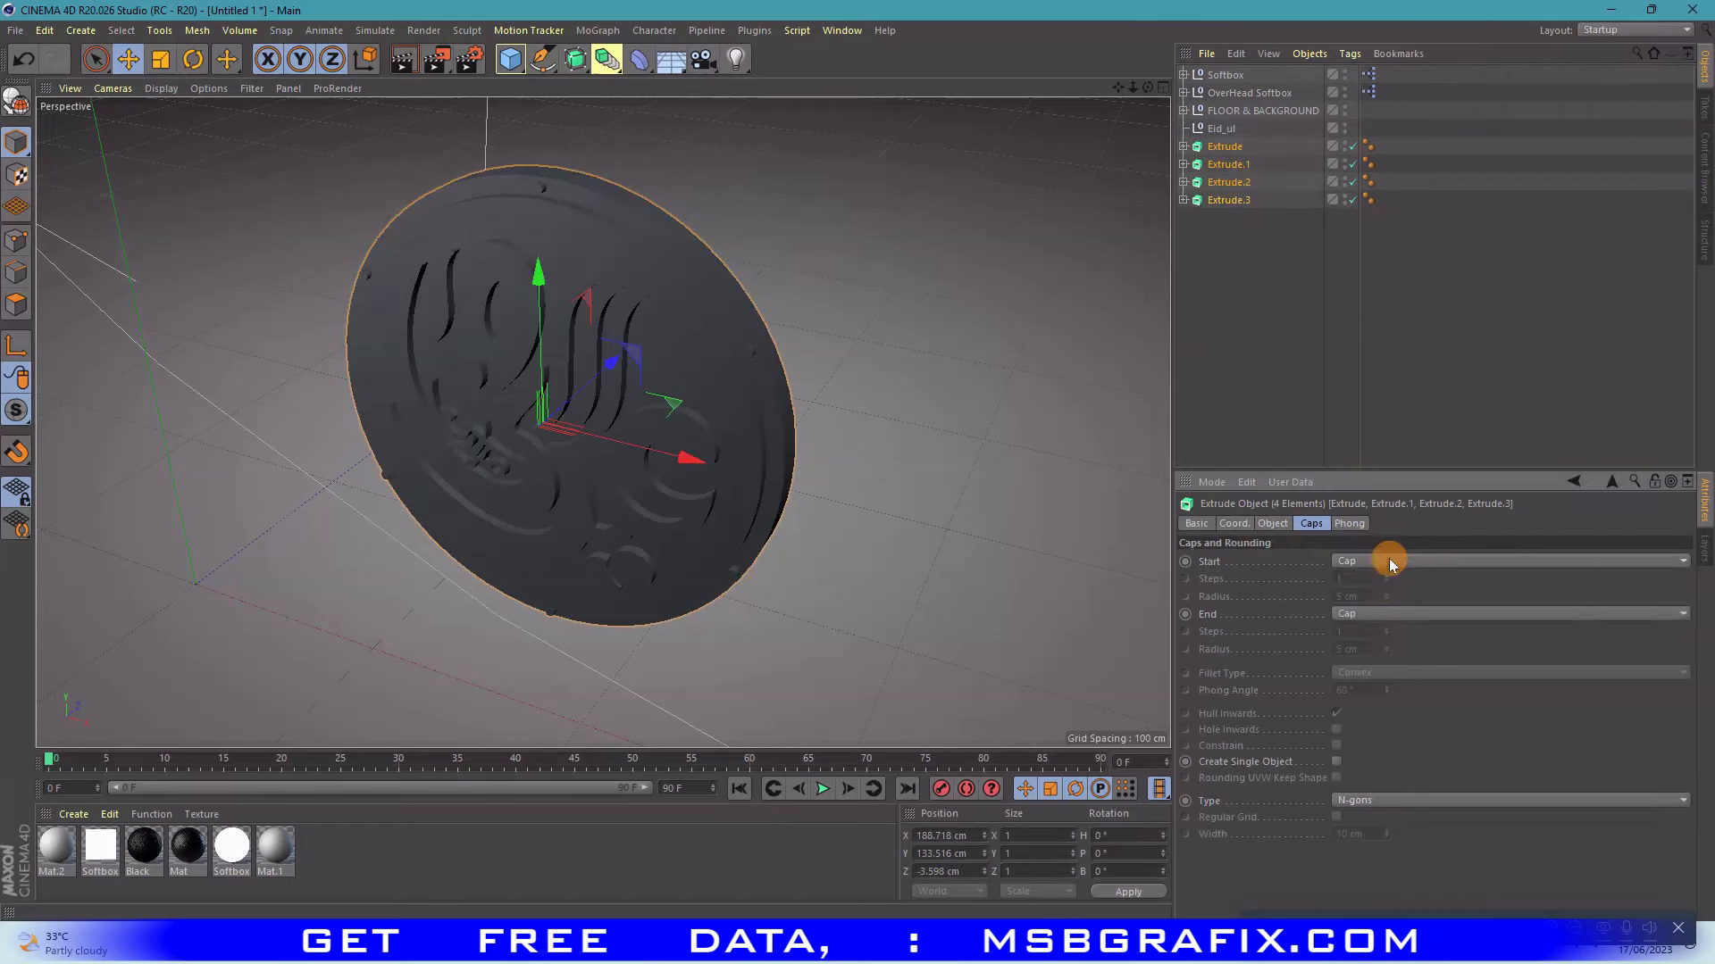
click(1366, 630)
click(1364, 618)
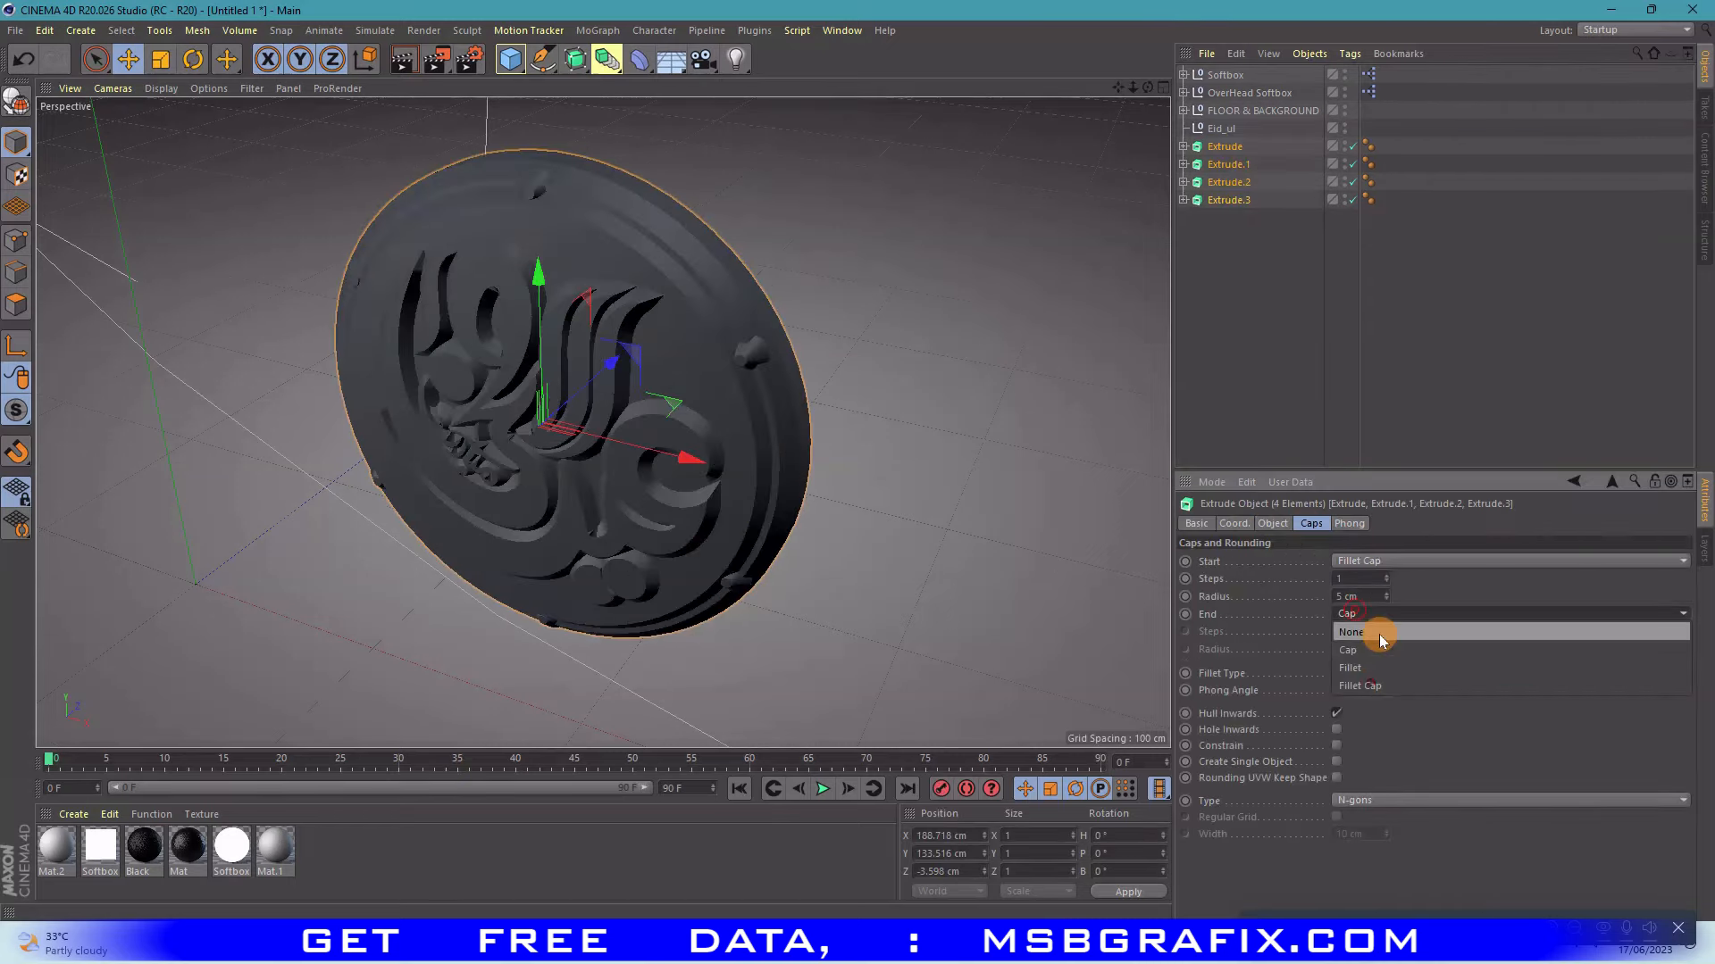
click(1367, 680)
- Set the start and end fillets of the four Extrude objects to 2 steps and a 2 cm radius
click(1371, 579)
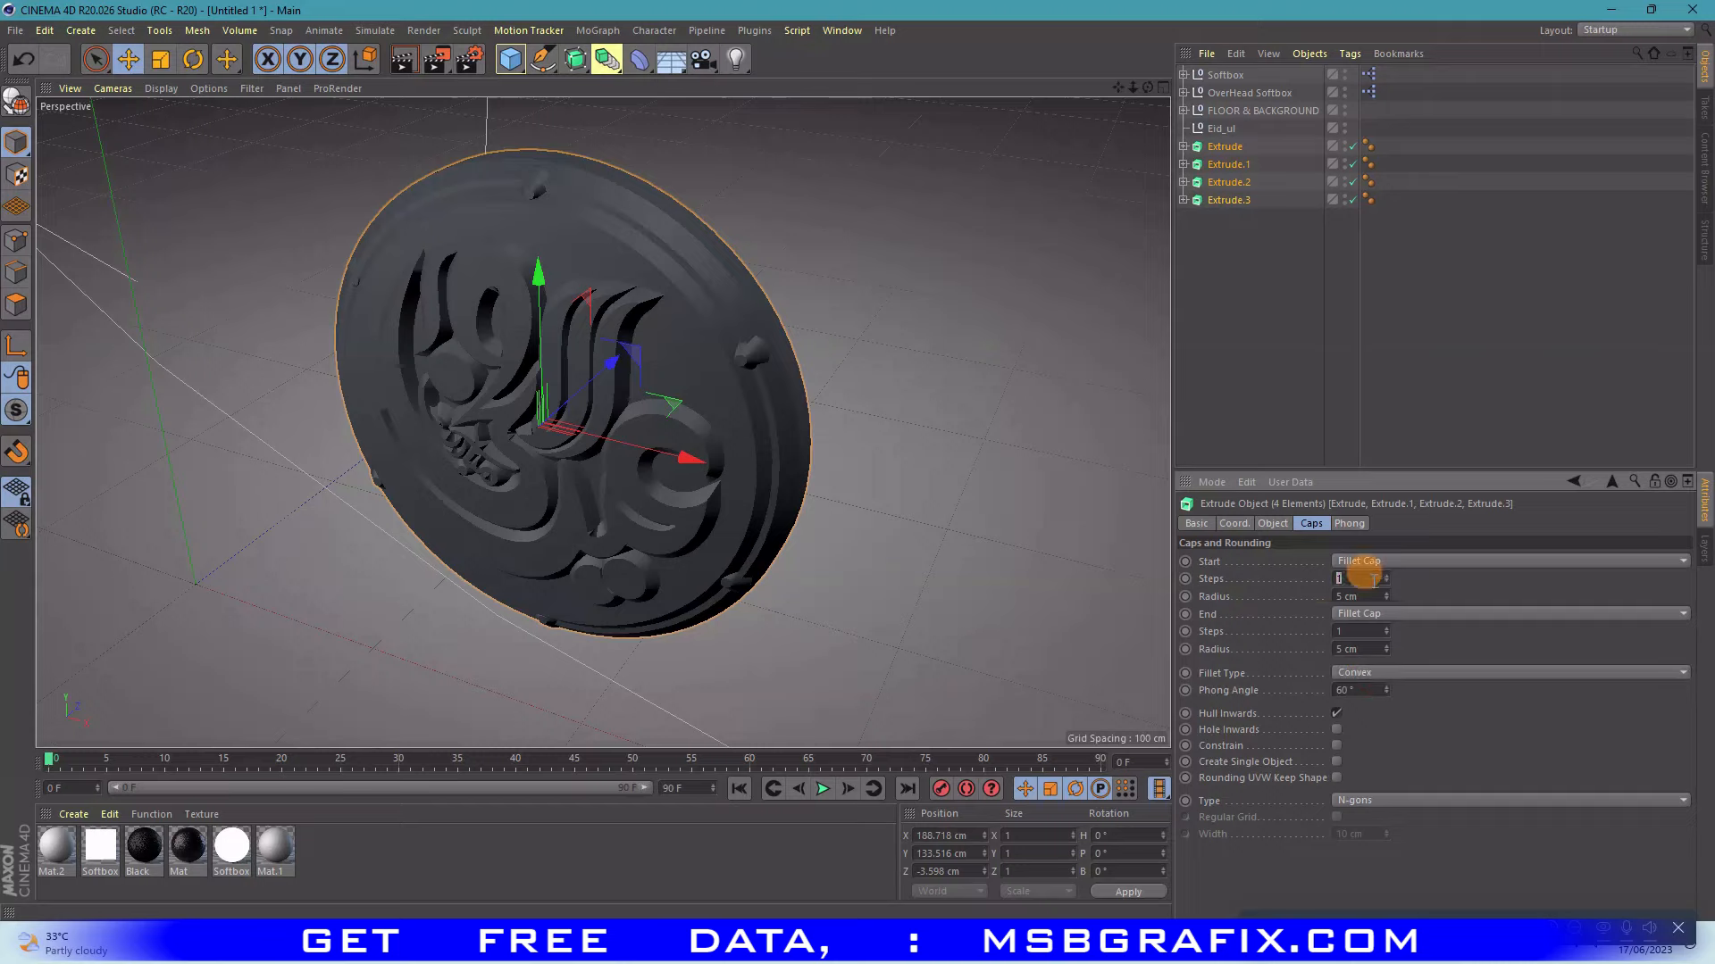
text(2)
double_click(1366, 596)
text(2)
double_click(1353, 633)
text(2)
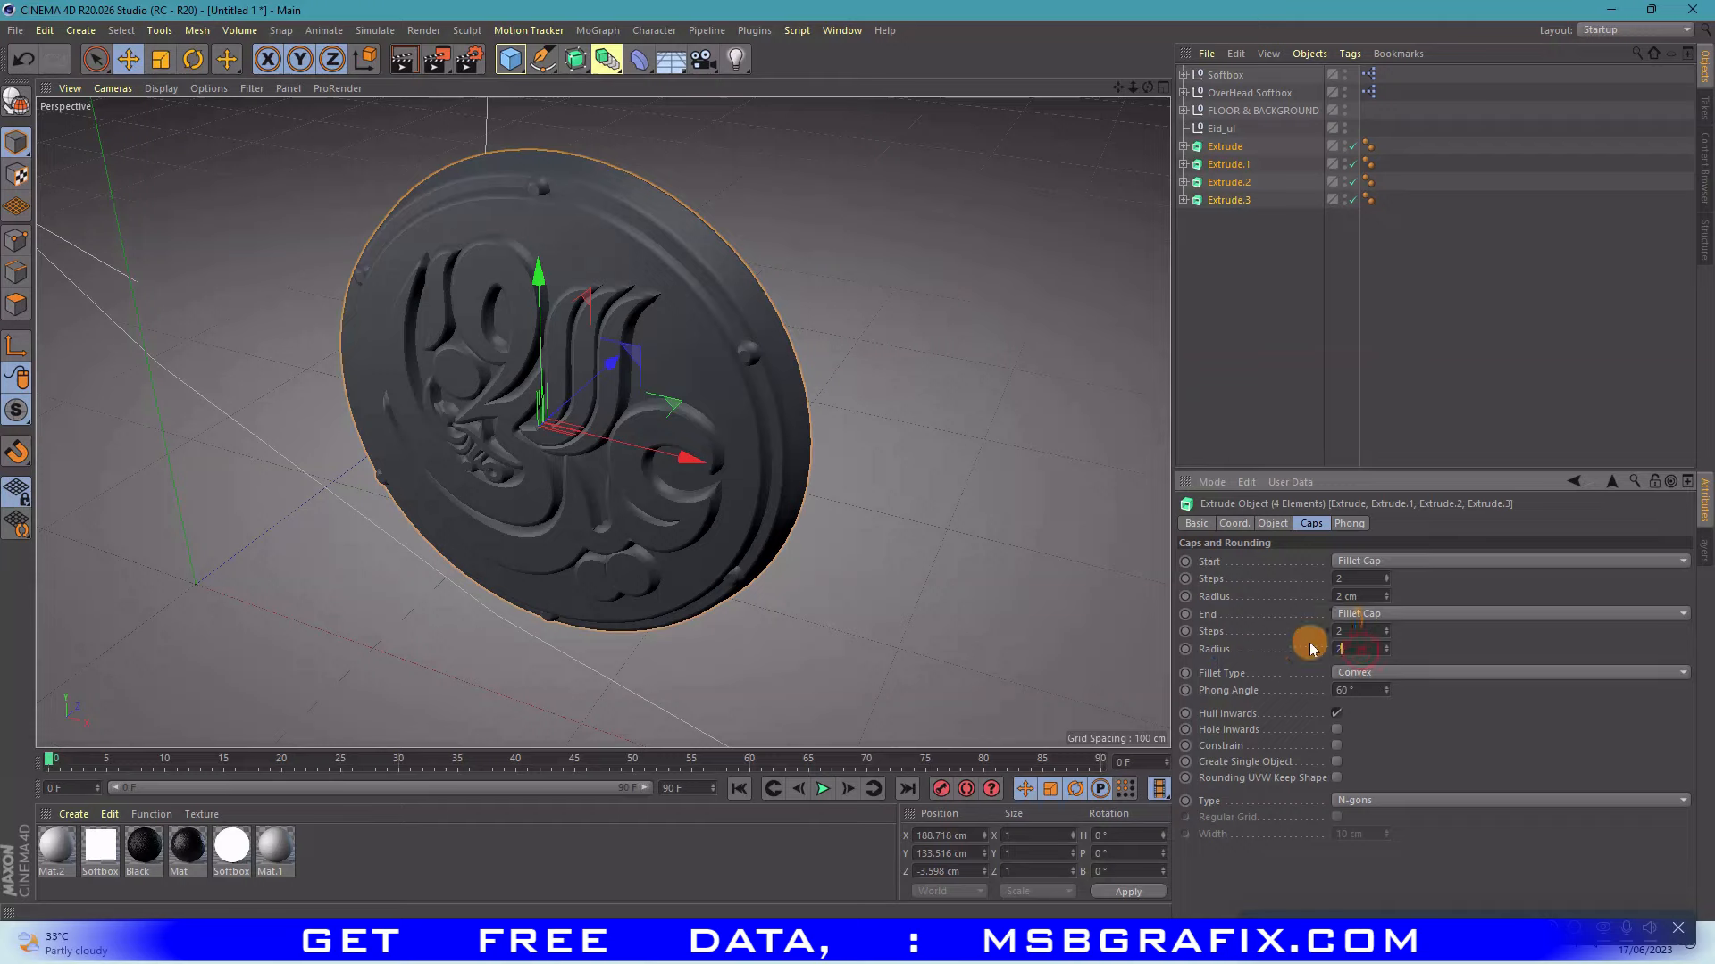
text(22)
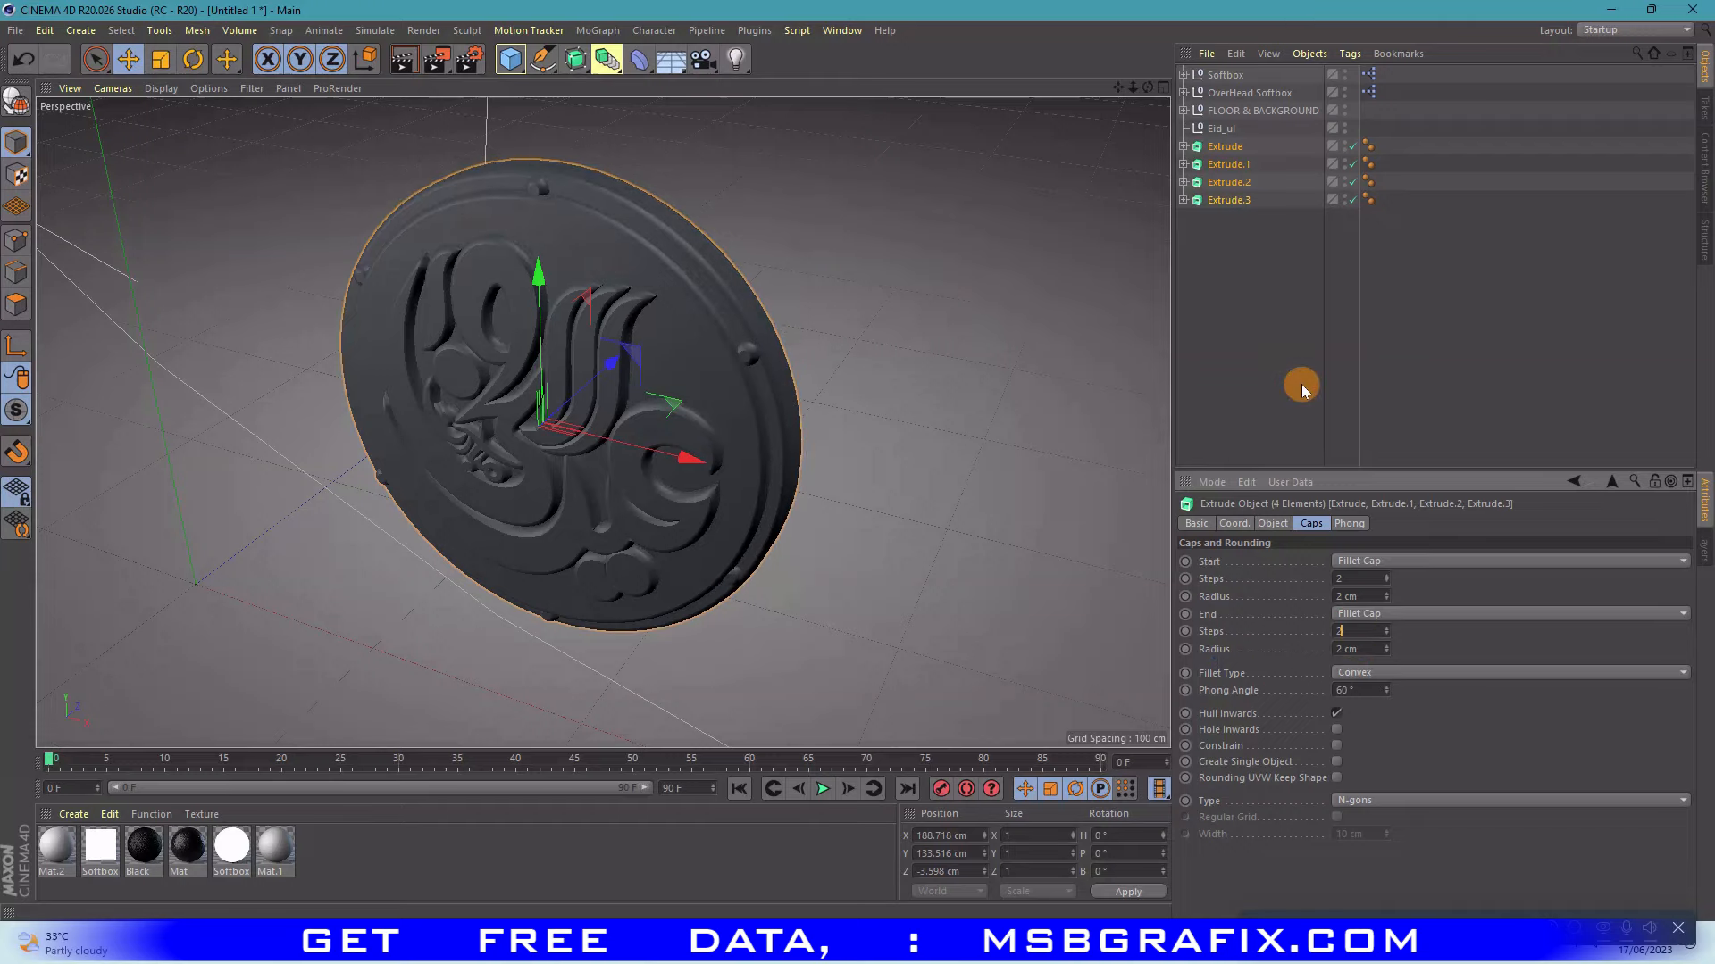
click(1302, 391)
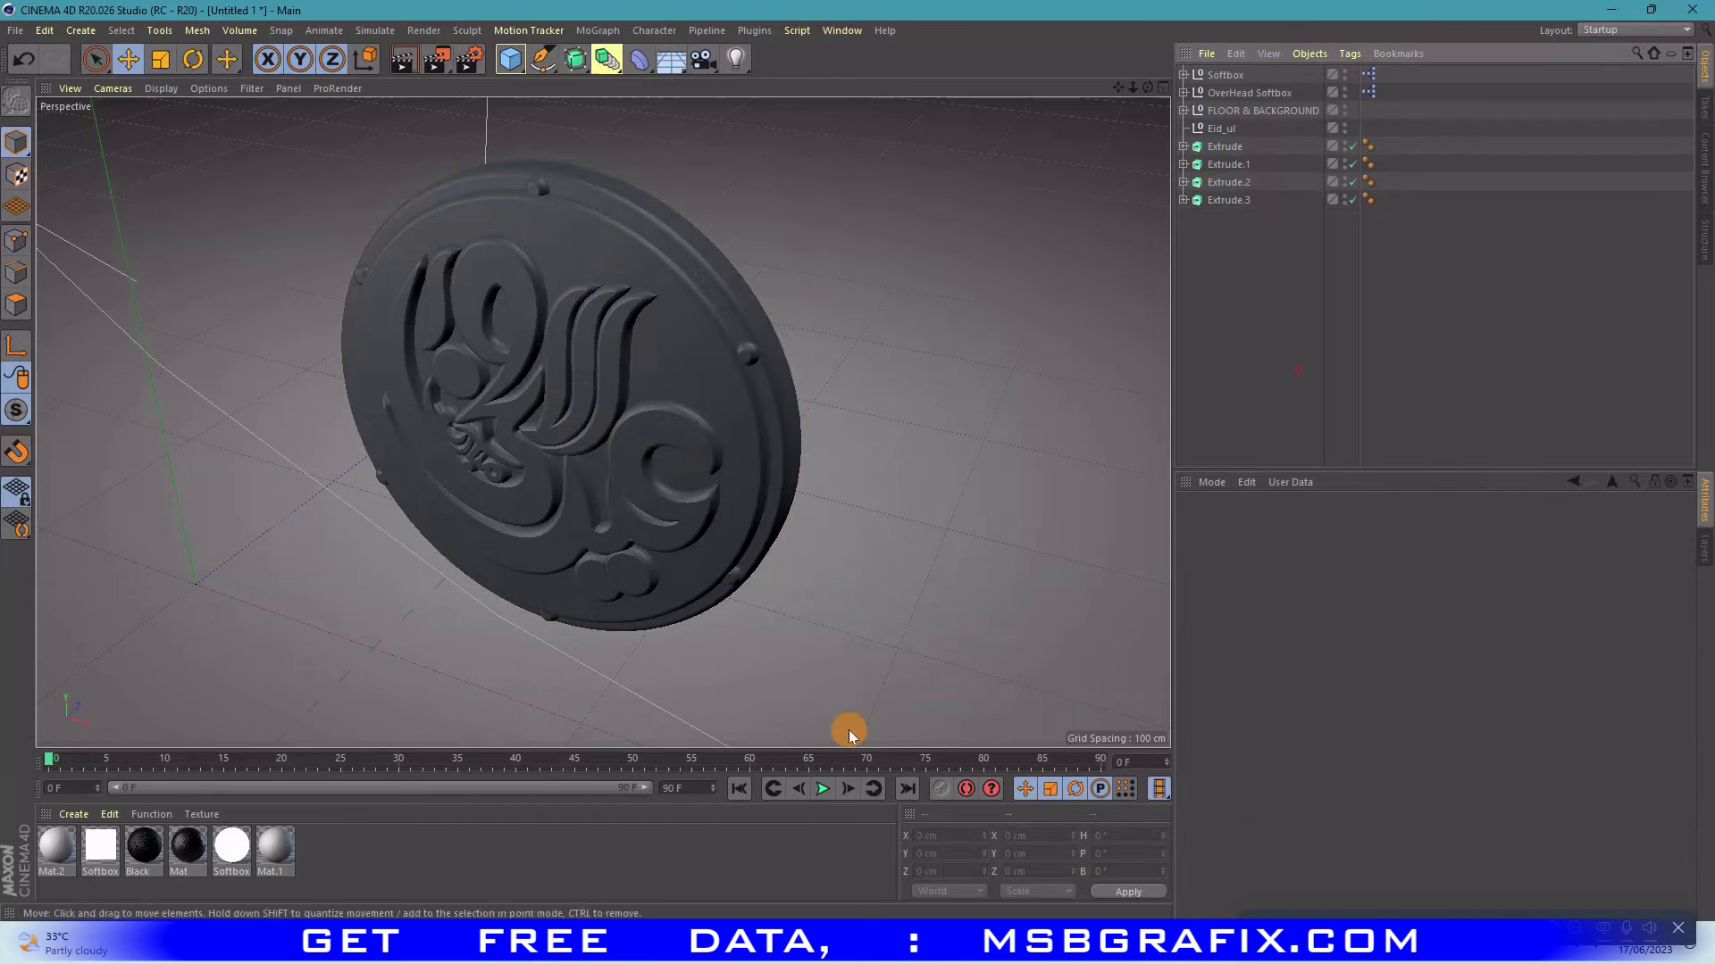
- Create a new material and set its base colour to golden yellow with hue 43°, saturation 100% and value 100%
click(74, 815)
click(447, 862)
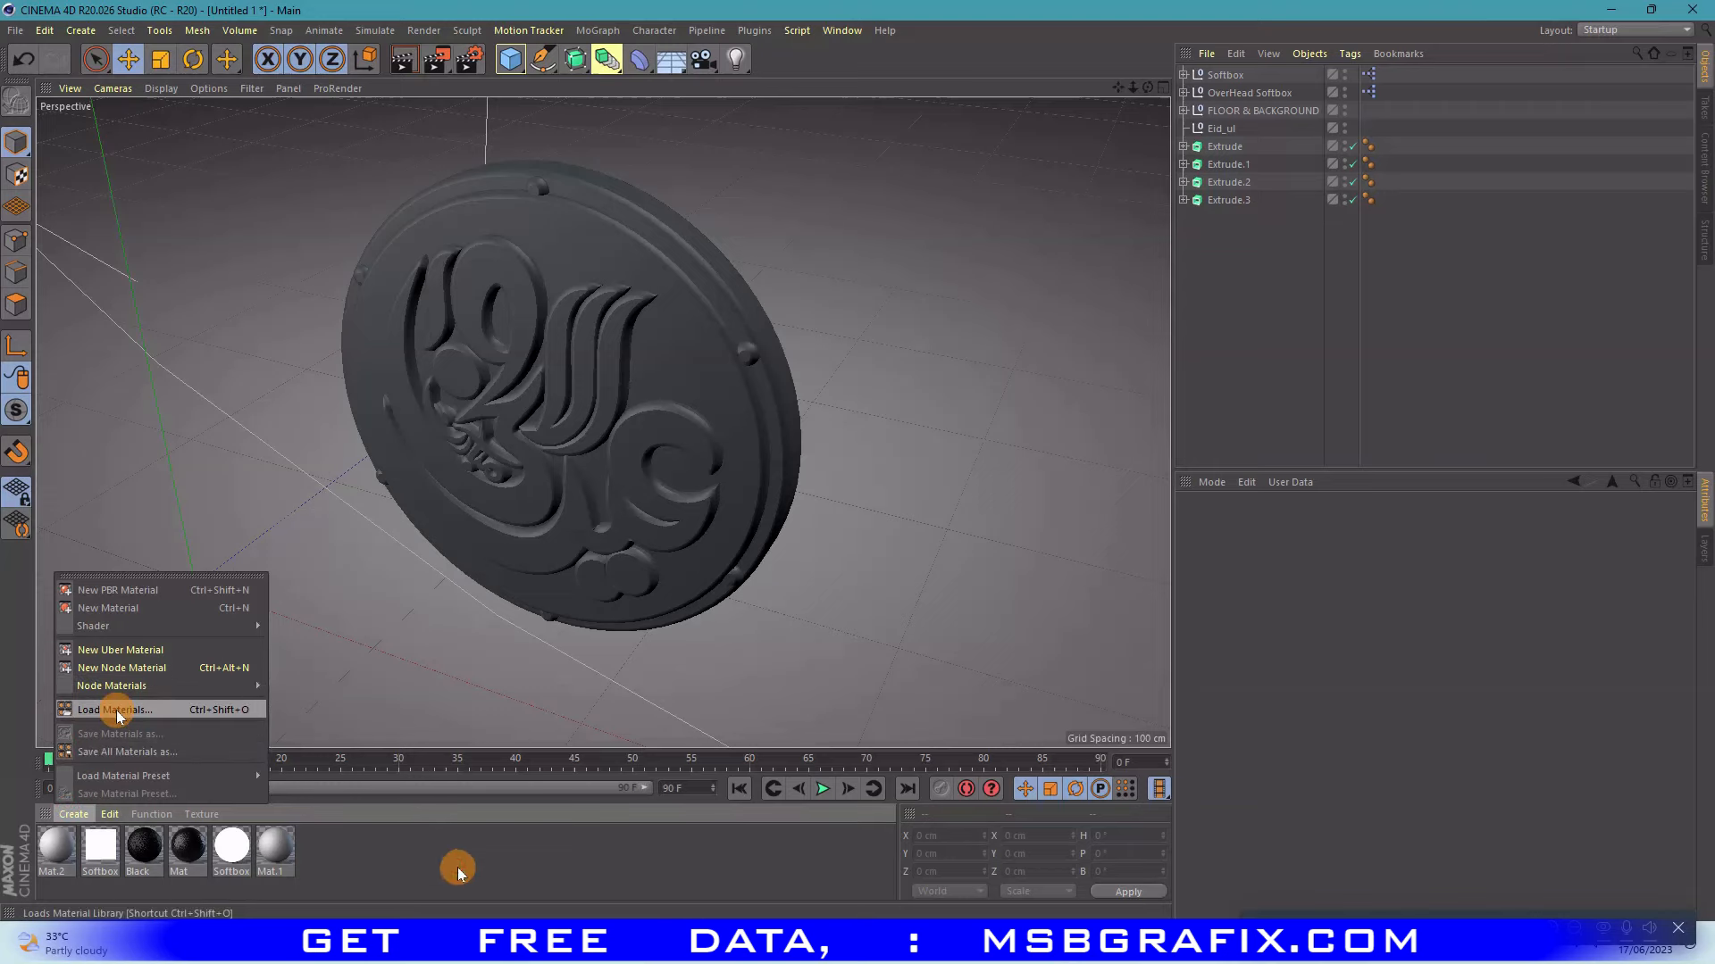
double_click(56, 848)
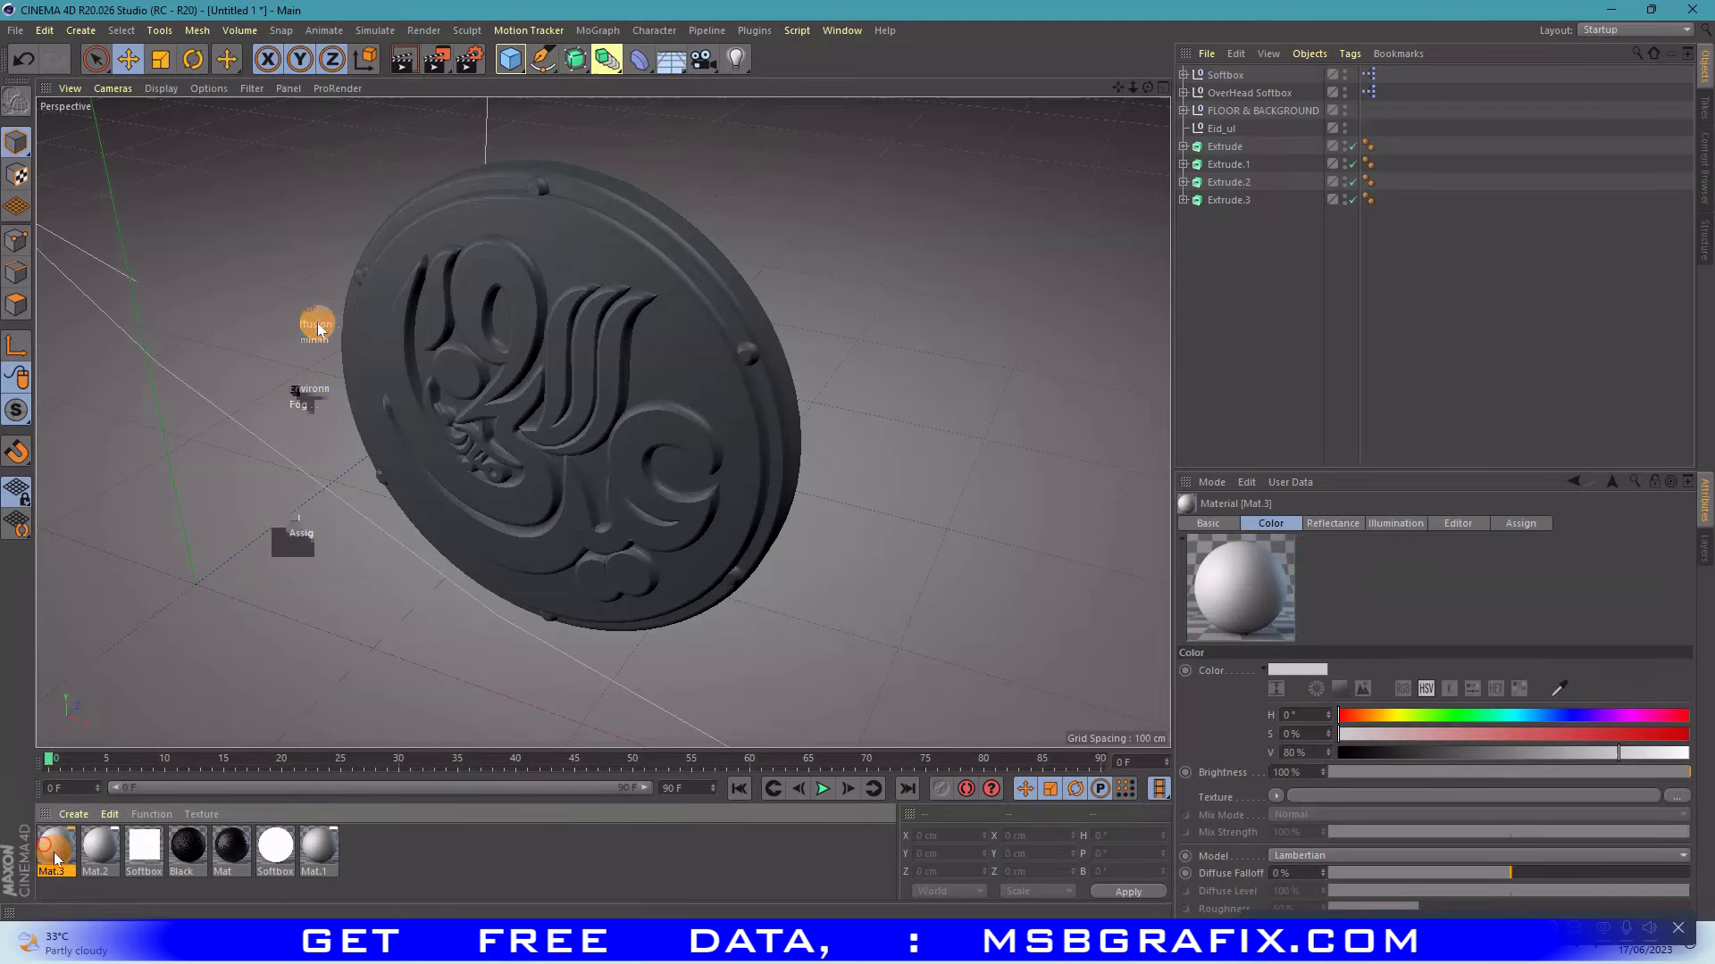
click(585, 228)
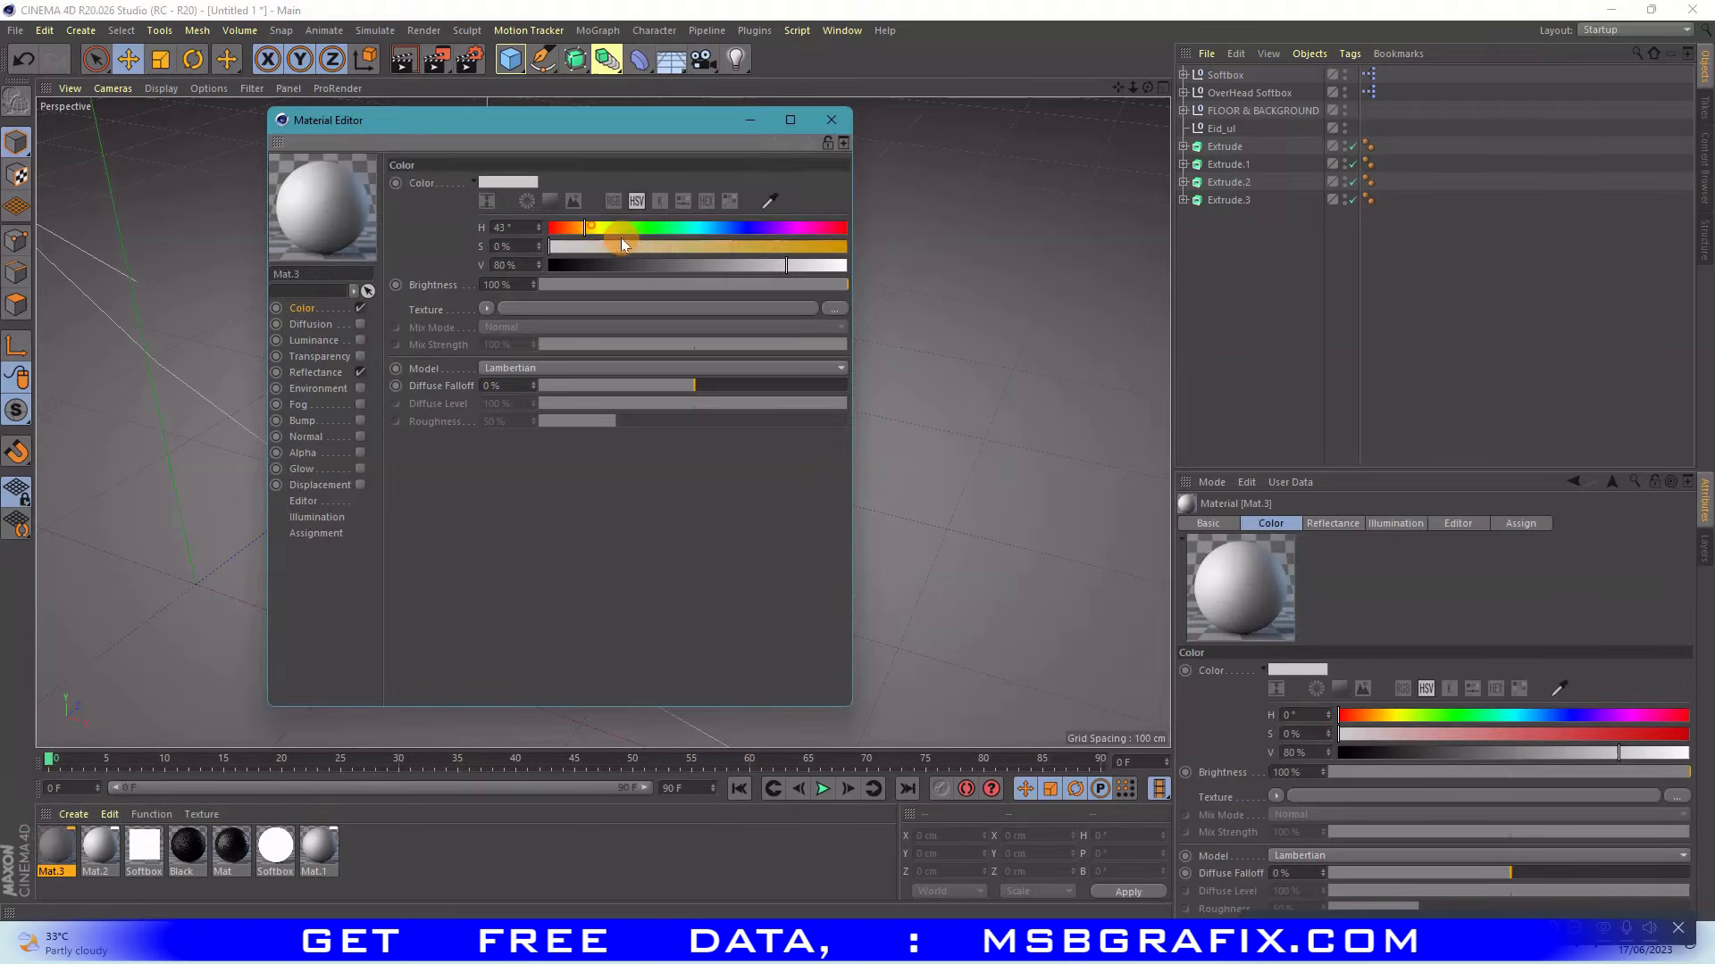
drag(620, 242, 895, 285)
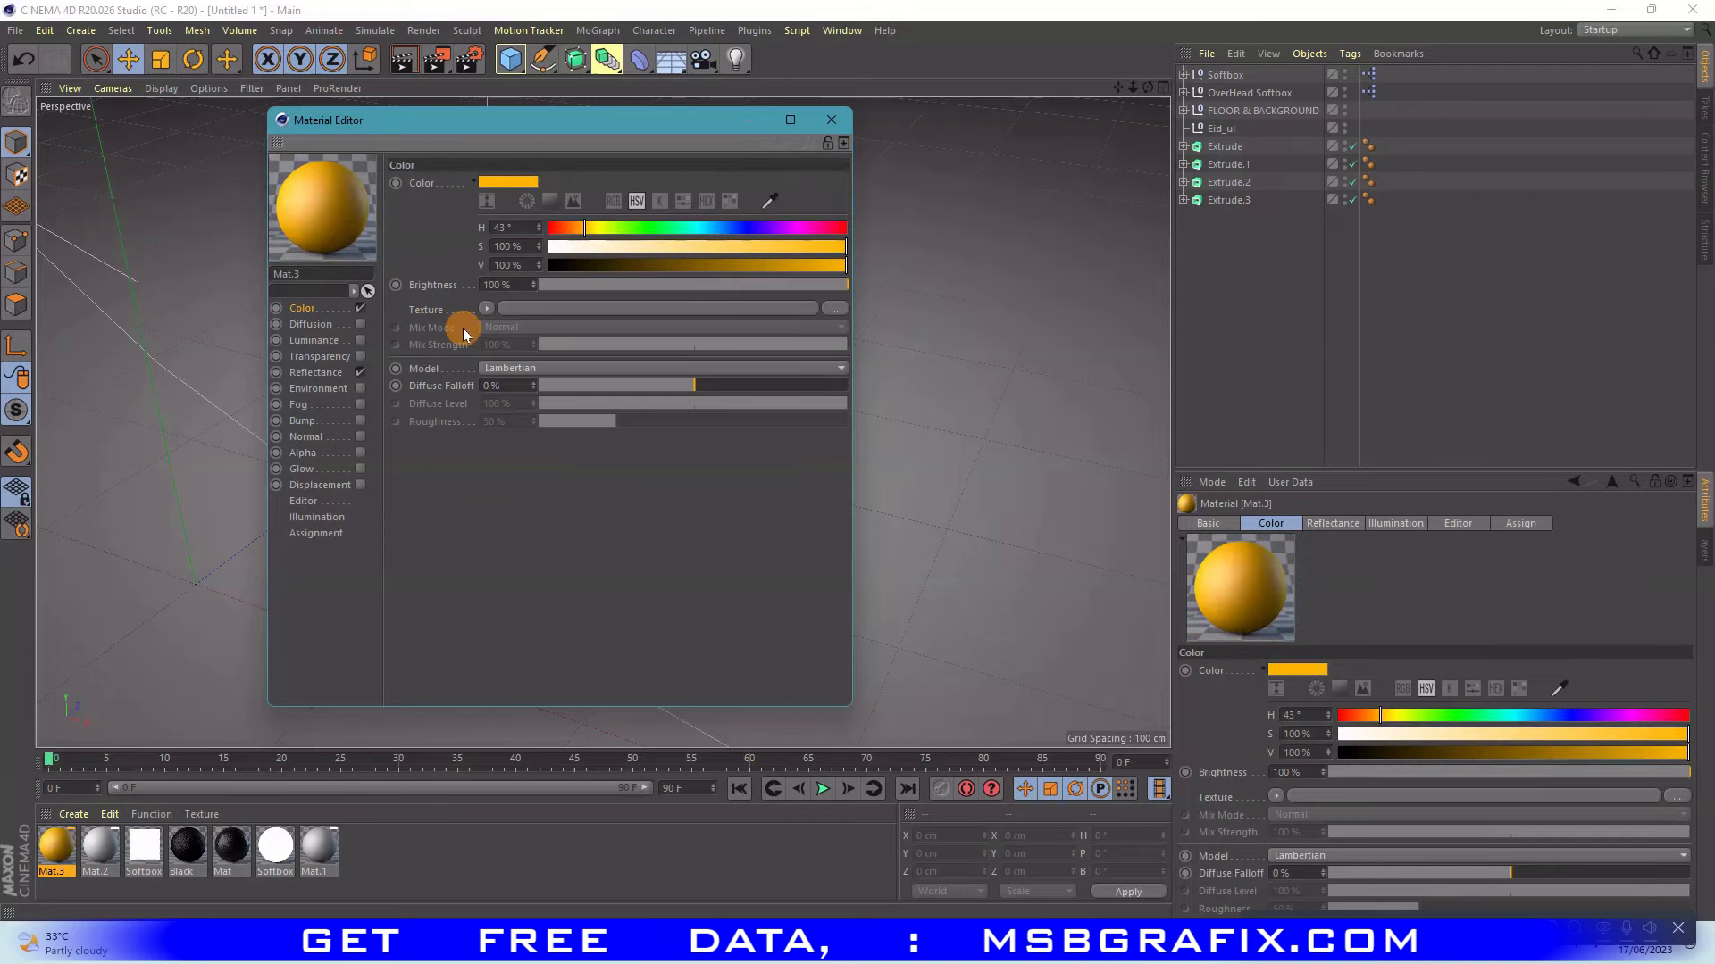
- Remove the default specular layer from the gold material's reflectance and add a GGX layer
click(318, 373)
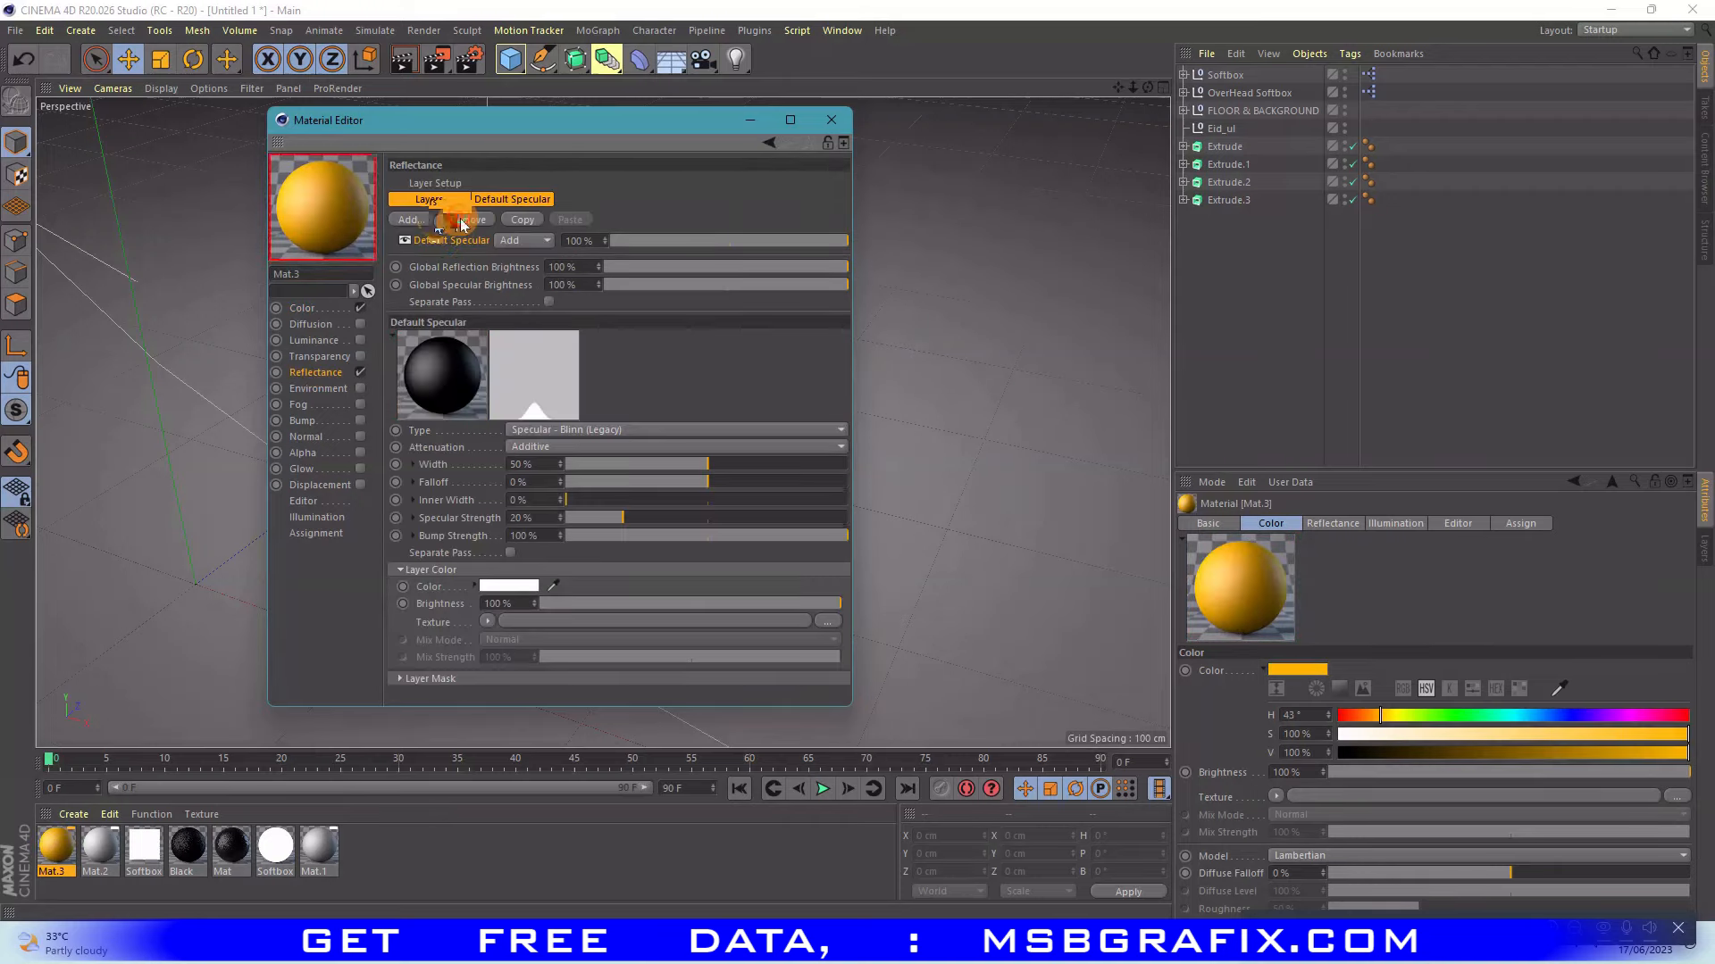
click(405, 199)
click(412, 219)
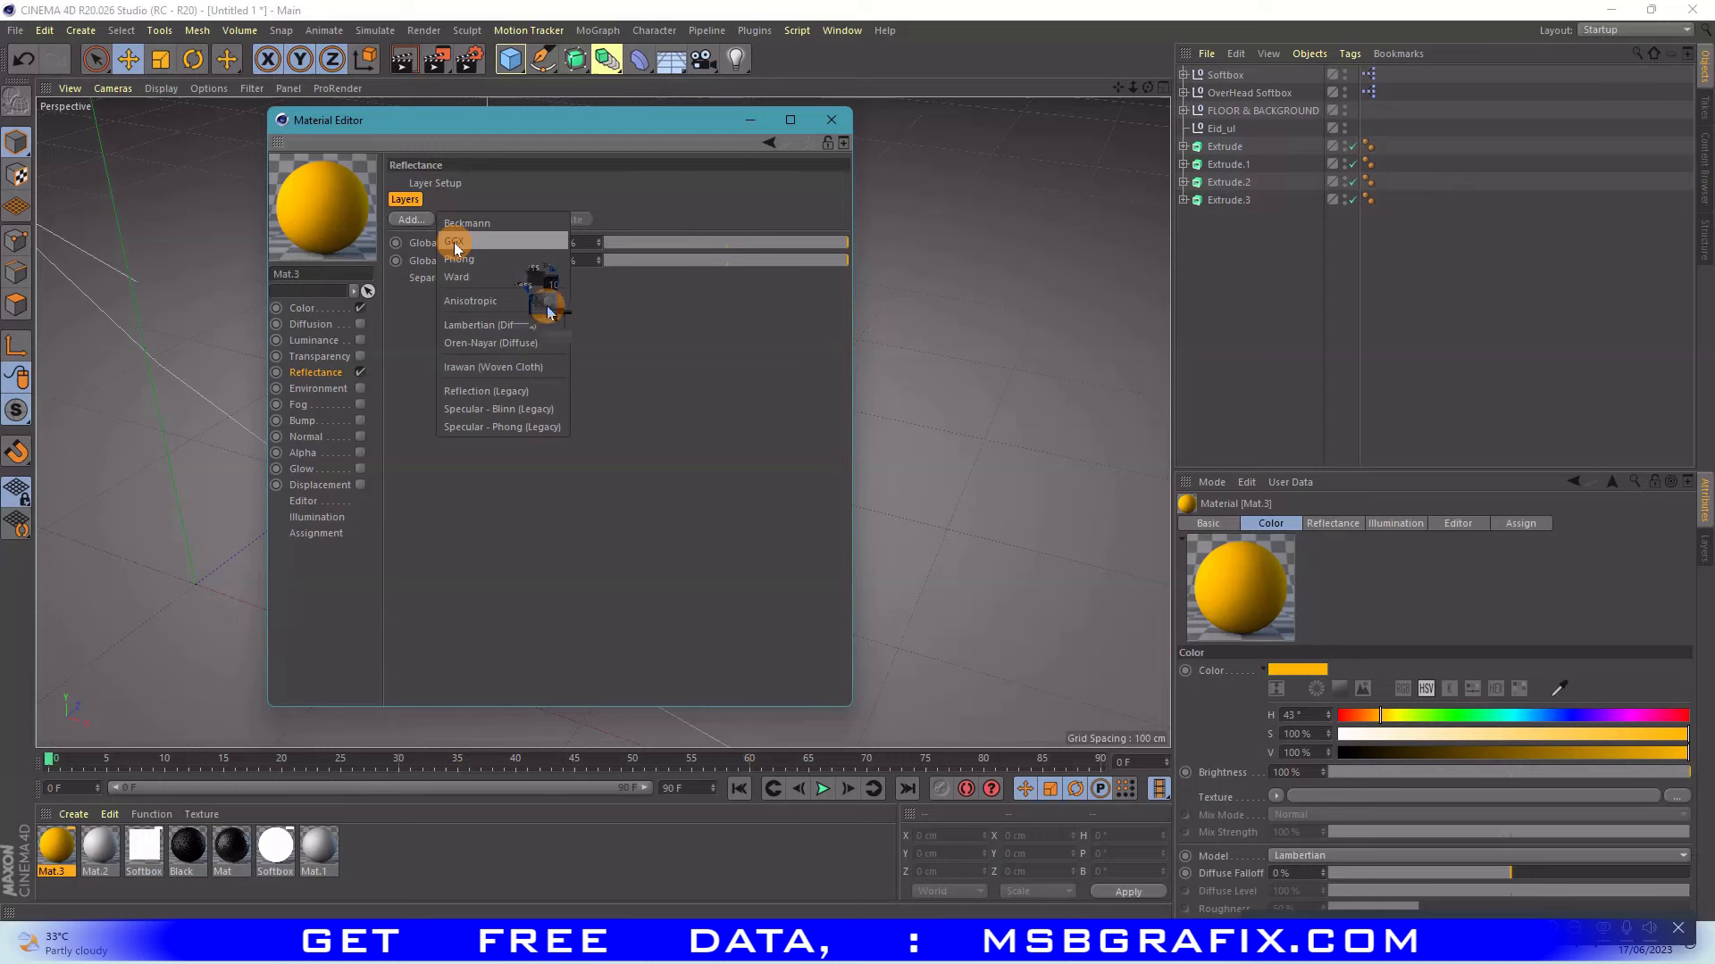
click(453, 242)
- Tint the GGX layer's colour pale yellow with hue 48°, saturation 13% and value 100%
click(501, 552)
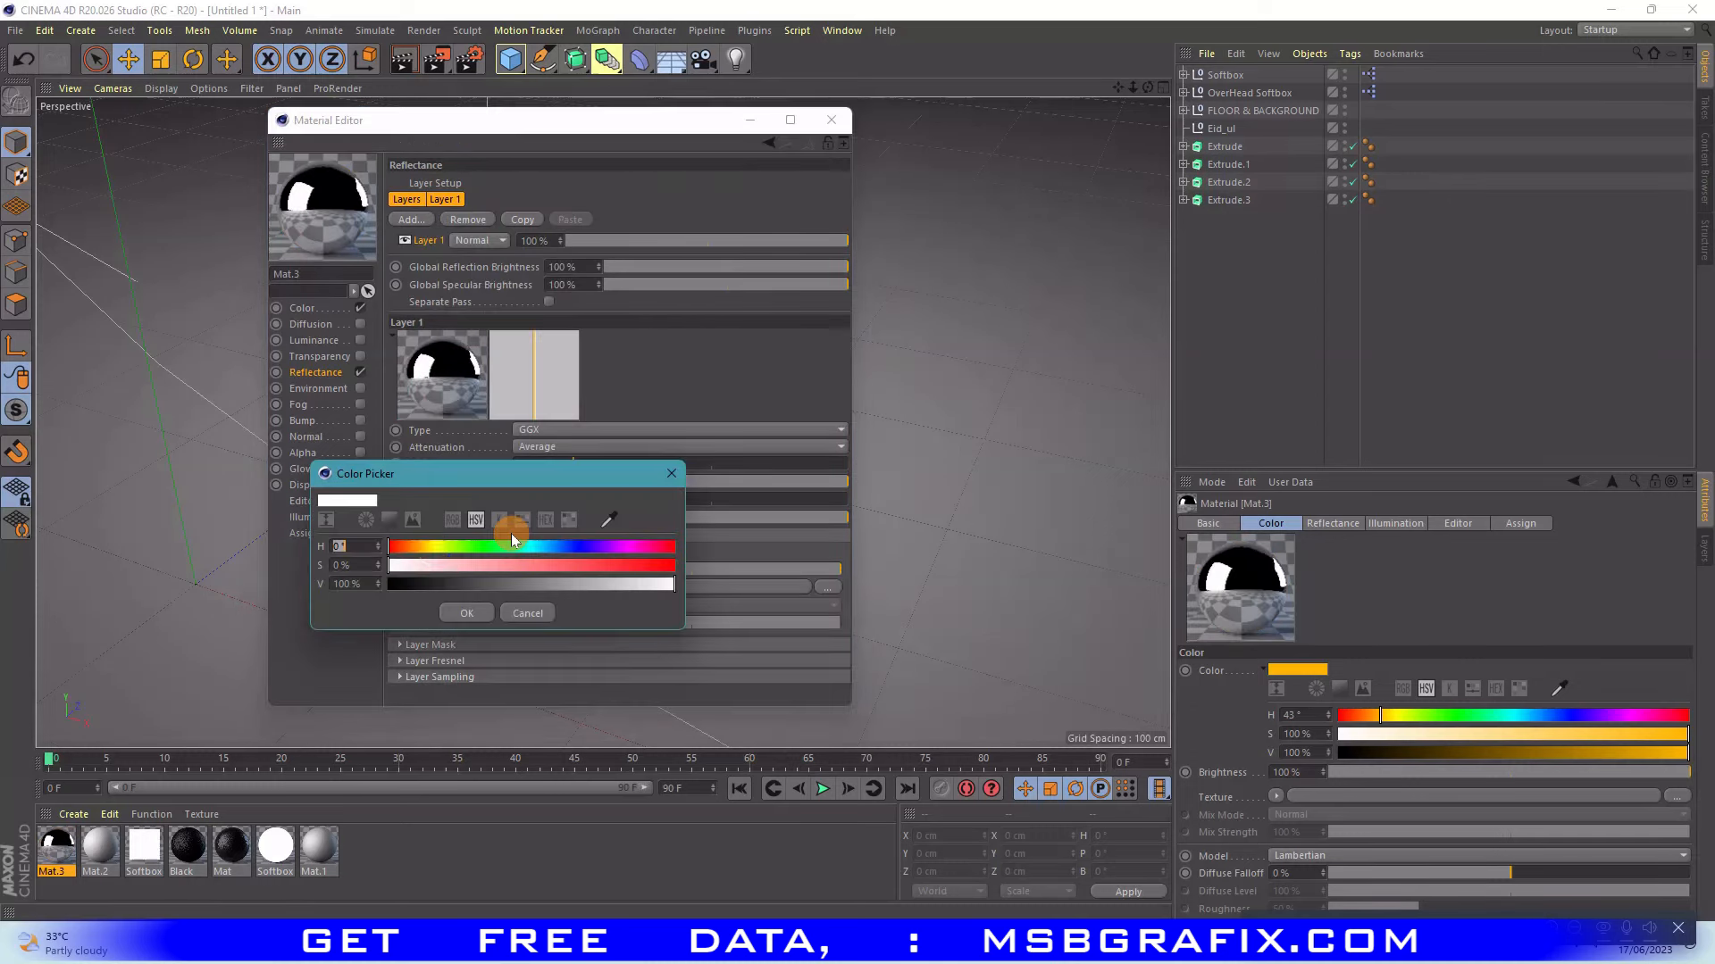
click(432, 546)
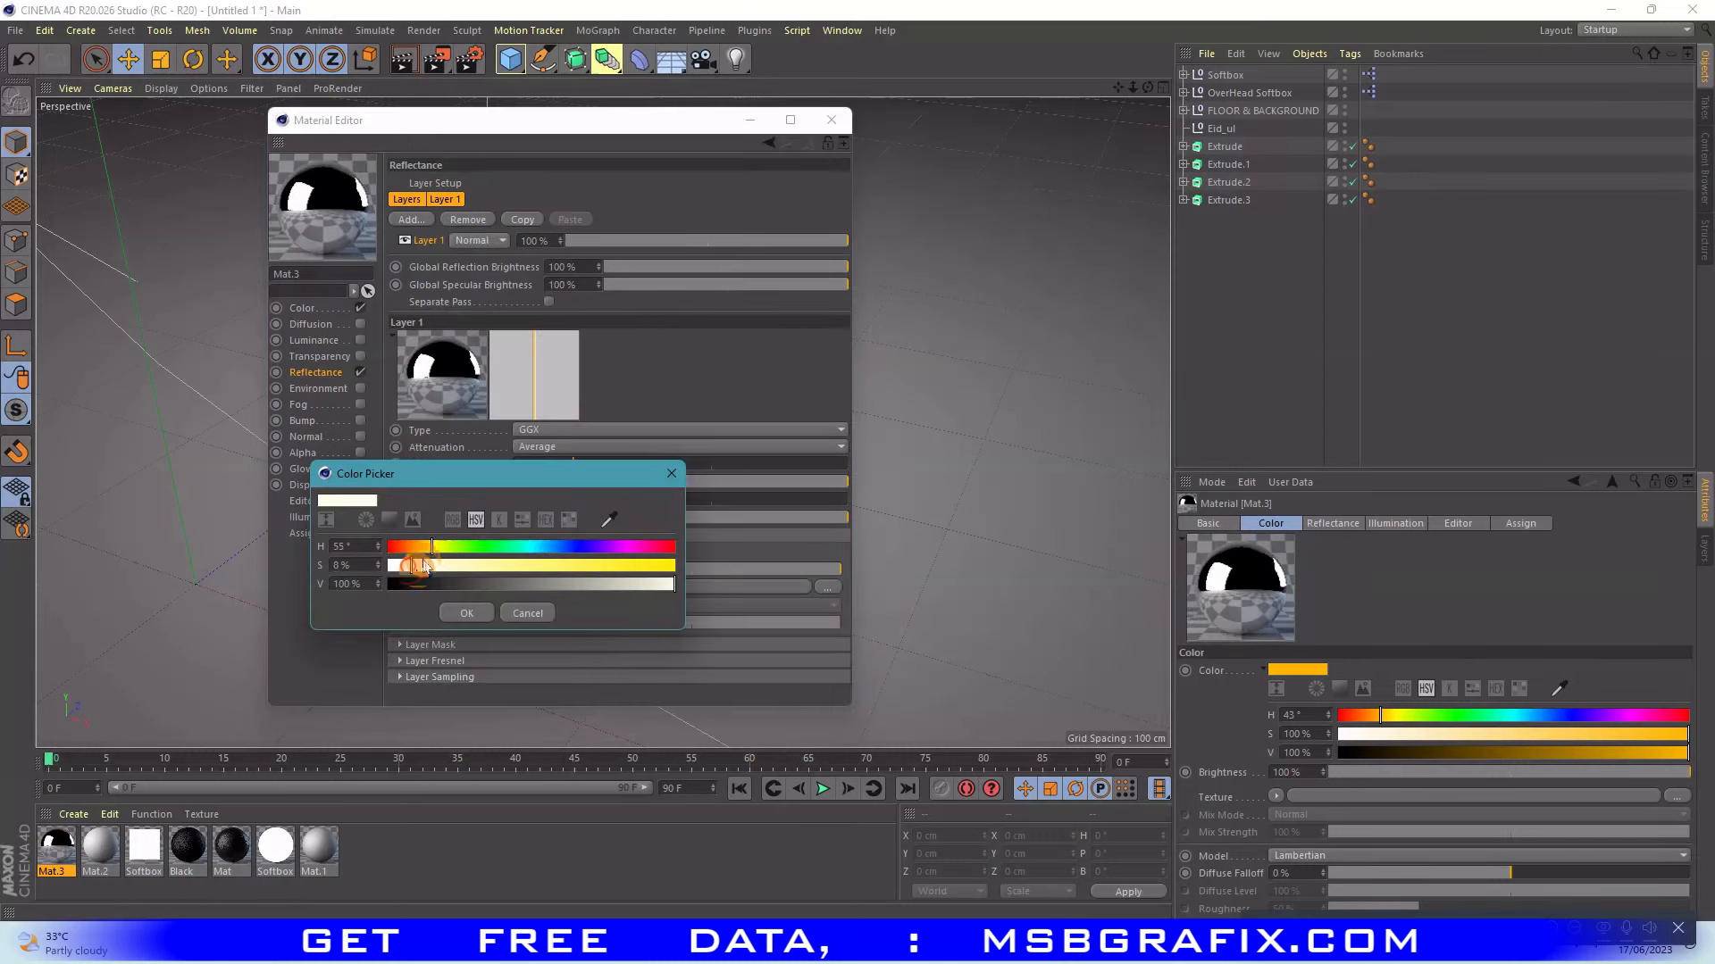
click(425, 566)
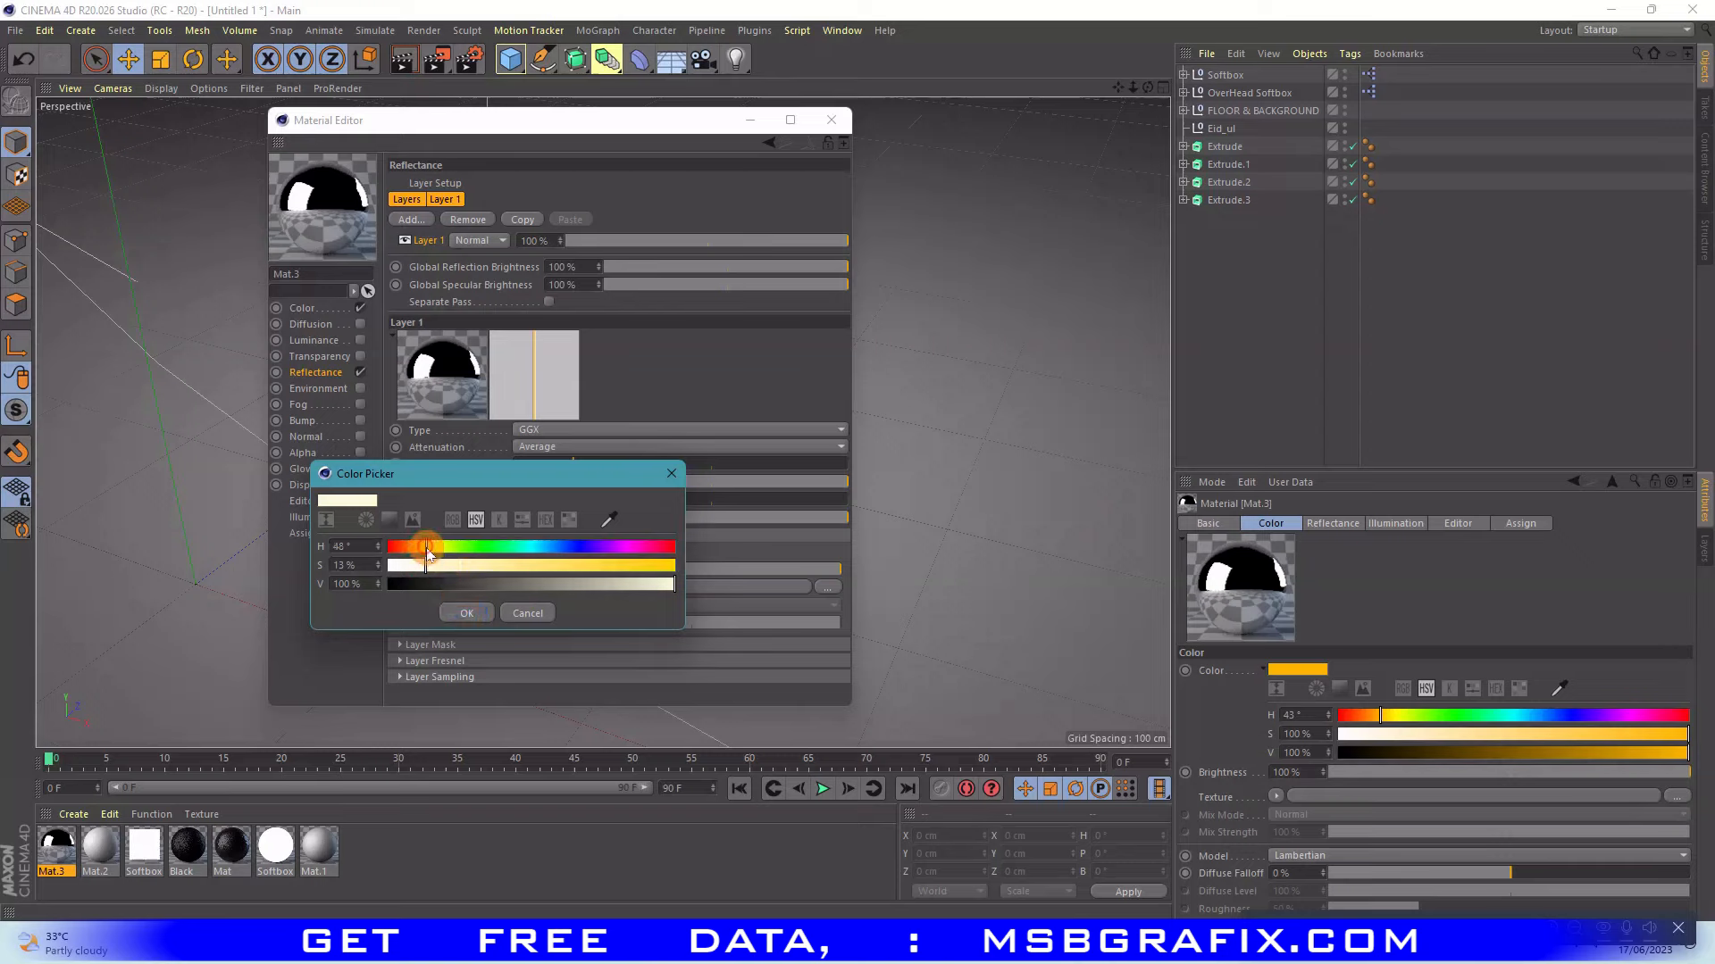
click(466, 613)
- Retint the gold material's GGX layer colour to hue 43° and saturation 20%, and lower the layer's brightness to 45%
click(314, 319)
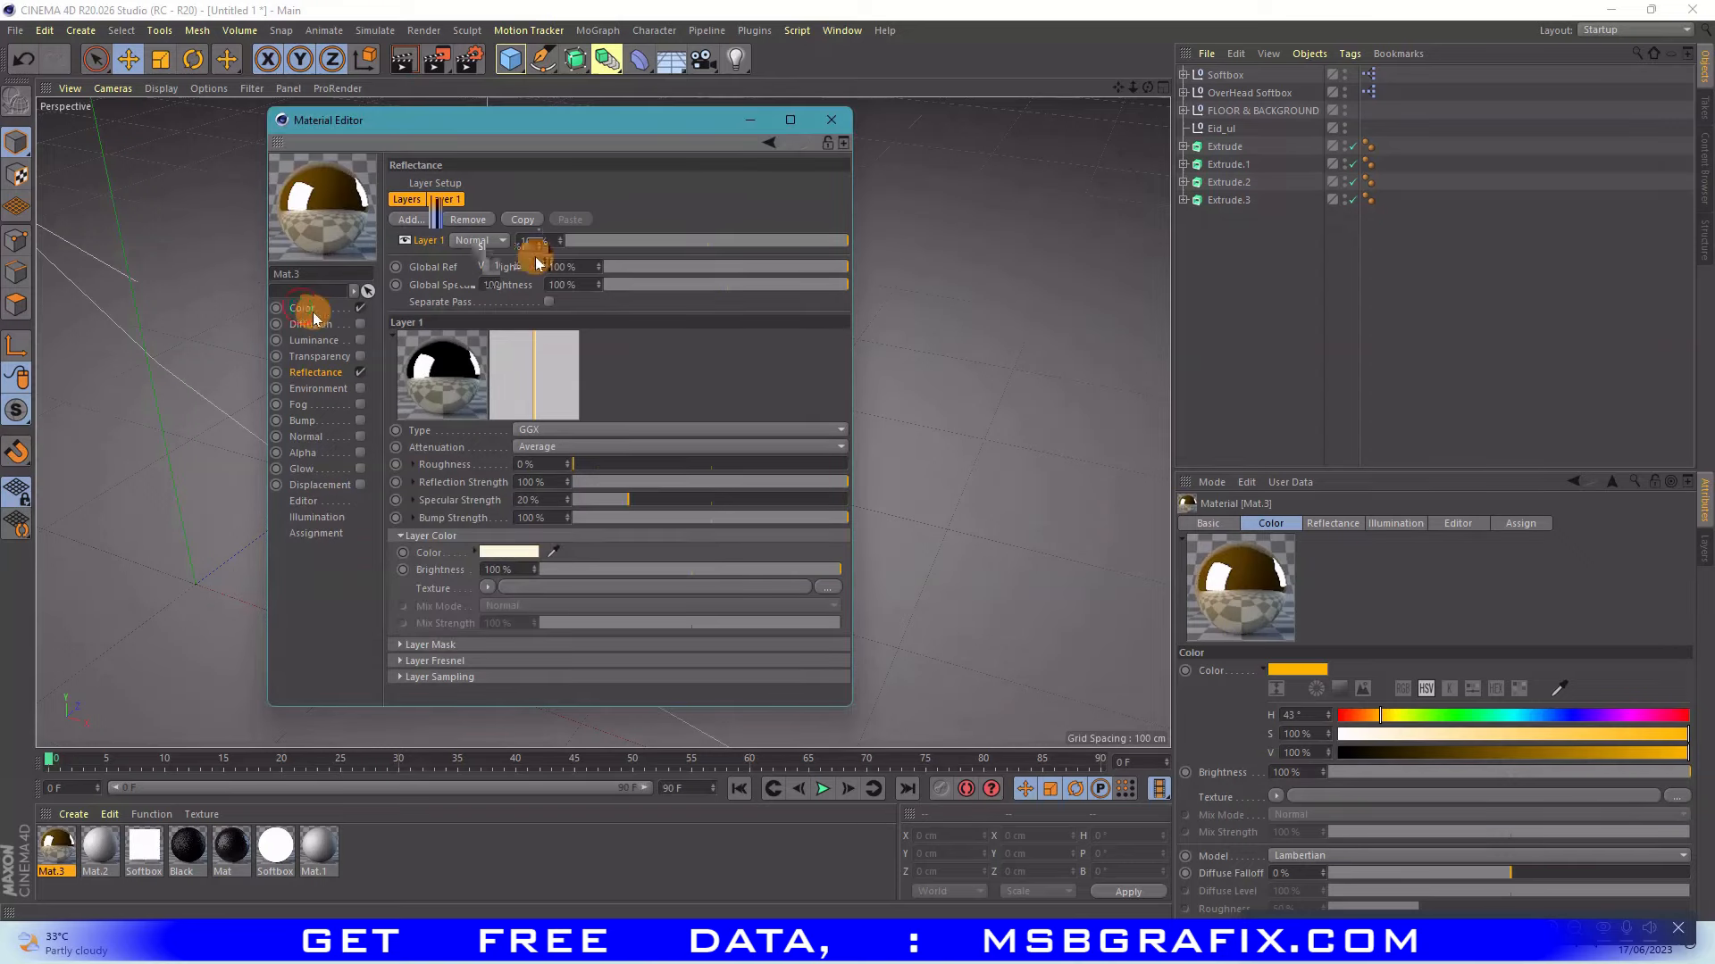
click(319, 374)
click(509, 552)
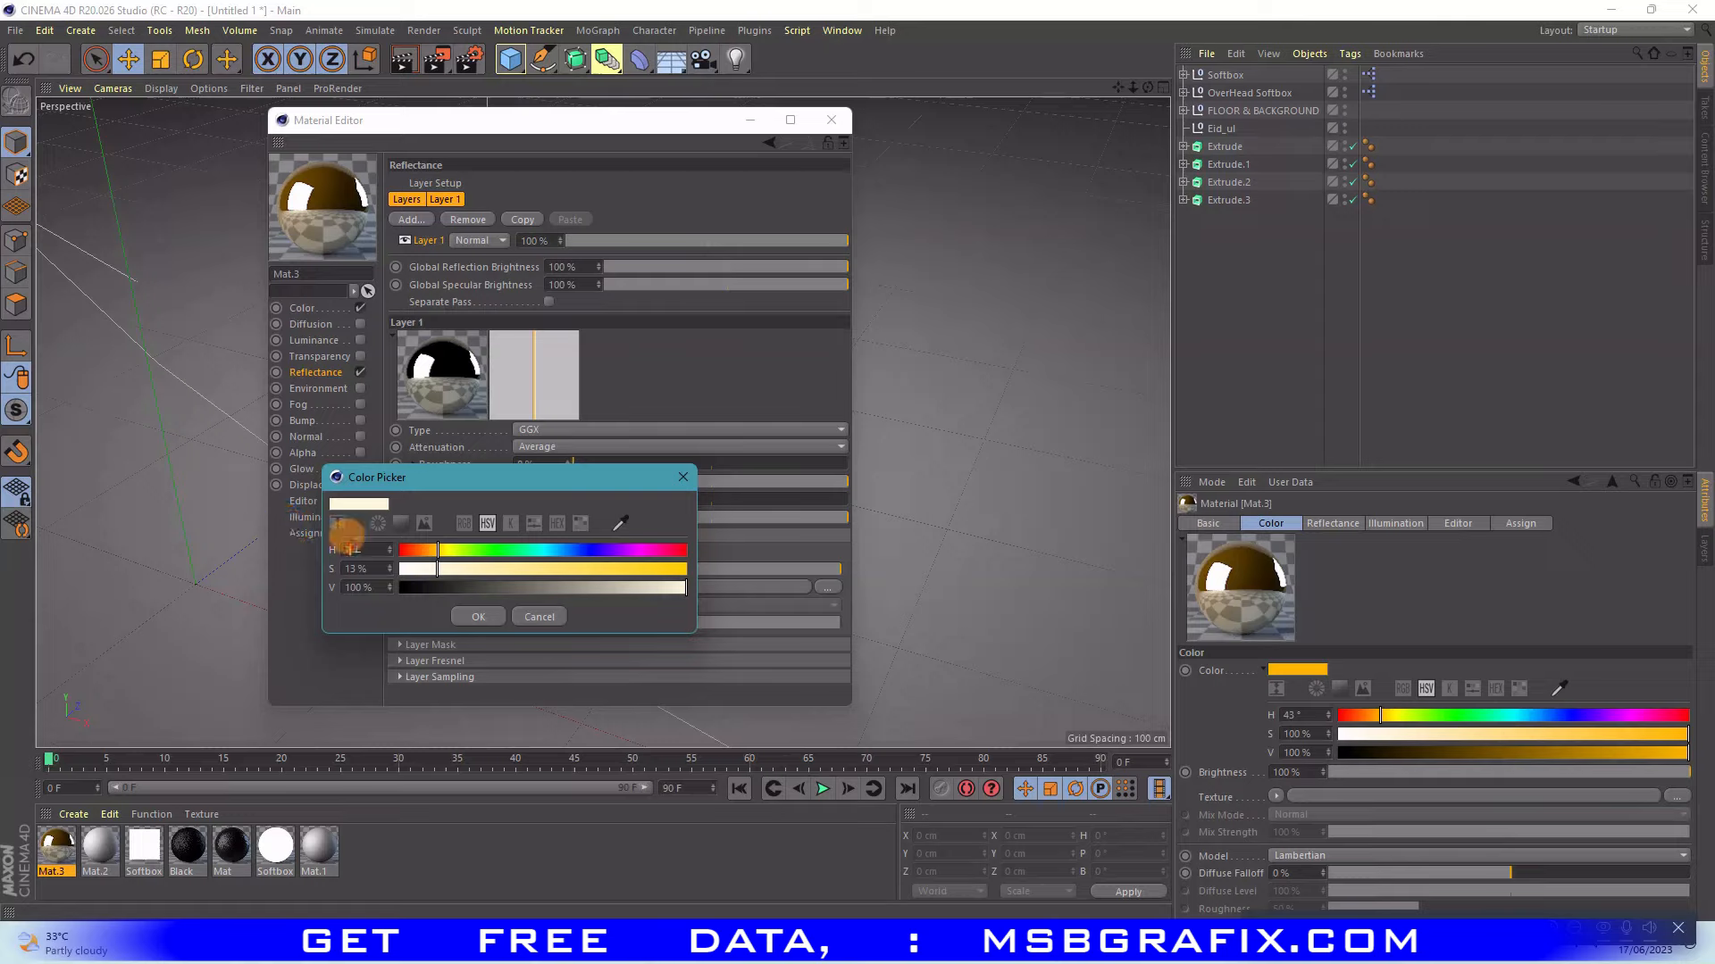
drag(356, 545, 274, 551)
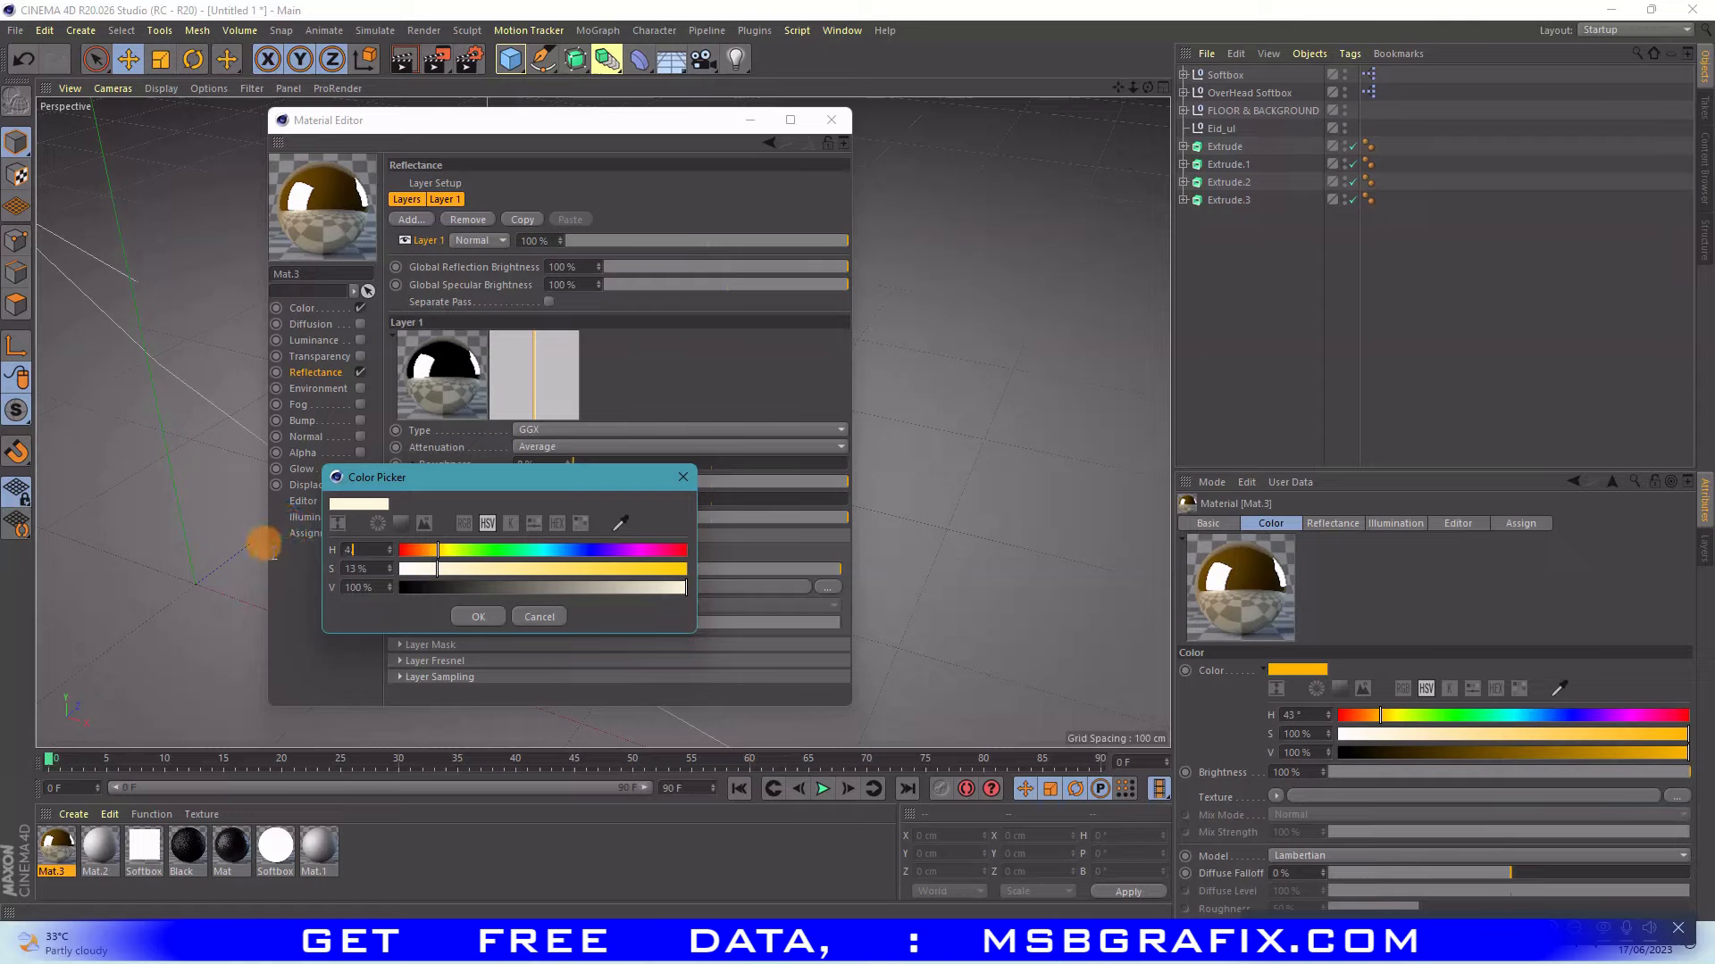
text(4)
key(Return)
drag(422, 478, 499, 482)
drag(442, 550, 350, 545)
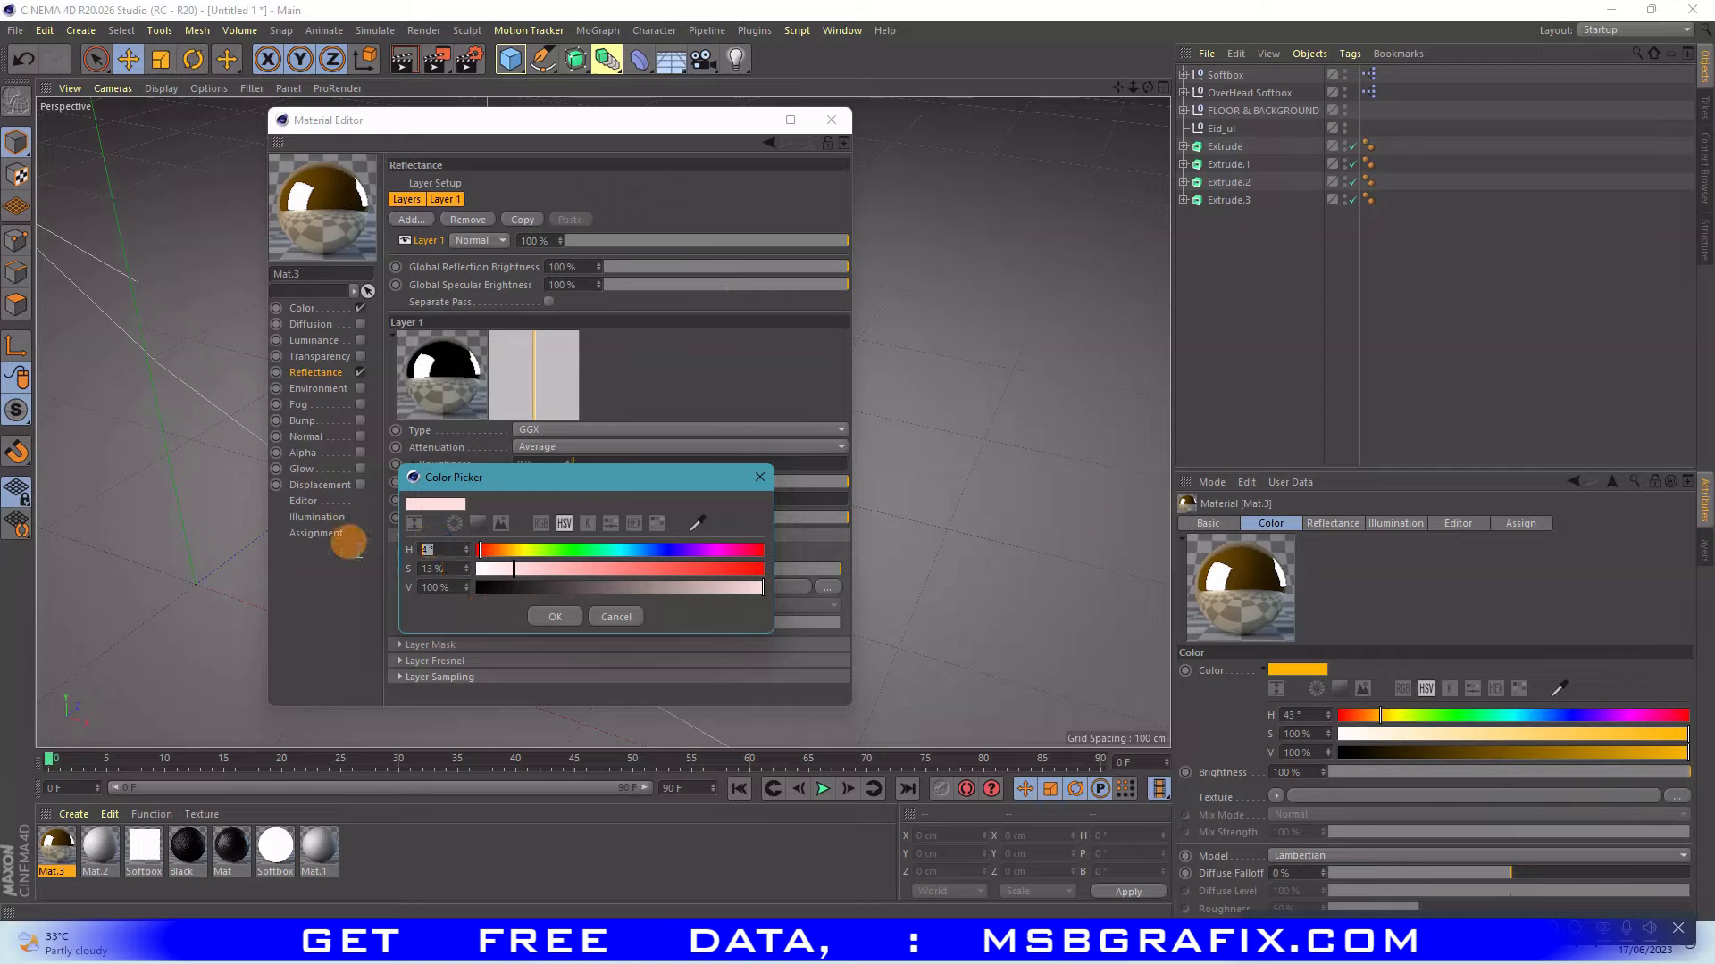
text(43)
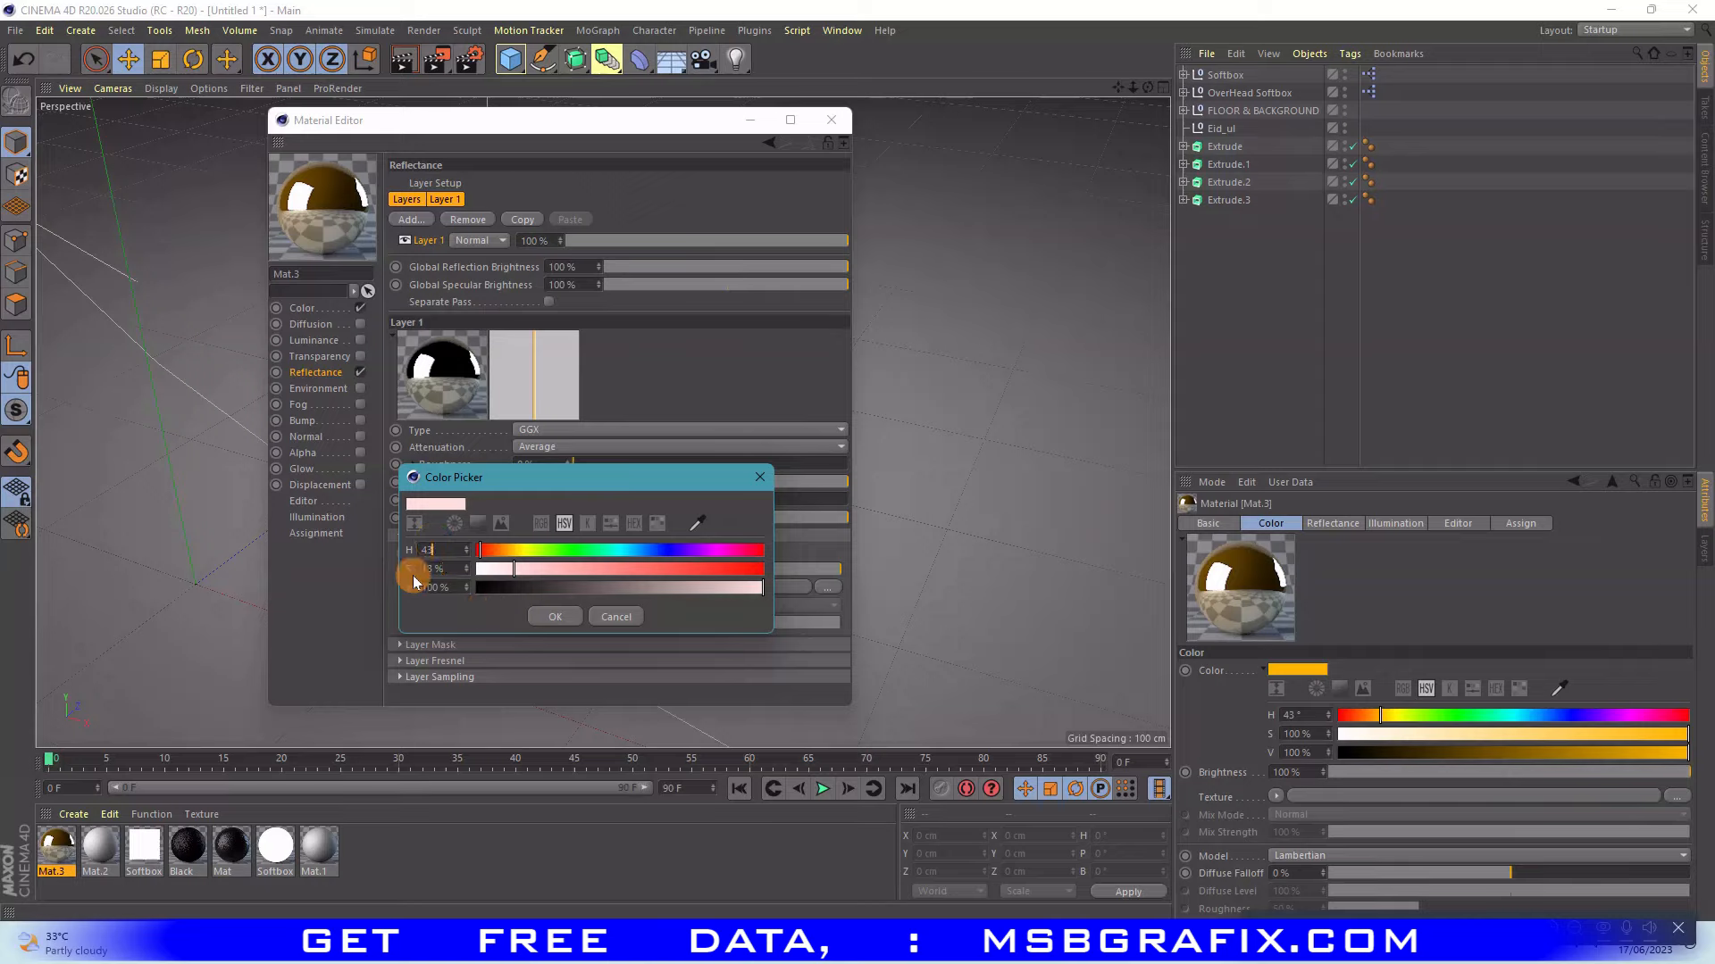
key(Return)
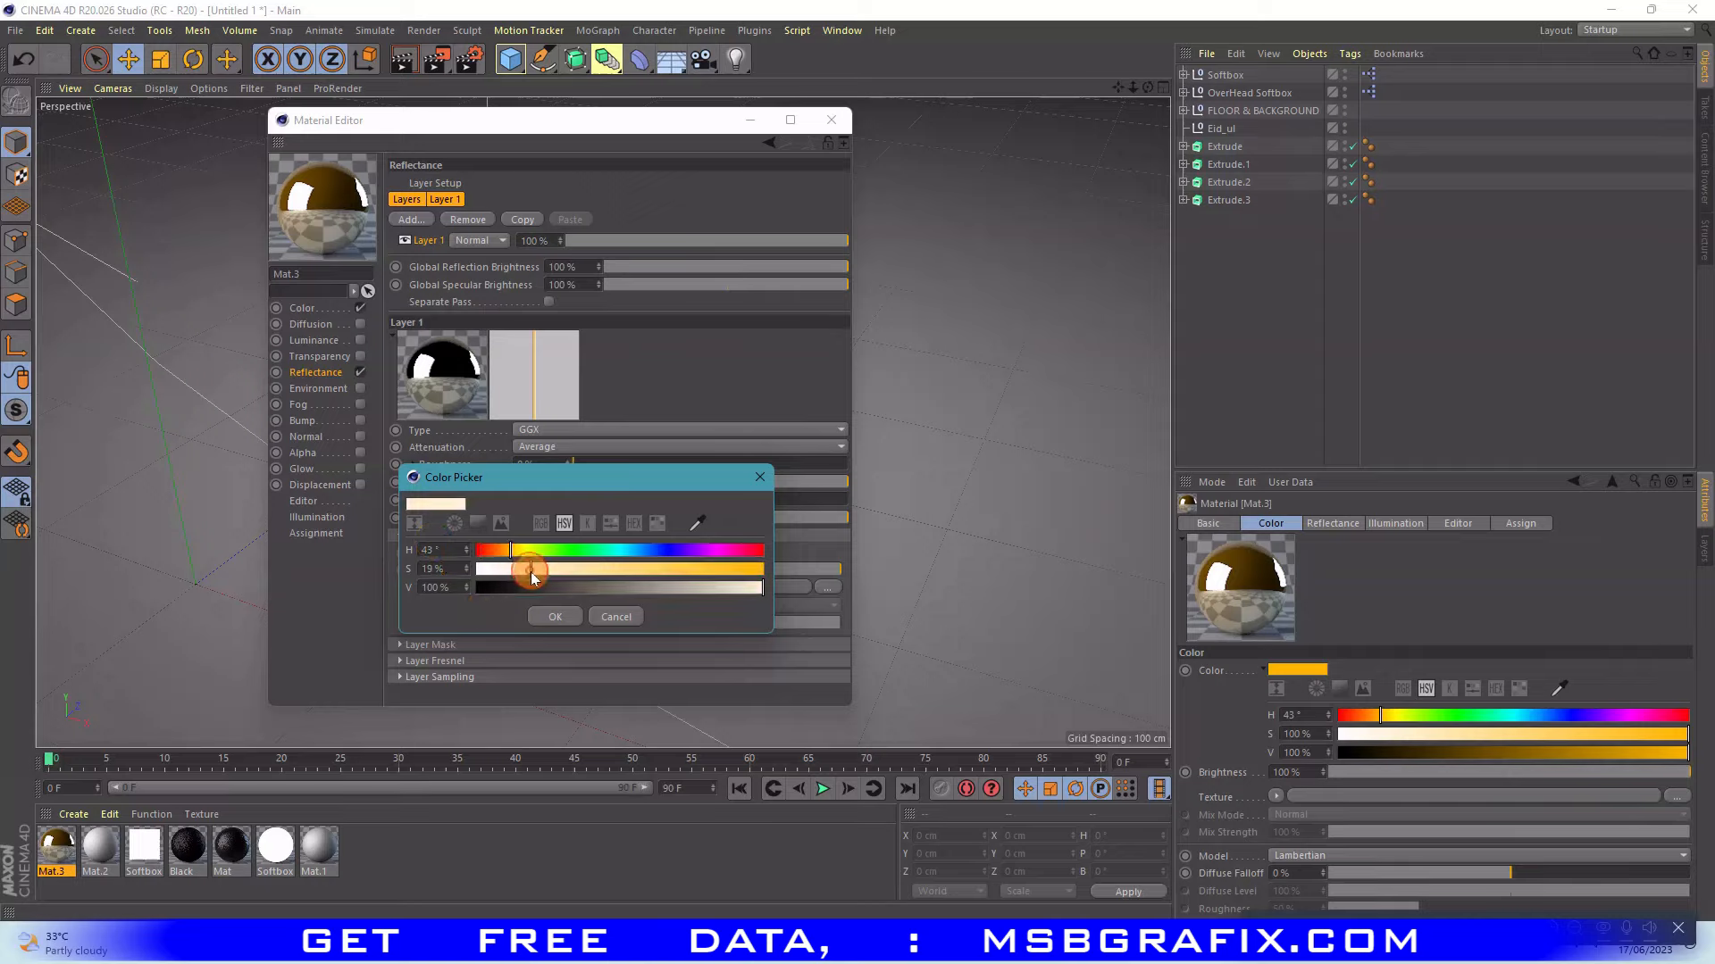
click(444, 568)
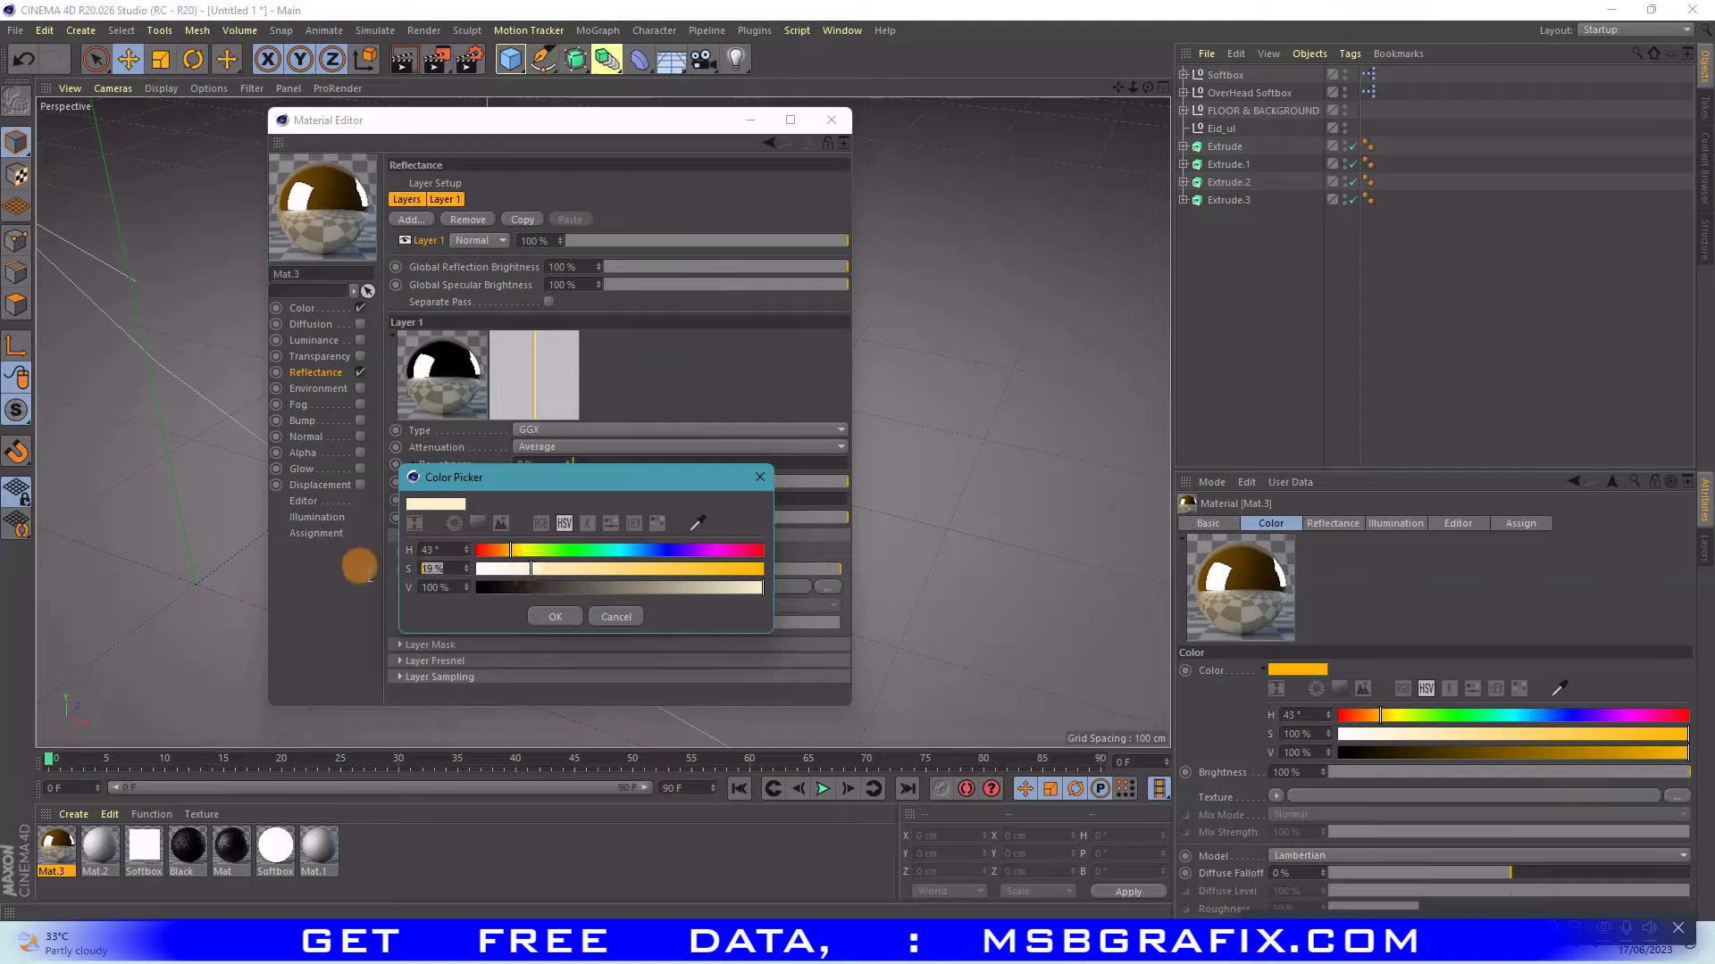
text(20)
key(Return)
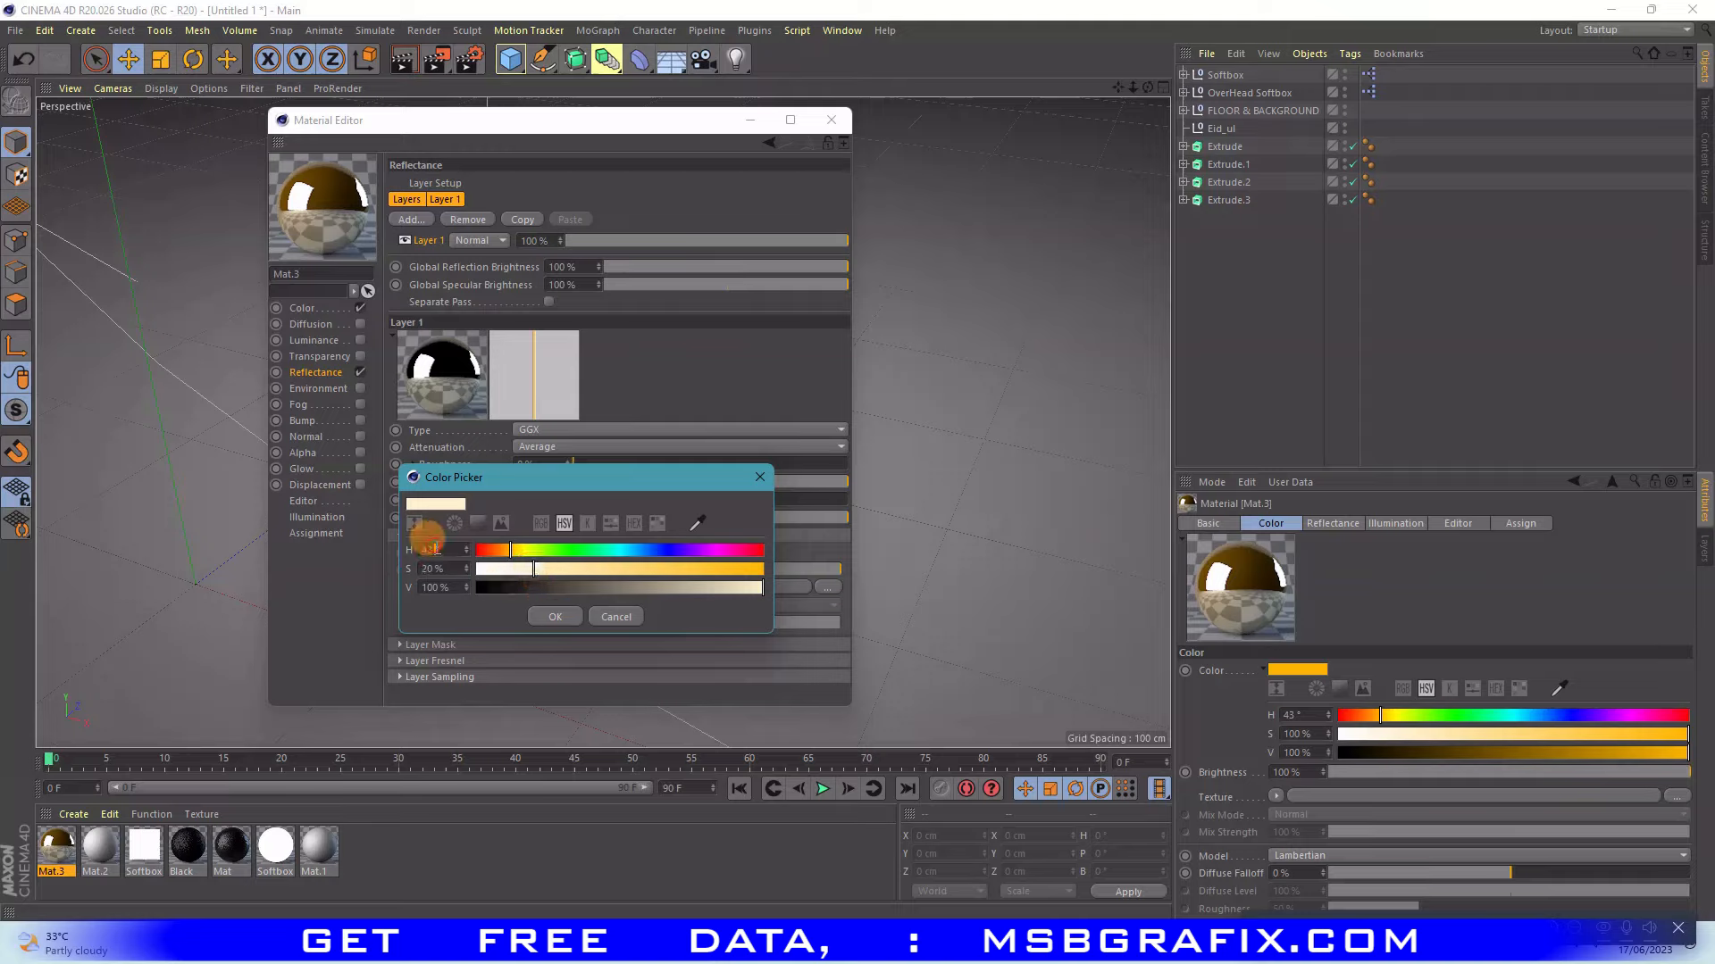
click(555, 616)
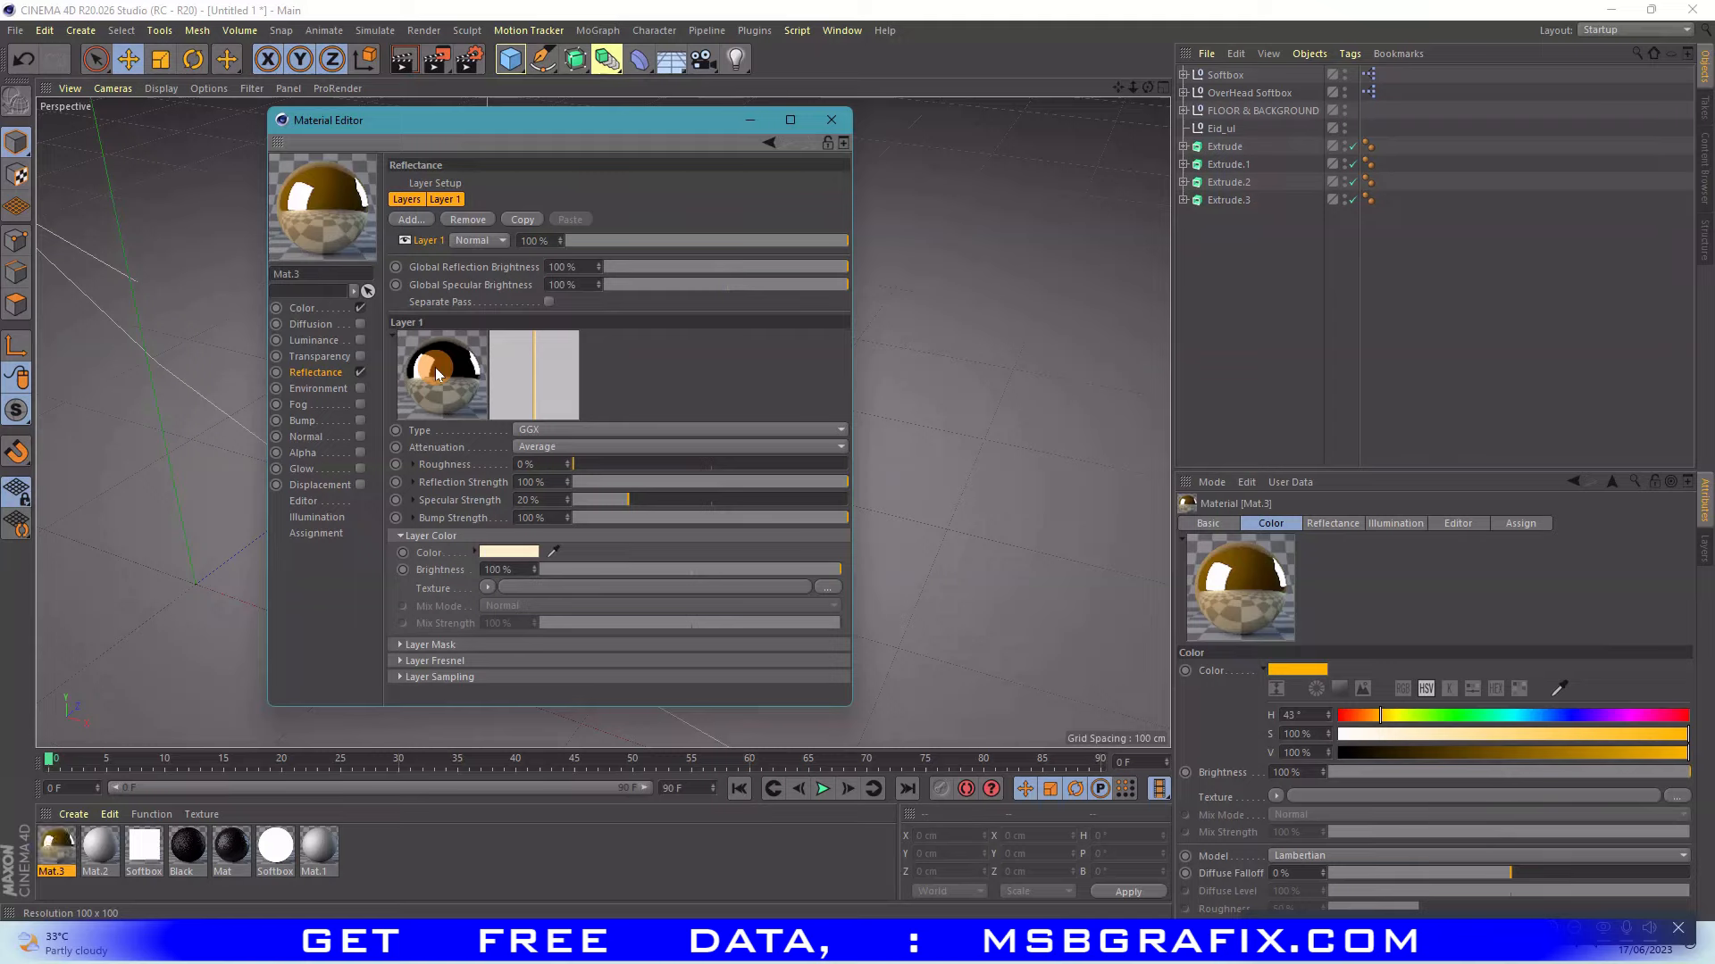
drag(701, 568, 675, 569)
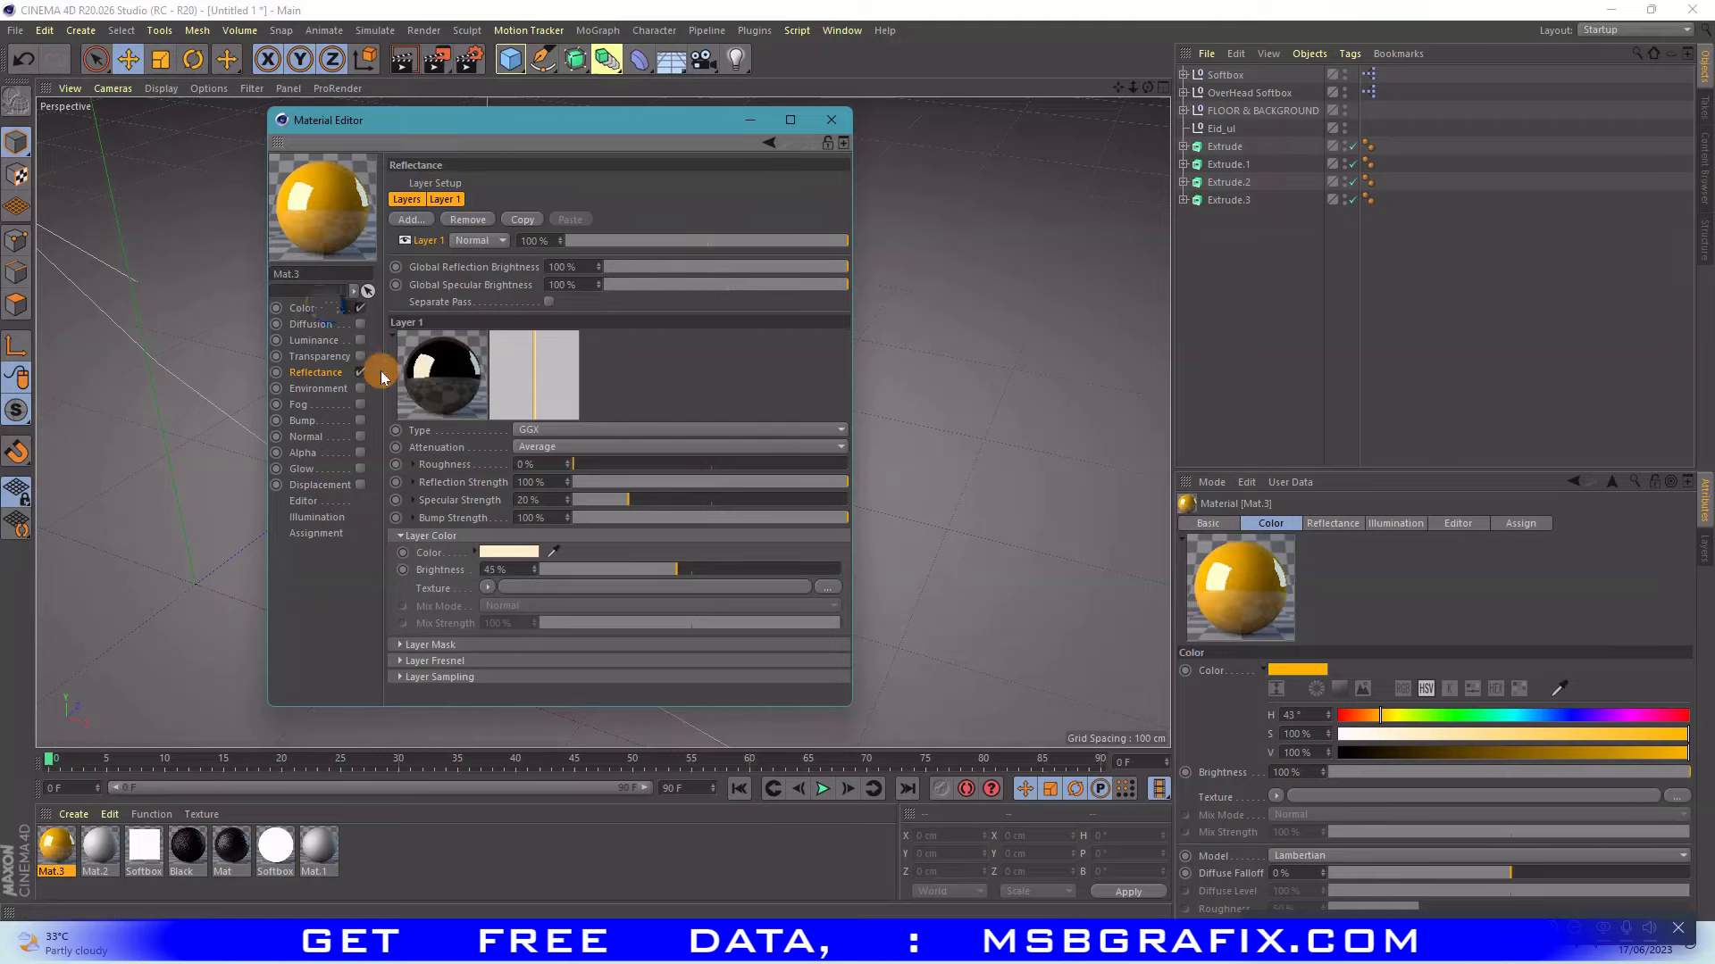
- Set the gold material's base colour to hue 40° and value 90%, and apply the material to the raised calligraphy extrusion
click(304, 307)
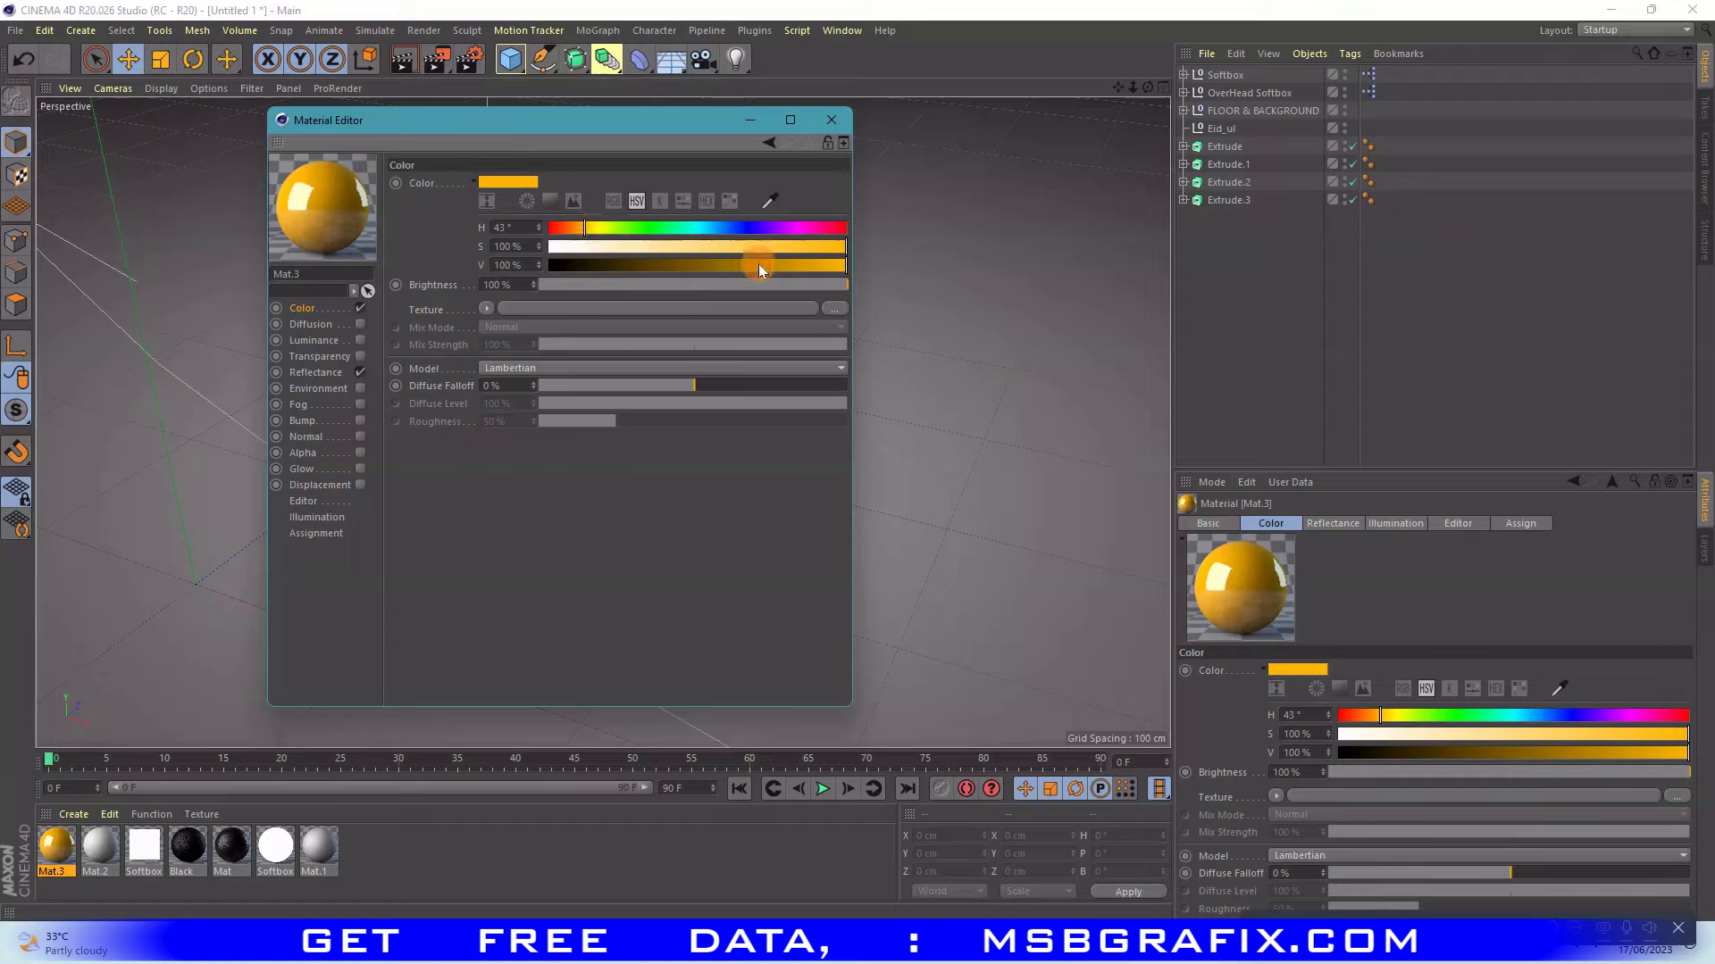
click(786, 265)
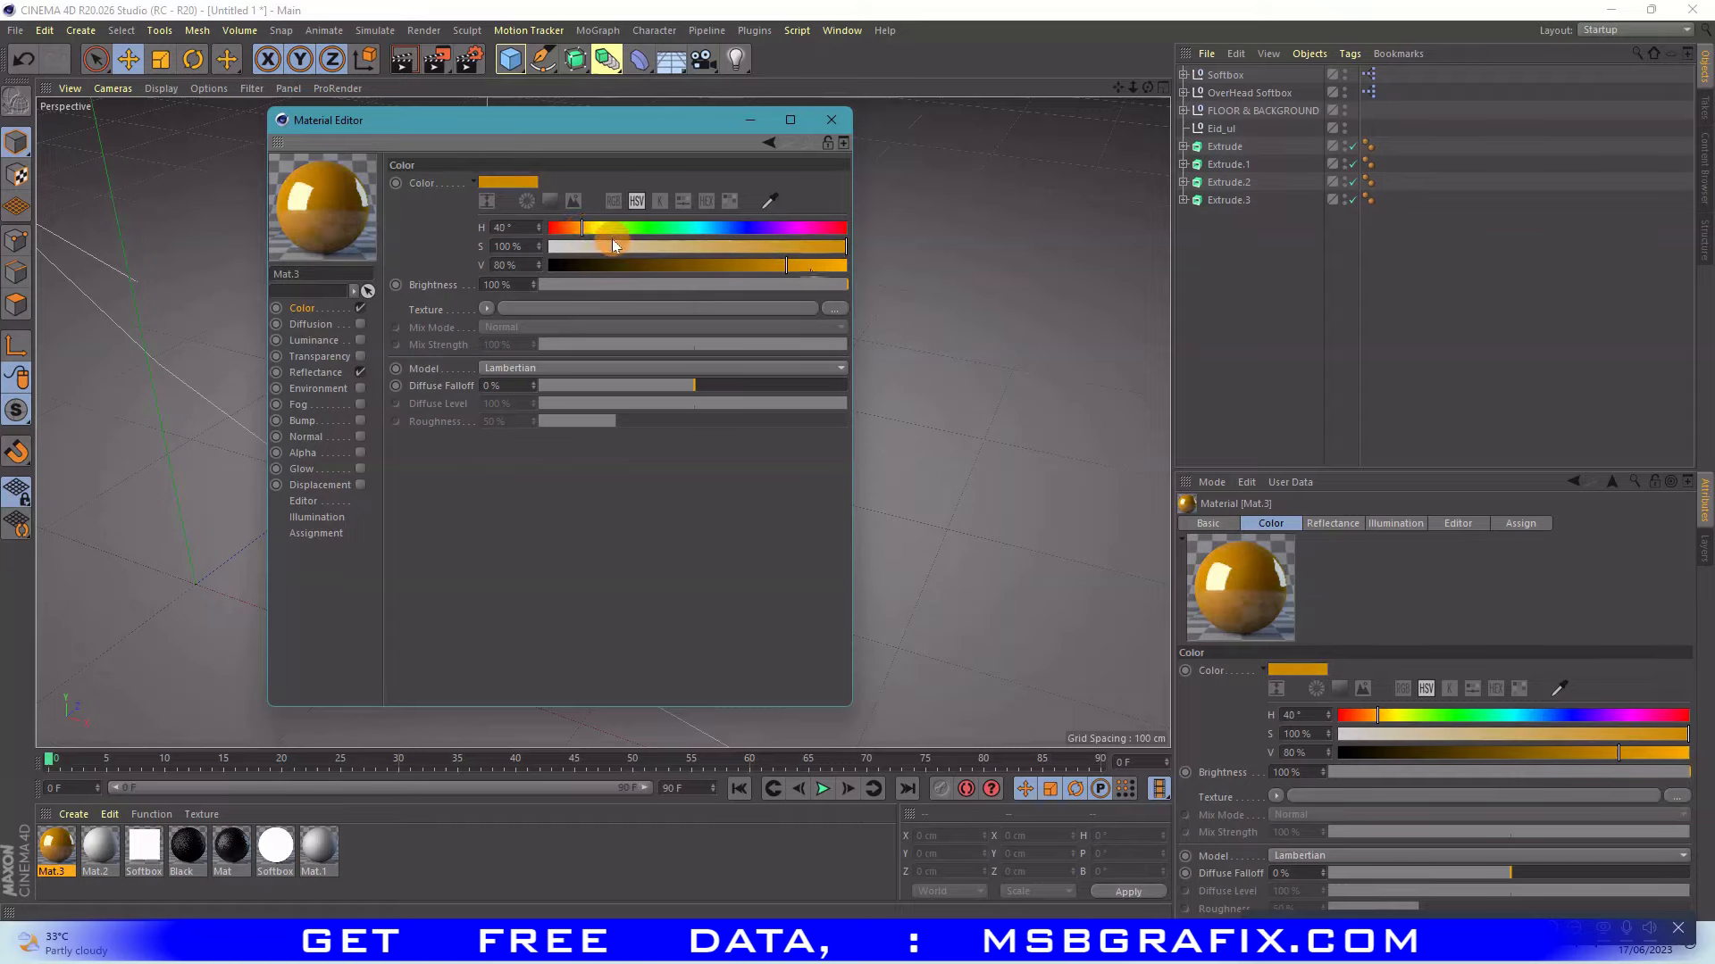
click(816, 265)
click(314, 308)
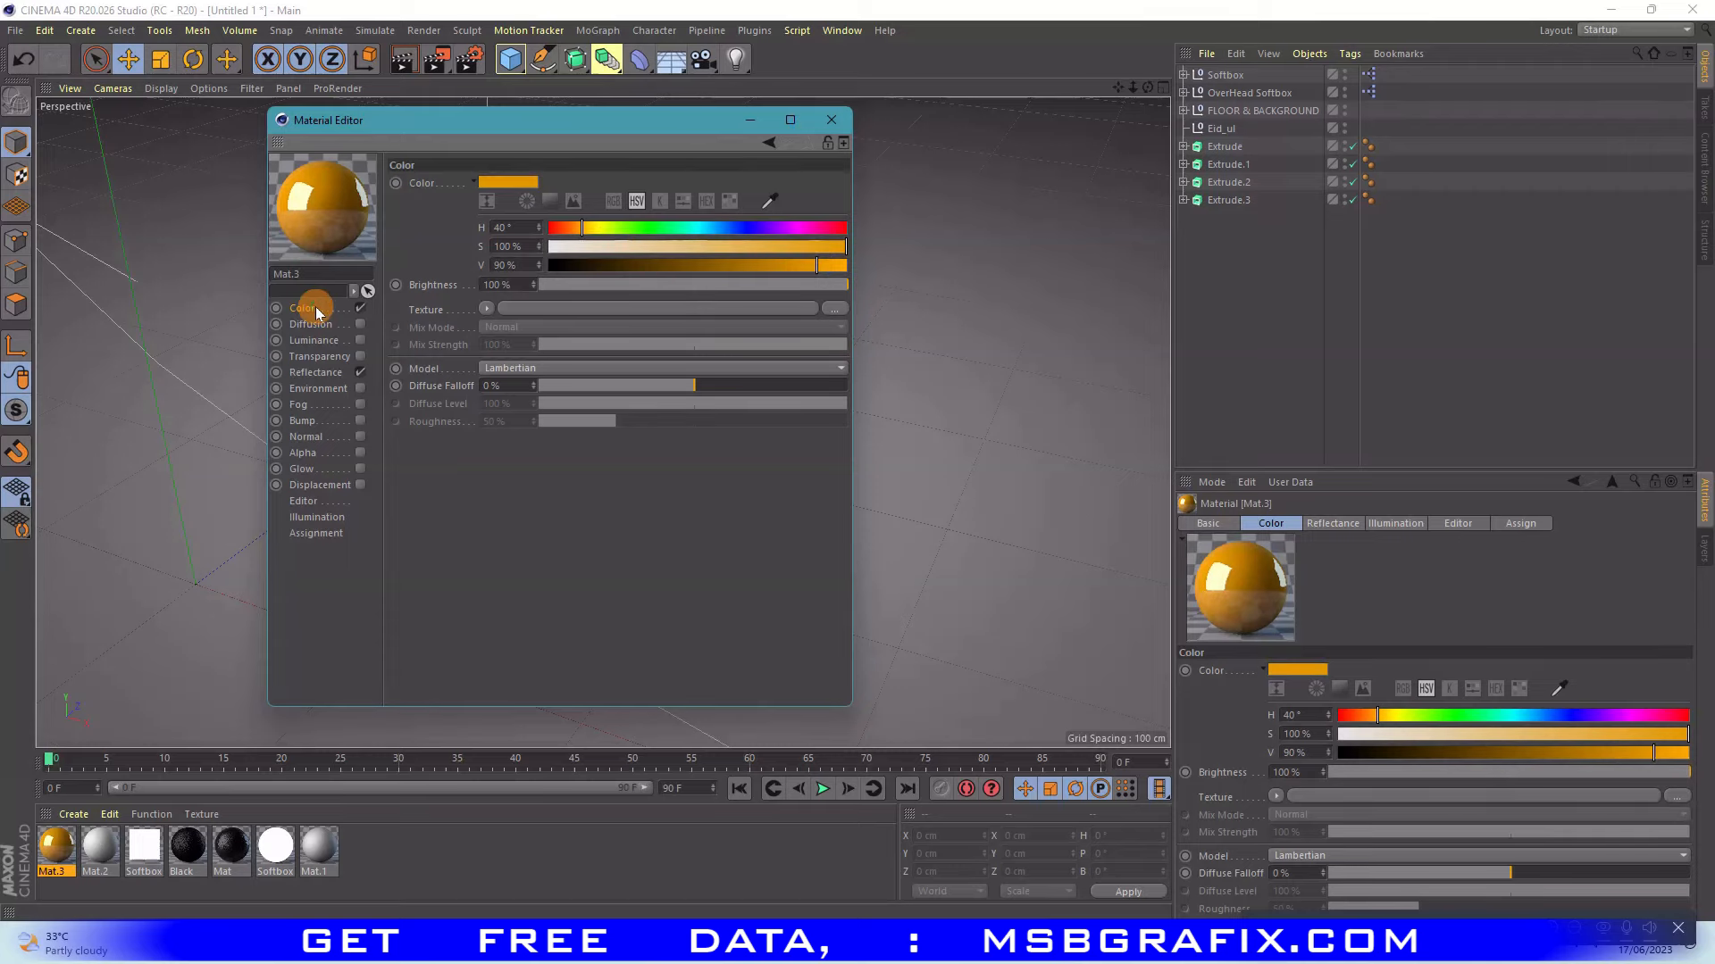
click(832, 120)
drag(53, 846, 677, 429)
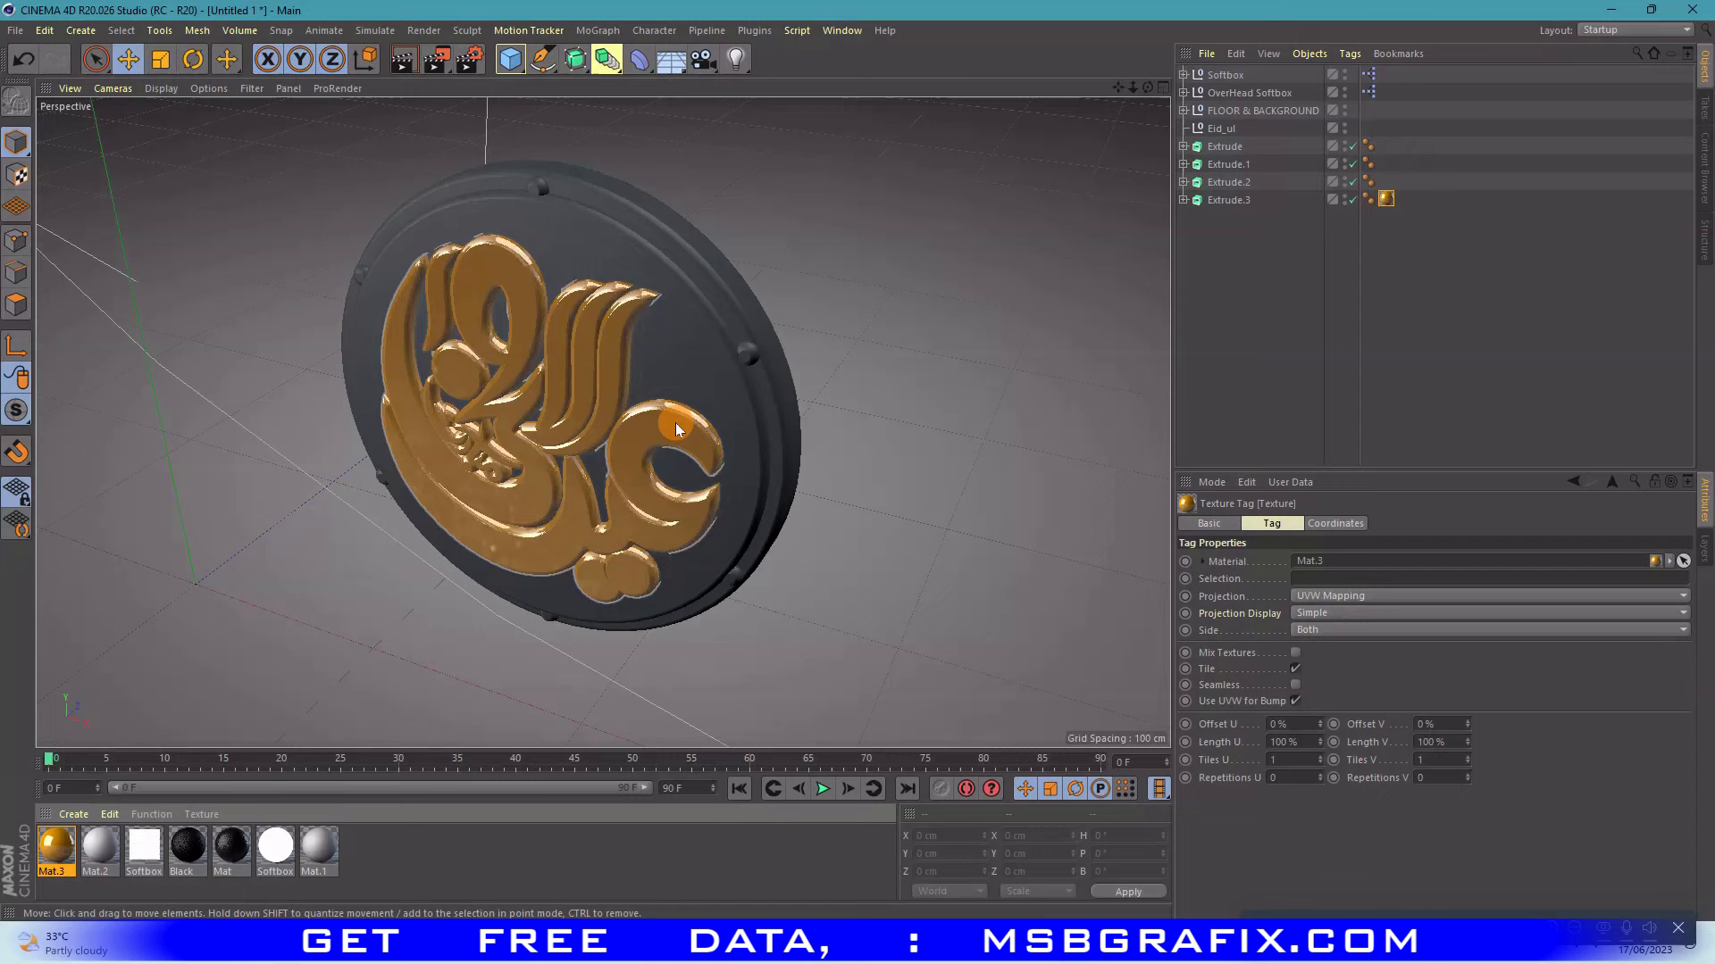
- Create another material and set its base colour to pale cyan-grey with hue 178°, saturation 9% and value 82%
double_click(452, 849)
double_click(55, 845)
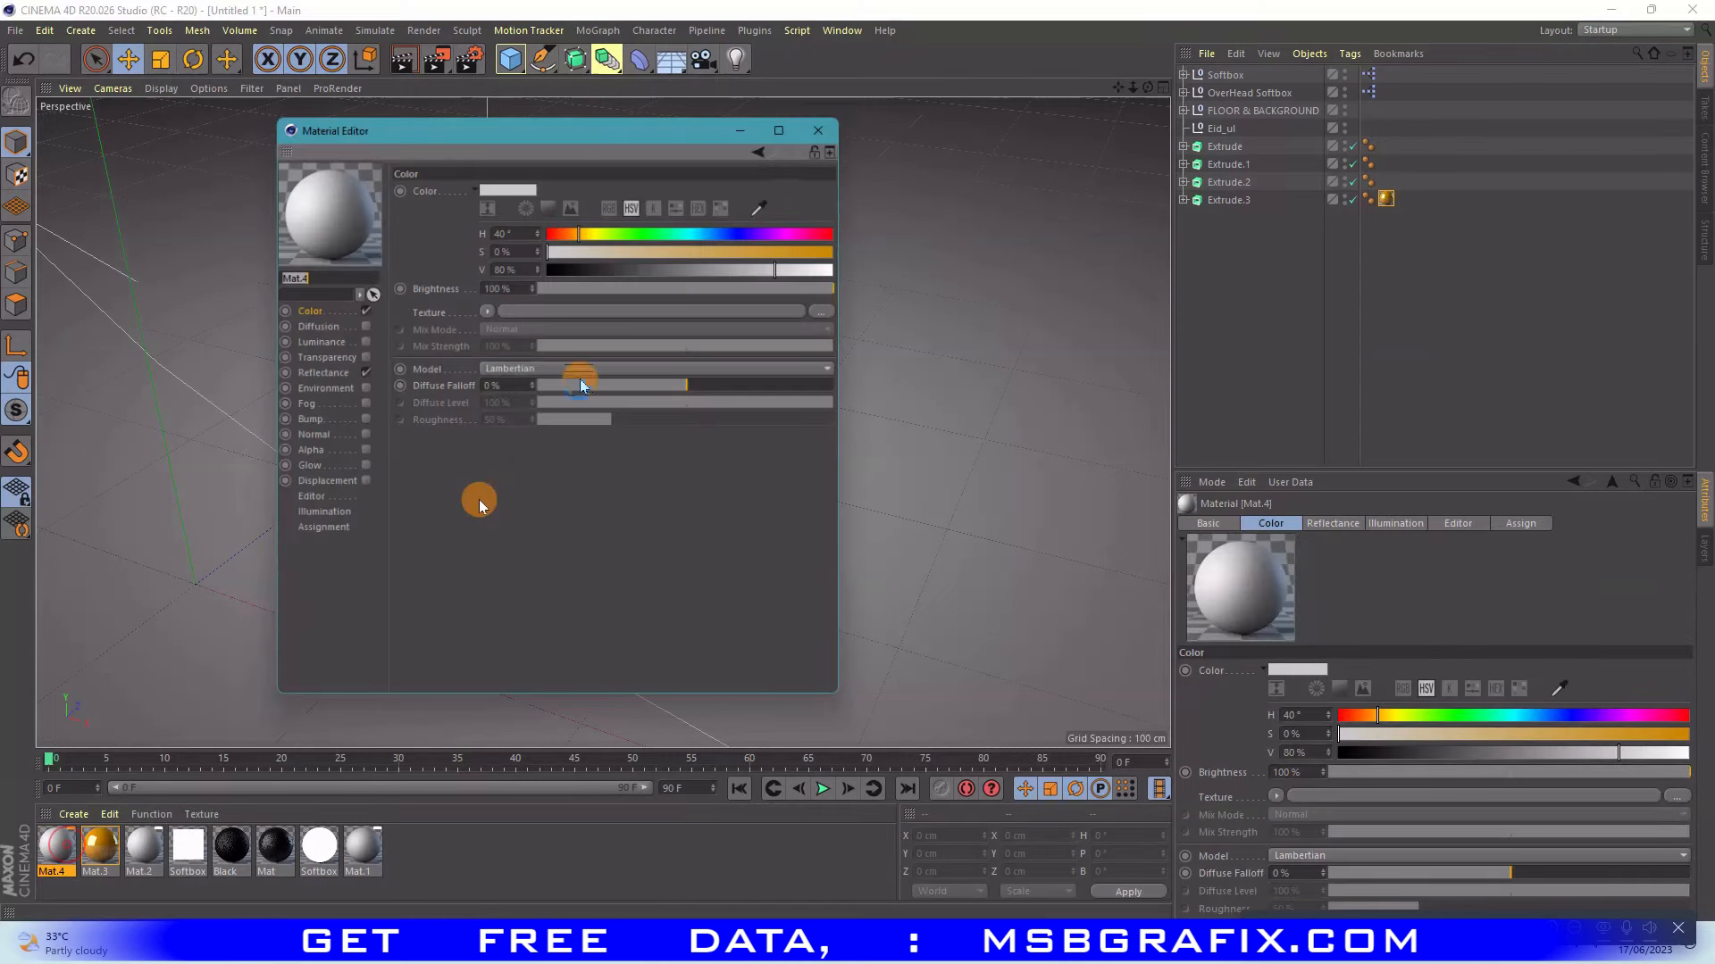
click(801, 265)
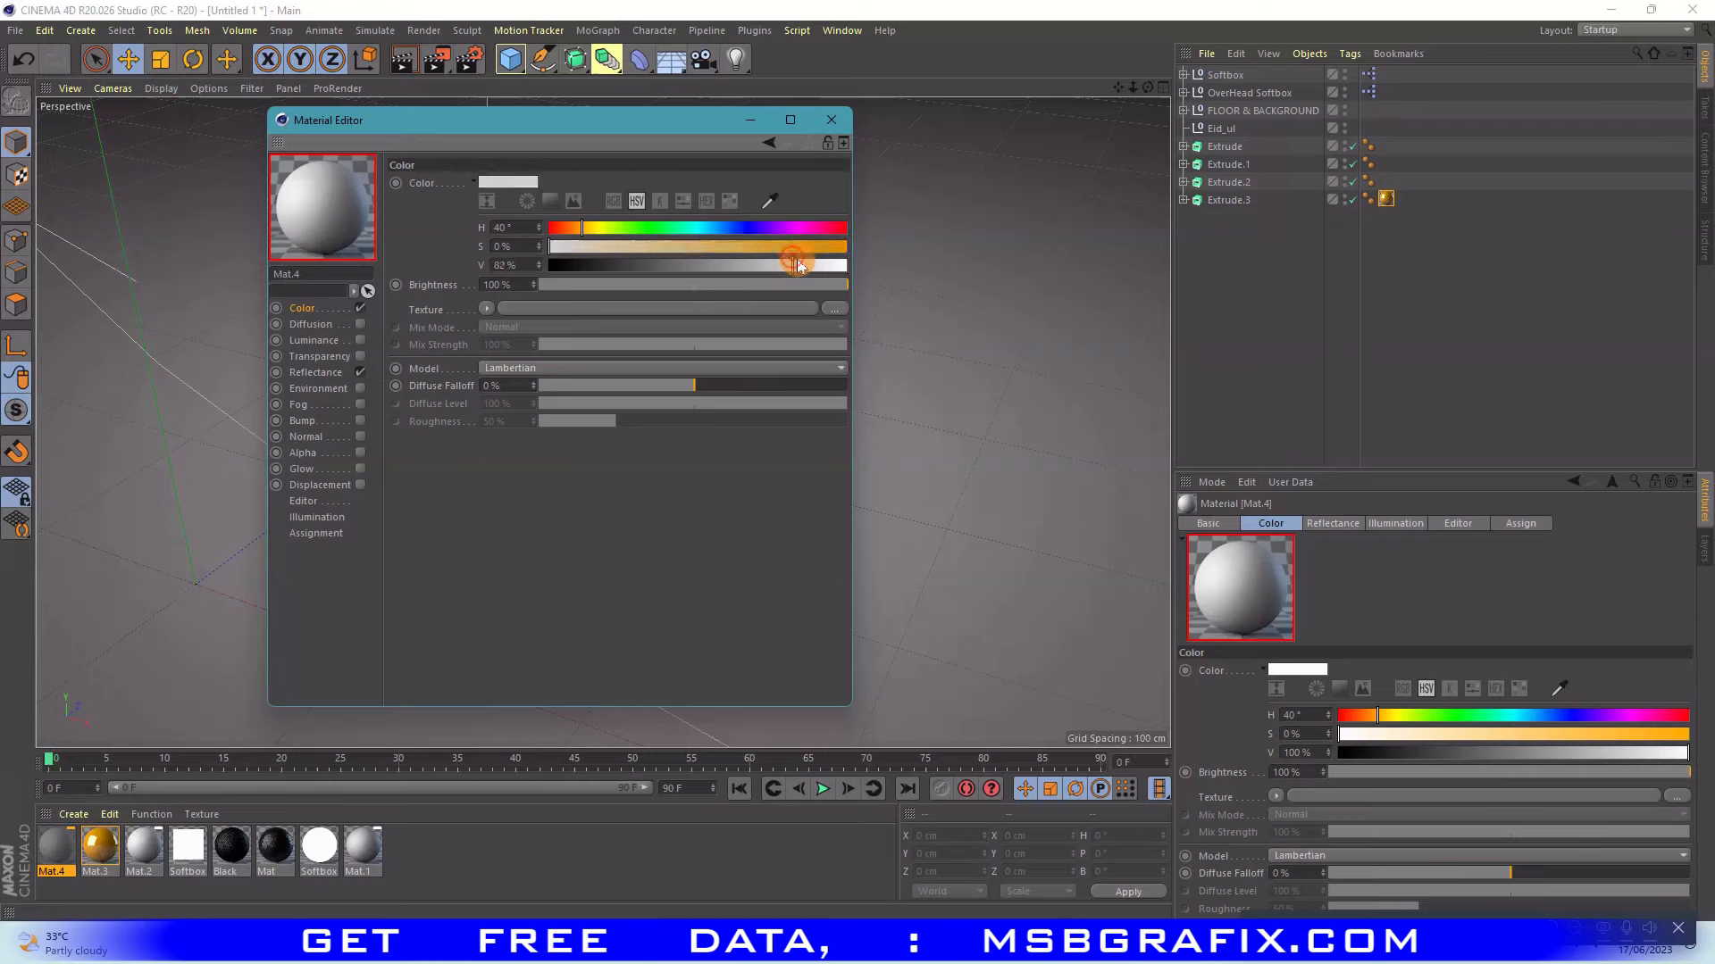
click(597, 247)
drag(597, 229, 695, 229)
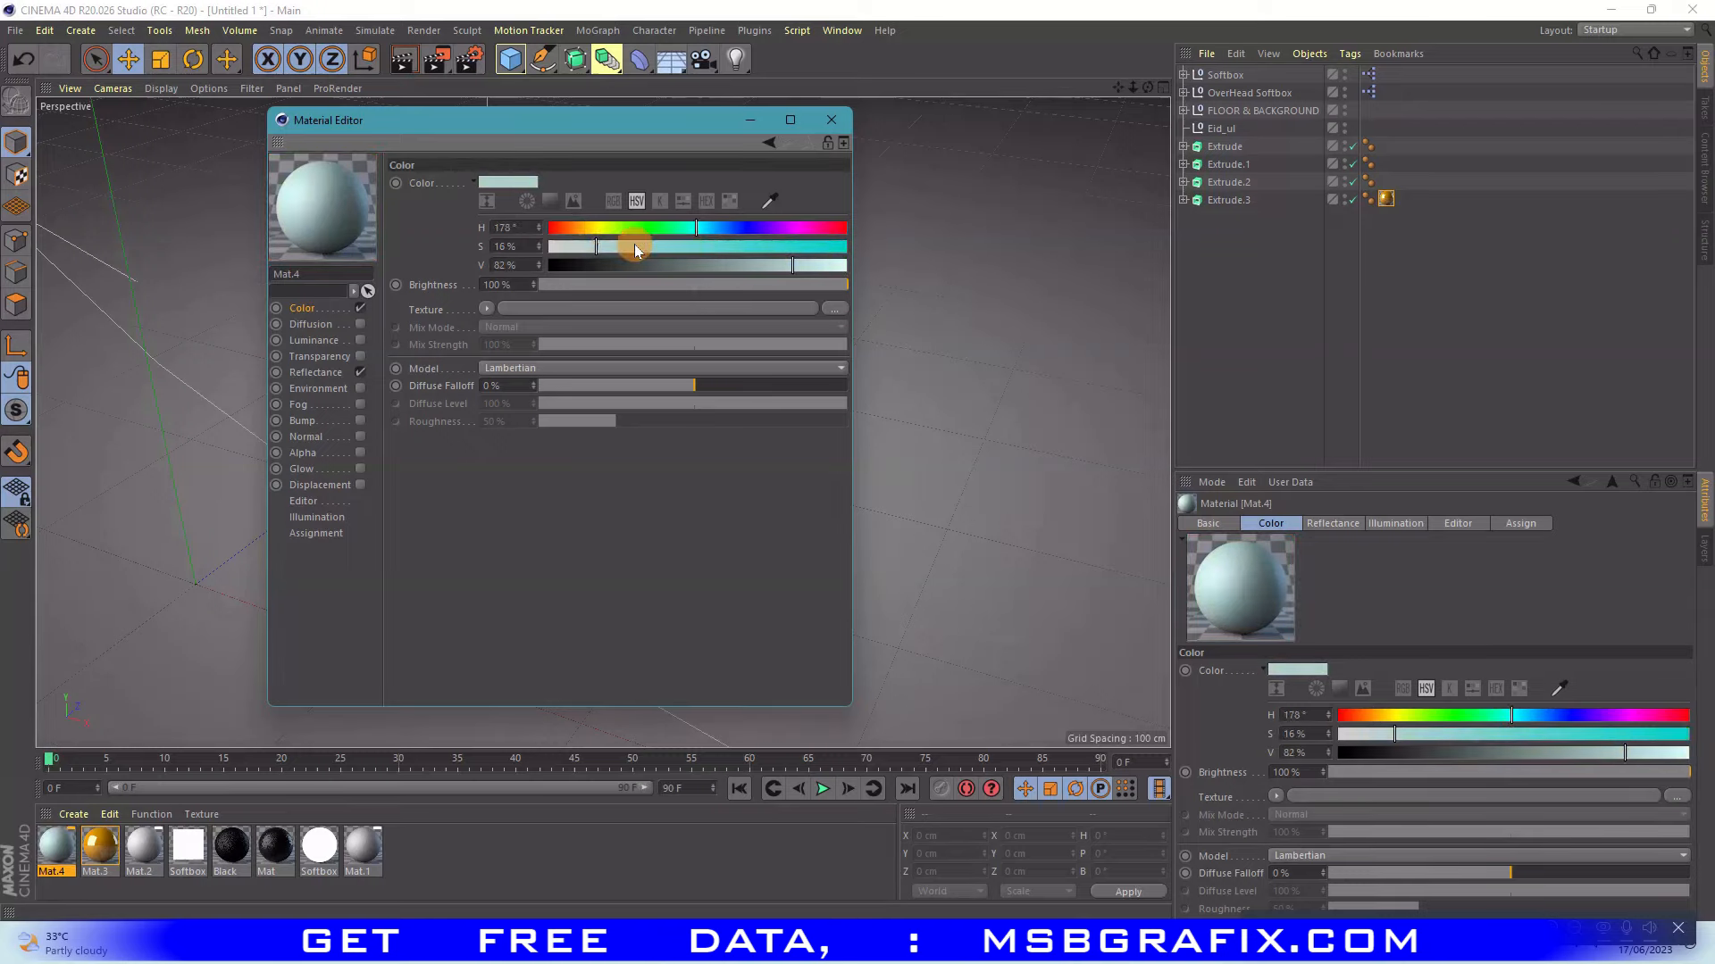
click(575, 247)
- Replace the pale material's default specular layer with a Reflection (Legacy) layer in its reflectance
click(330, 374)
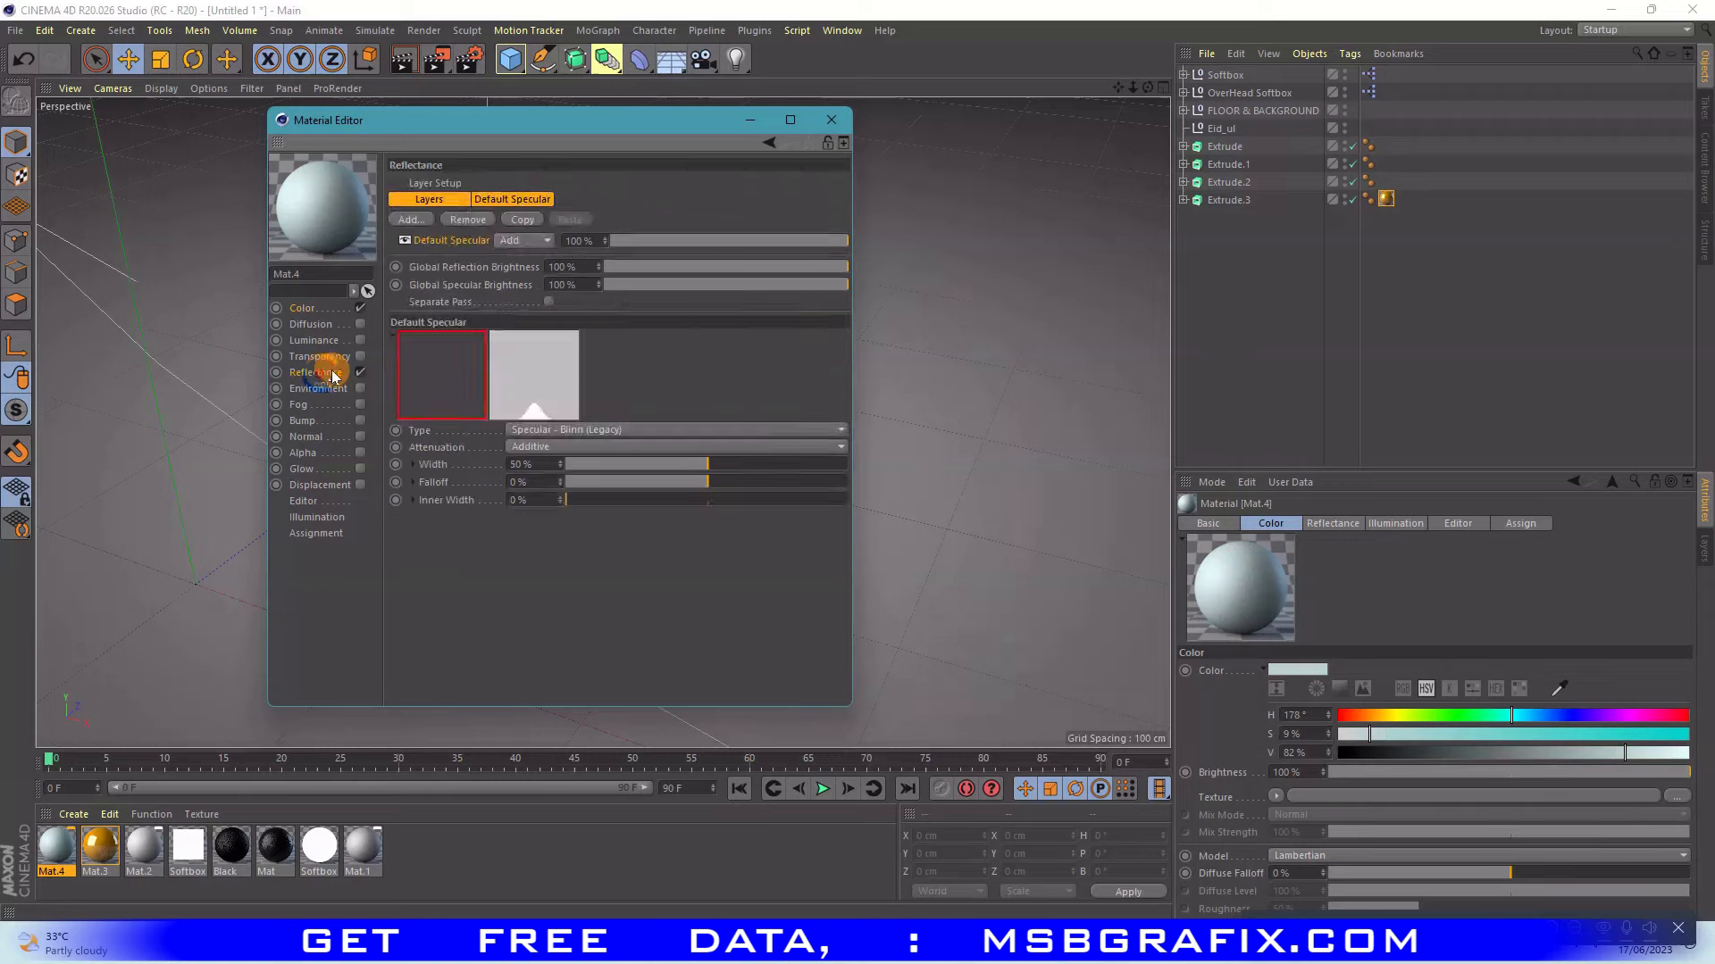
click(421, 220)
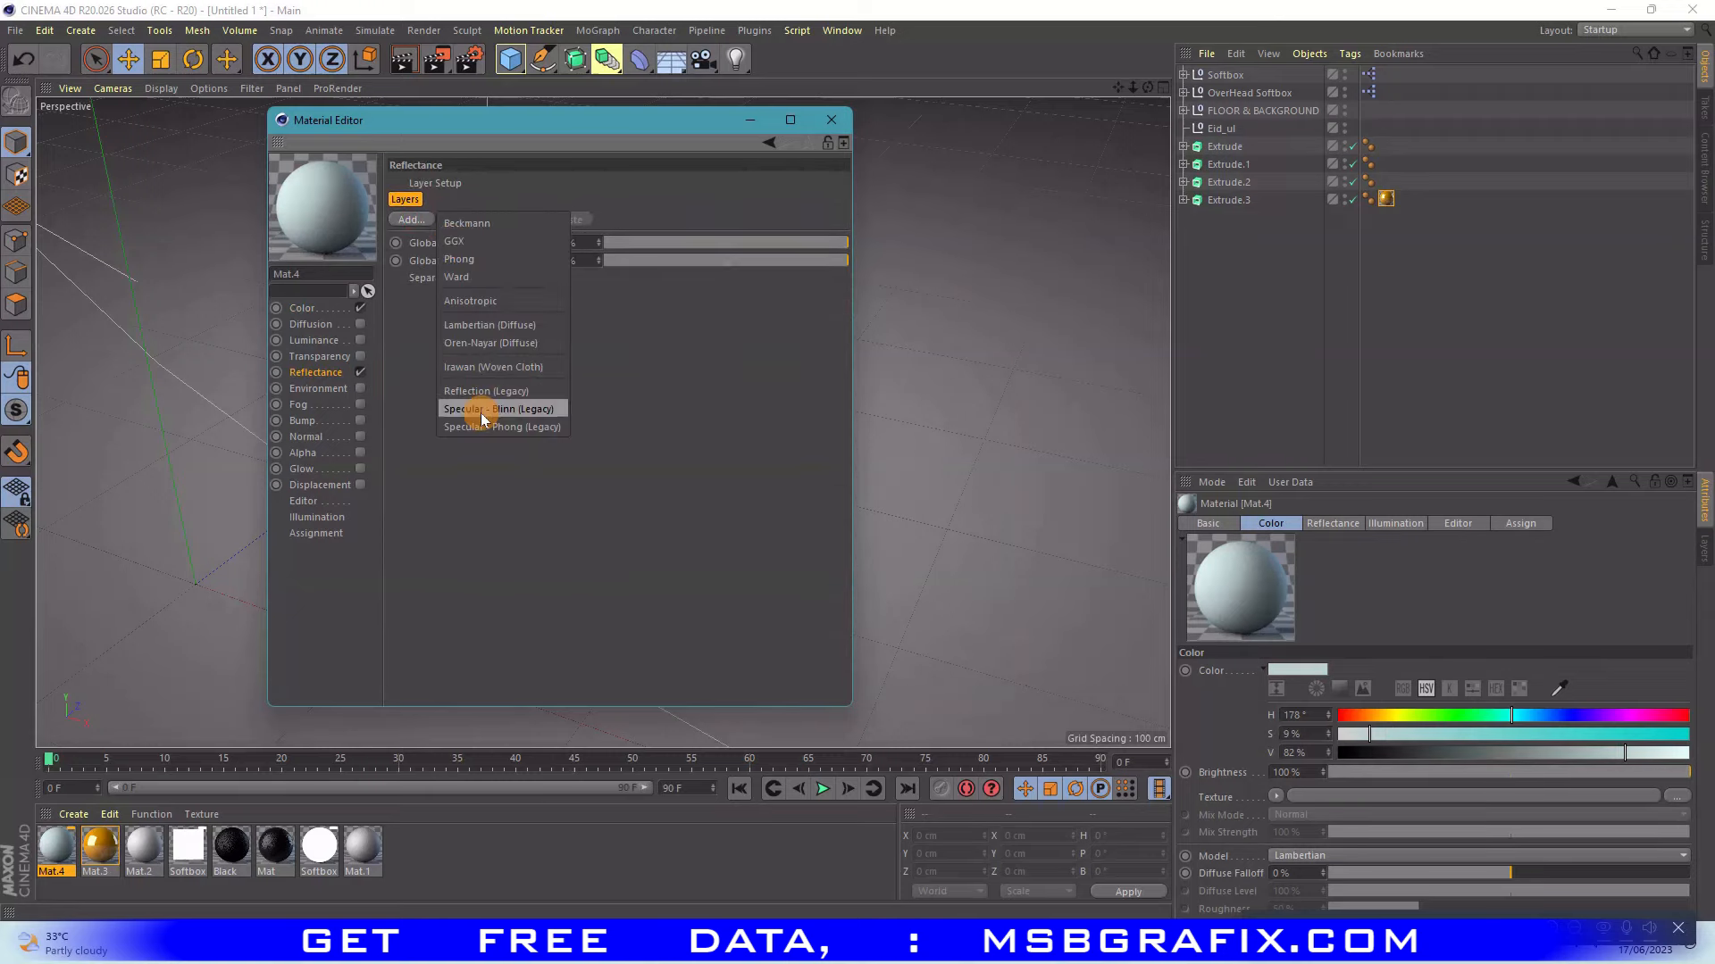
click(480, 412)
- Set the Reflection (Legacy) layer's roughness to 10%, colour brightness to 10% and specular strength to 40%
drag(670, 564, 577, 568)
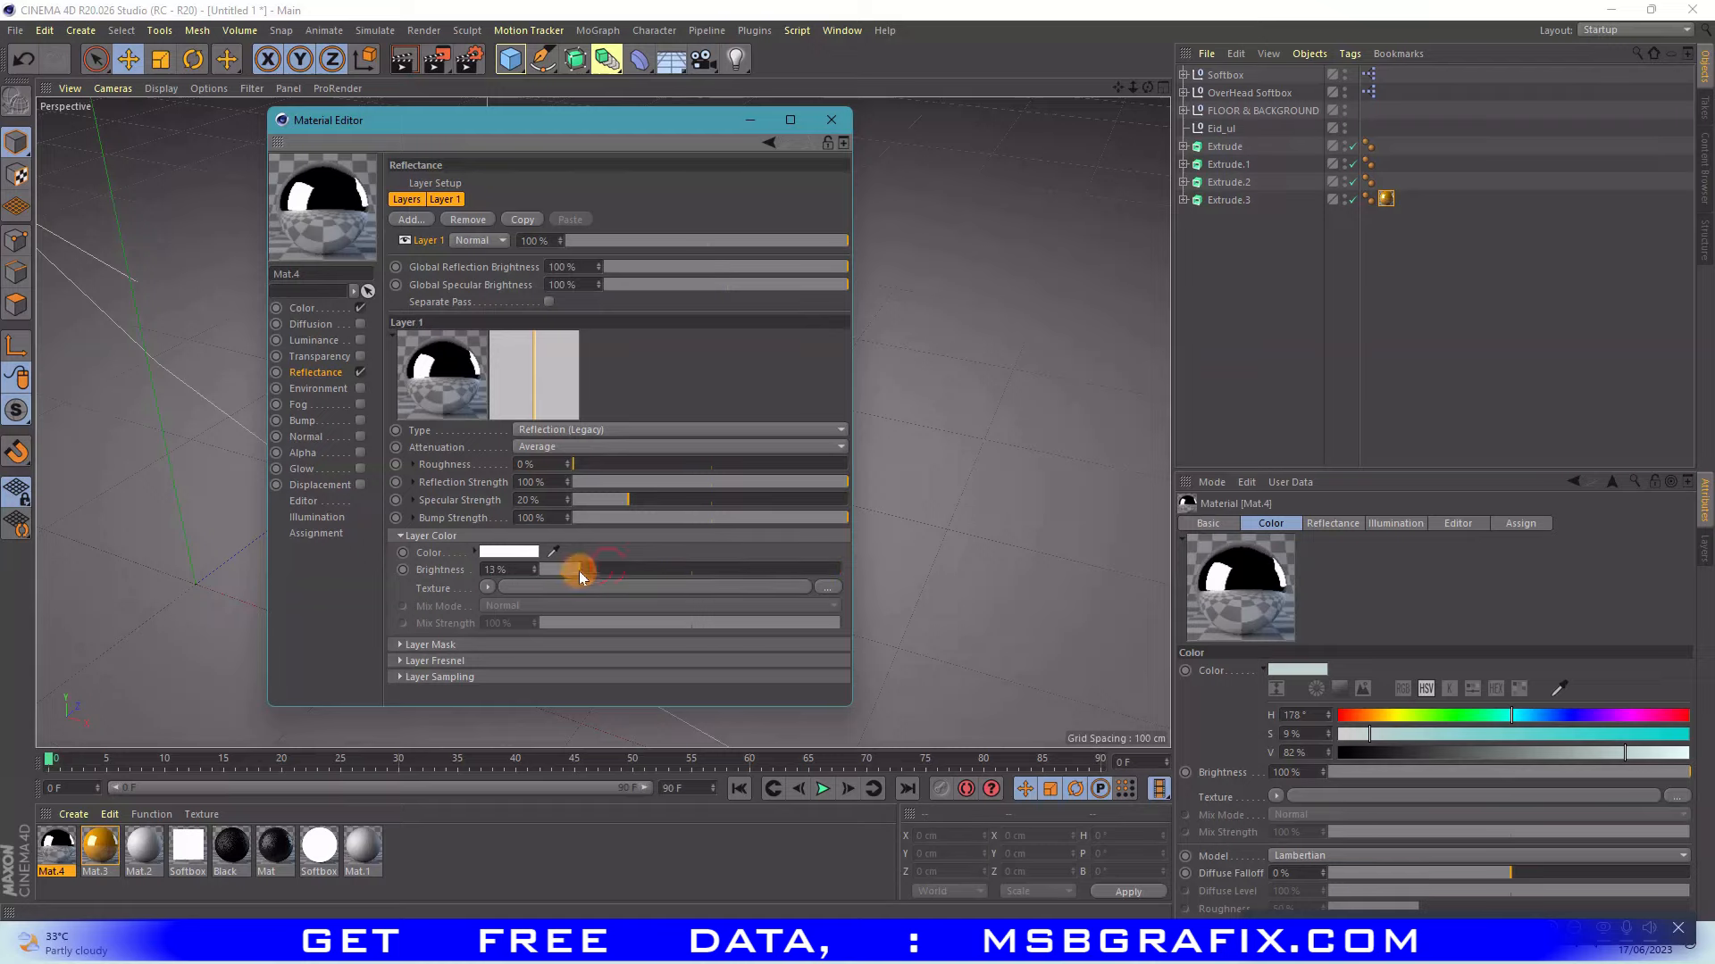
drag(563, 462, 600, 466)
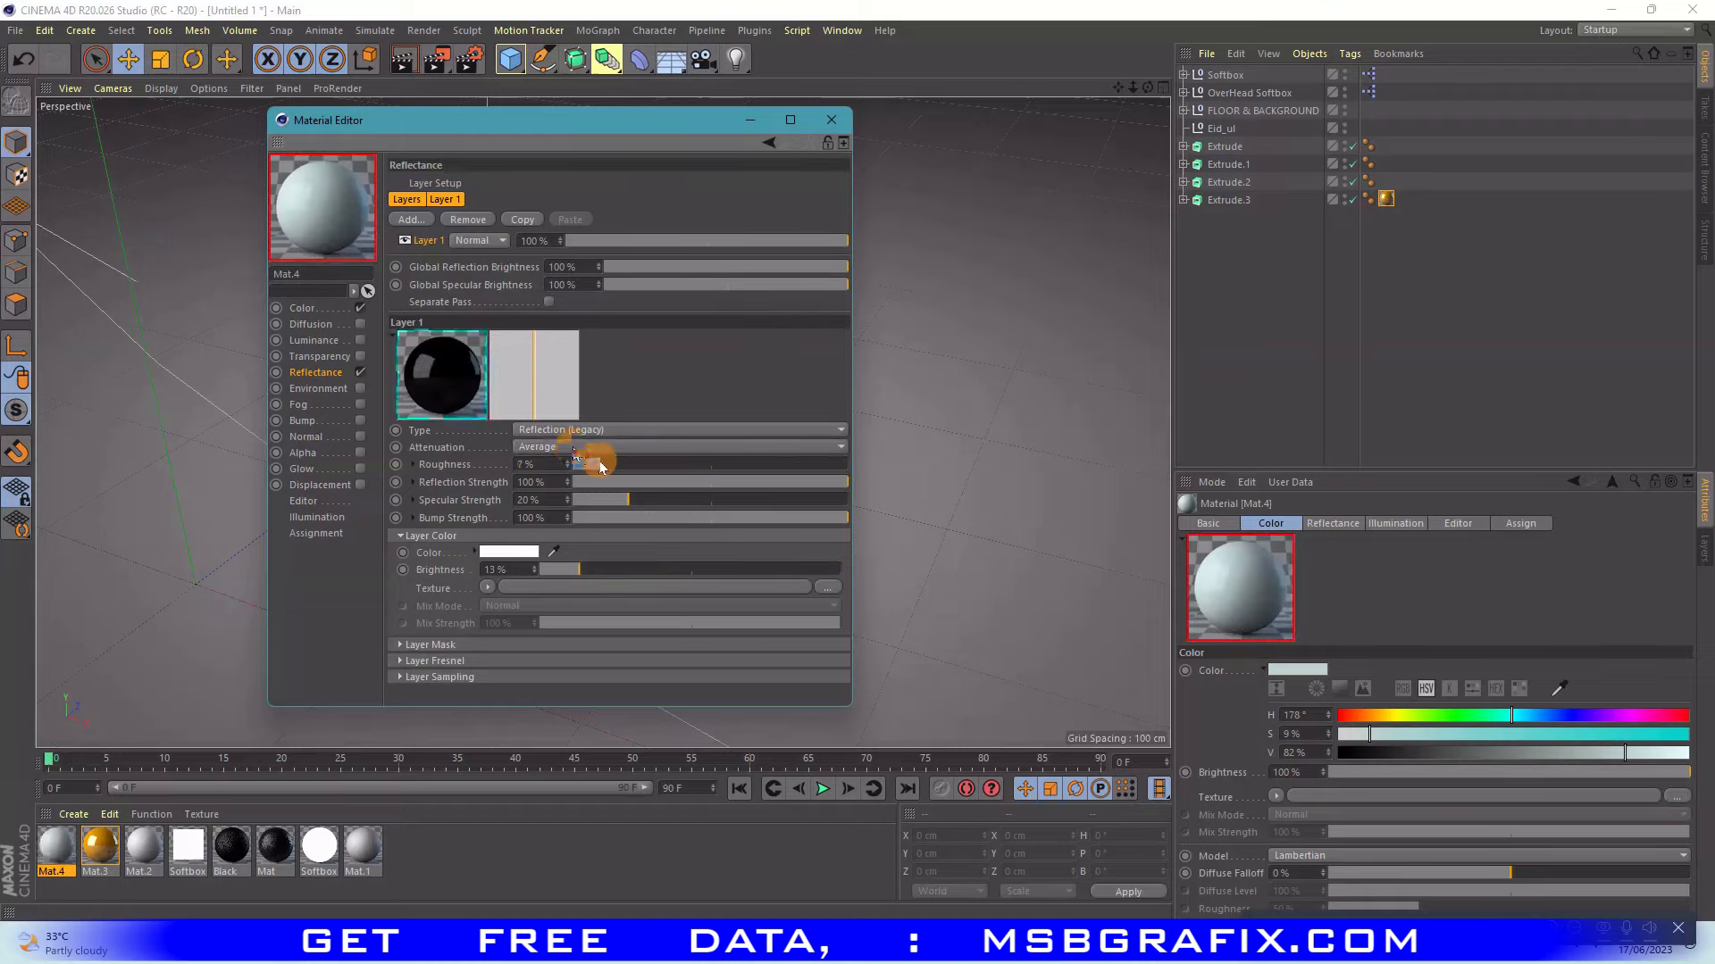
click(548, 430)
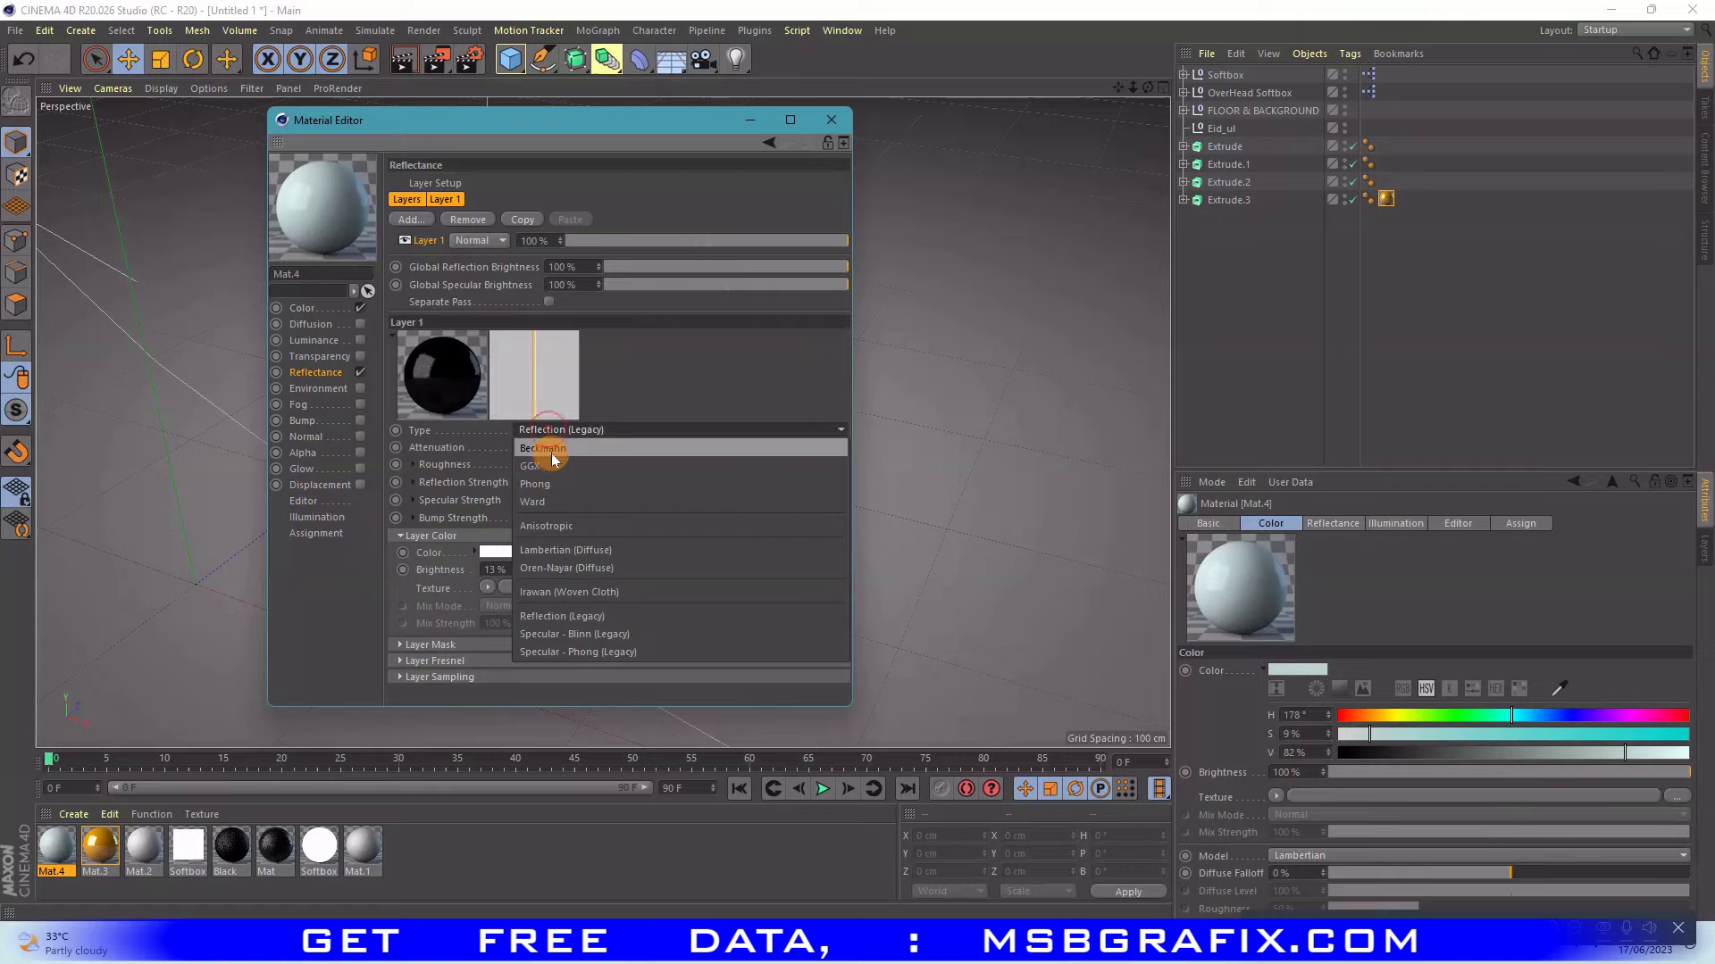
click(594, 613)
drag(596, 569, 629, 566)
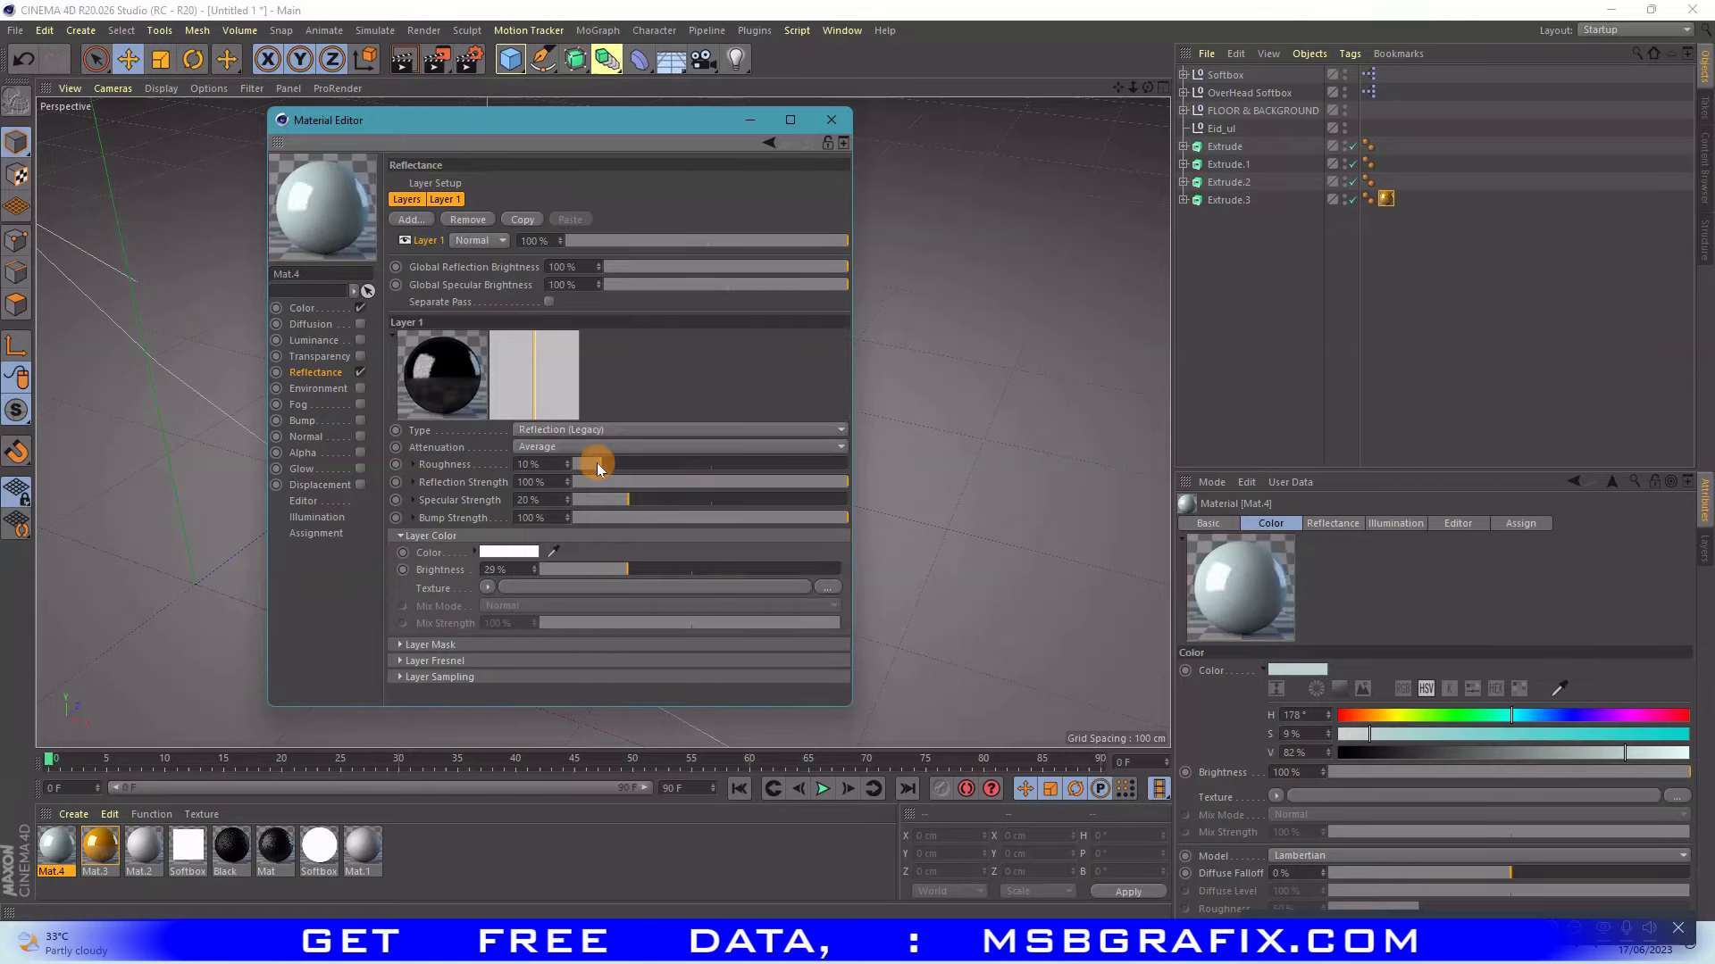
drag(597, 463, 604, 473)
drag(595, 577, 589, 575)
text(1)
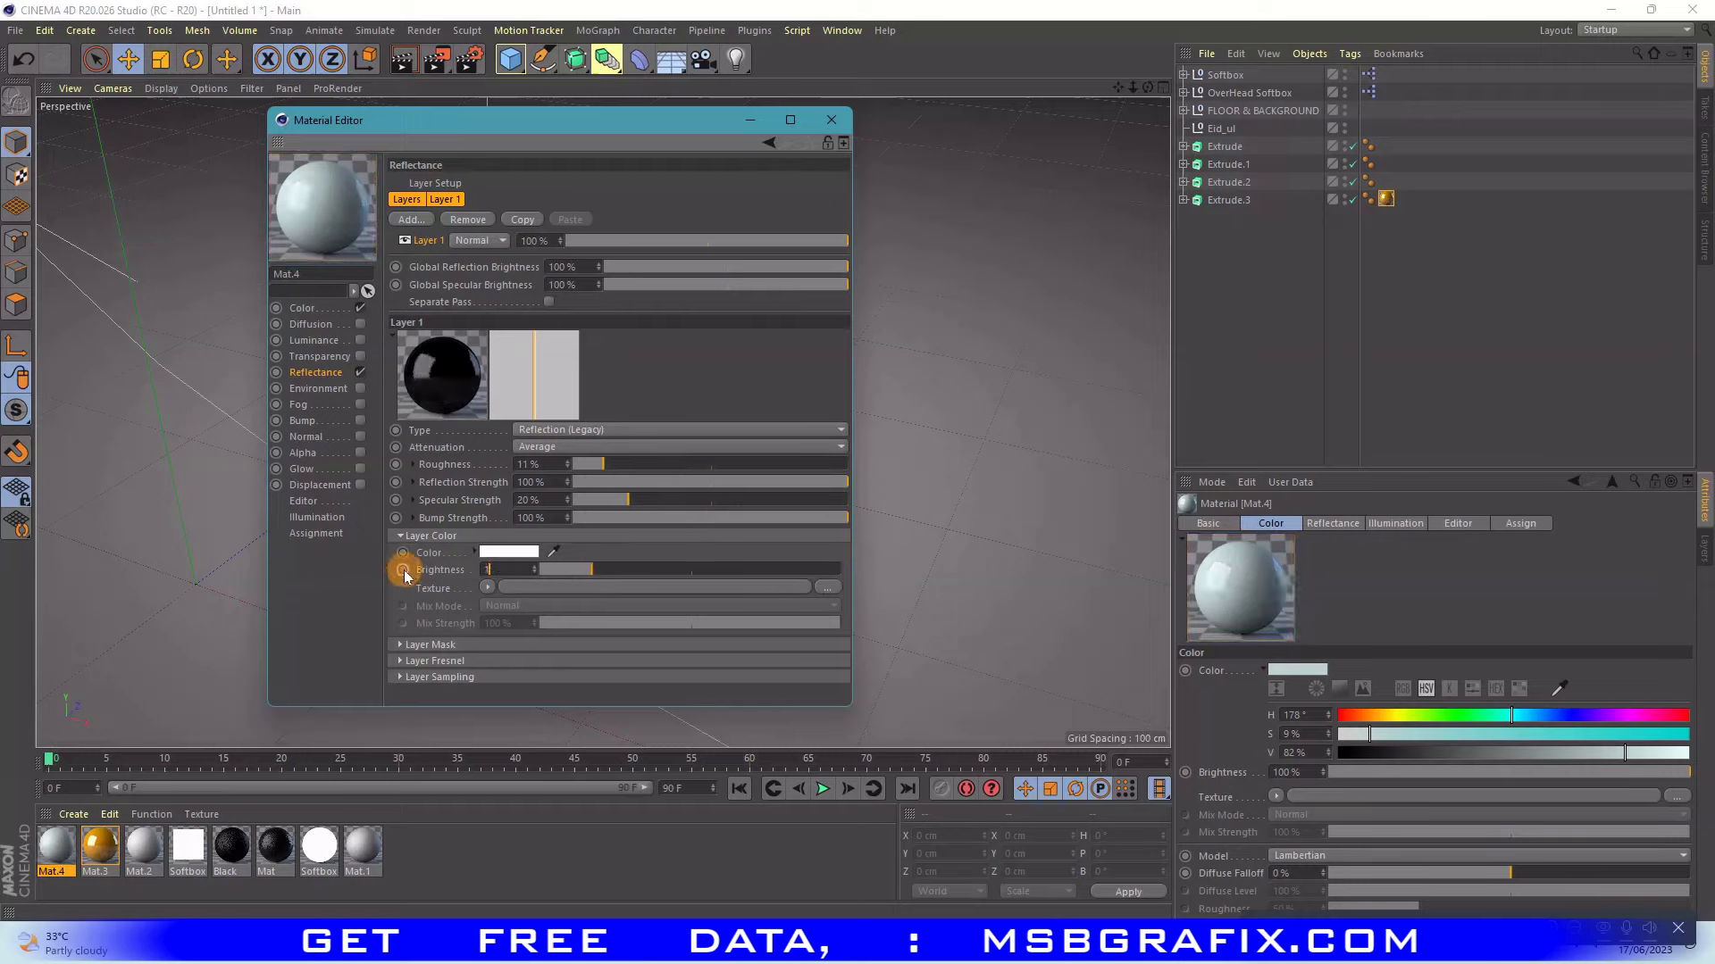
text(0)
click(527, 464)
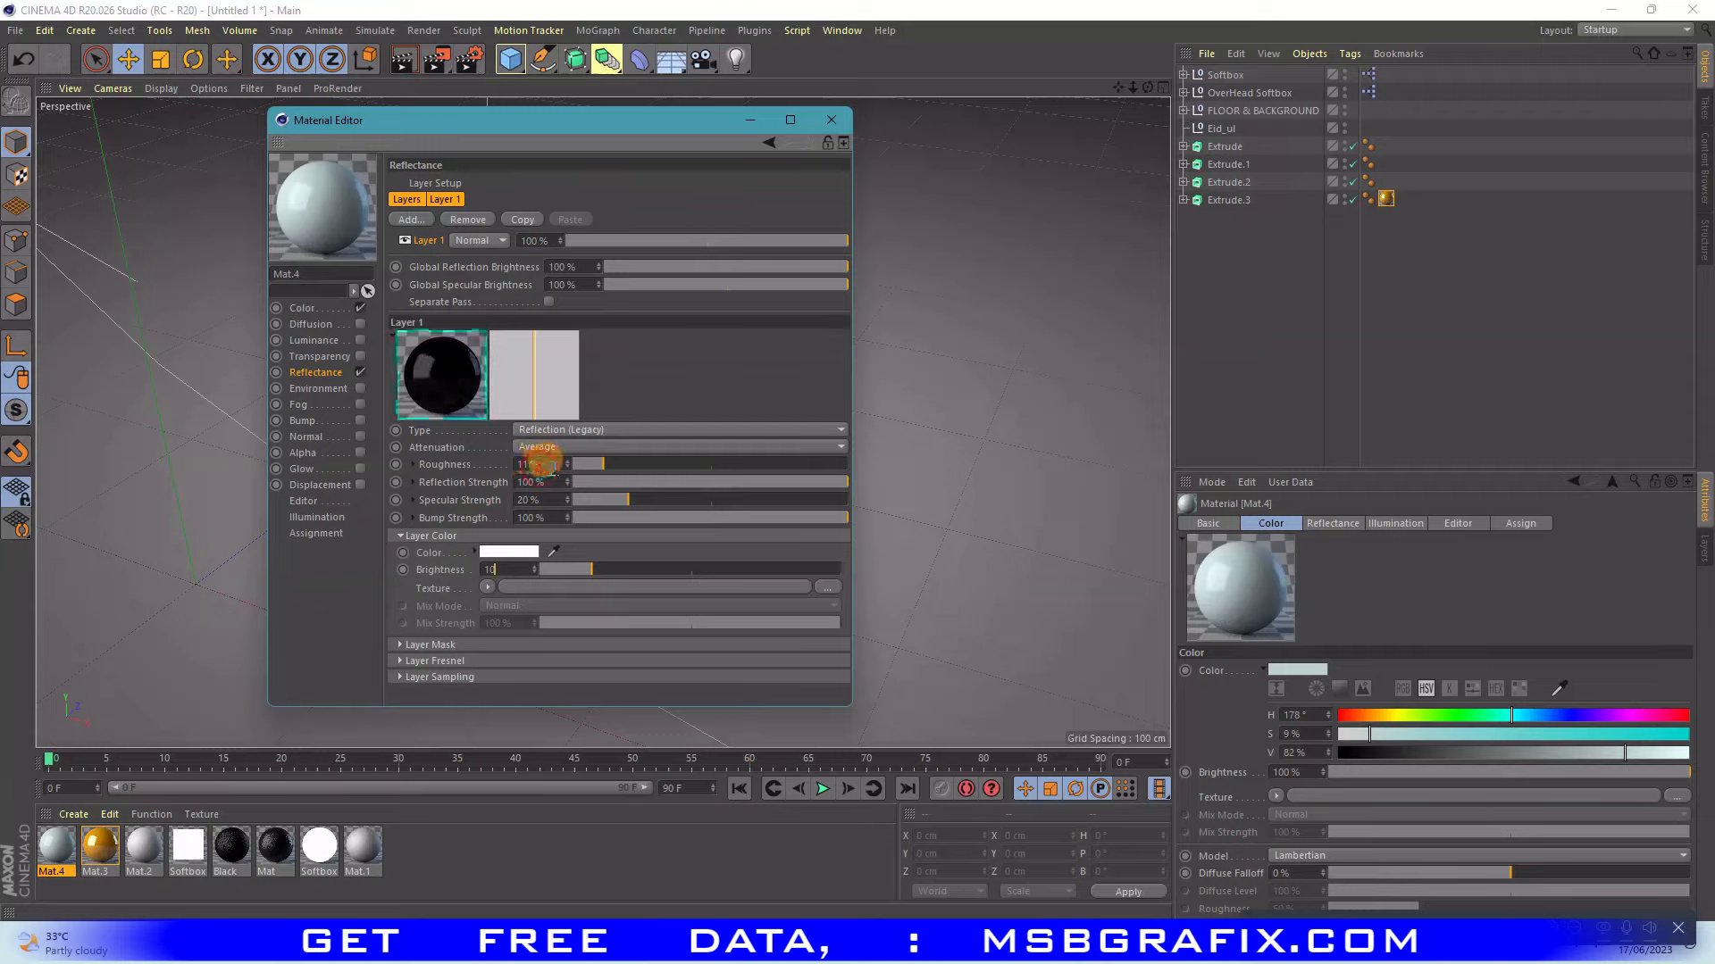
text(10)
key(Return)
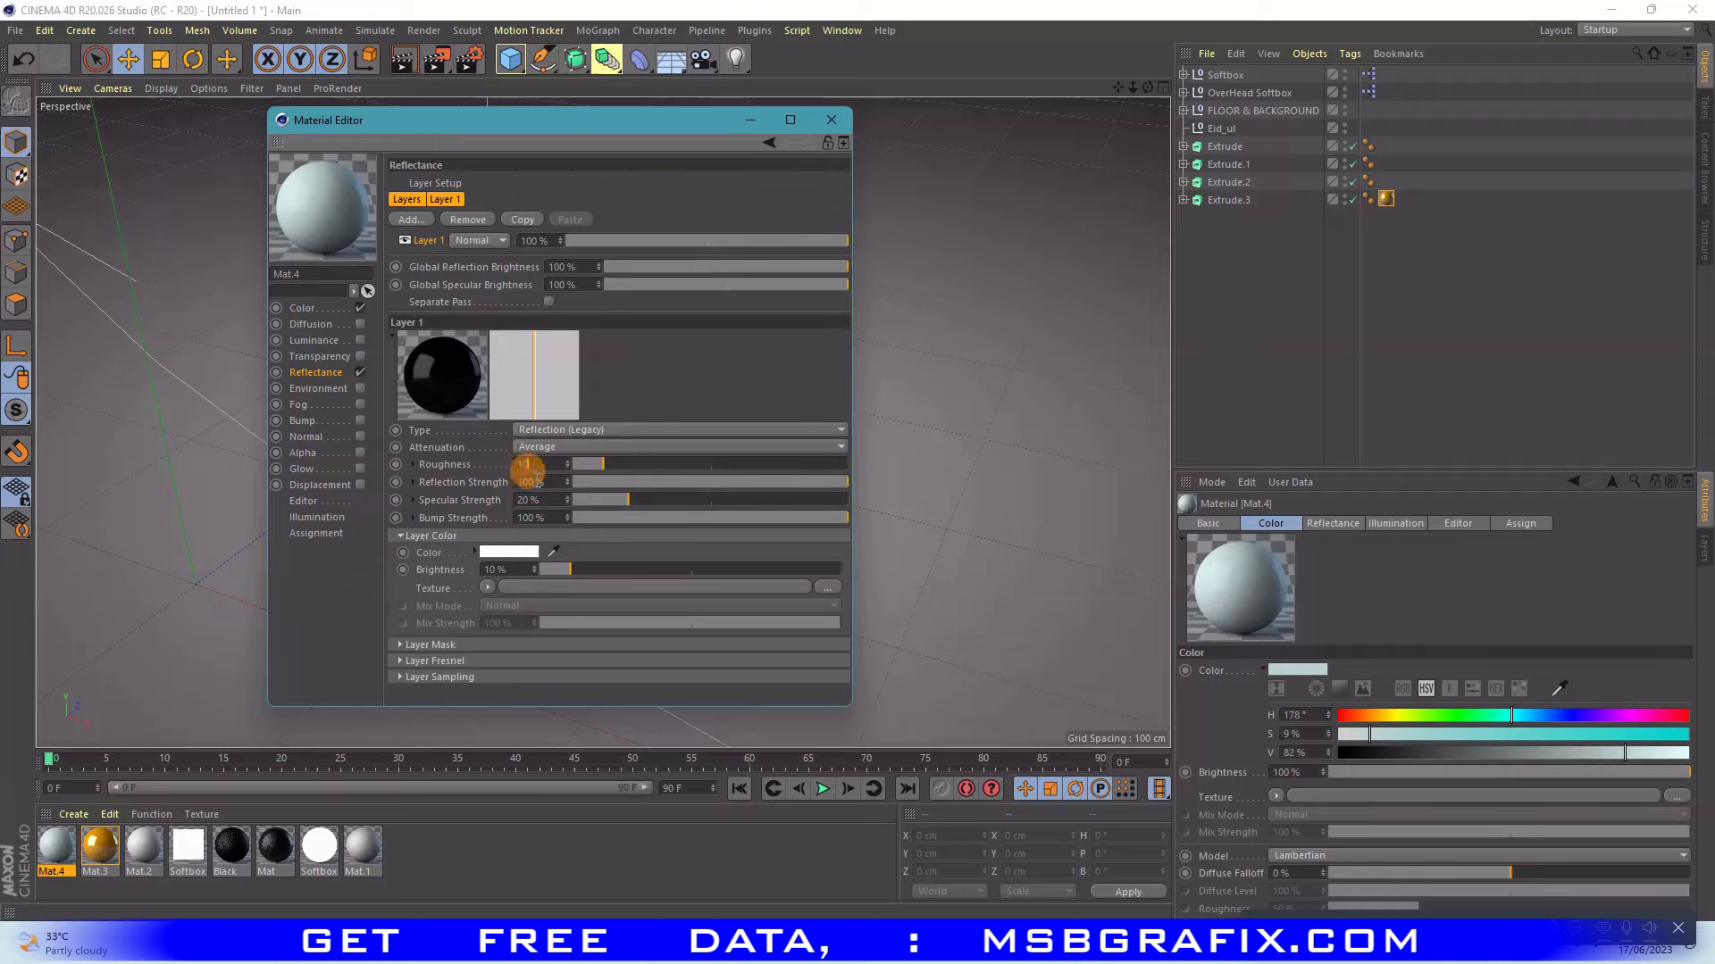
drag(629, 498, 683, 505)
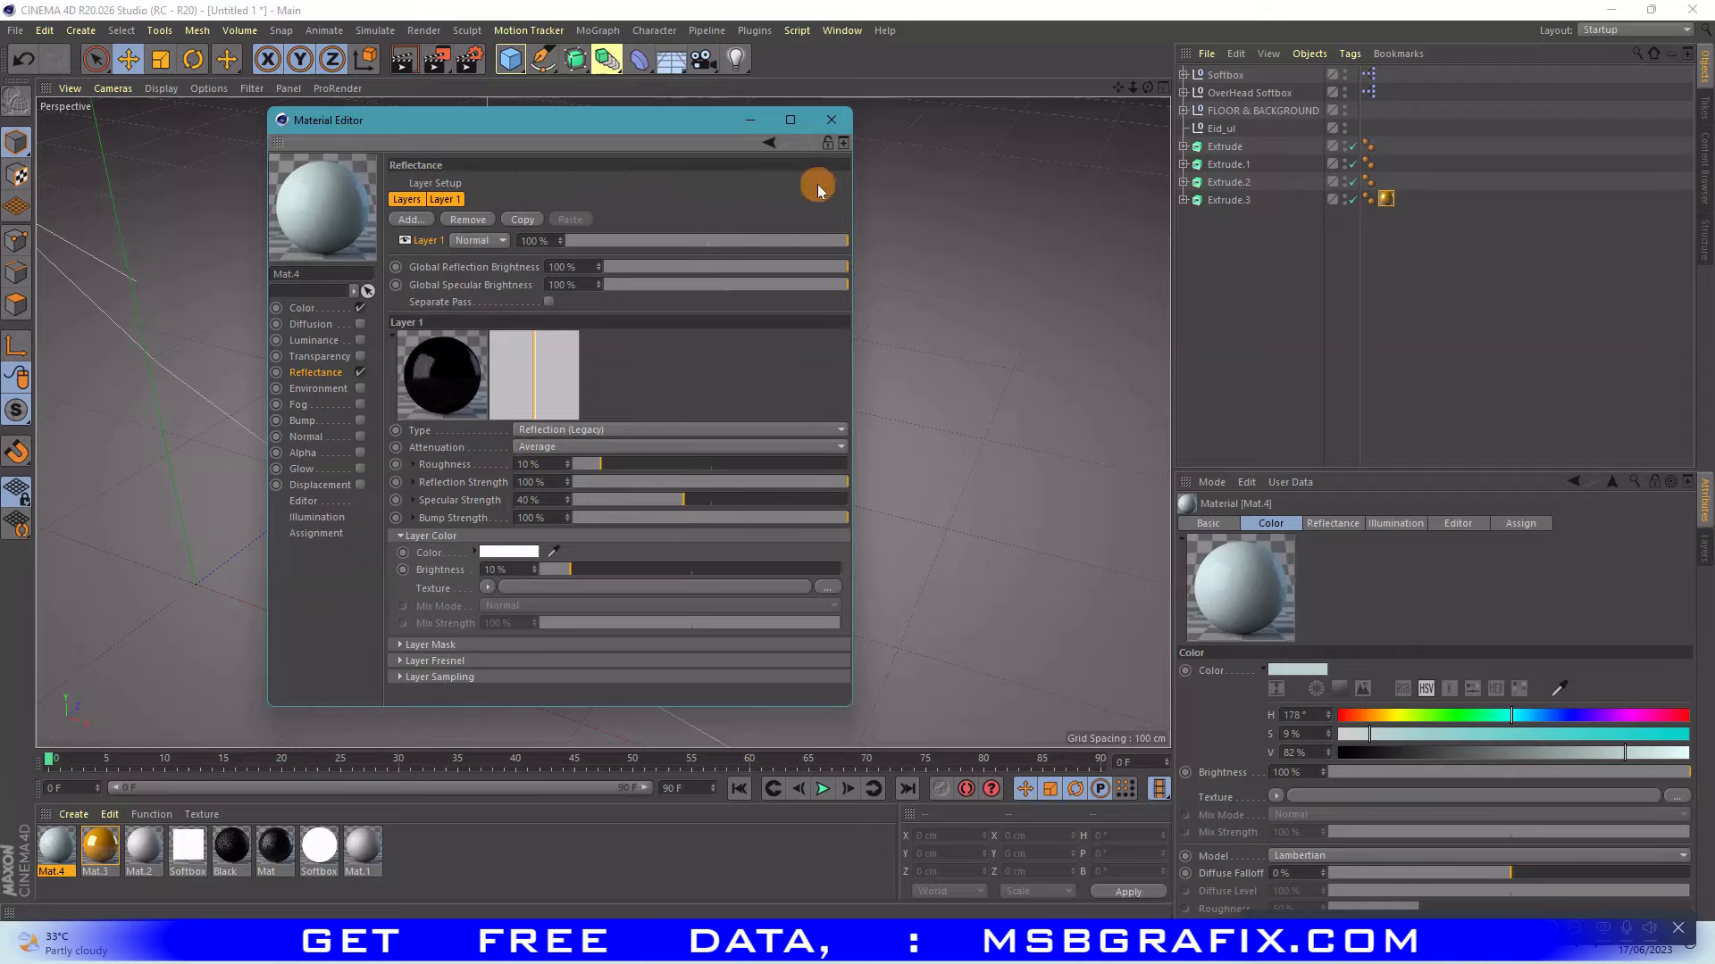
- Change the pale material's base colour to hue 60° and value 78%, and apply it to the disc's front face extrusion
click(303, 308)
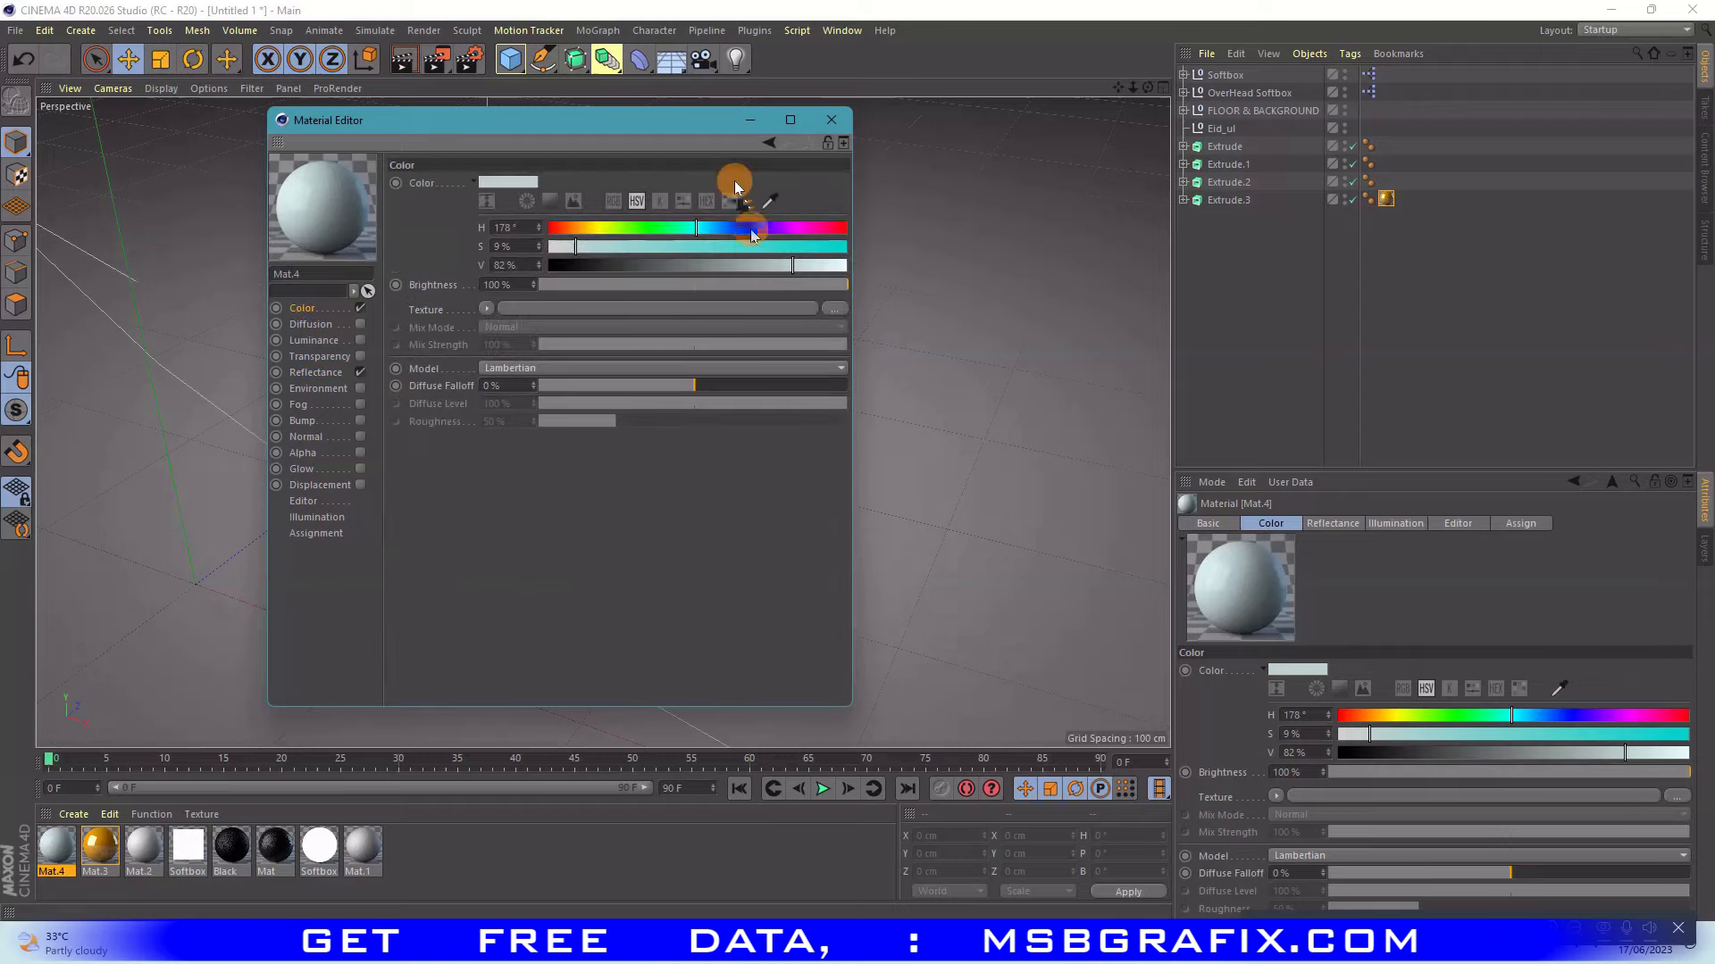
drag(781, 265, 596, 229)
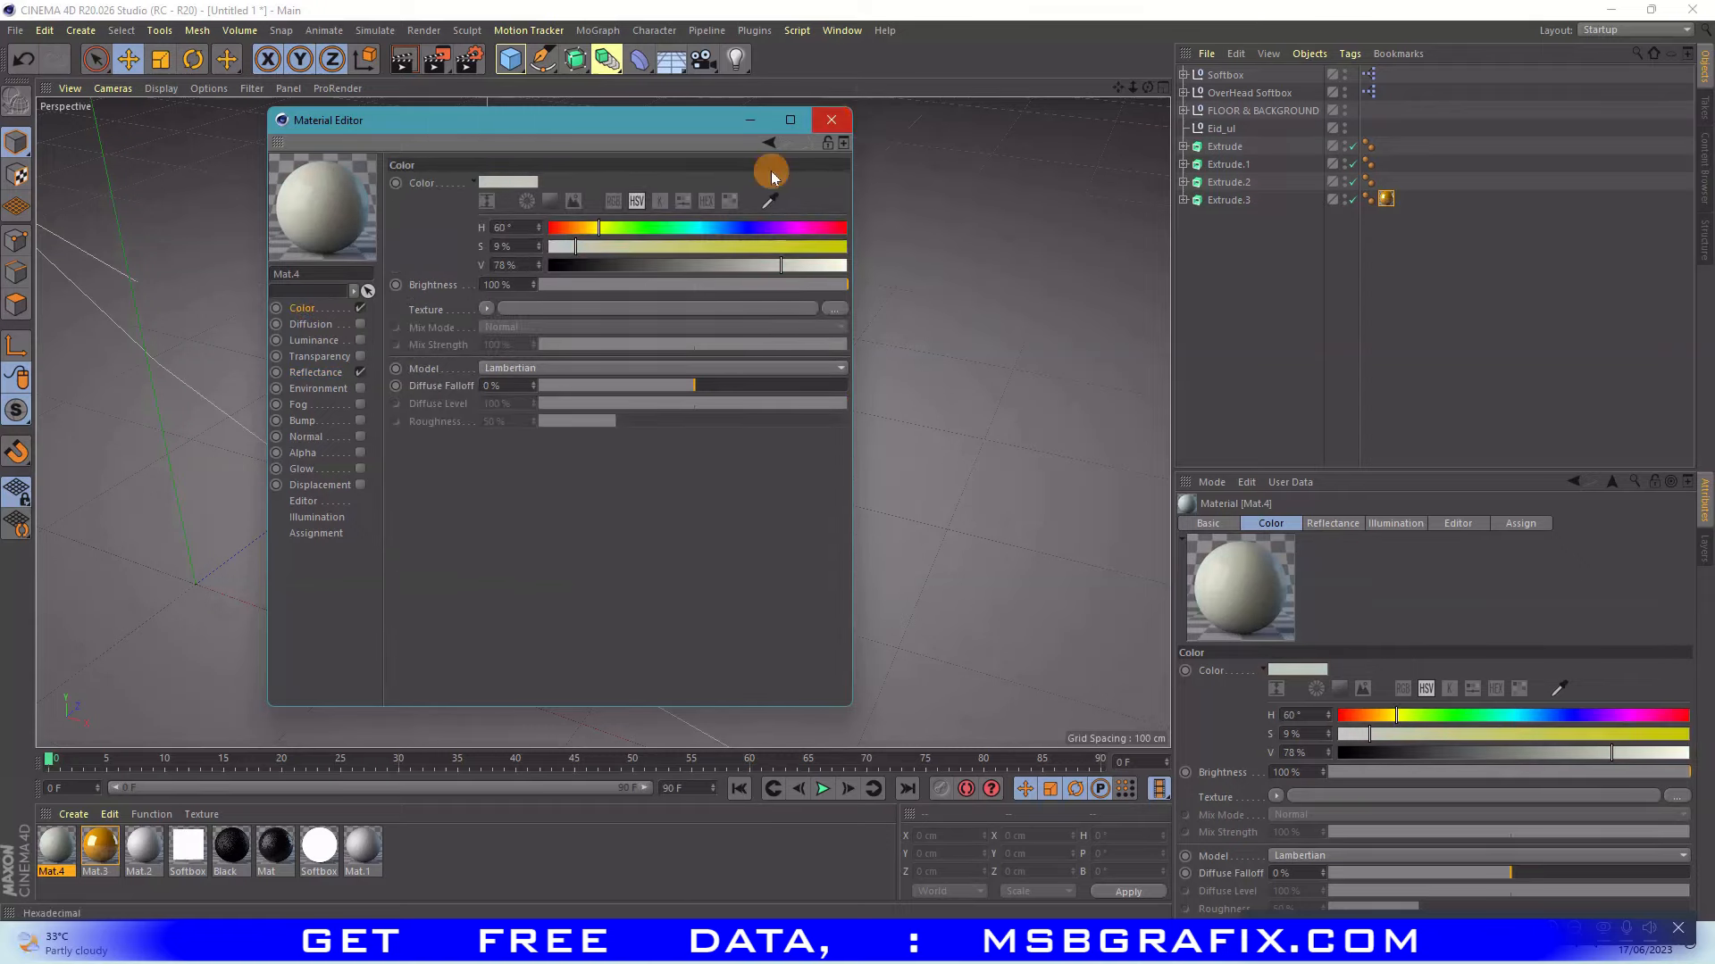
click(831, 120)
drag(56, 848, 725, 436)
- Create a material with only the Luminance channel enabled, coloured bright cyan with hue 181°, saturation 100% and value 100%
click(449, 844)
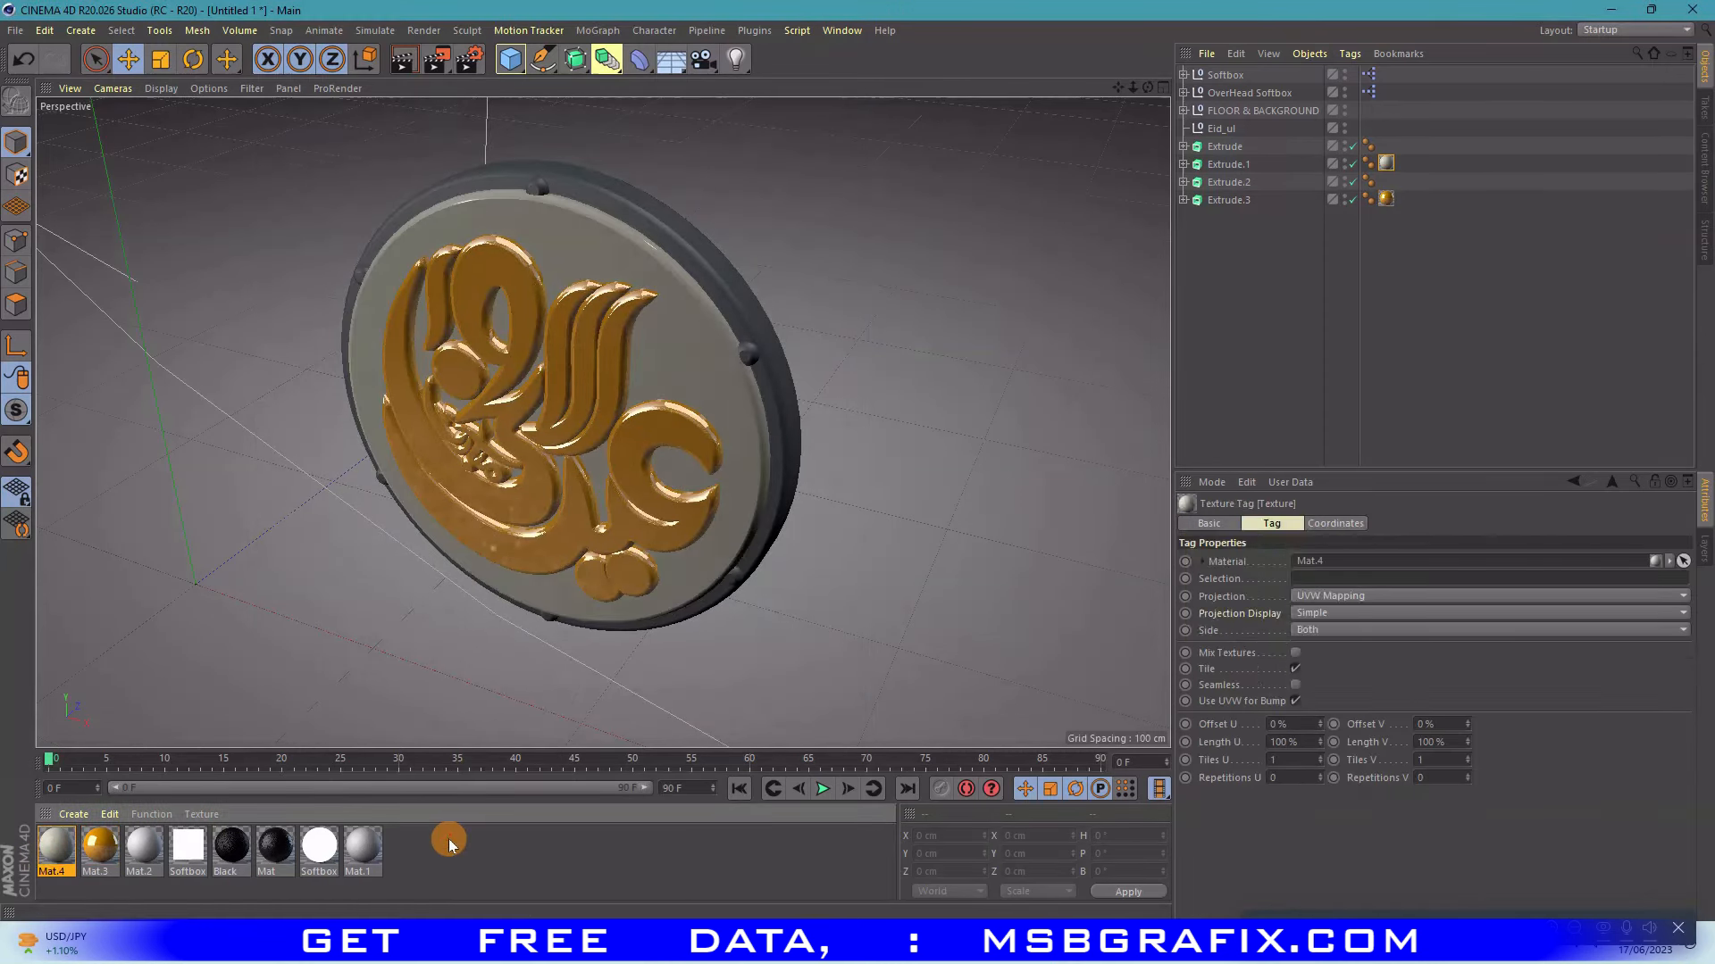
double_click(449, 844)
double_click(56, 847)
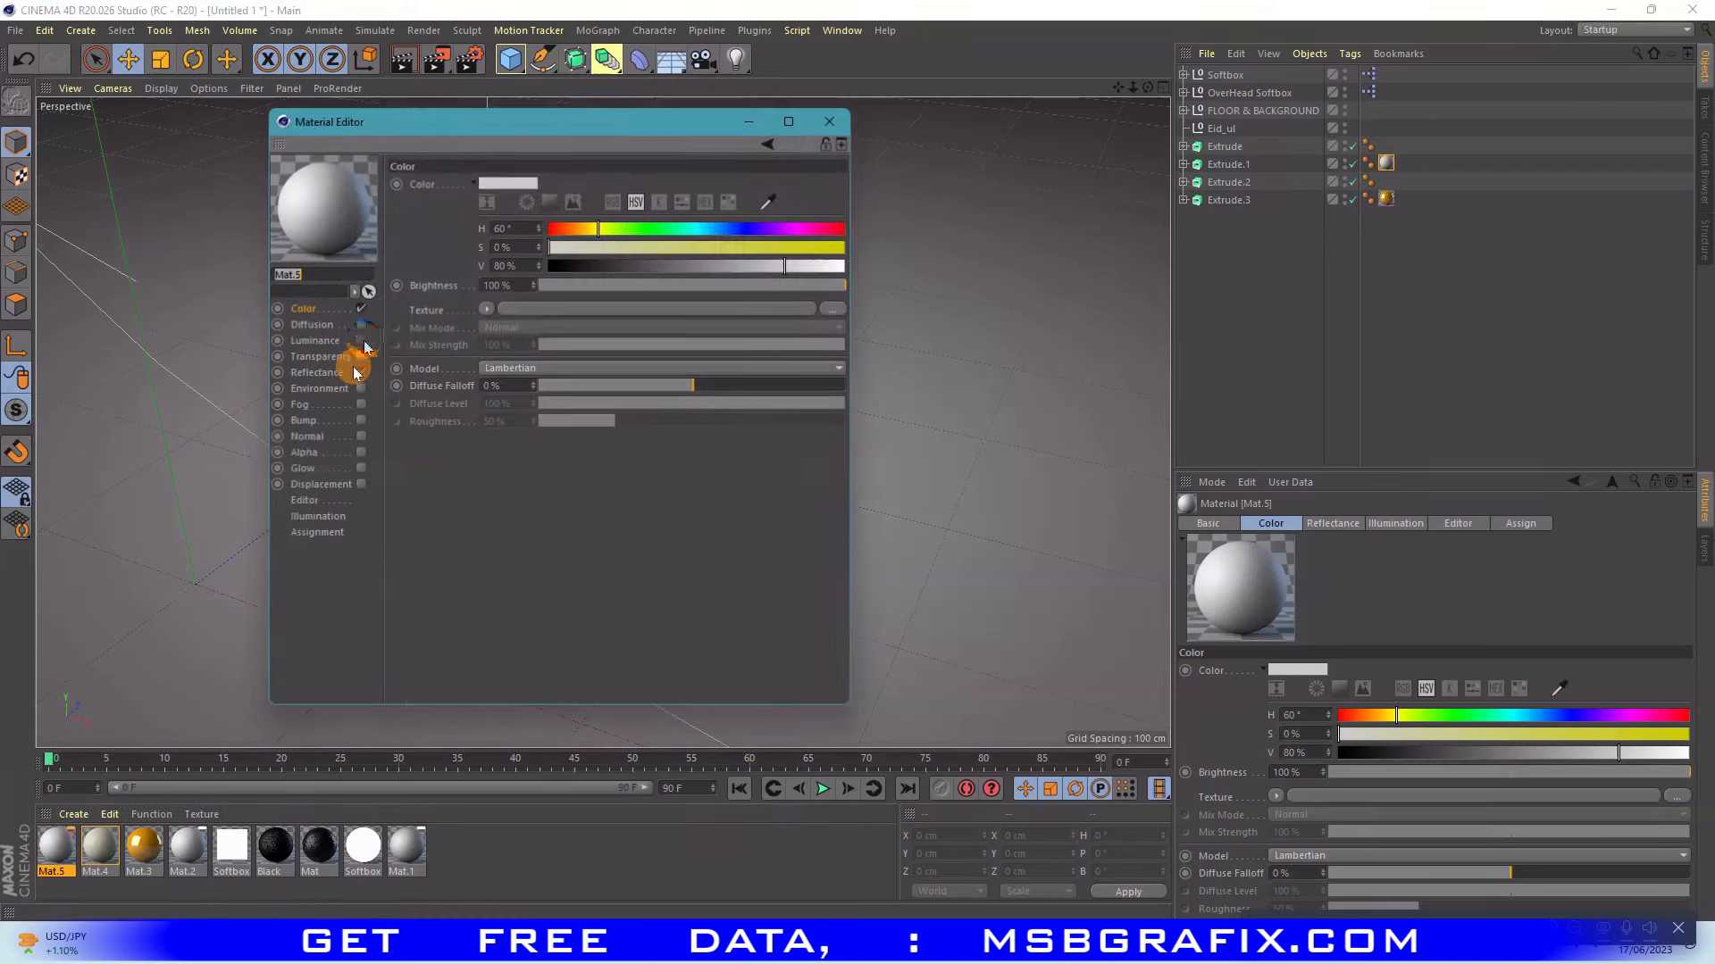
click(361, 308)
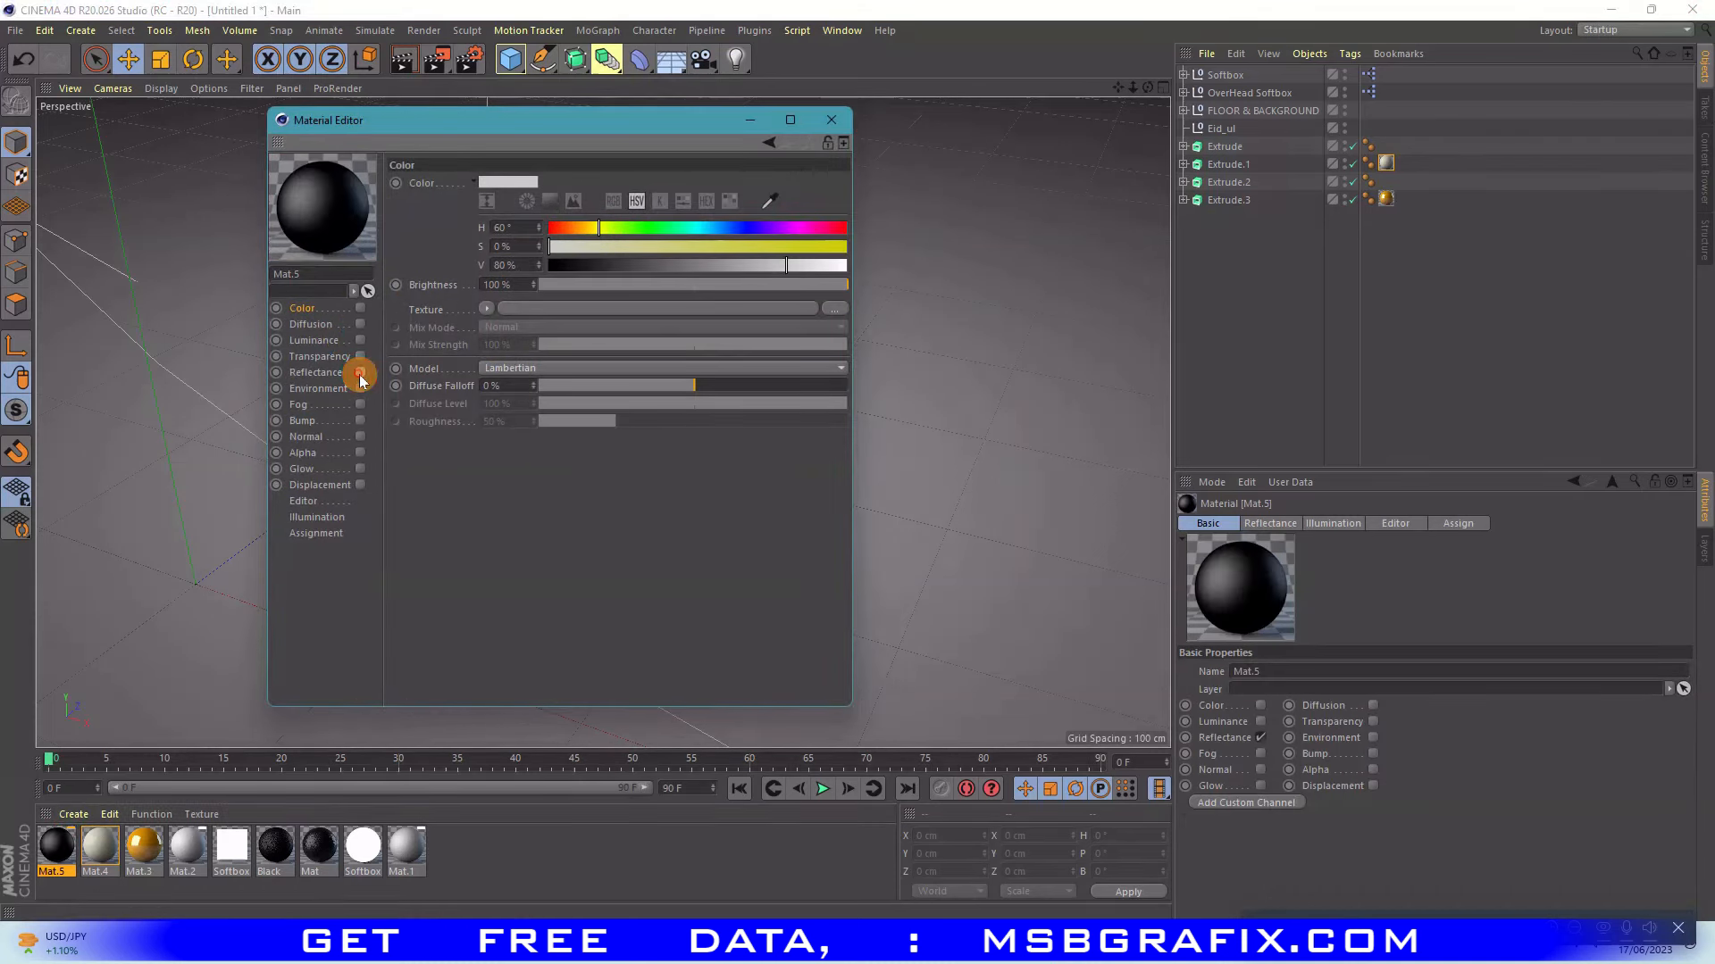
click(359, 373)
click(360, 341)
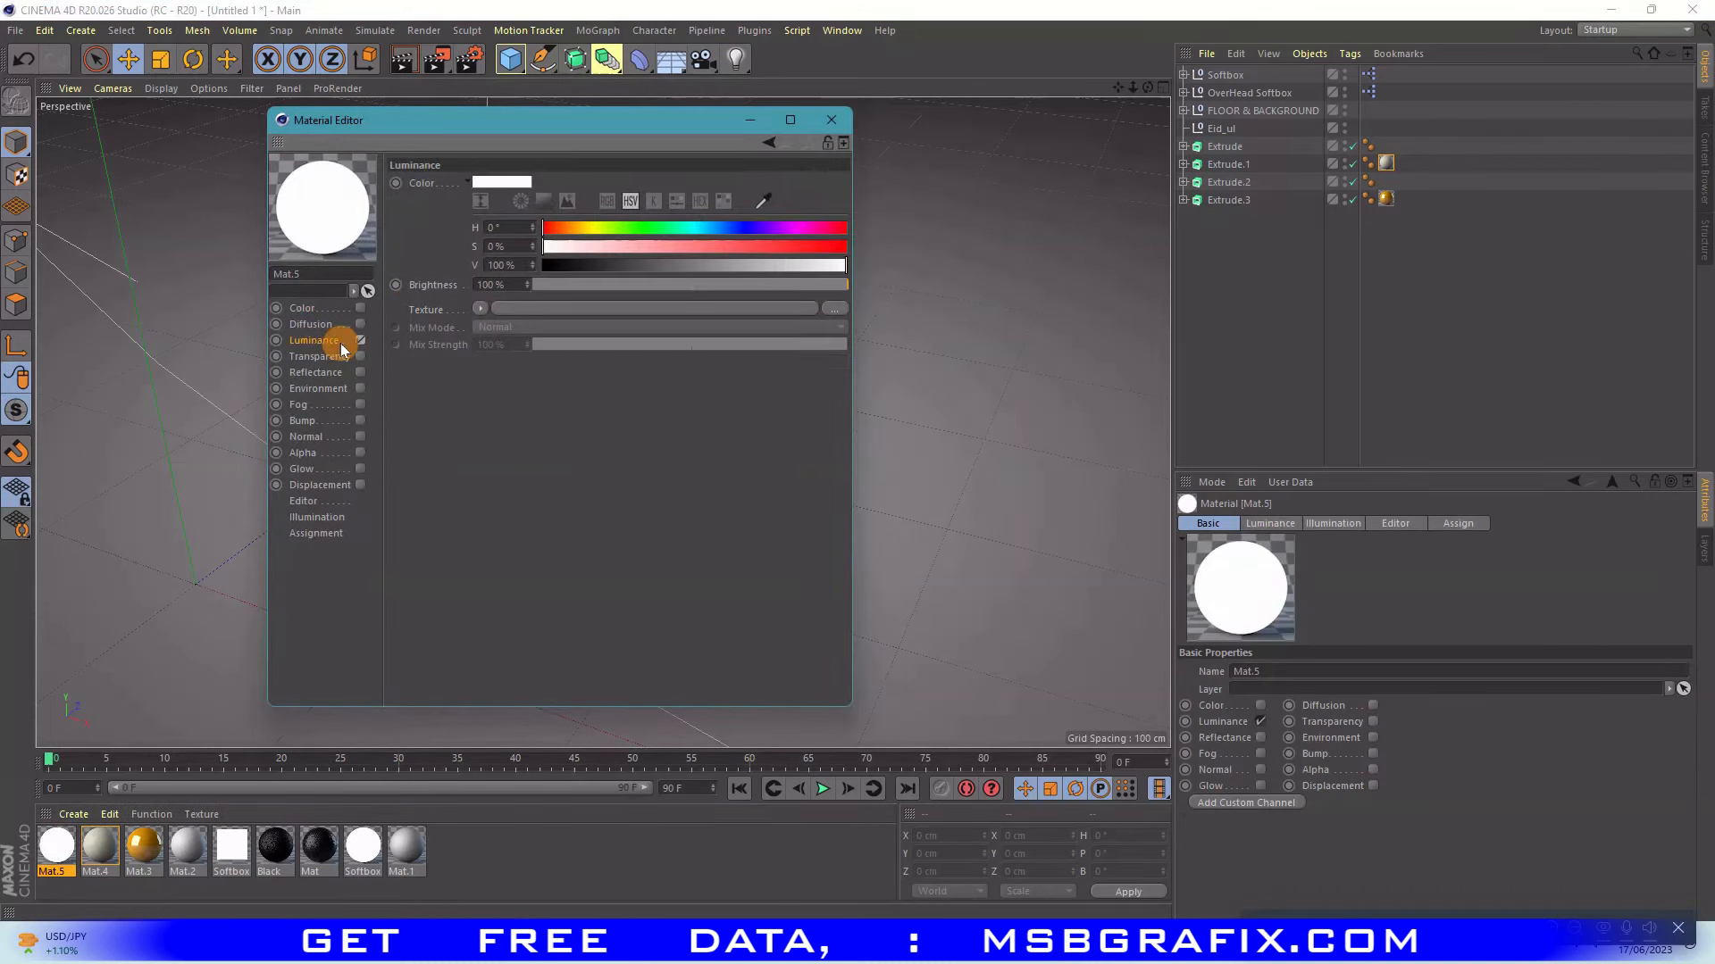
drag(656, 237, 846, 248)
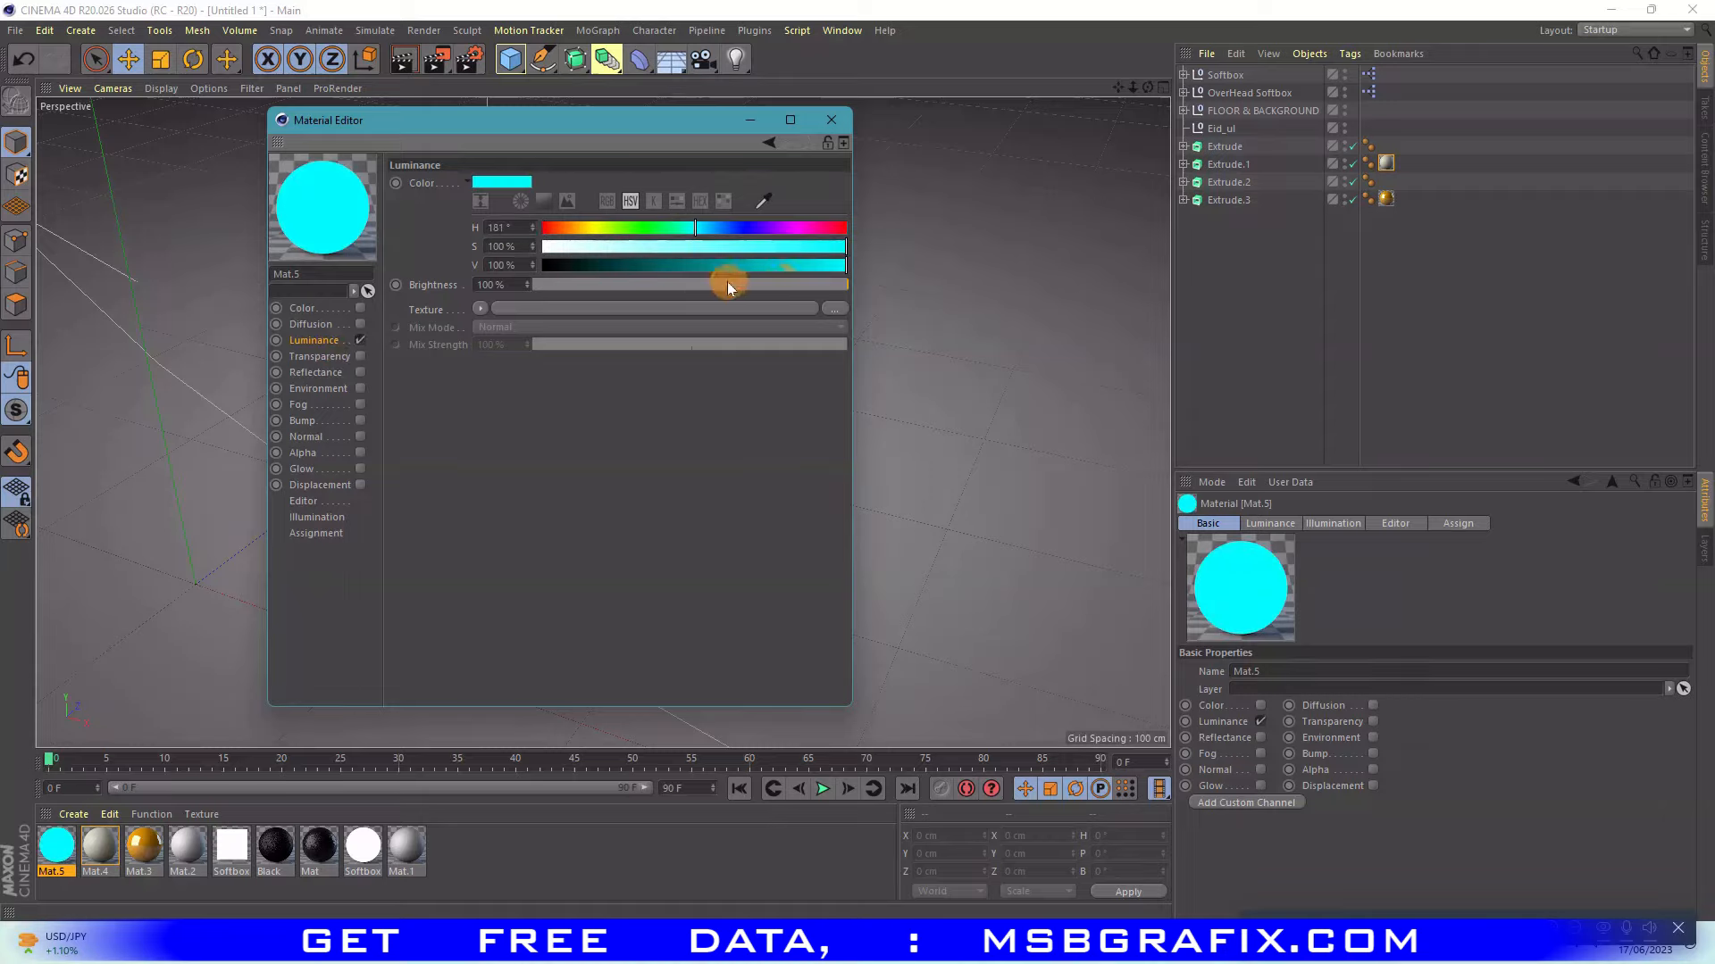
click(822, 119)
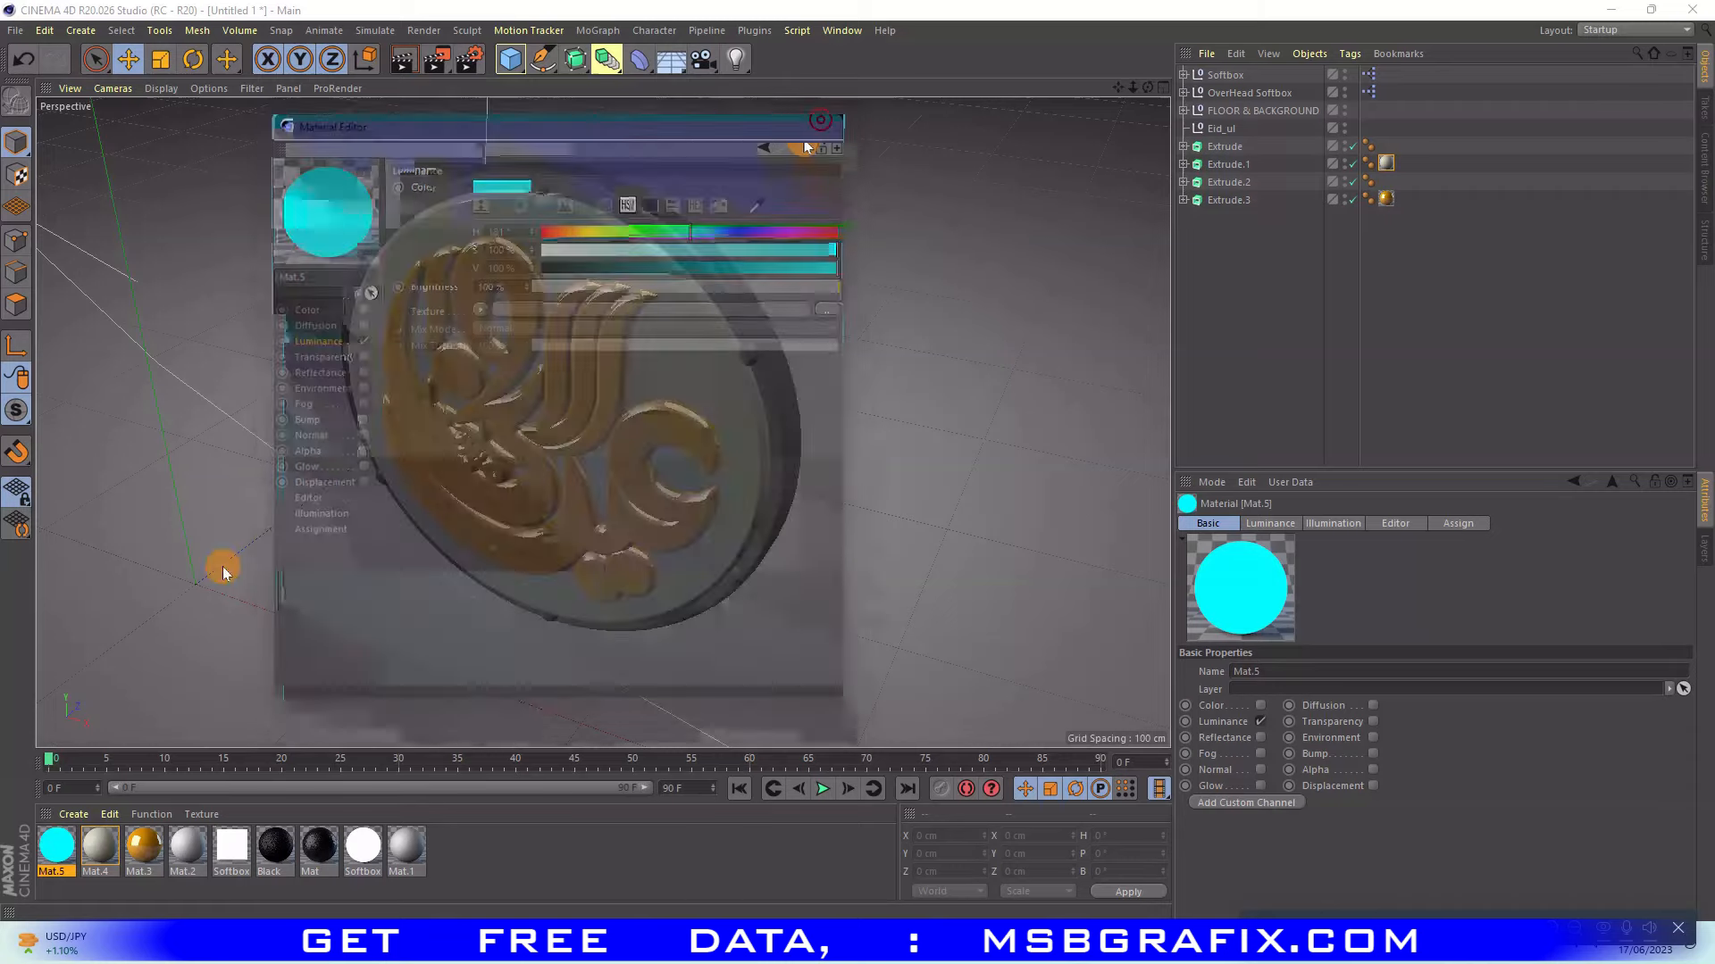
- Apply the luminous cyan material to the rim dots extrusion and set both of its fillet caps to 1 step and 1 cm radius
drag(56, 847, 1228, 190)
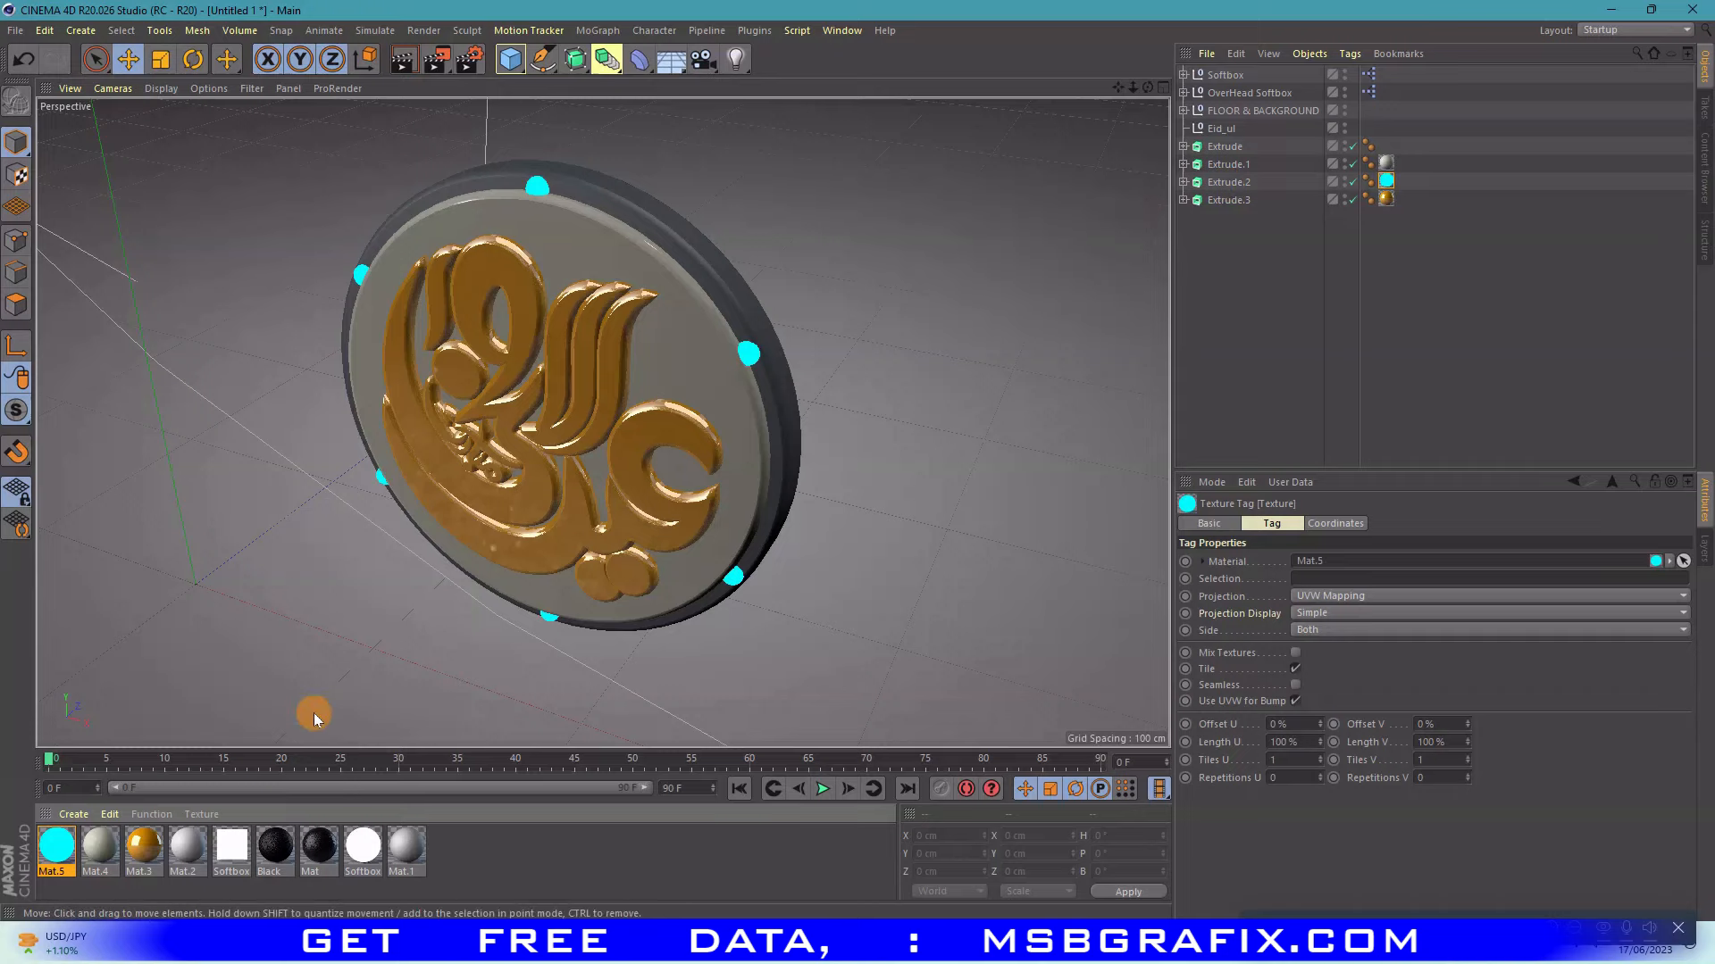
click(1228, 181)
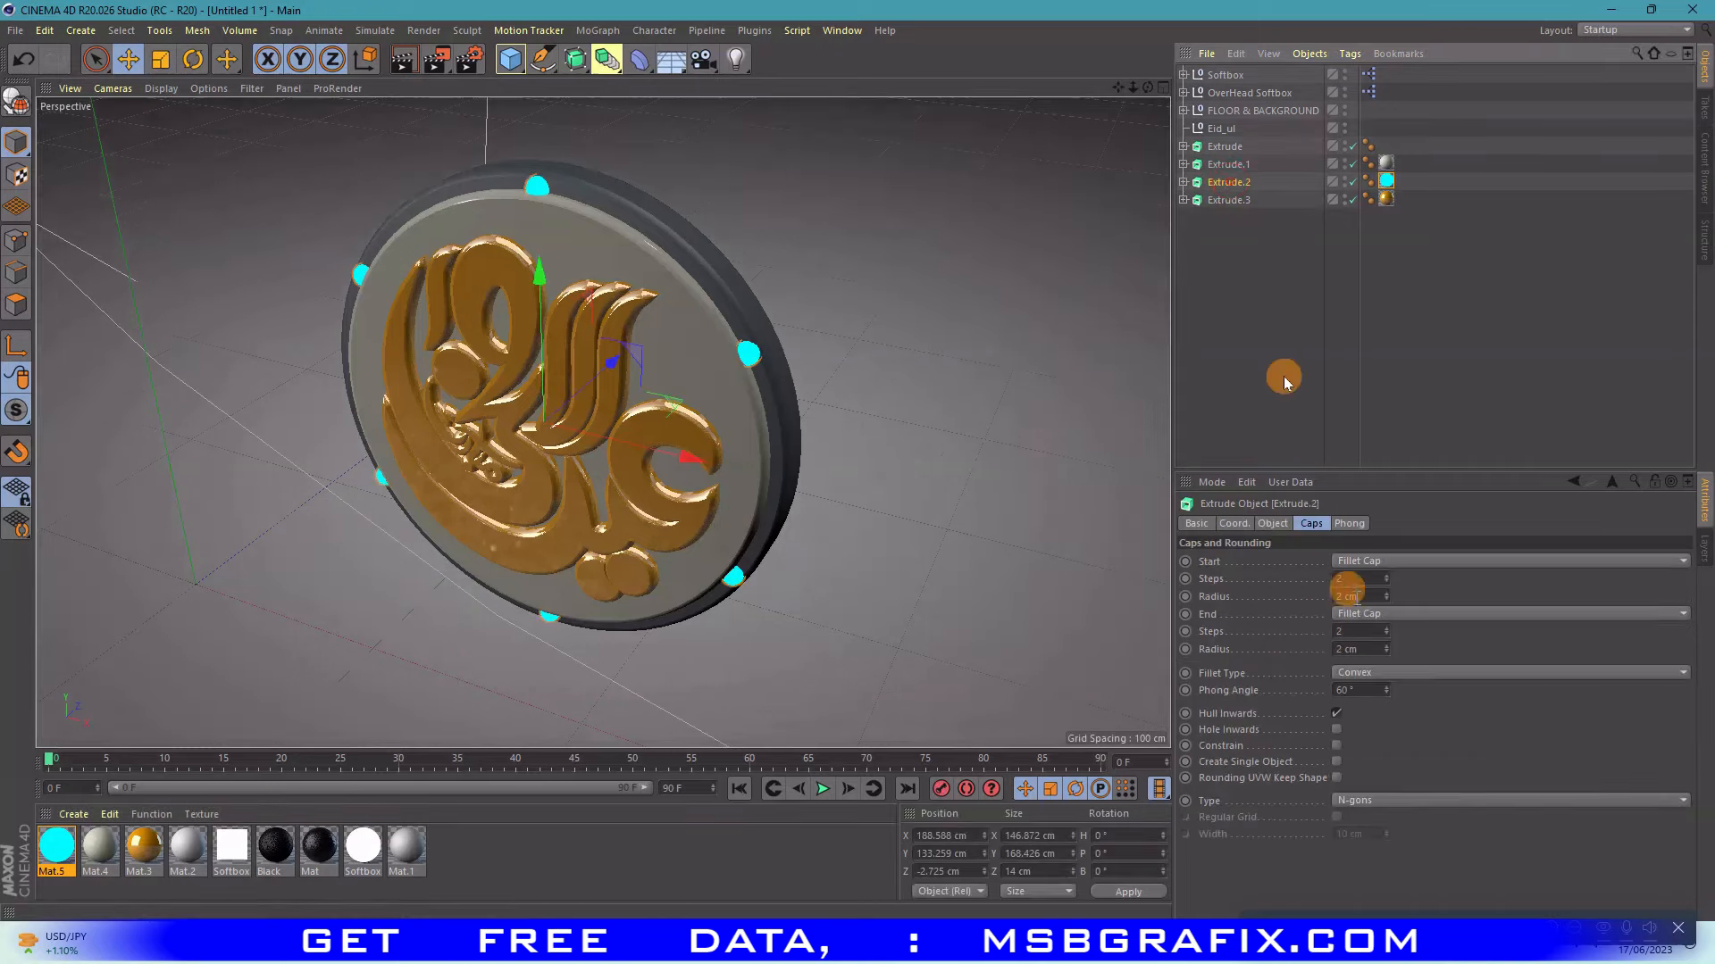
click(1353, 578)
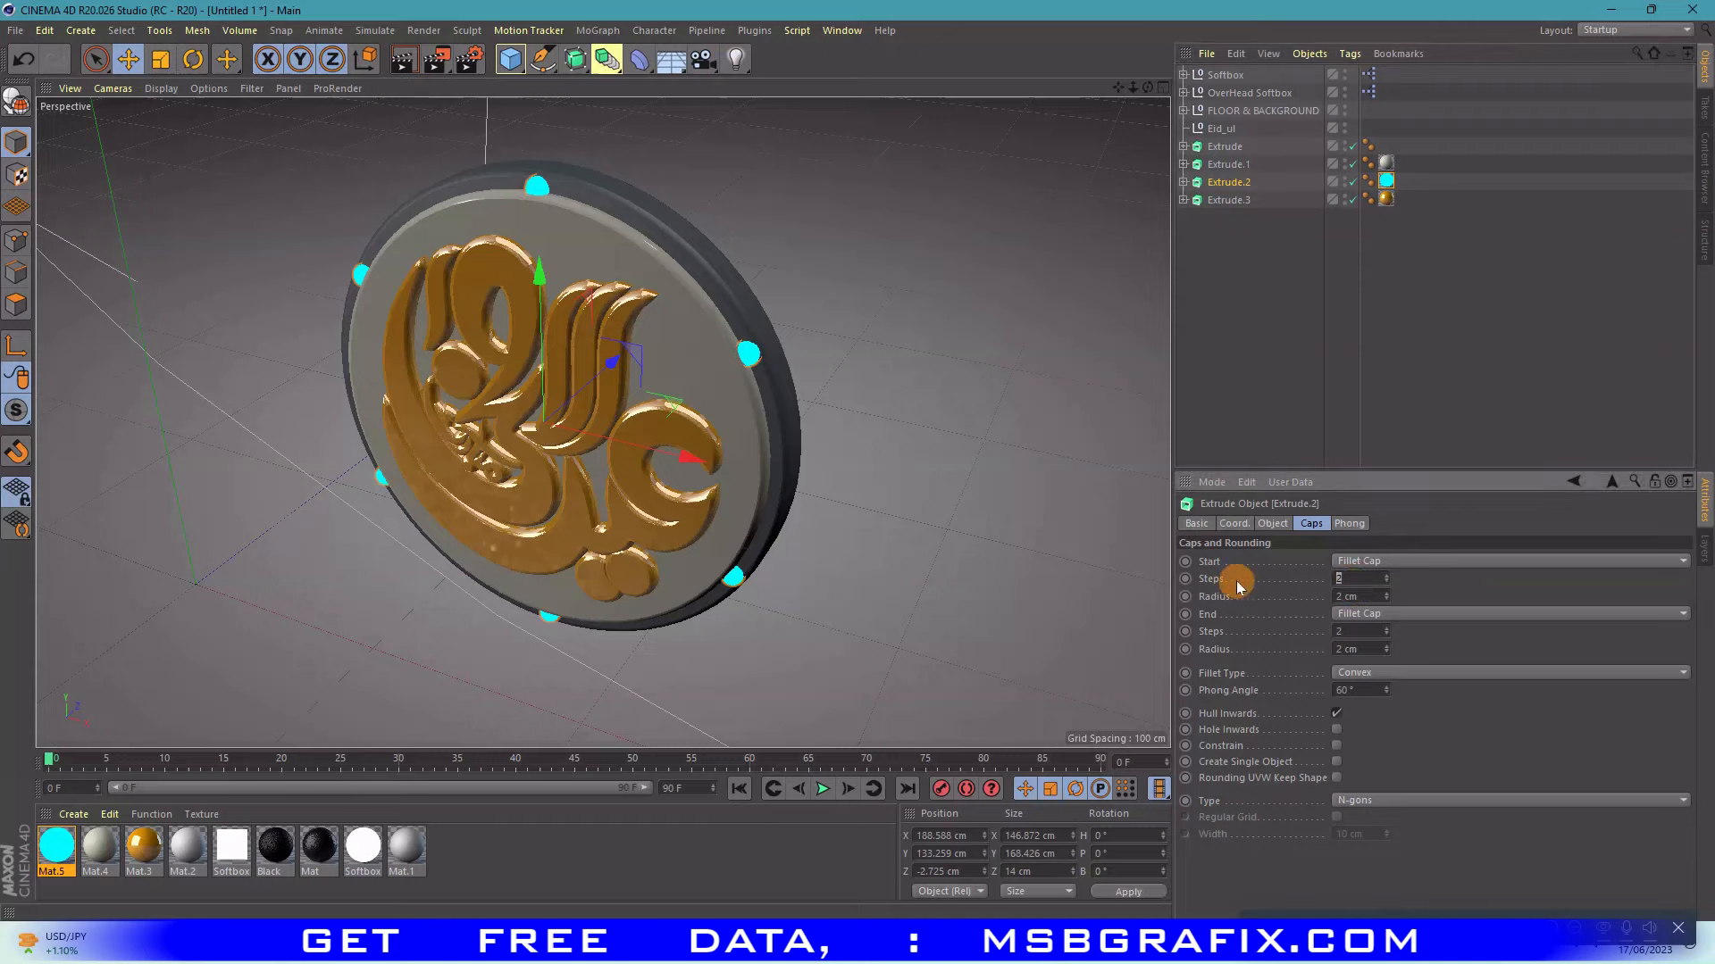
text(1)
key(Tab)
text(1)
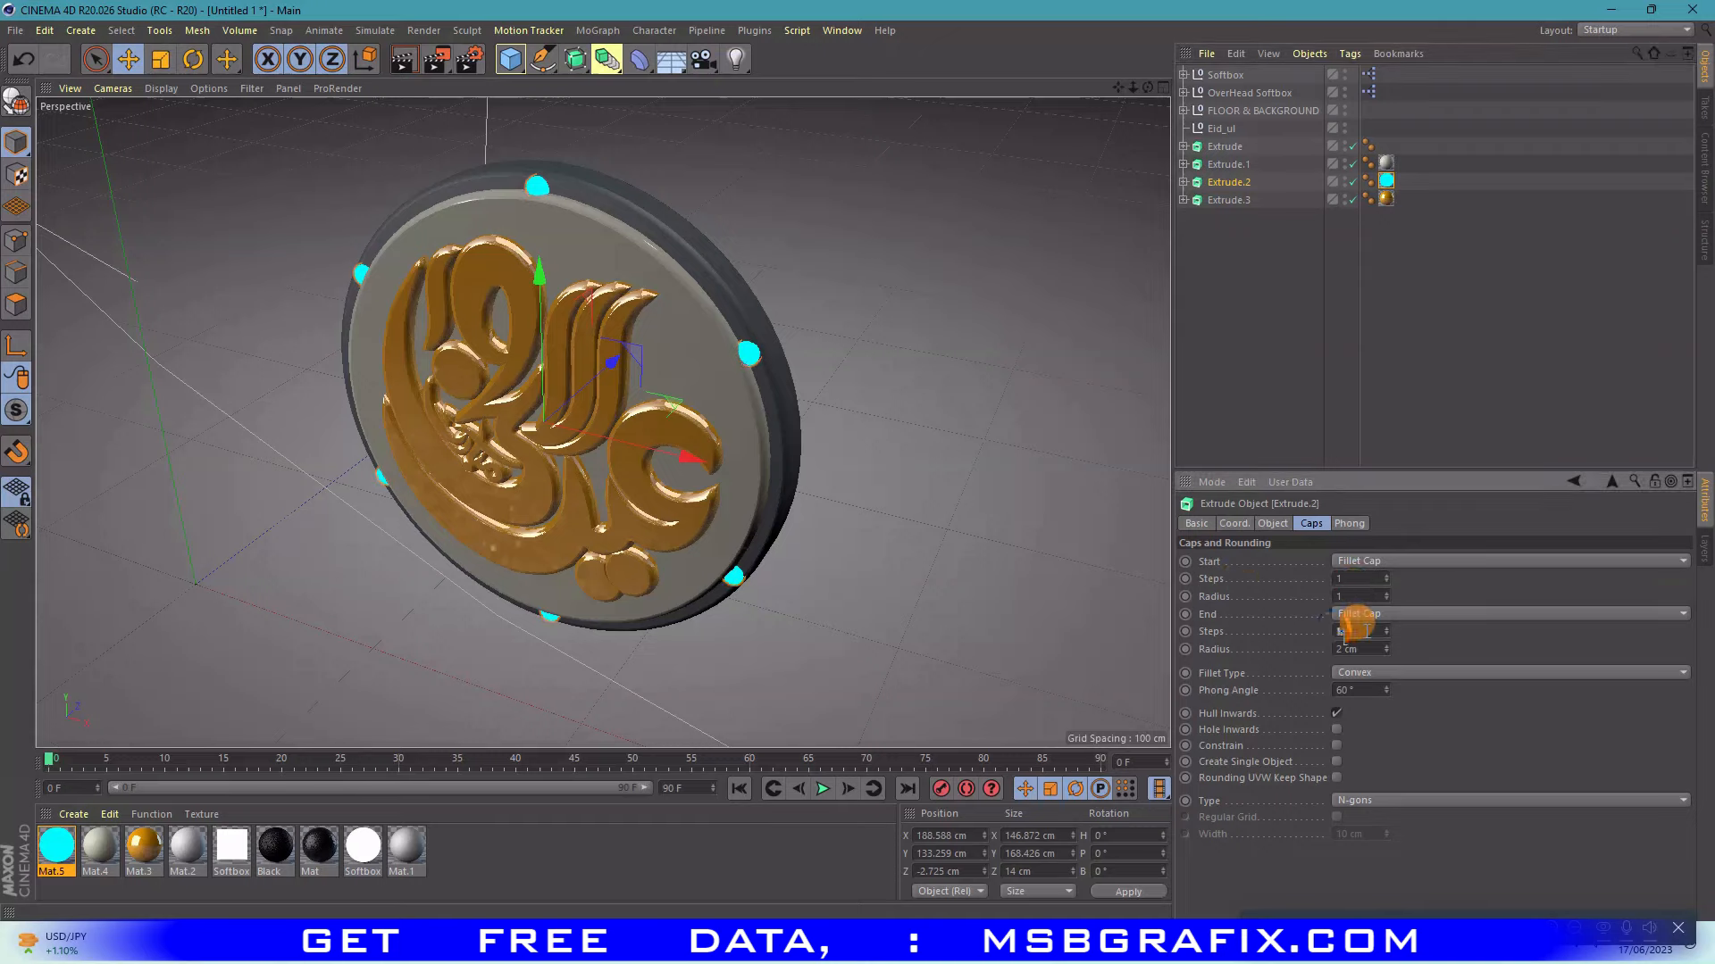
text(1)
click(1346, 386)
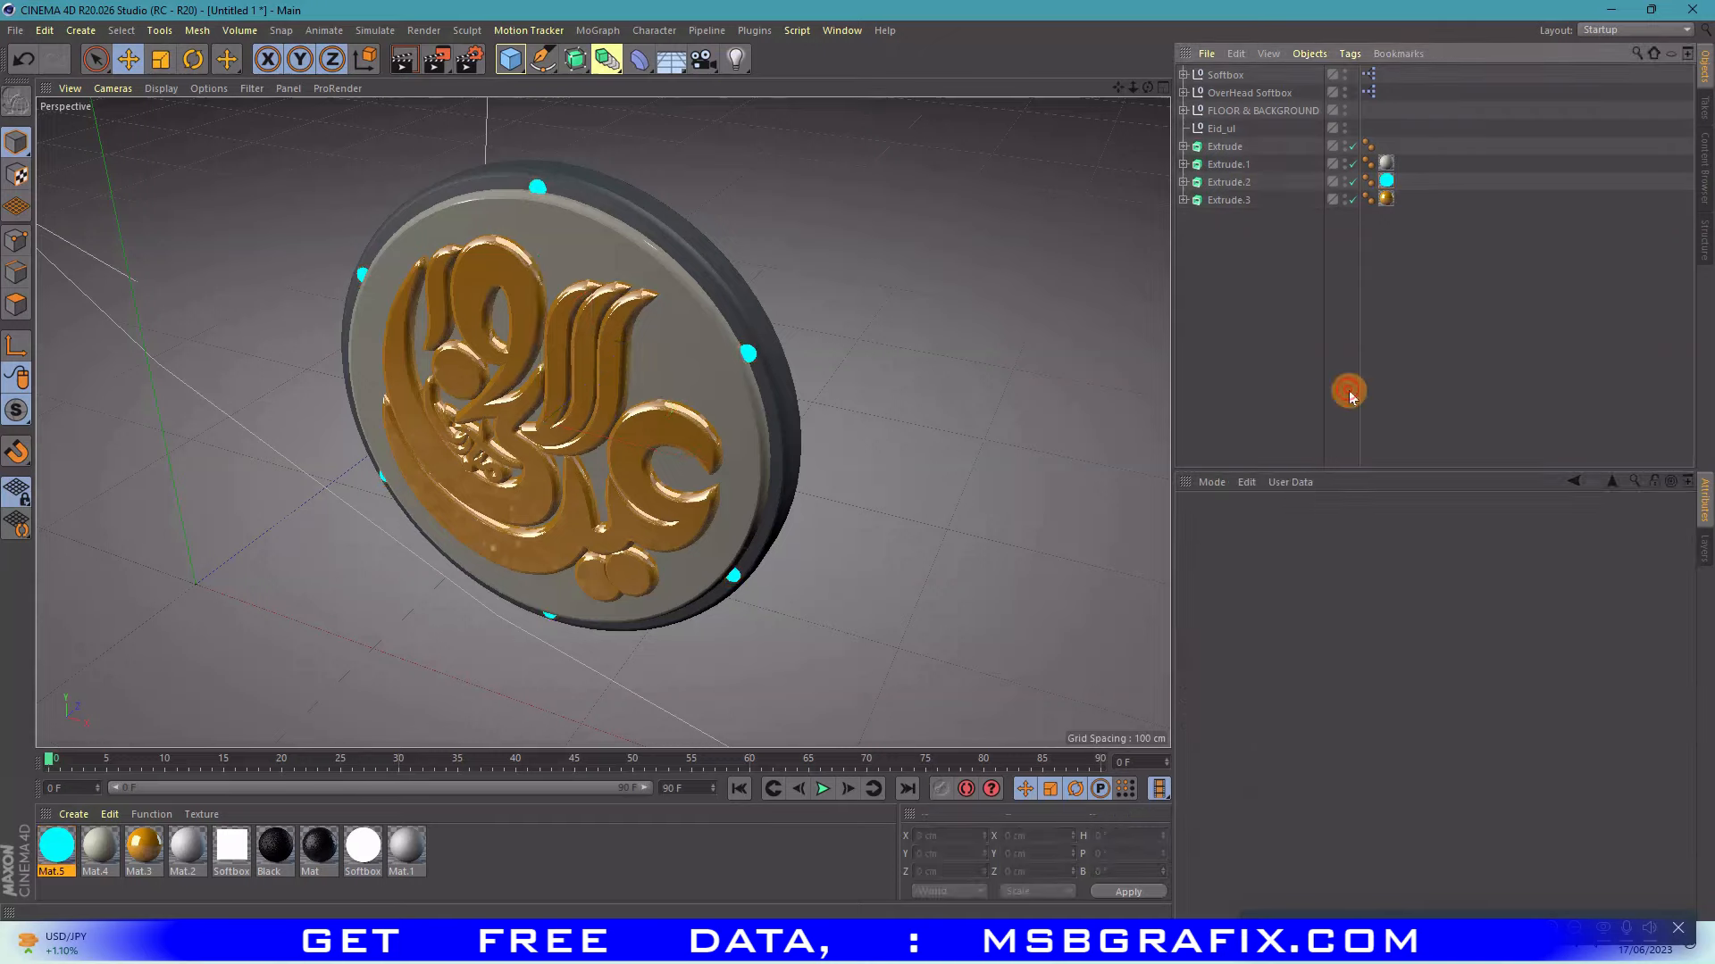
- Scale the rim dots extrusion up slightly, to about 148 cm by 170 cm
click(569, 197)
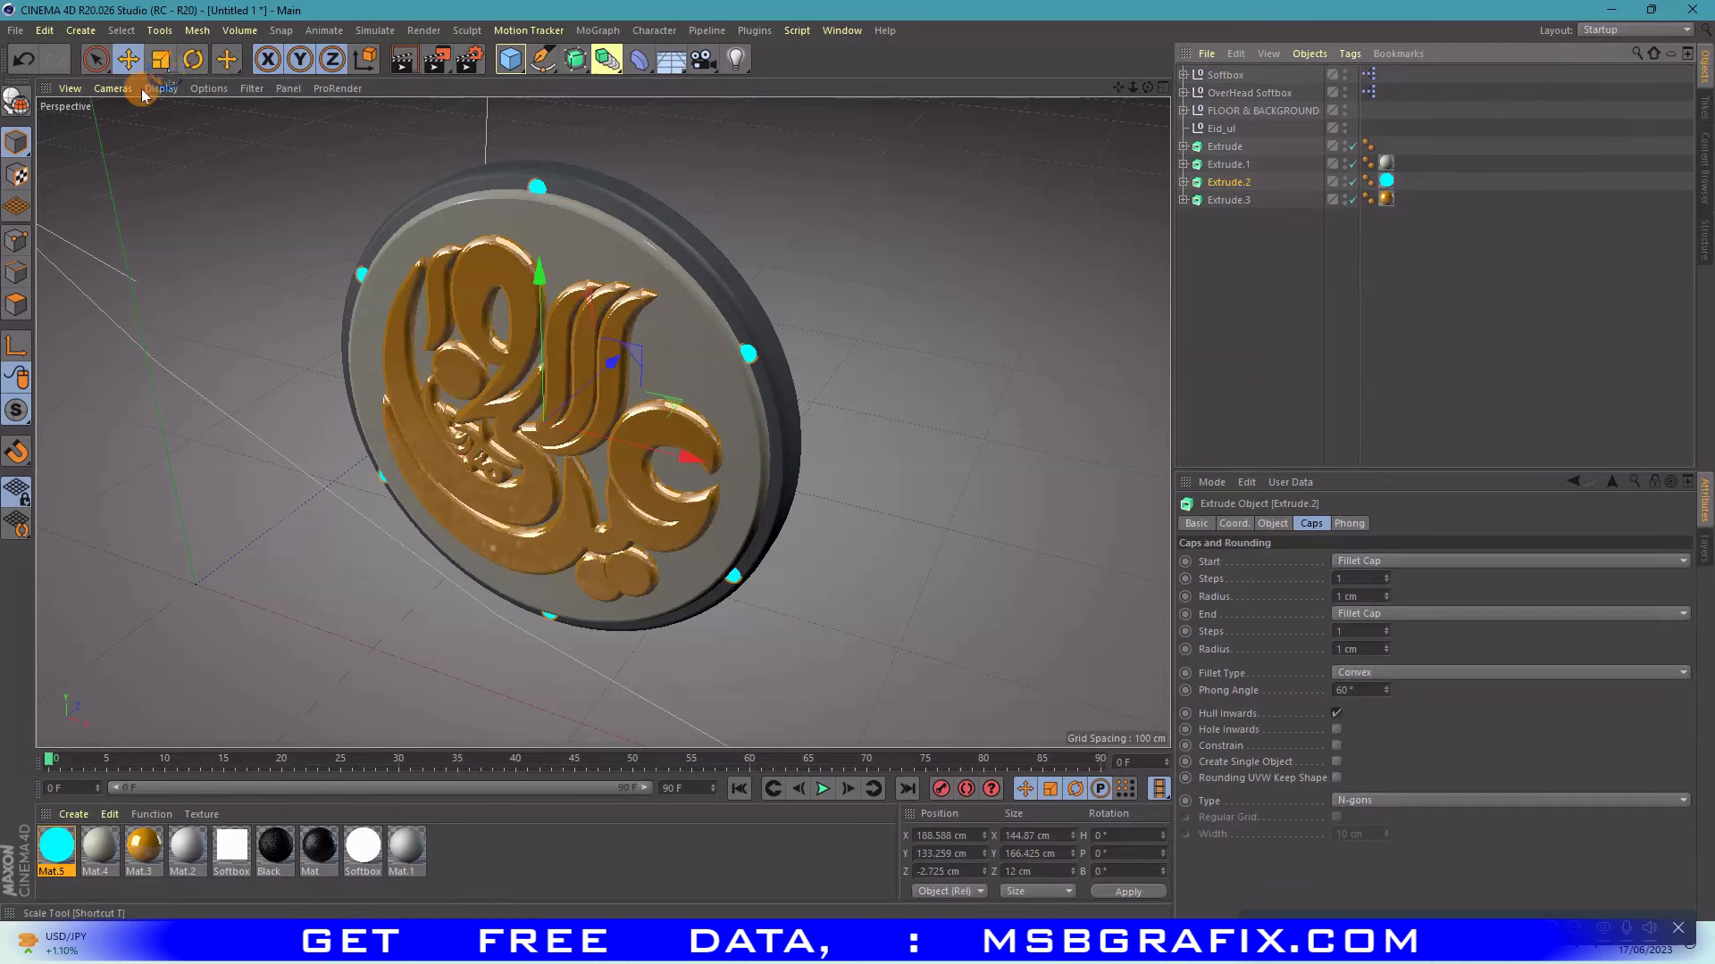
click(160, 59)
drag(630, 357, 640, 360)
- Scale the back disc extrusion up to about 178 cm across and apply the rough black material Mat to it
click(672, 222)
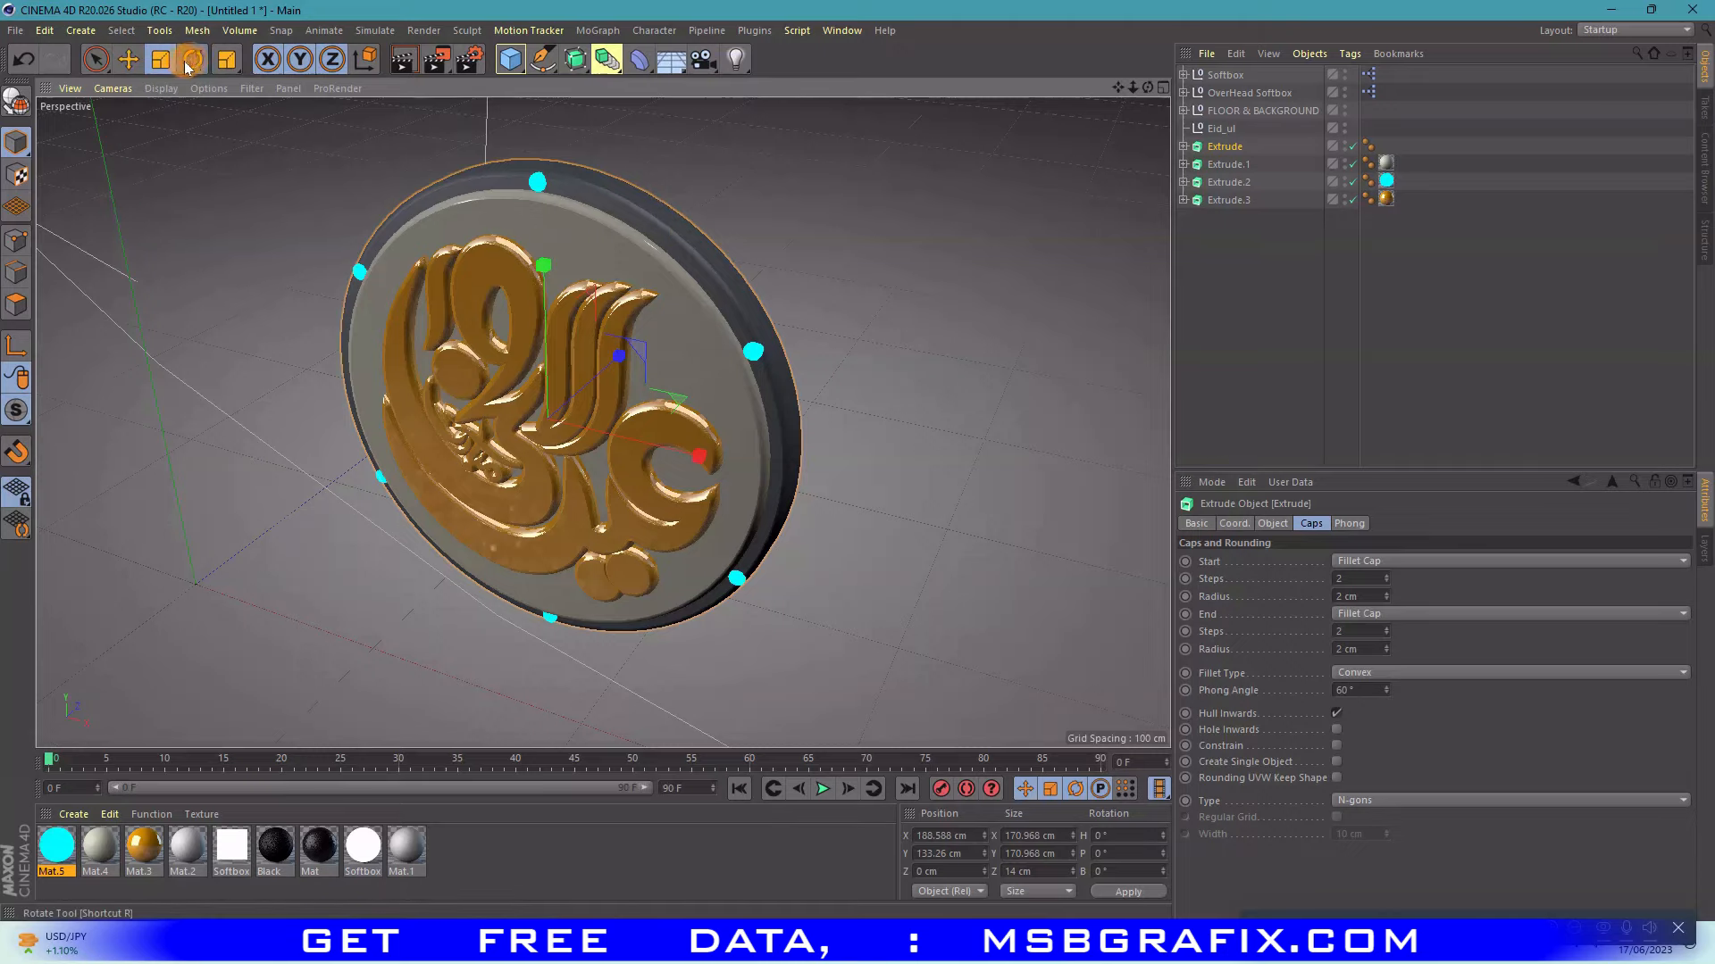
drag(639, 357, 1249, 303)
click(1250, 304)
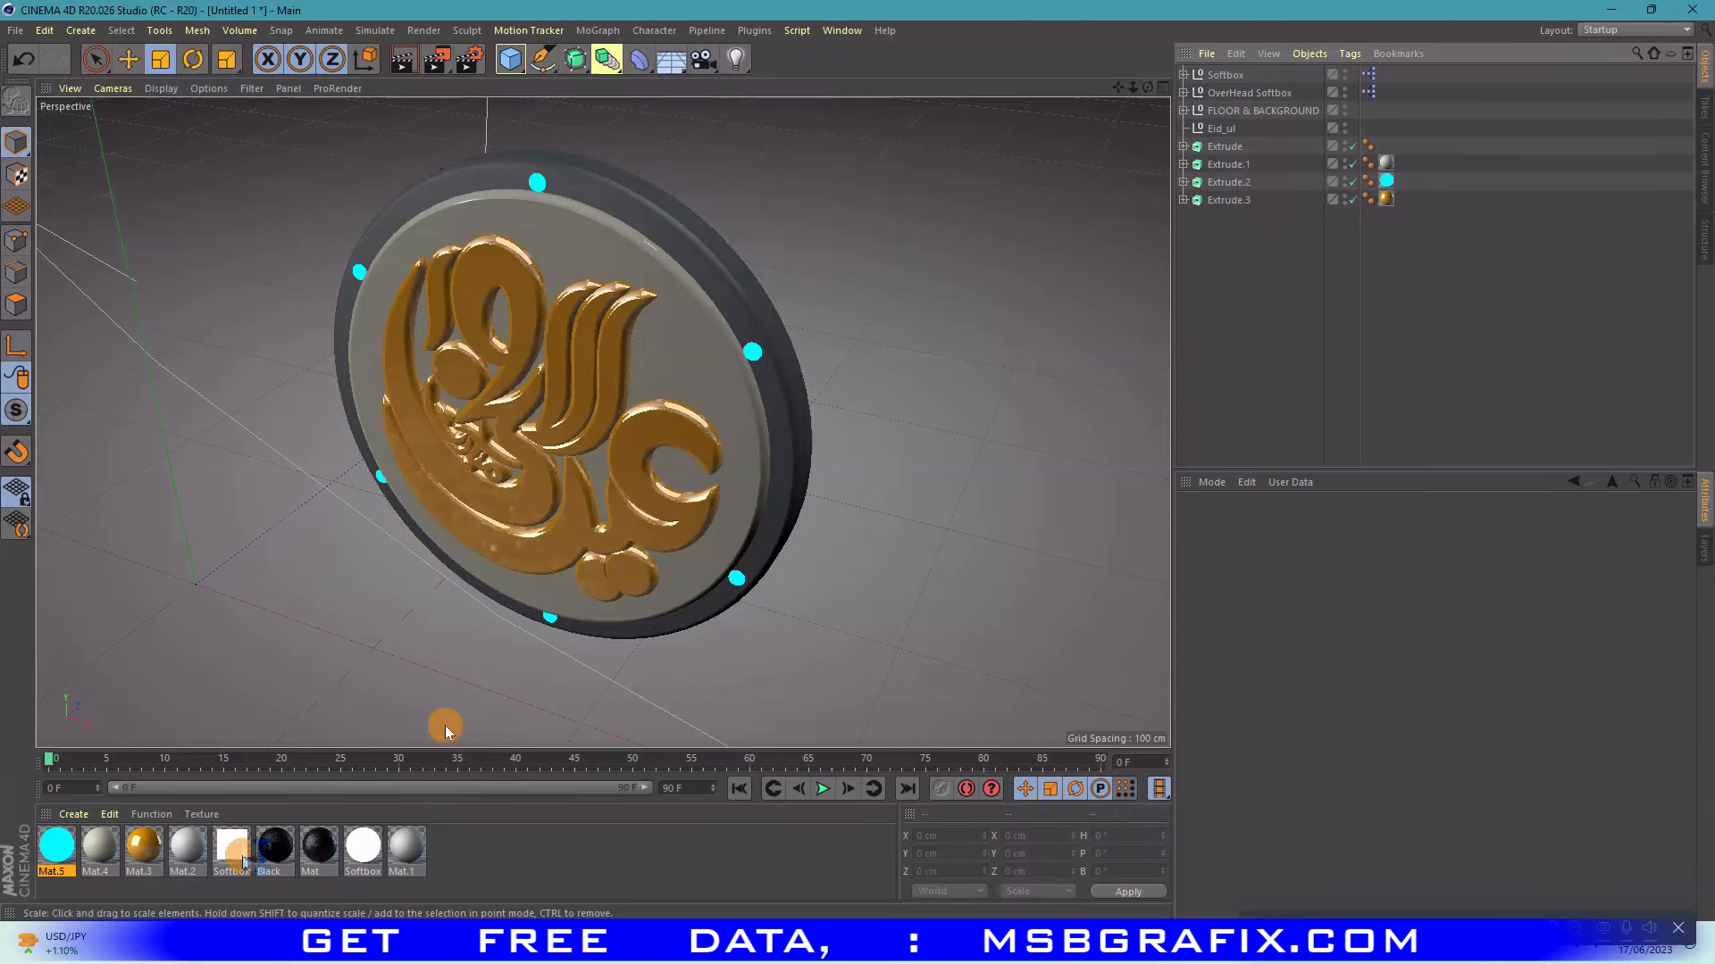
drag(319, 846, 793, 456)
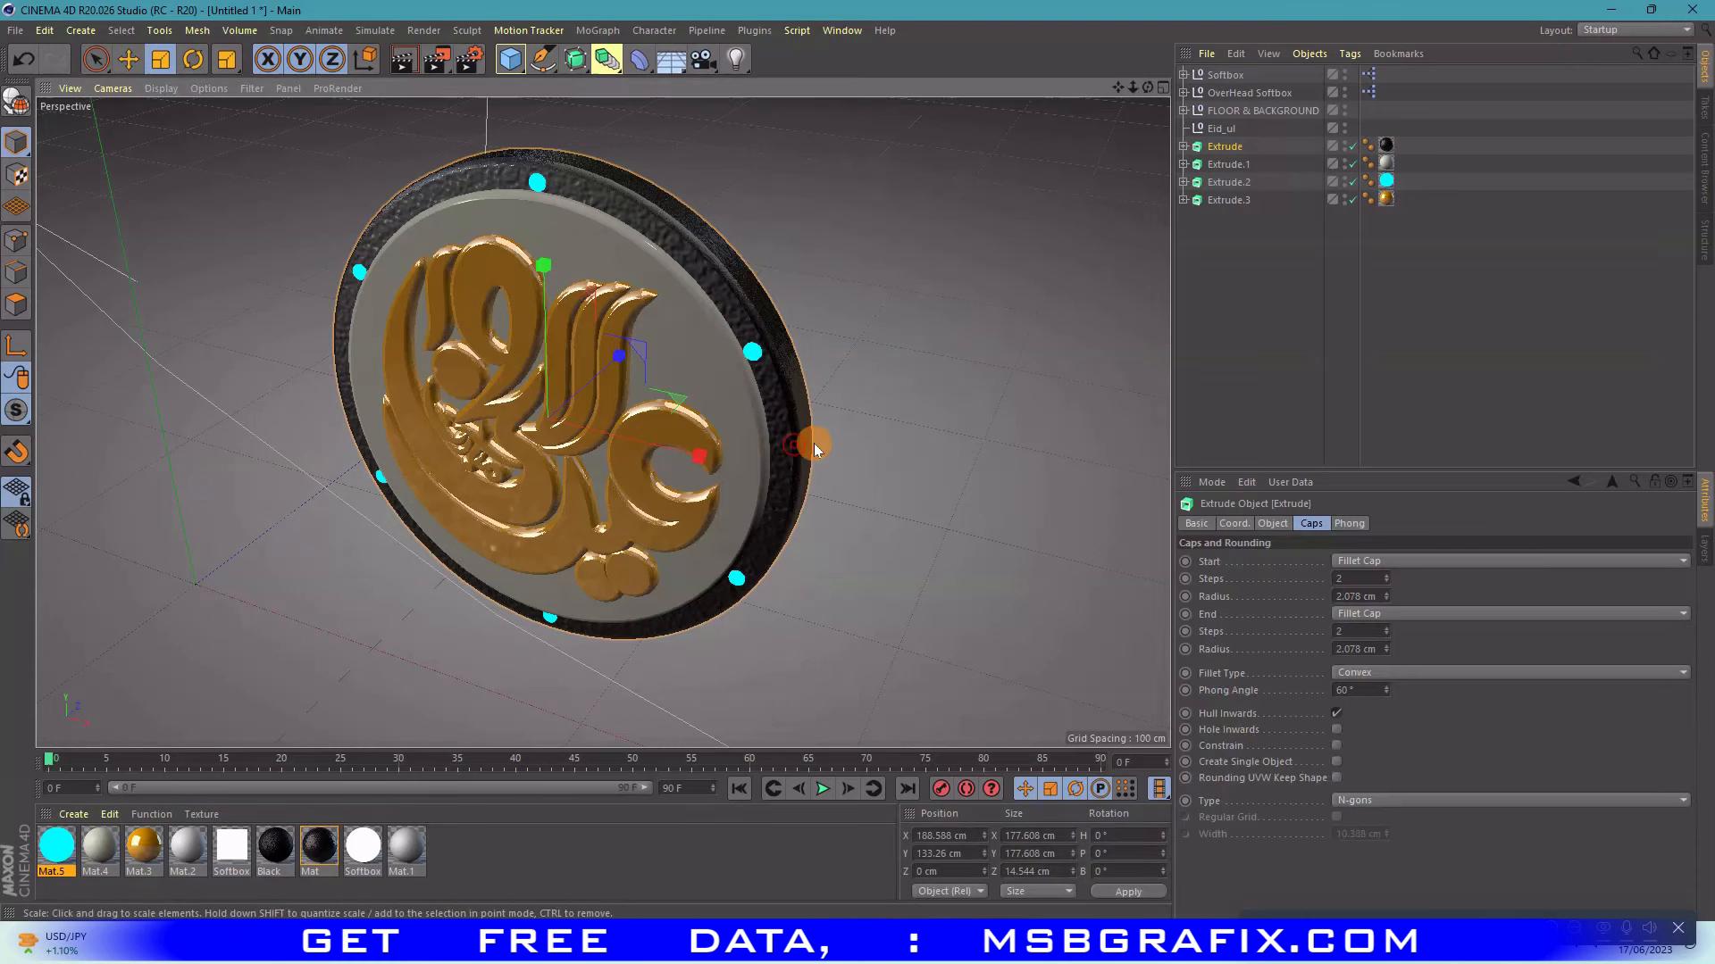
click(1447, 283)
- Set the projection of all four extrusions' texture tags to Frontal
drag(1423, 243, 1371, 124)
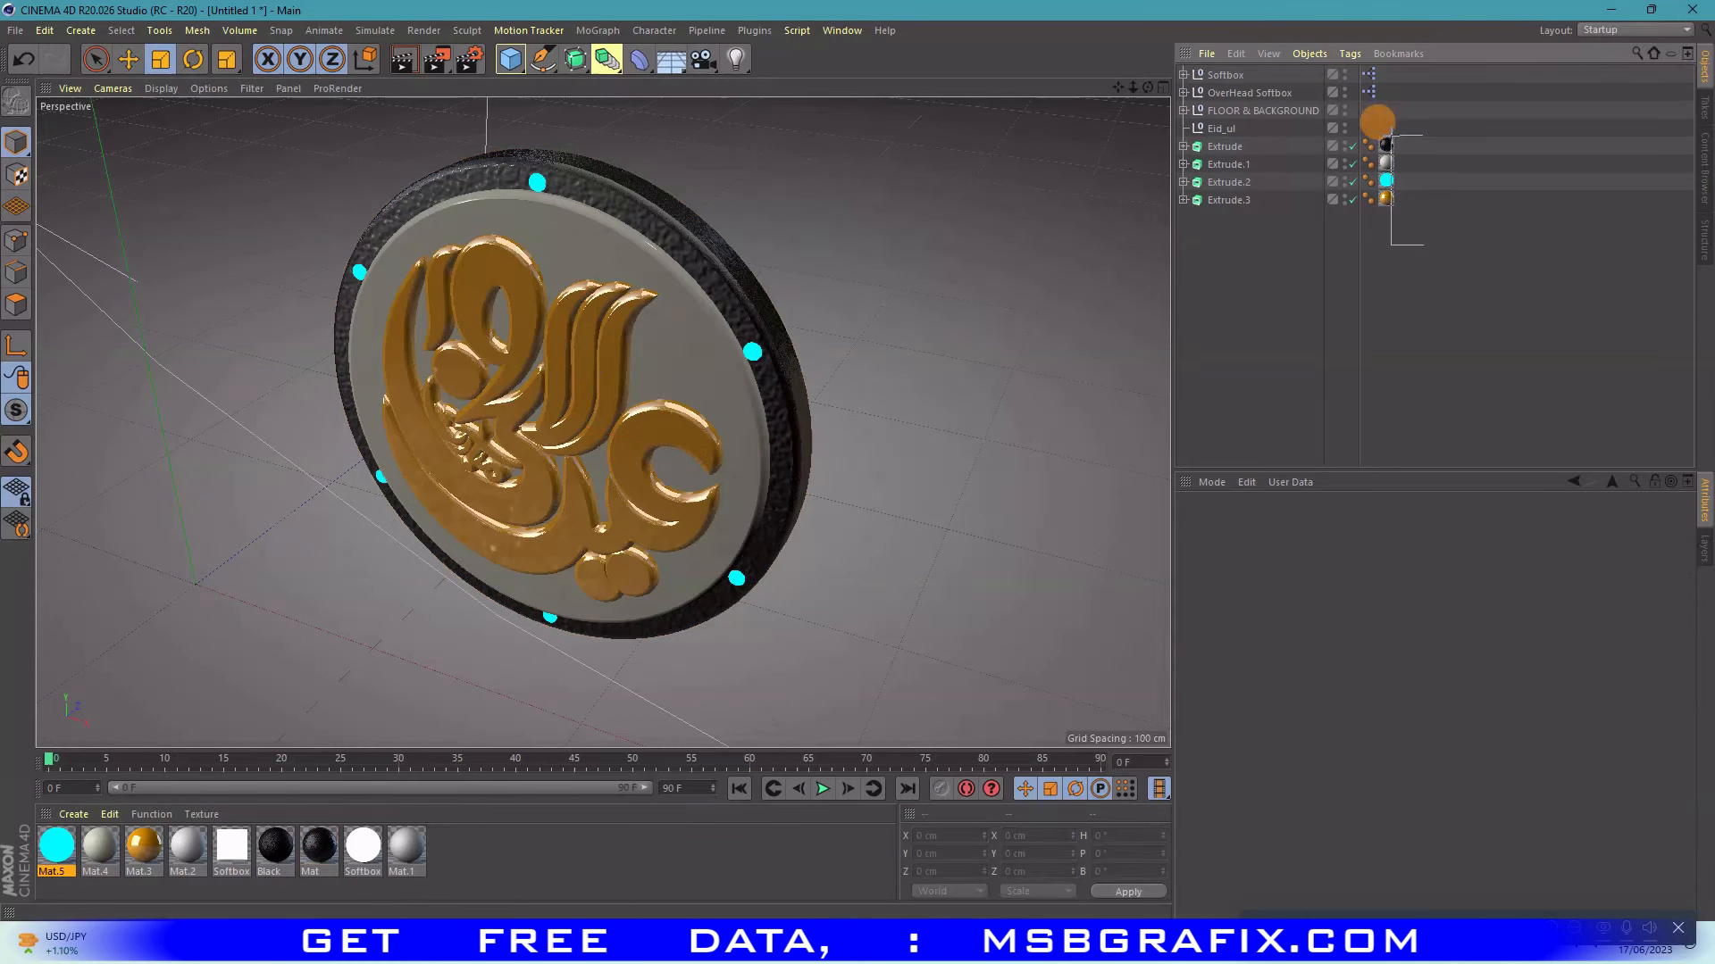
click(1330, 596)
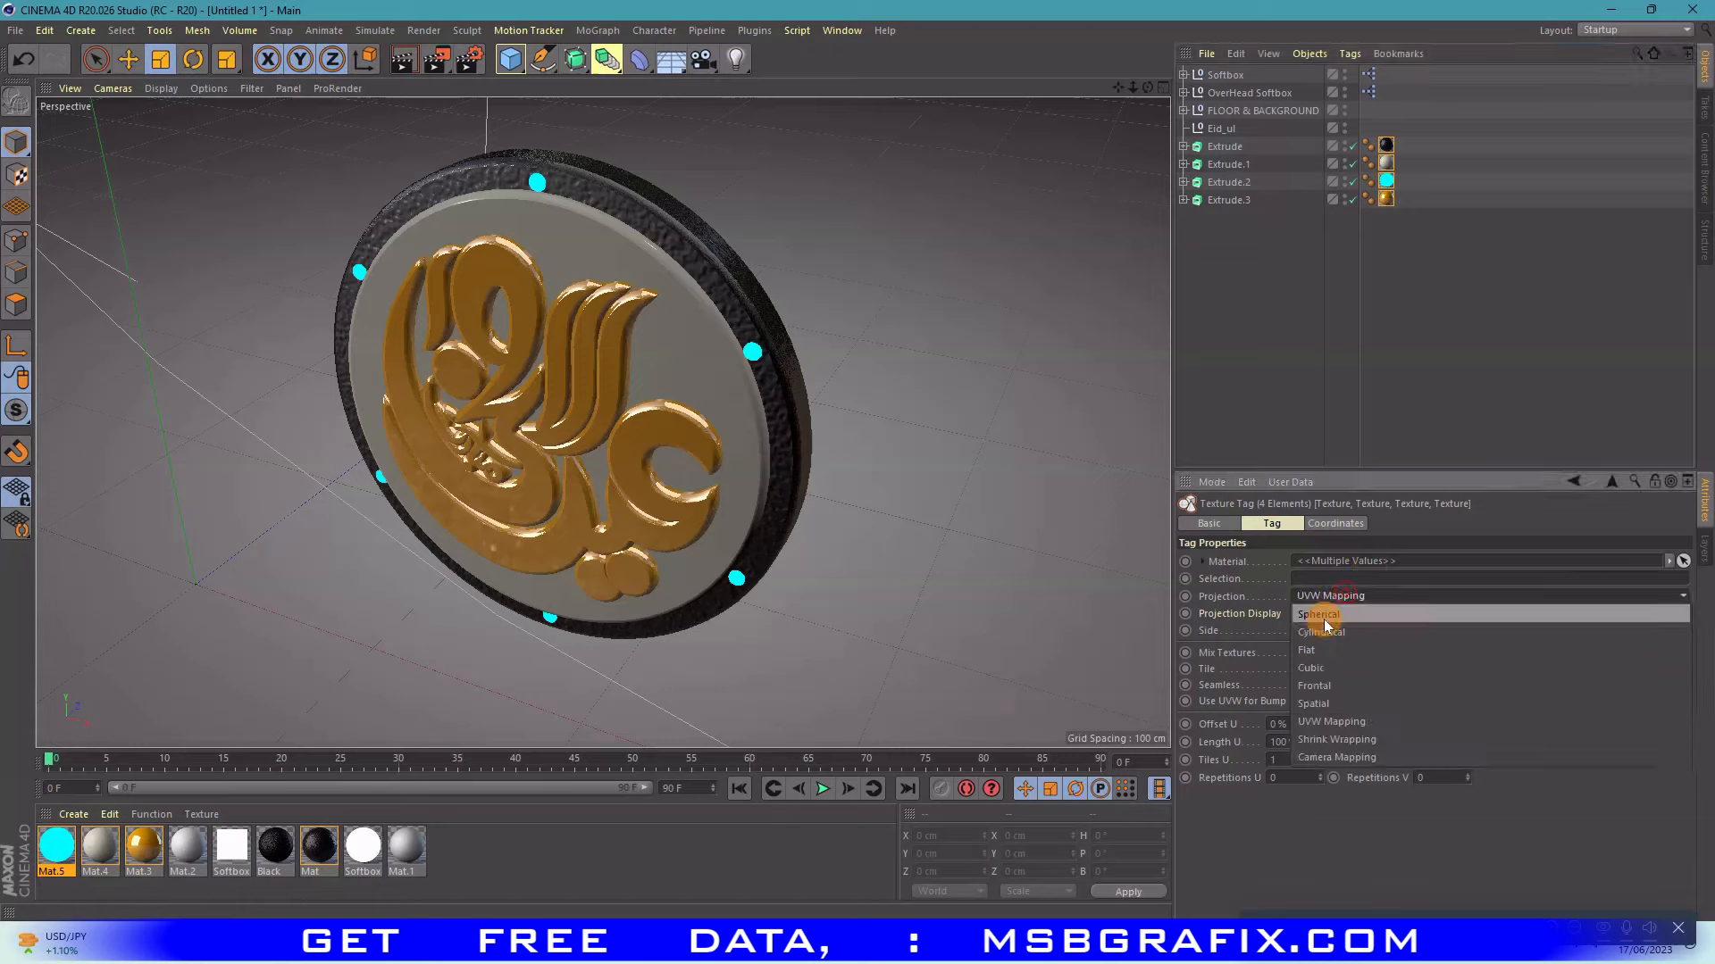
click(1326, 686)
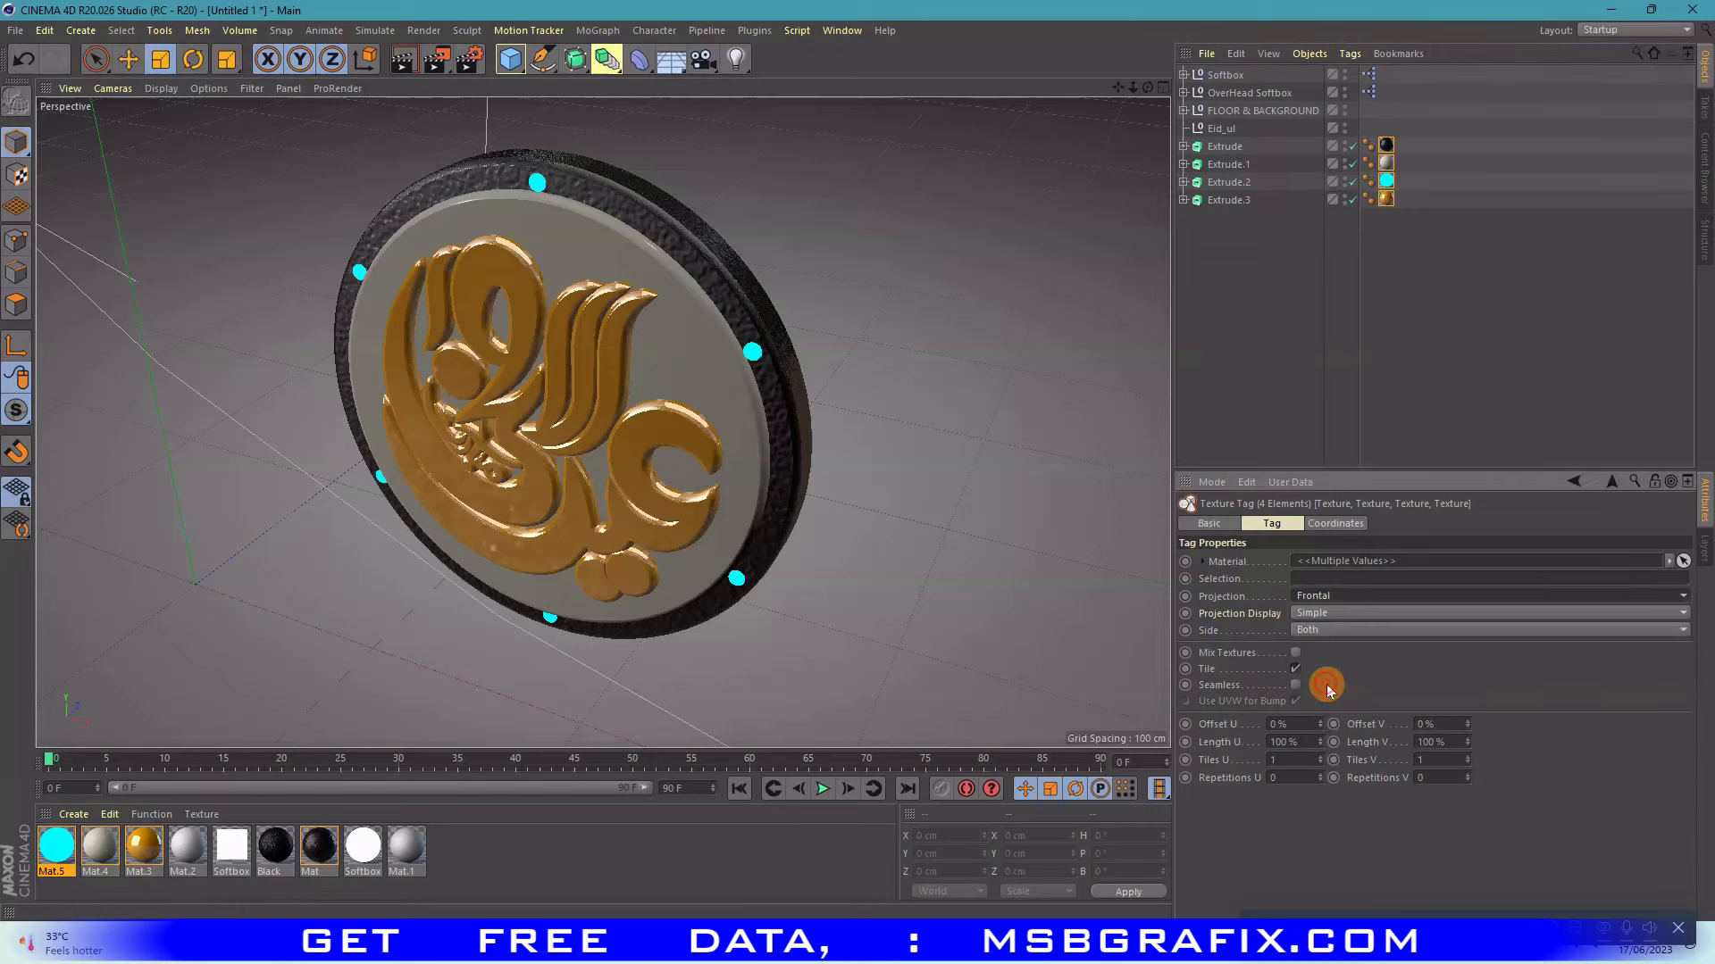
click(1330, 299)
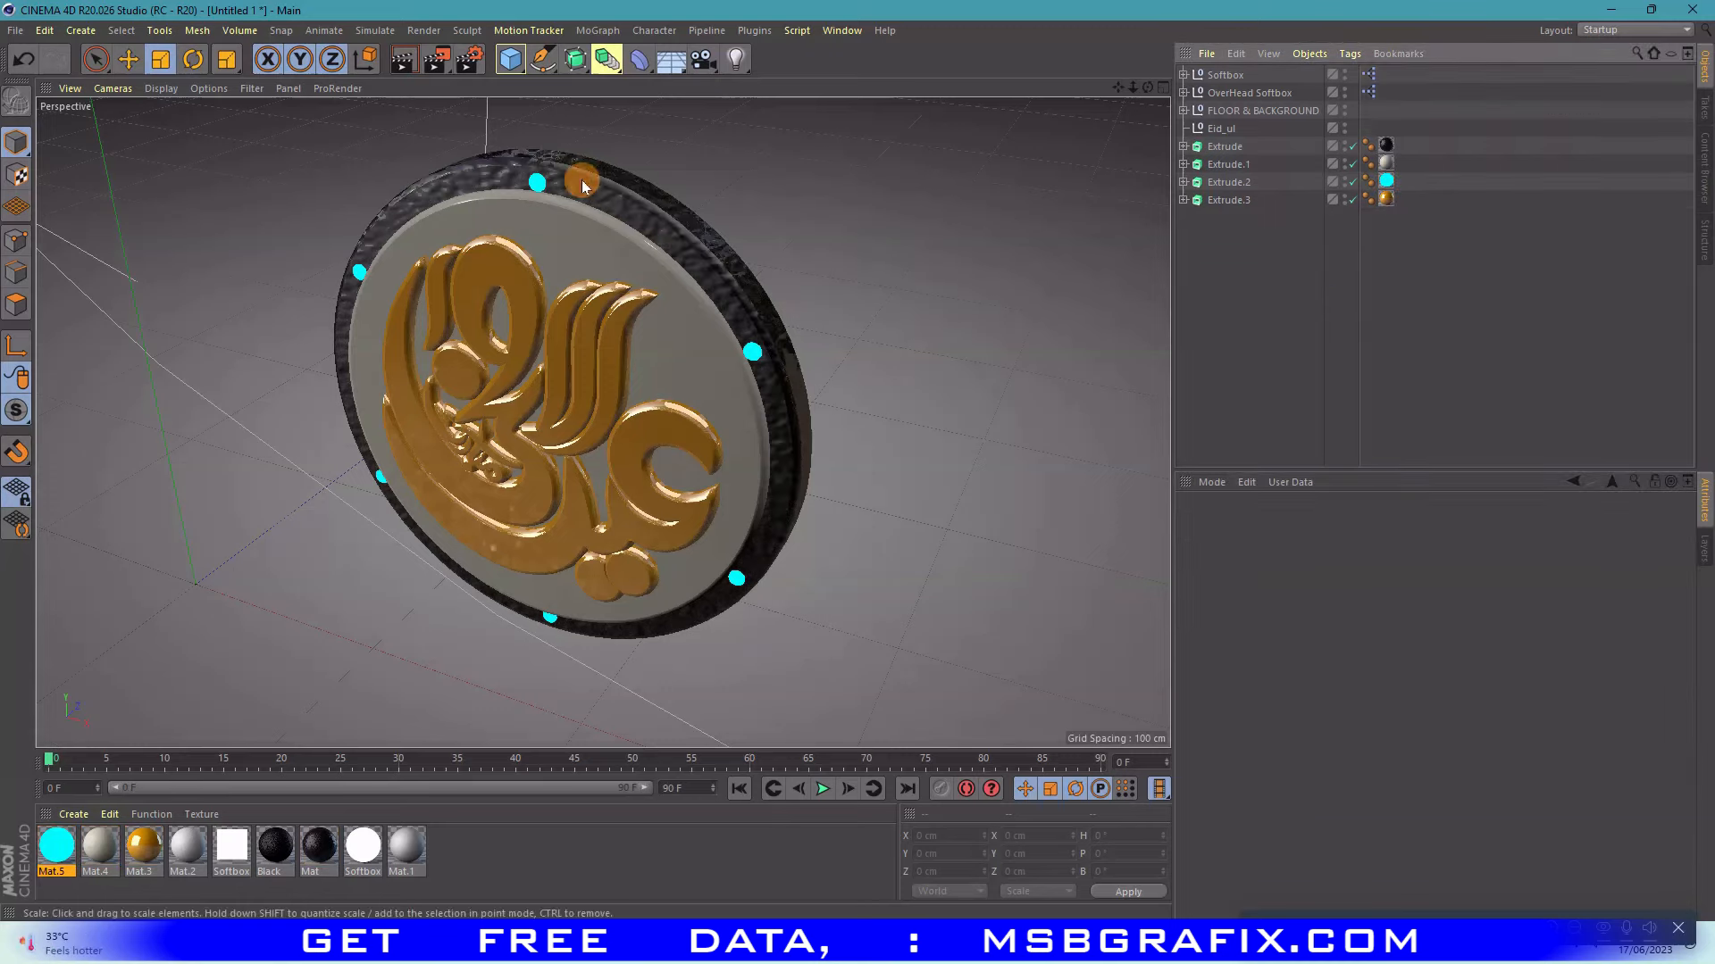
- Move the rim dots extrusion forward out of the disc along Z, to about -5.69 cm
click(538, 184)
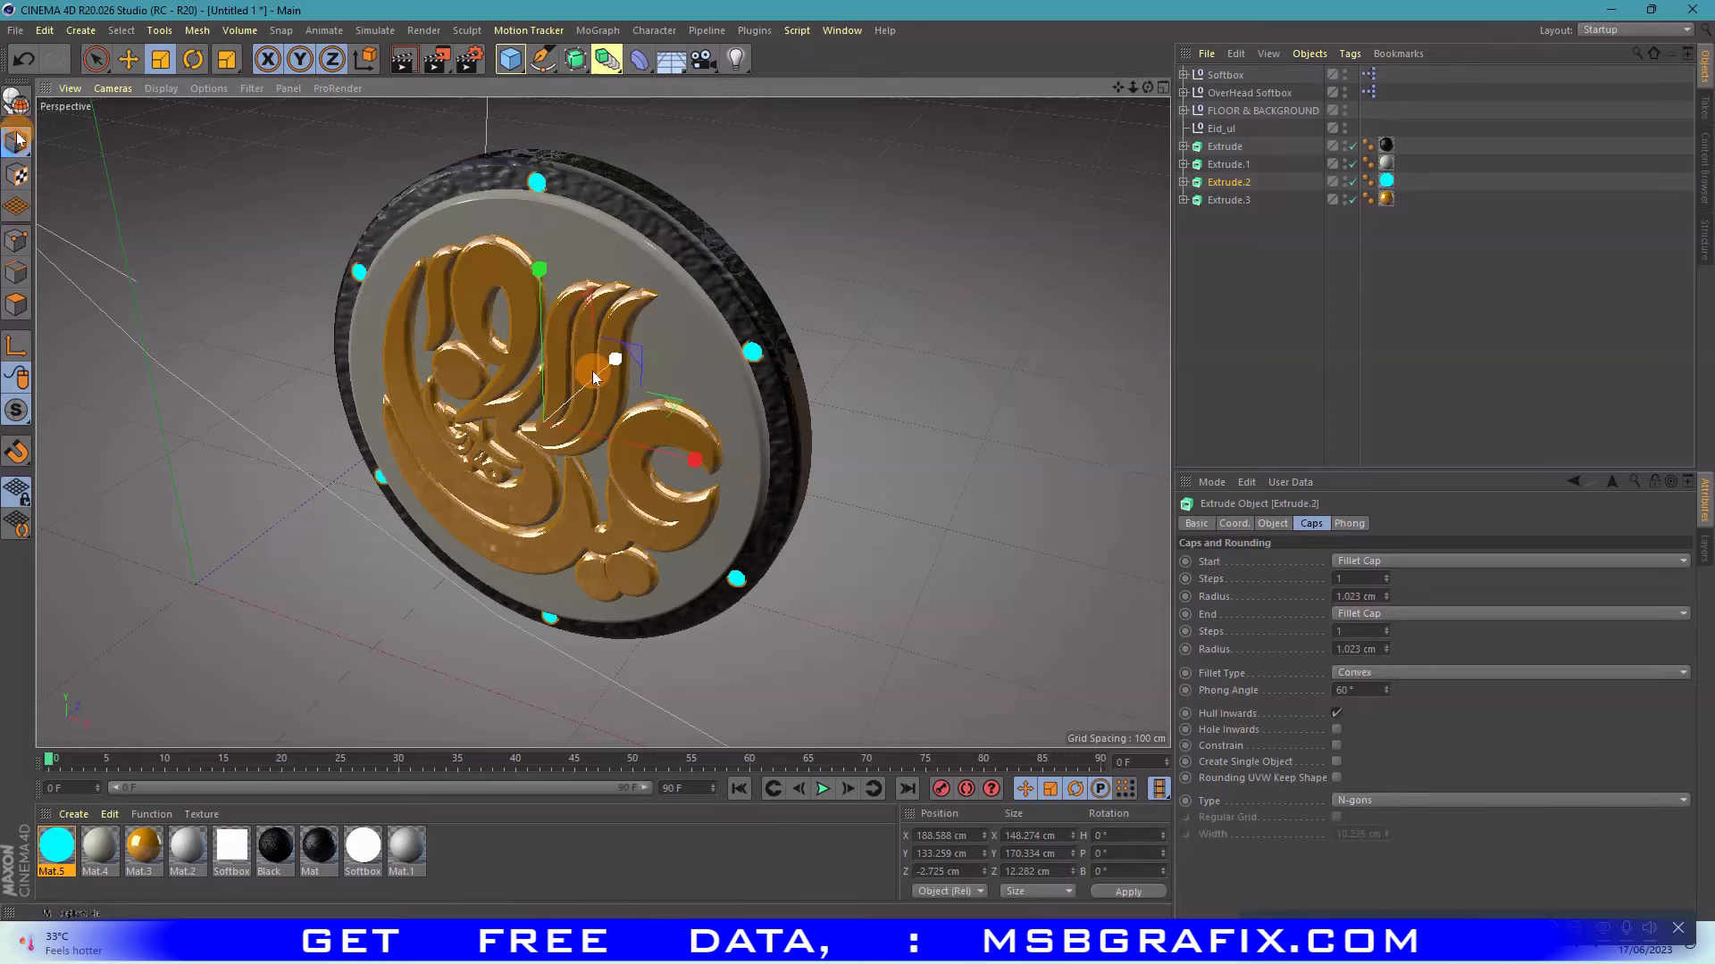
click(127, 59)
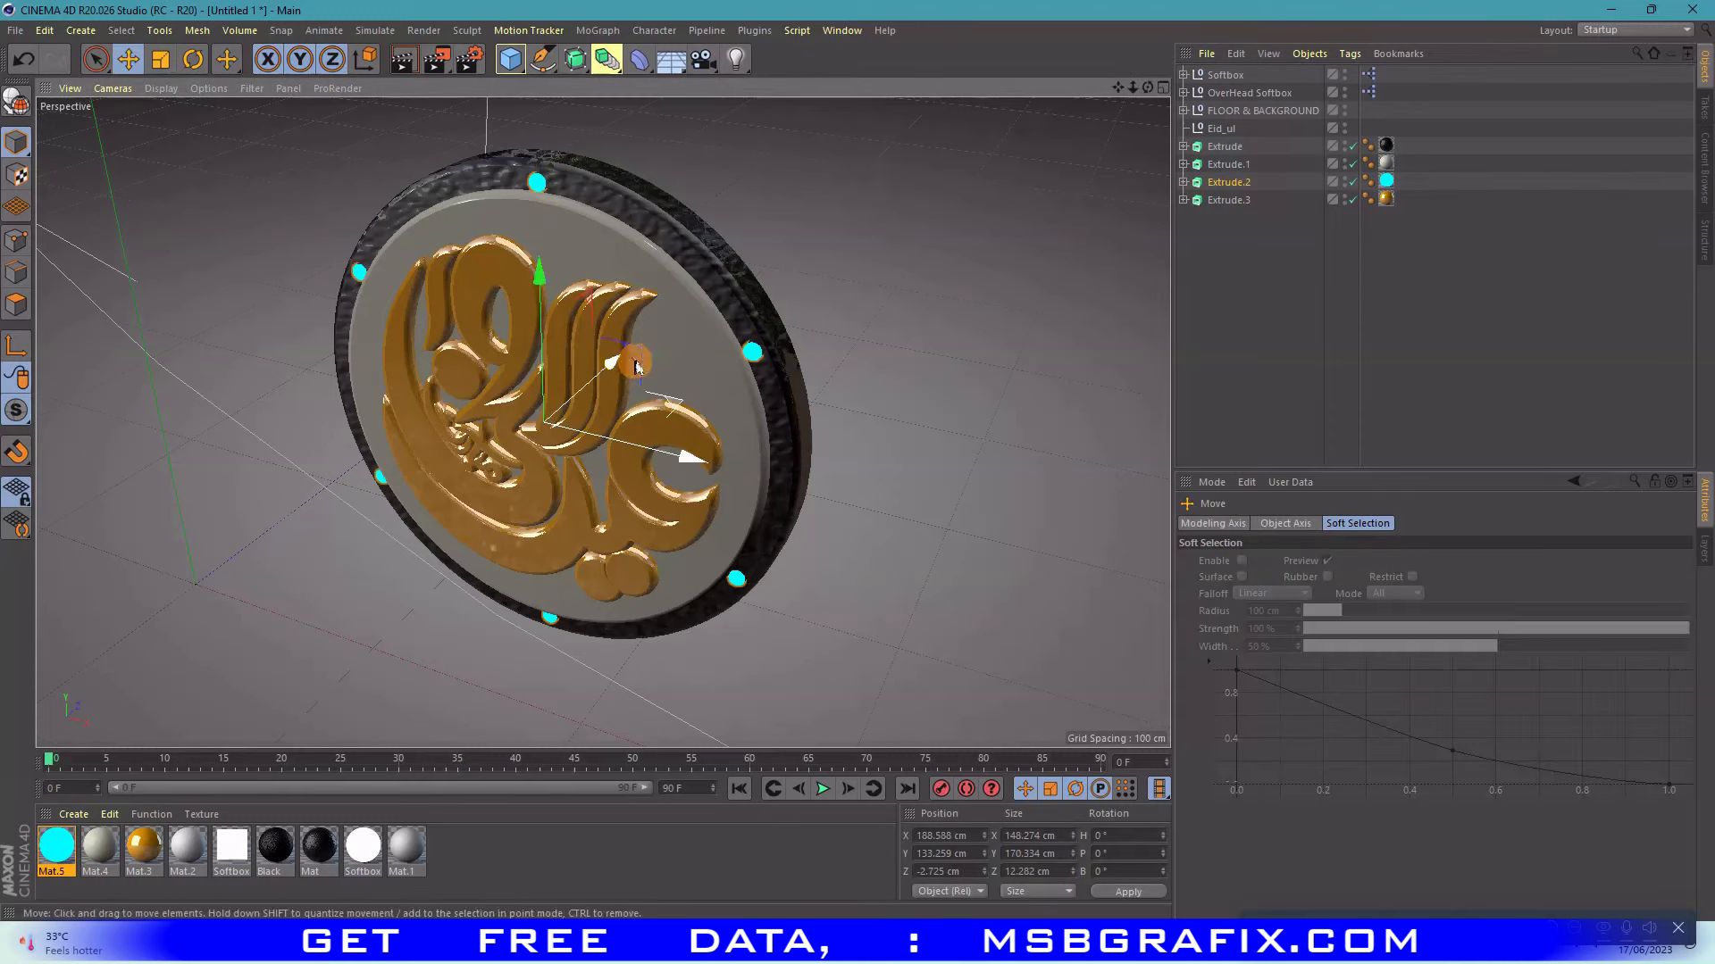
click(23, 59)
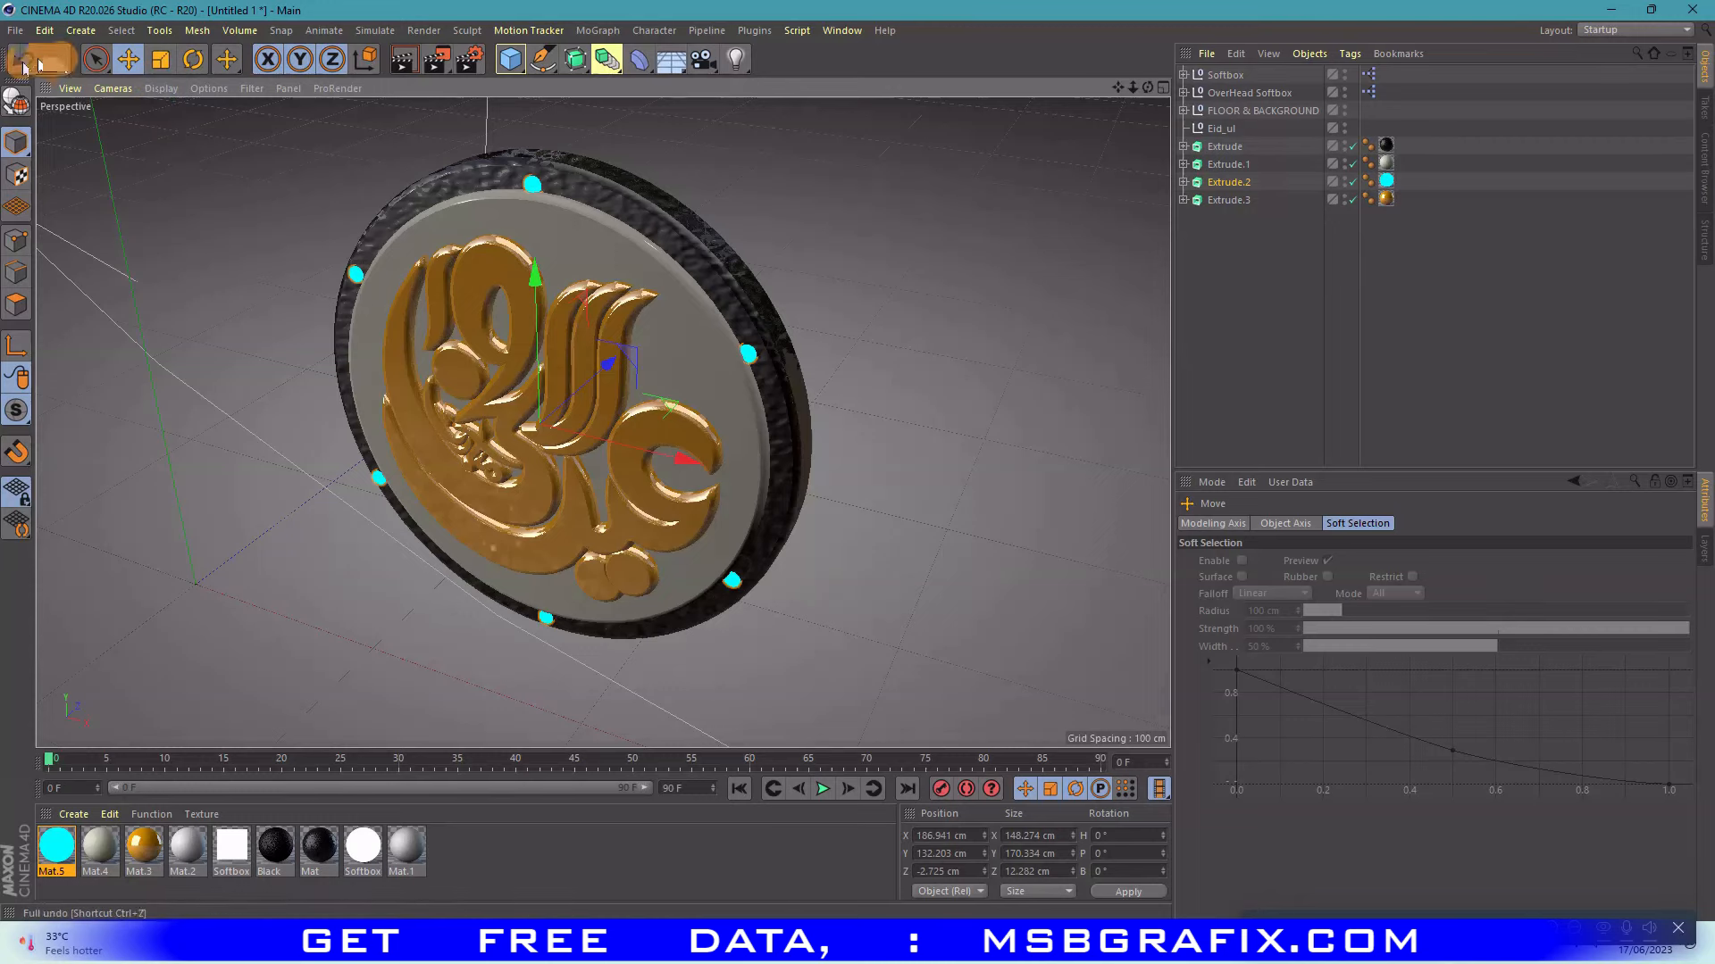
drag(611, 363, 609, 369)
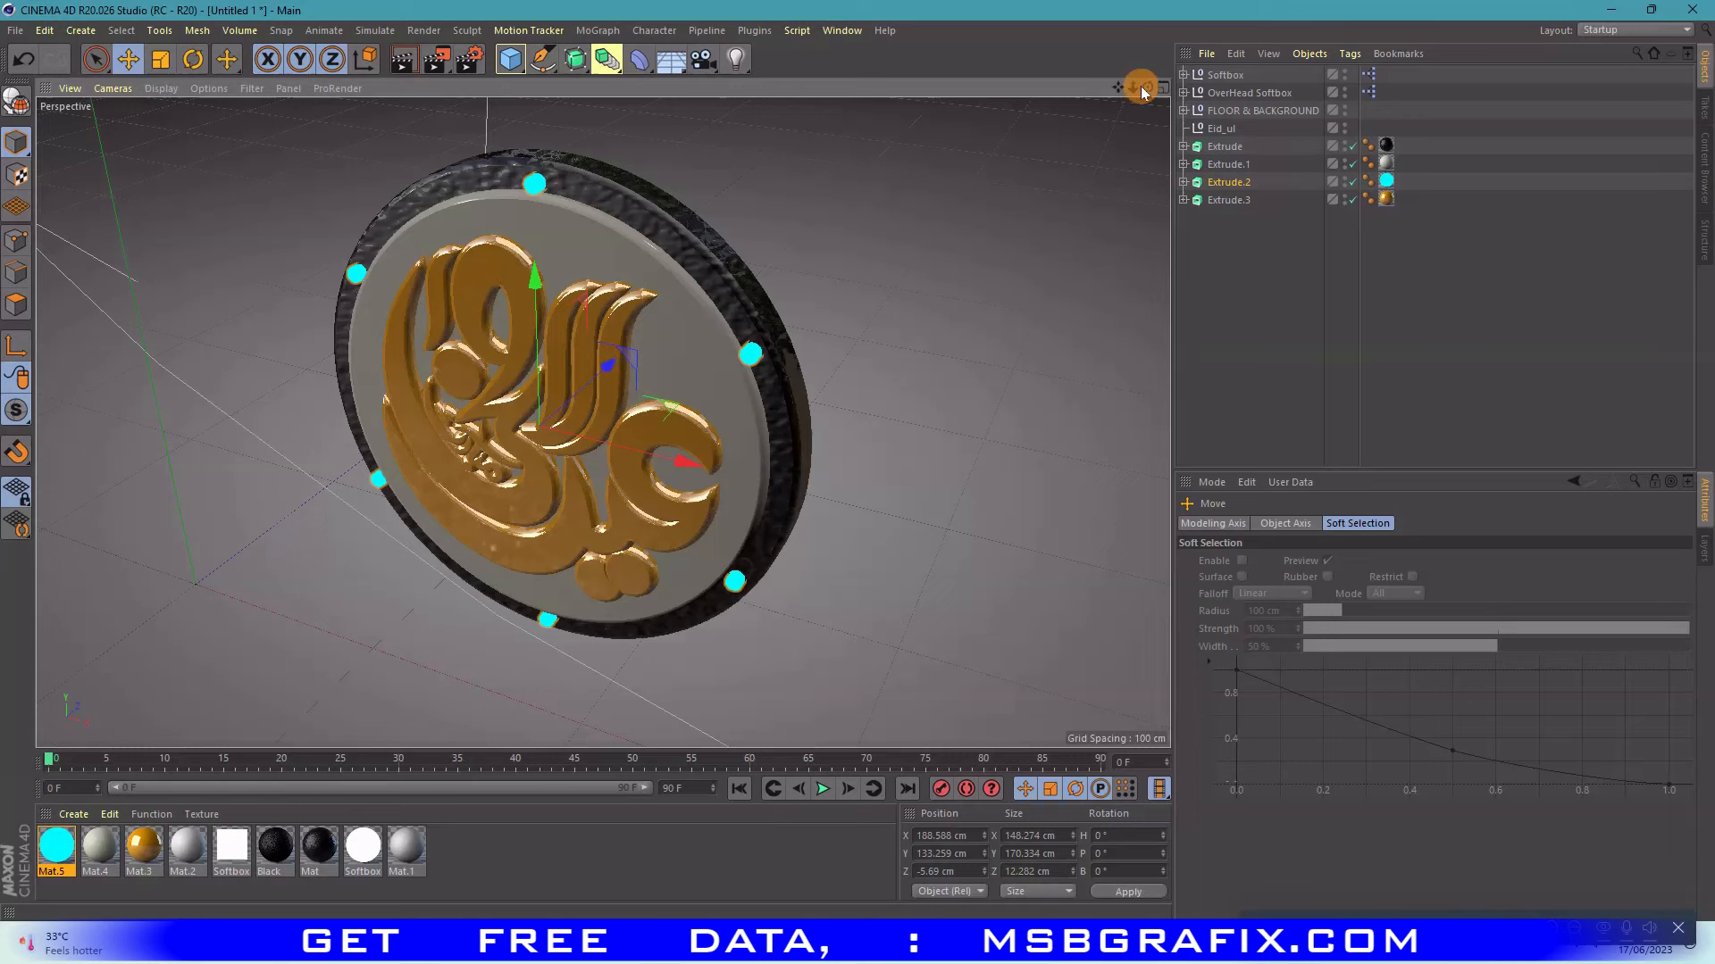
- Fine-tune the rim dots' uniform scale from a front view, to about 148.27 cm by 170.33 cm
drag(1147, 87, 1131, 91)
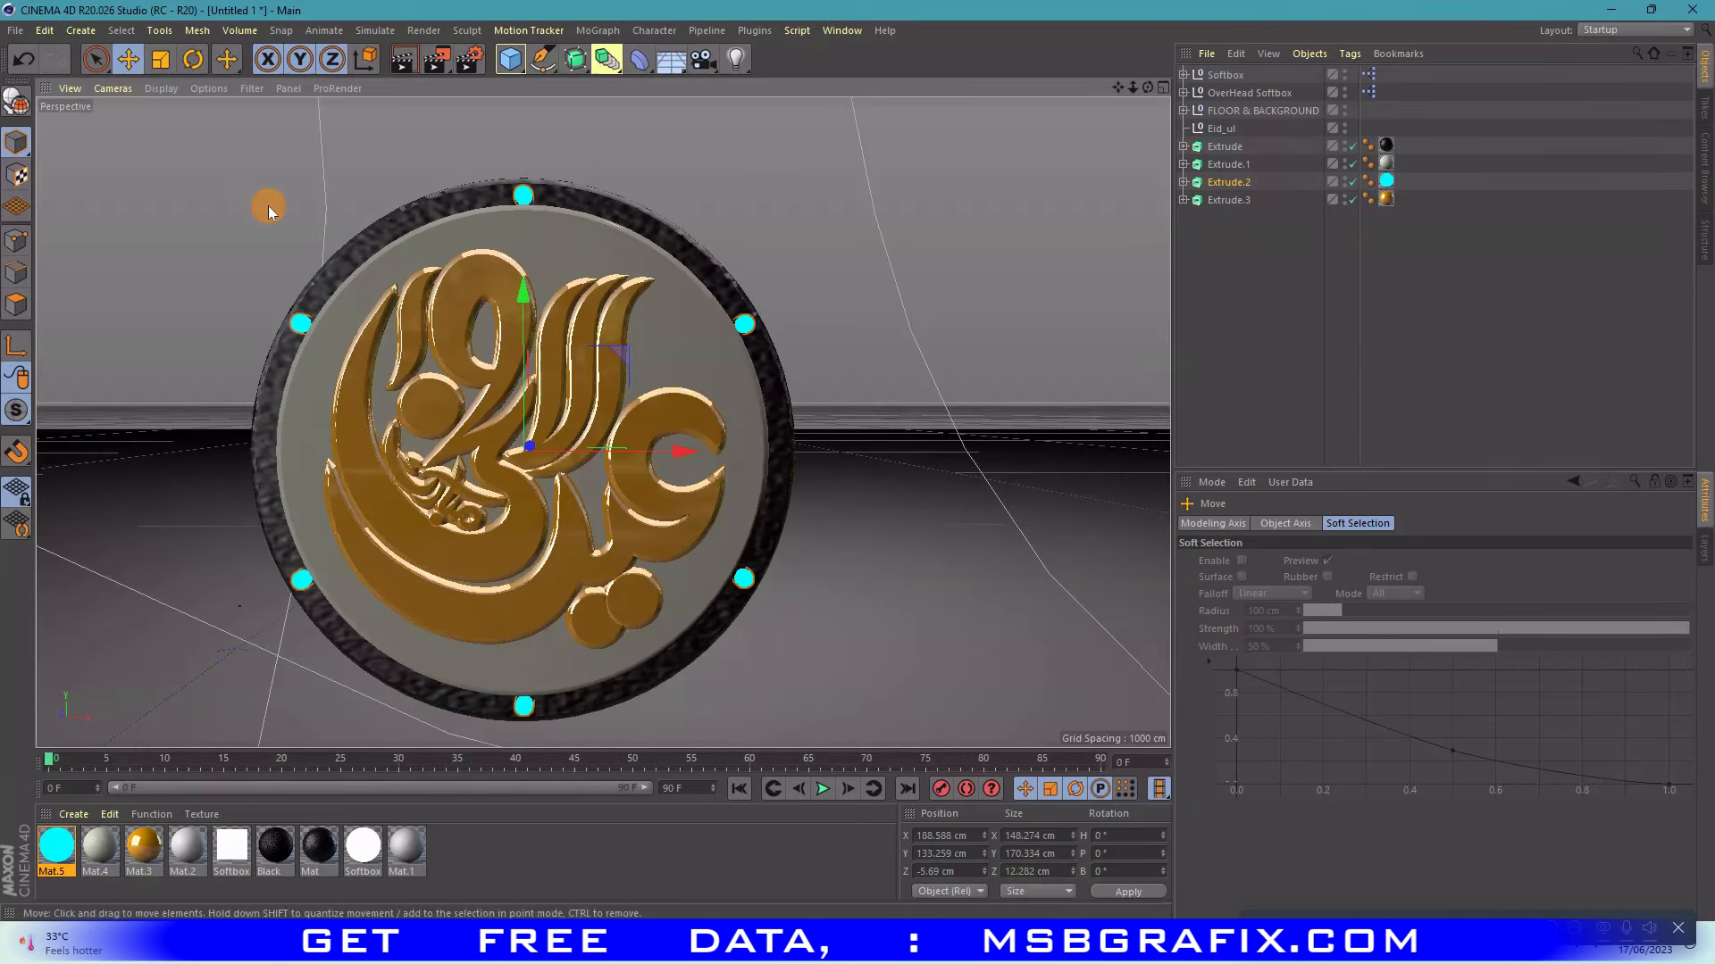
click(161, 59)
drag(548, 394, 620, 361)
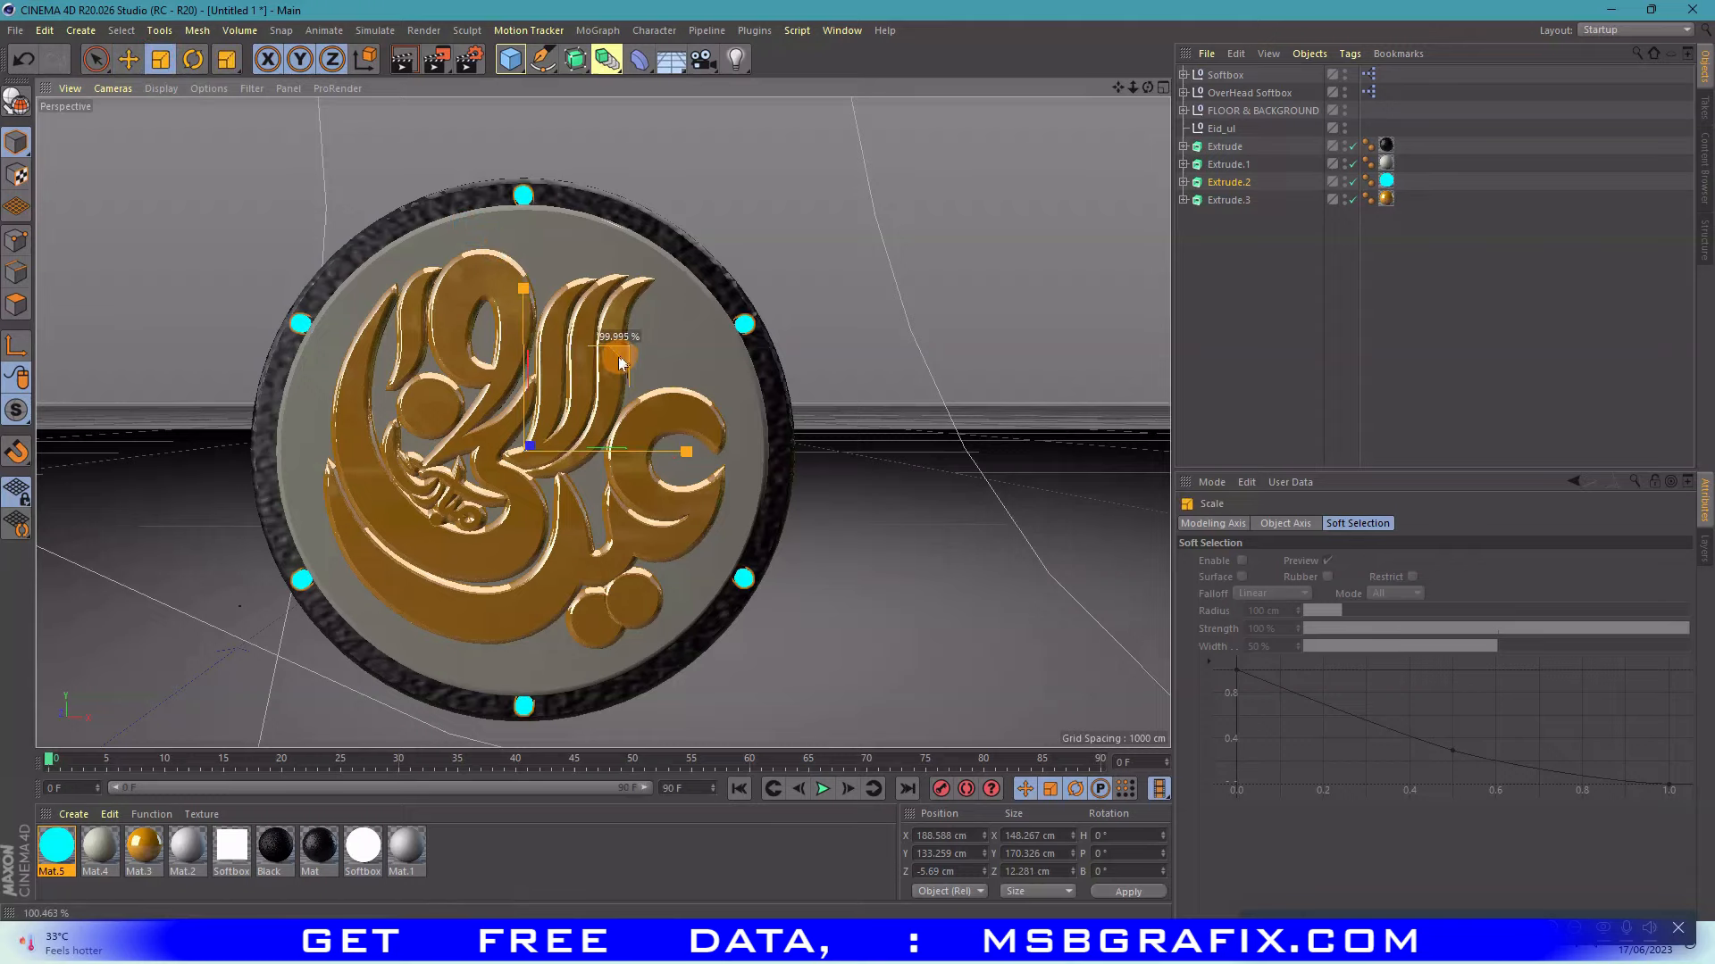
click(128, 59)
- Group the four extrude objects of the calligraphy design under one null
scroll(305, 366, down, 3)
drag(1146, 87, 1147, 88)
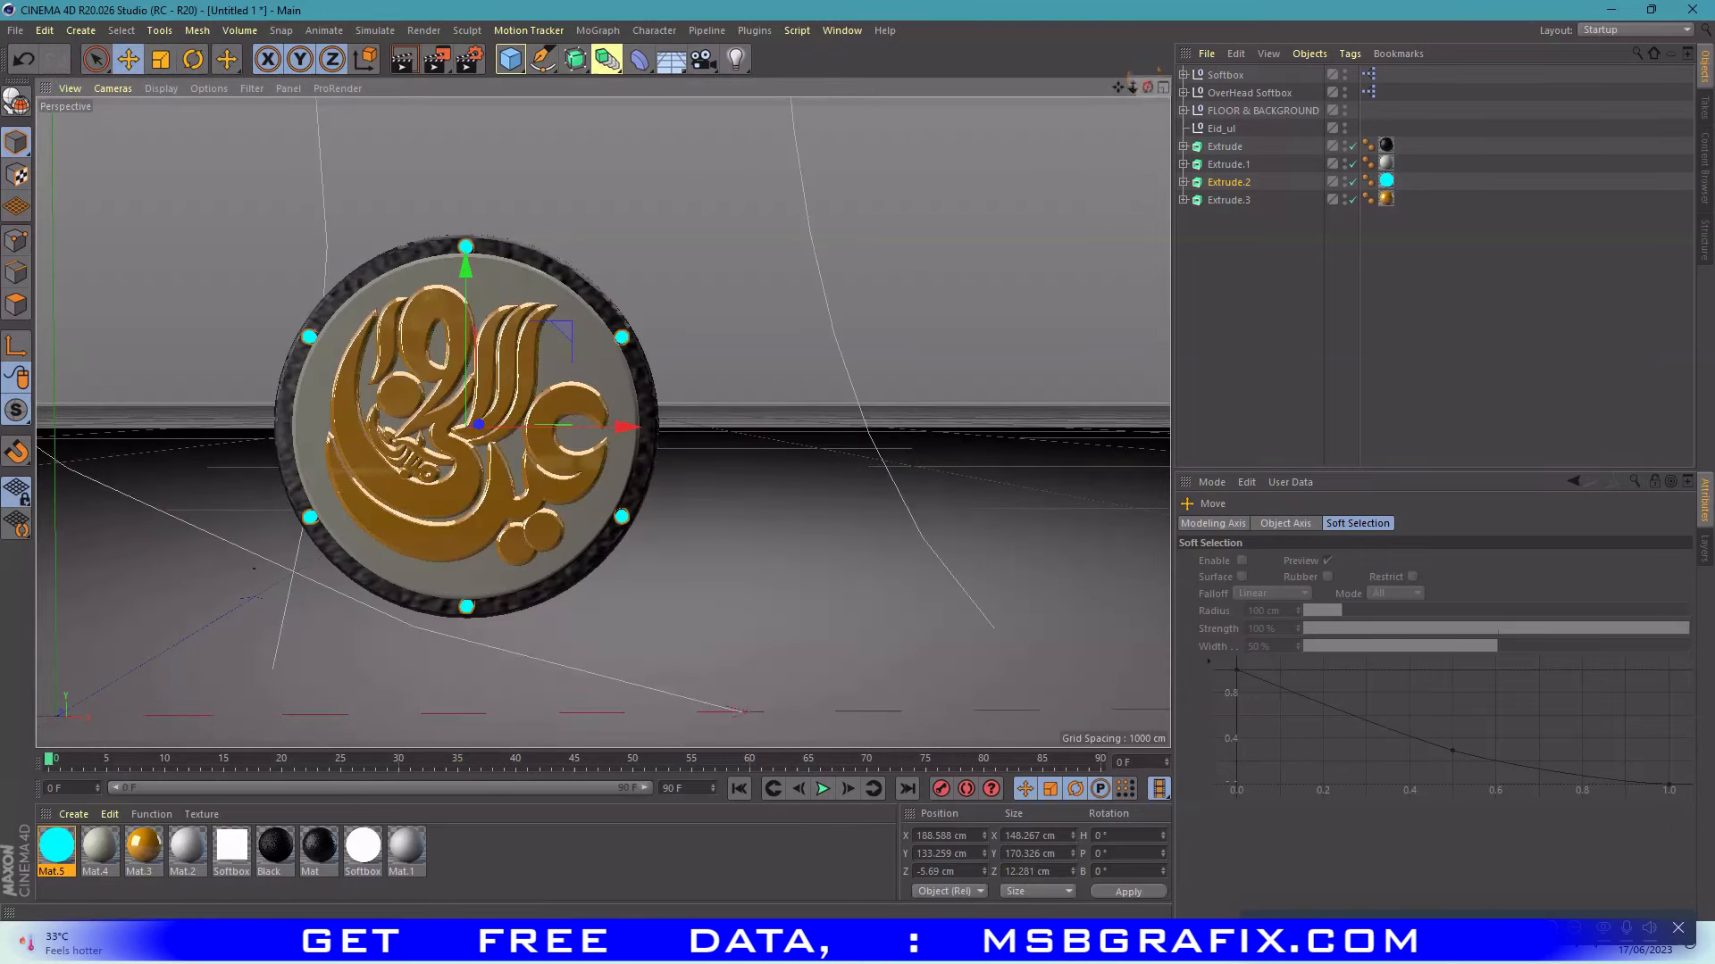
drag(1268, 238, 1219, 141)
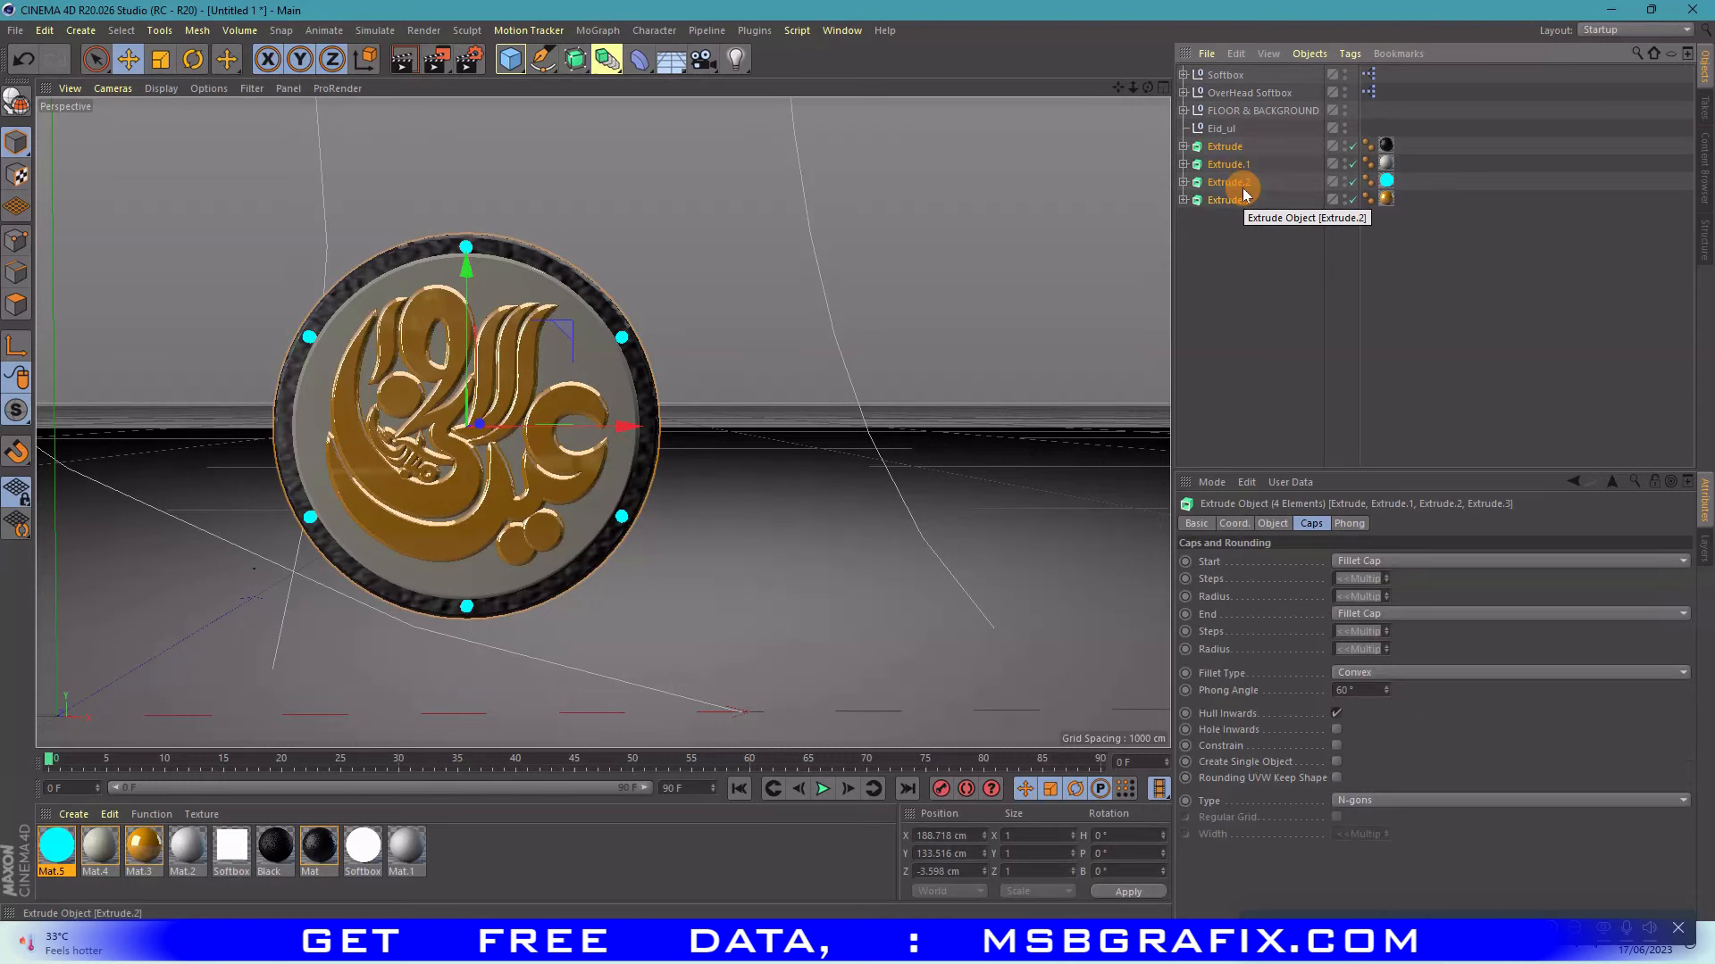
key(alt+g)
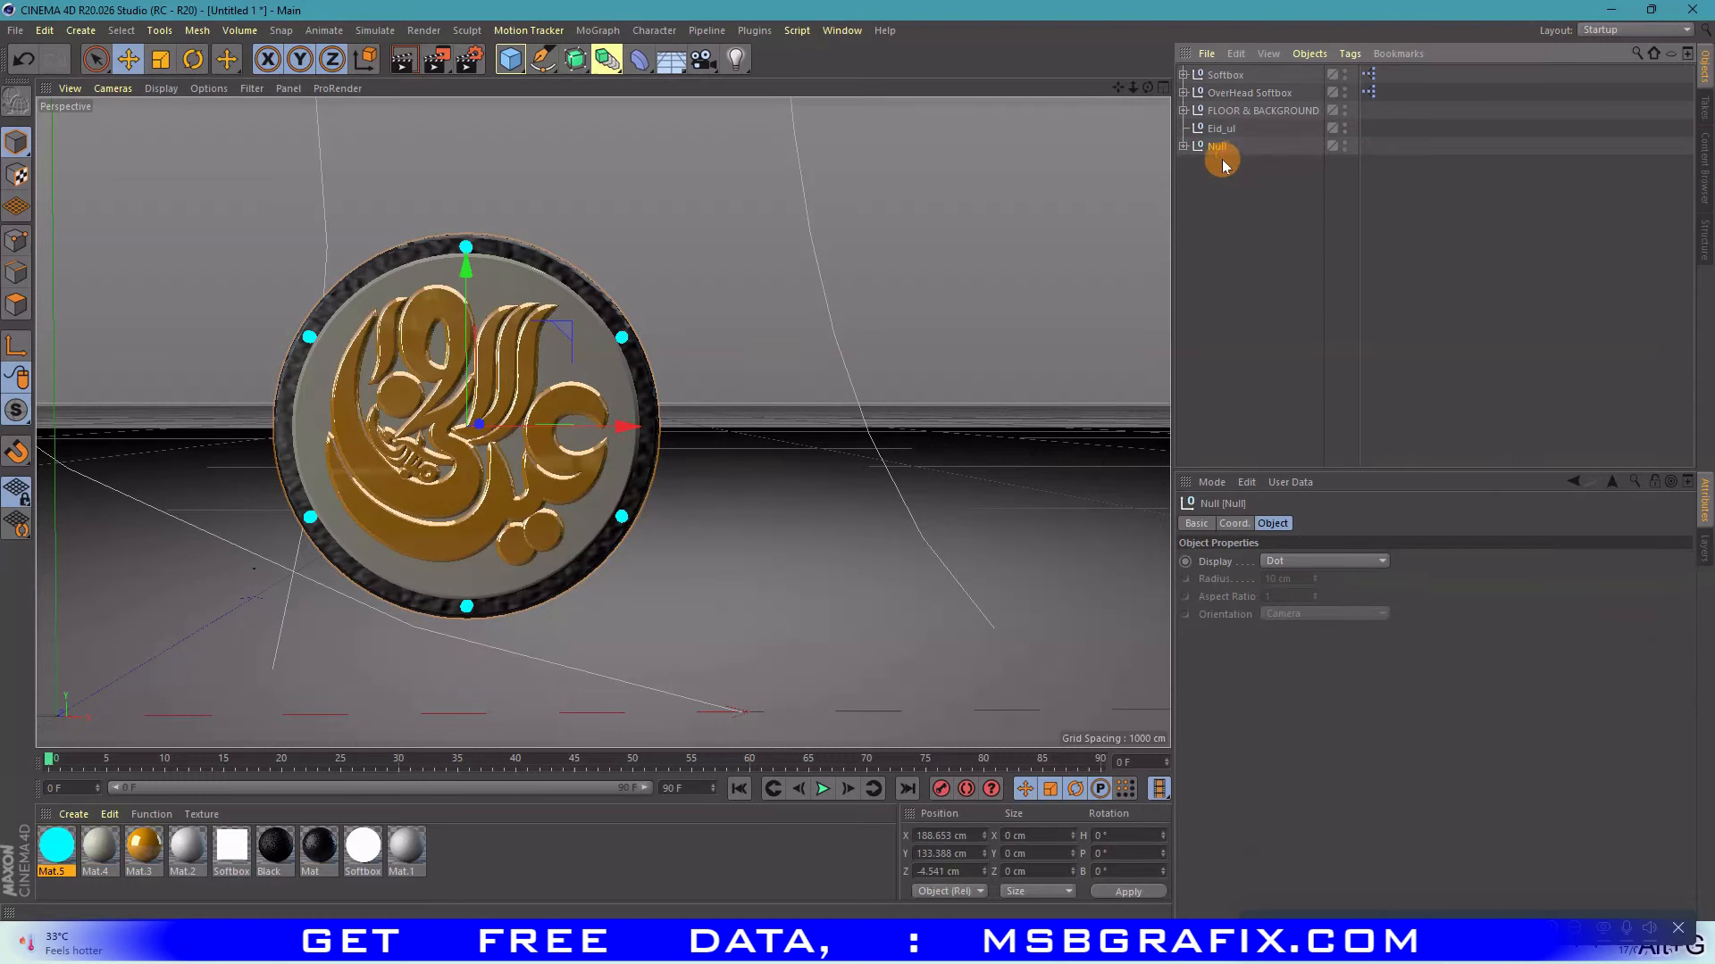
- Rotate the design's null to a pitch of -90° so the disc lies flat with its calligraphy facing up
scroll(760, 437, down, 7)
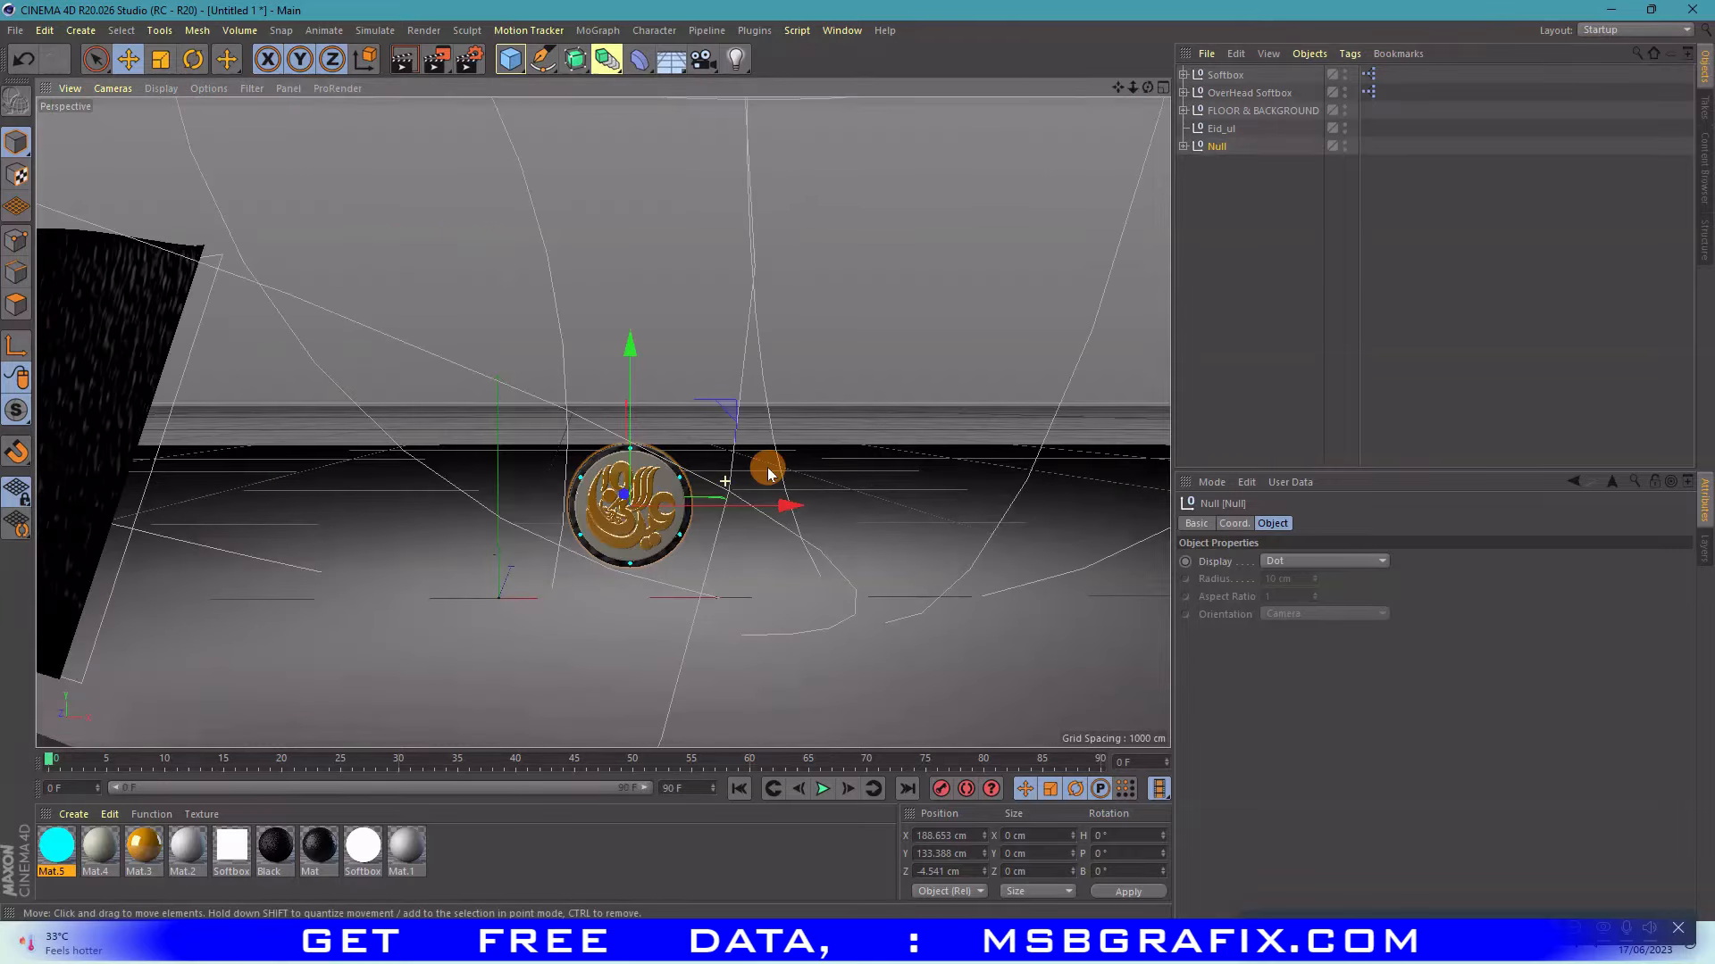
drag(1148, 88, 1144, 86)
scroll(375, 522, down, 2)
scroll(377, 516, up, 2)
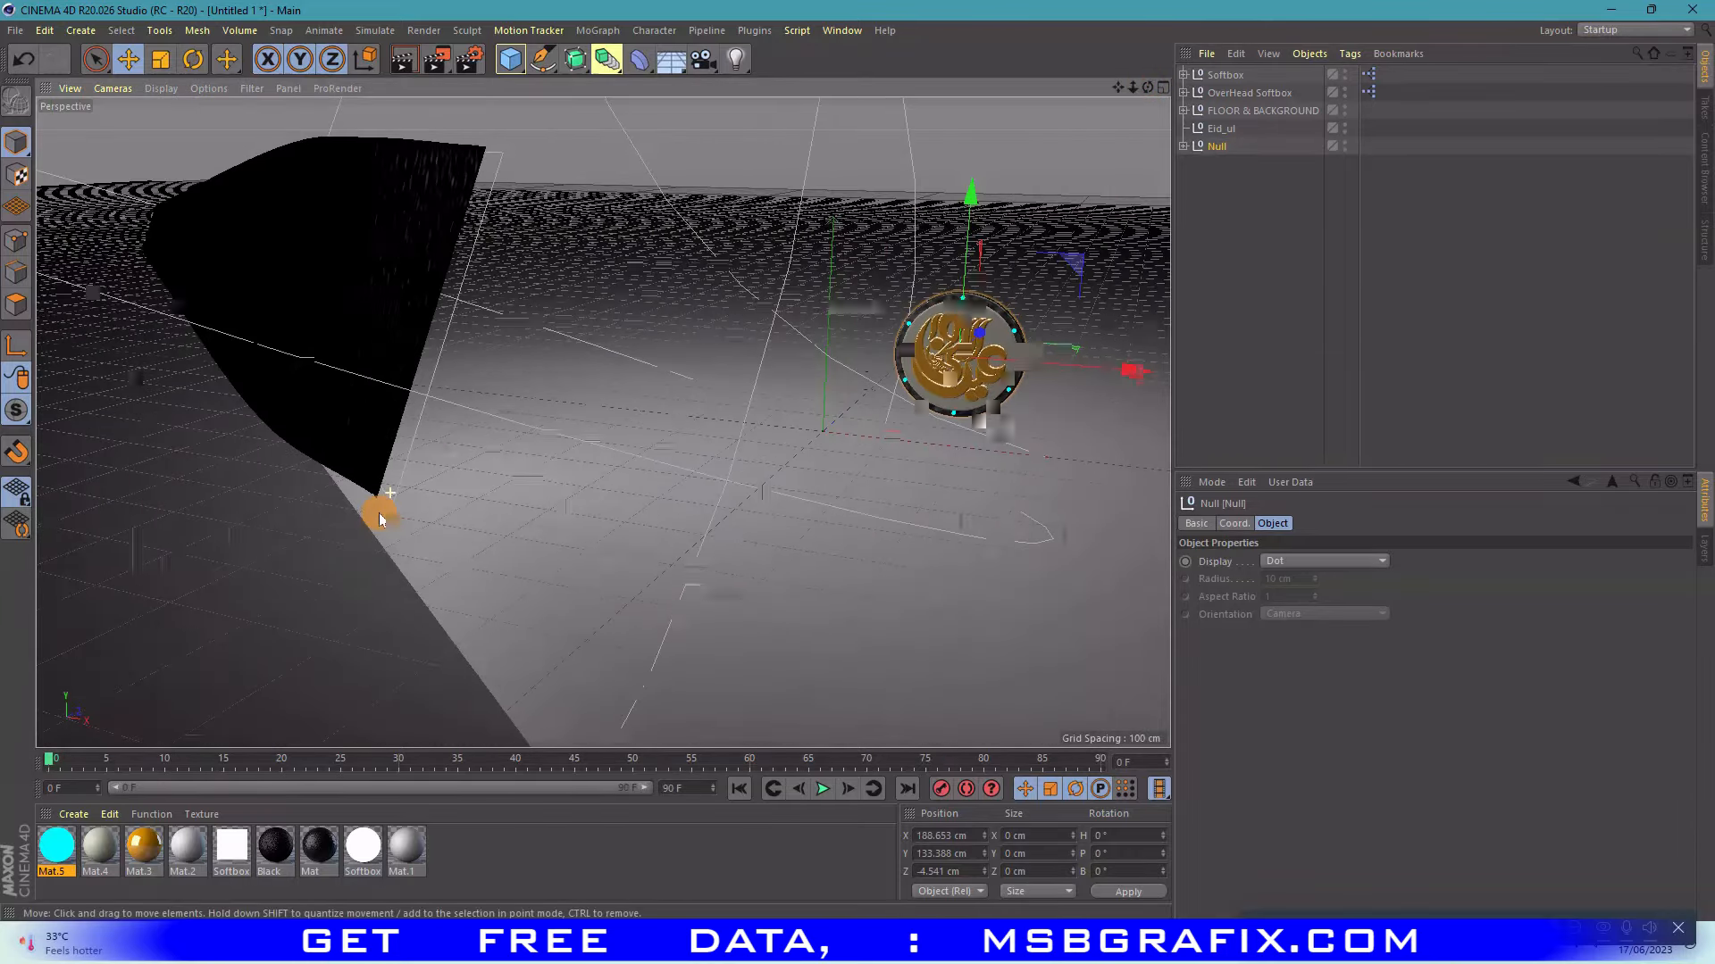
scroll(368, 531, down, 5)
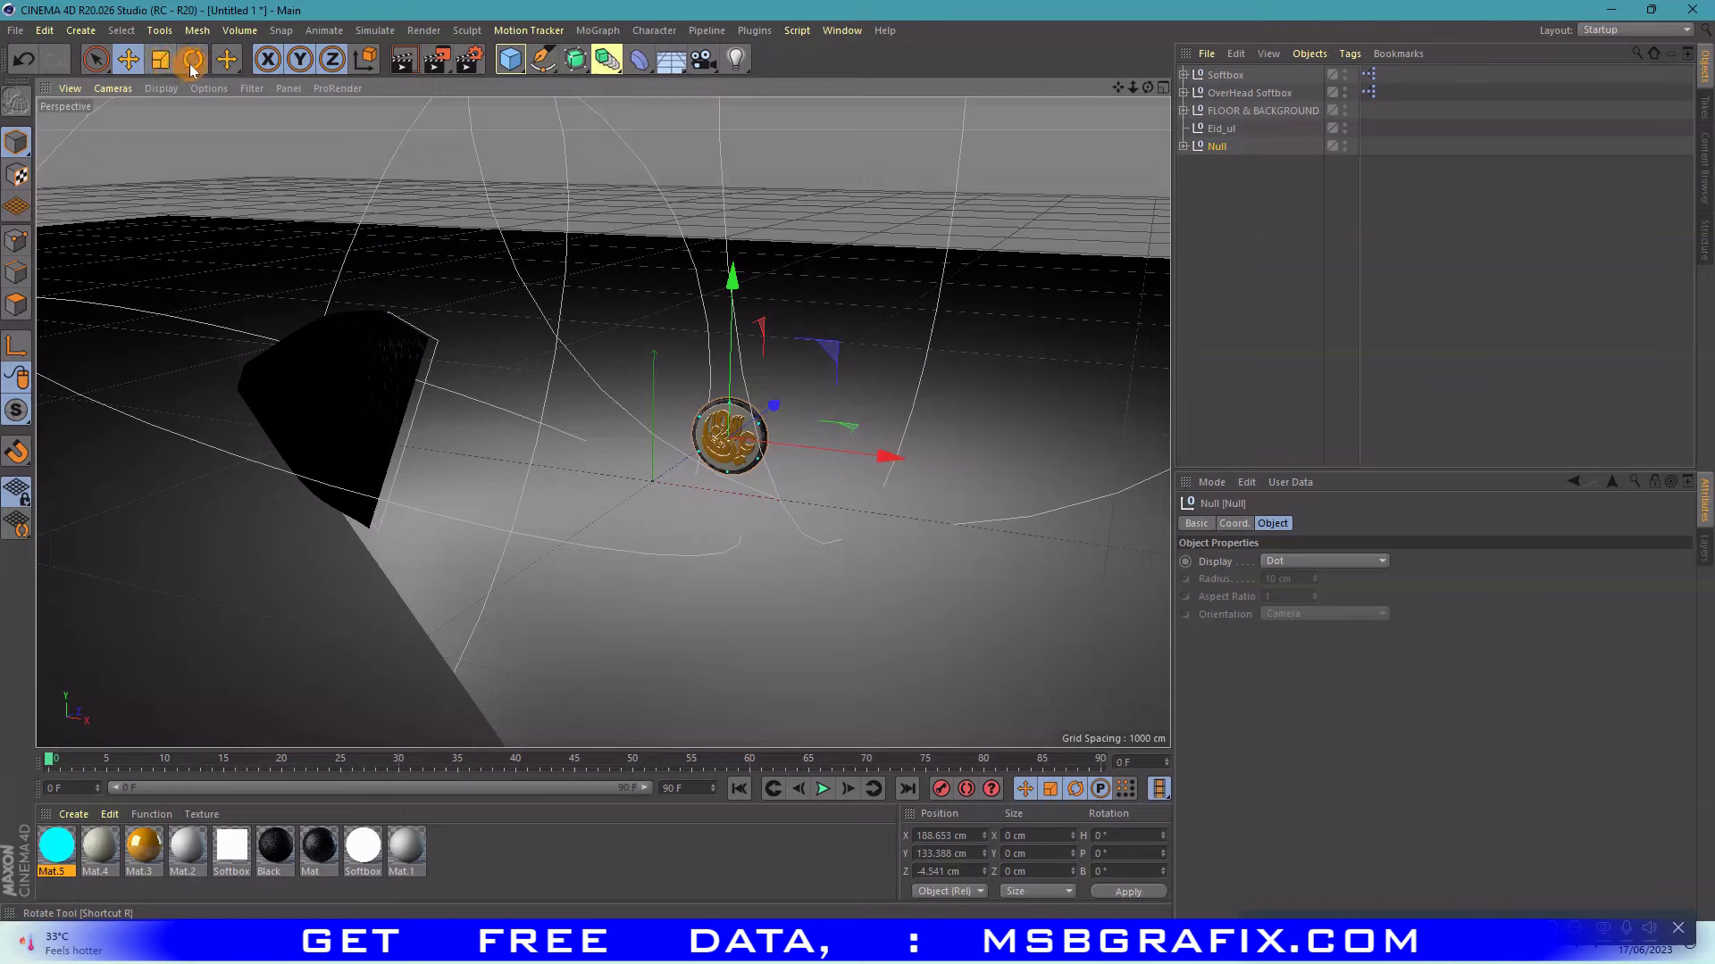
click(192, 61)
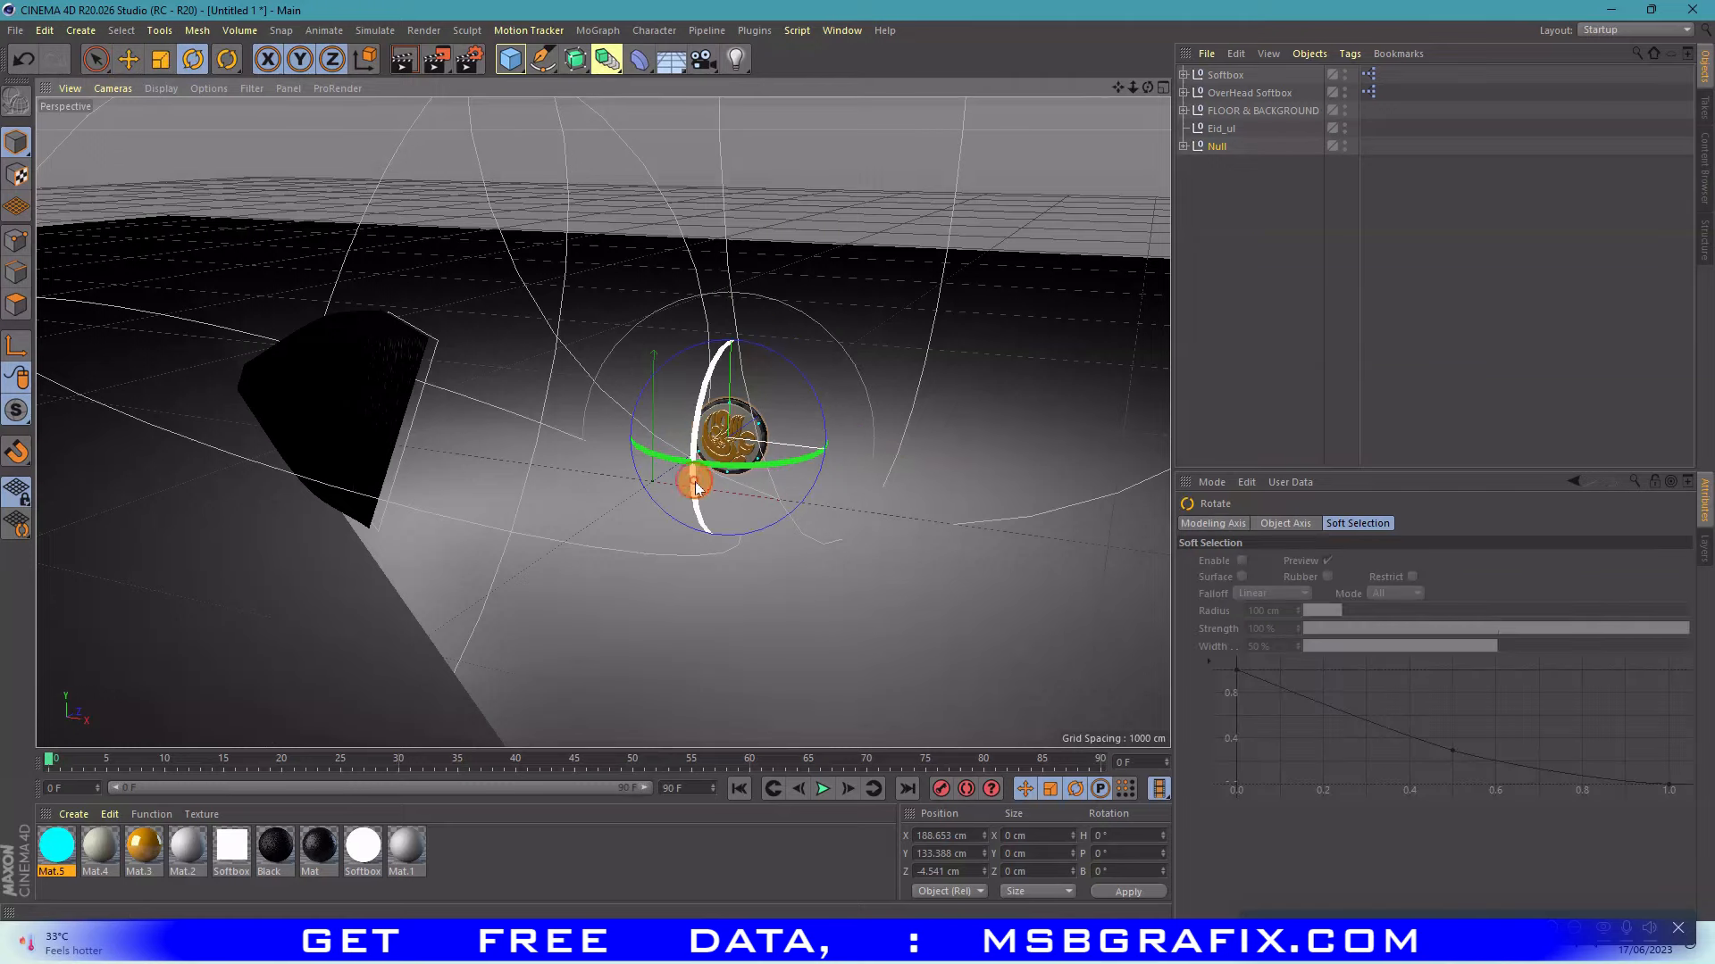
drag(697, 486, 723, 353)
click(128, 59)
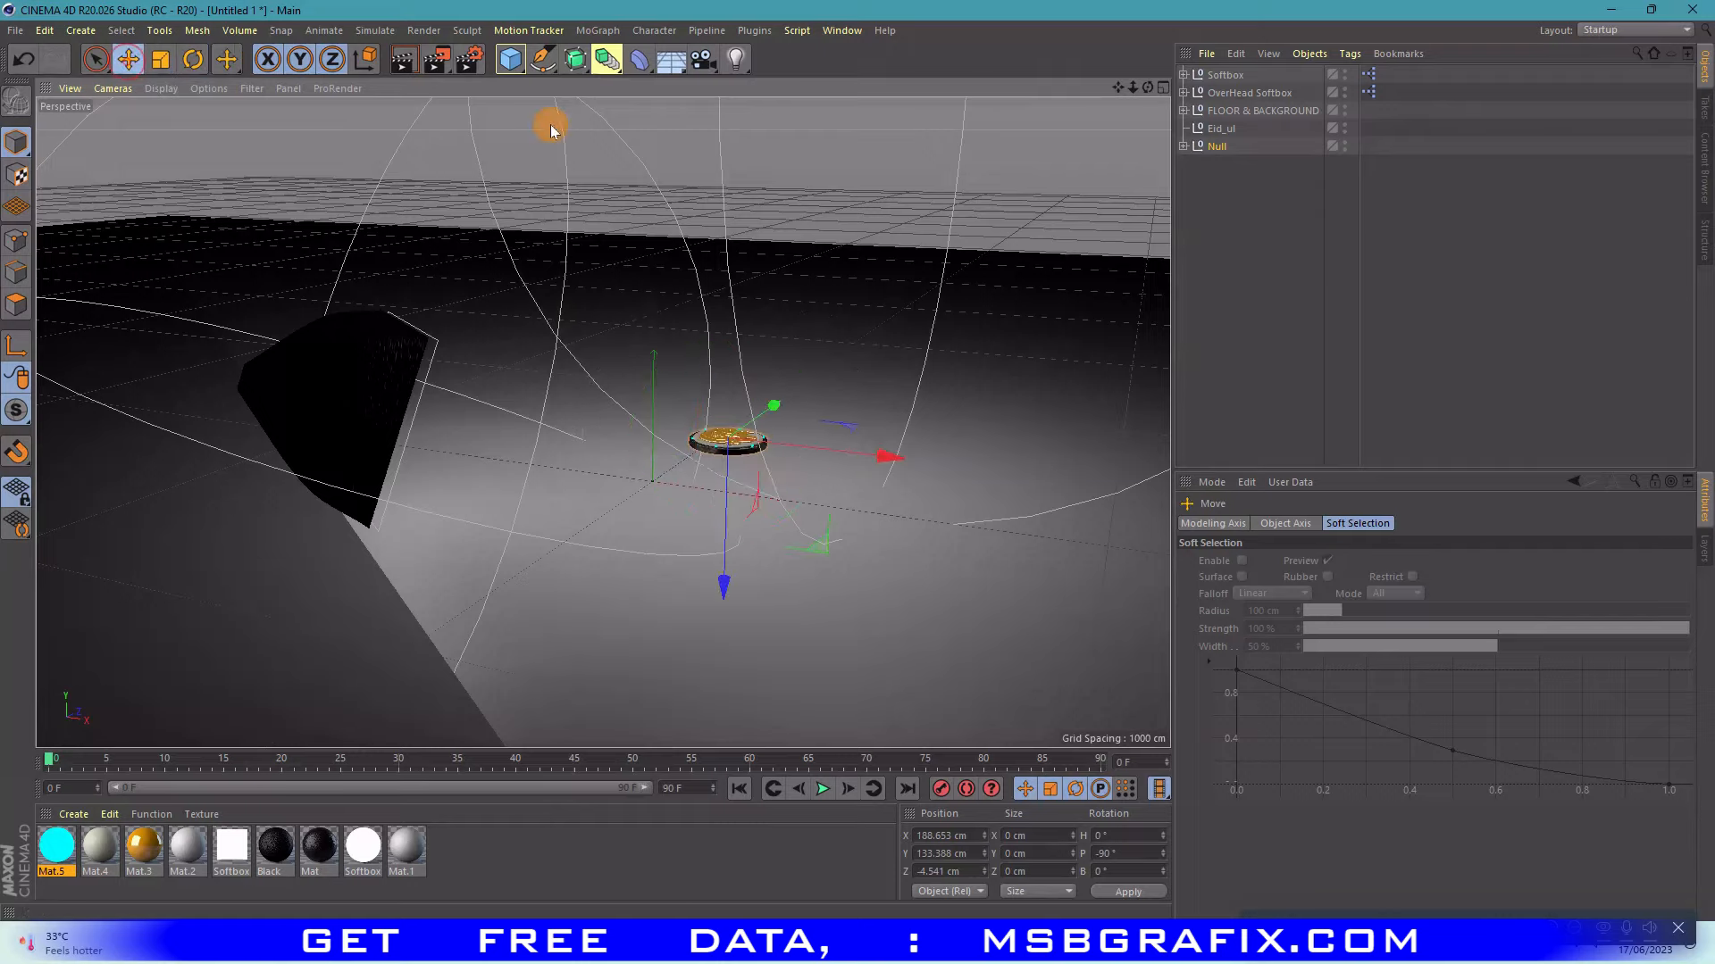
- Move the design's null to about X 20.8 cm and Z -245.6 cm, and scale it up so the calligraphy measures about 486 × 484 cm
drag(1148, 87, 1148, 96)
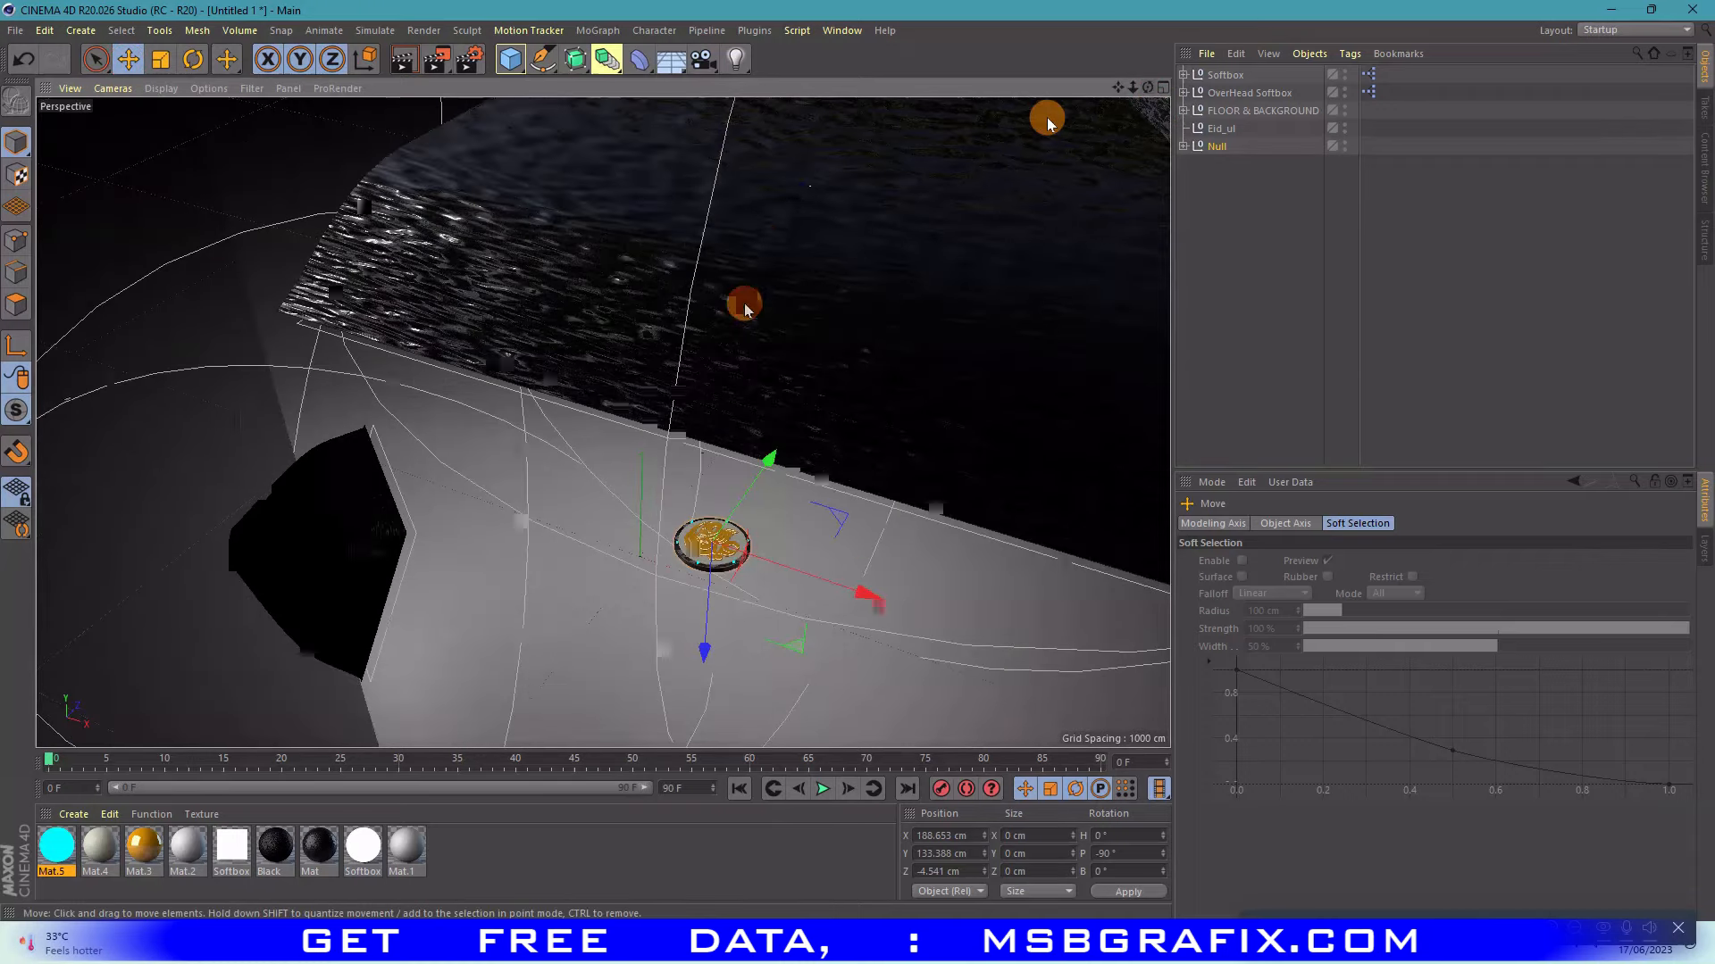
scroll(747, 309, down, 2)
scroll(733, 571, up, 4)
drag(774, 386, 657, 543)
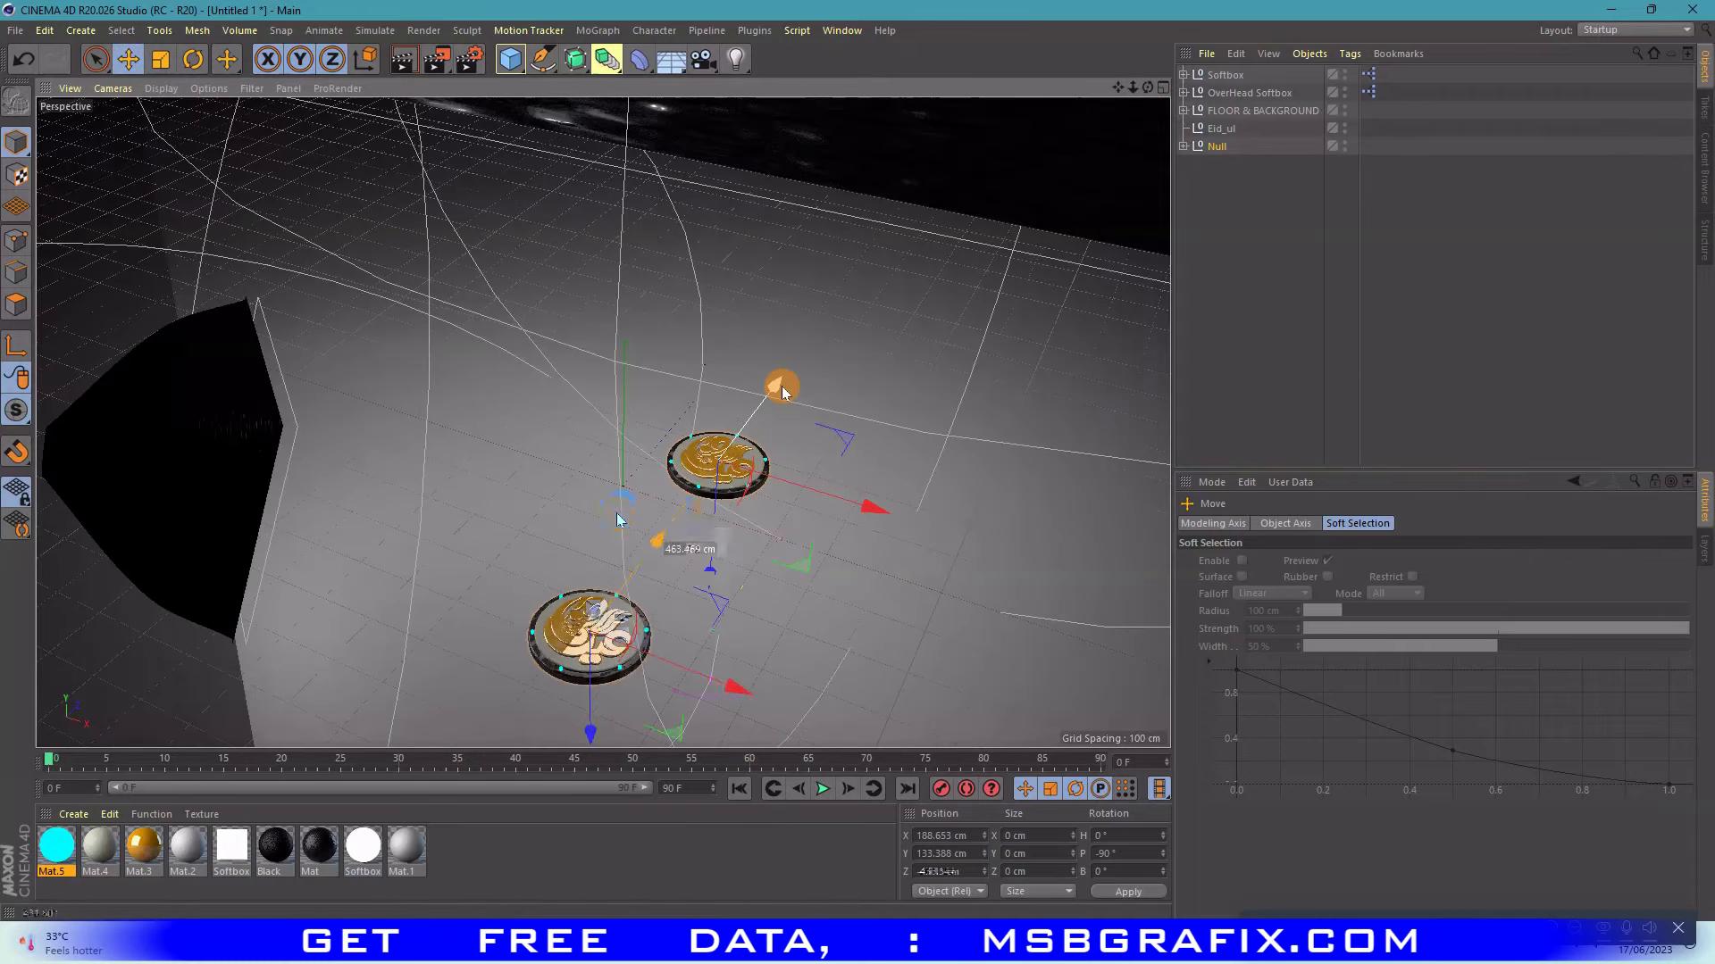
drag(716, 701, 1031, 467)
click(159, 59)
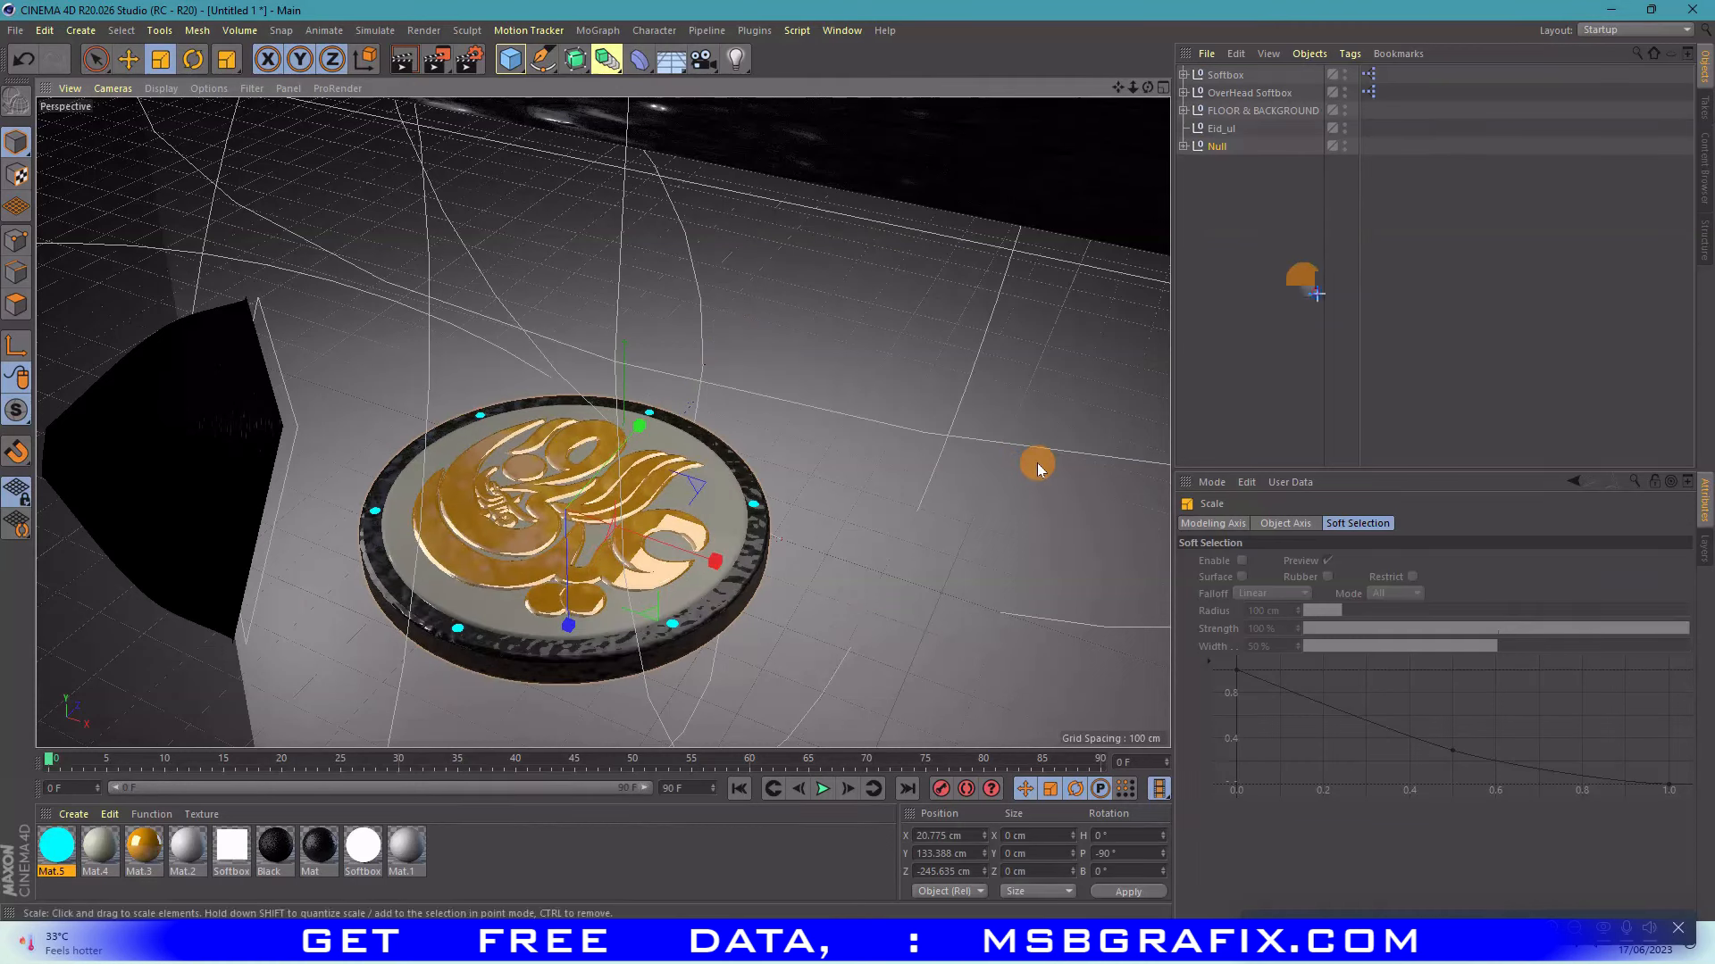
click(1306, 280)
- Raise the gold calligraphy extrusion above the disc along its Z axis, to about -21.4 cm
click(1185, 147)
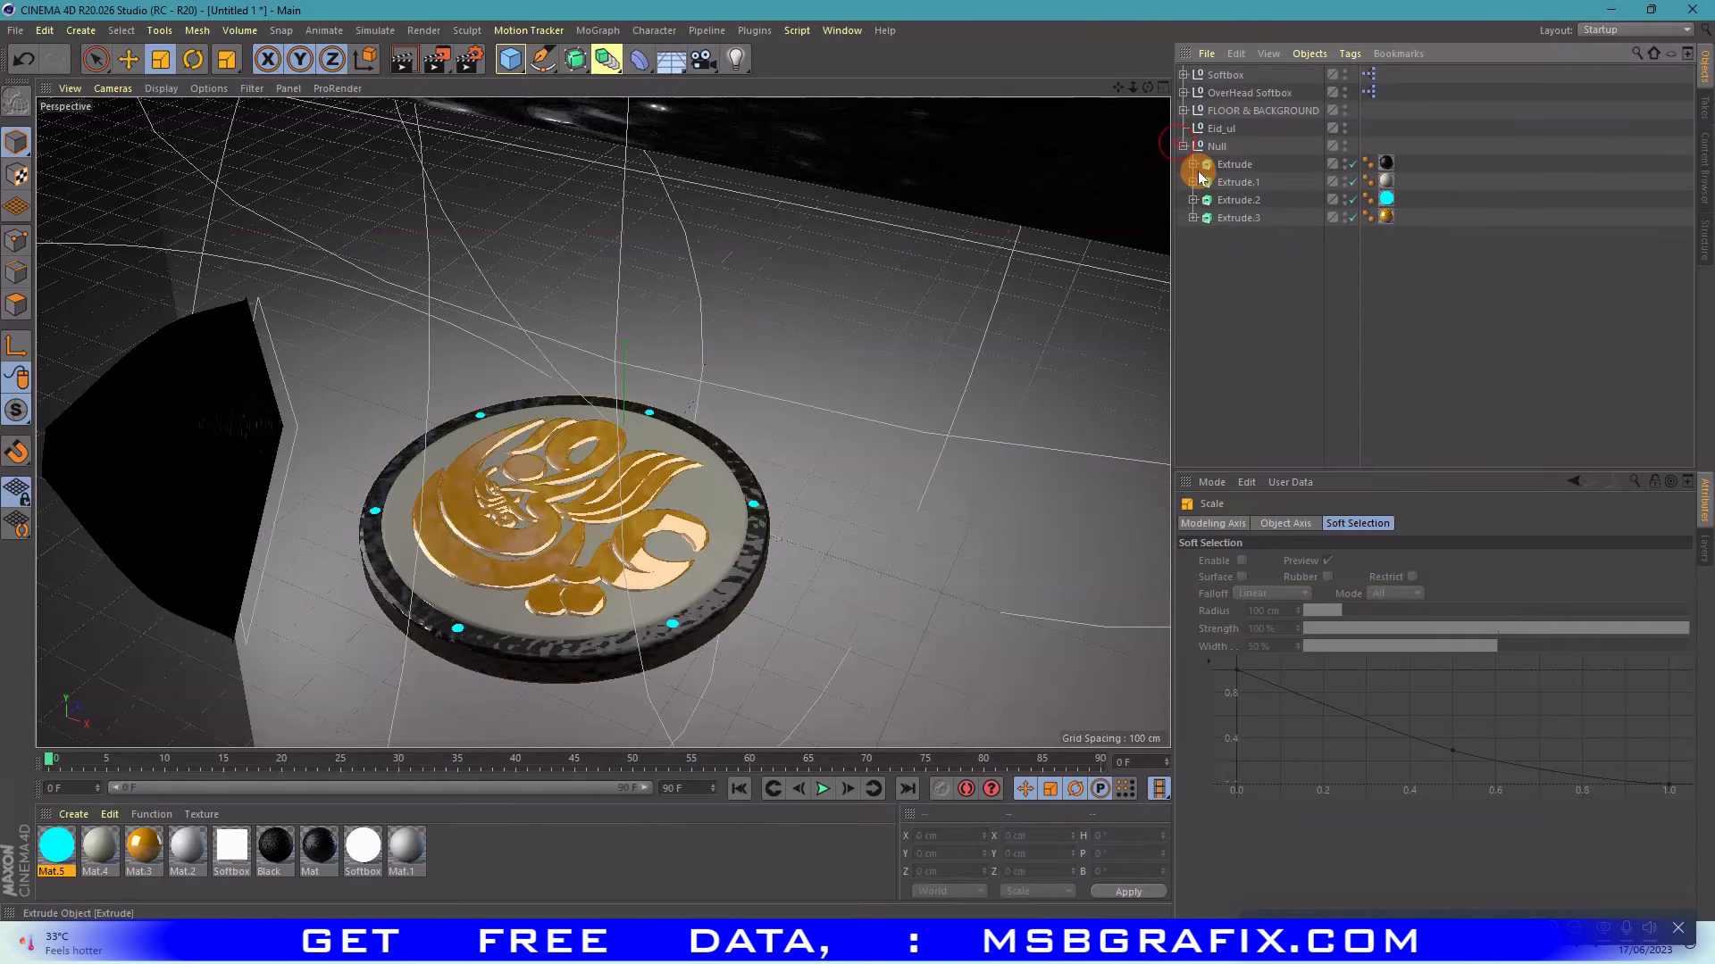
click(1198, 223)
key(e)
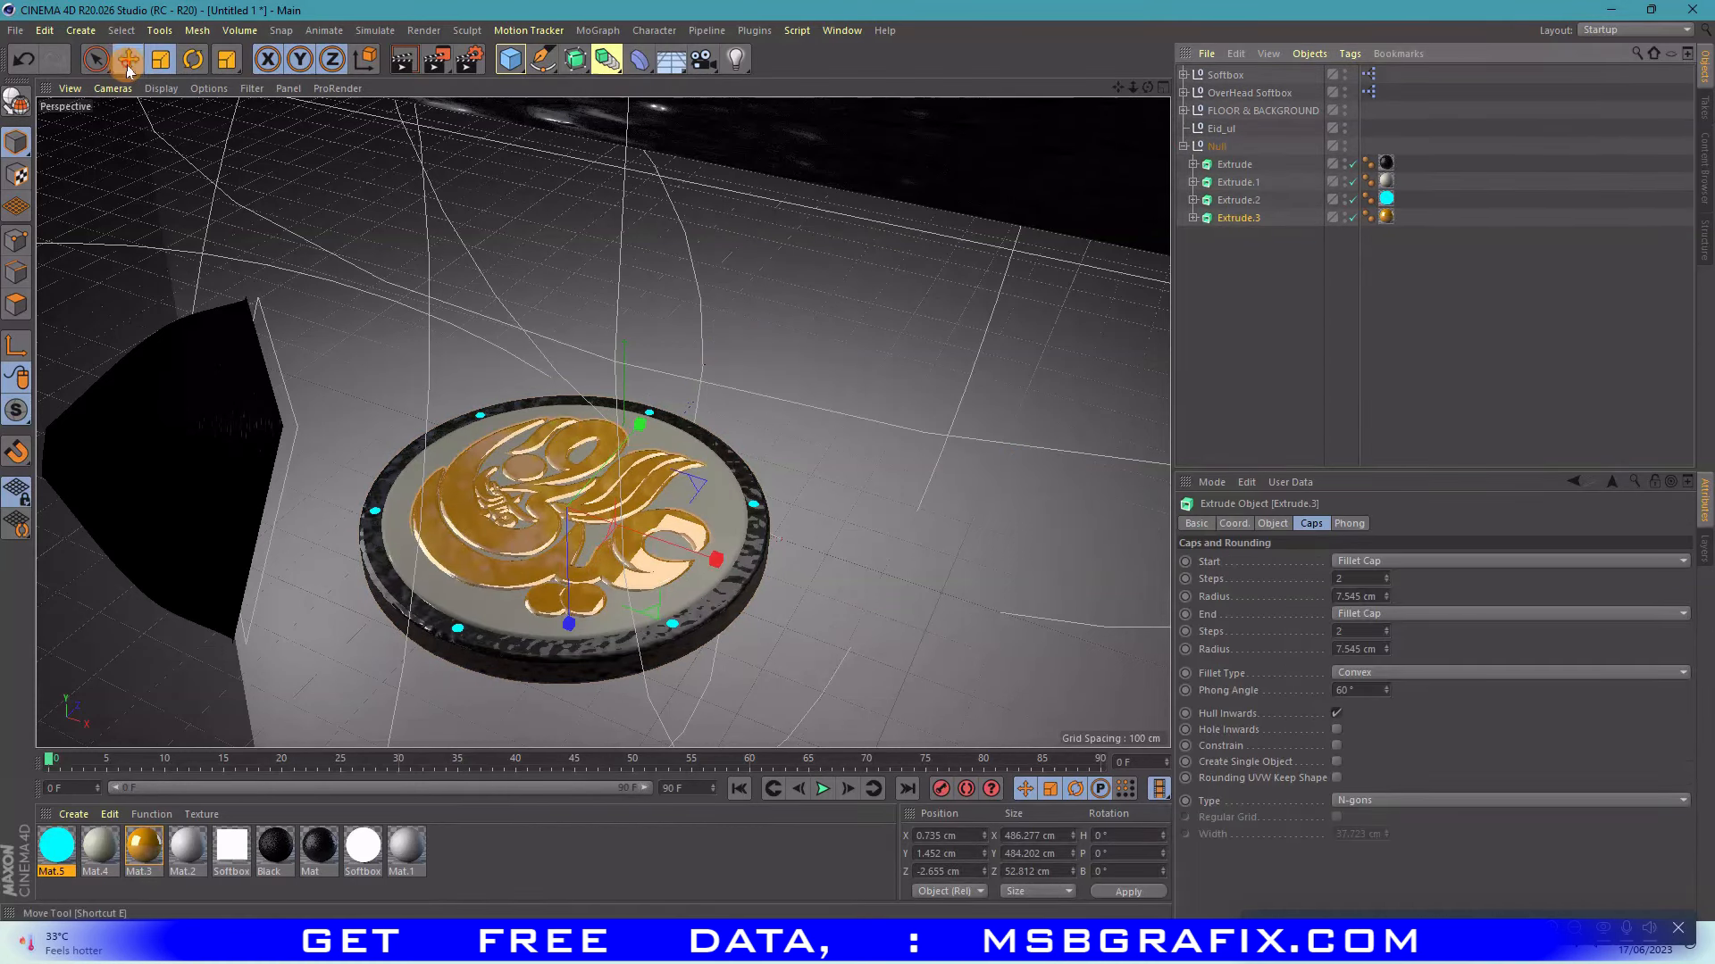
drag(568, 616, 570, 611)
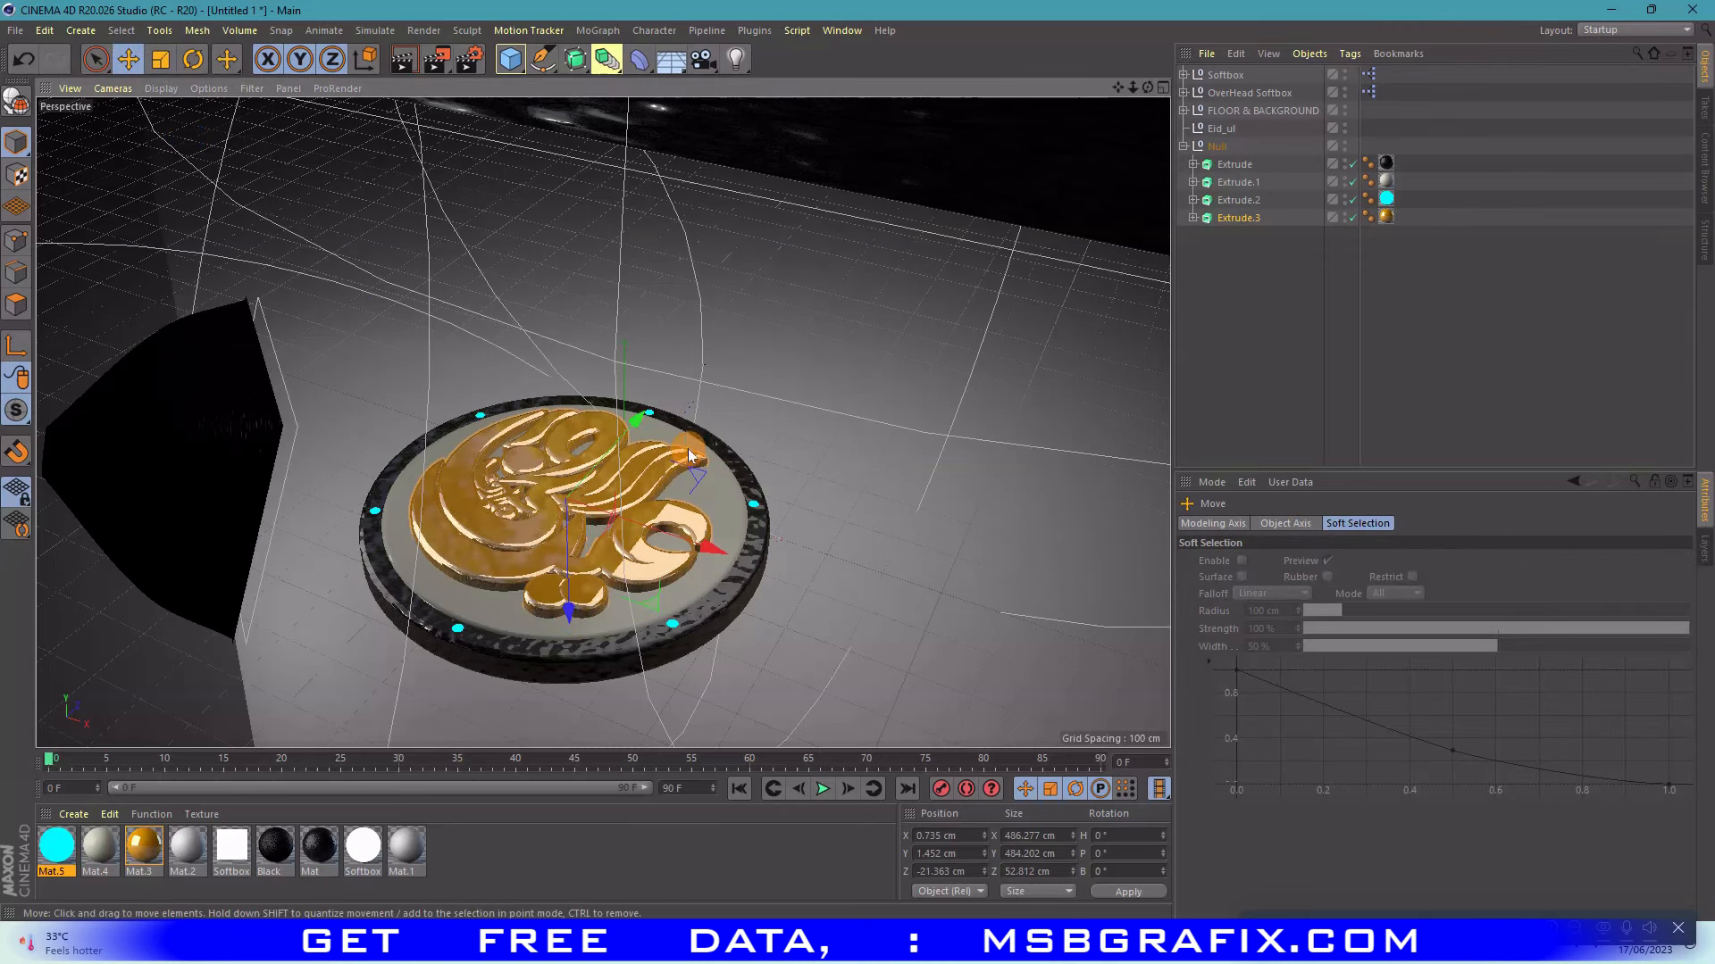
- Move the design's null back across the floor, to about Z -91.2 cm
scroll(687, 450, down, 2)
drag(1149, 88, 1203, 308)
click(1216, 146)
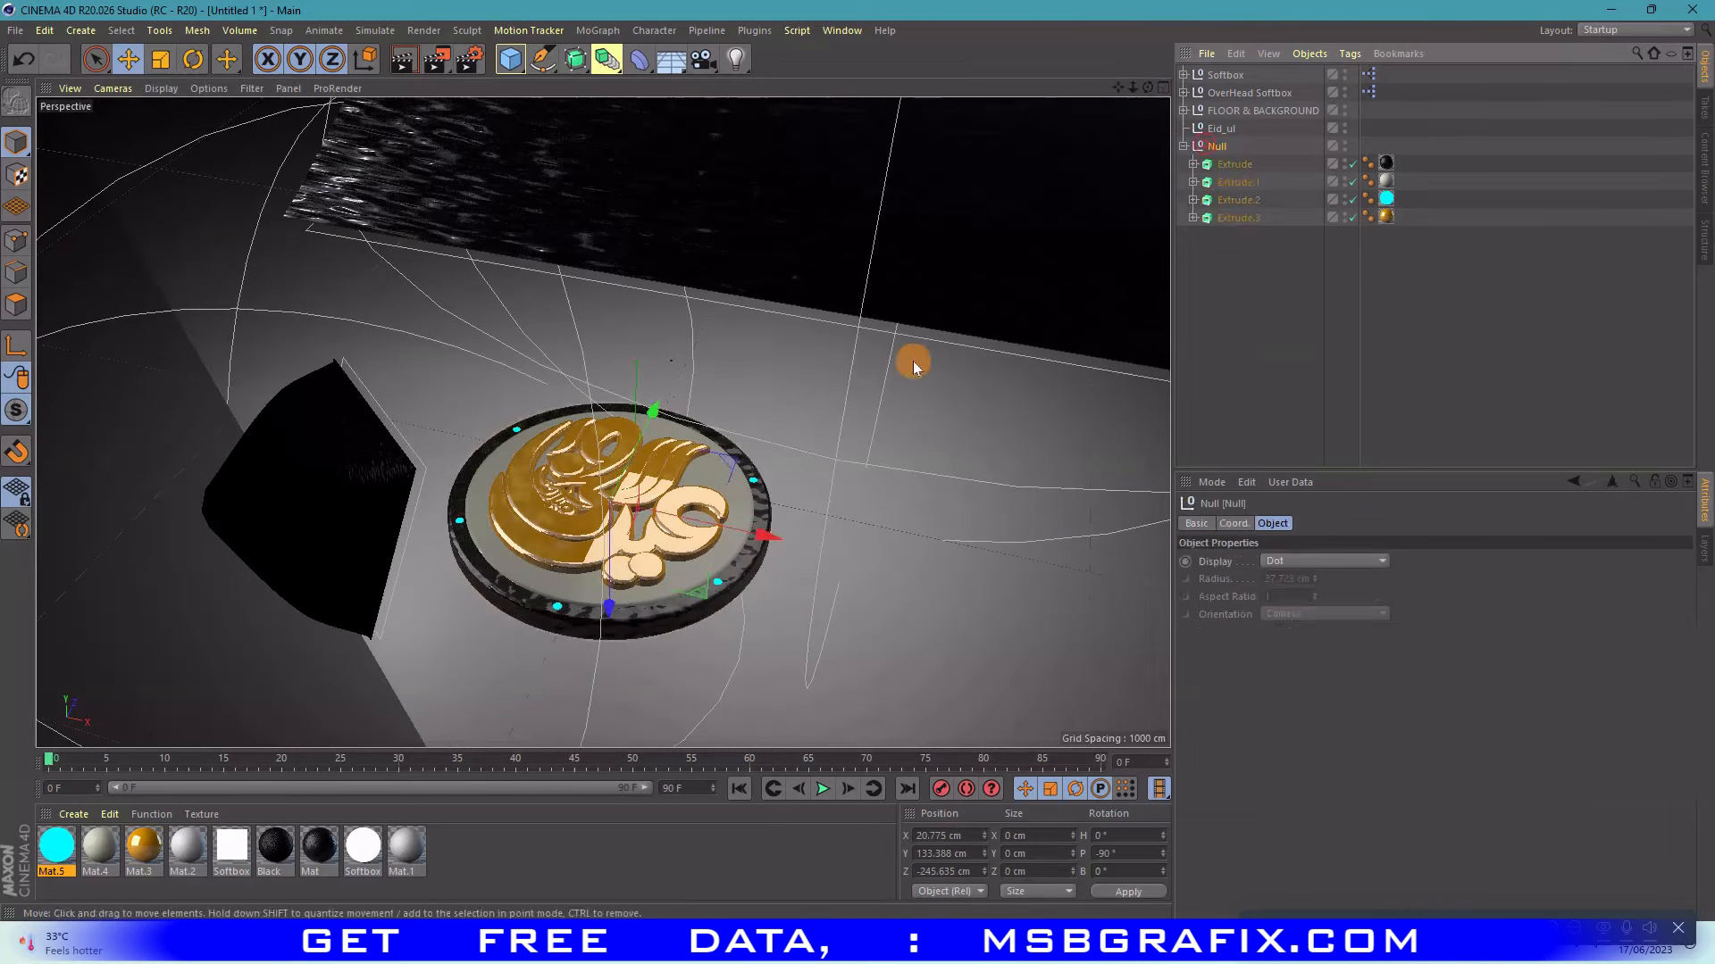
drag(655, 411, 678, 371)
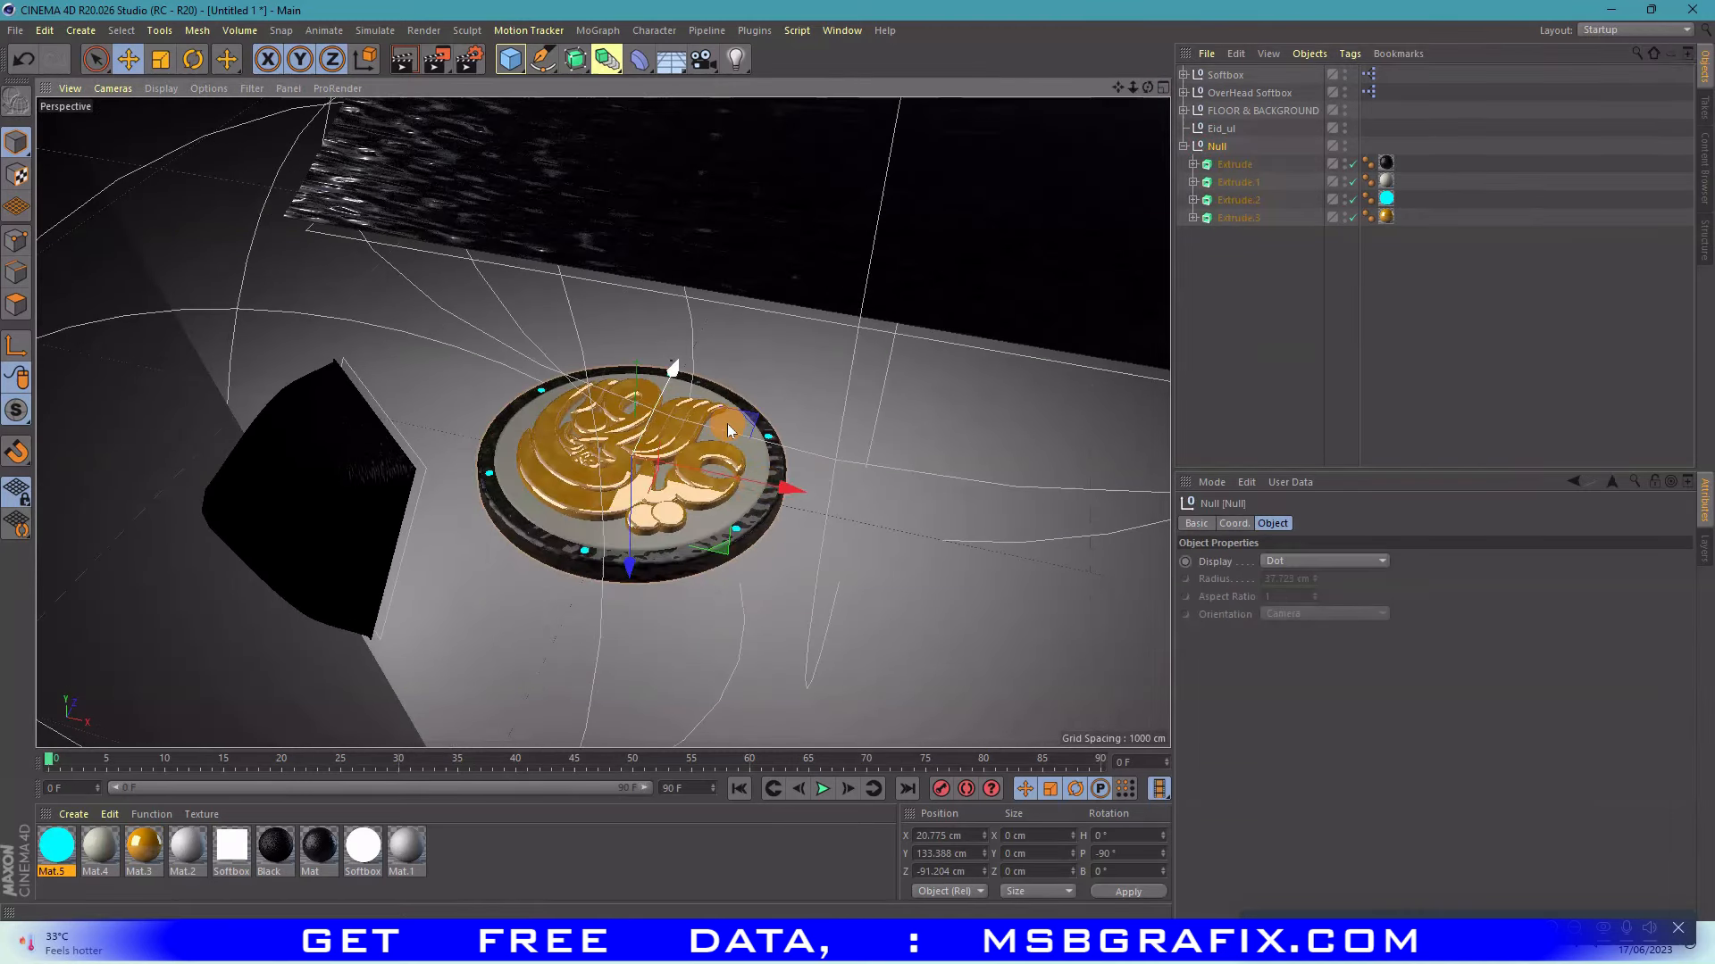
- Move the design's null across the floor to about X 167.5 cm and Z -190.1 cm
drag(804, 490, 893, 509)
drag(762, 389, 750, 414)
drag(875, 539, 851, 534)
scroll(847, 534, up, 3)
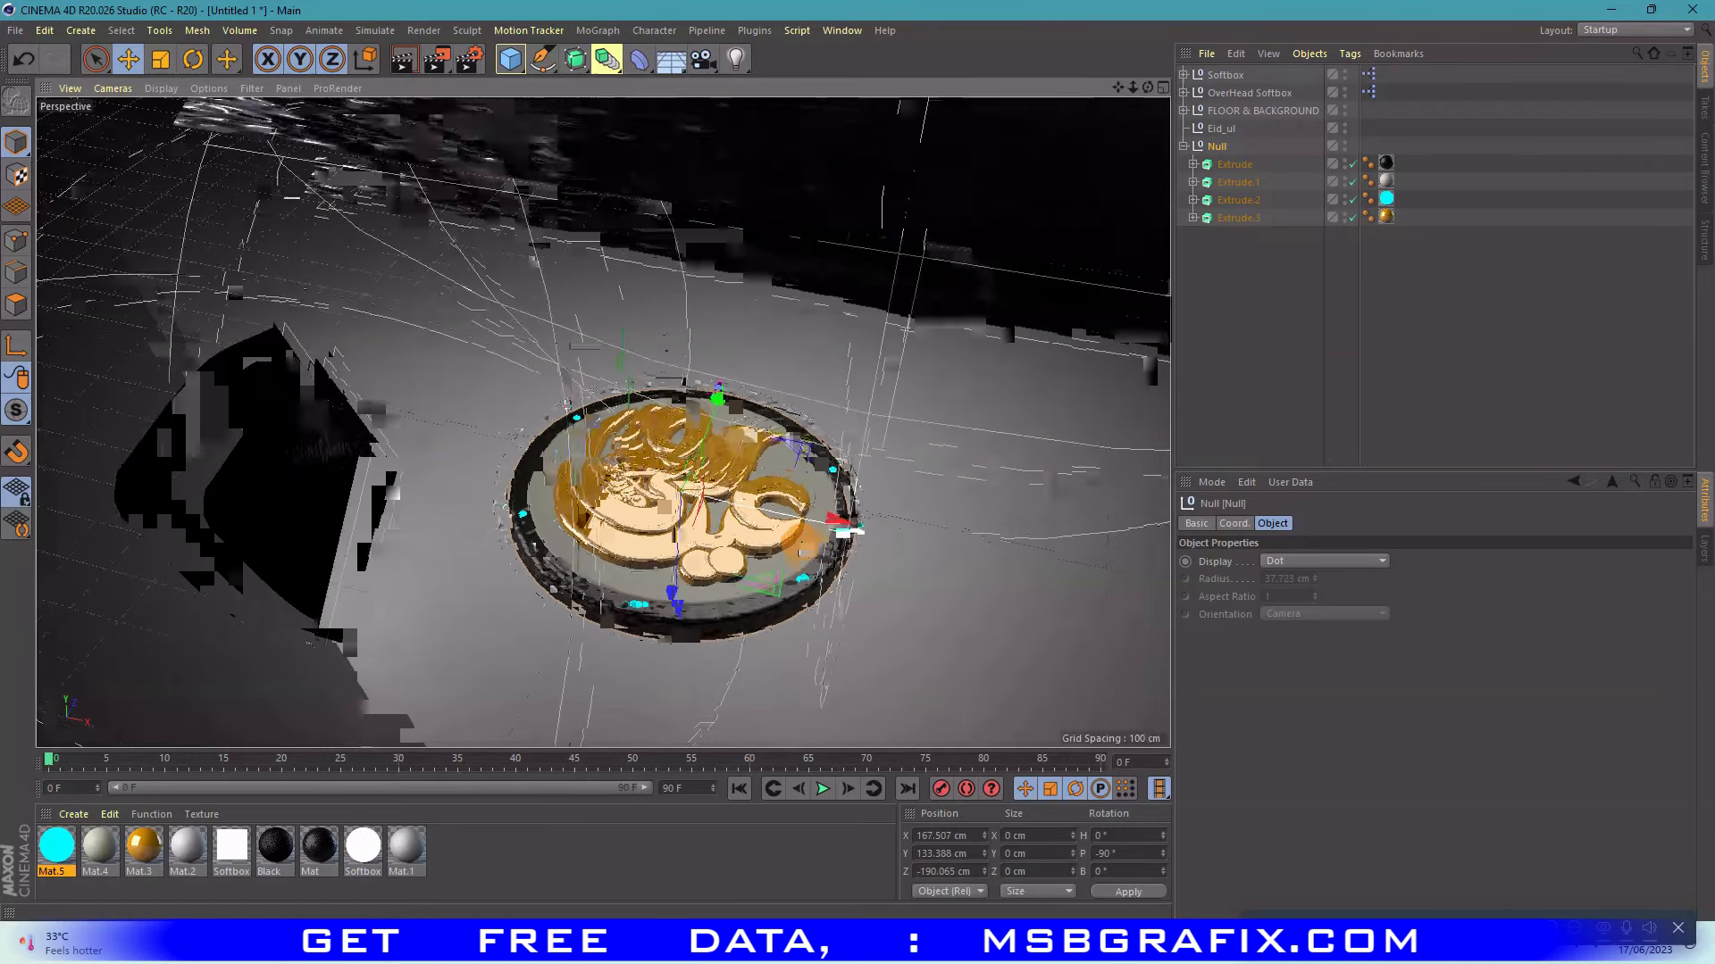
scroll(723, 634, up, 2)
scroll(742, 650, up, 3)
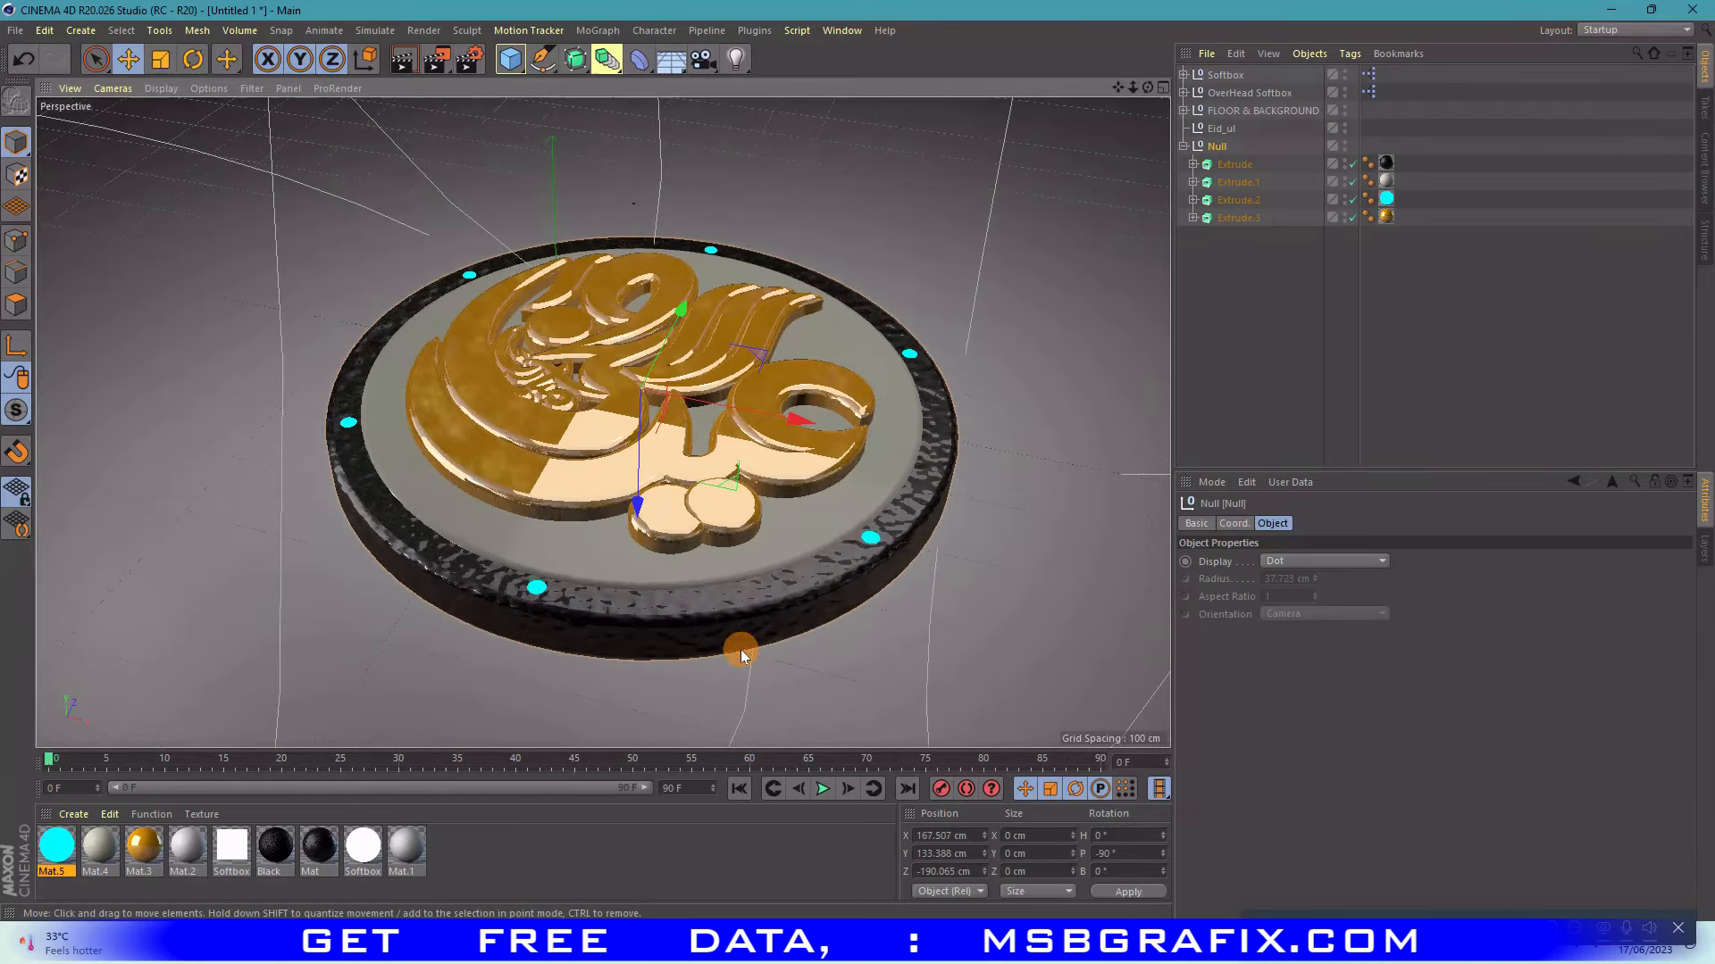
- Create a new material and set its luminance colour to a fully saturated blue with a hue of about 233°
double_click(548, 865)
double_click(55, 844)
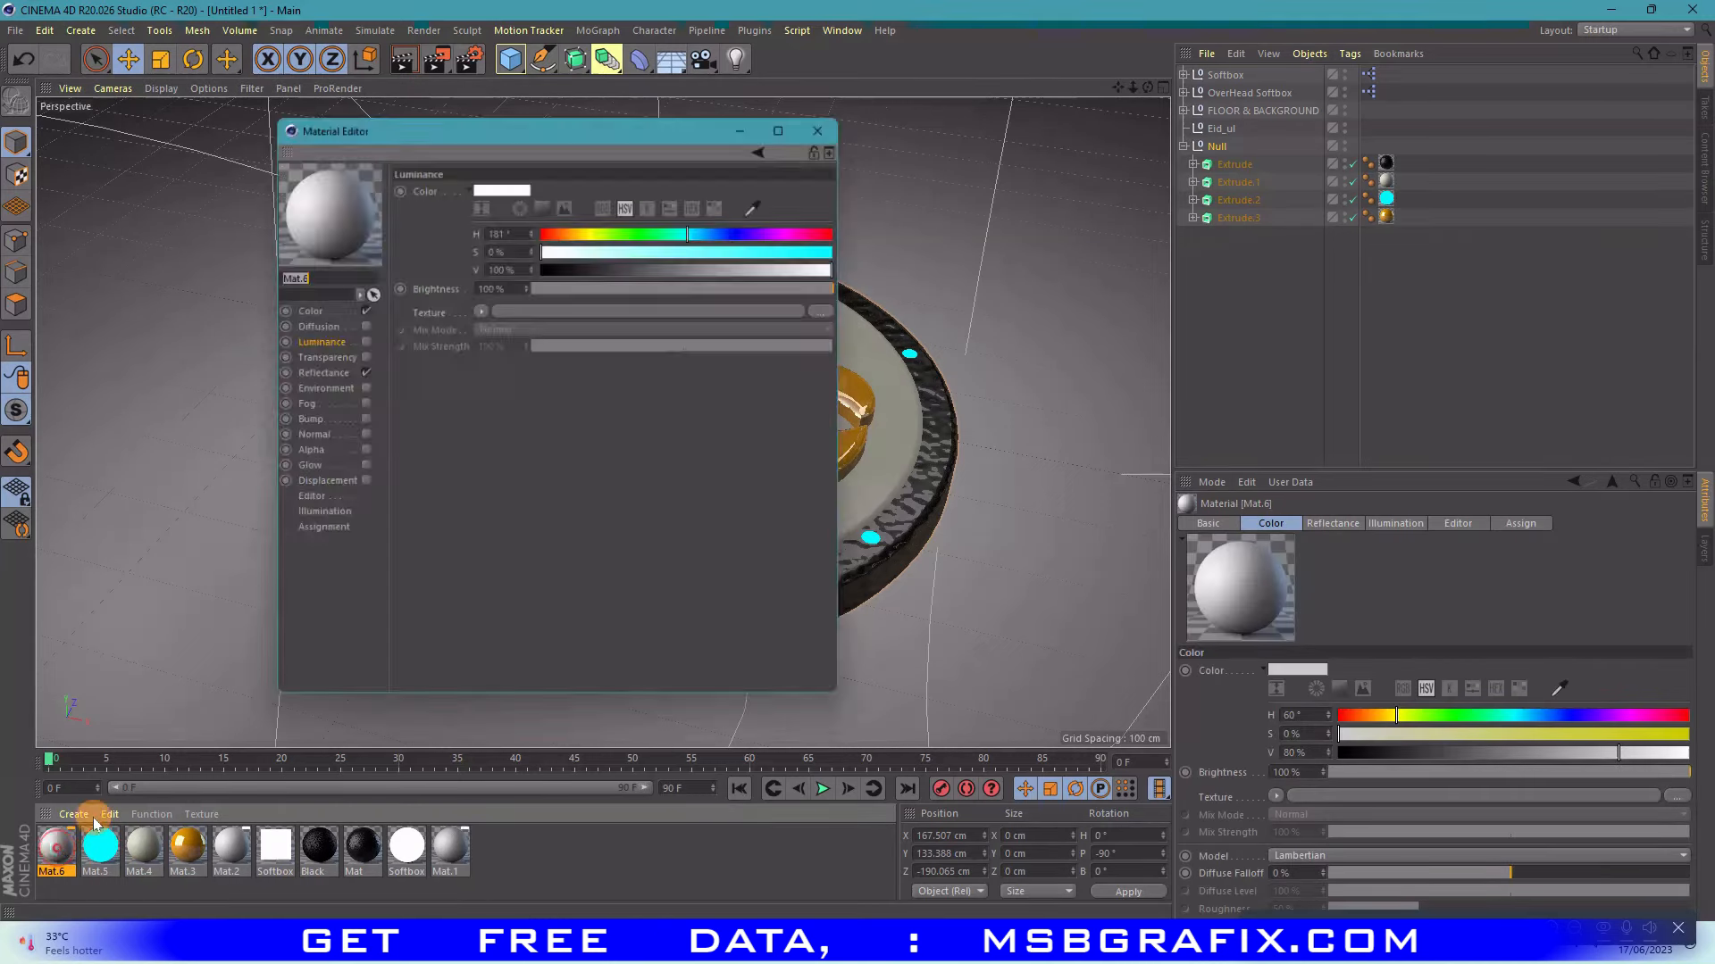
click(566, 229)
drag(676, 248, 739, 230)
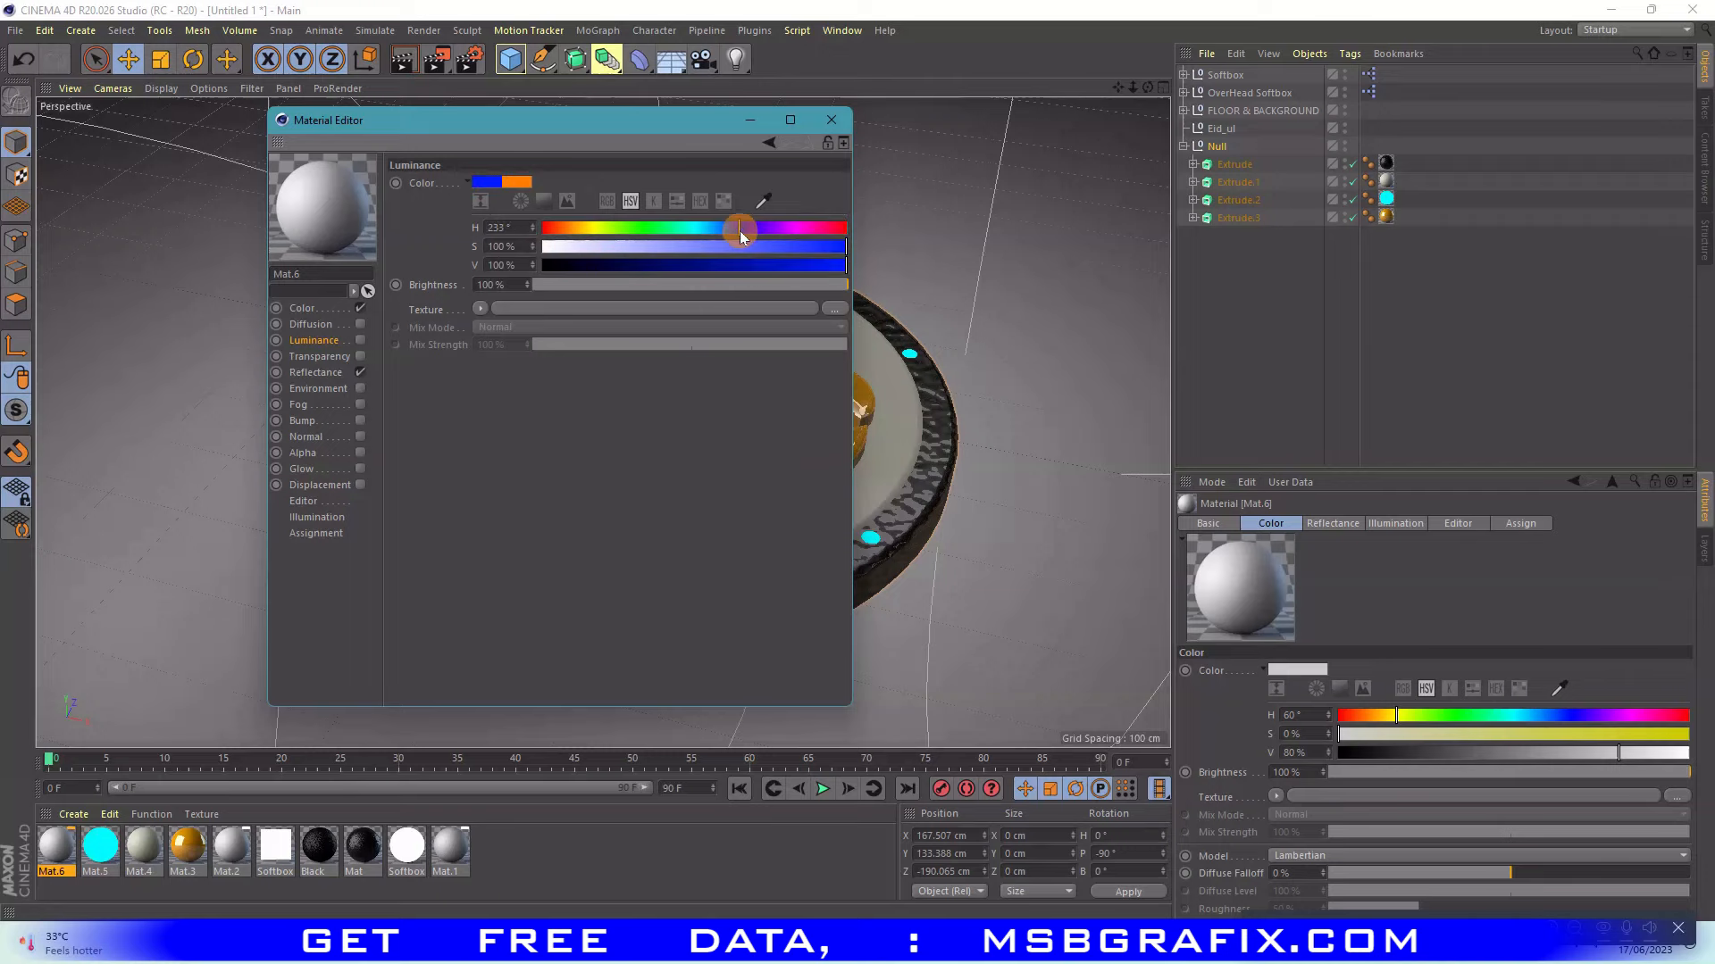
click(823, 123)
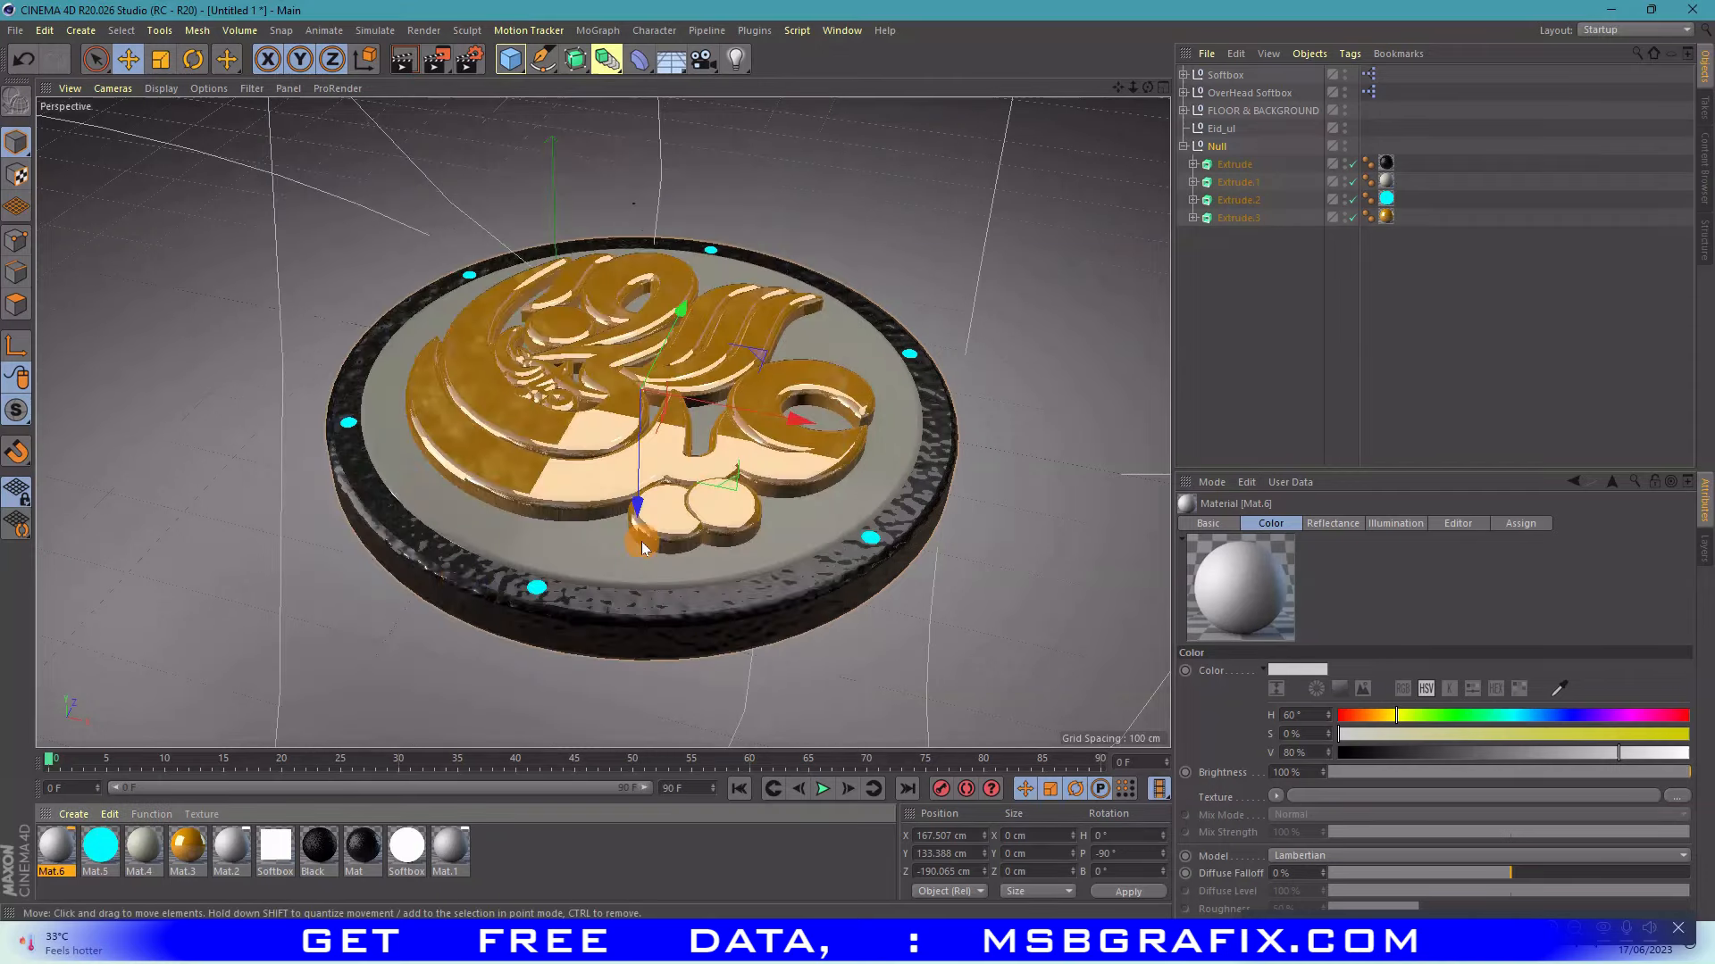
- Raise the cyan dots extrusion slightly along its Z axis, to about -7.7 cm
click(1248, 312)
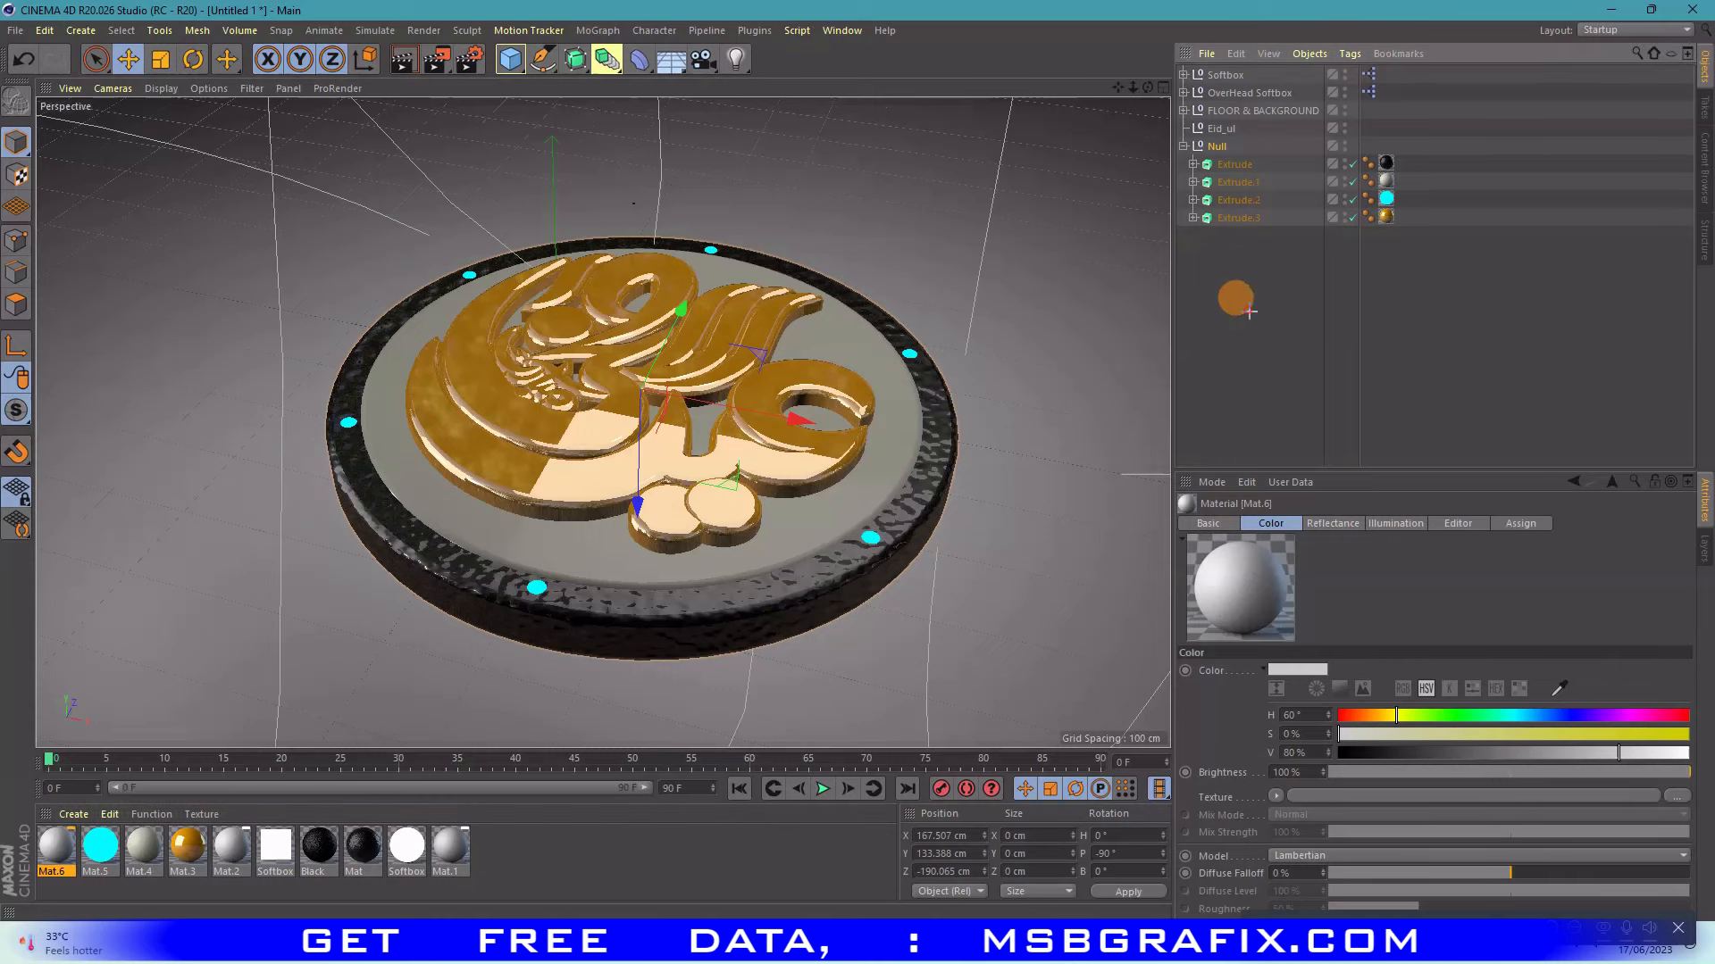
click(1246, 198)
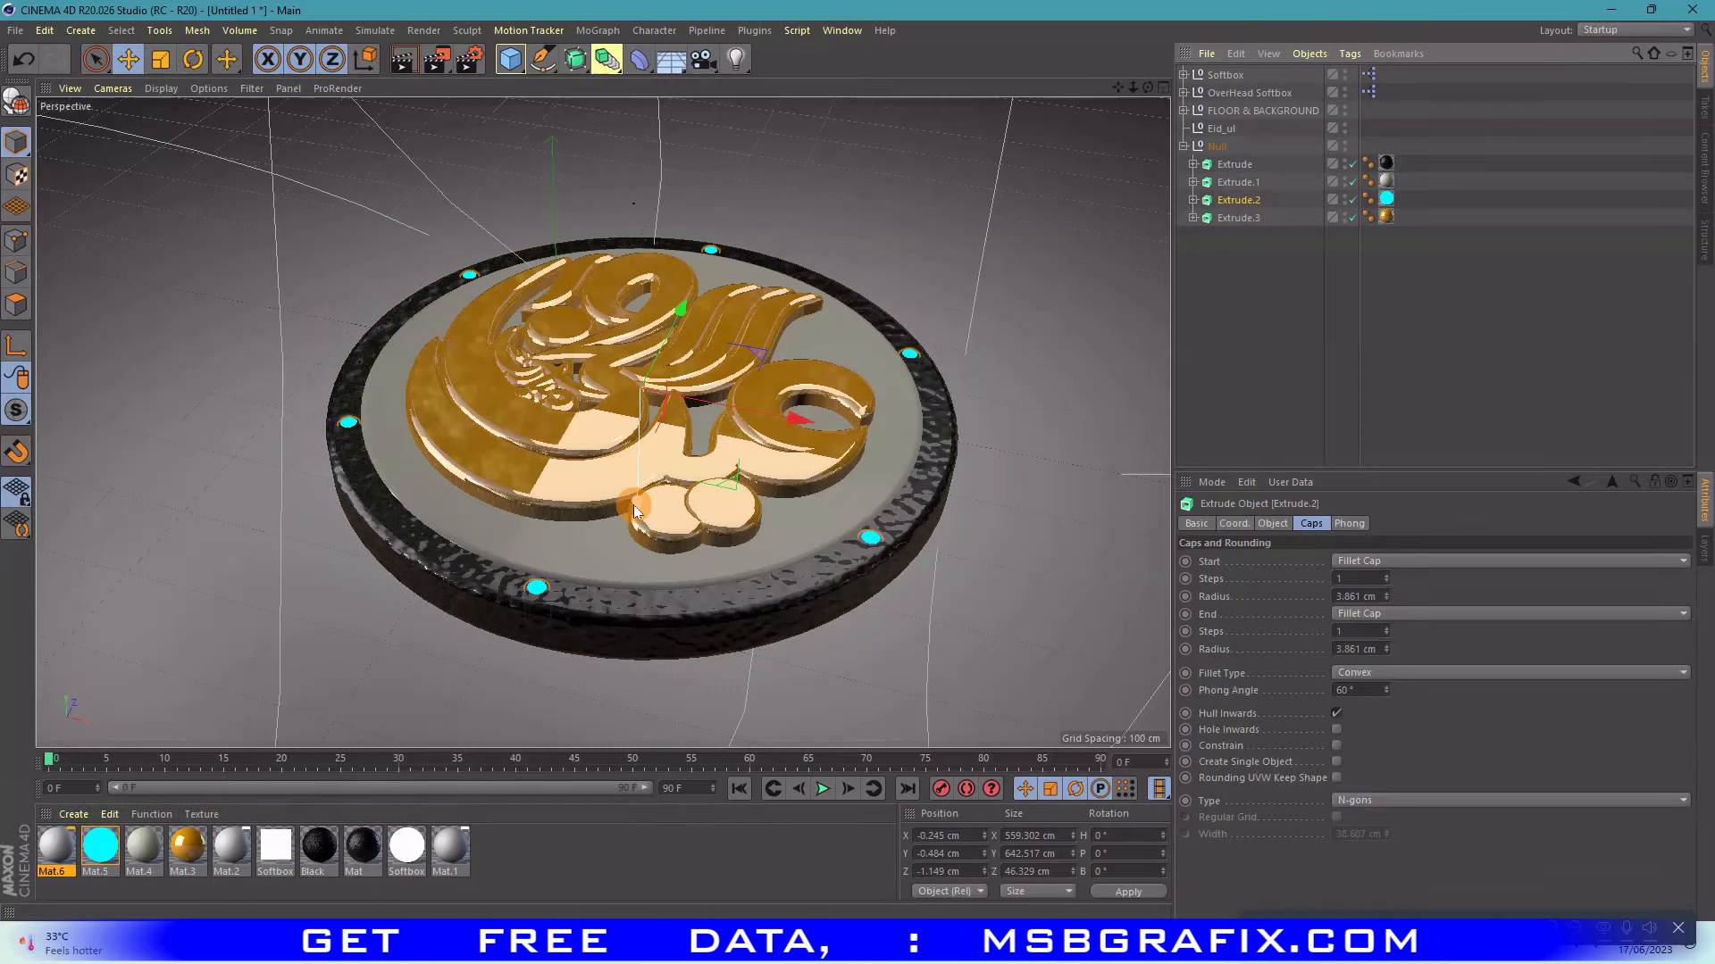
drag(635, 505, 633, 508)
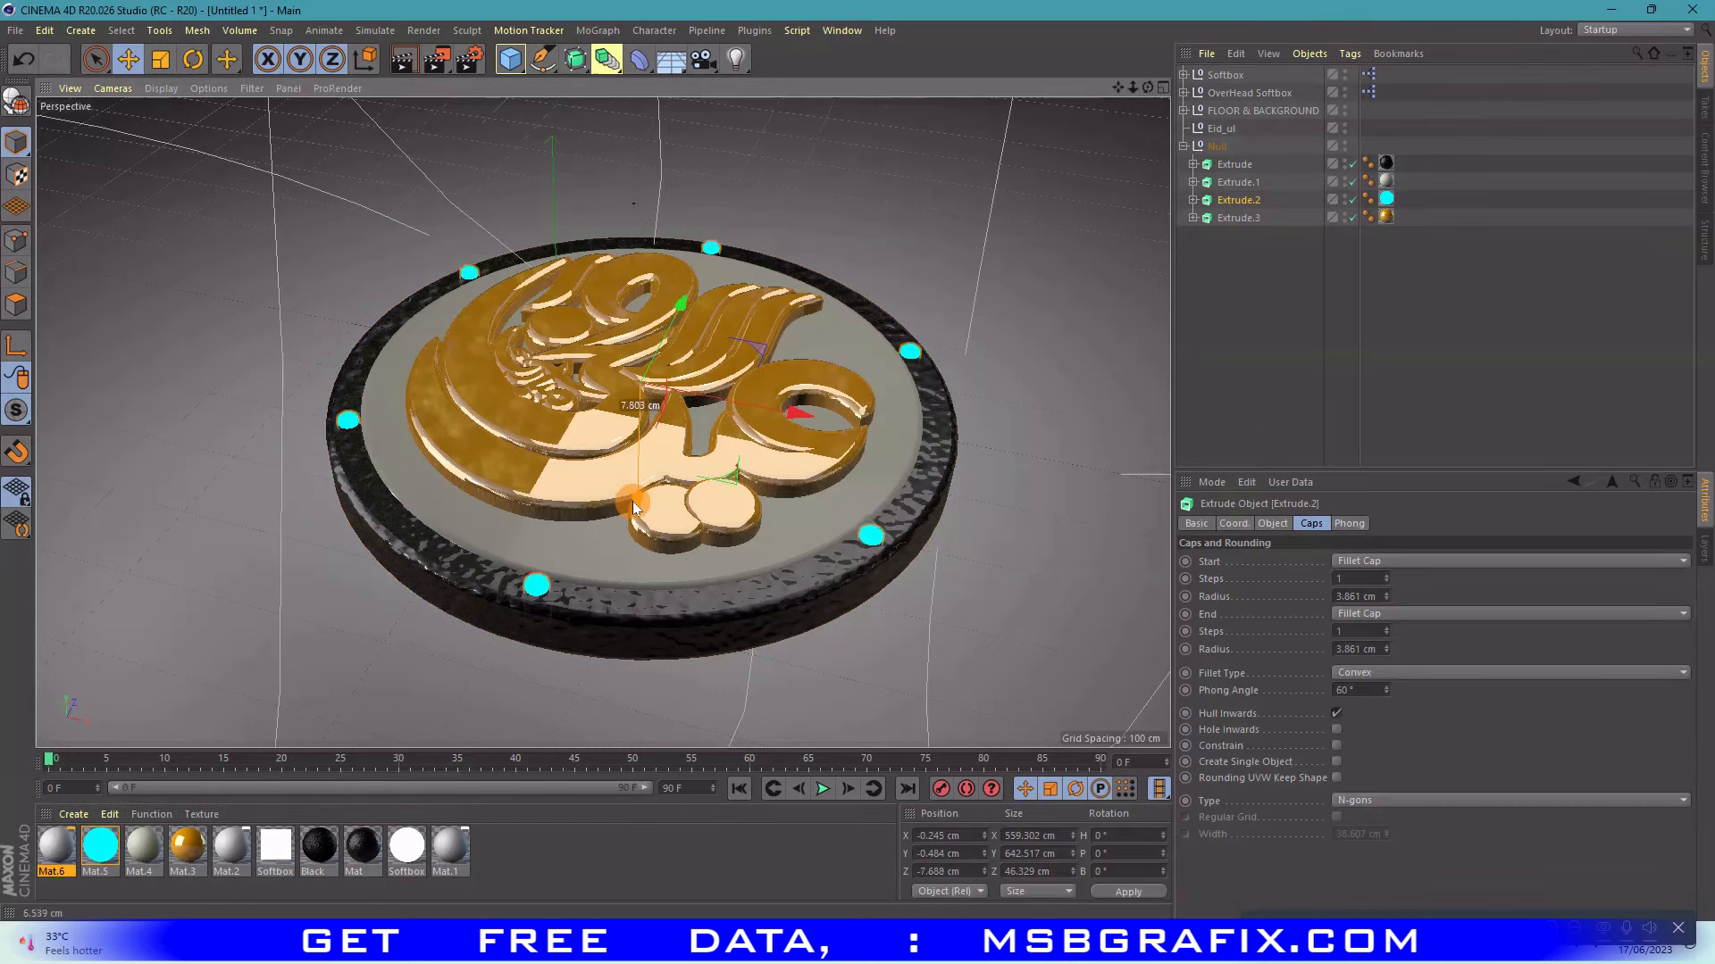
- Lower the black base disc beneath the grey disc along its Z axis, to about 17.7 cm
click(656, 609)
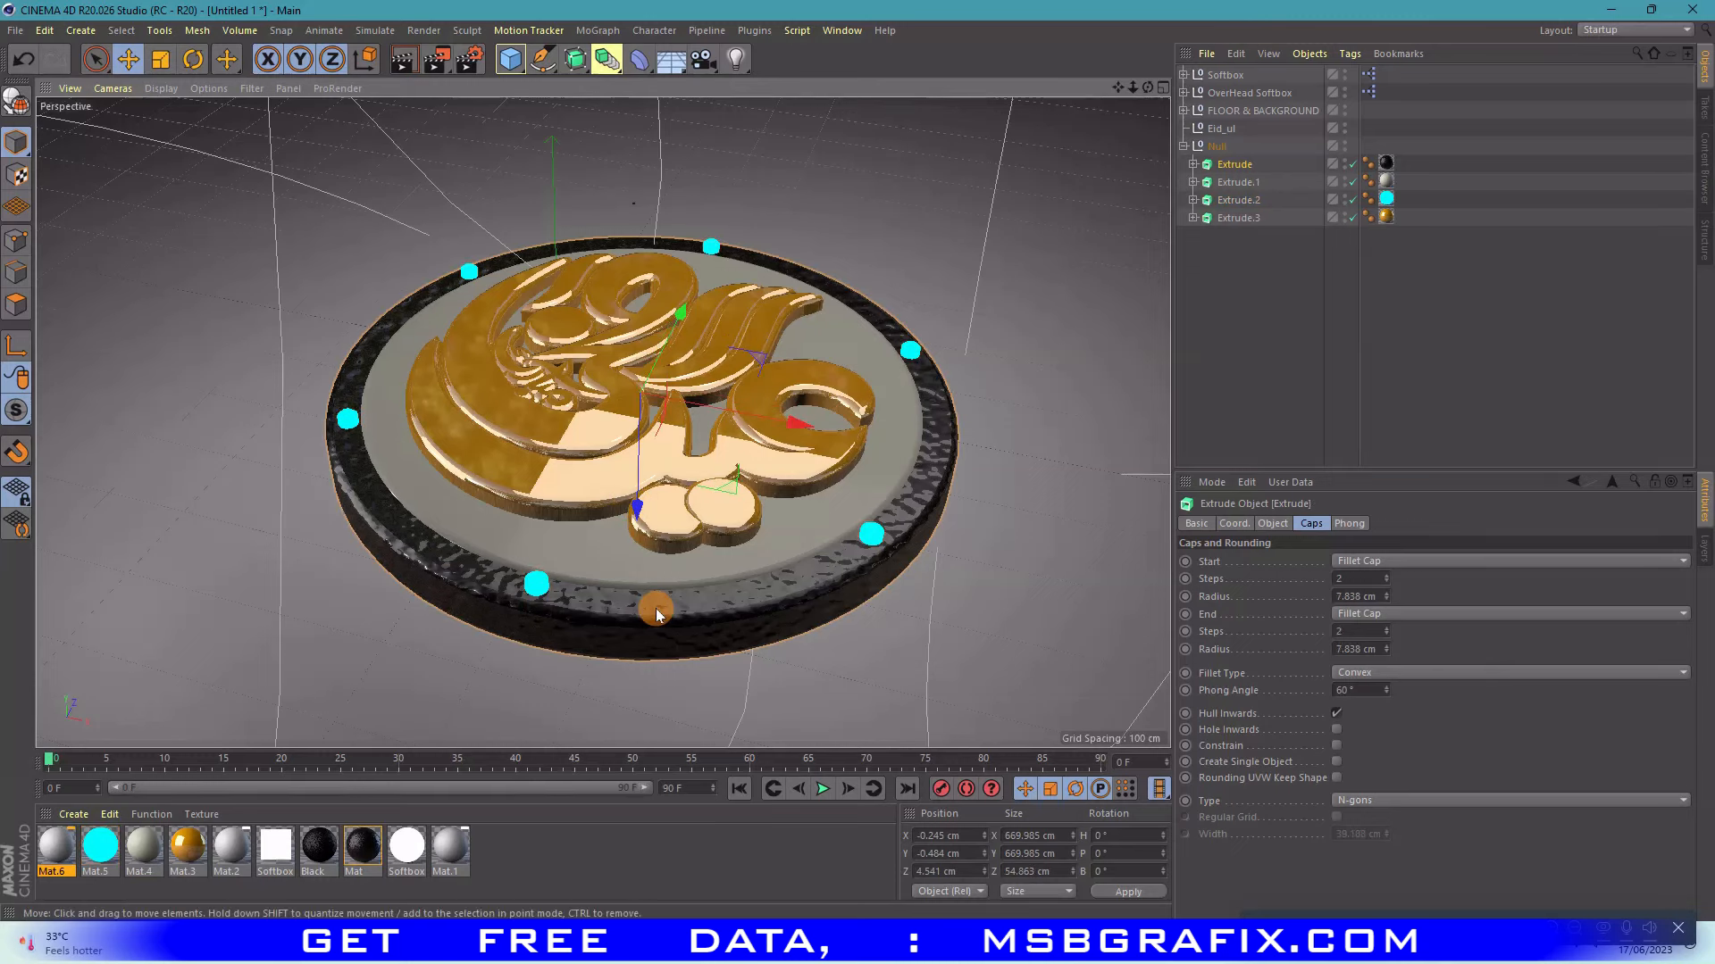
drag(656, 610, 636, 527)
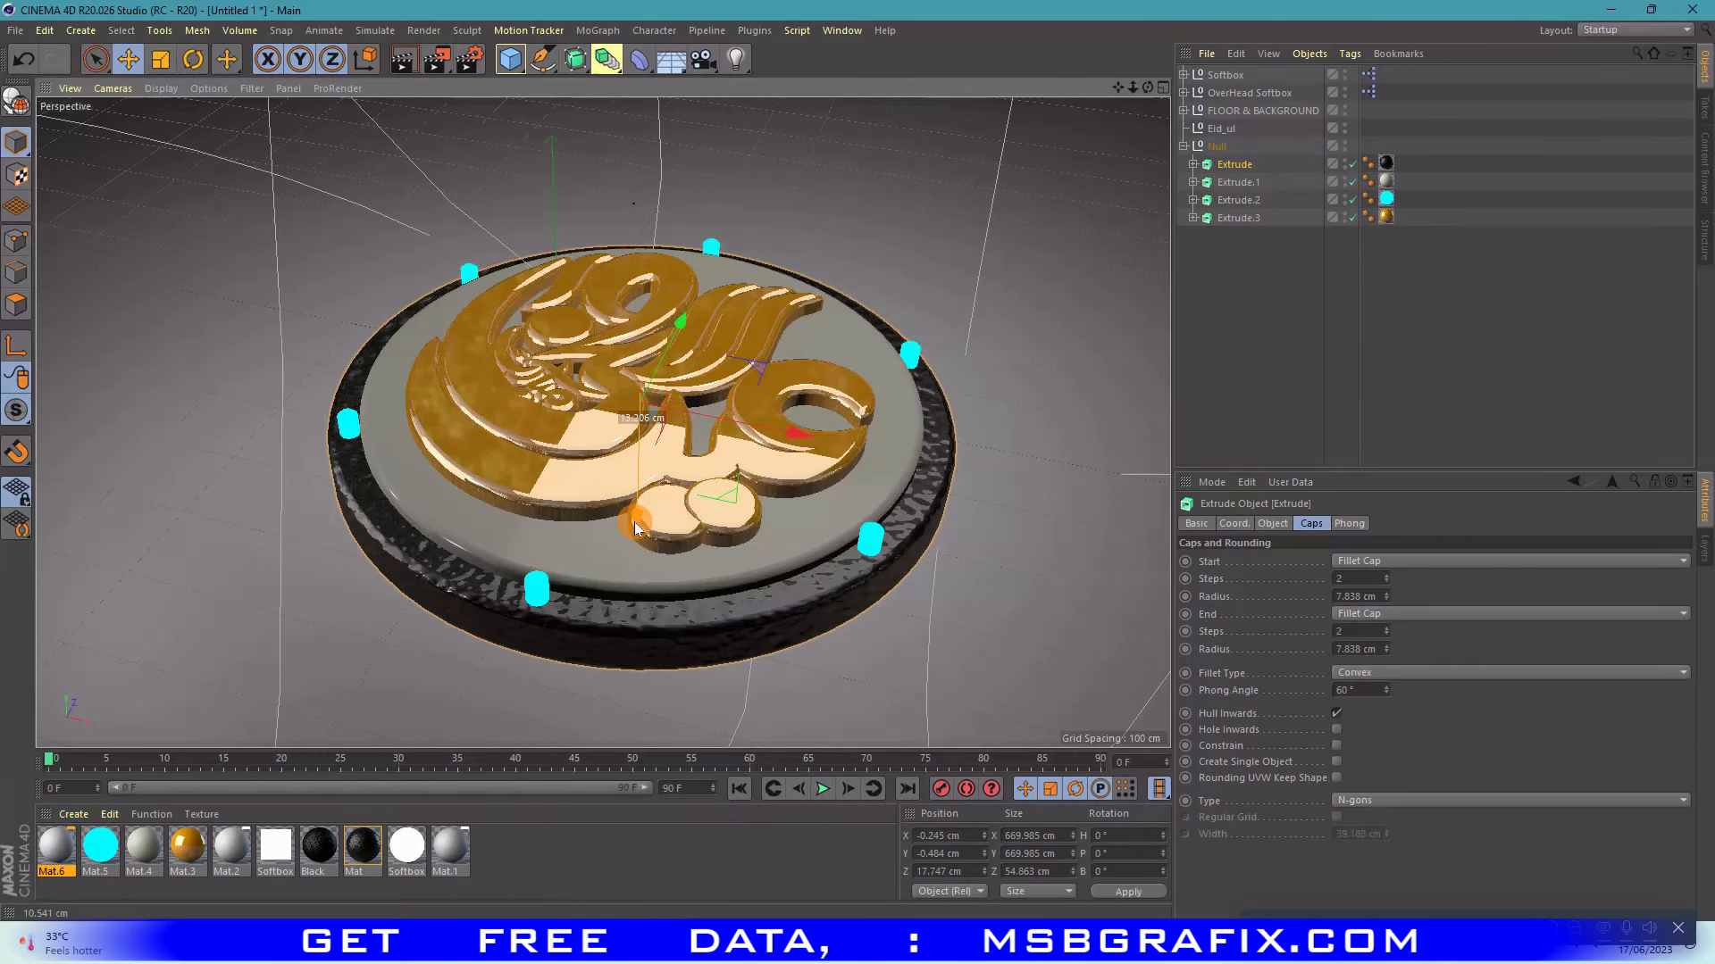
click(1232, 371)
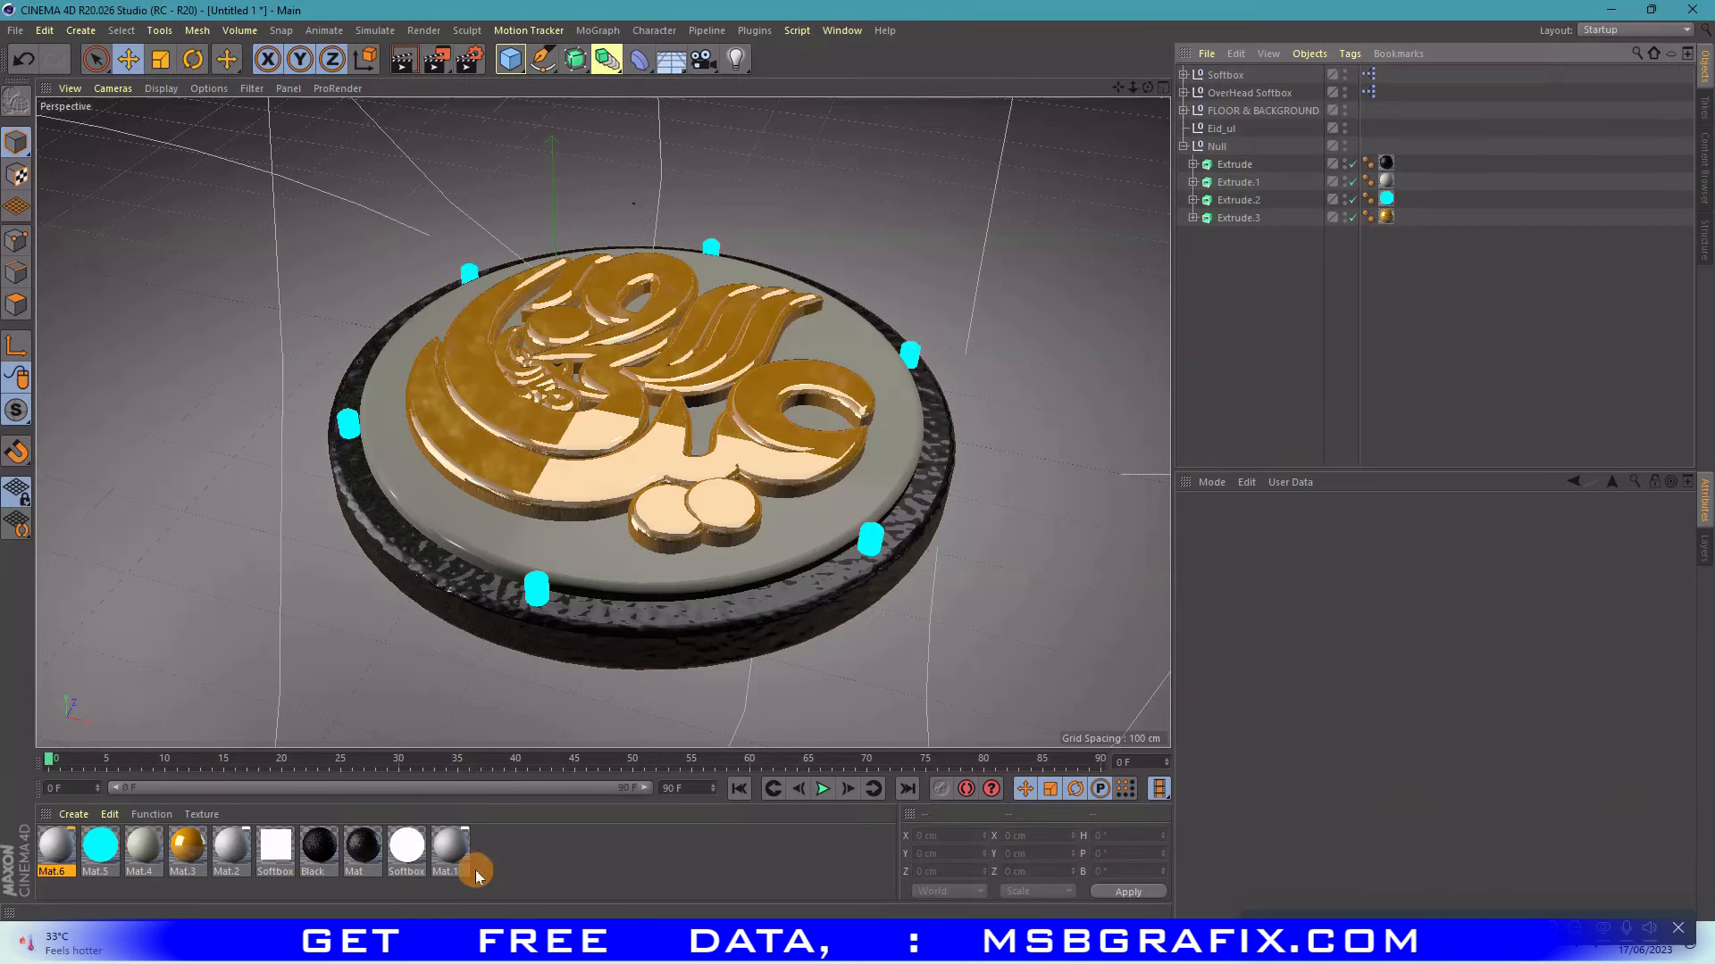
- Set the start and end fillet radius of the gold calligraphy extrusion to 3 cm
click(700, 496)
double_click(1362, 595)
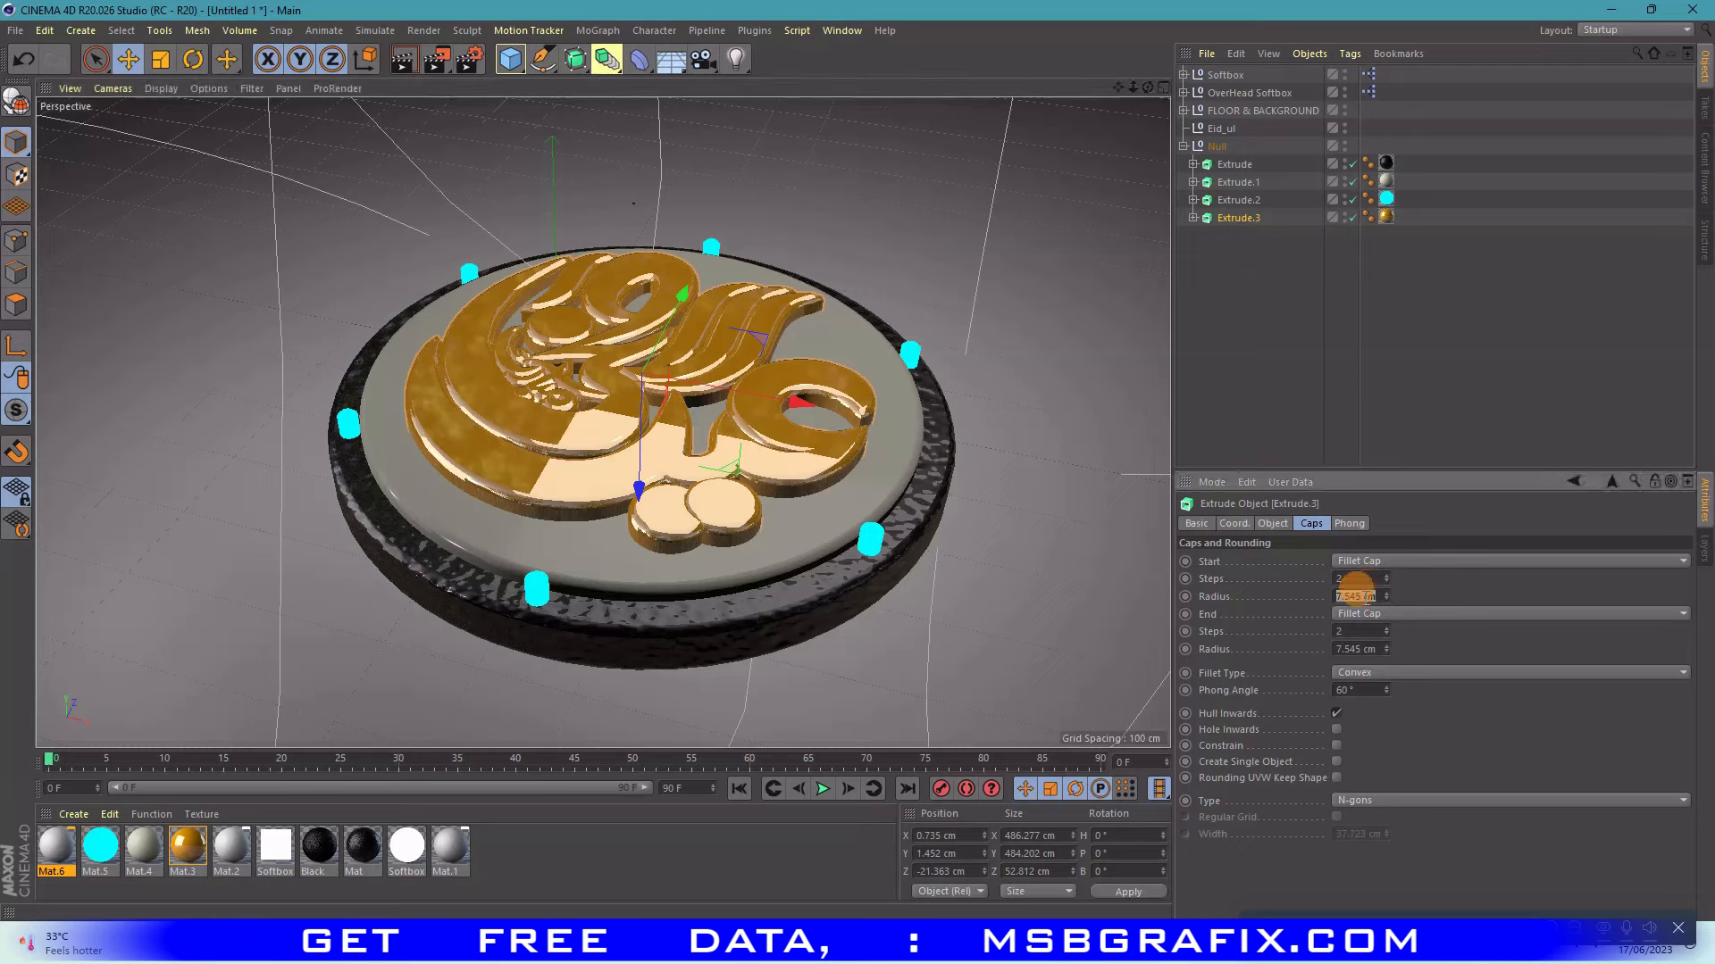
text(13)
drag(1375, 649, 1248, 642)
text(3)
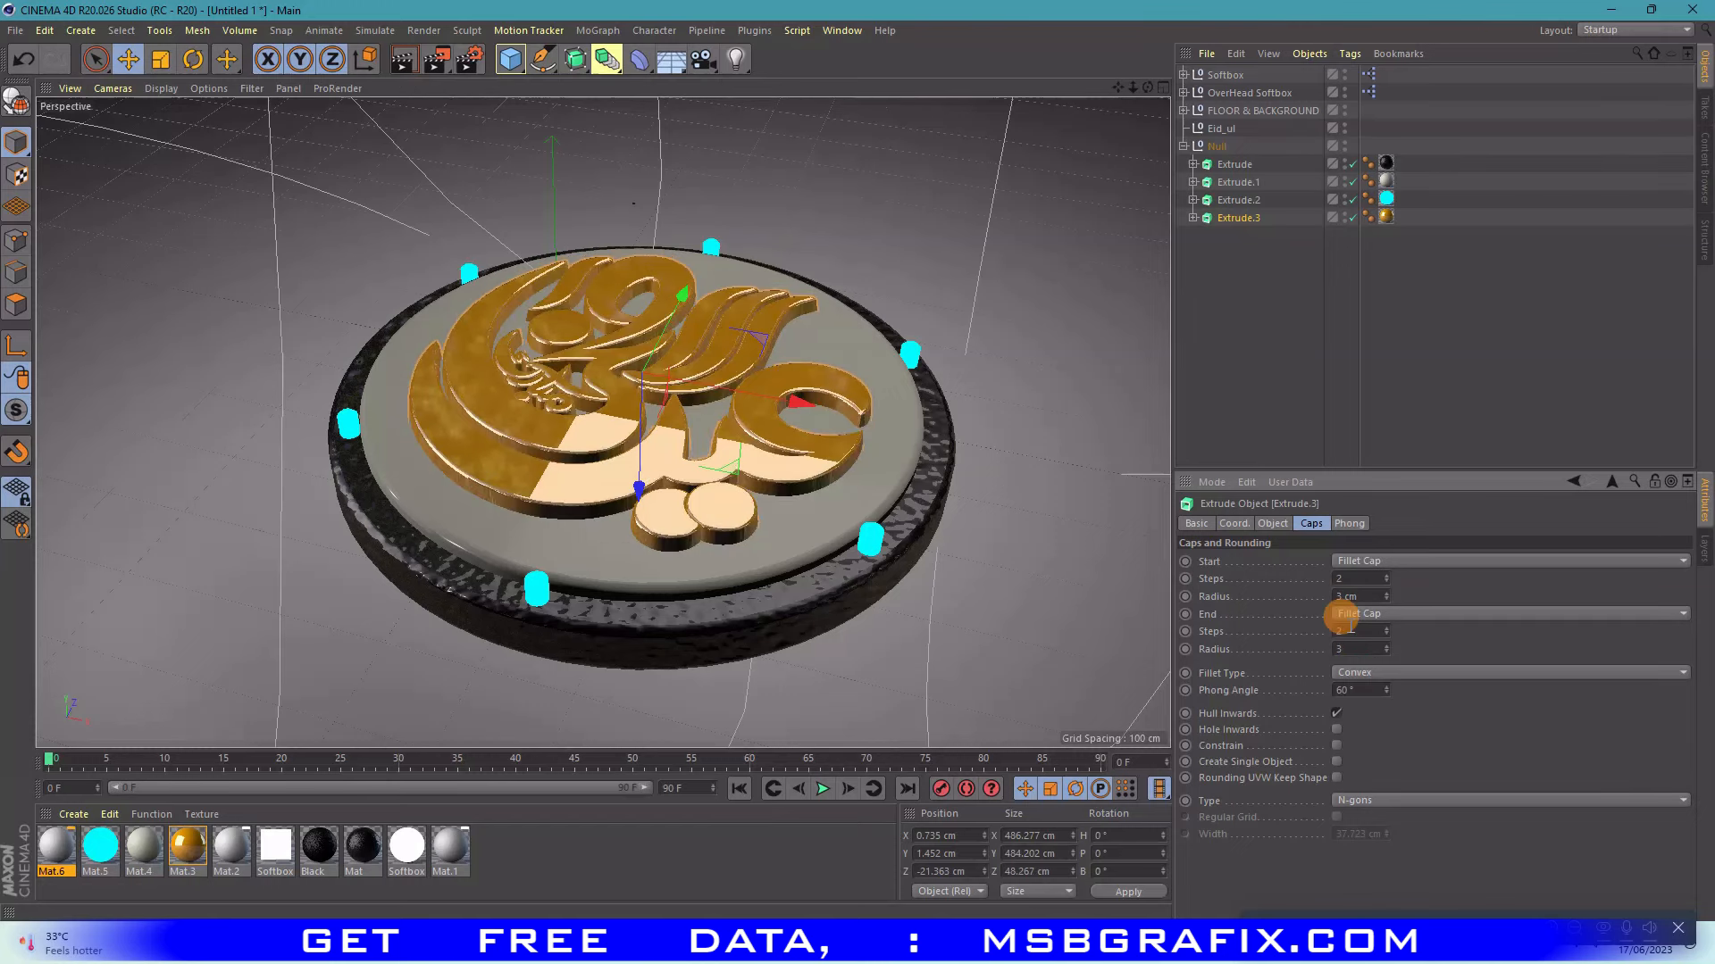
key(Return)
click(1294, 363)
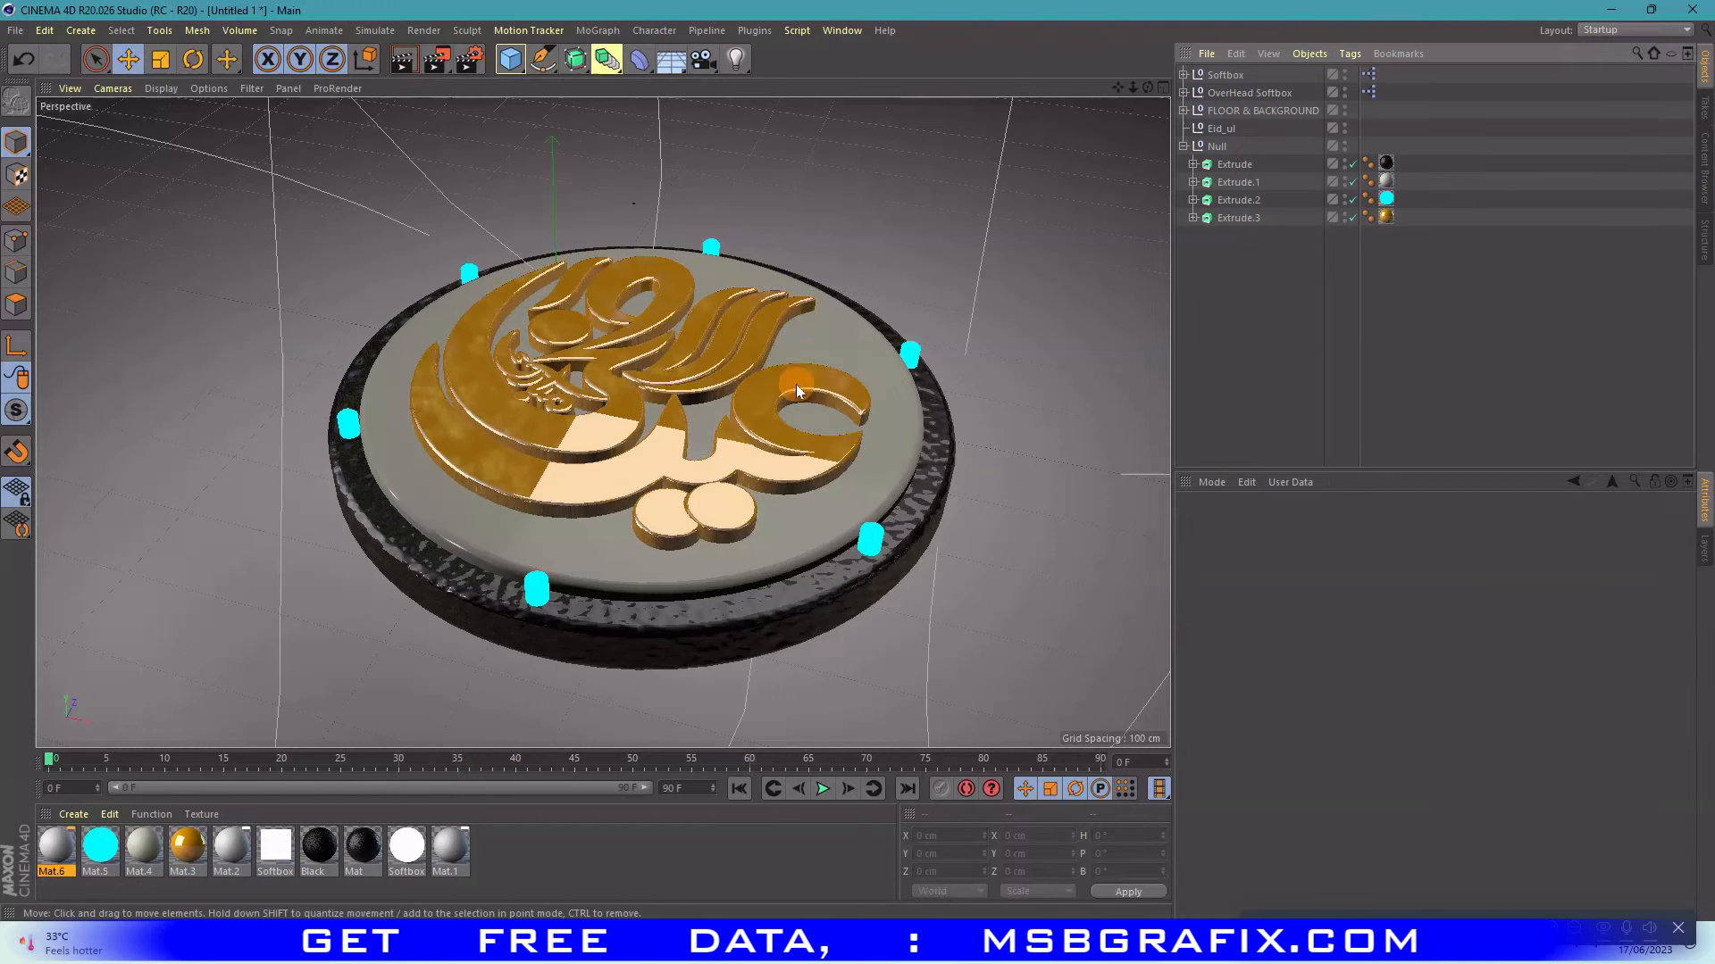
- Lower the cyan dots extrusion into the black rim along its Z axis, to about 5.7 cm
mouse_move(1147, 87)
mouse_down()
mouse_move(1130, 115)
mouse_move(1146, 90)
mouse_up()
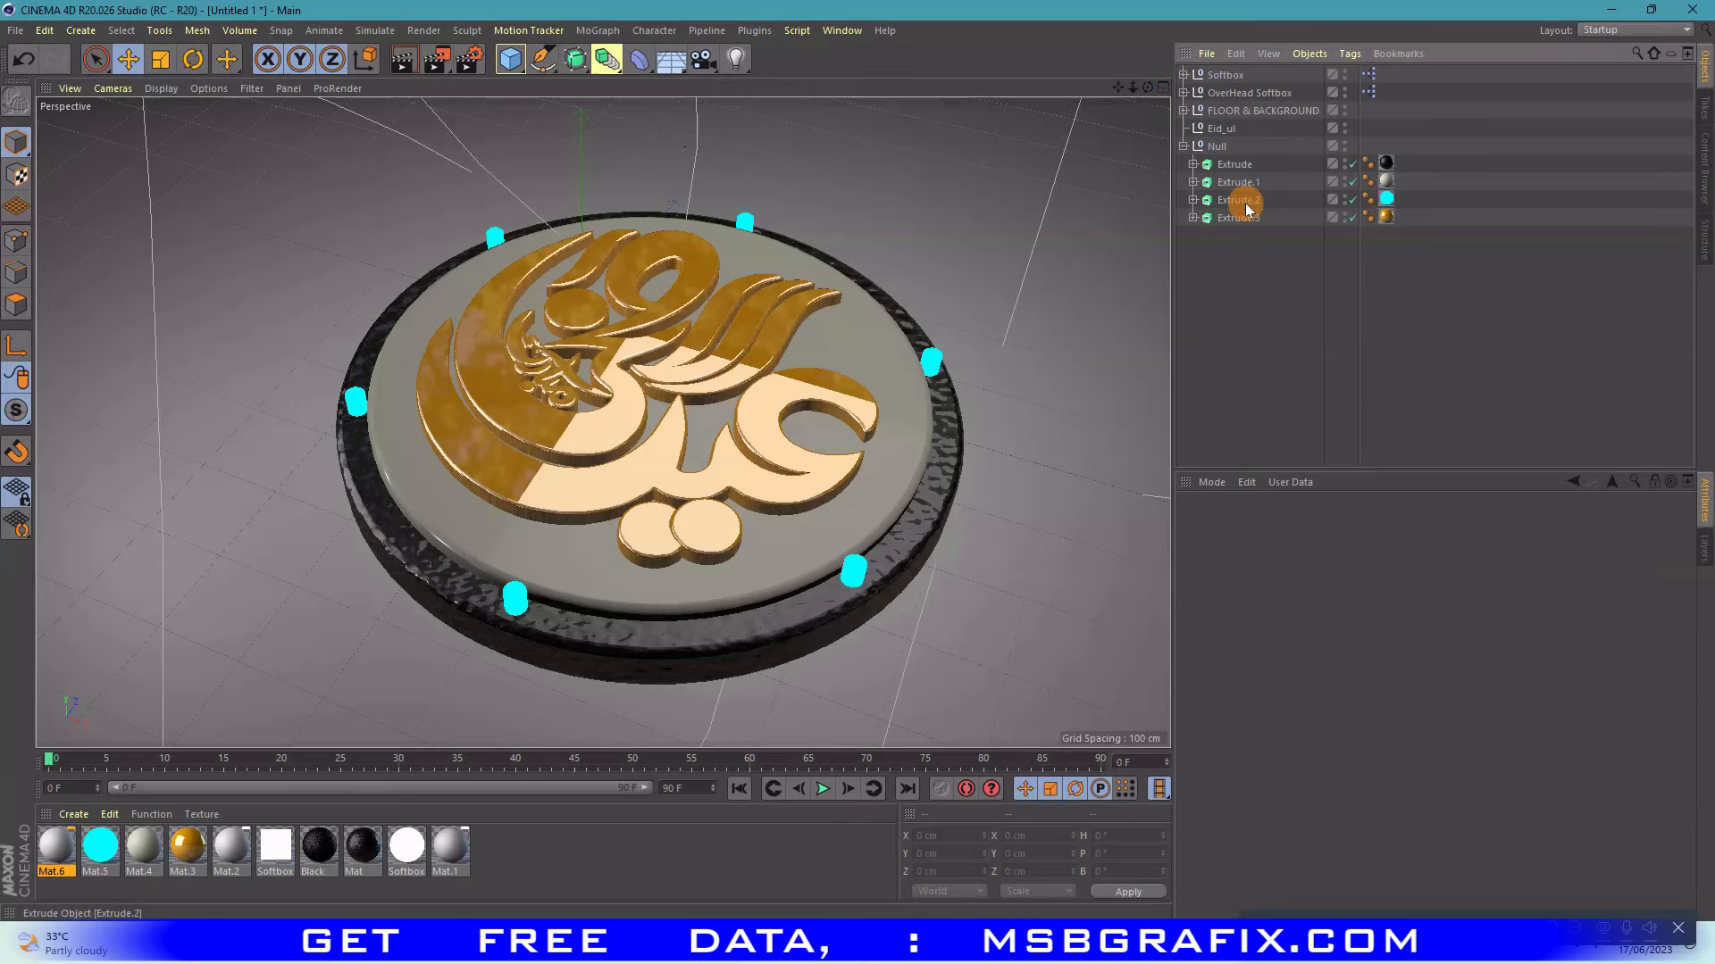
click(651, 459)
drag(648, 482, 653, 497)
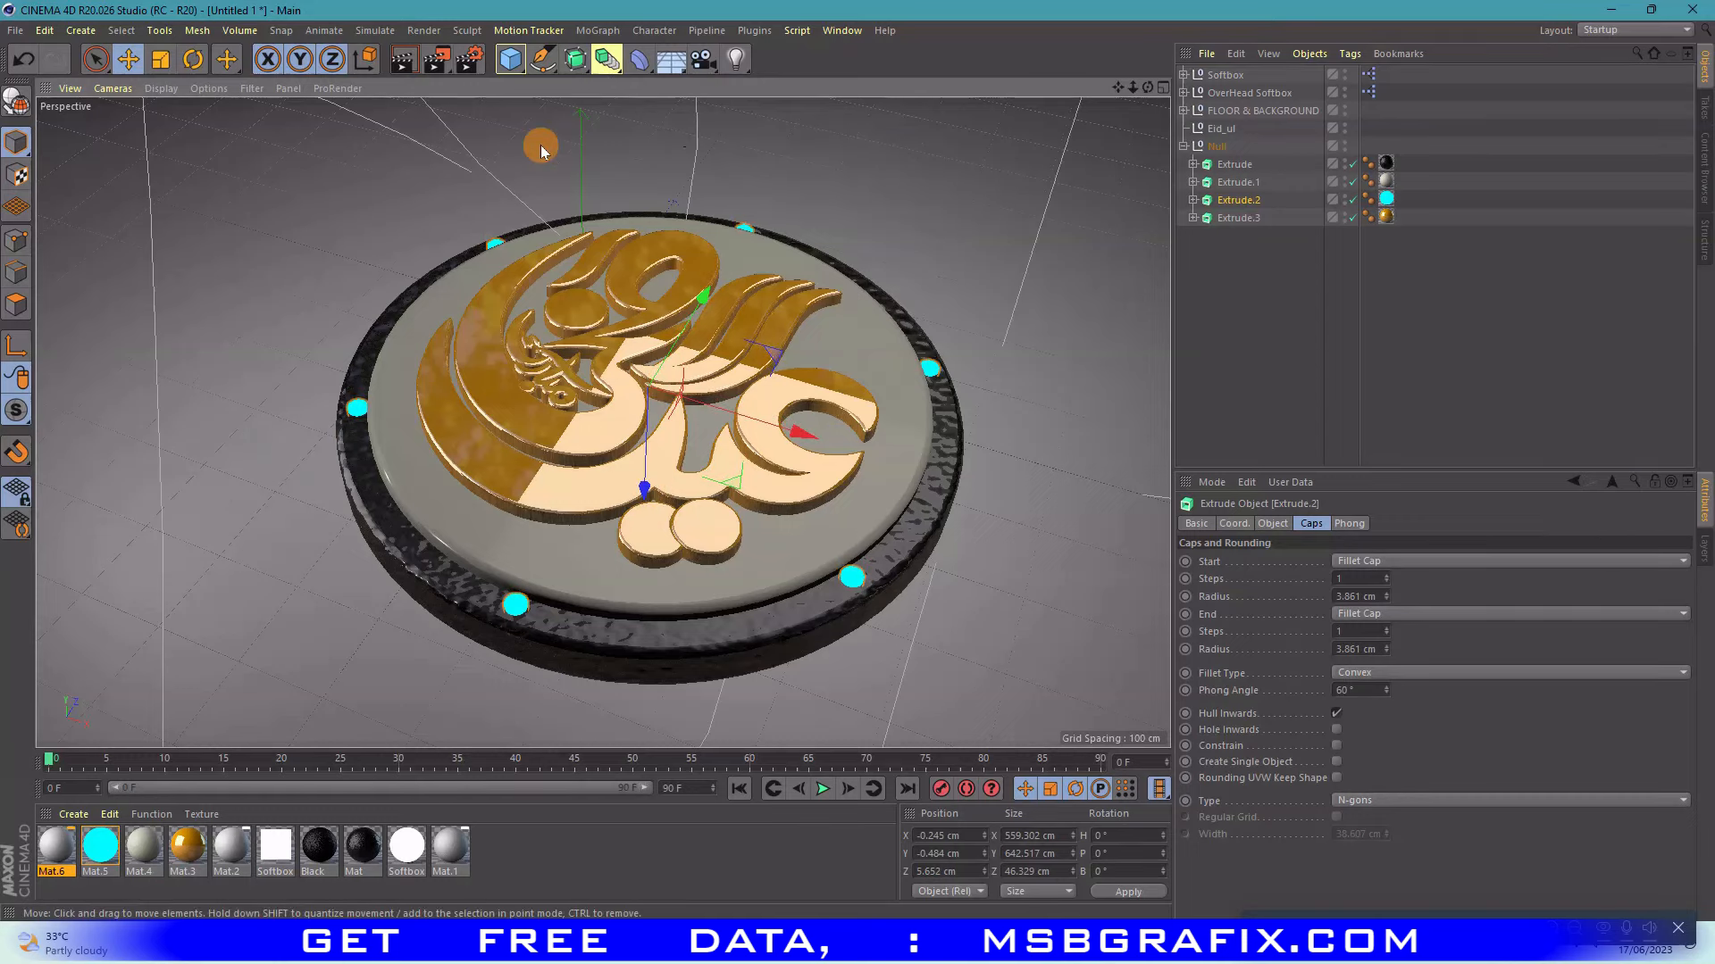
click(506, 867)
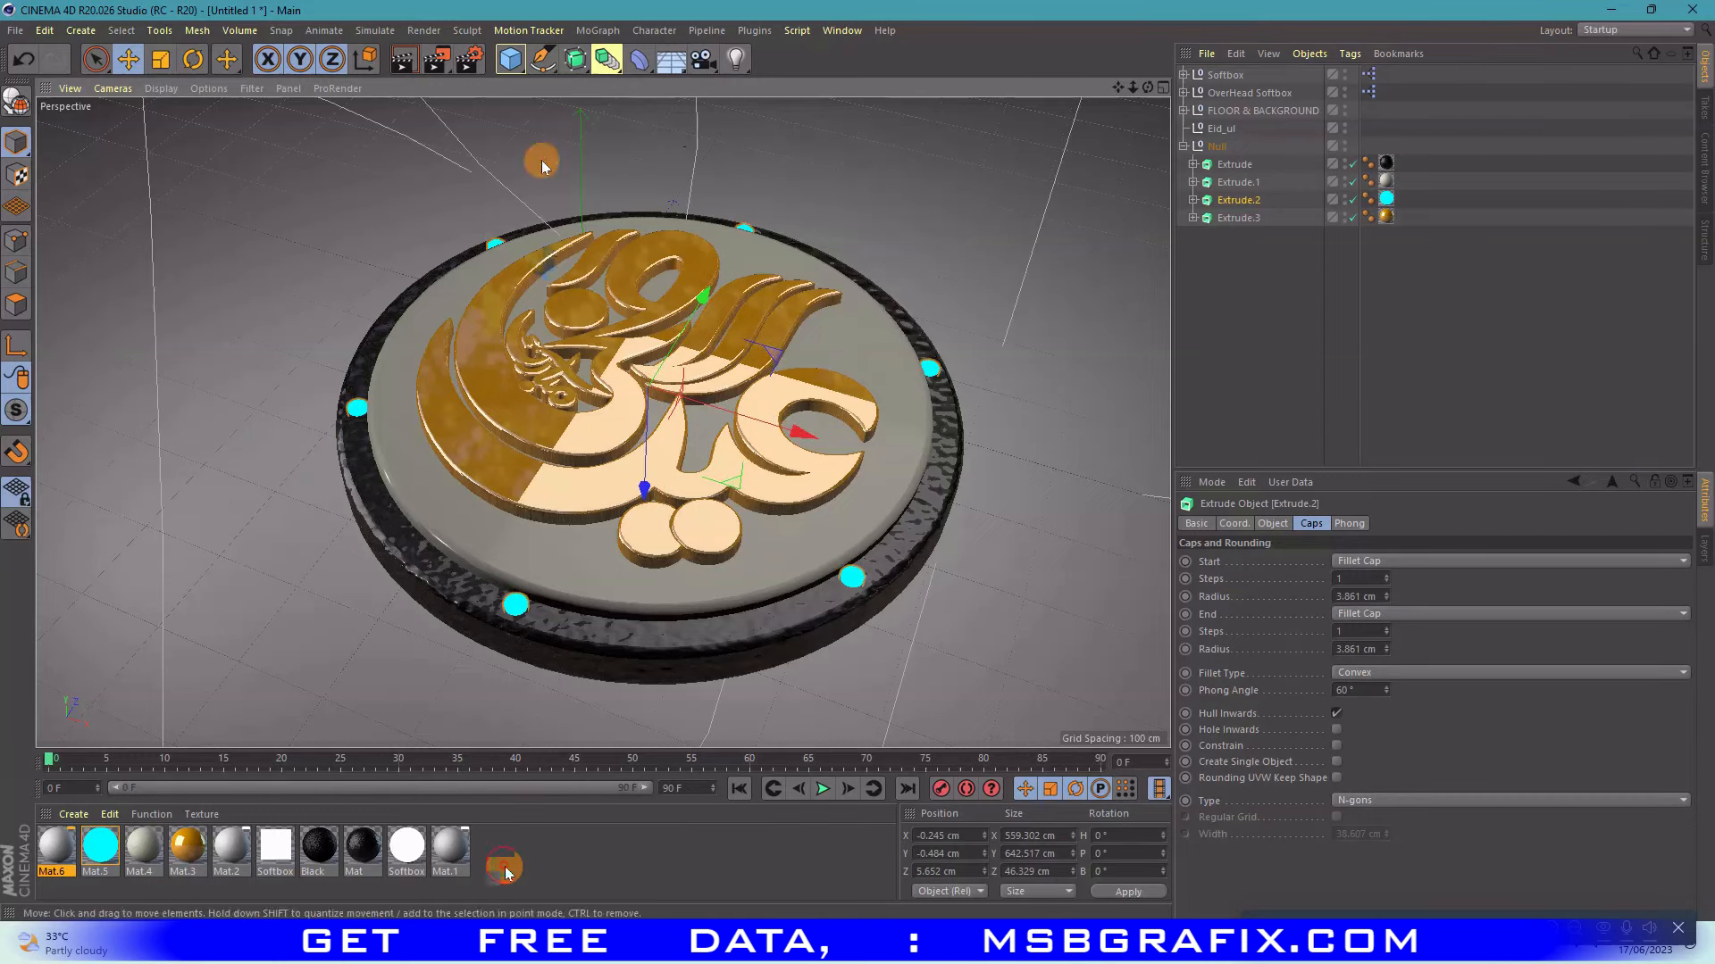
- Add the Ambient Occlusion effect to the render settings and set anti-aliasing to Best
click(468, 59)
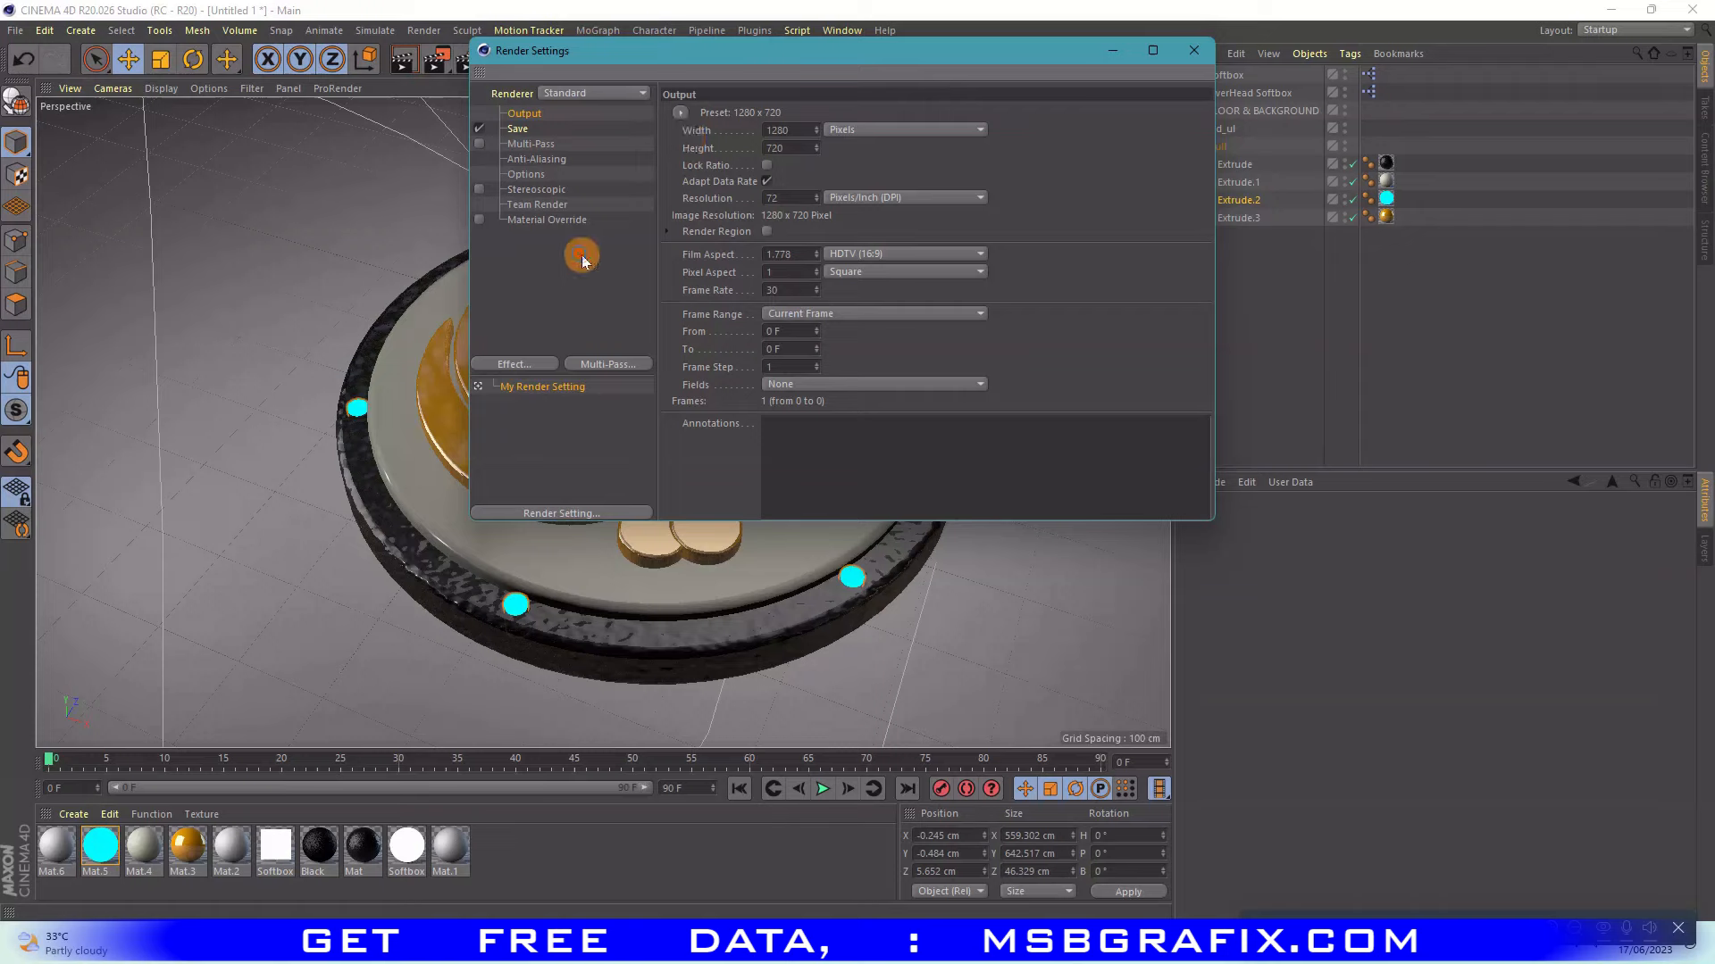
right_click(583, 256)
click(619, 366)
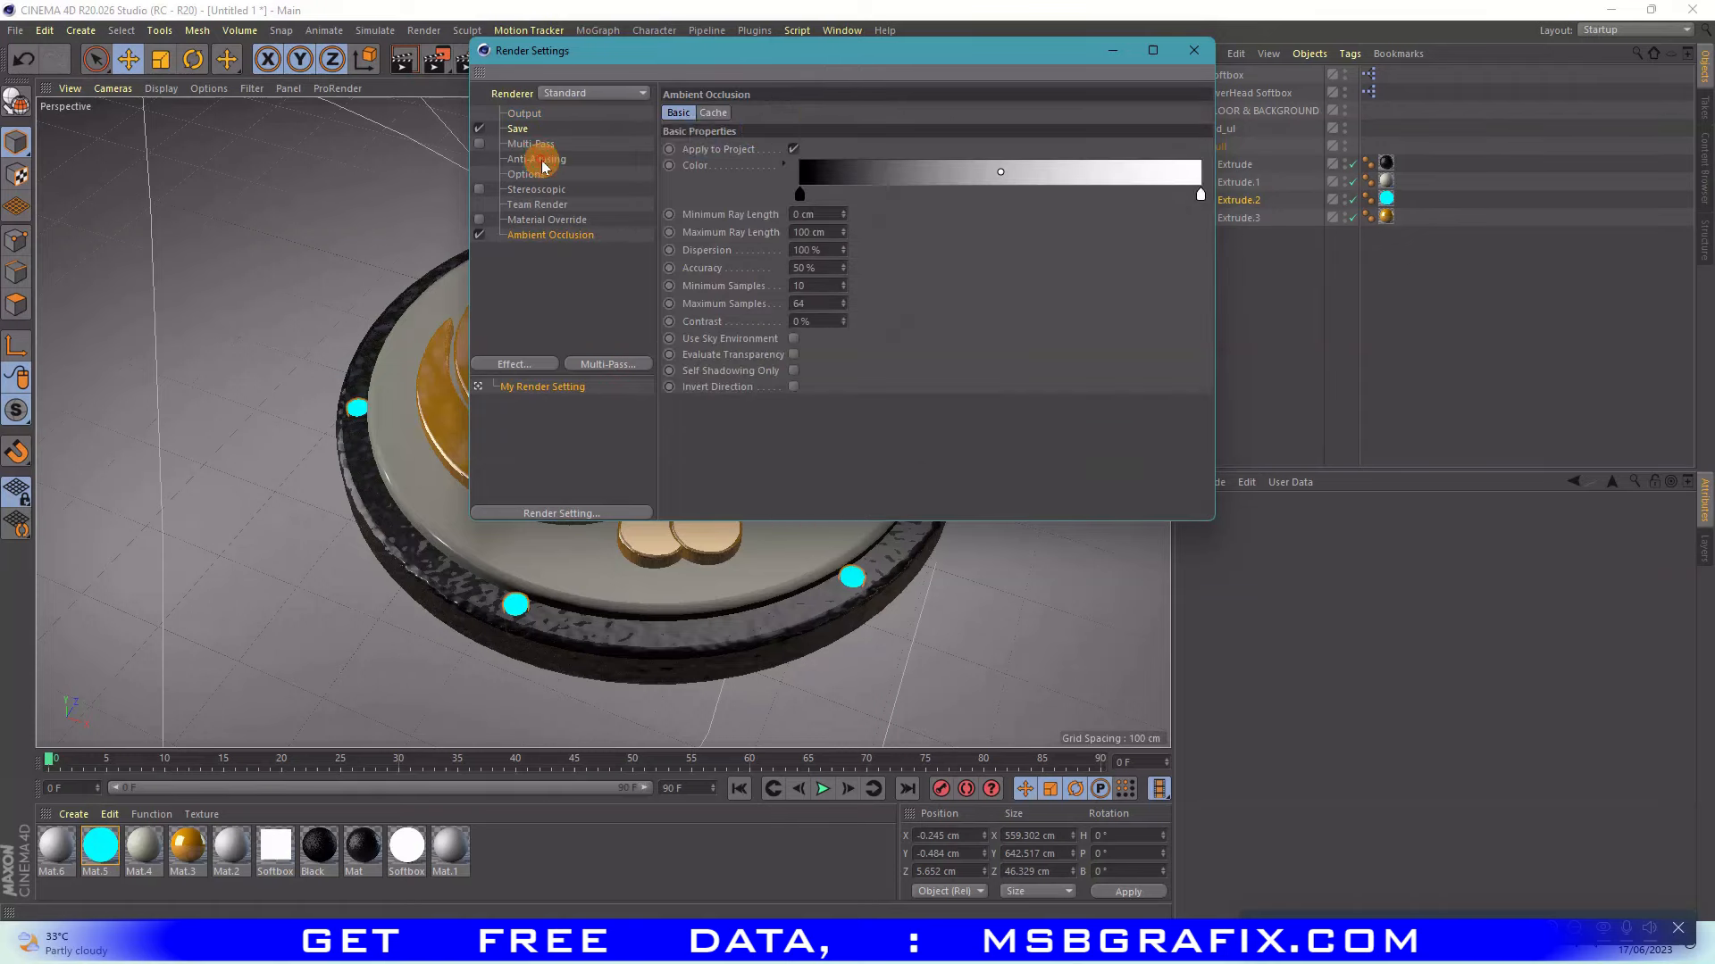
click(538, 159)
click(856, 112)
click(837, 168)
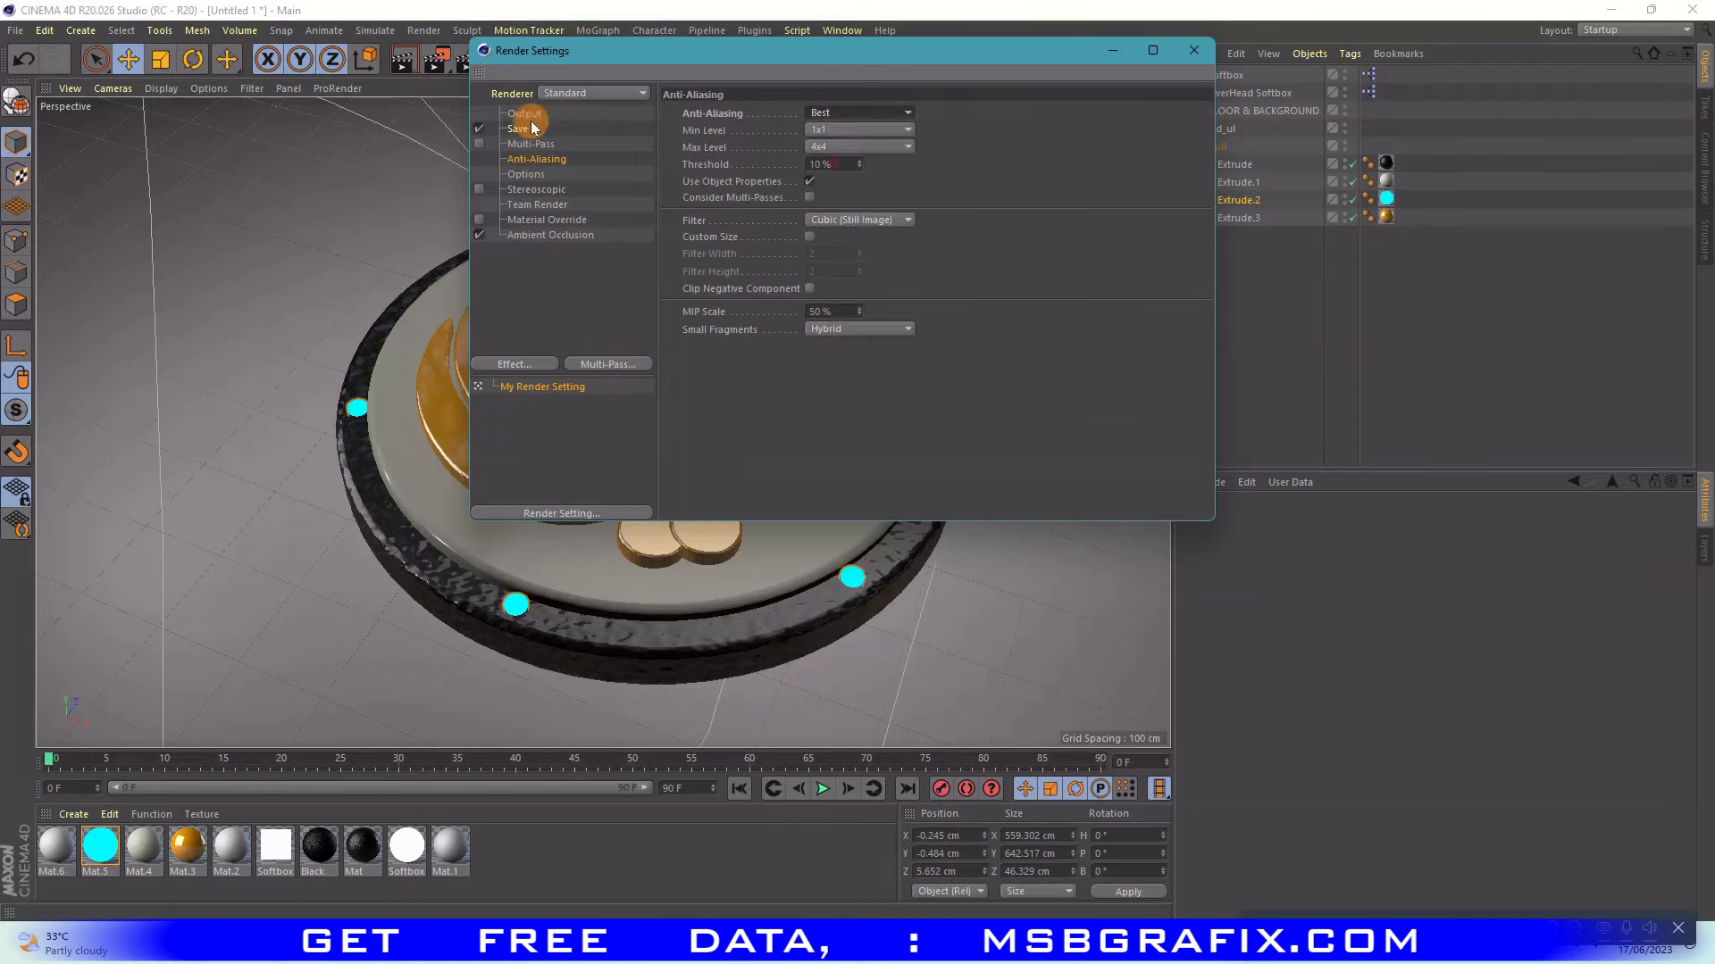
- Set the render output to the HDTV 1080 29.97 preset at 1920 × 1080 and close the render settings
click(524, 114)
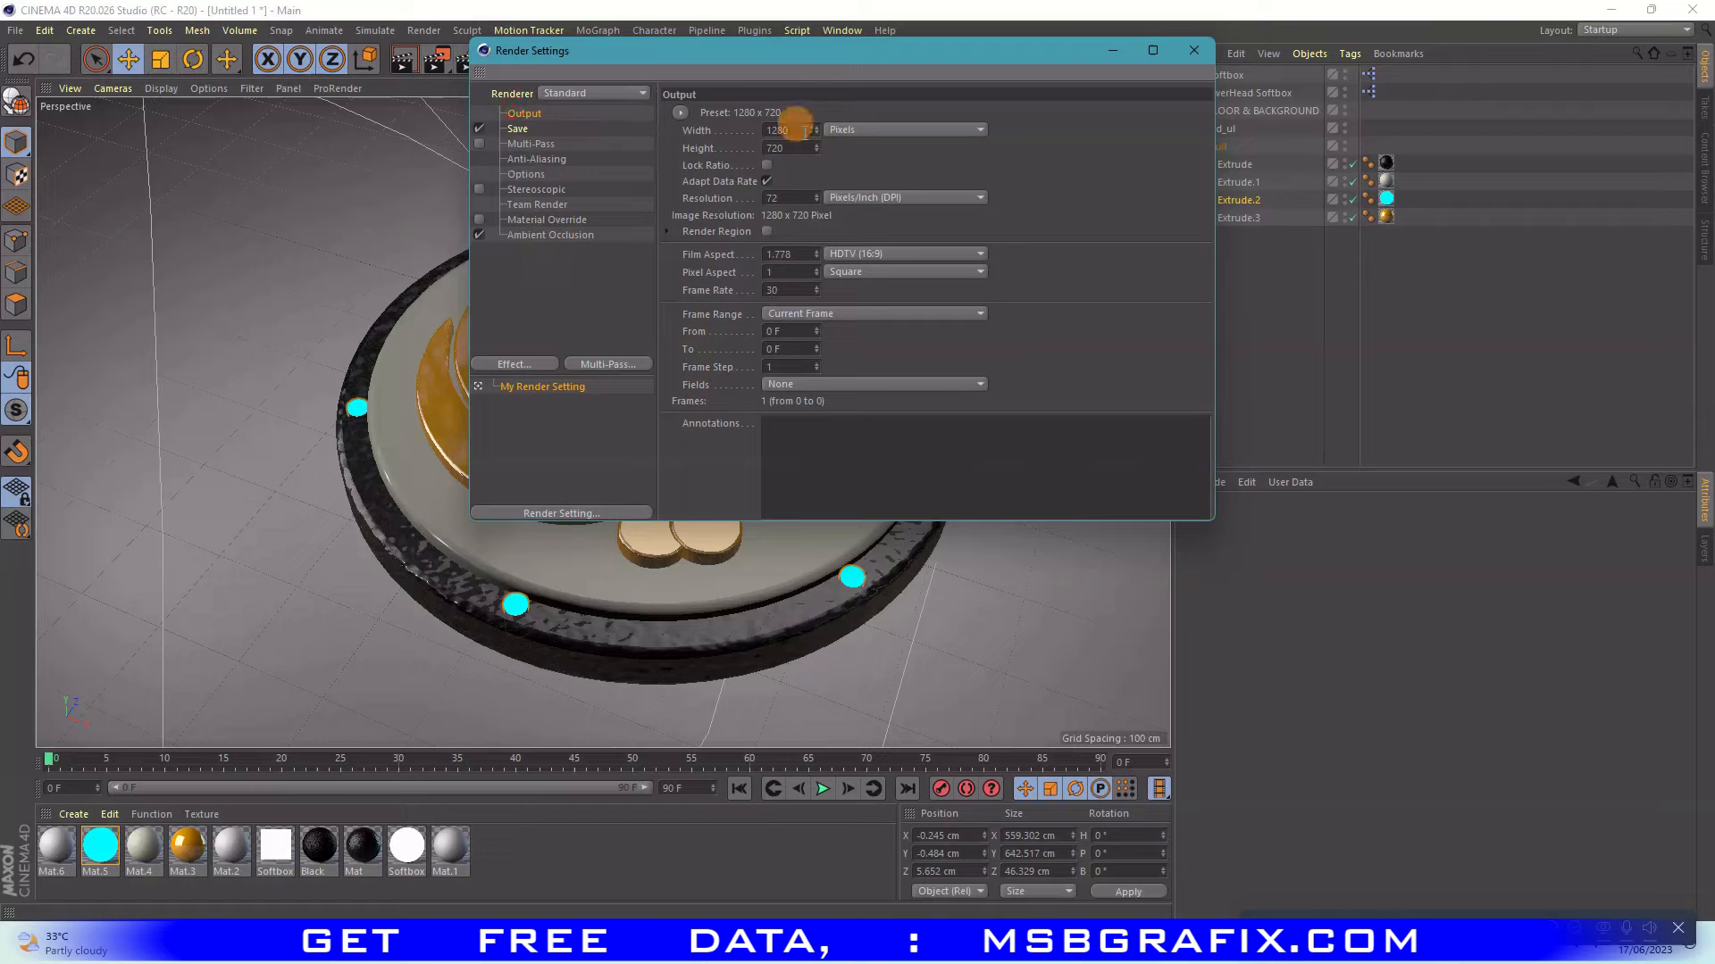
click(681, 113)
mouse_move(696, 149)
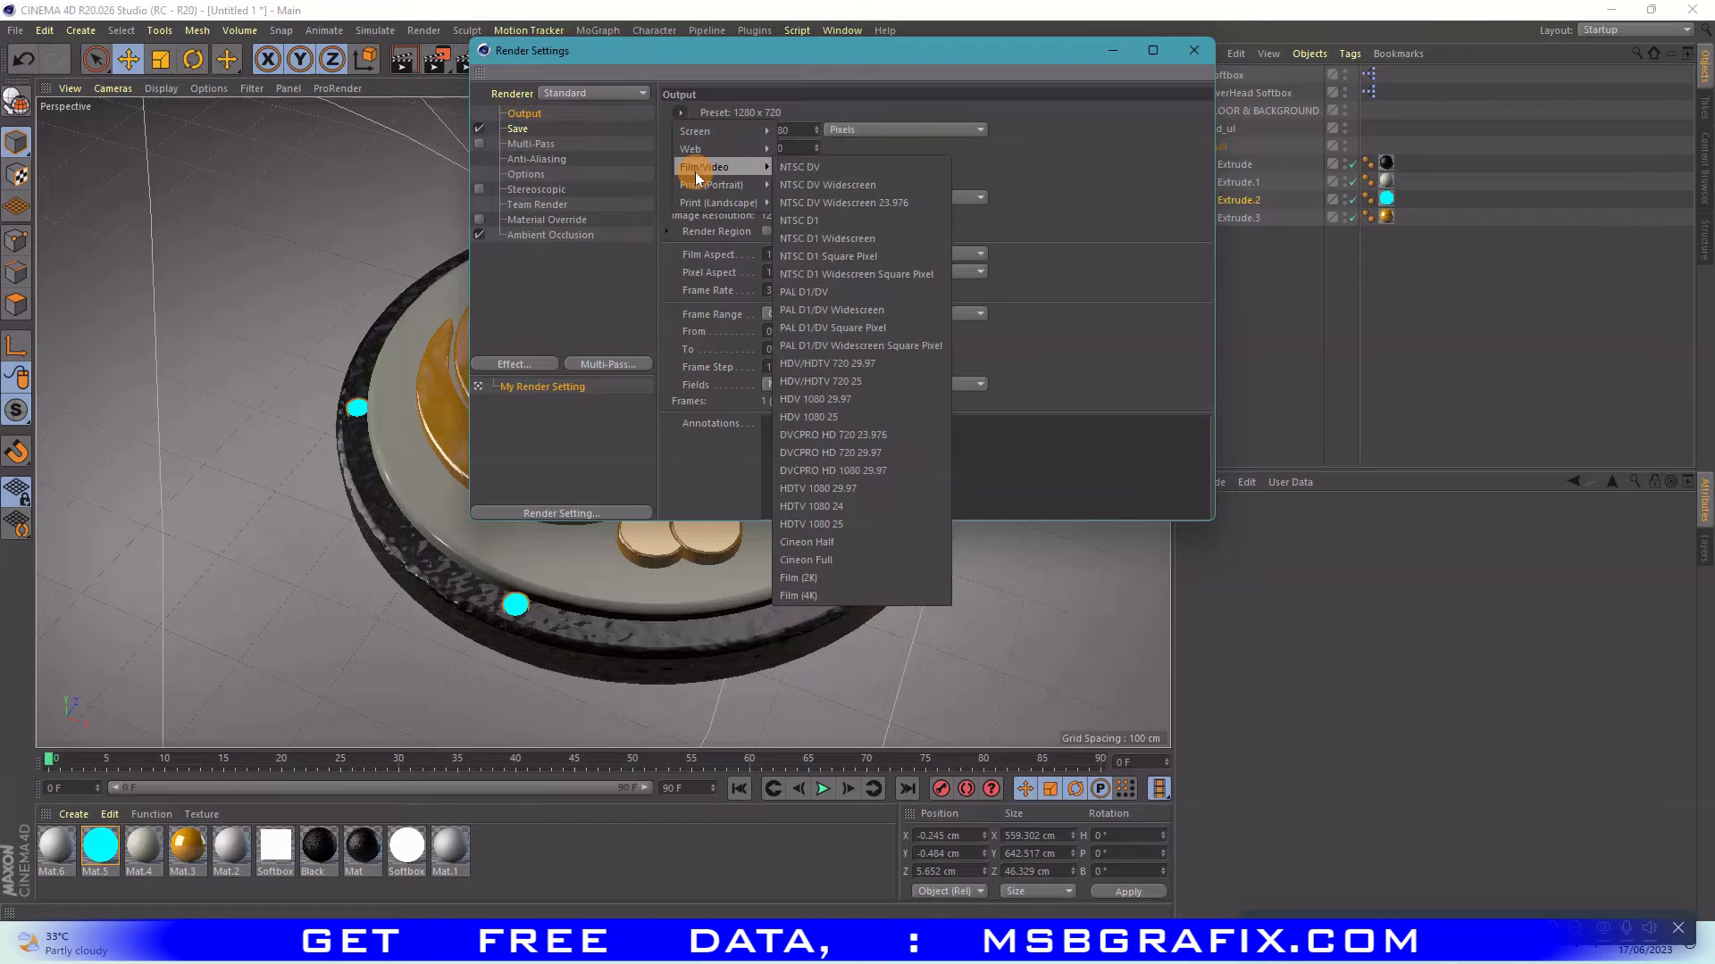
click(818, 488)
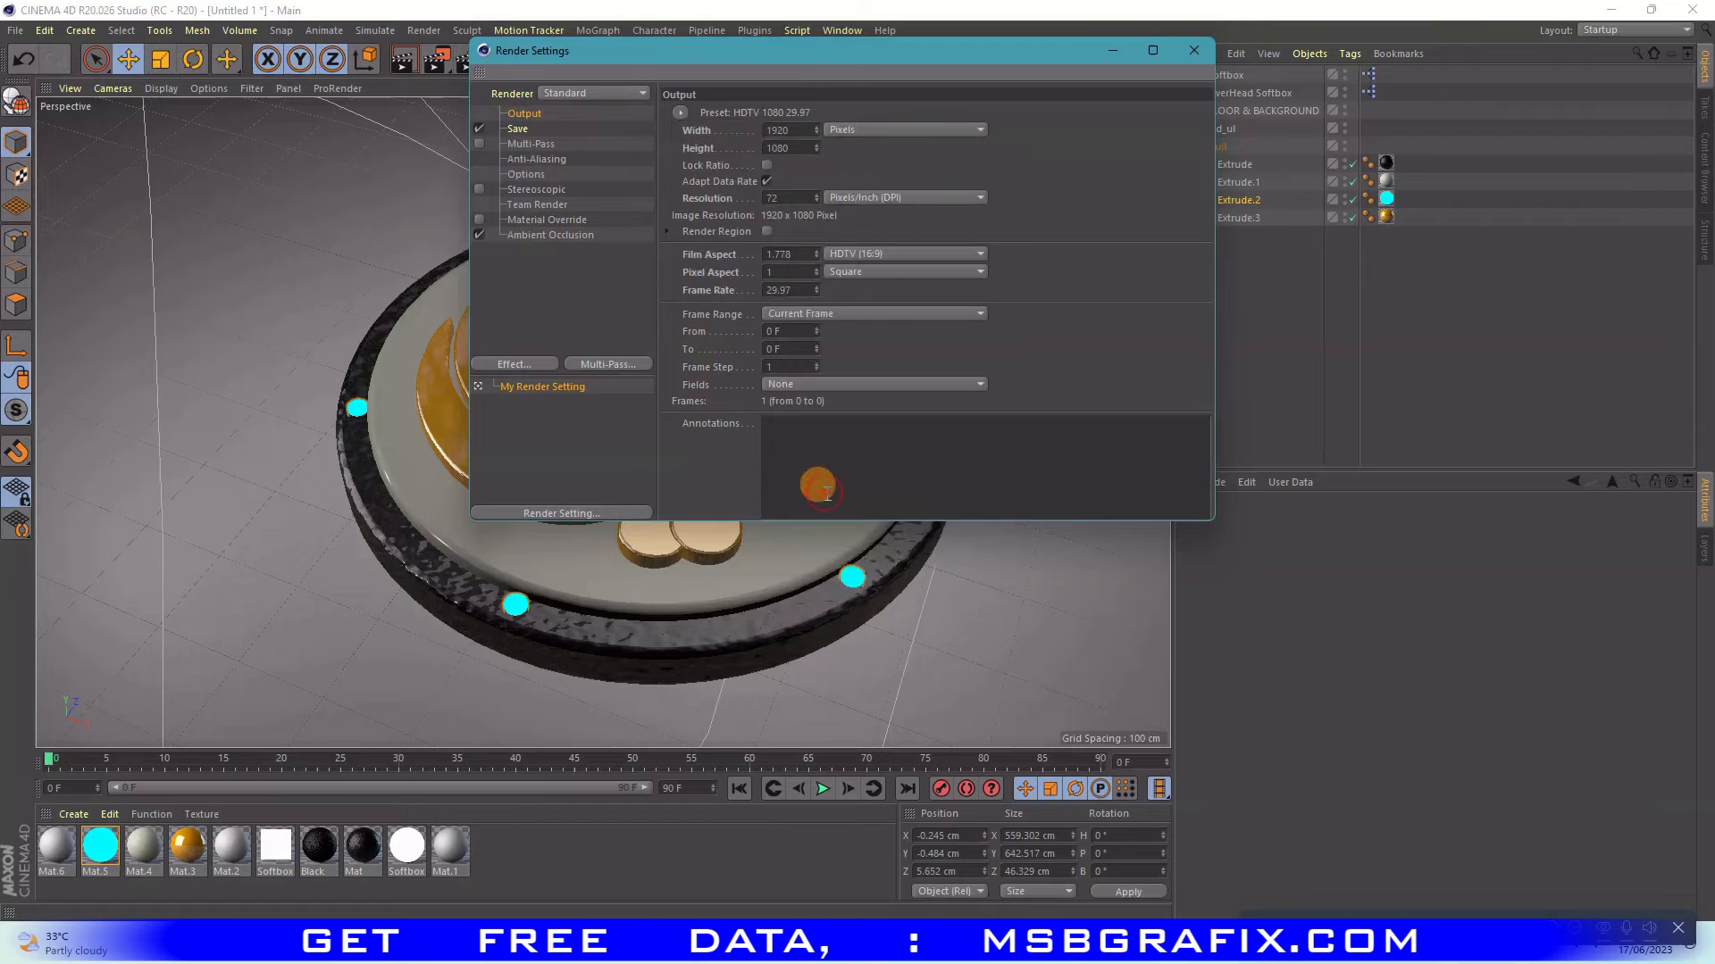
click(1193, 50)
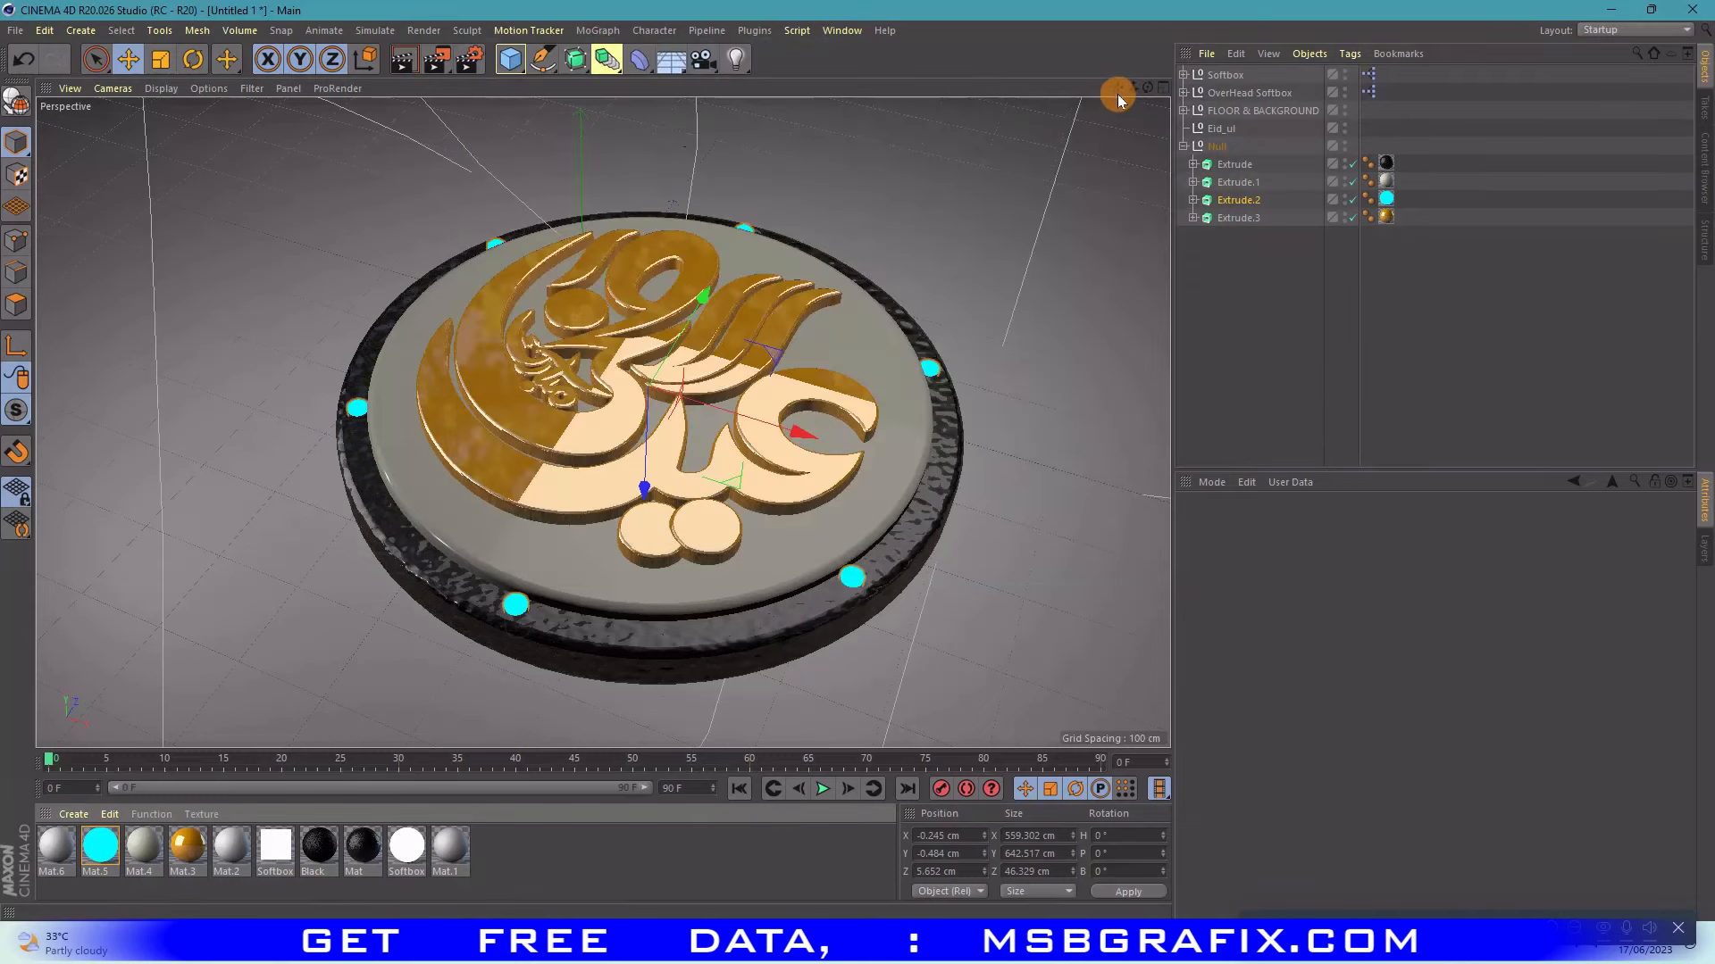
- Render the reframed view to the Picture Viewer, continuing despite the missing softbox texture, and reload all material textures
drag(1148, 88, 713, 104)
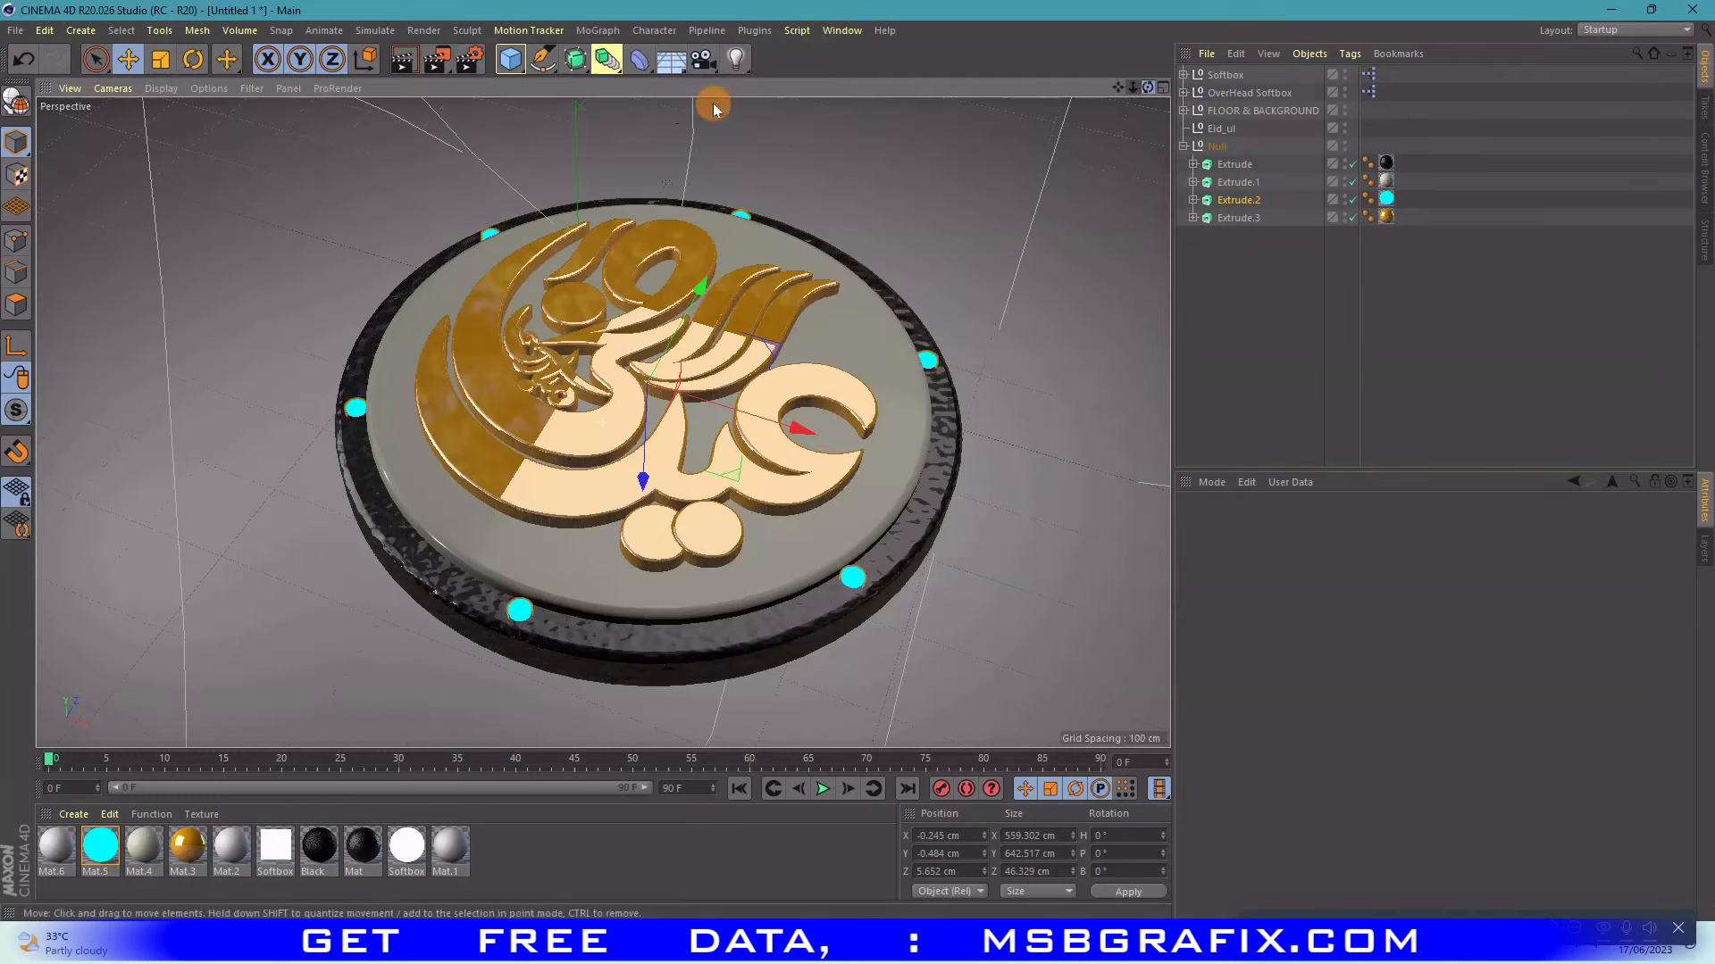
click(447, 61)
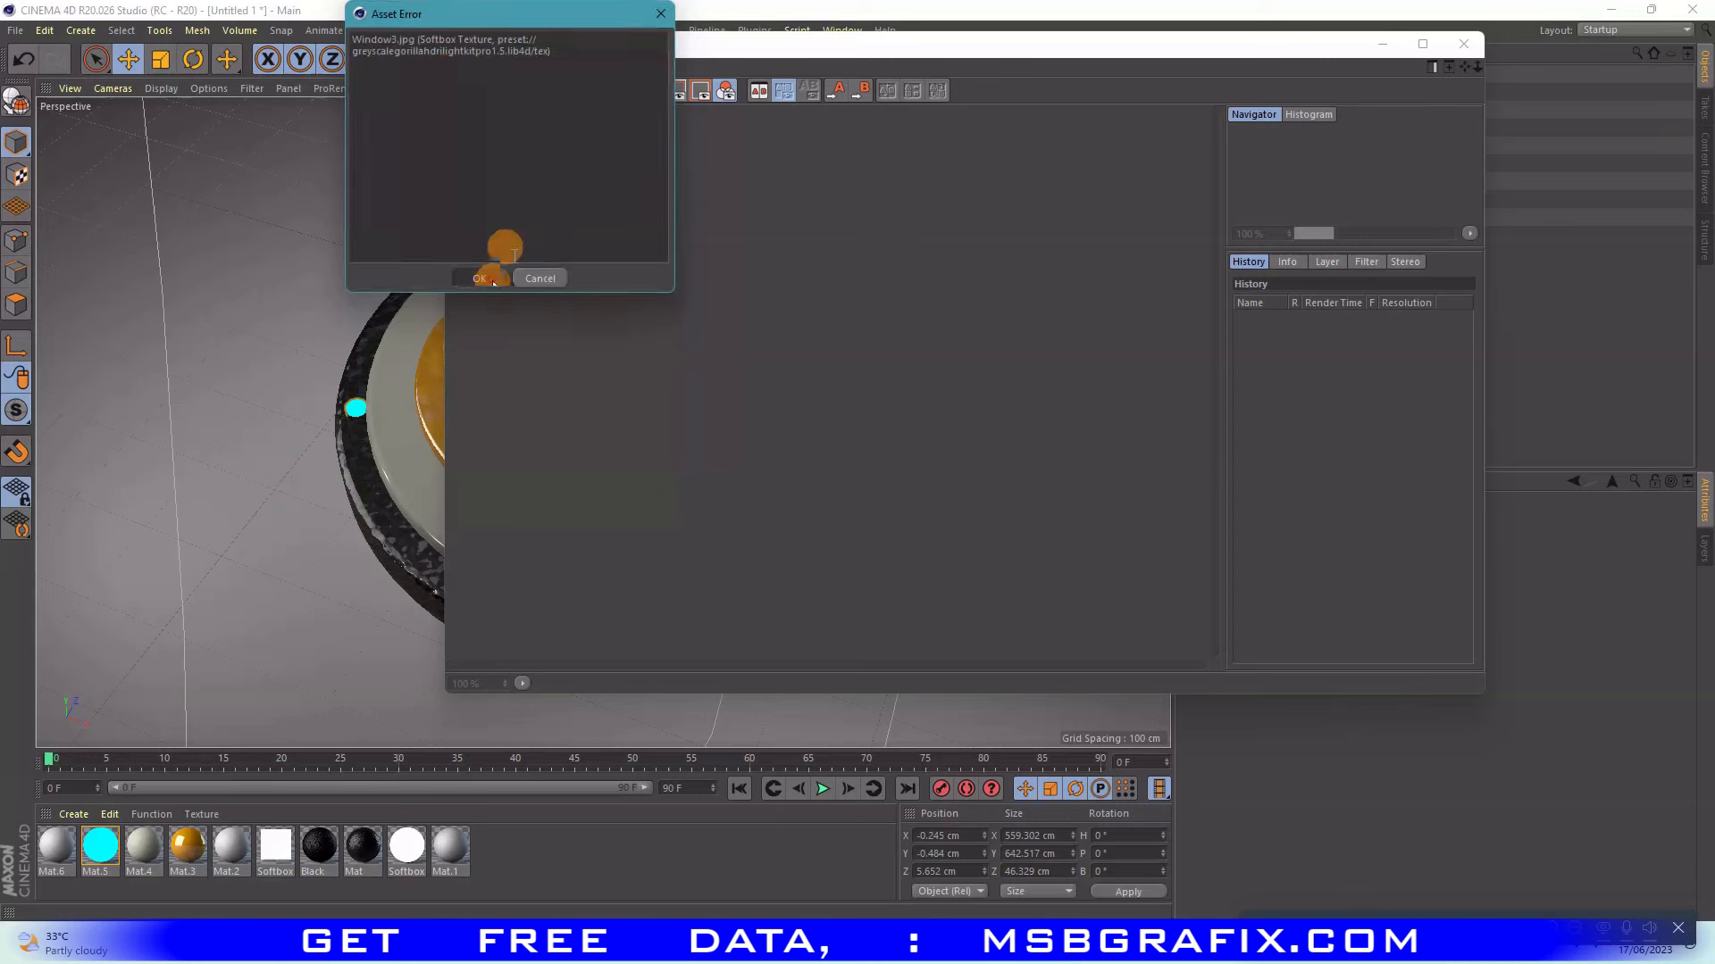
click(480, 279)
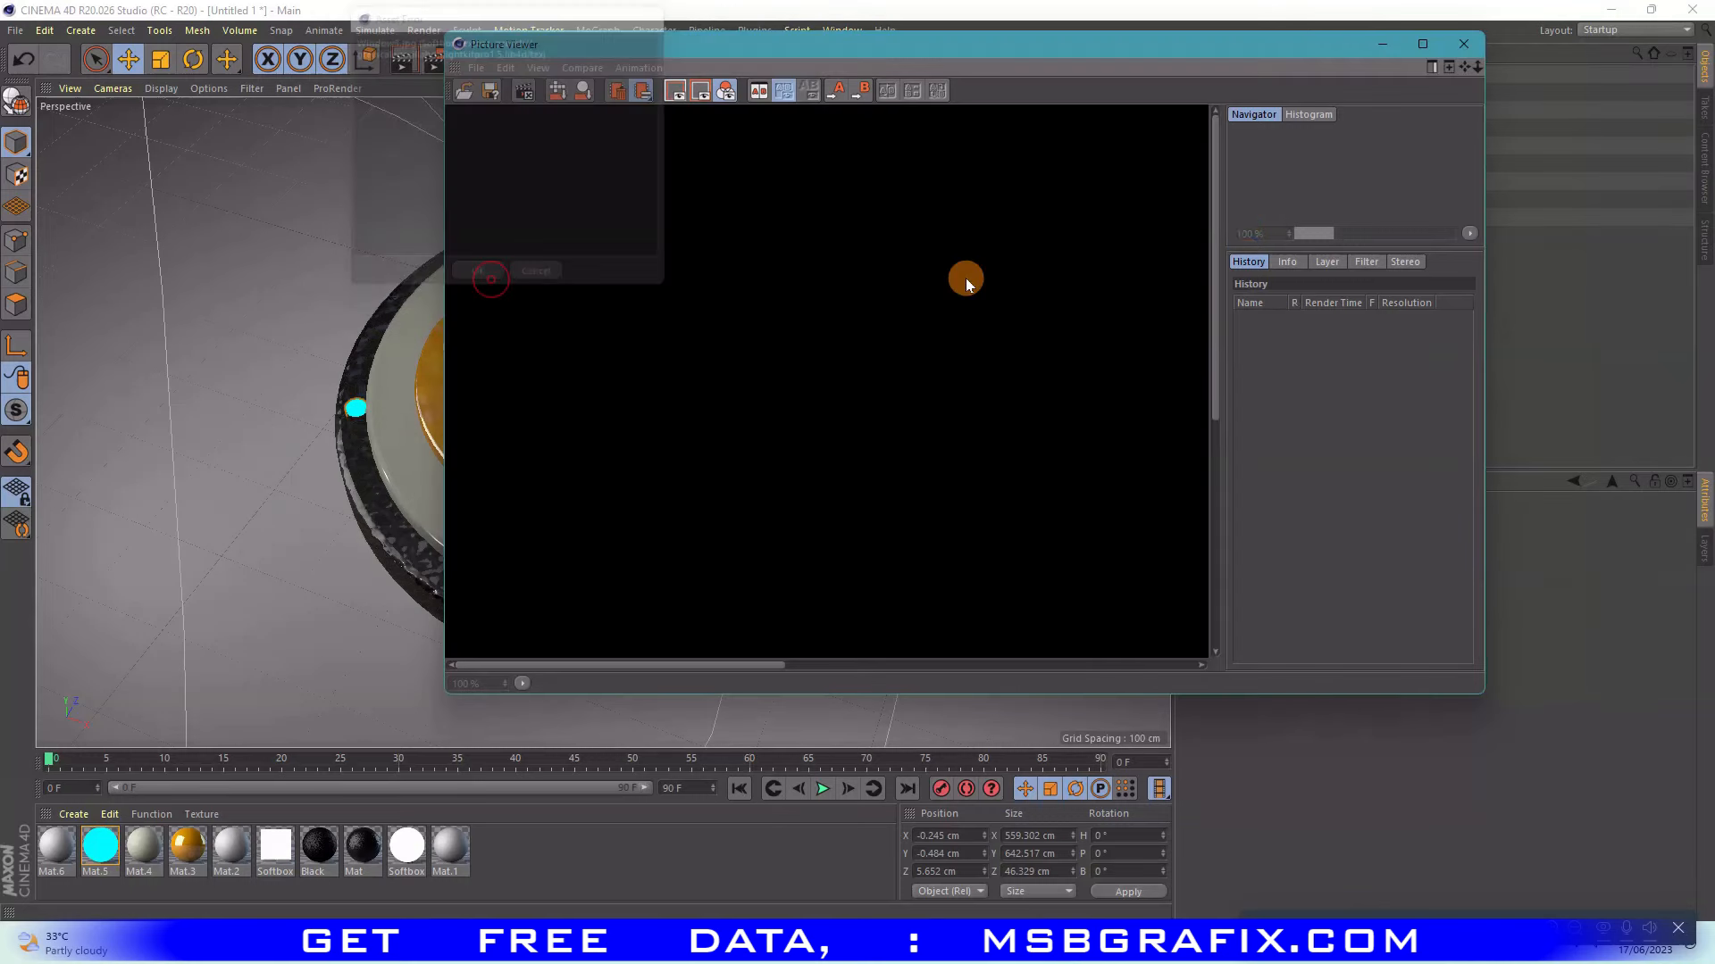
click(1387, 44)
click(154, 814)
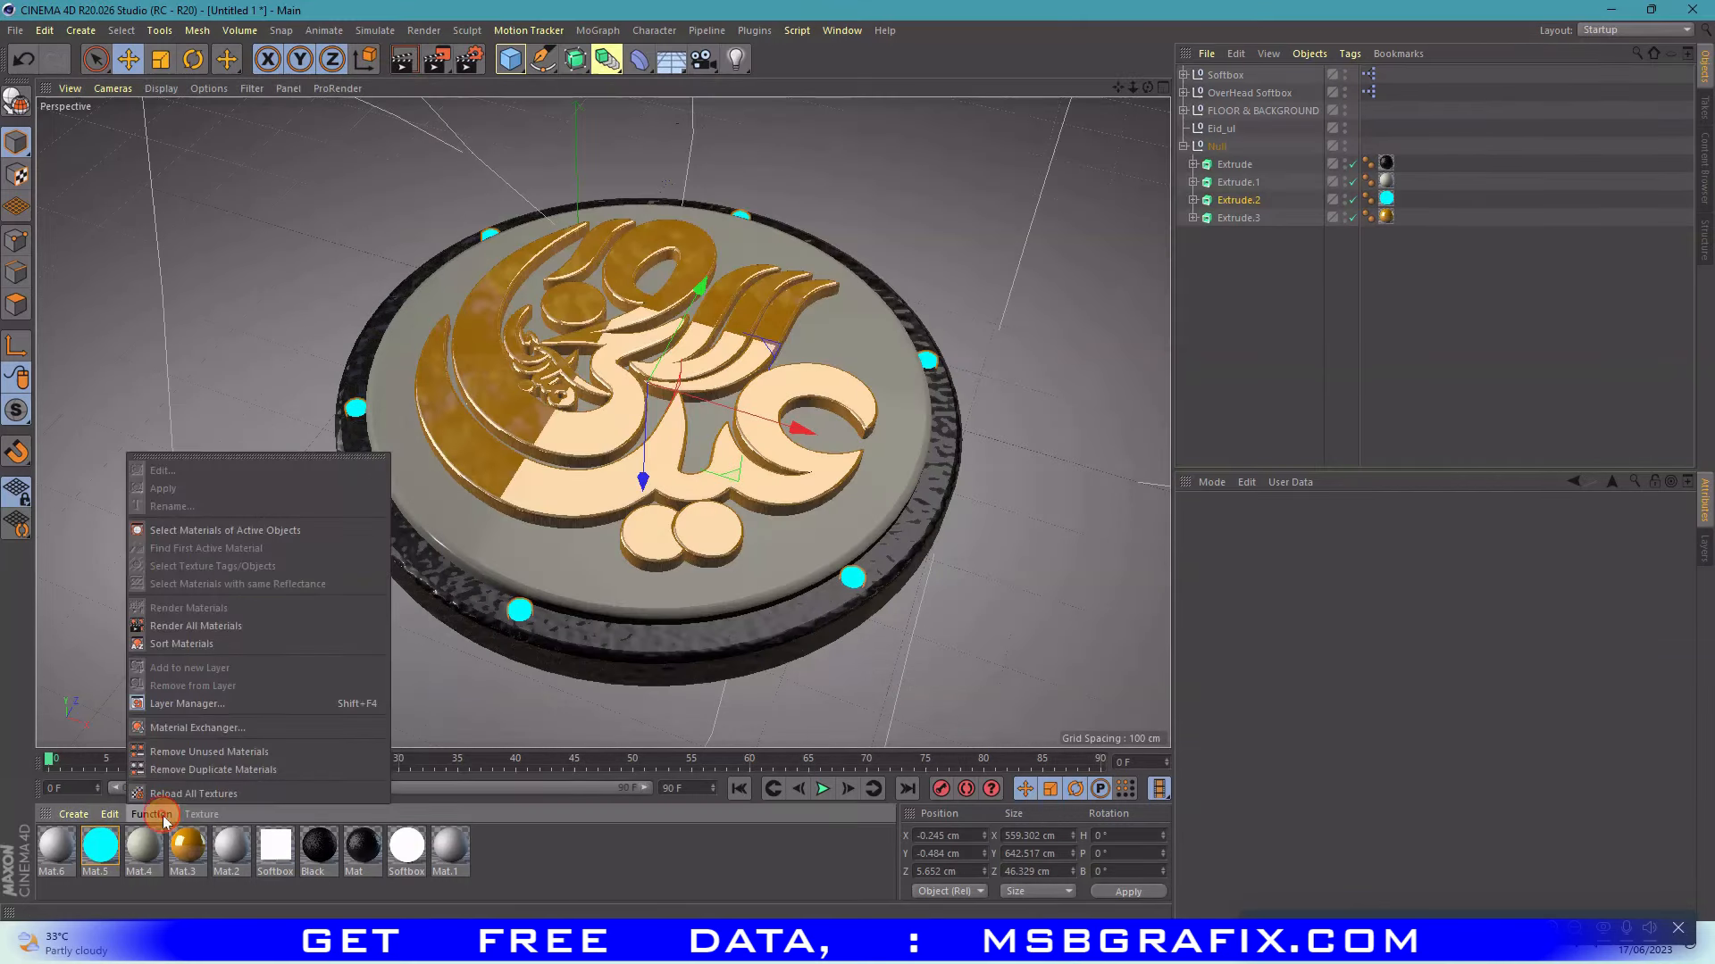
click(194, 794)
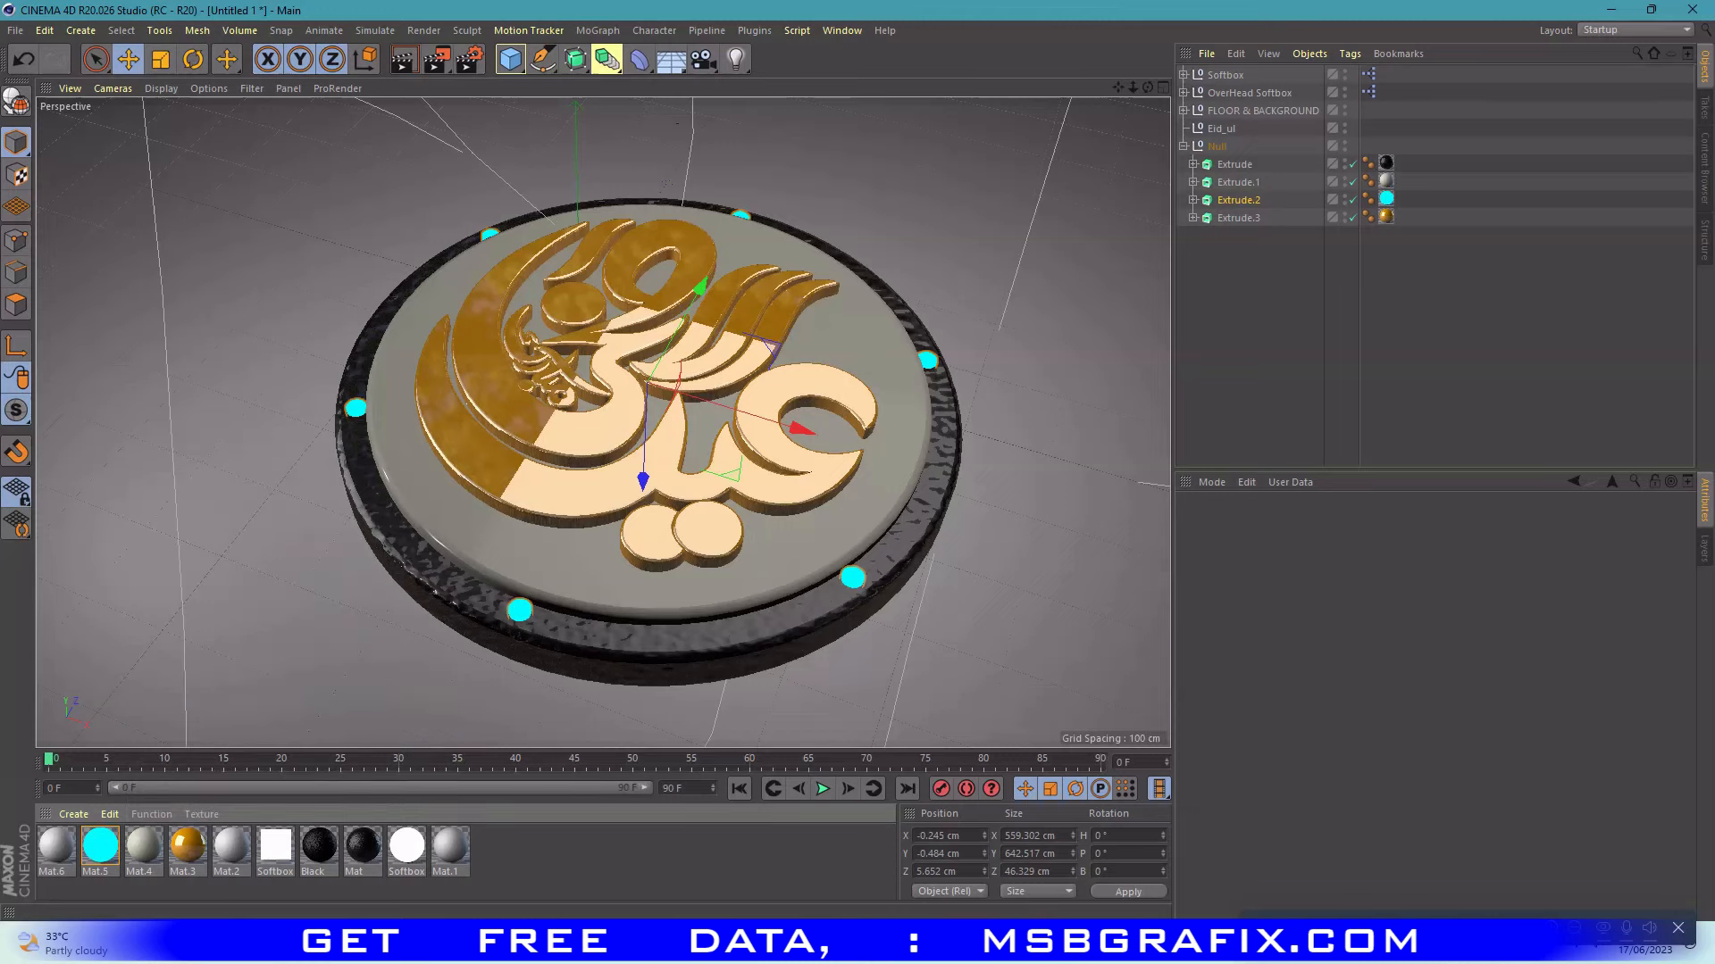
- Reopen the Picture Viewer, zoom the render out to 60%, and enlarge the viewer to examine the render's progress
mouse_move(1070, 959)
click(1155, 846)
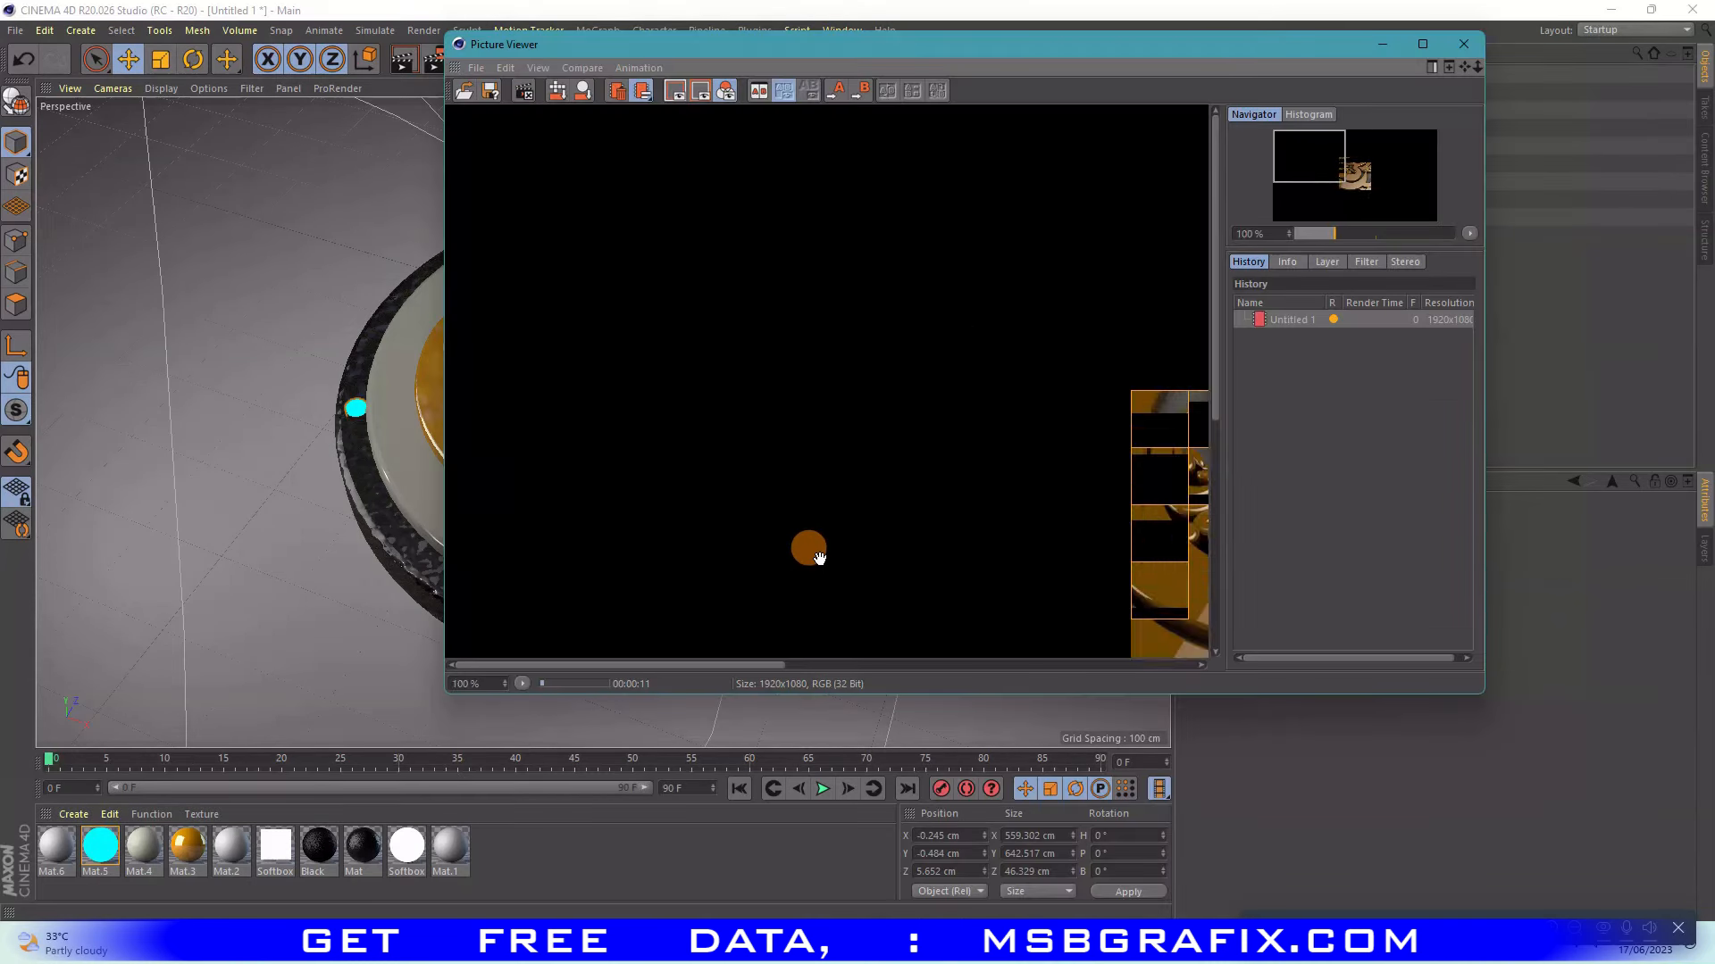
scroll(1118, 486, up, 1)
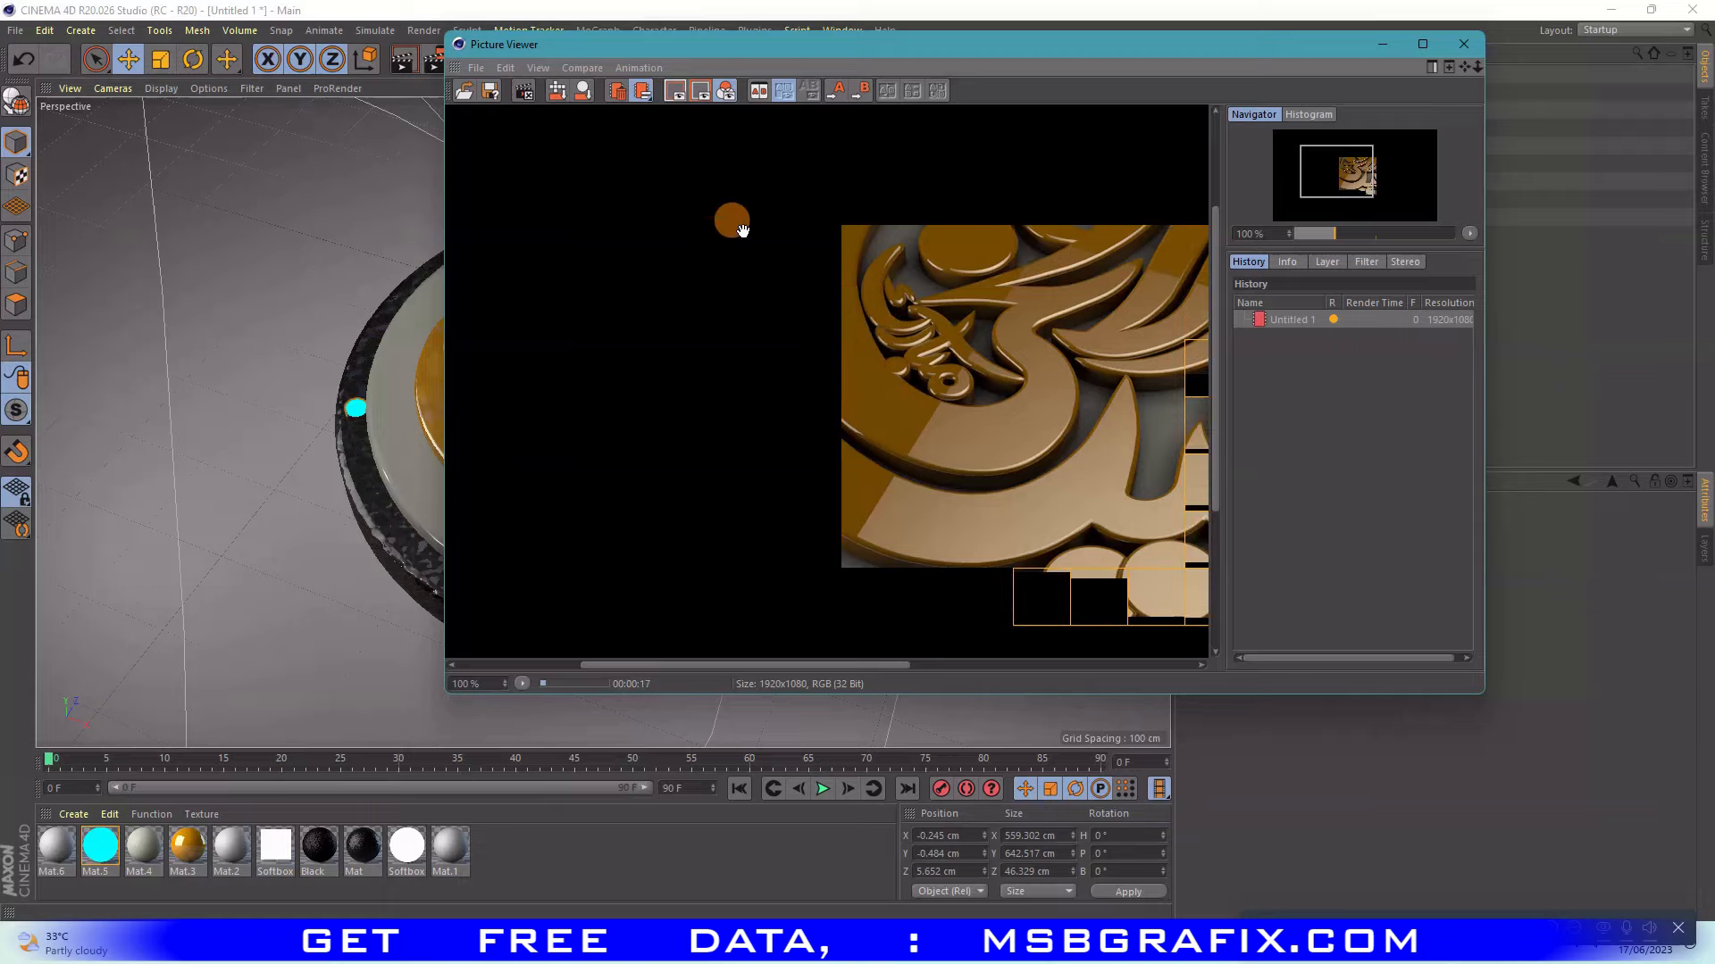
scroll(673, 244, down, 2)
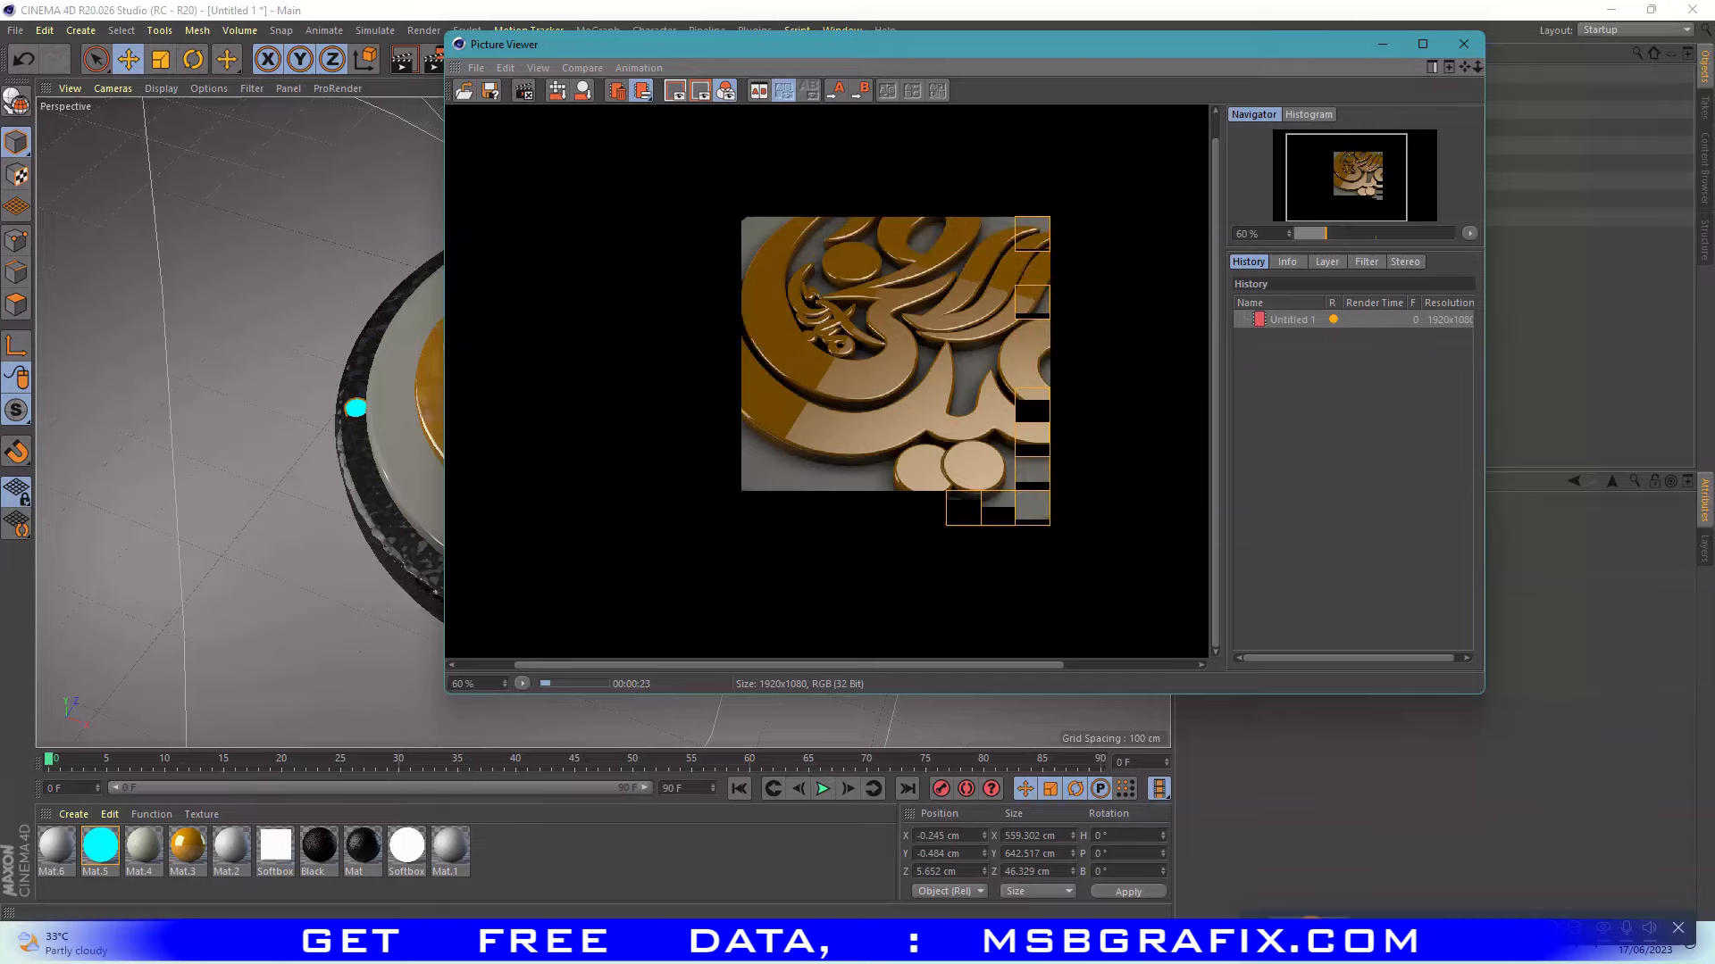
scroll(784, 575, down, 2)
scroll(784, 575, up, 2)
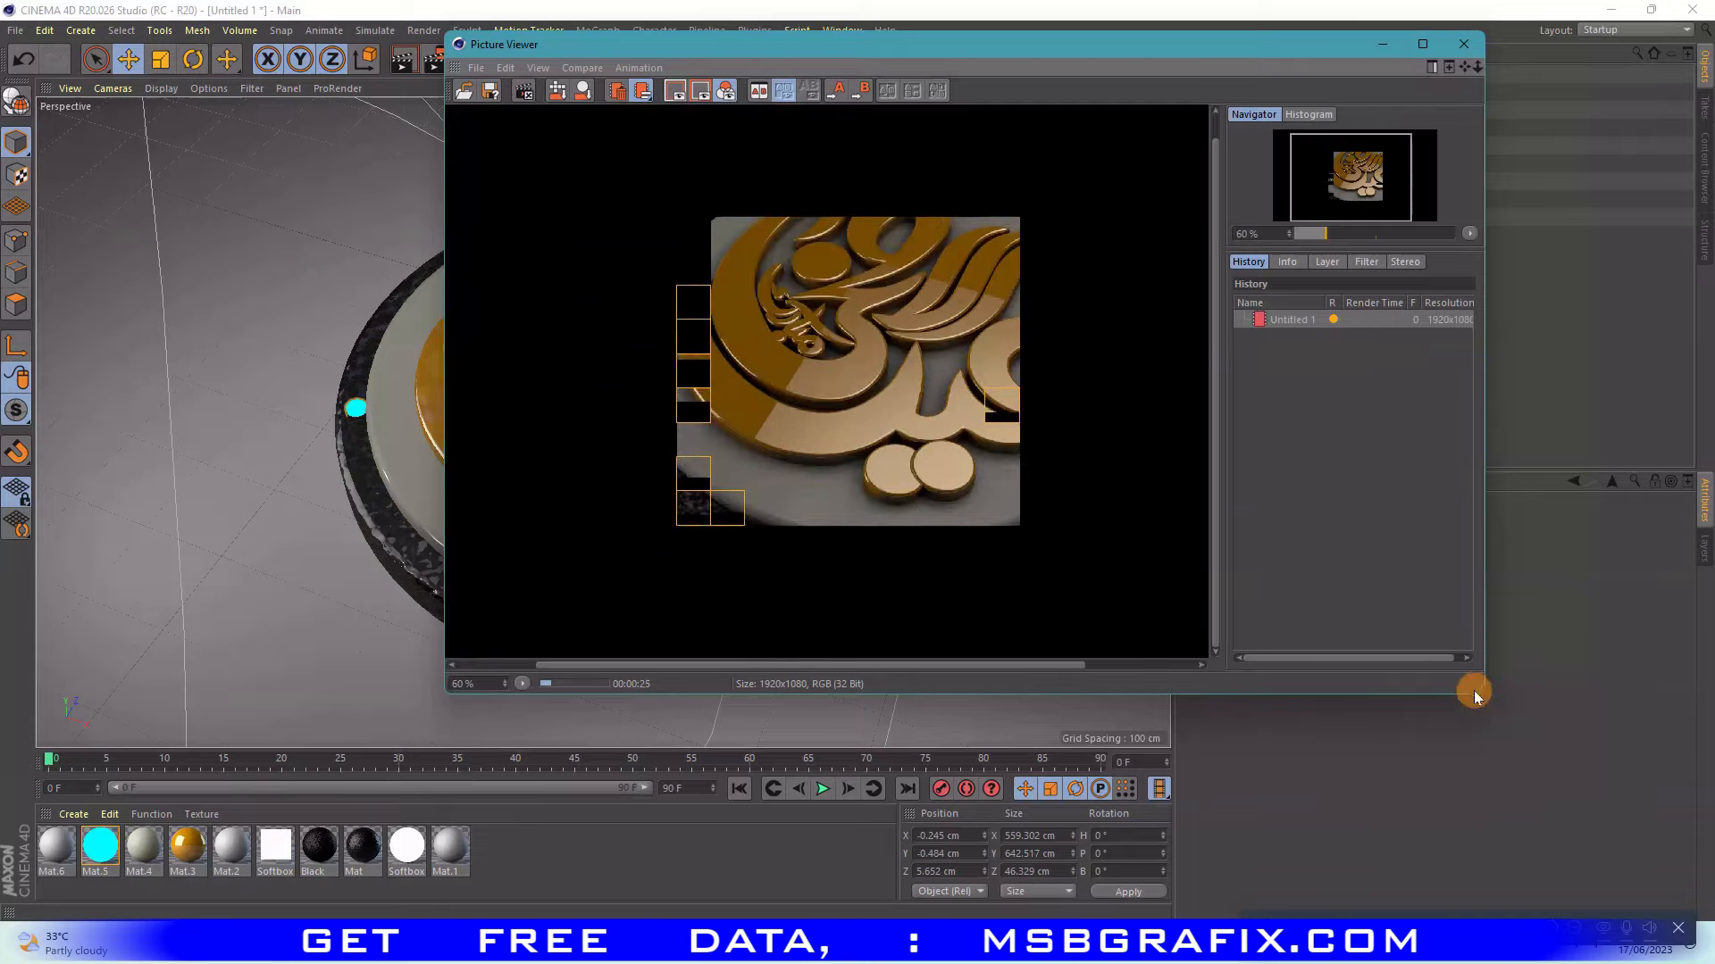
drag(1475, 693, 1652, 851)
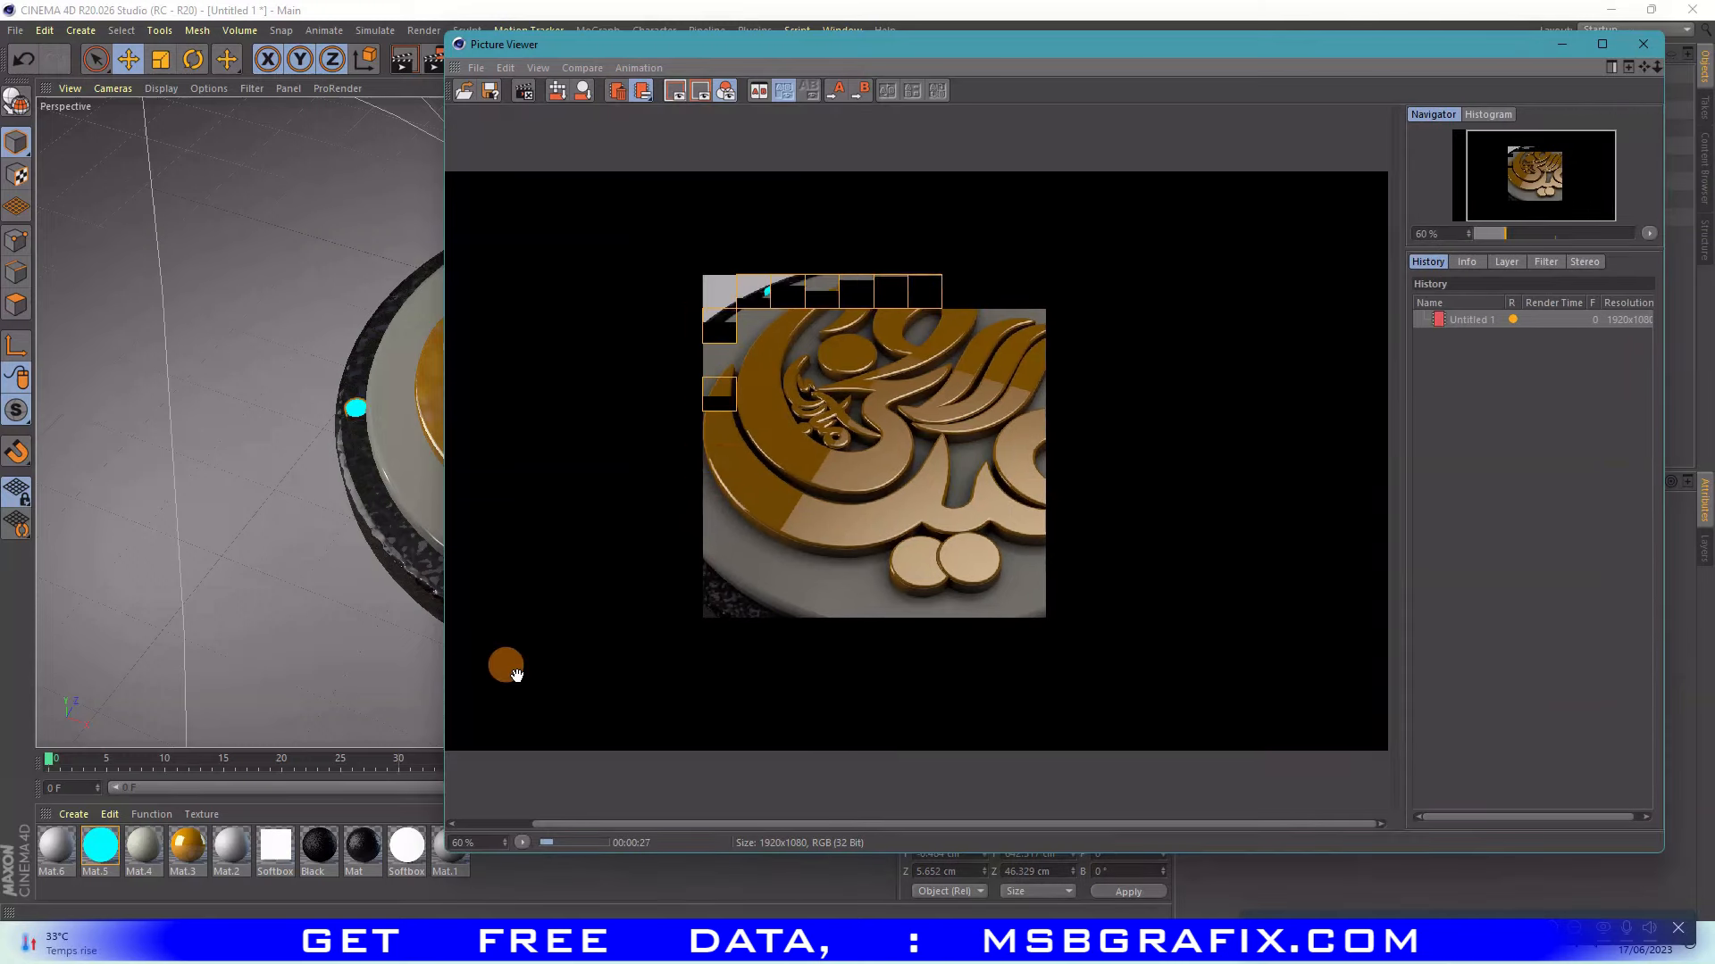
drag(448, 681, 338, 686)
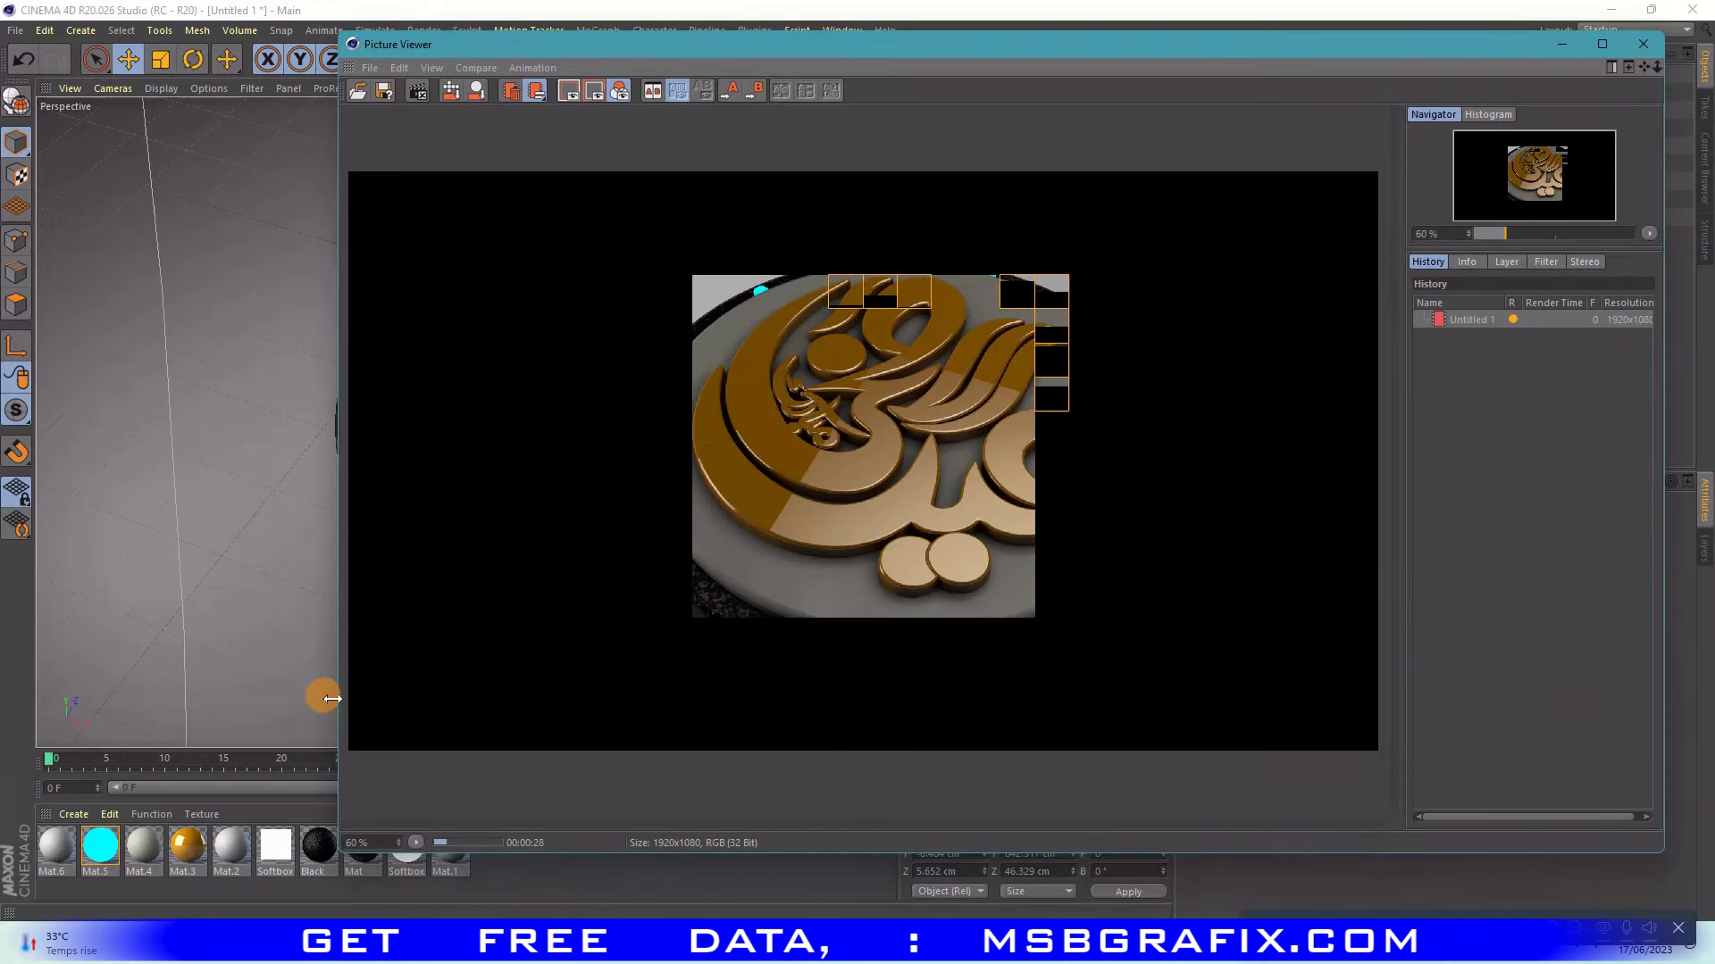
- Lower the null holding the four extruded layers to about Y 61 cm so the round design sits nearer the floor
click(1415, 352)
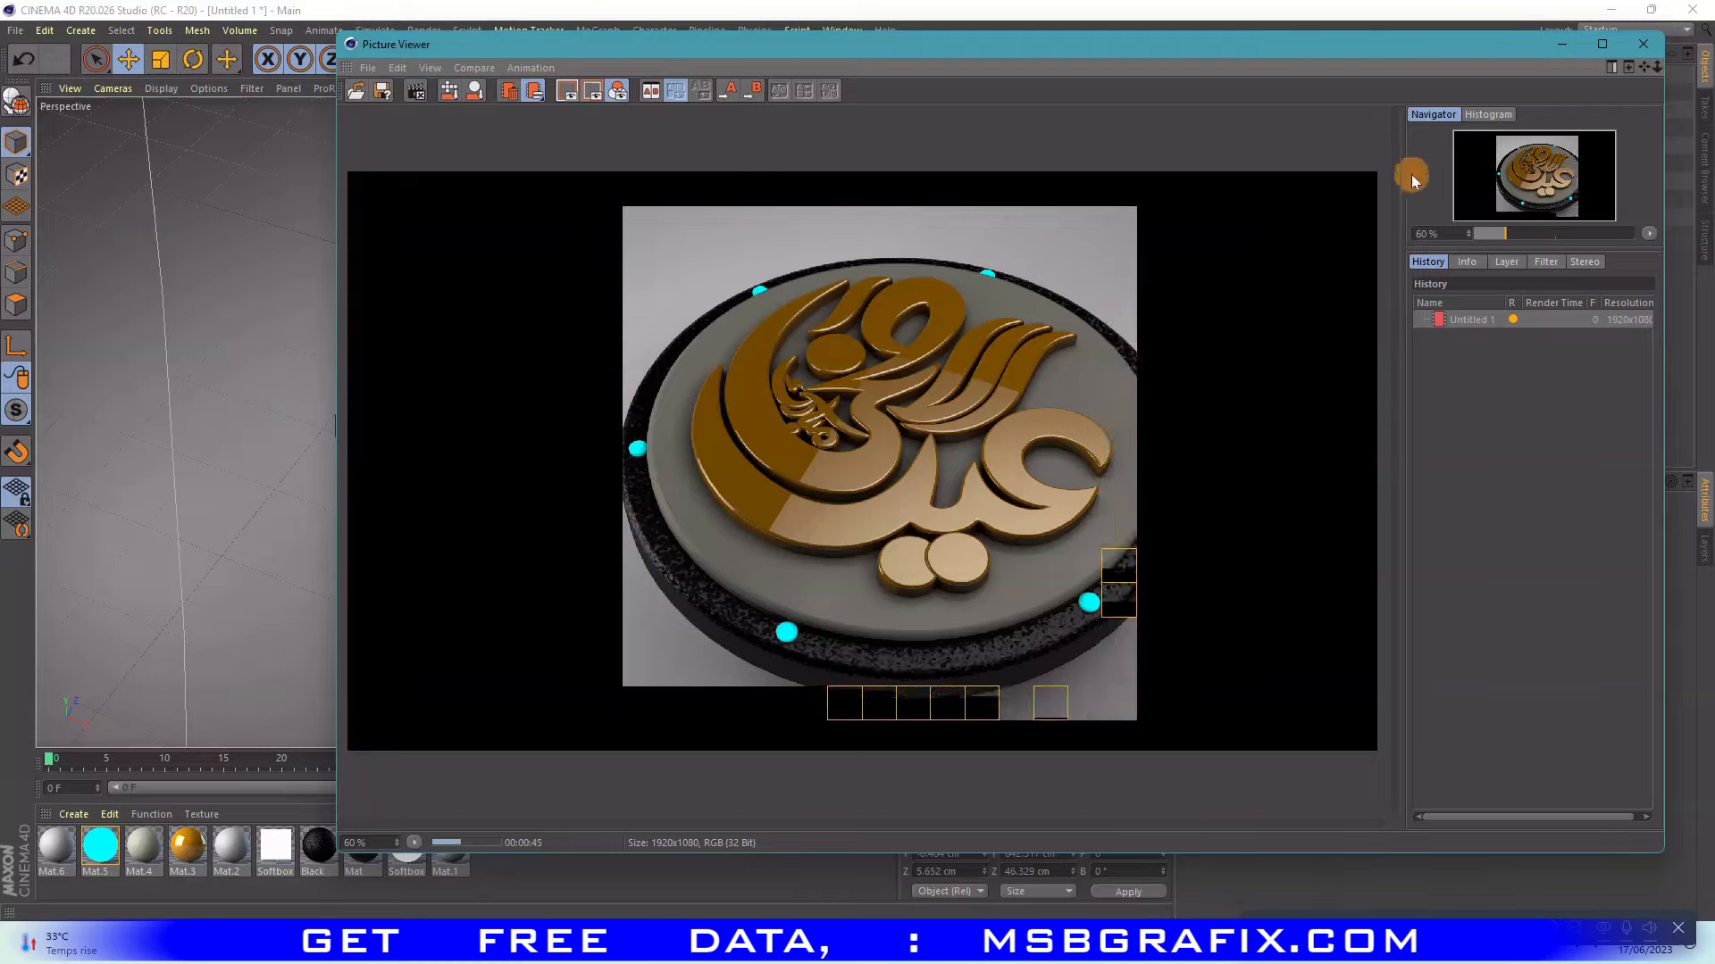
click(1558, 43)
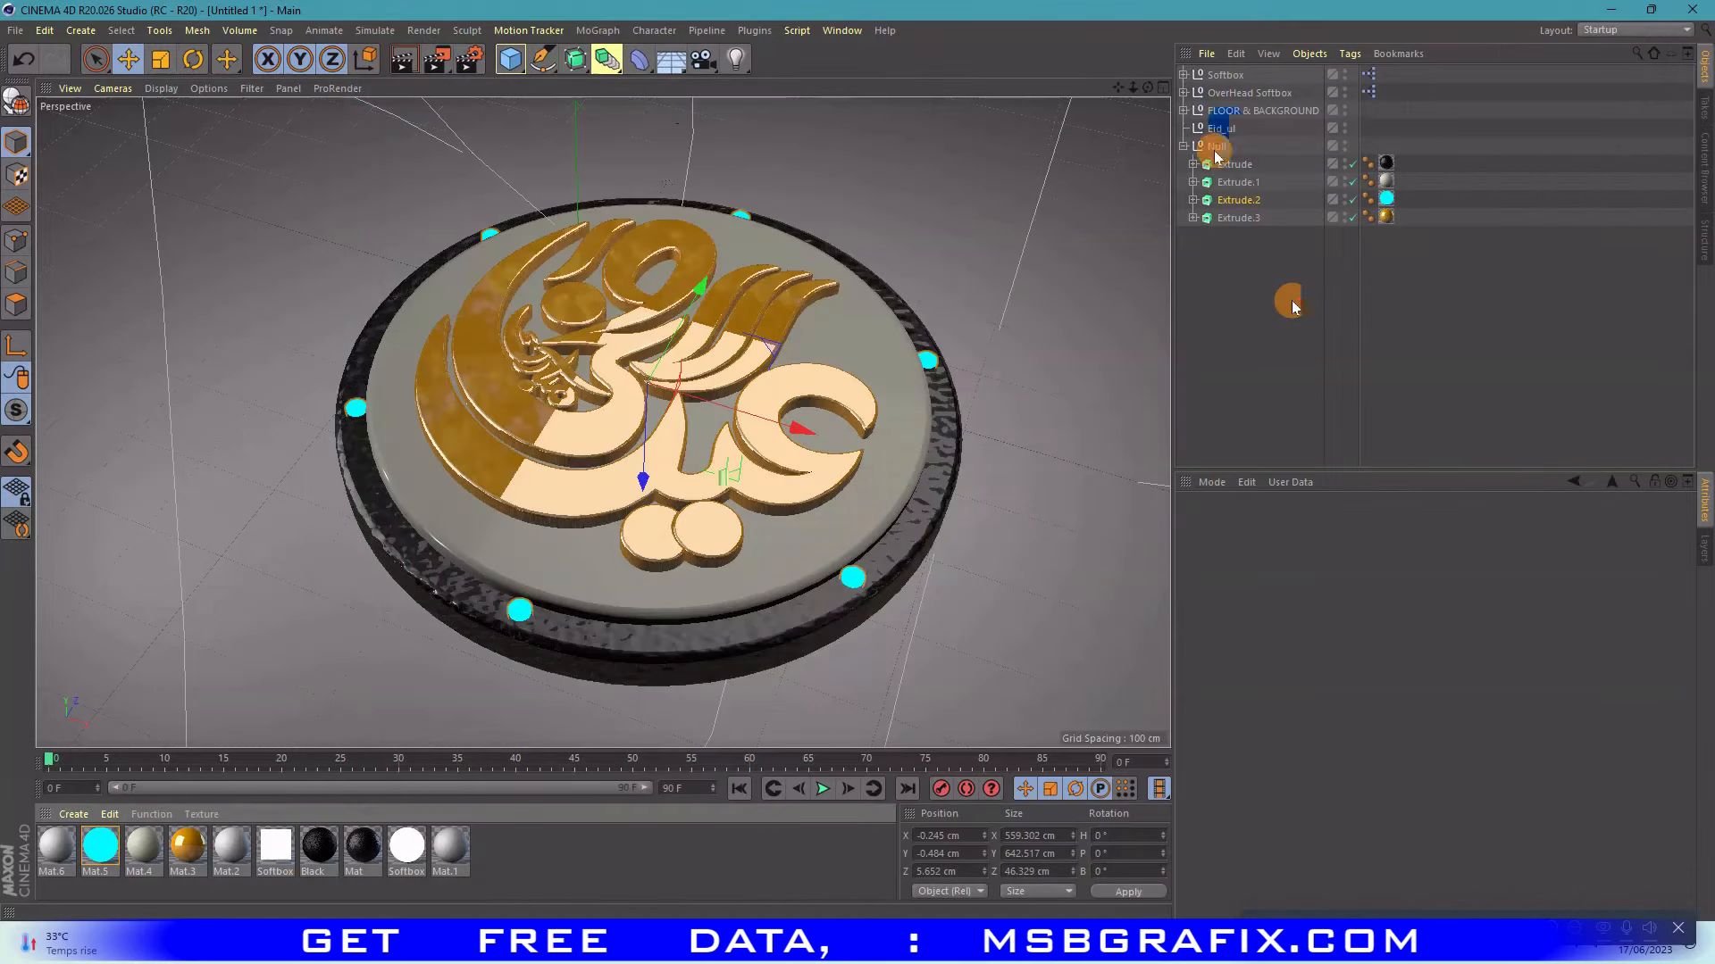
click(1213, 147)
middle_click(1014, 234)
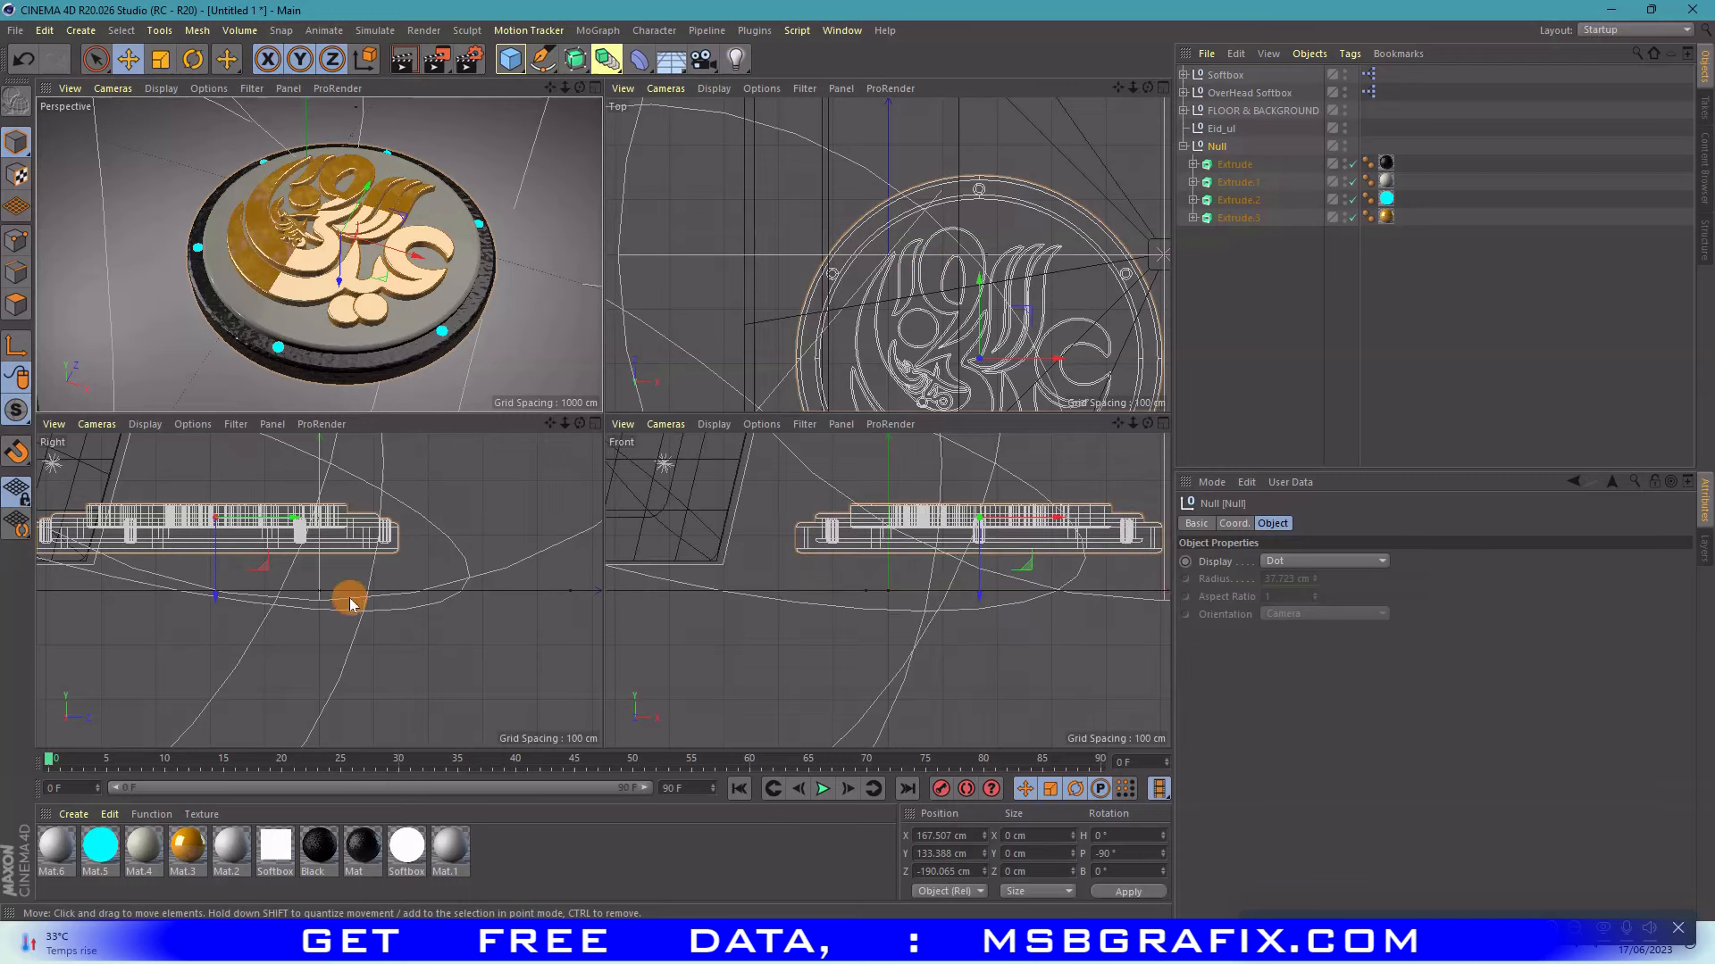
drag(204, 609, 221, 643)
middle_click(506, 341)
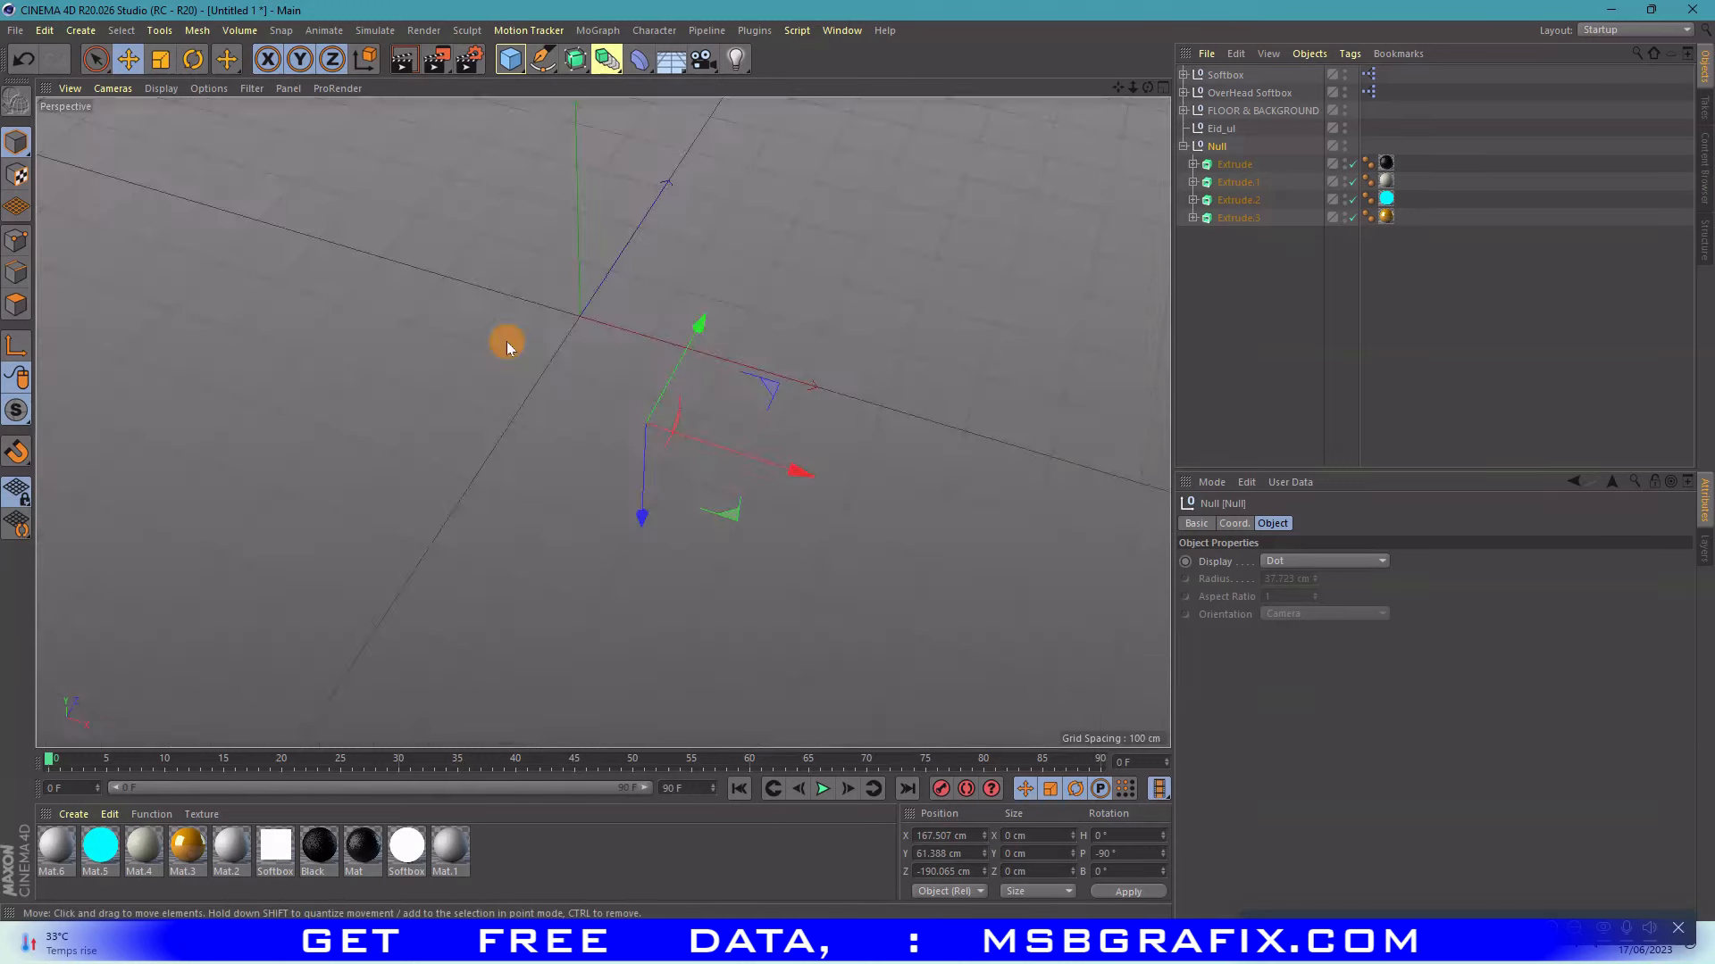
scroll(719, 371, down, 2)
scroll(700, 630, up, 3)
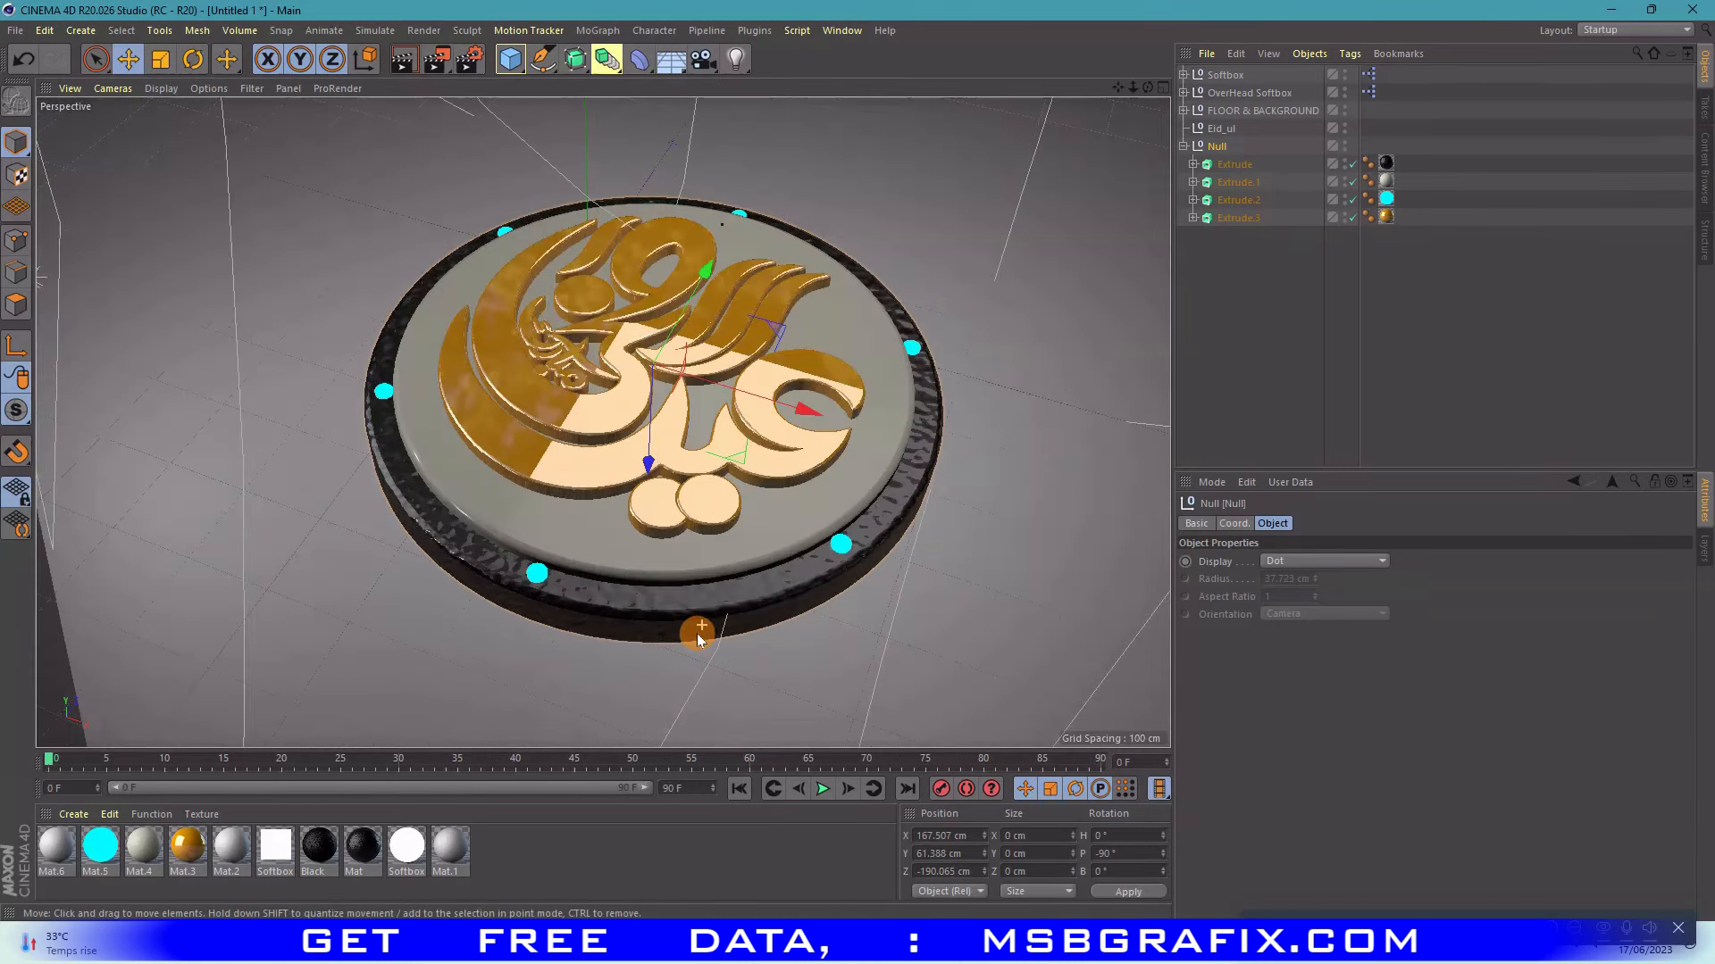
scroll(700, 631, up, 1)
mouse_move(1147, 88)
mouse_down()
mouse_move(1192, 127)
mouse_move(1118, 94)
mouse_move(1115, 130)
mouse_move(1118, 70)
mouse_move(1146, 79)
mouse_move(1121, 94)
mouse_up()
scroll(593, 206, up, 1)
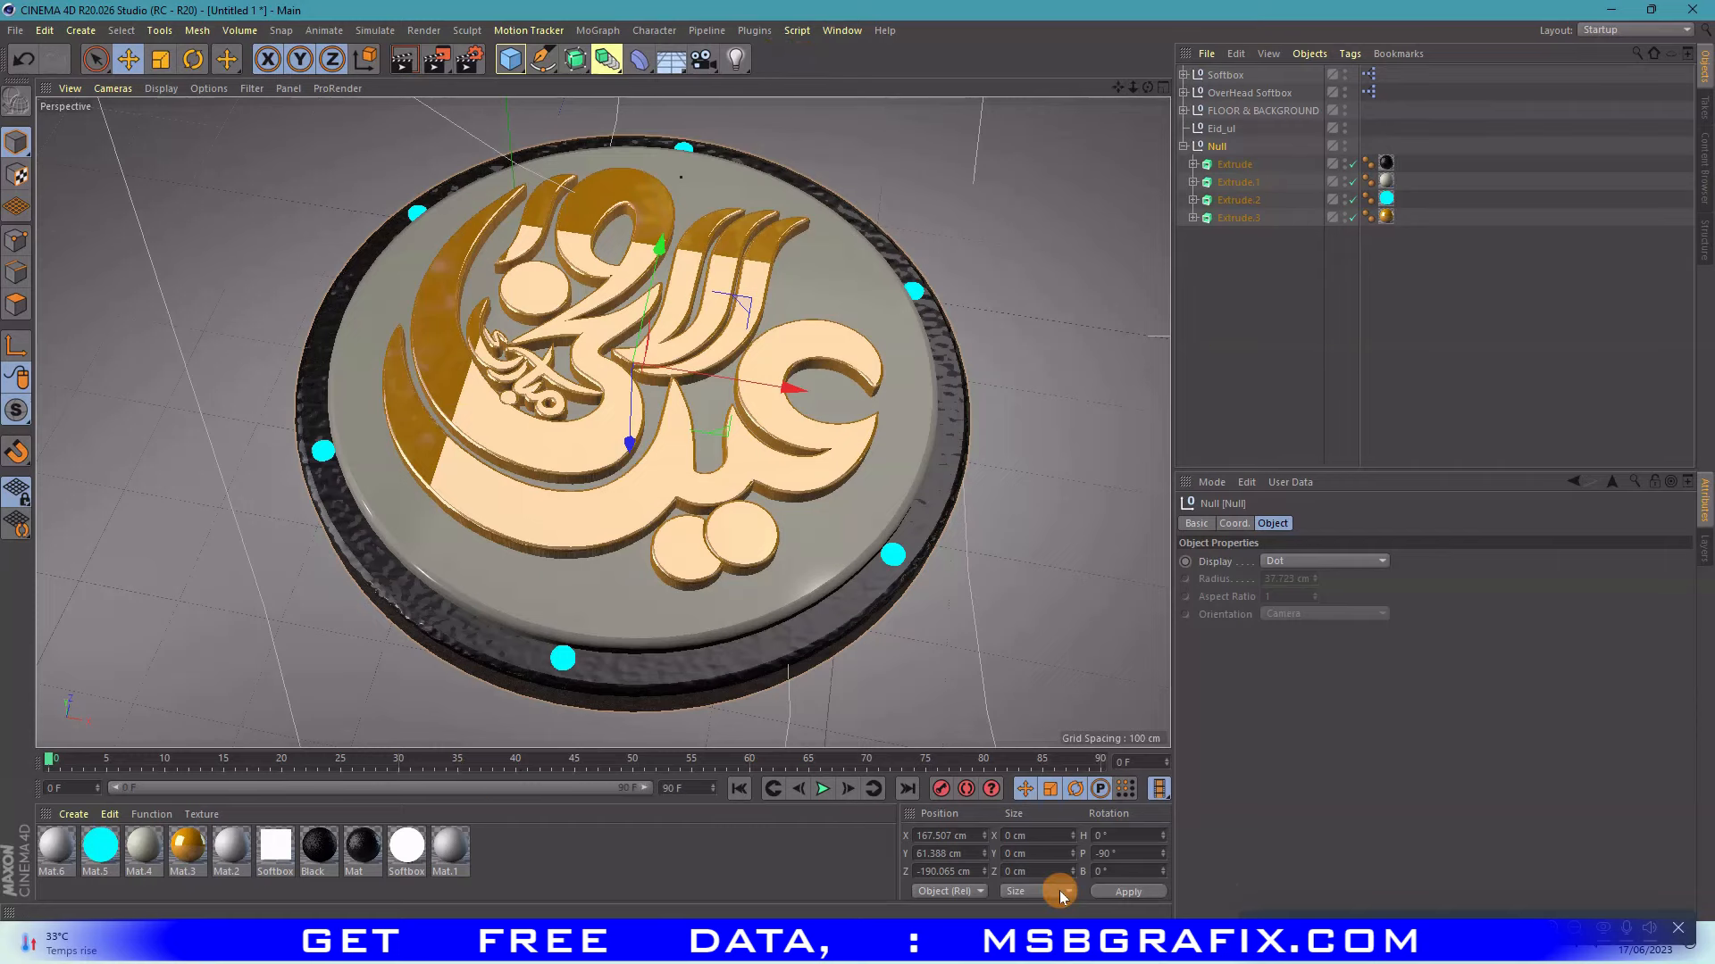
- Load the materials from the share file in the D folder on My Passport (H:) into the scene
click(66, 814)
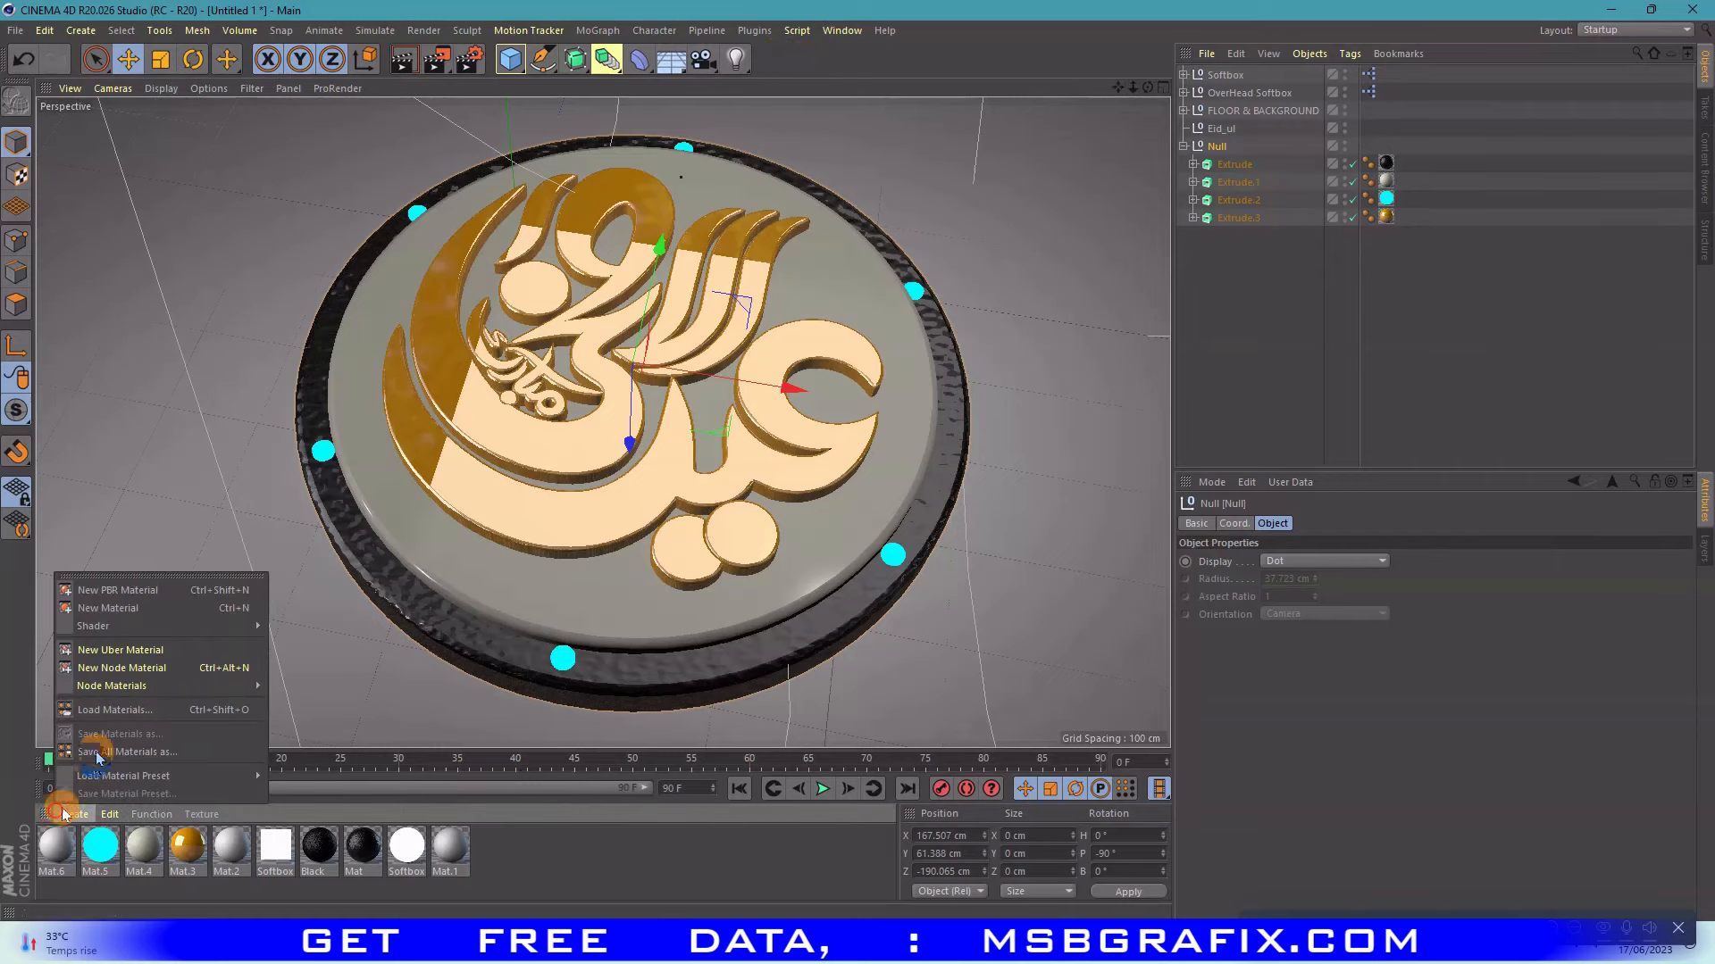
click(105, 710)
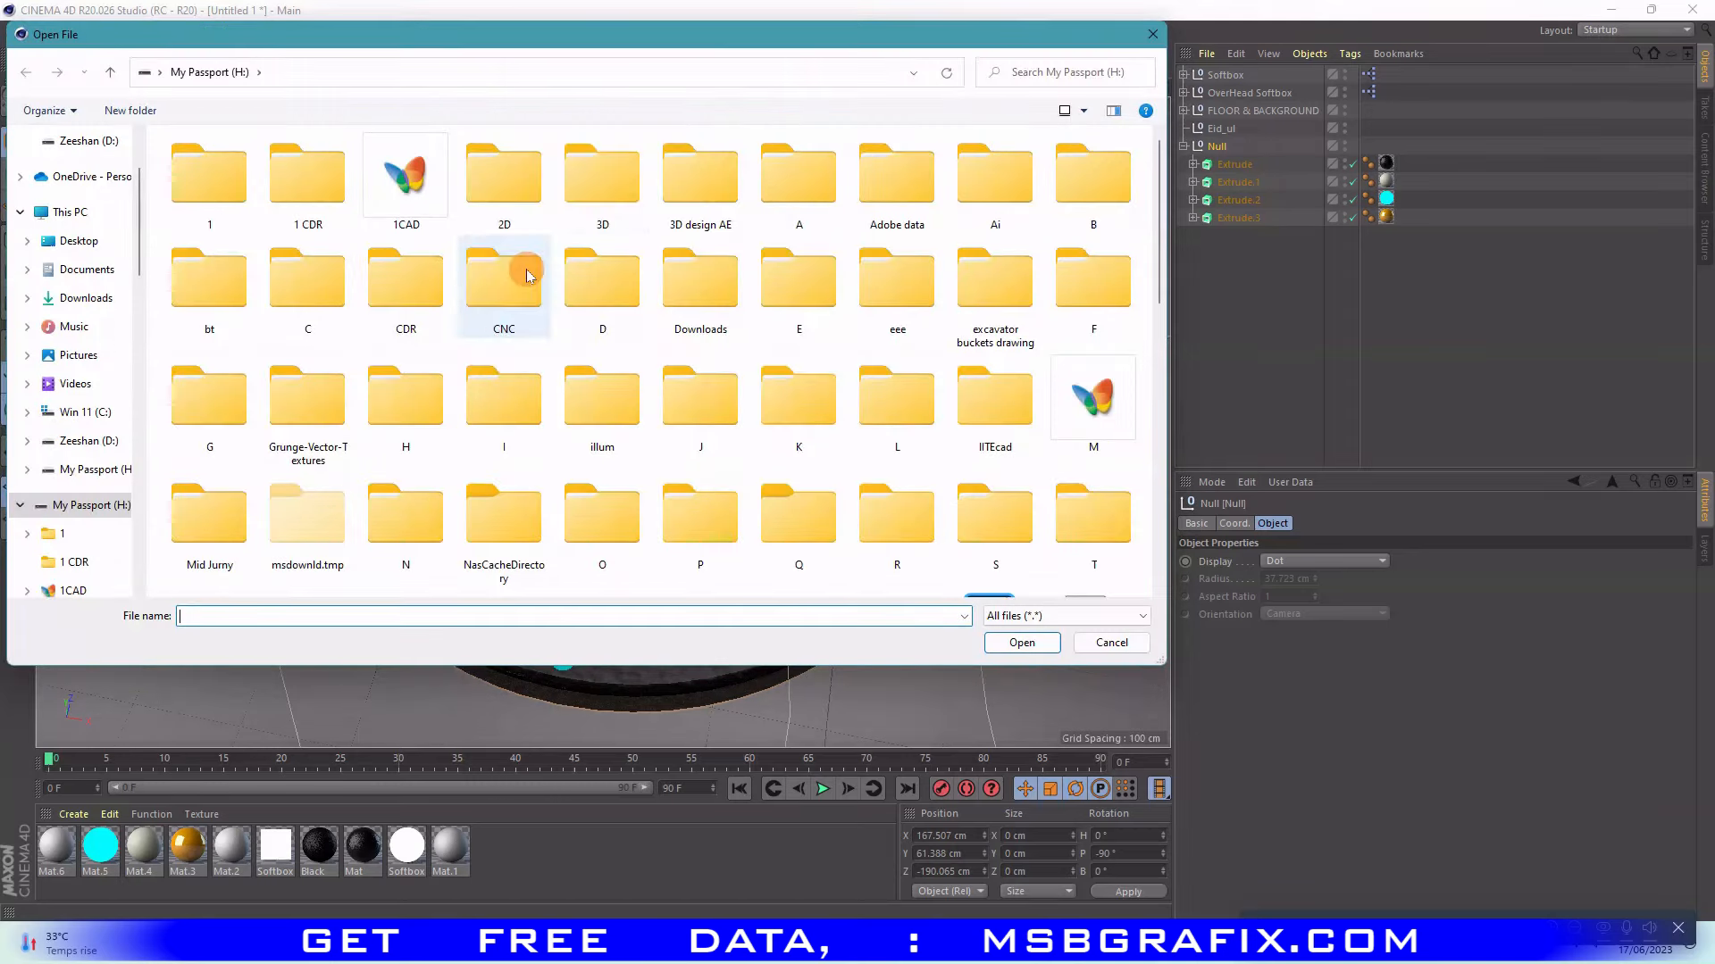
double_click(597, 293)
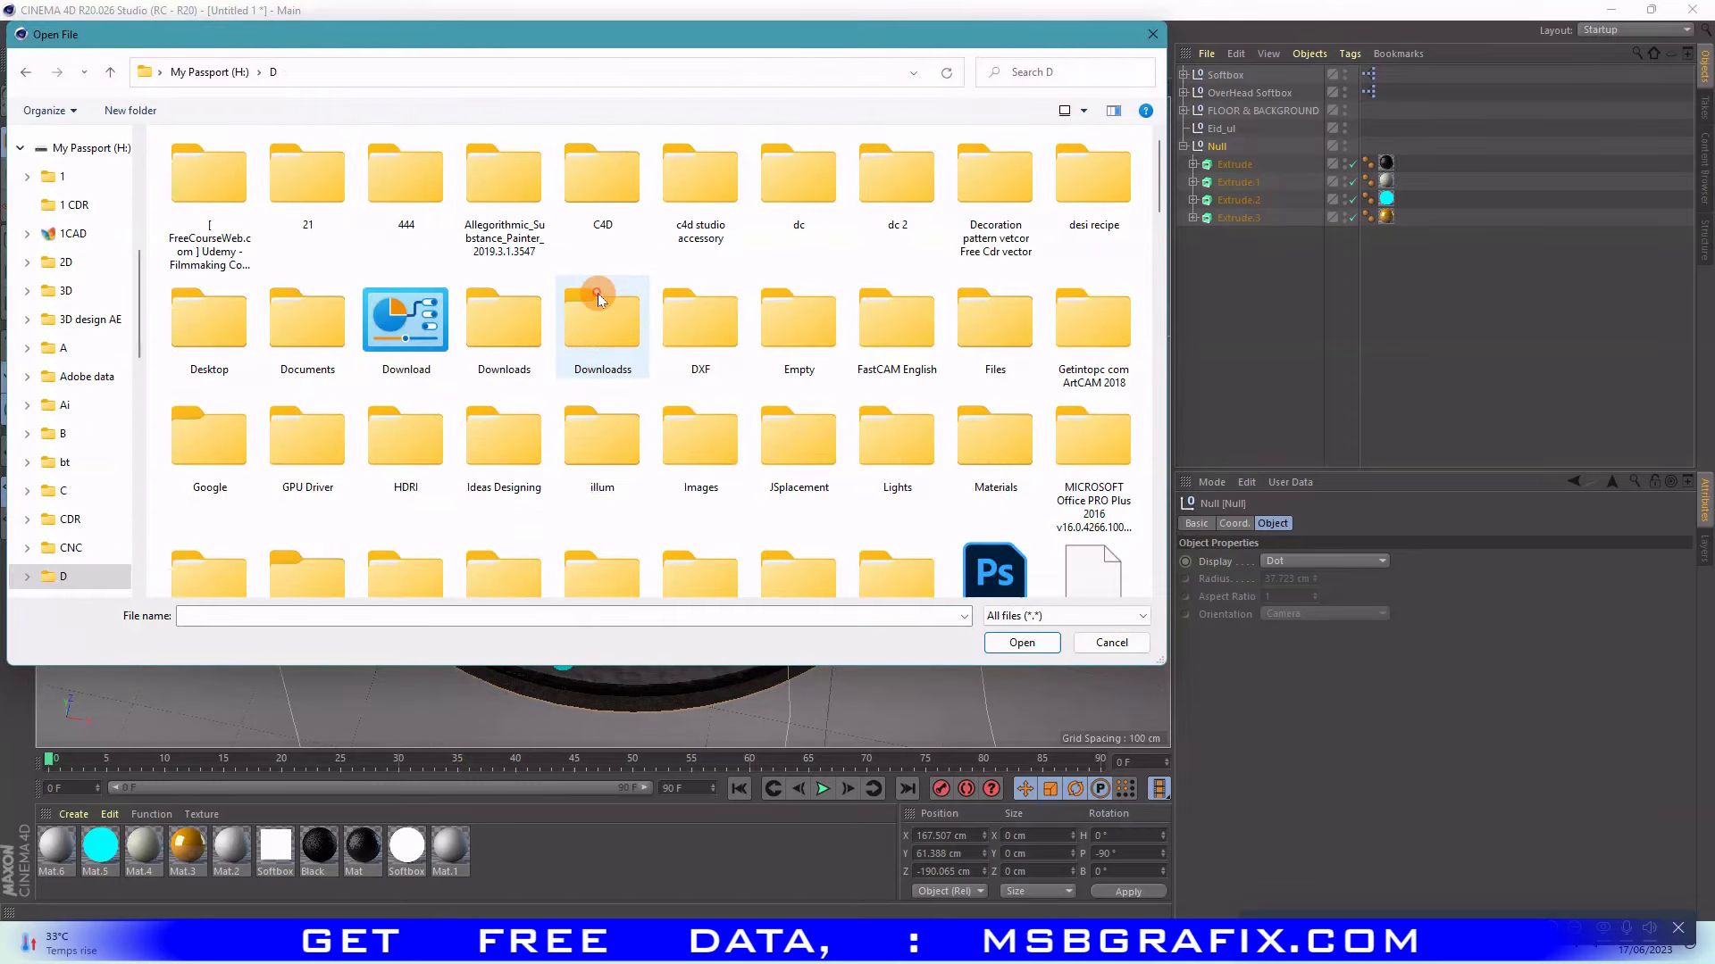
scroll(598, 292, down, 8)
scroll(597, 292, up, 6)
scroll(597, 292, down, 5)
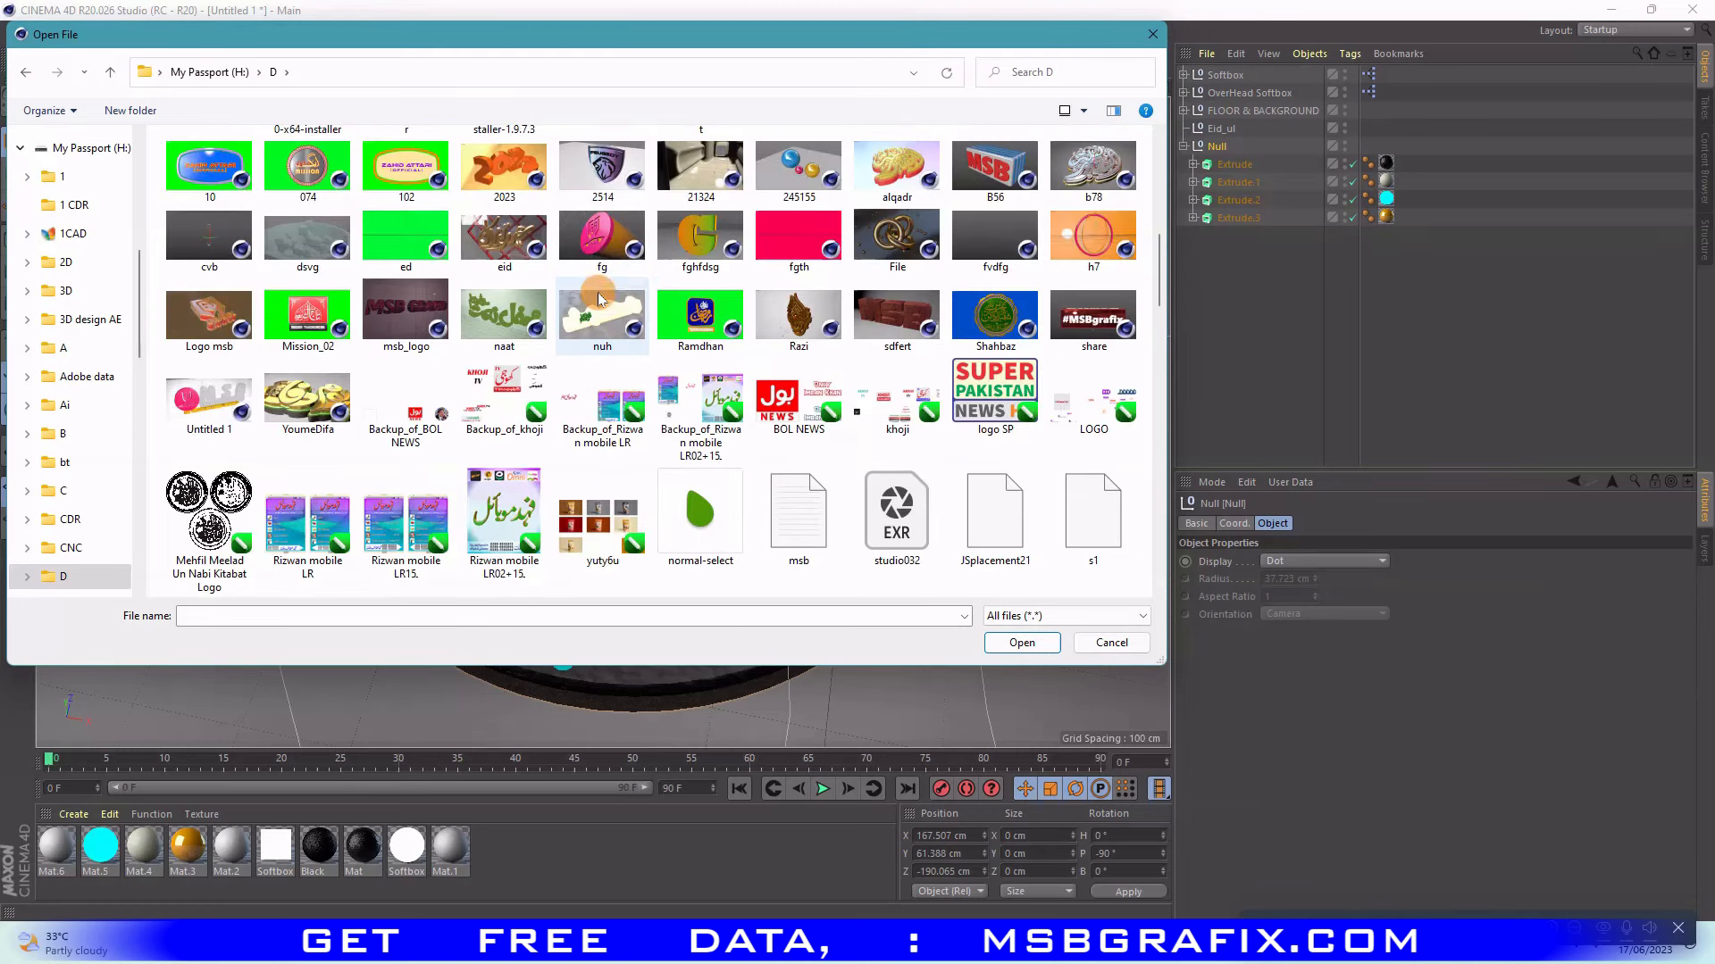
click(502, 238)
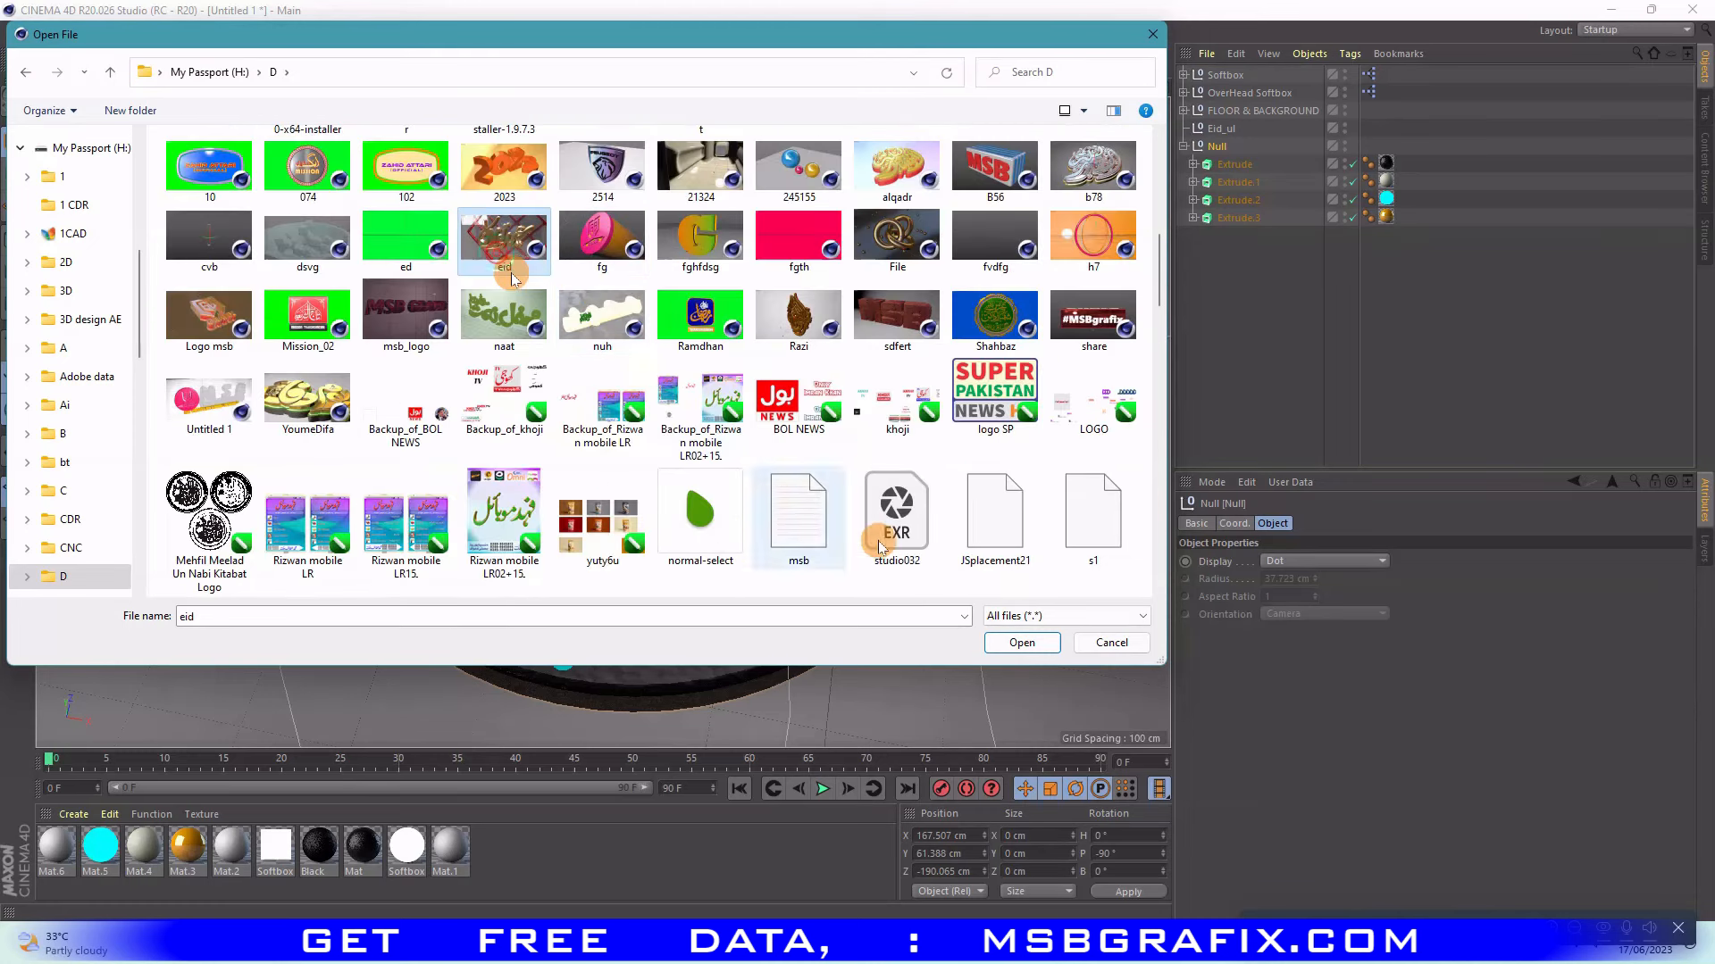
click(1088, 174)
click(896, 171)
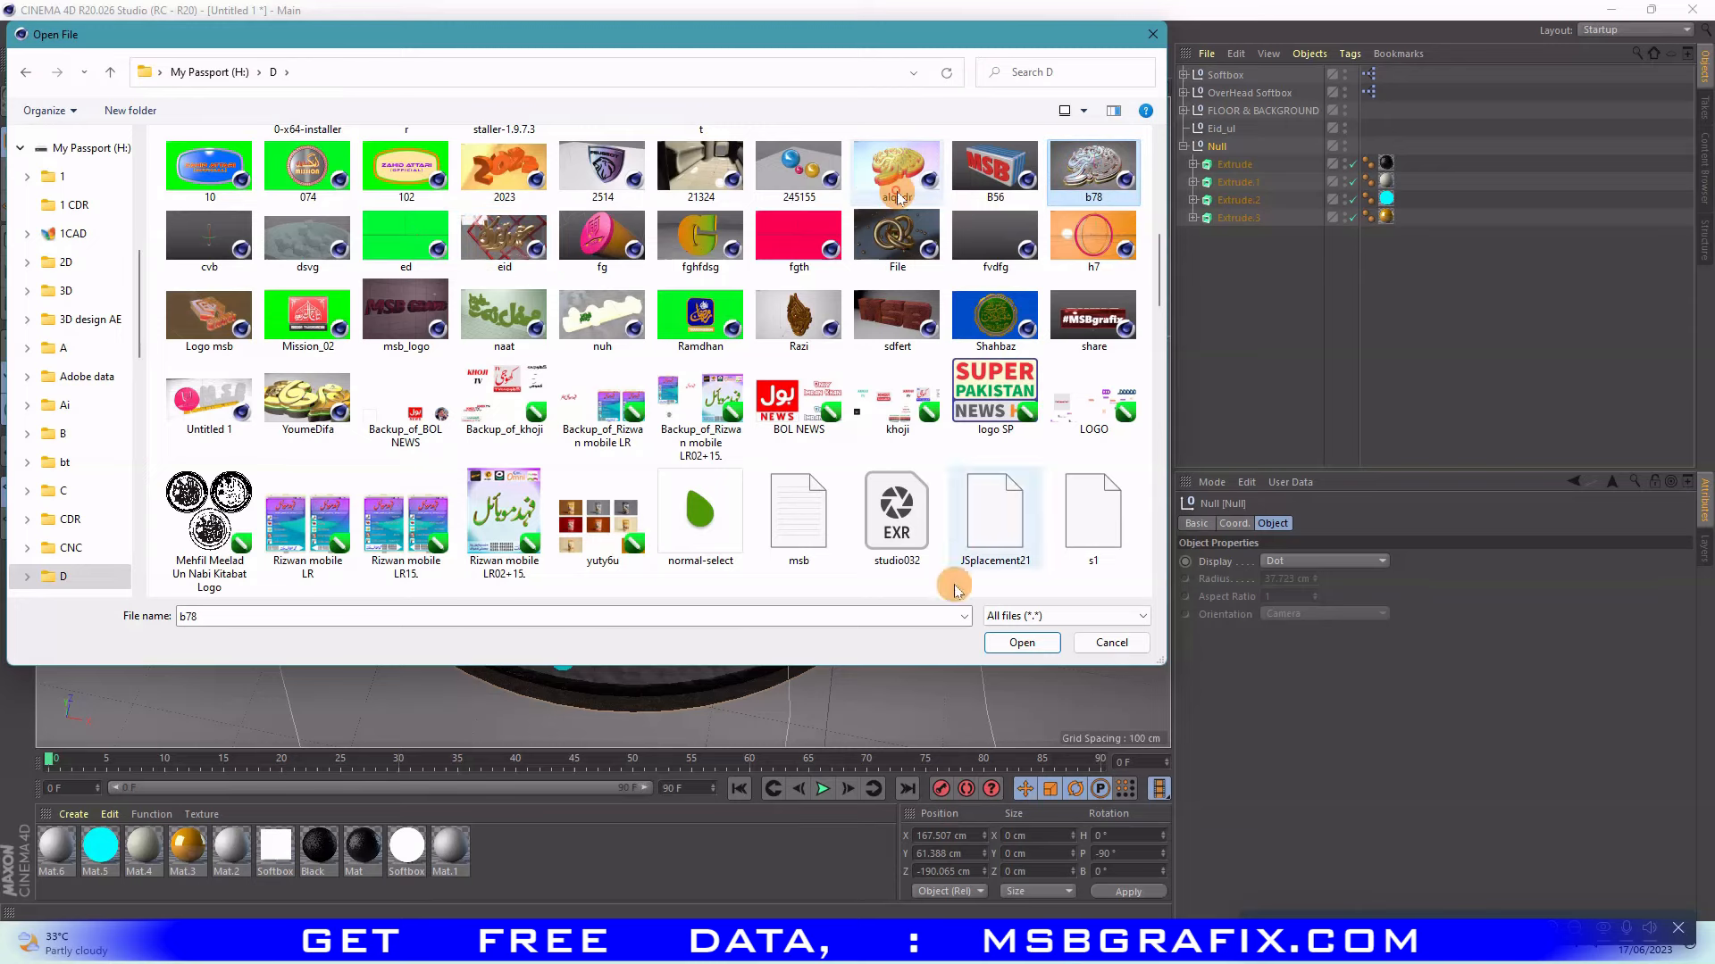
click(1091, 317)
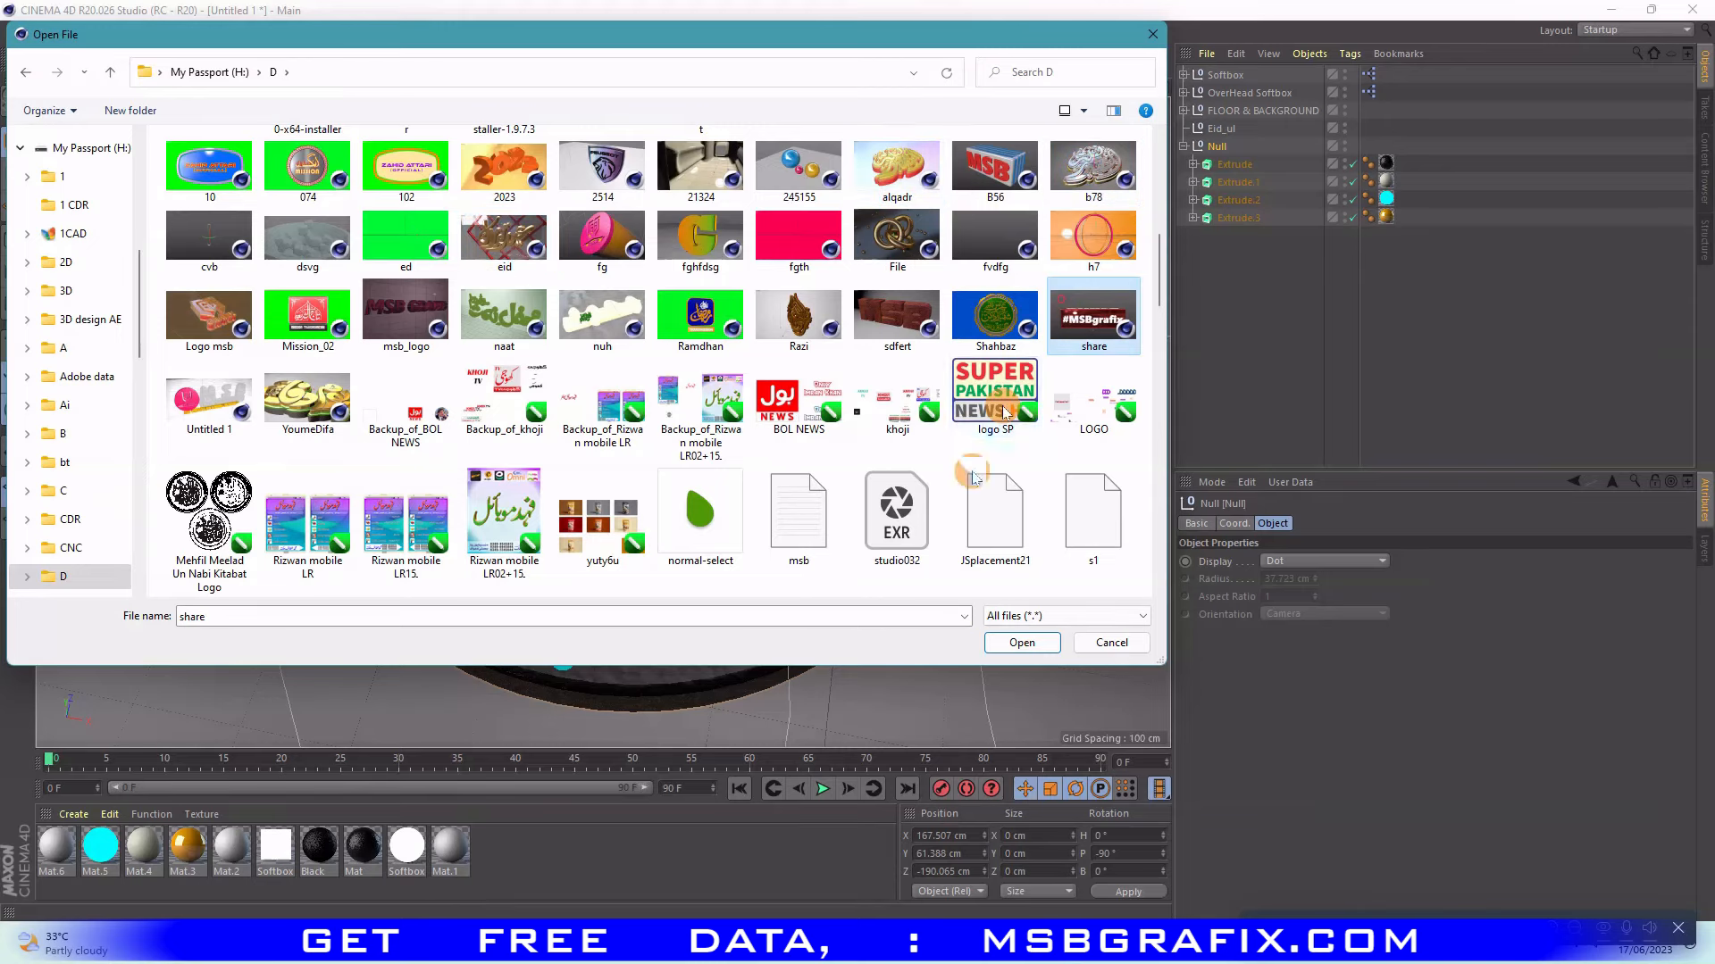
click(1019, 647)
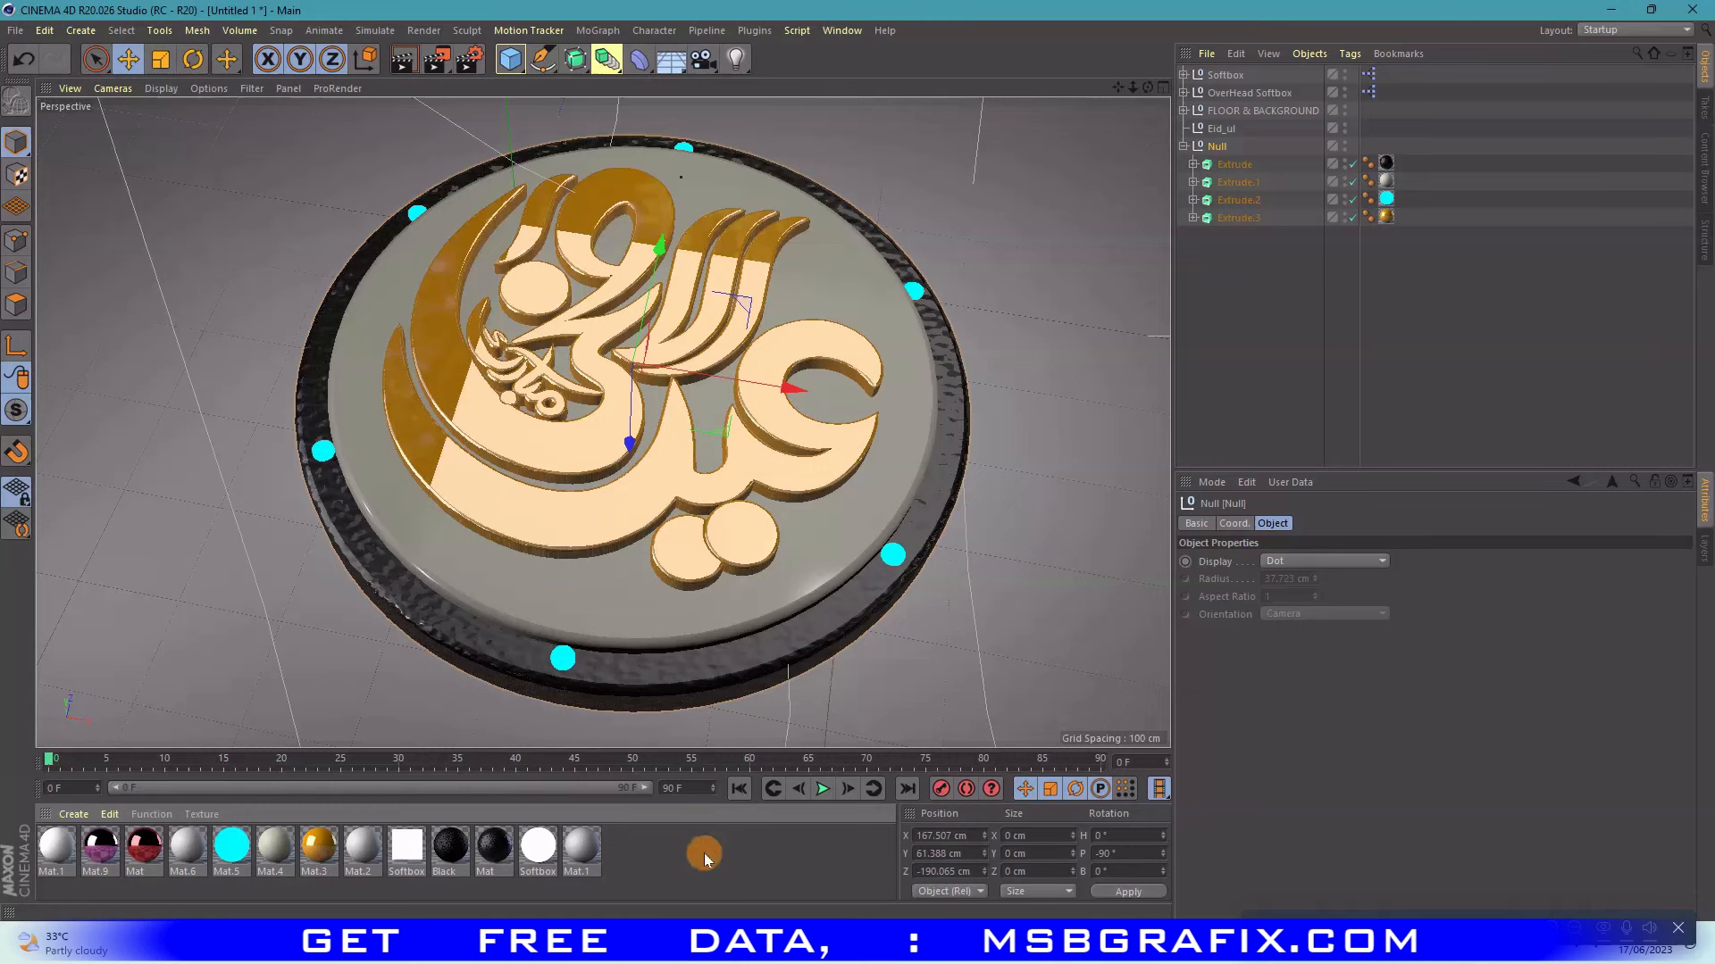
click(703, 853)
- Apply the red Mat material to the calligraphy, white Mat.1 to the inner disc and purple chrome Mat.9 to the outer base
drag(144, 845, 522, 502)
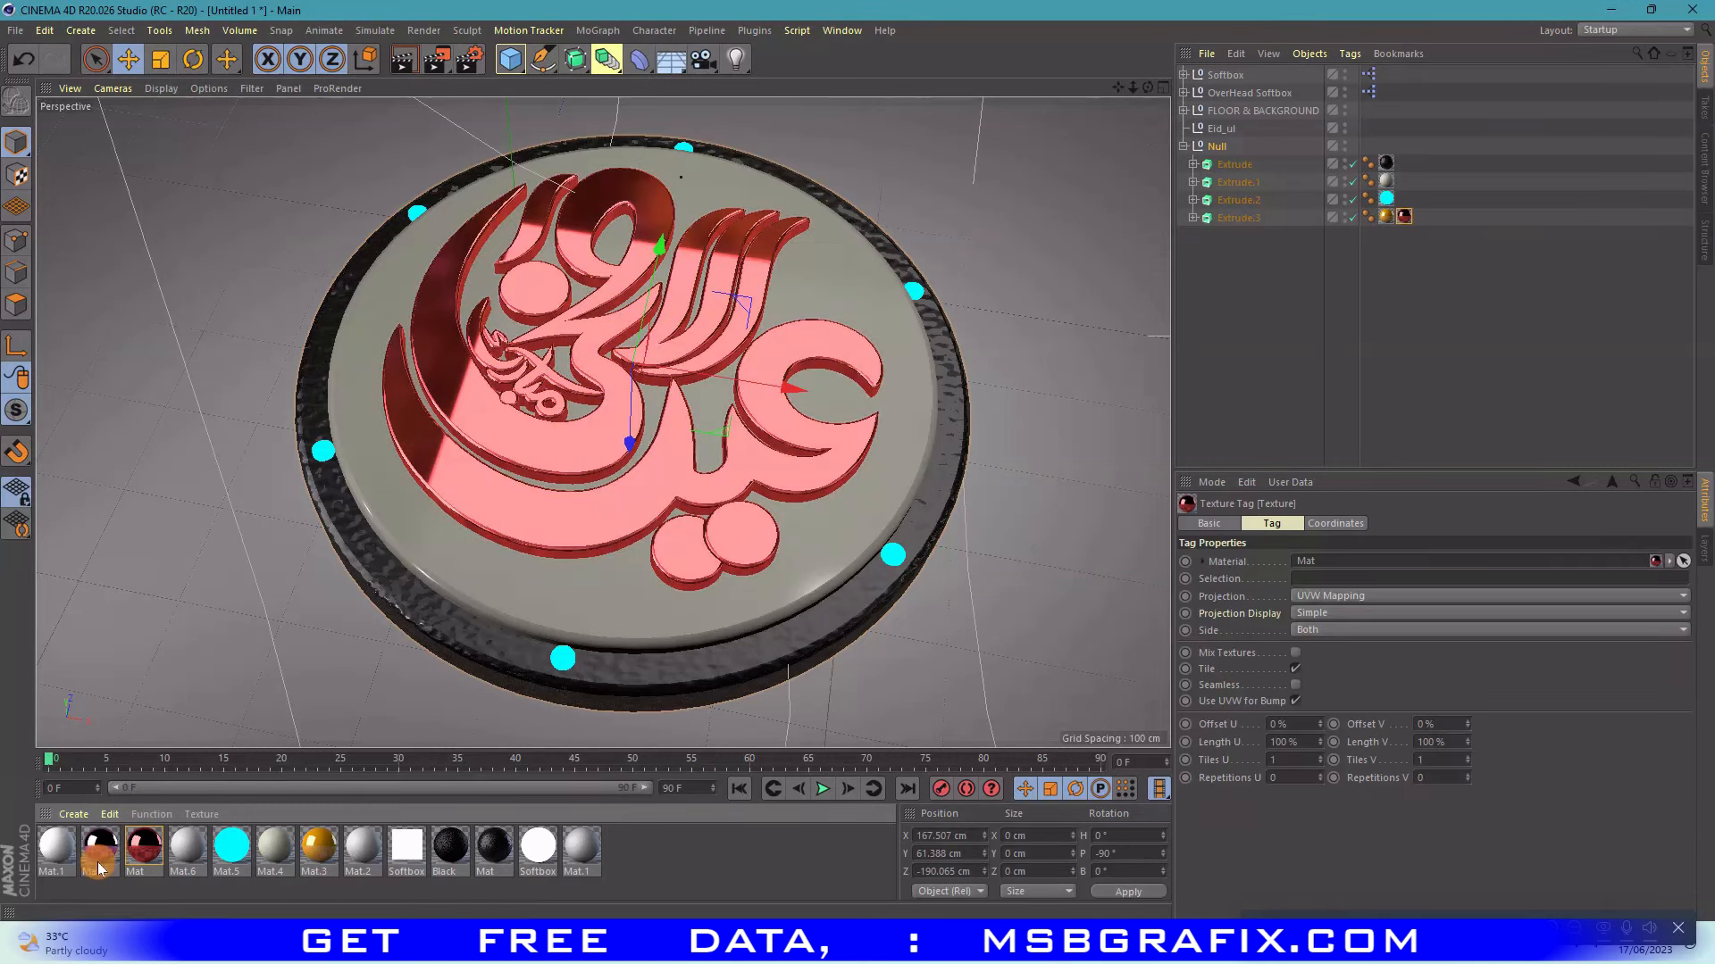
drag(57, 847, 546, 614)
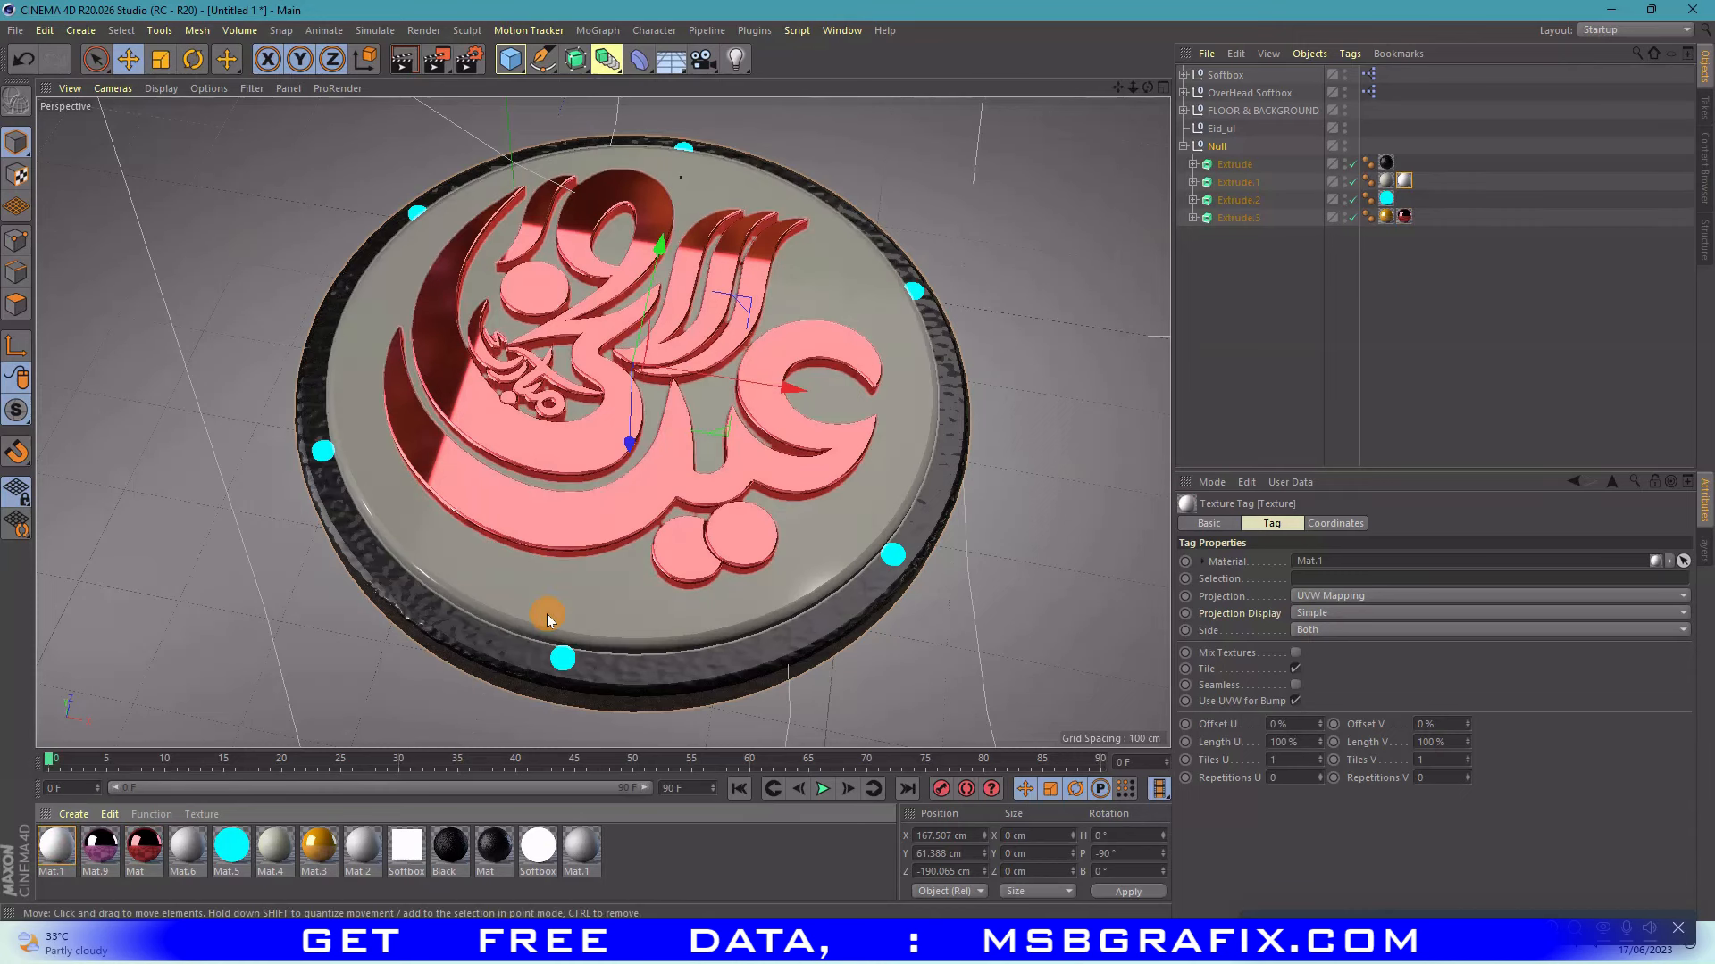
drag(100, 847, 556, 684)
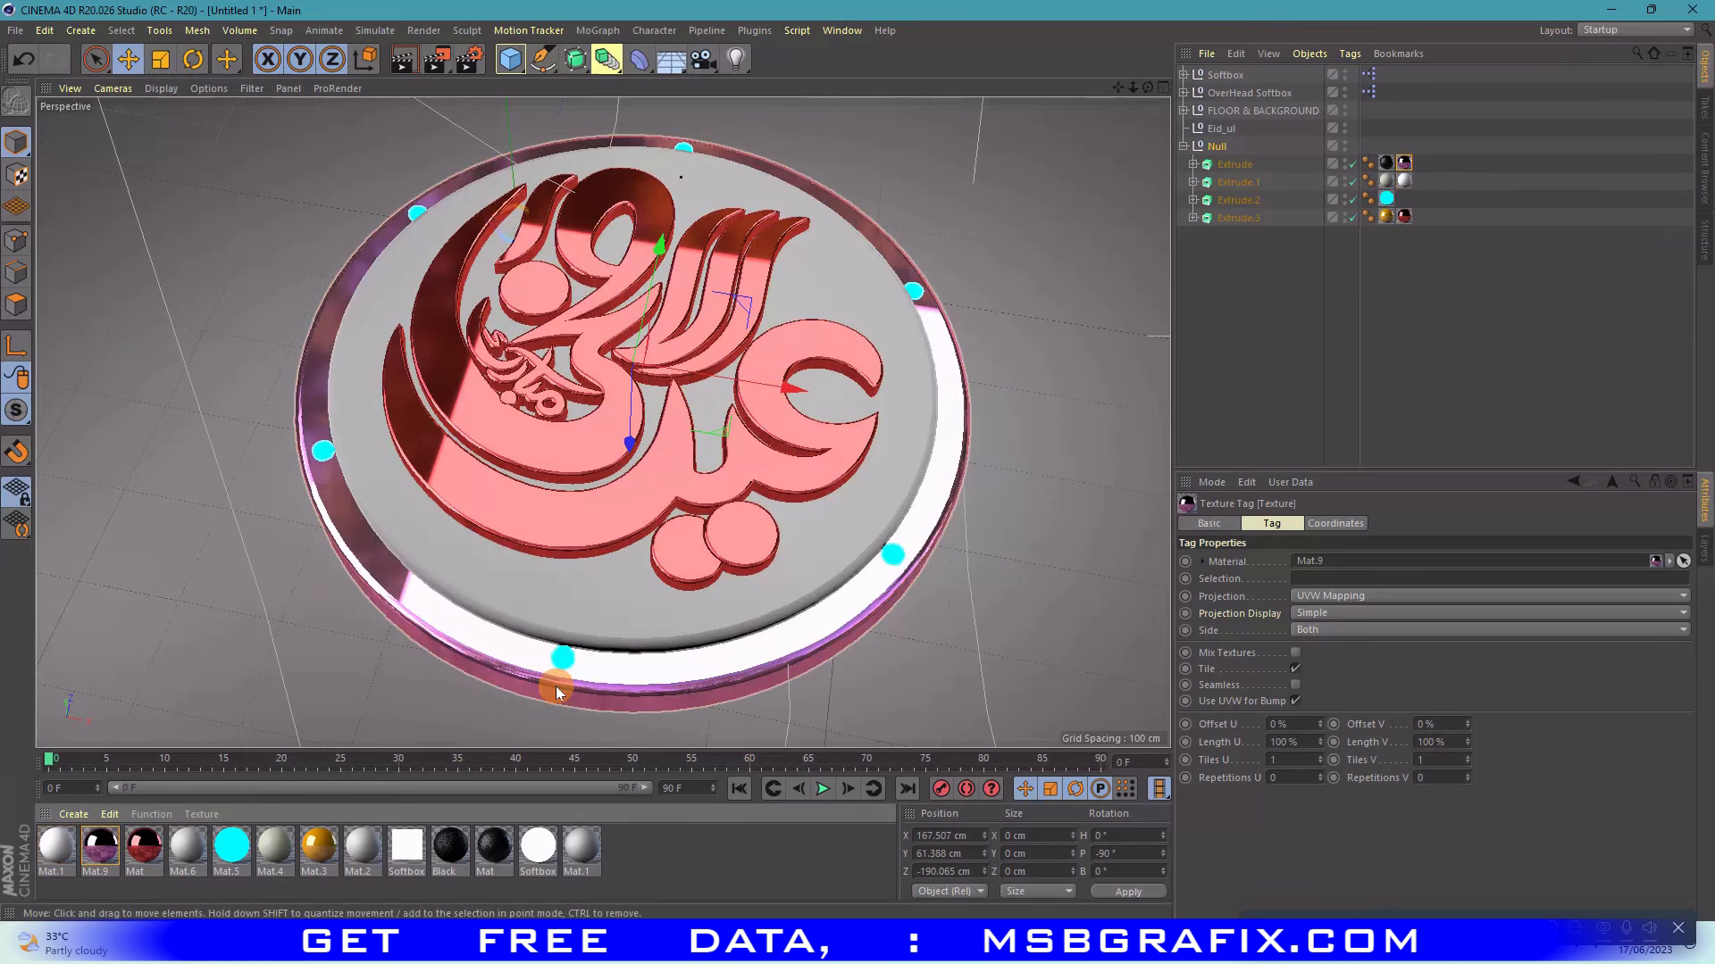
- Render the recoloured red and purple design to the Picture Viewer, continuing despite the missing softbox texture
drag(1147, 87, 1143, 84)
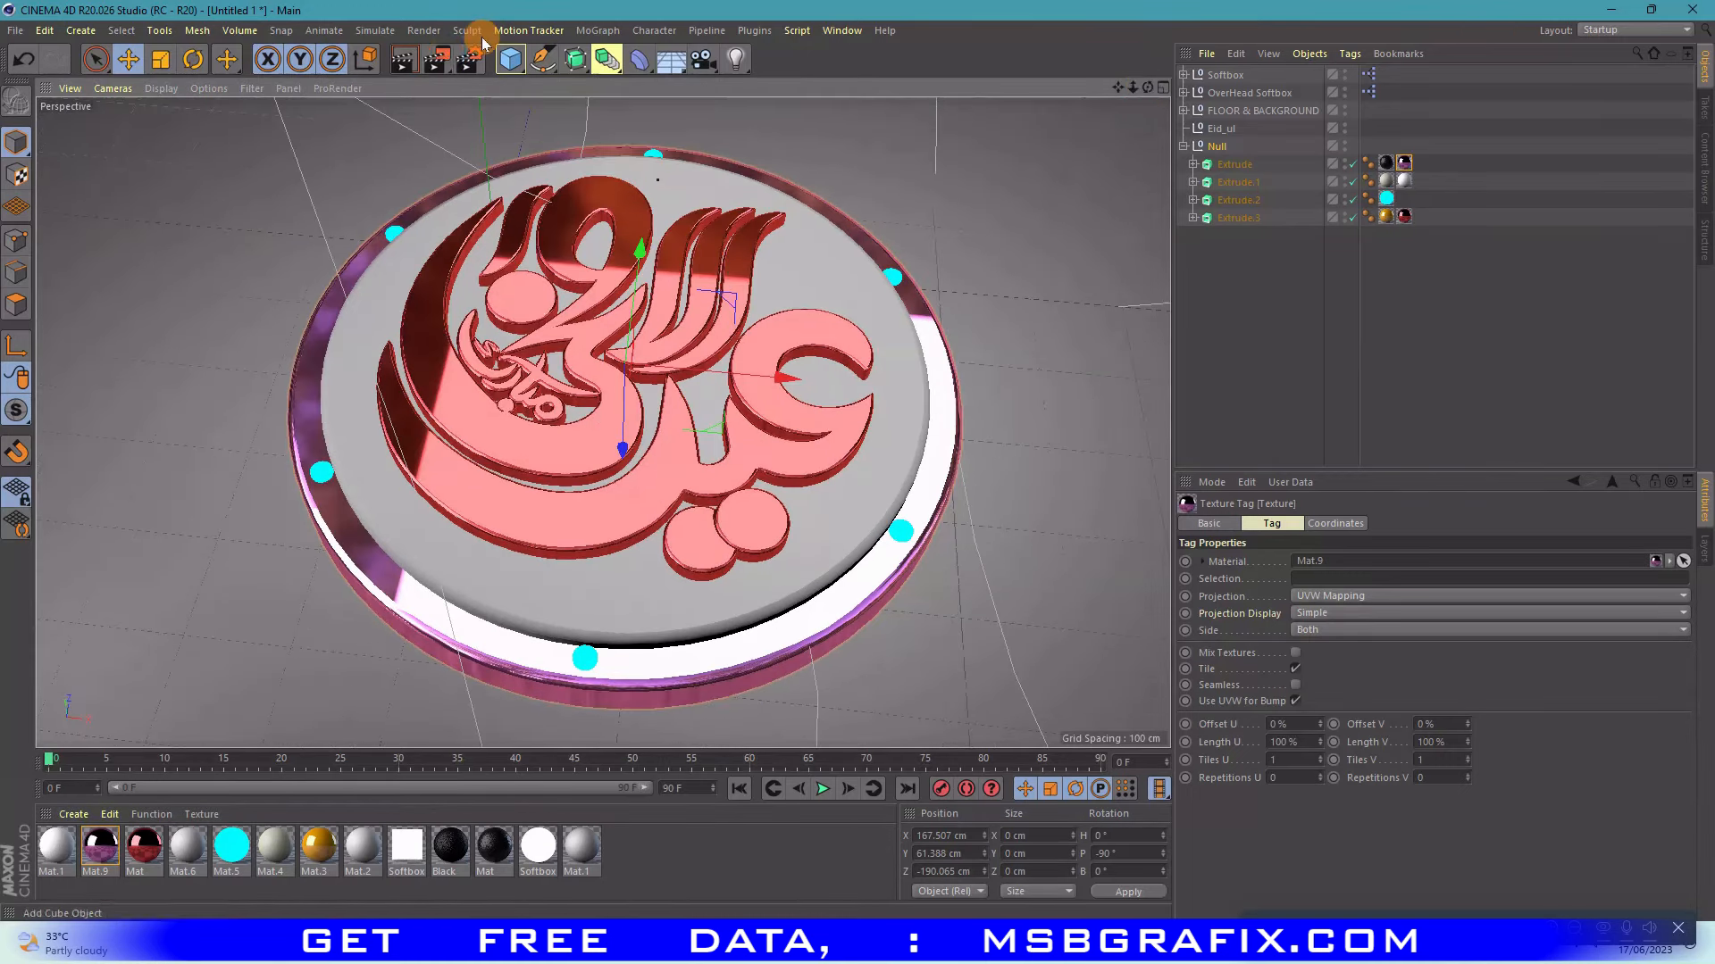
click(436, 59)
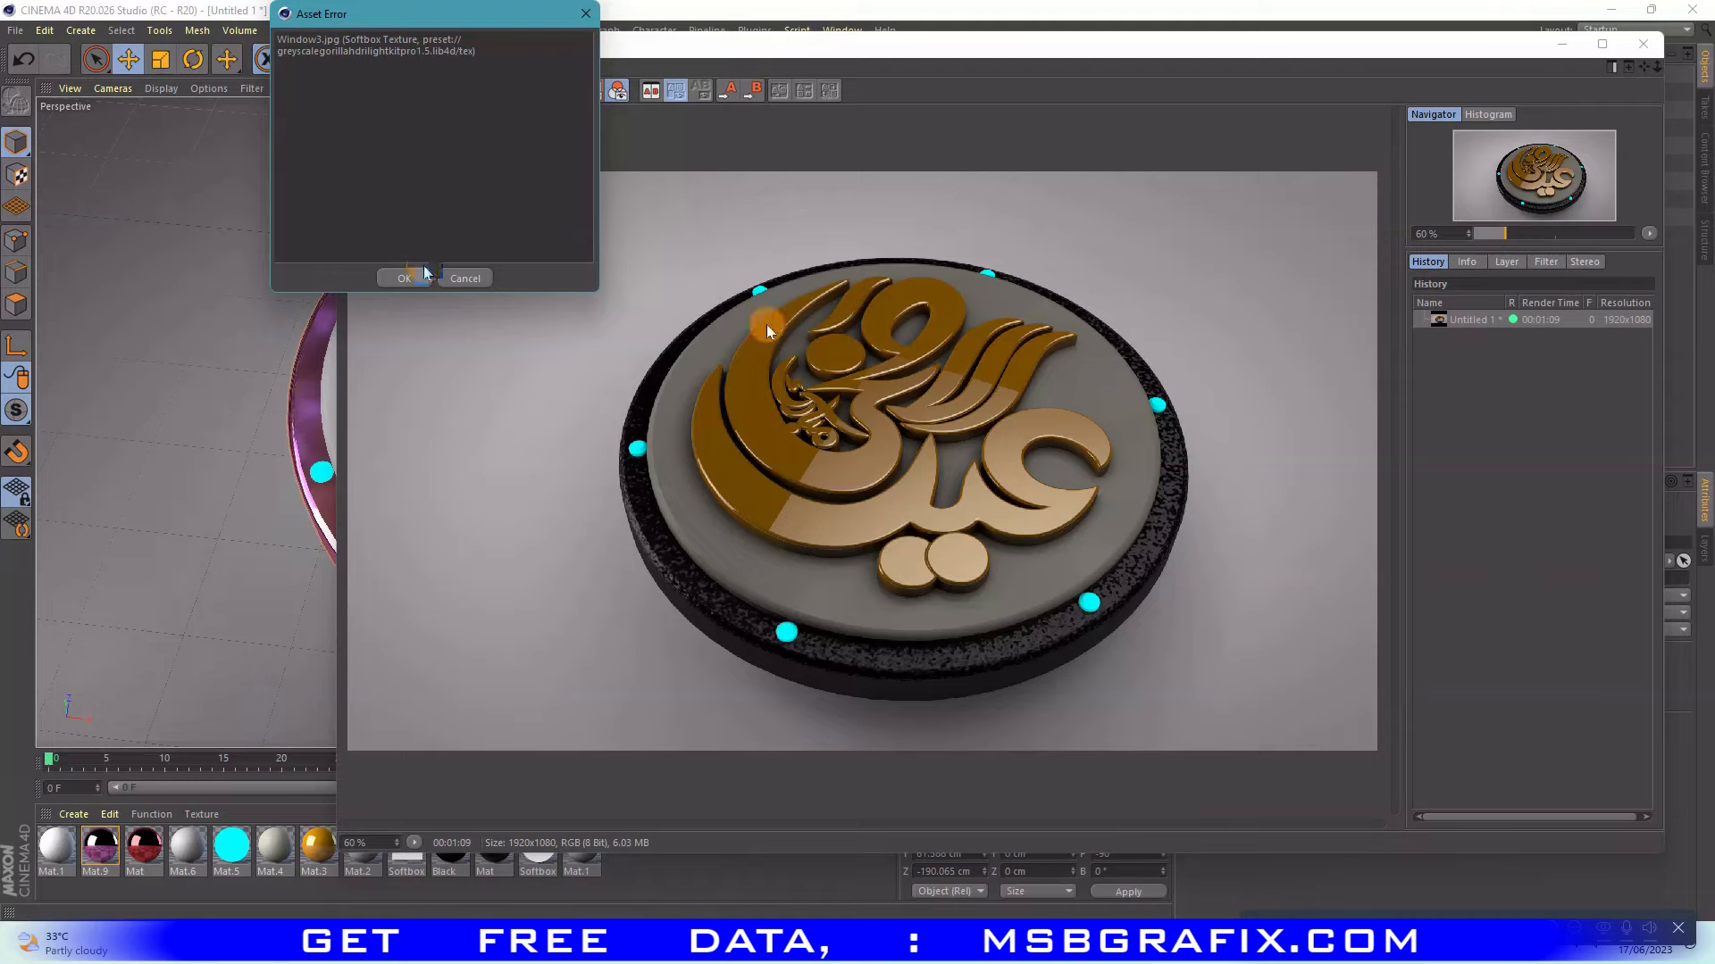
click(405, 278)
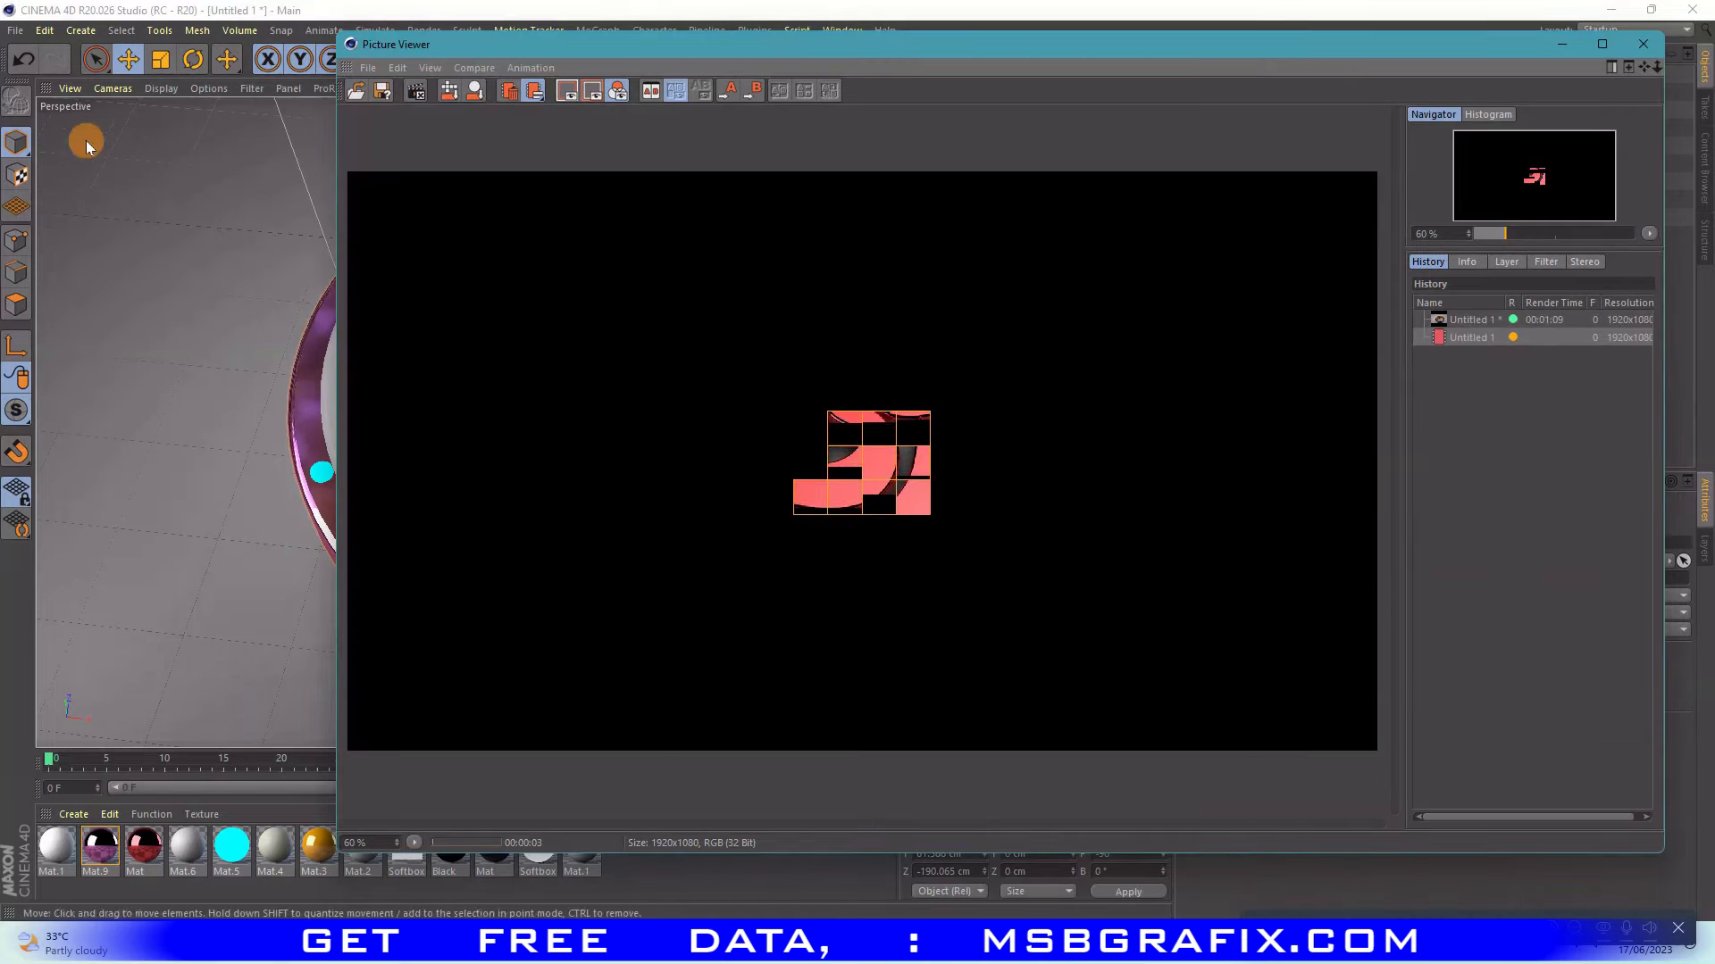
- Save the scene as v5 in the D folder, and clear the artwork selection in the CorelDRAW source file
click(14, 30)
click(30, 176)
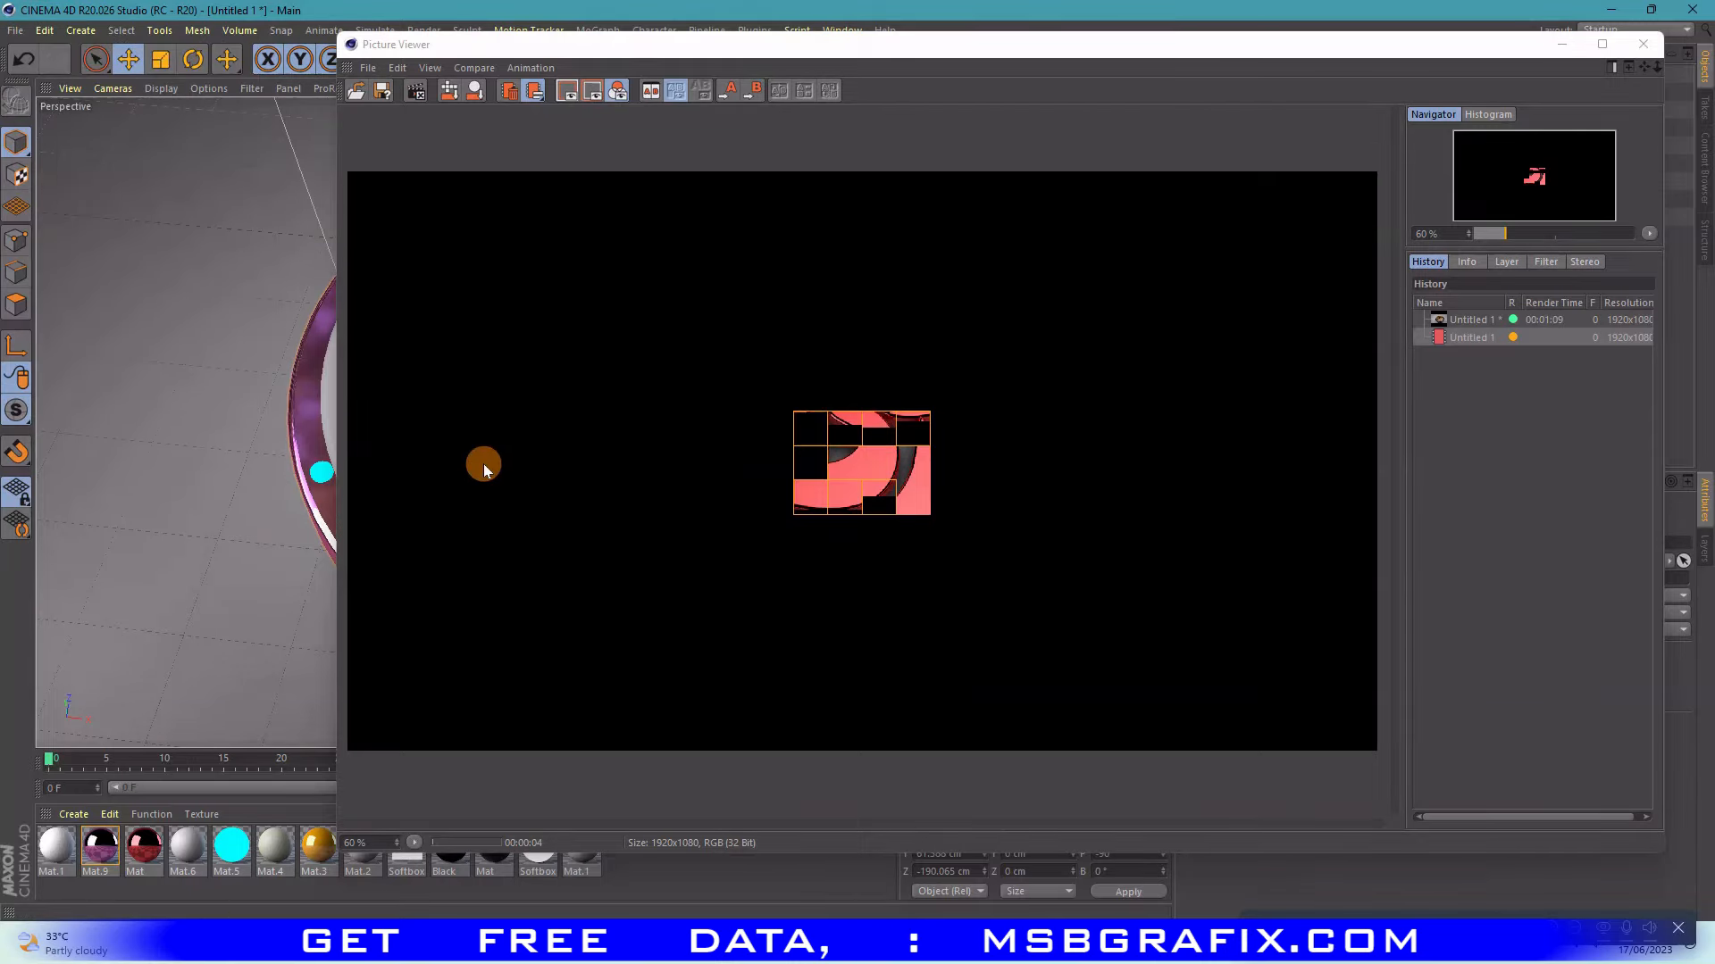
text(v5)
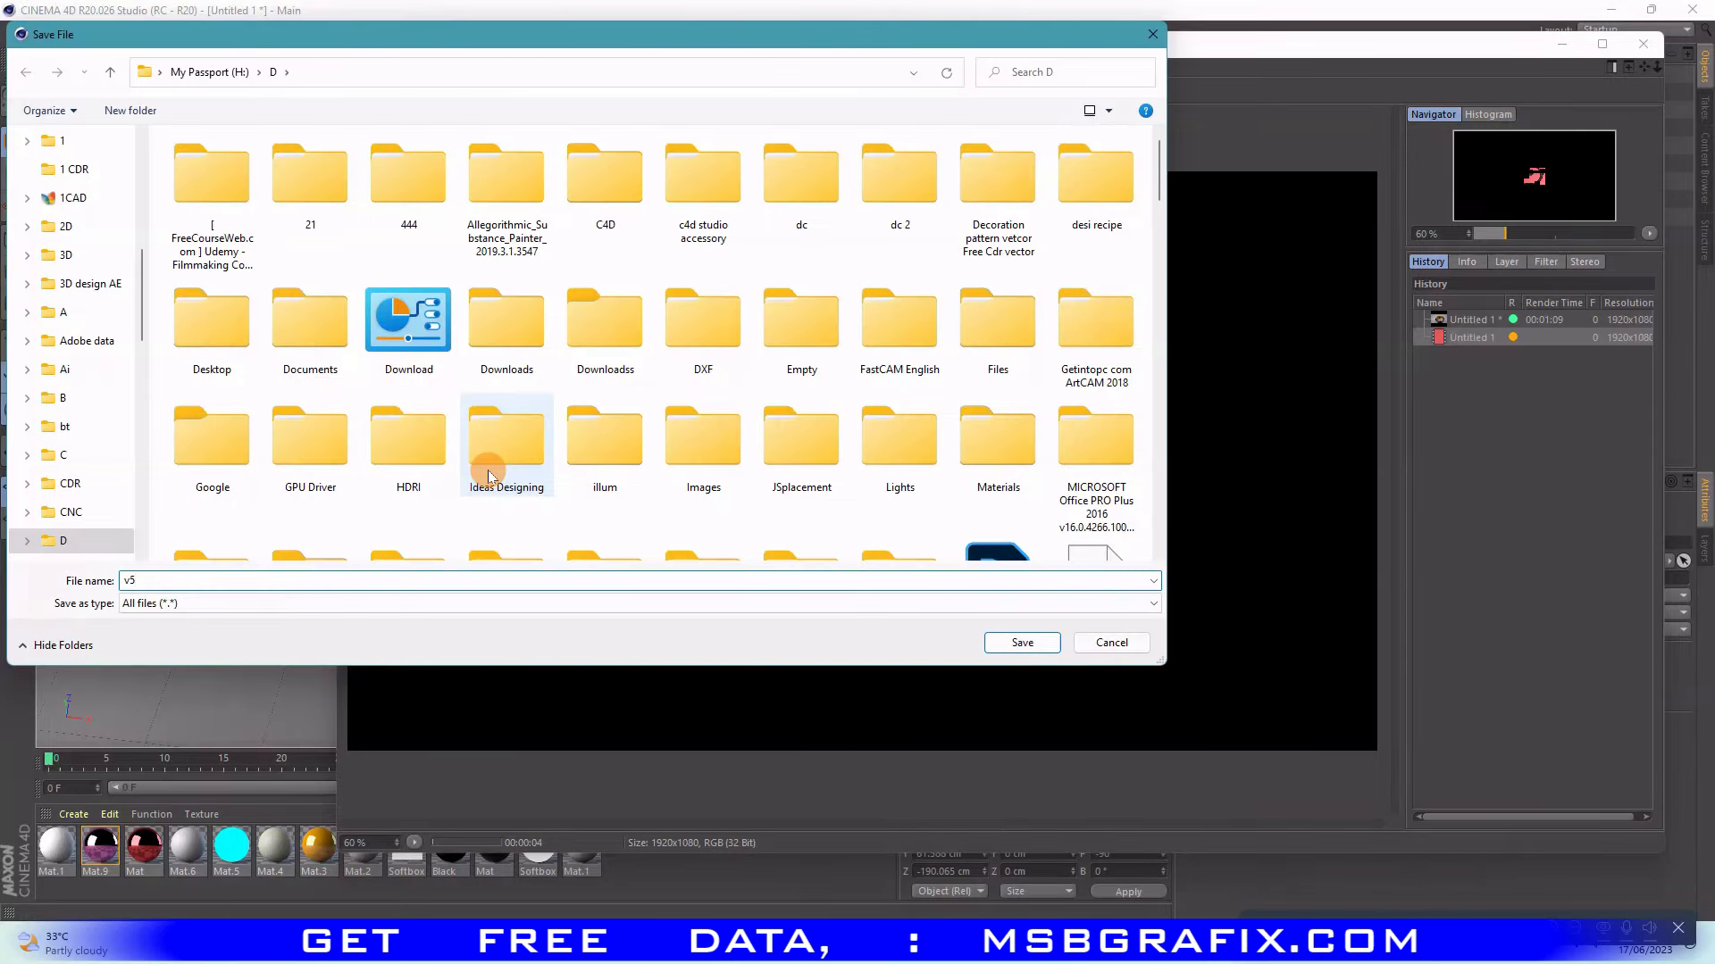
key(Return)
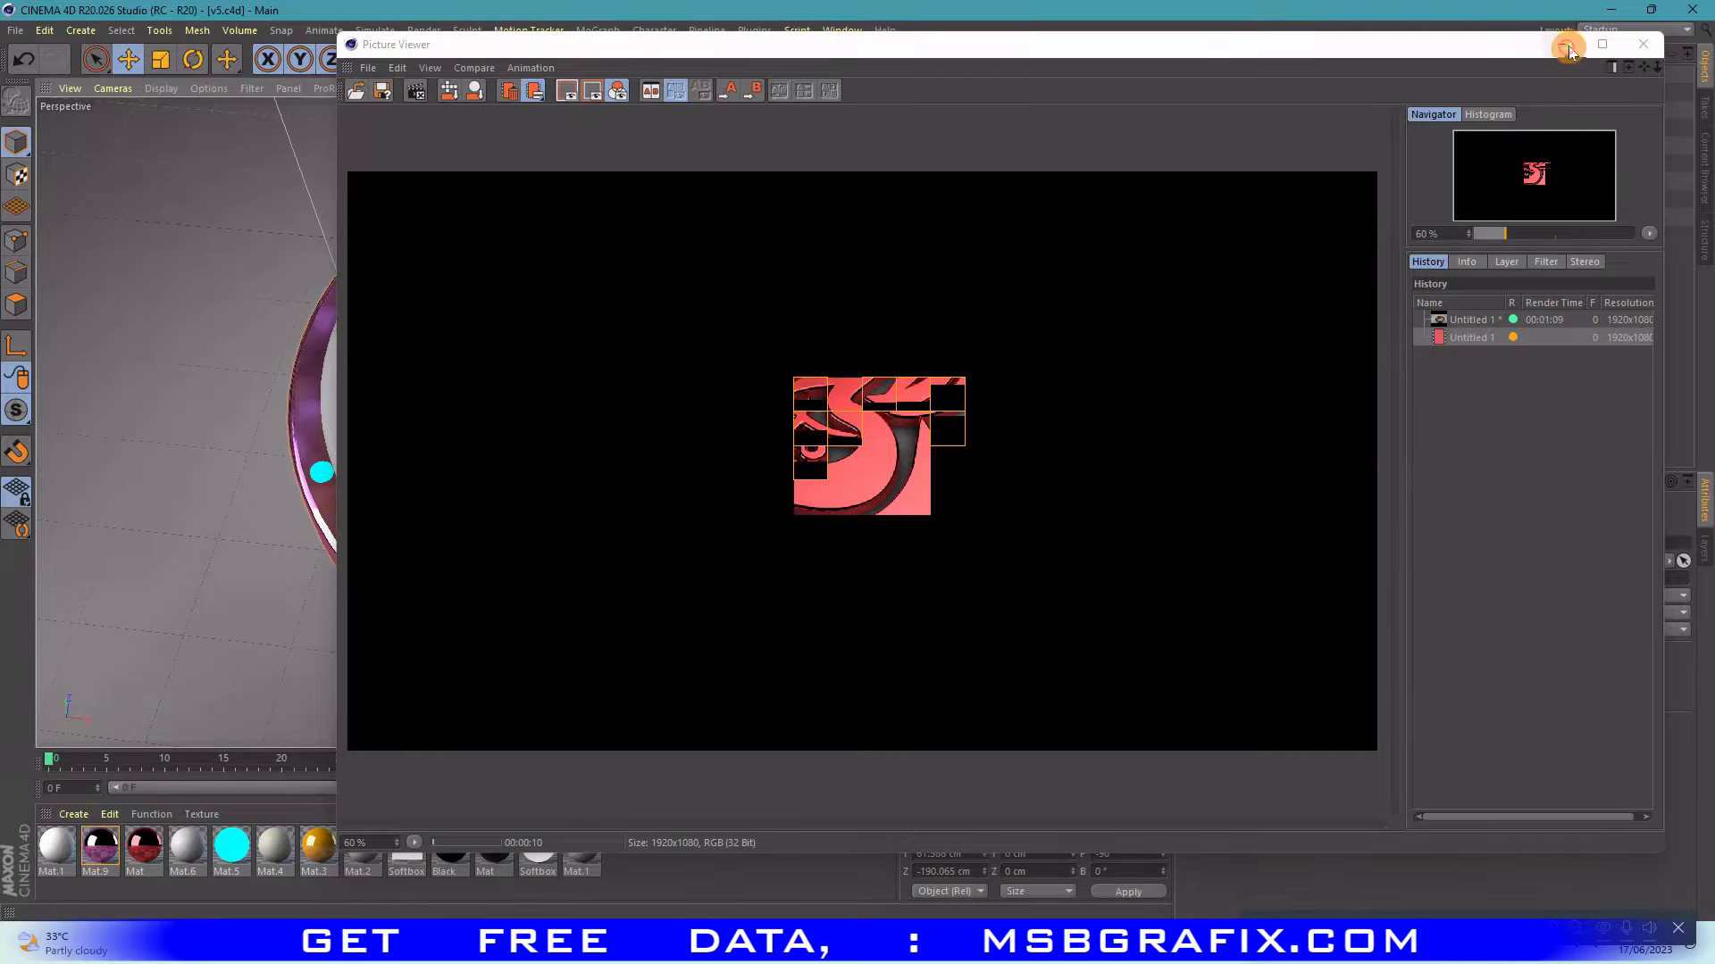
click(1561, 44)
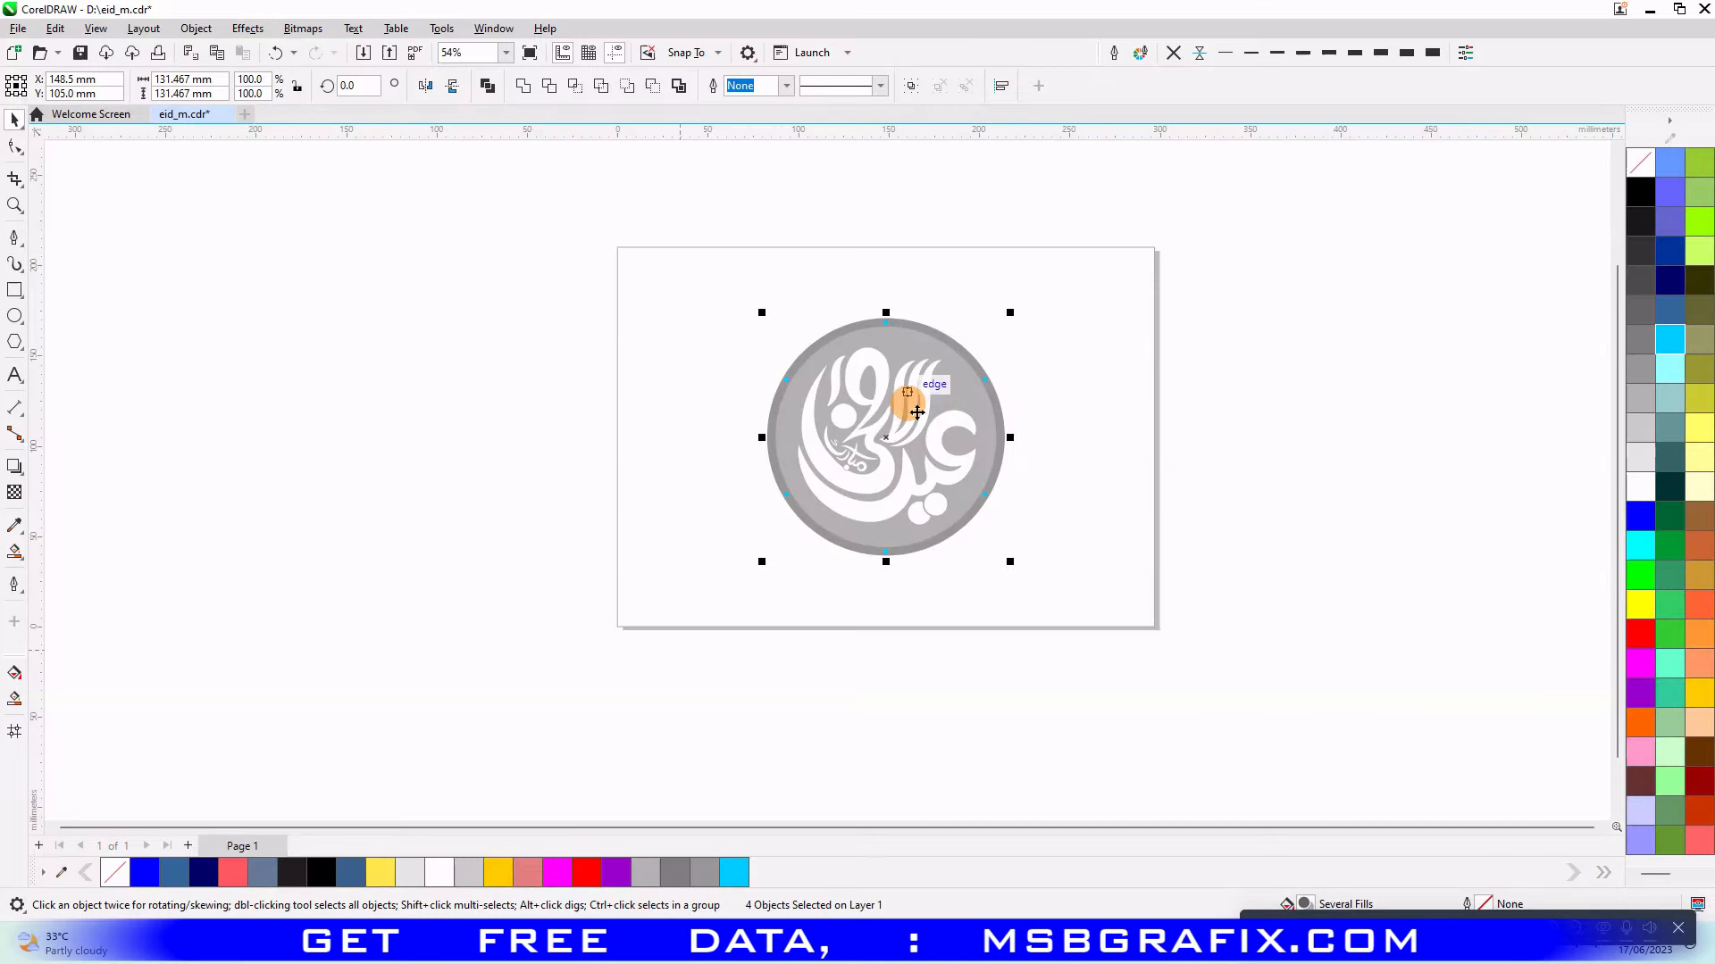
click(1396, 256)
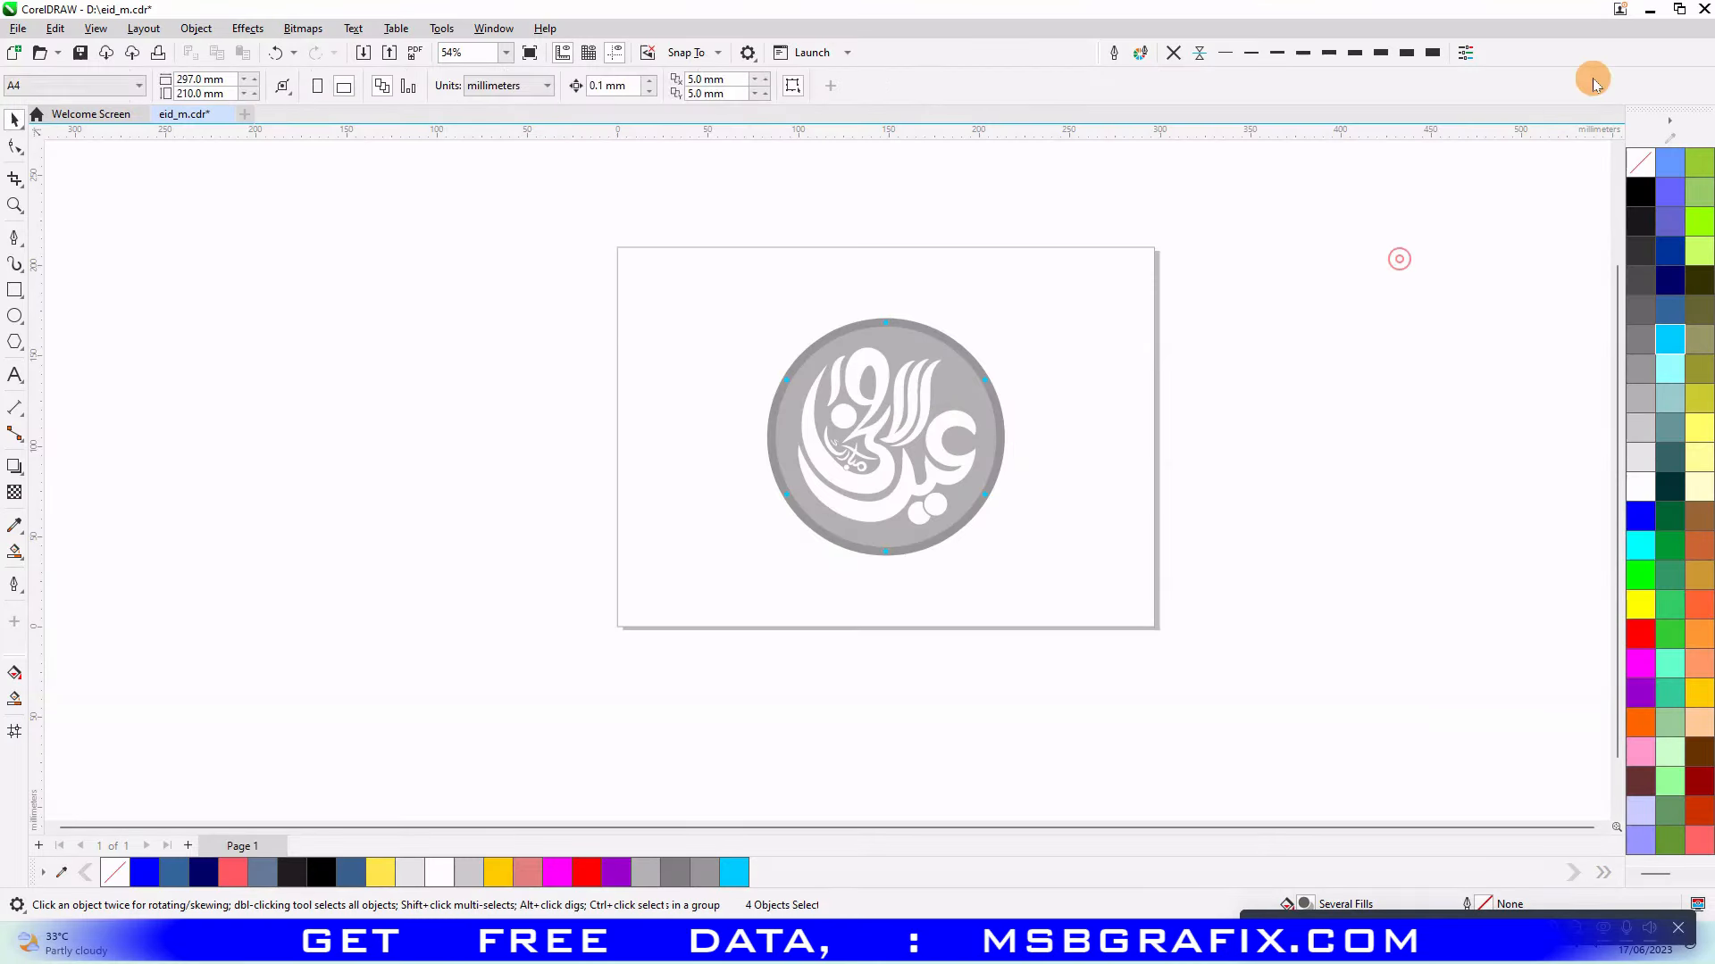
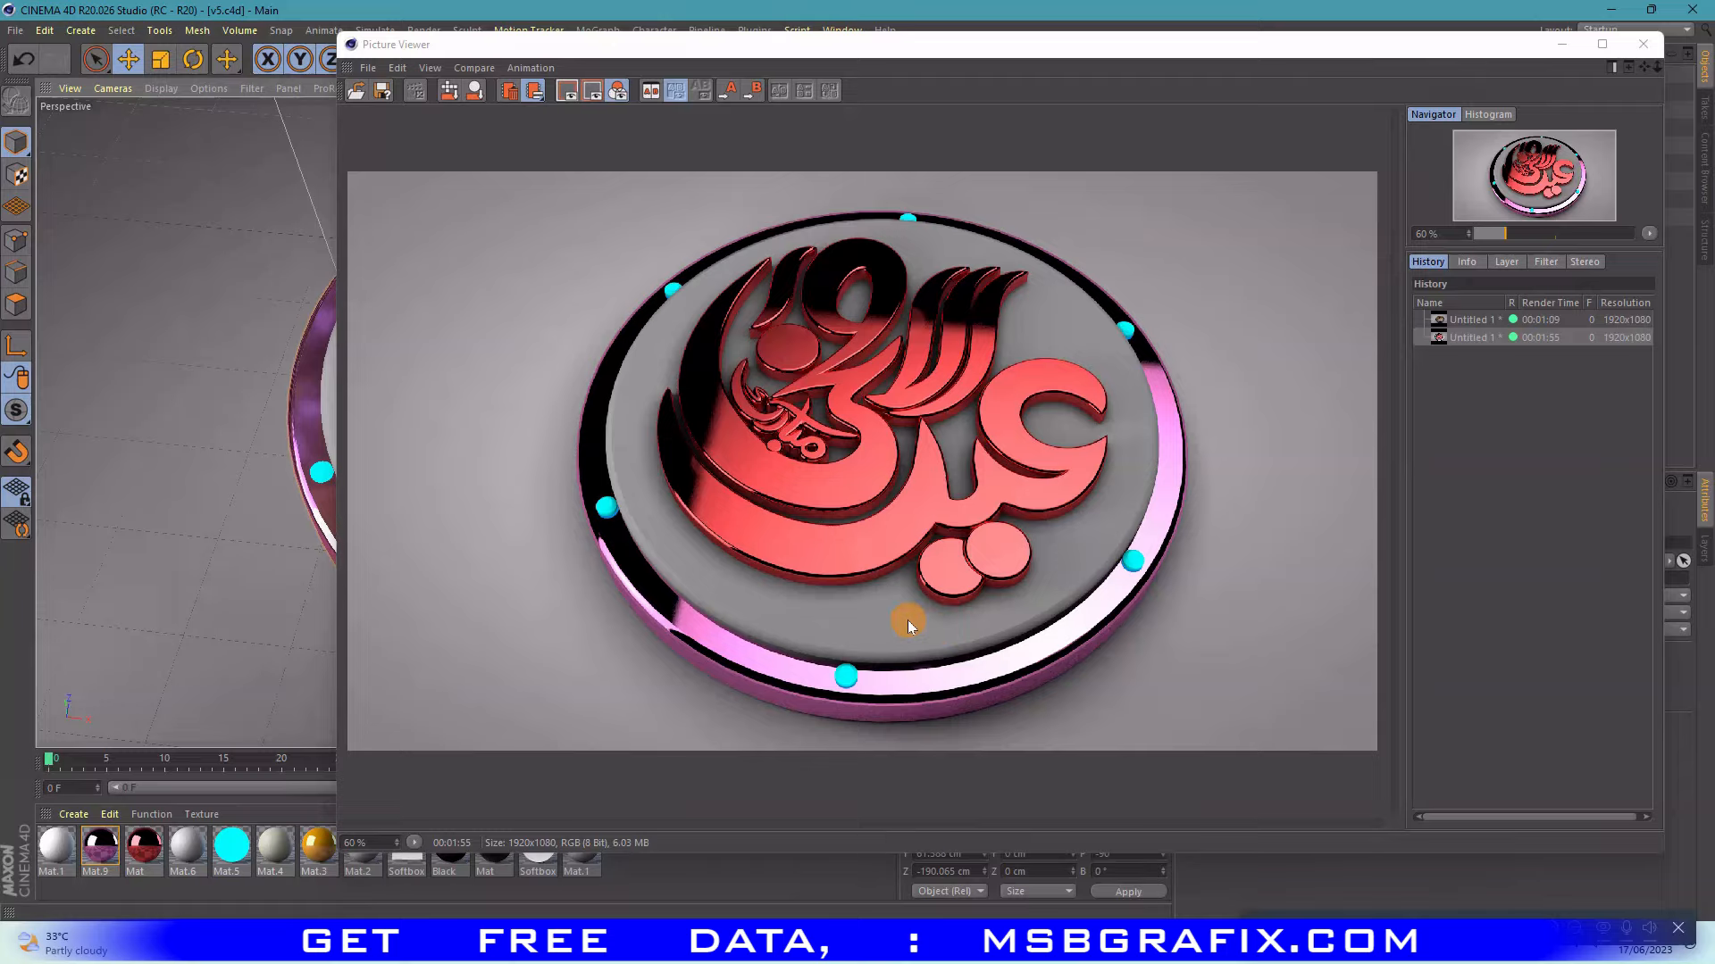
- Back in Cinema 4D, apply the gold Mat.3 material to the inner disc behind the calligraphy
click(1564, 45)
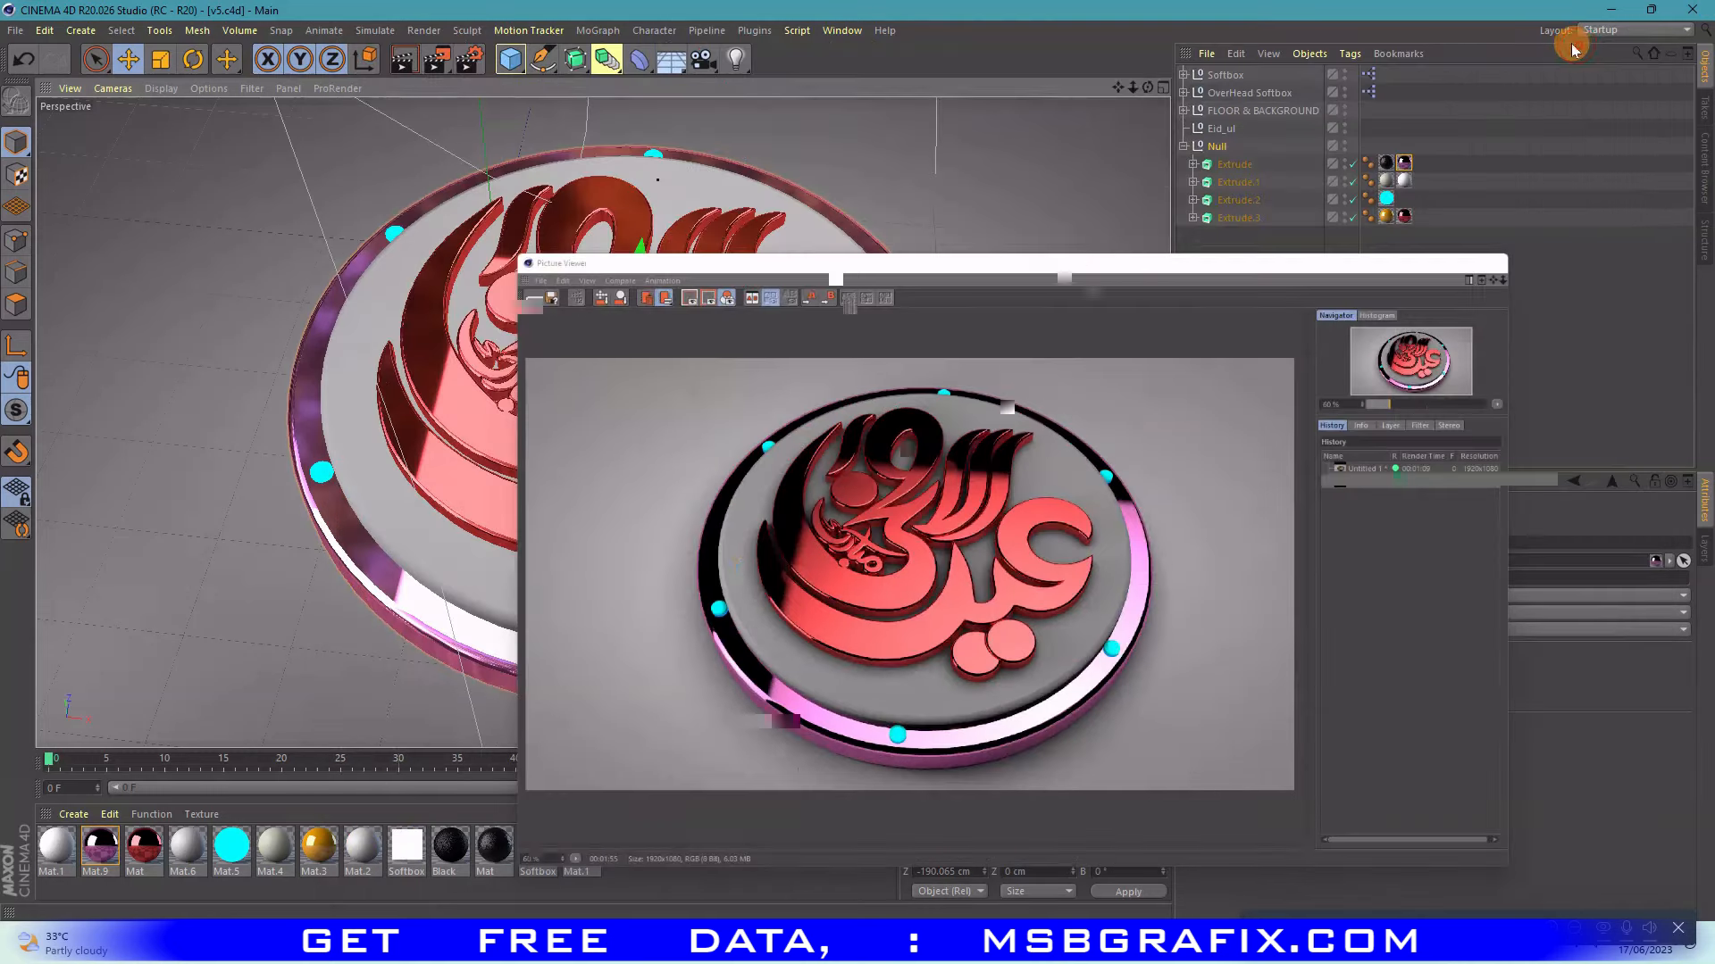
drag(317, 846, 516, 591)
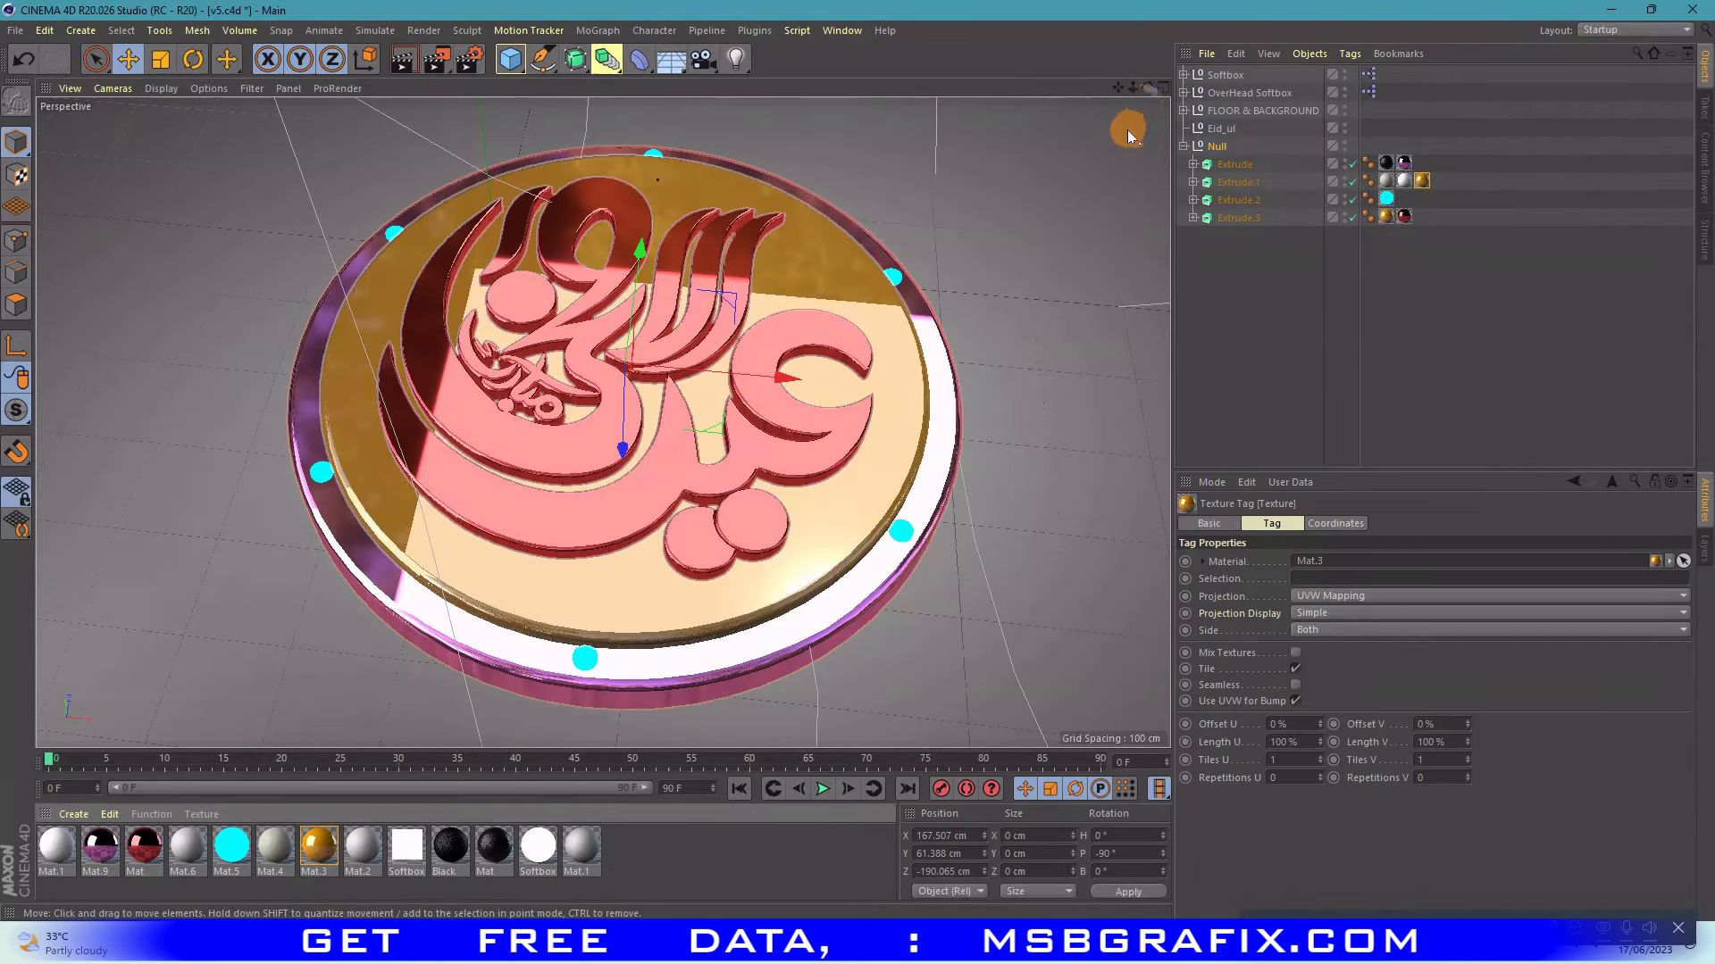
- Render a lower, closer view of the gold-disc version to the Picture Viewer, continuing despite the missing softbox texture
drag(1148, 88, 1036, 129)
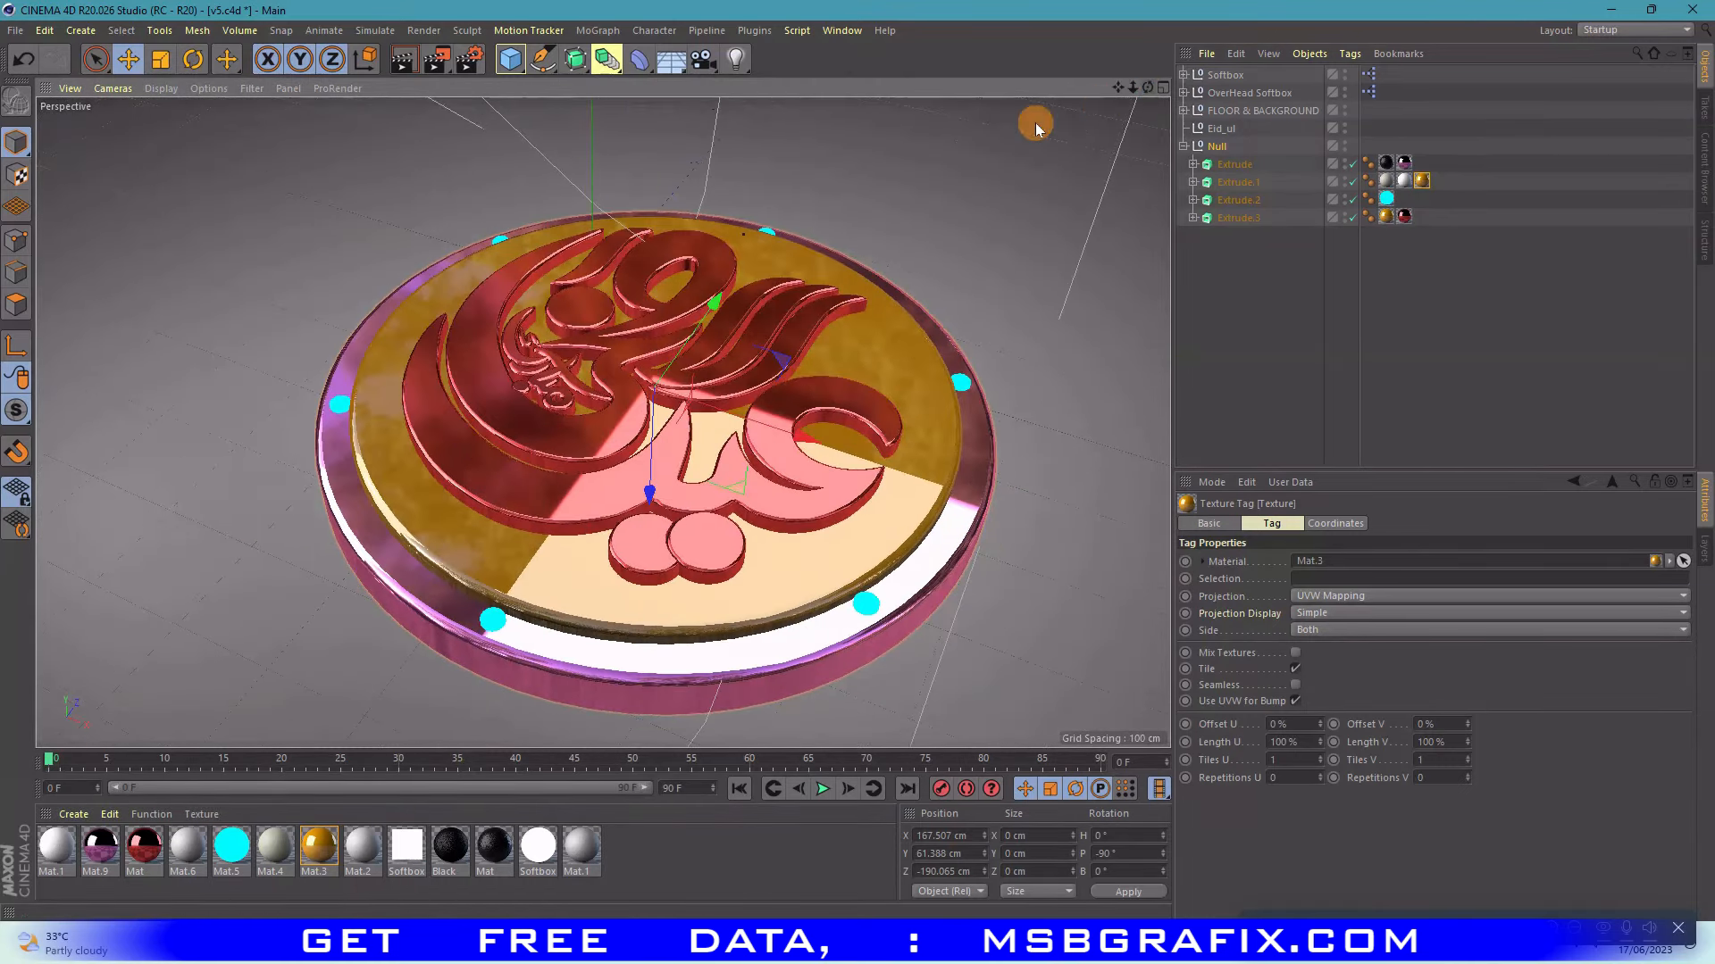
drag(1117, 87, 1088, 60)
drag(1133, 87, 1134, 87)
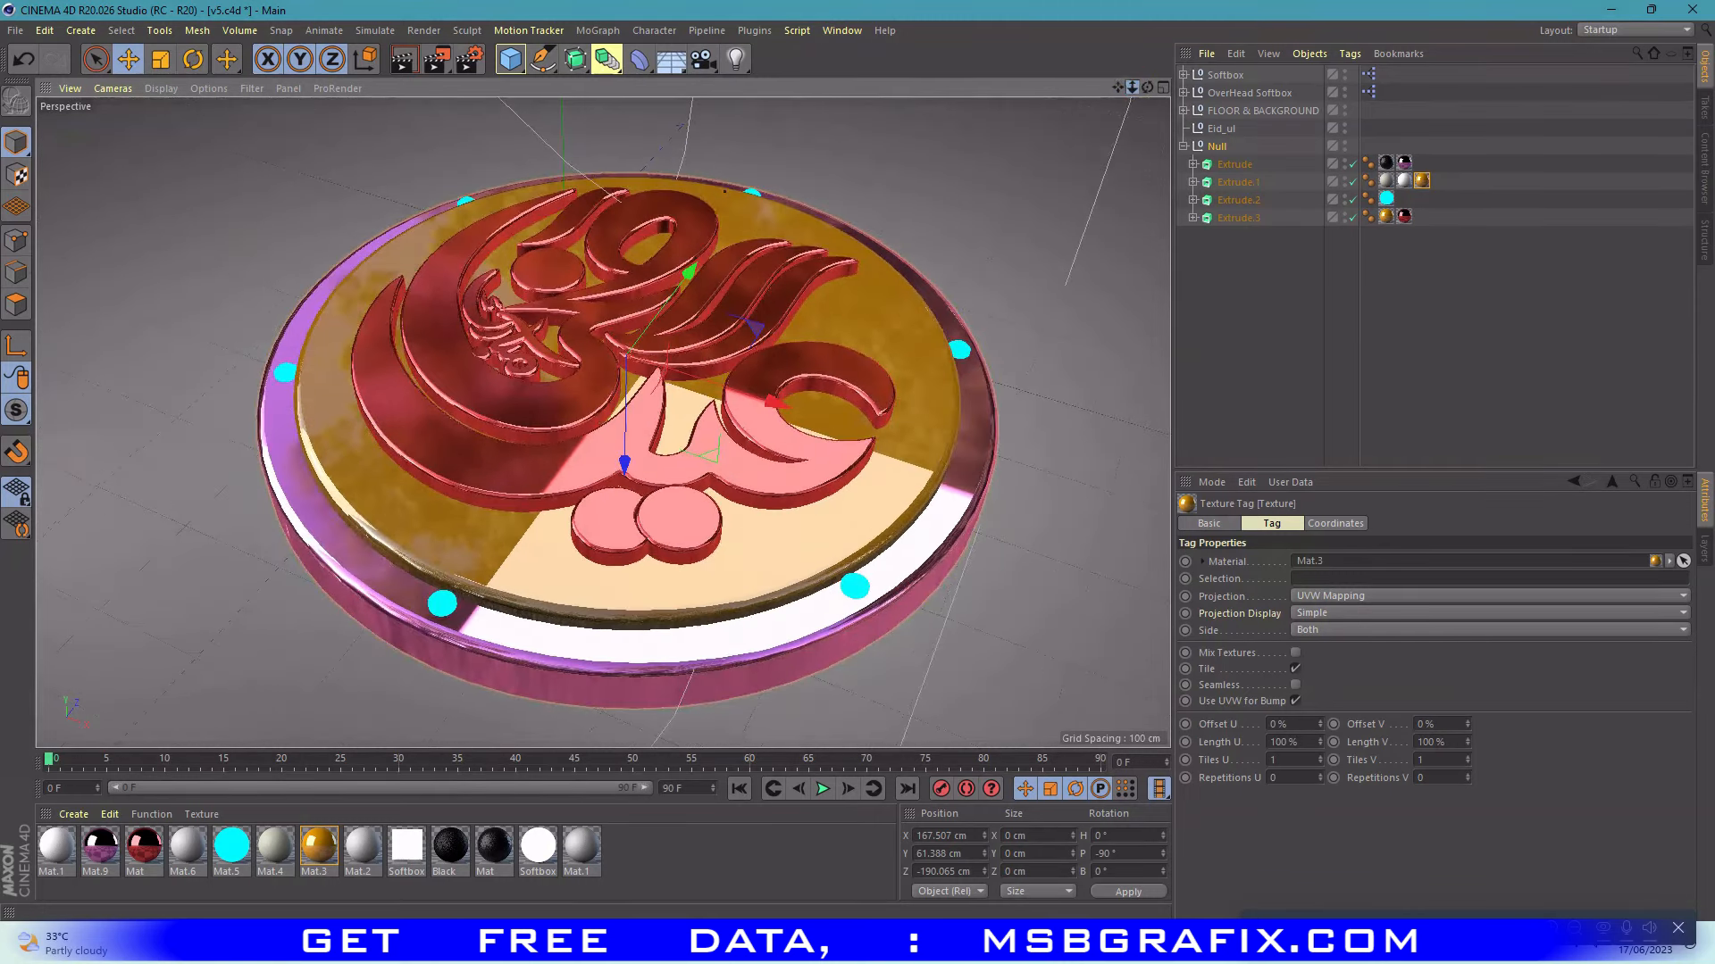
click(436, 59)
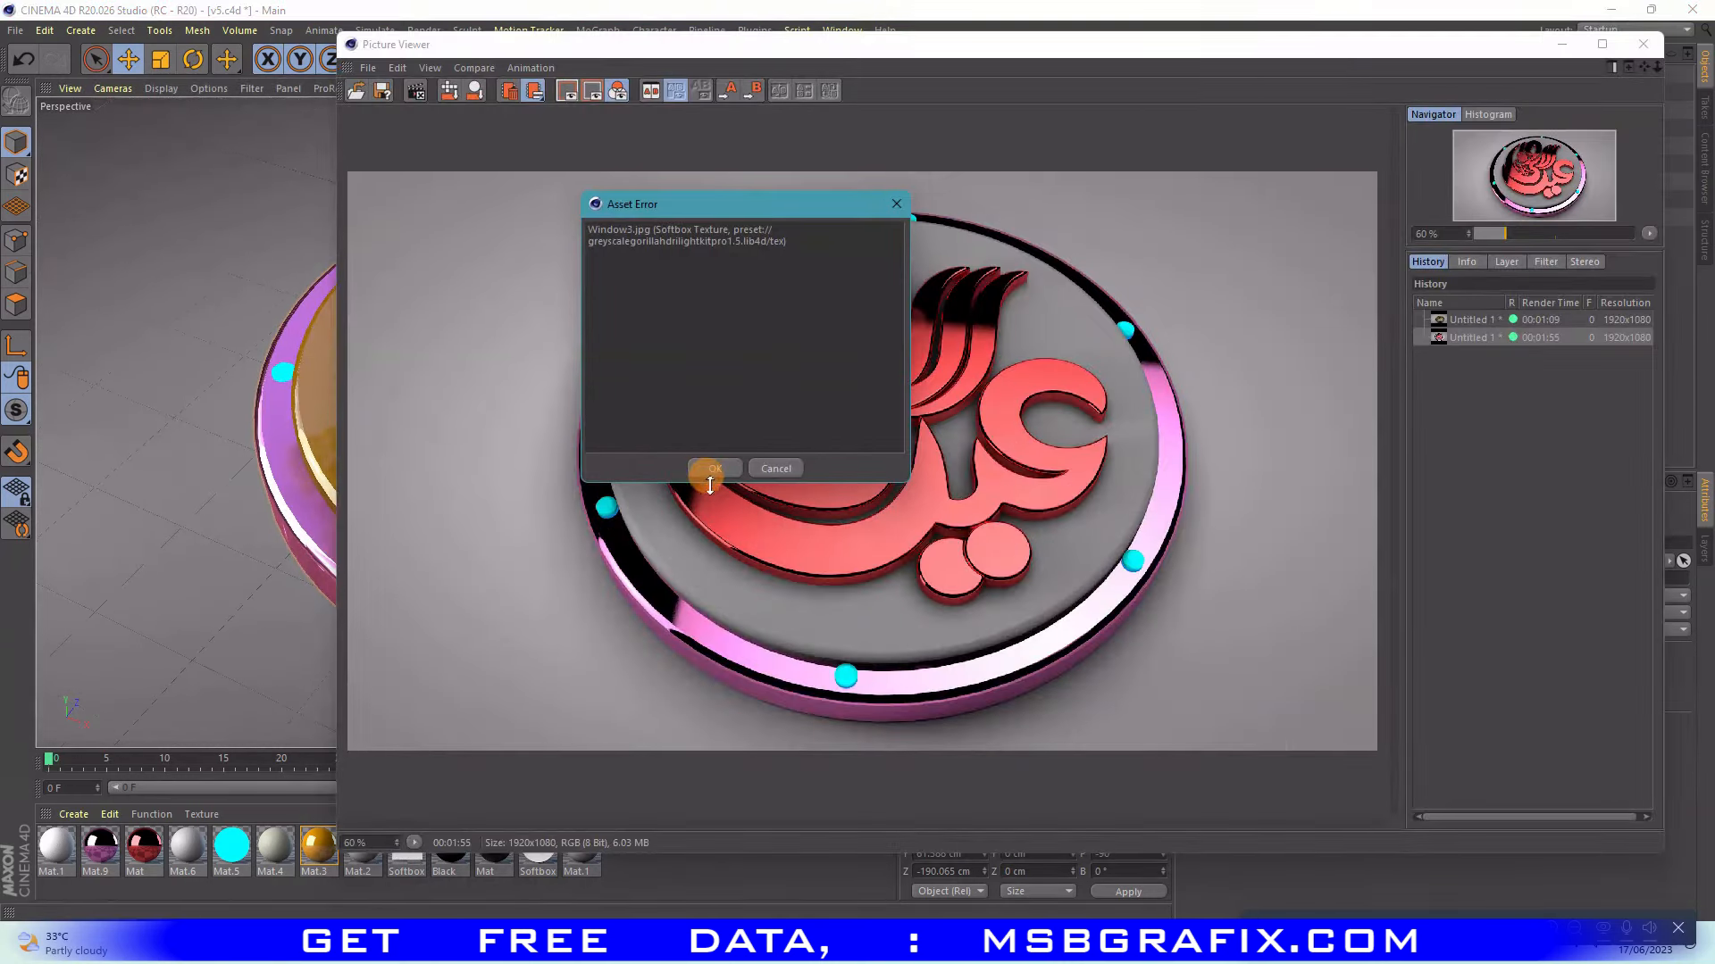
click(712, 467)
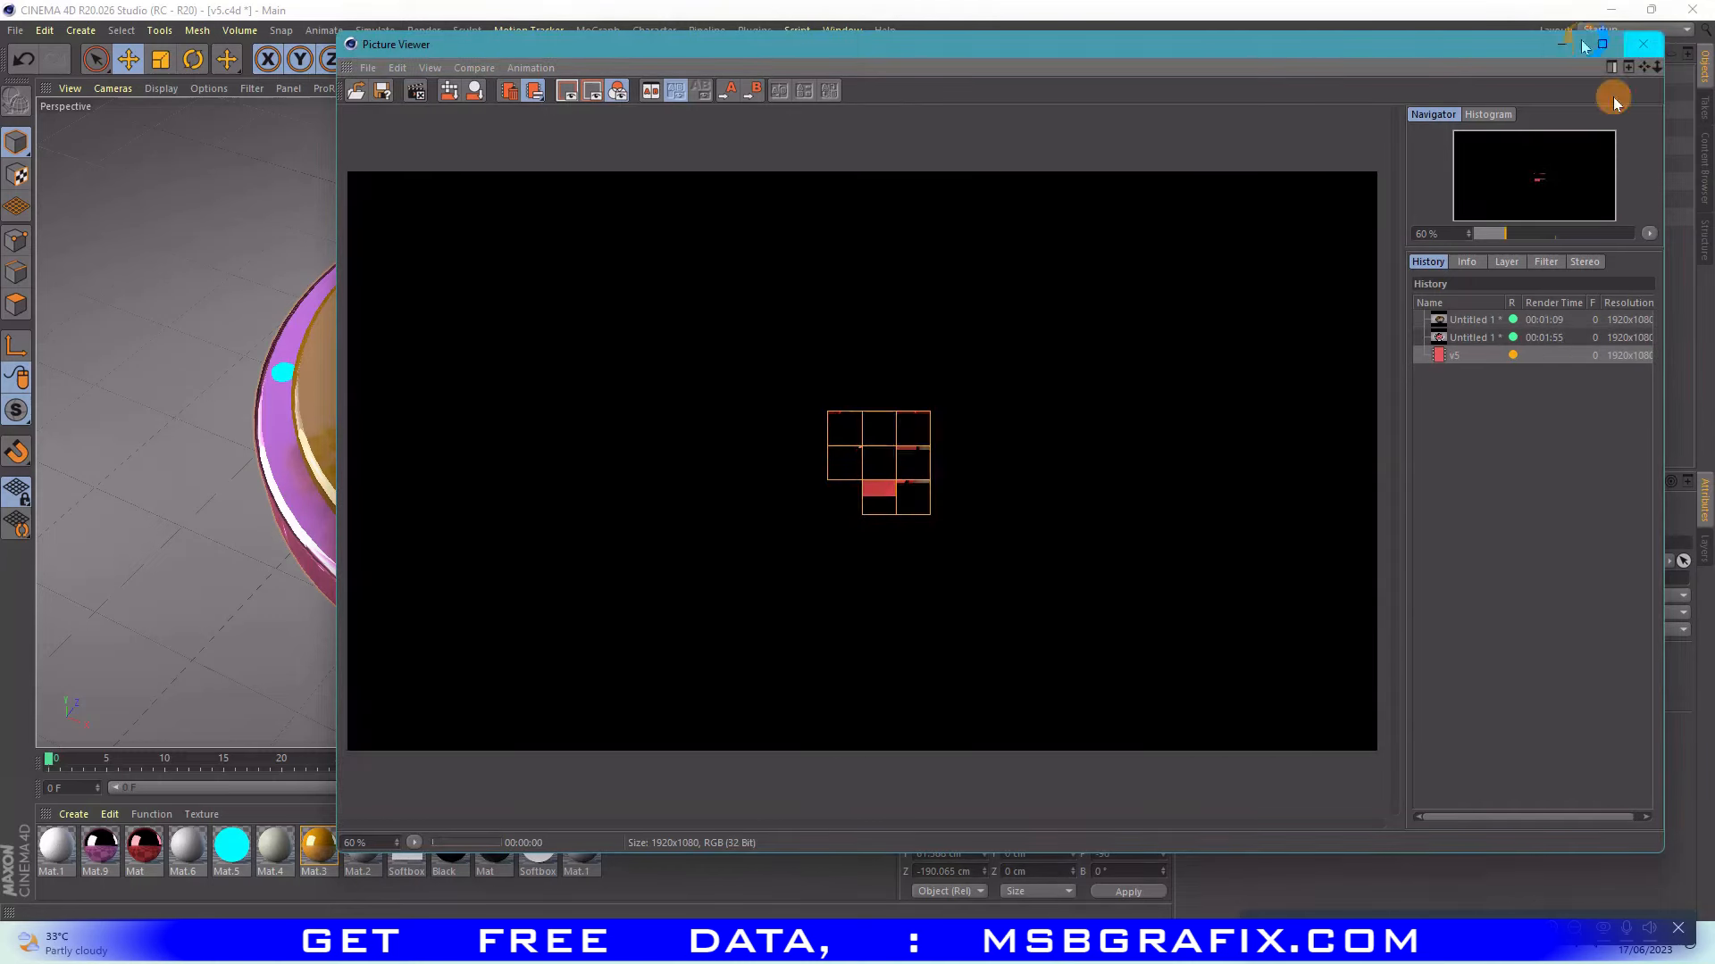
- Minimize and reopen the Picture Viewer to examine the progress of the gold-disc render
click(1565, 43)
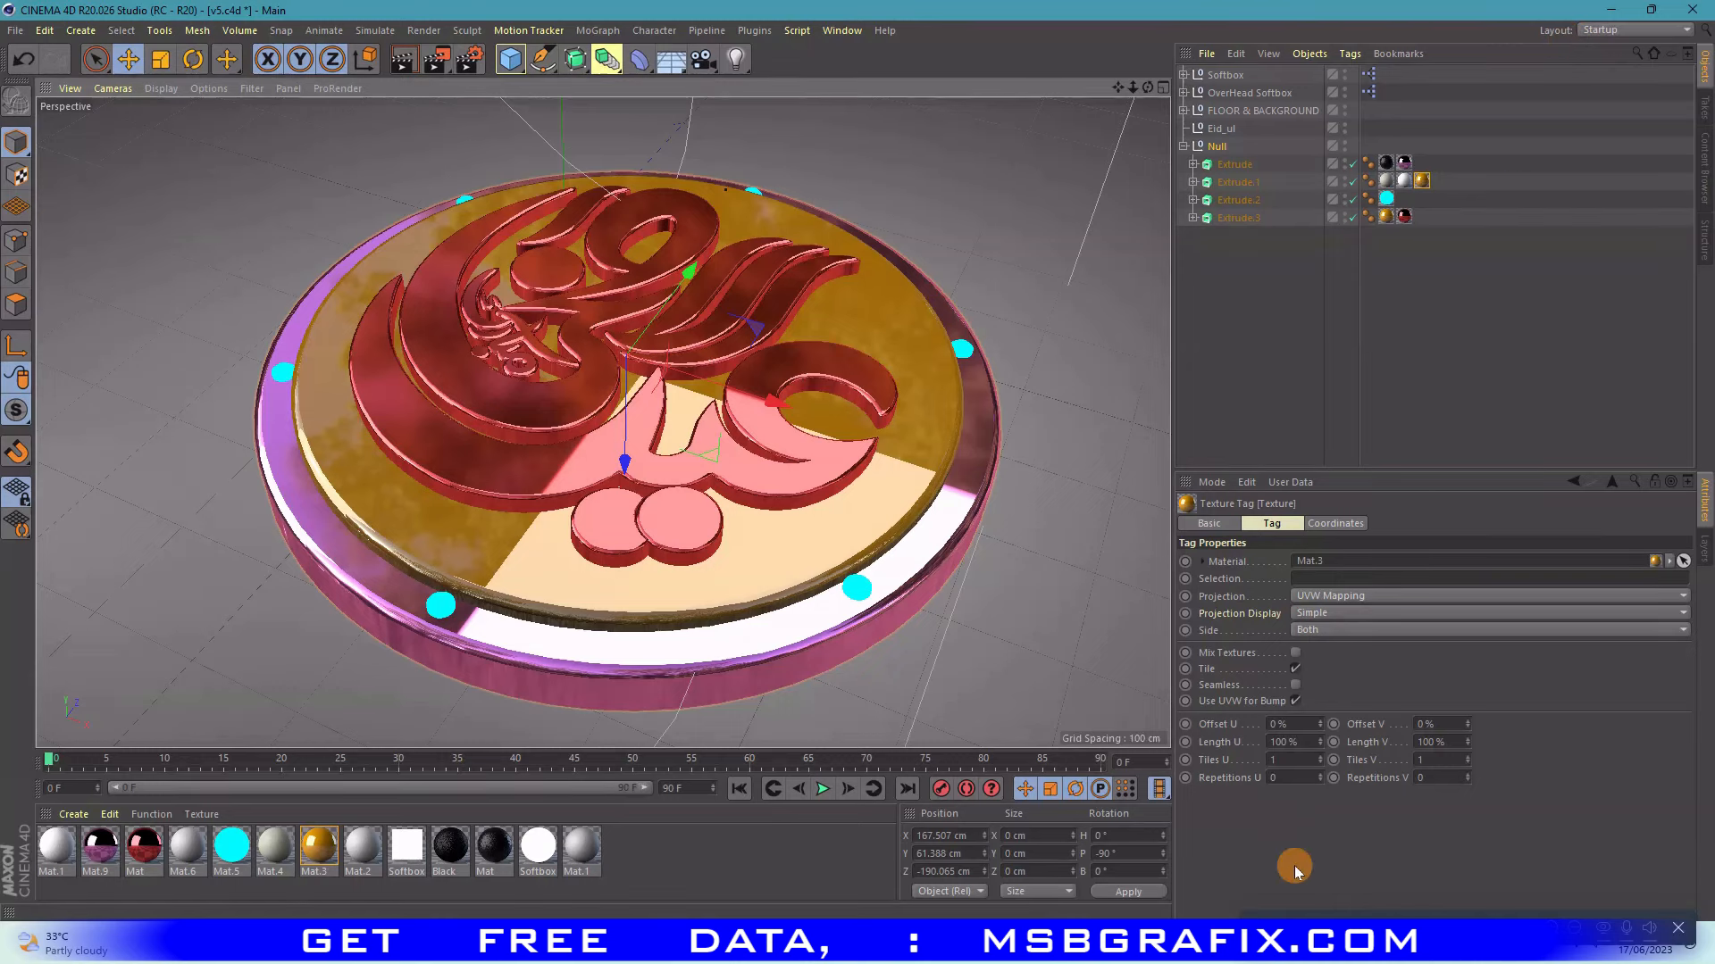
mouse_move(1062, 945)
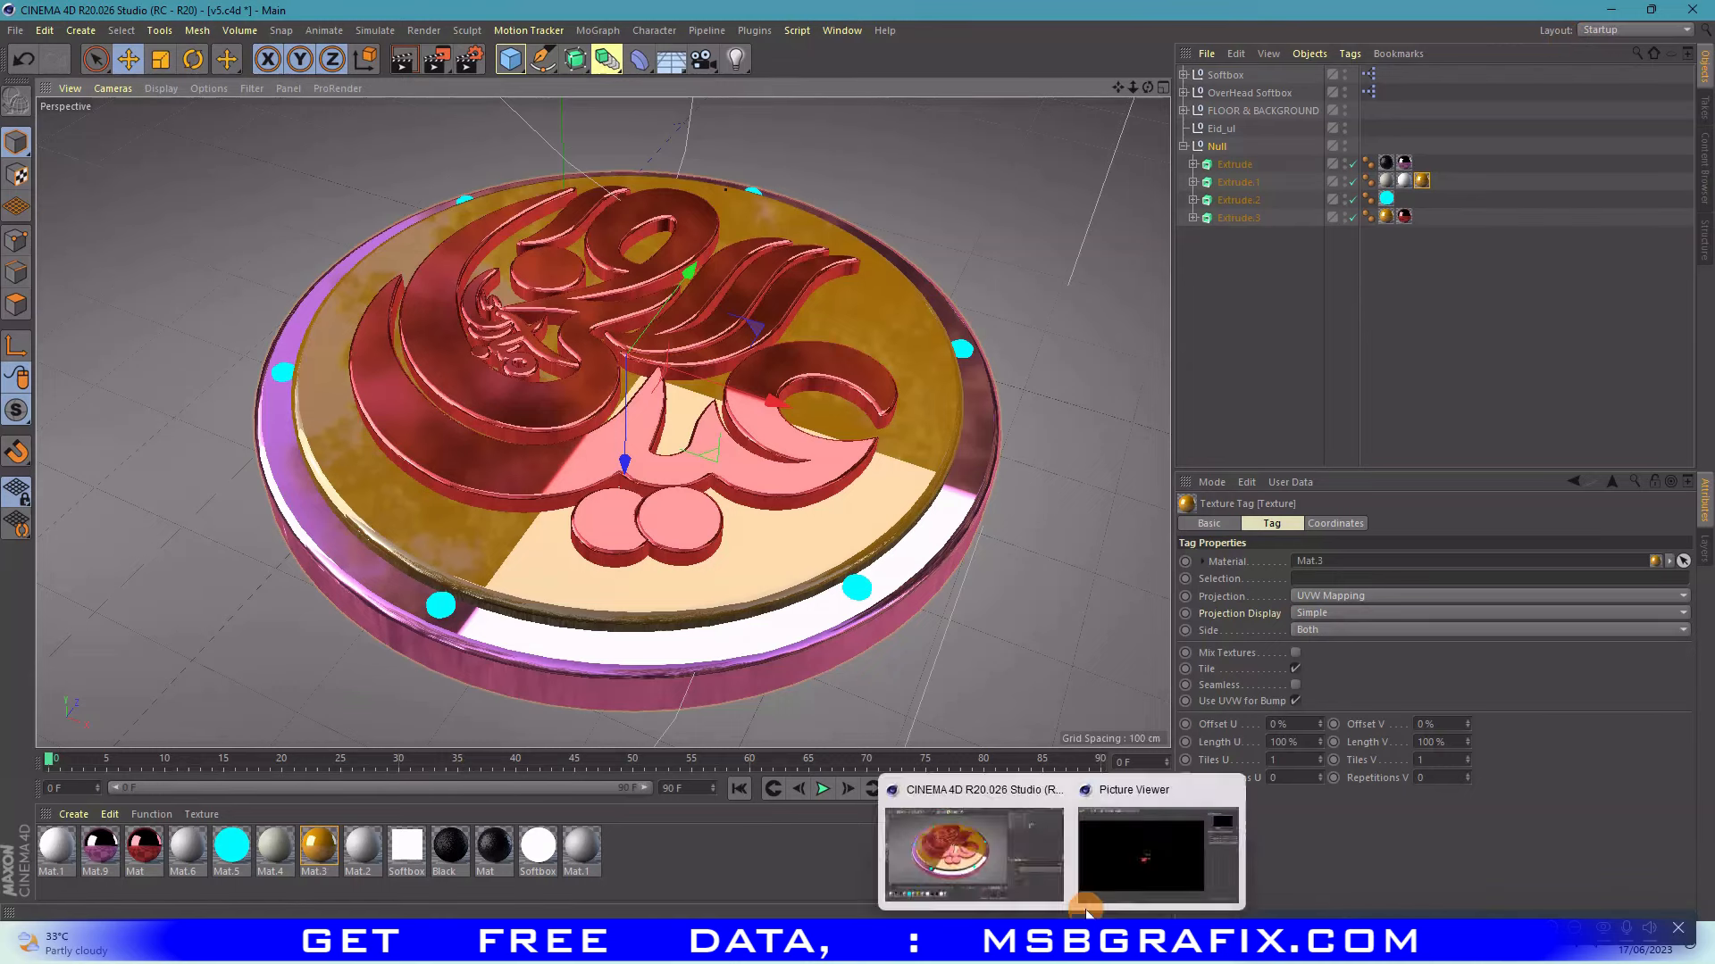
click(1101, 868)
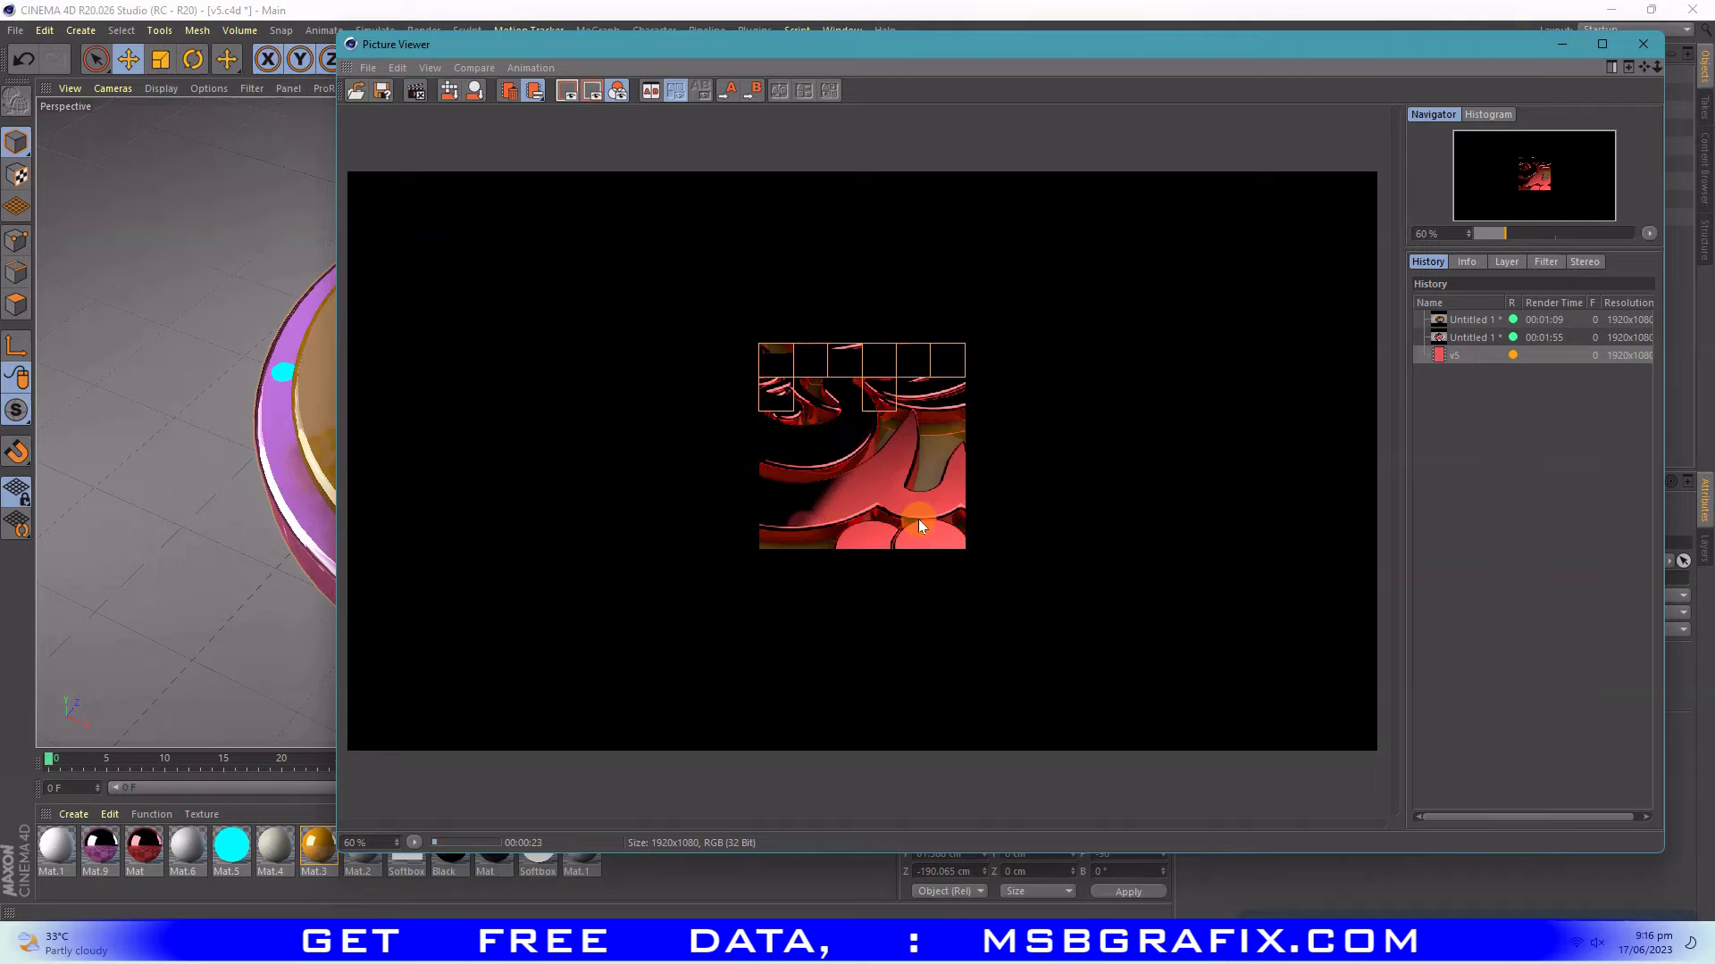
- Load the materials from the File scene in the D folder and bring up the Ring material's settings
click(1561, 43)
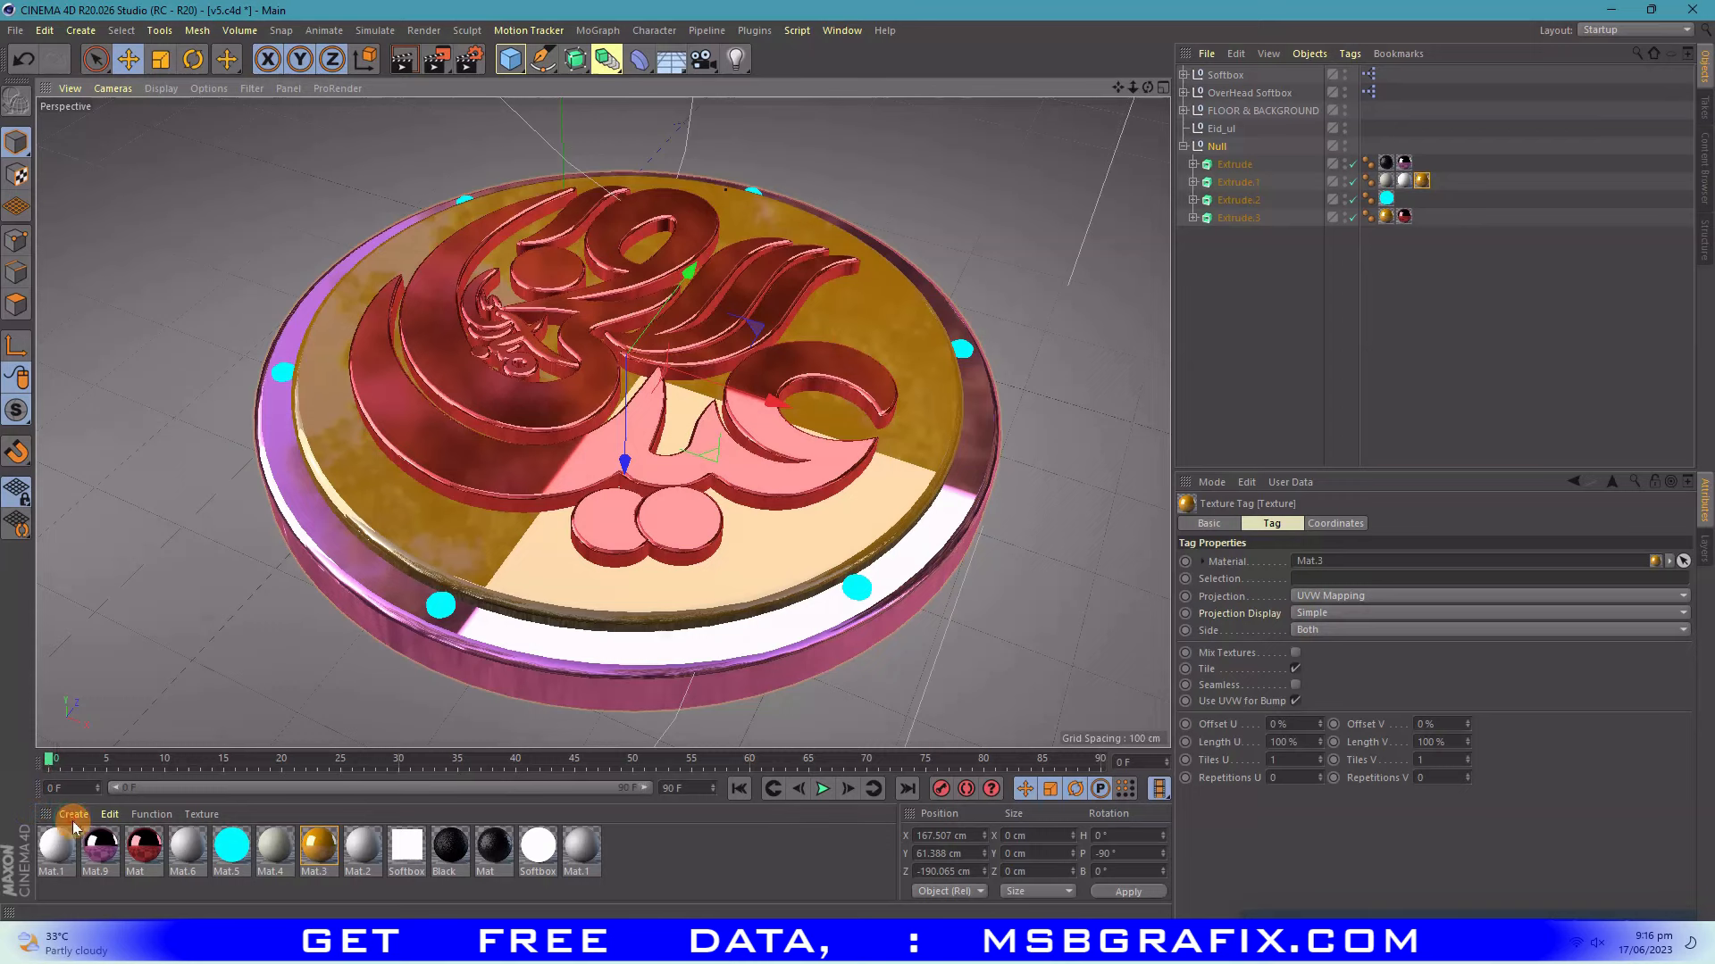
click(73, 815)
click(111, 710)
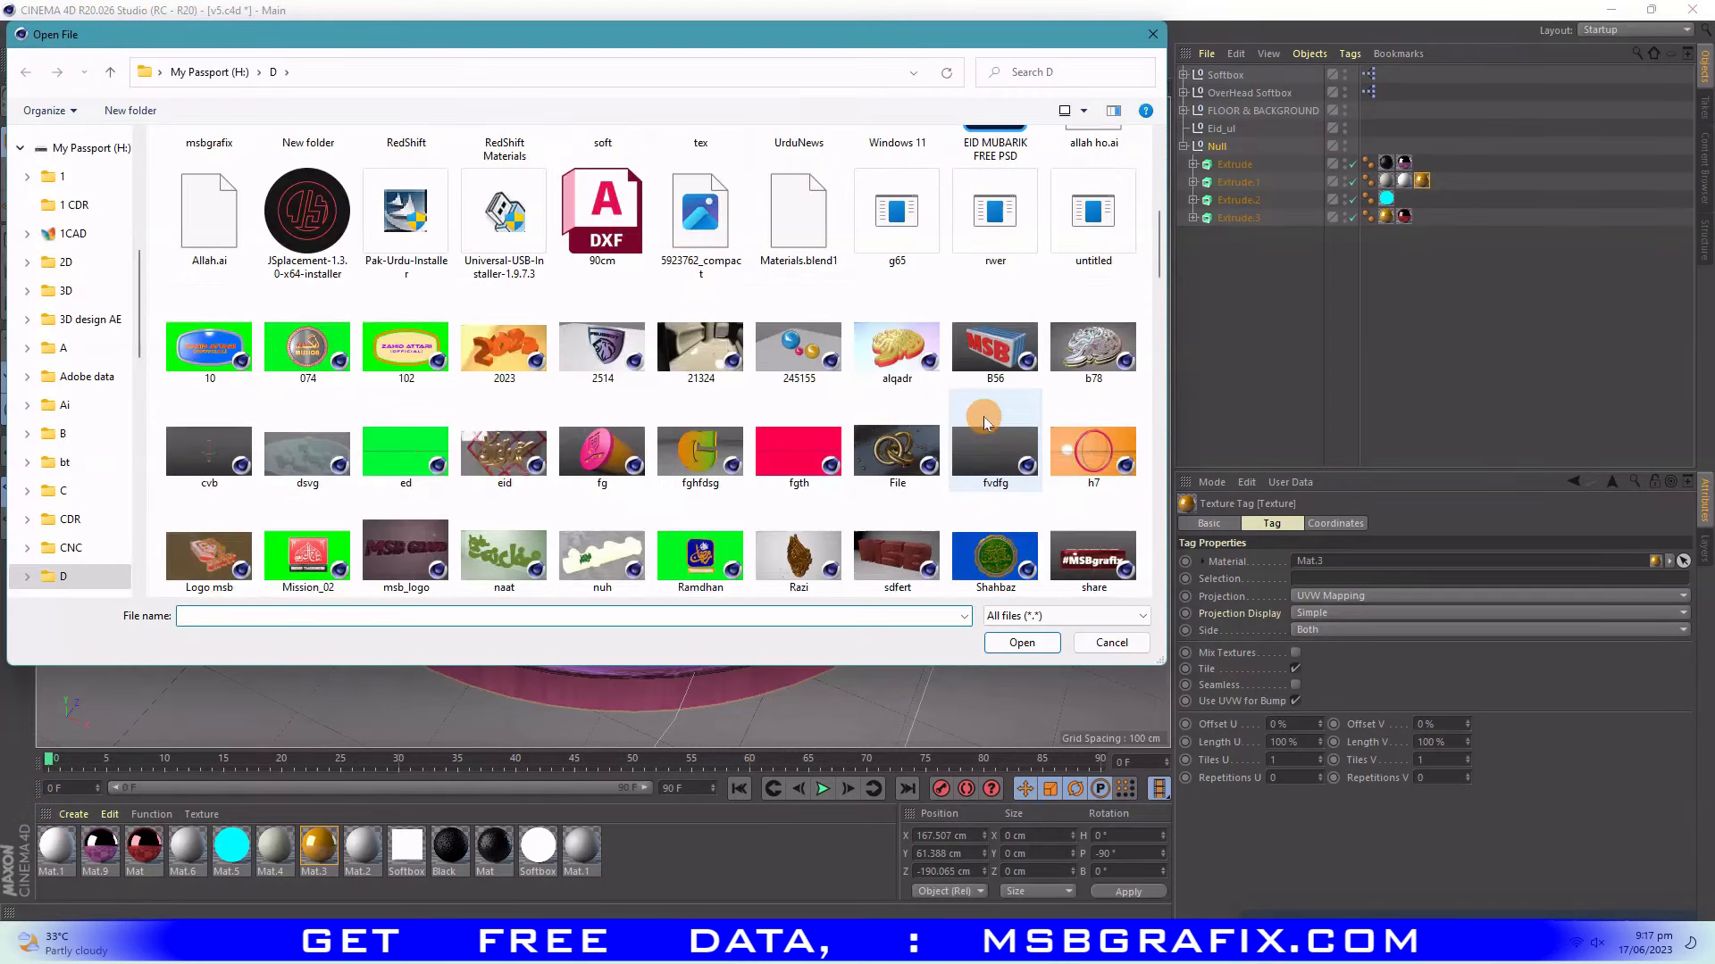
click(893, 451)
click(1010, 643)
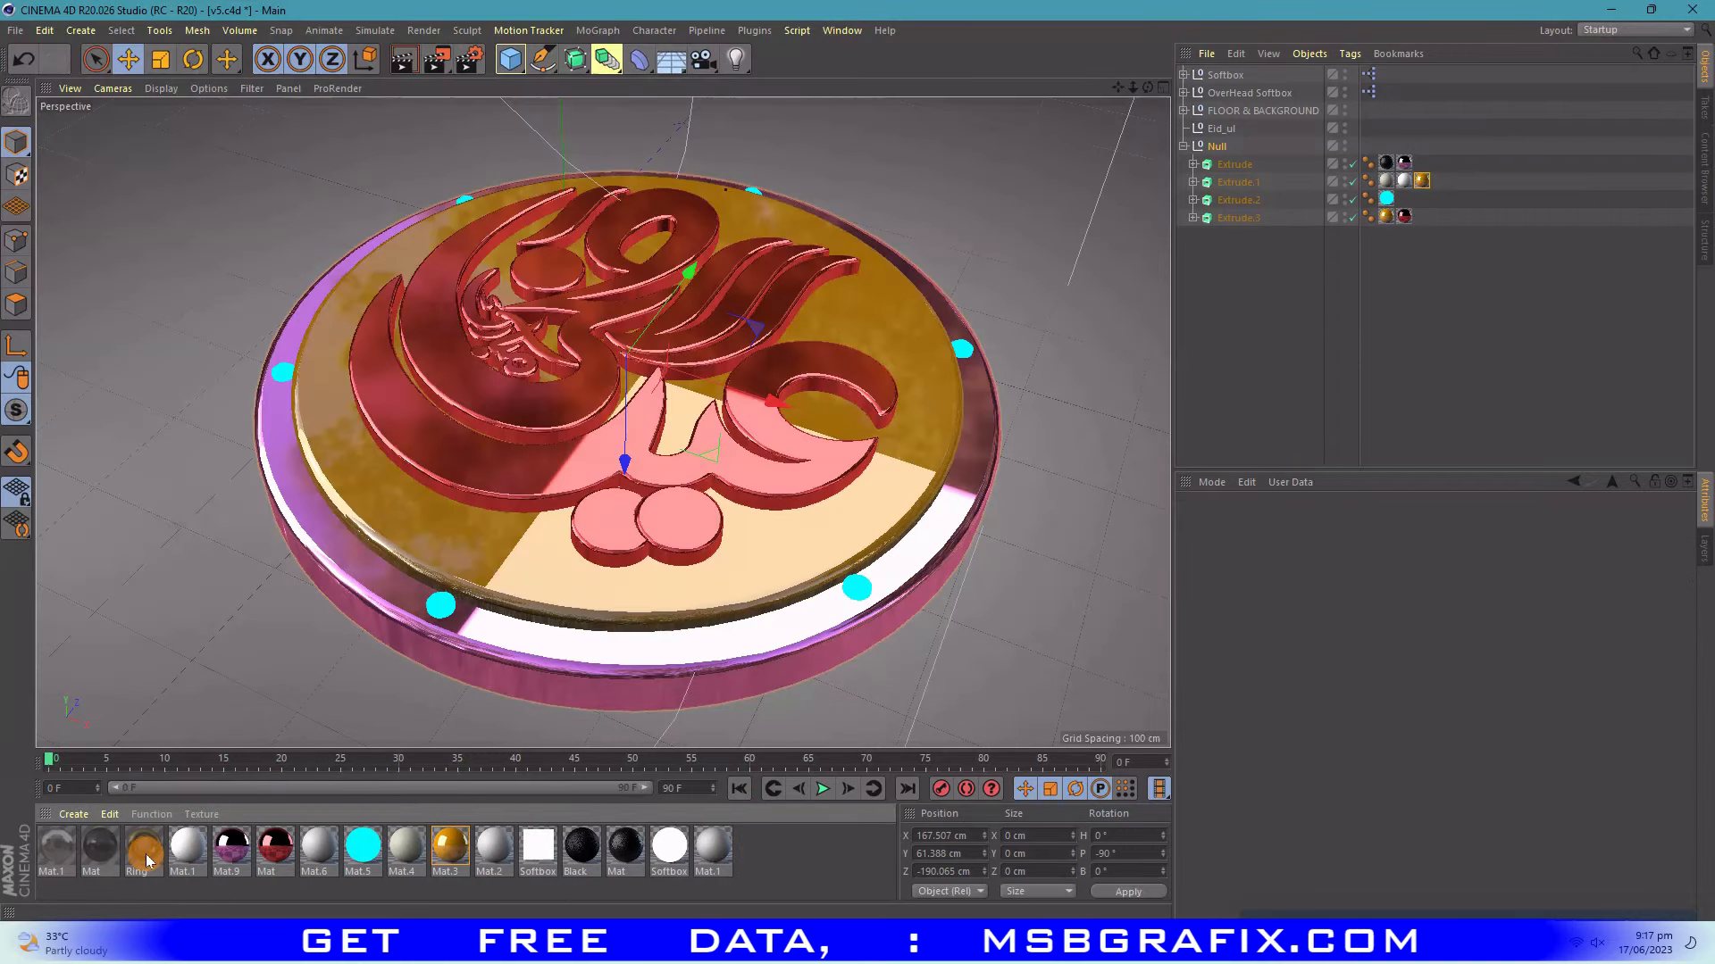
click(109, 859)
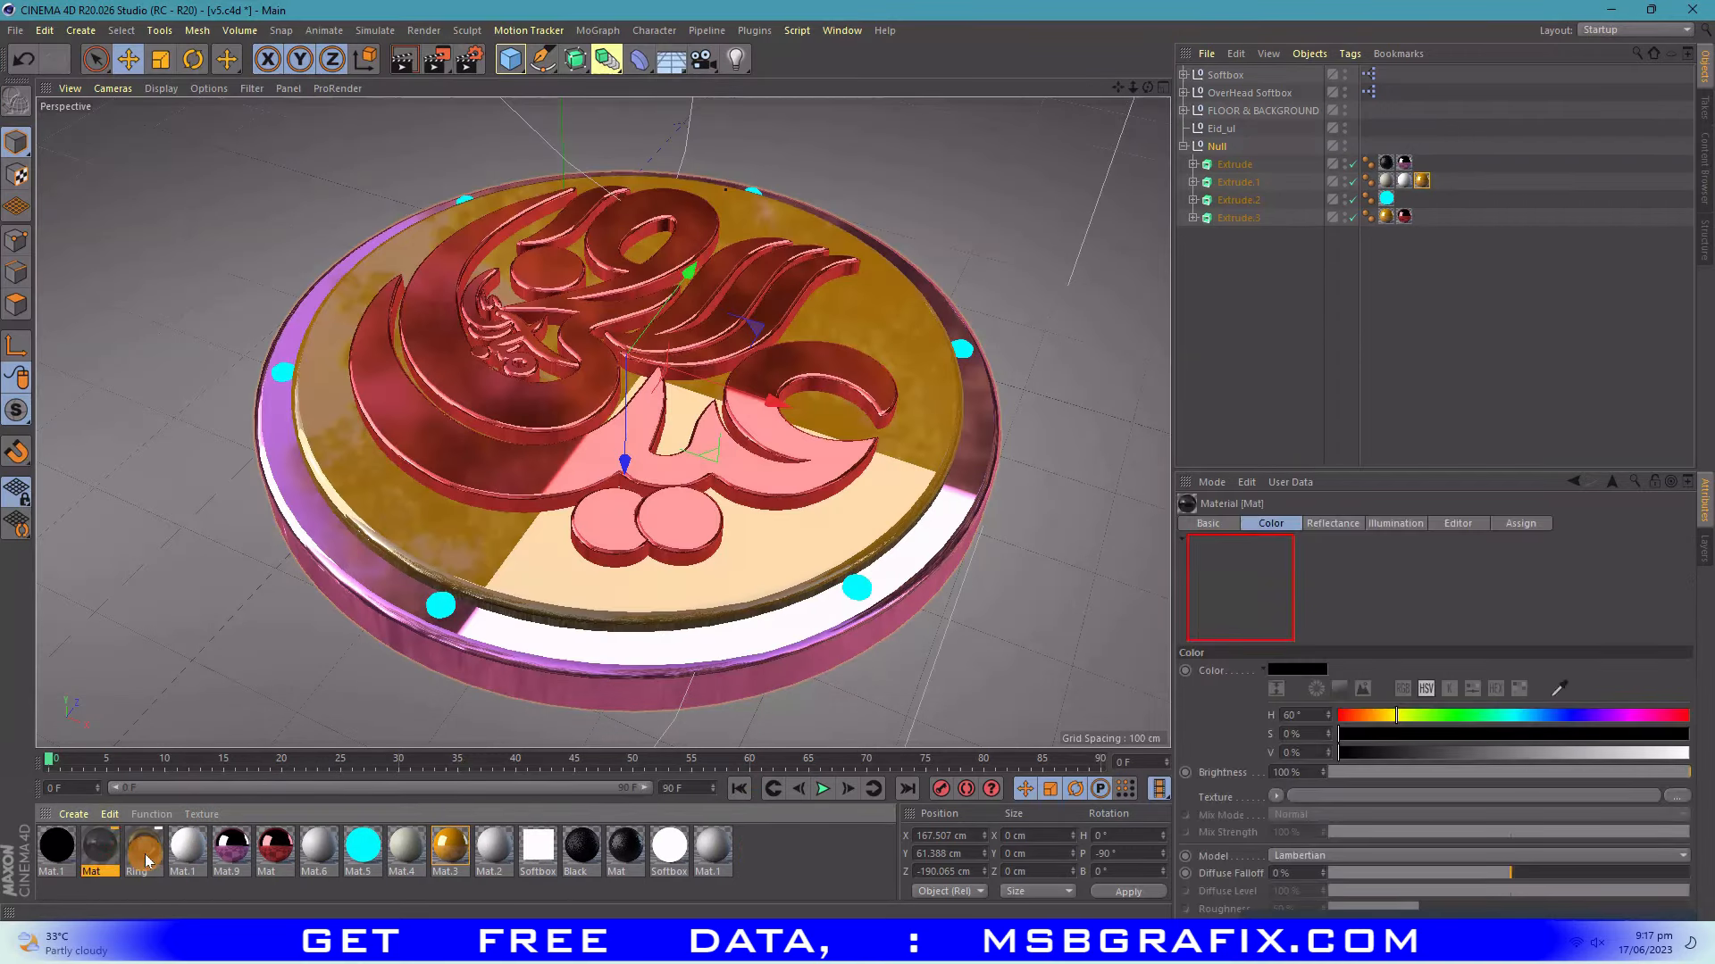
click(145, 852)
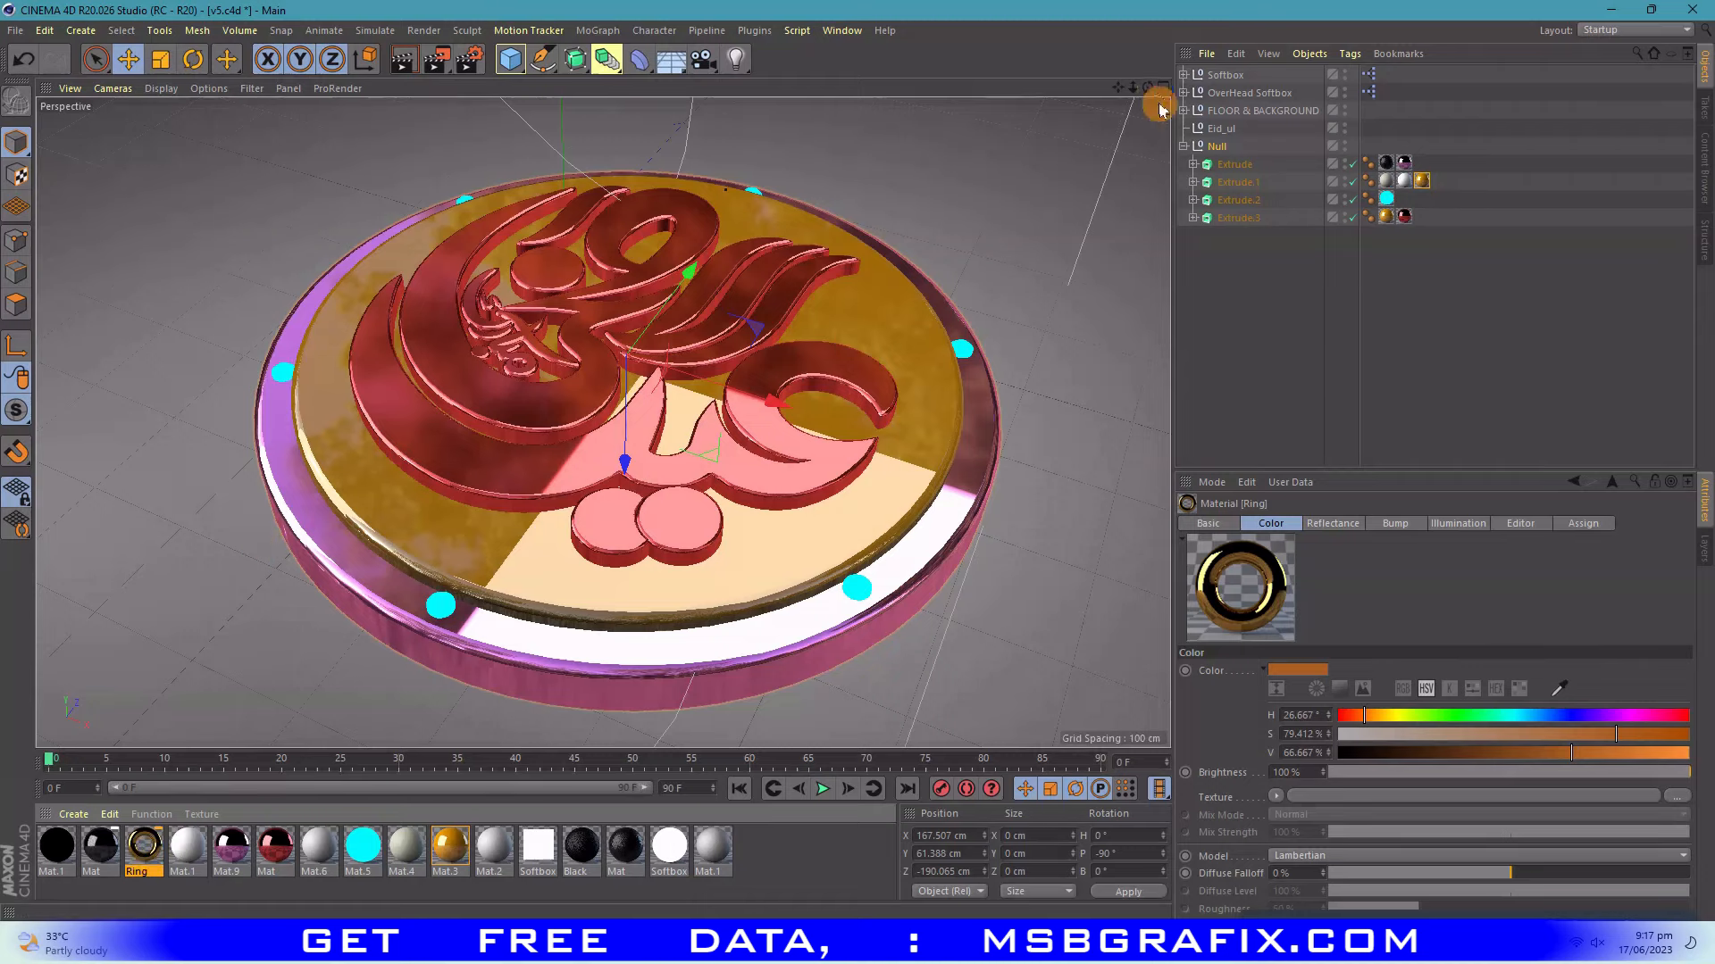
- Turn the perspective view to a closer angle and check the gold-disc render's progress in the Picture Viewer
mouse_move(1147, 88)
mouse_down()
mouse_move(1123, 109)
mouse_move(1119, 83)
mouse_move(1138, 88)
mouse_up()
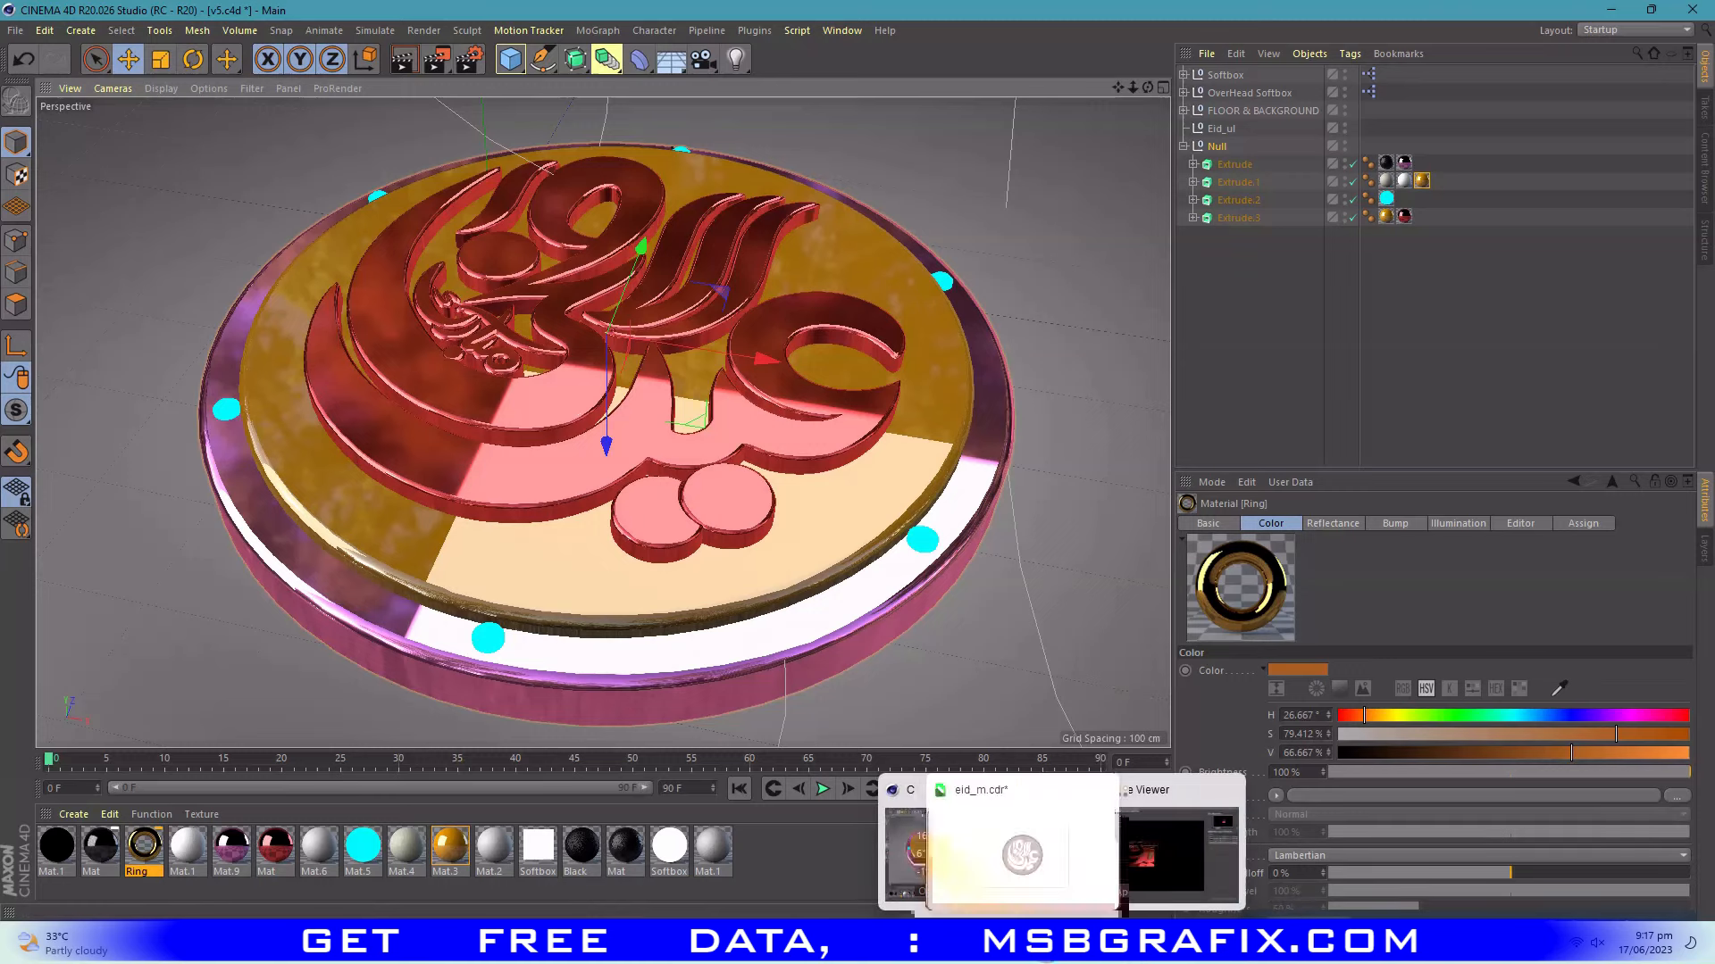
click(1061, 942)
click(1157, 803)
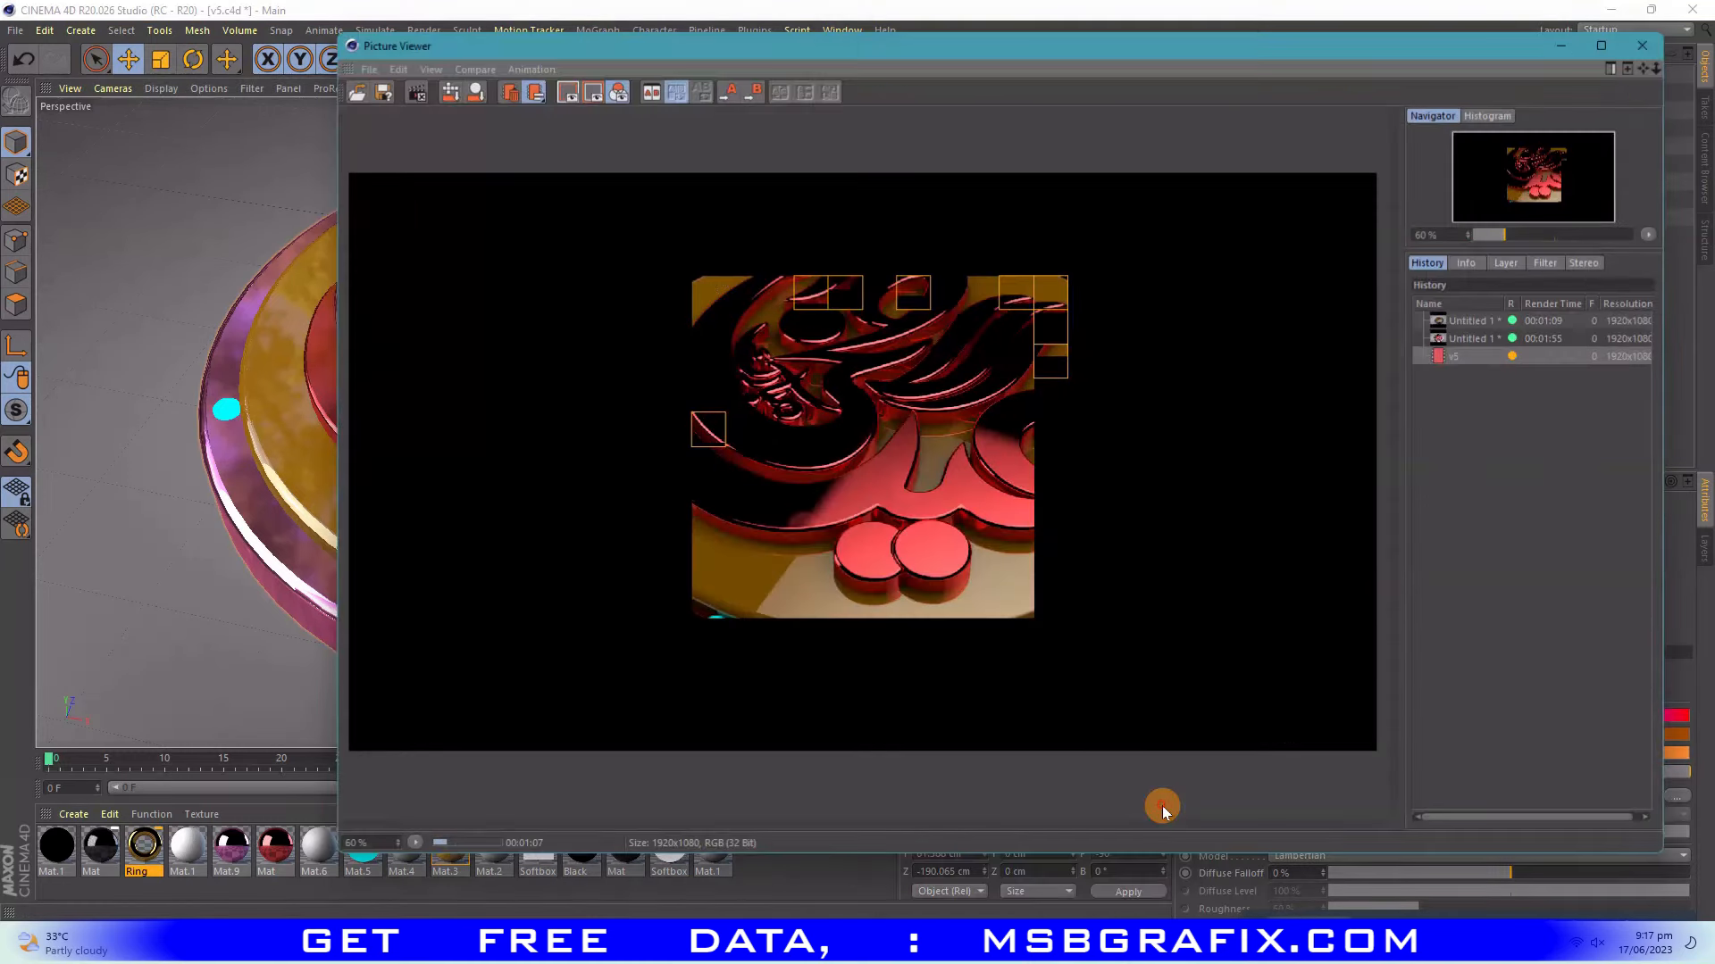
click(1561, 43)
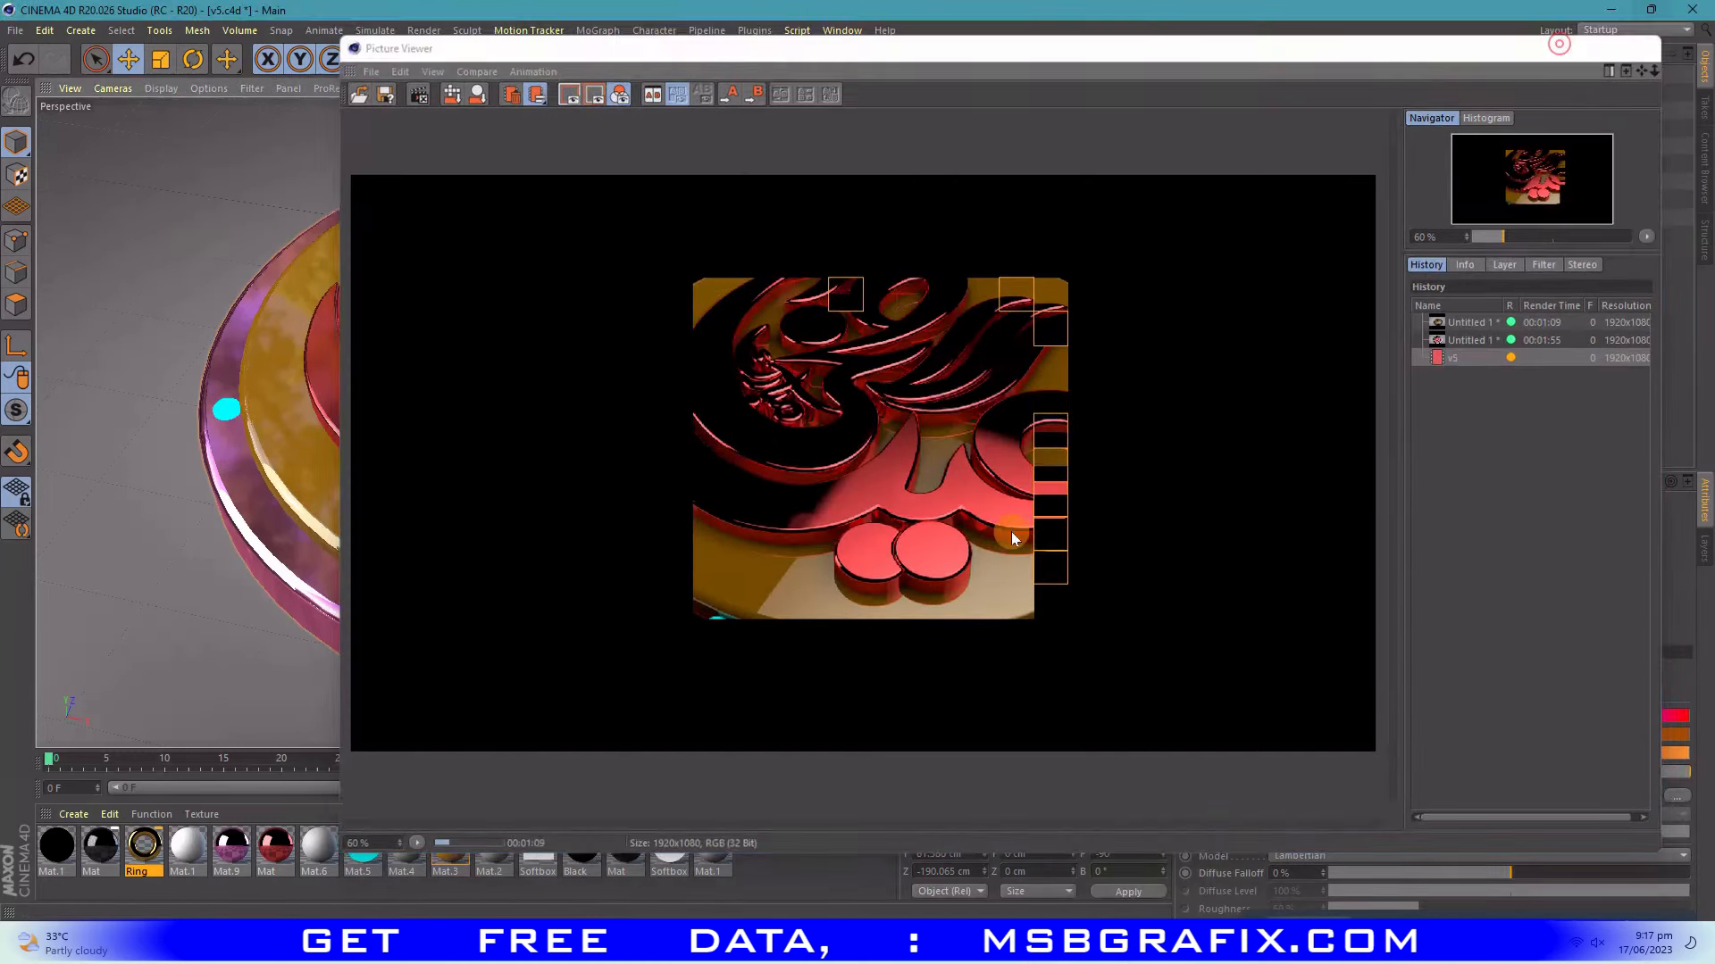
click(1107, 947)
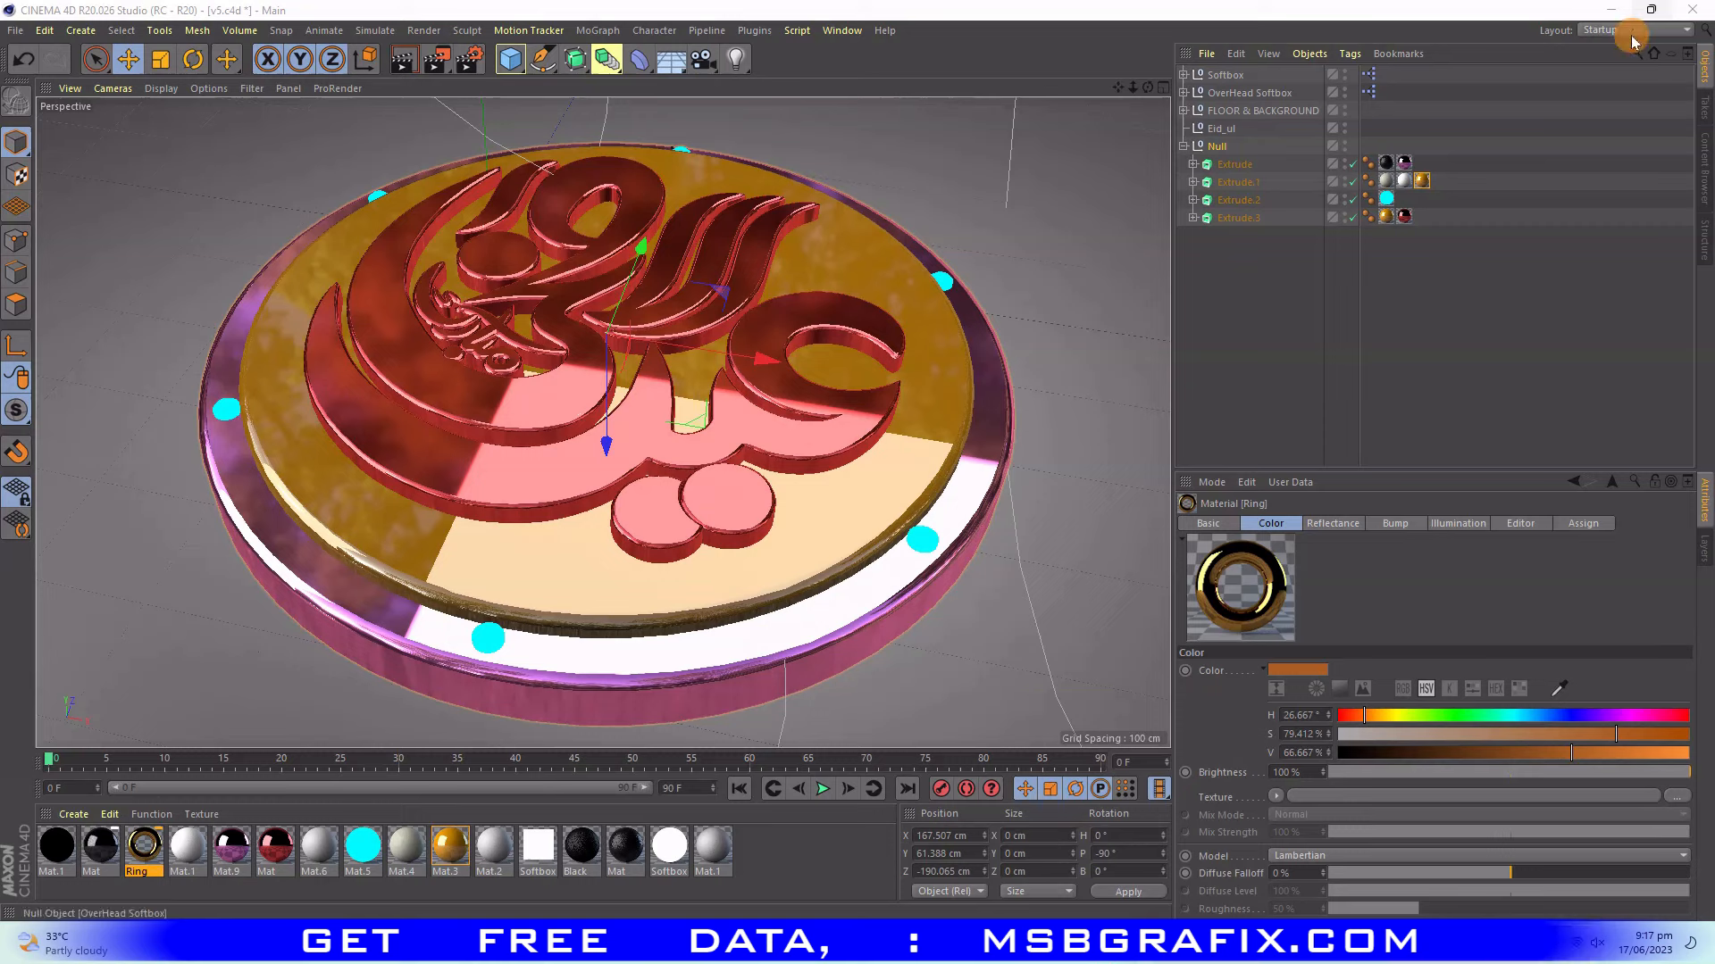
- Delete the redundant texture tags from Extrude, Extrude.1 and Extrude.3, and replace the rim dots' material with the white Softbox material
click(1433, 294)
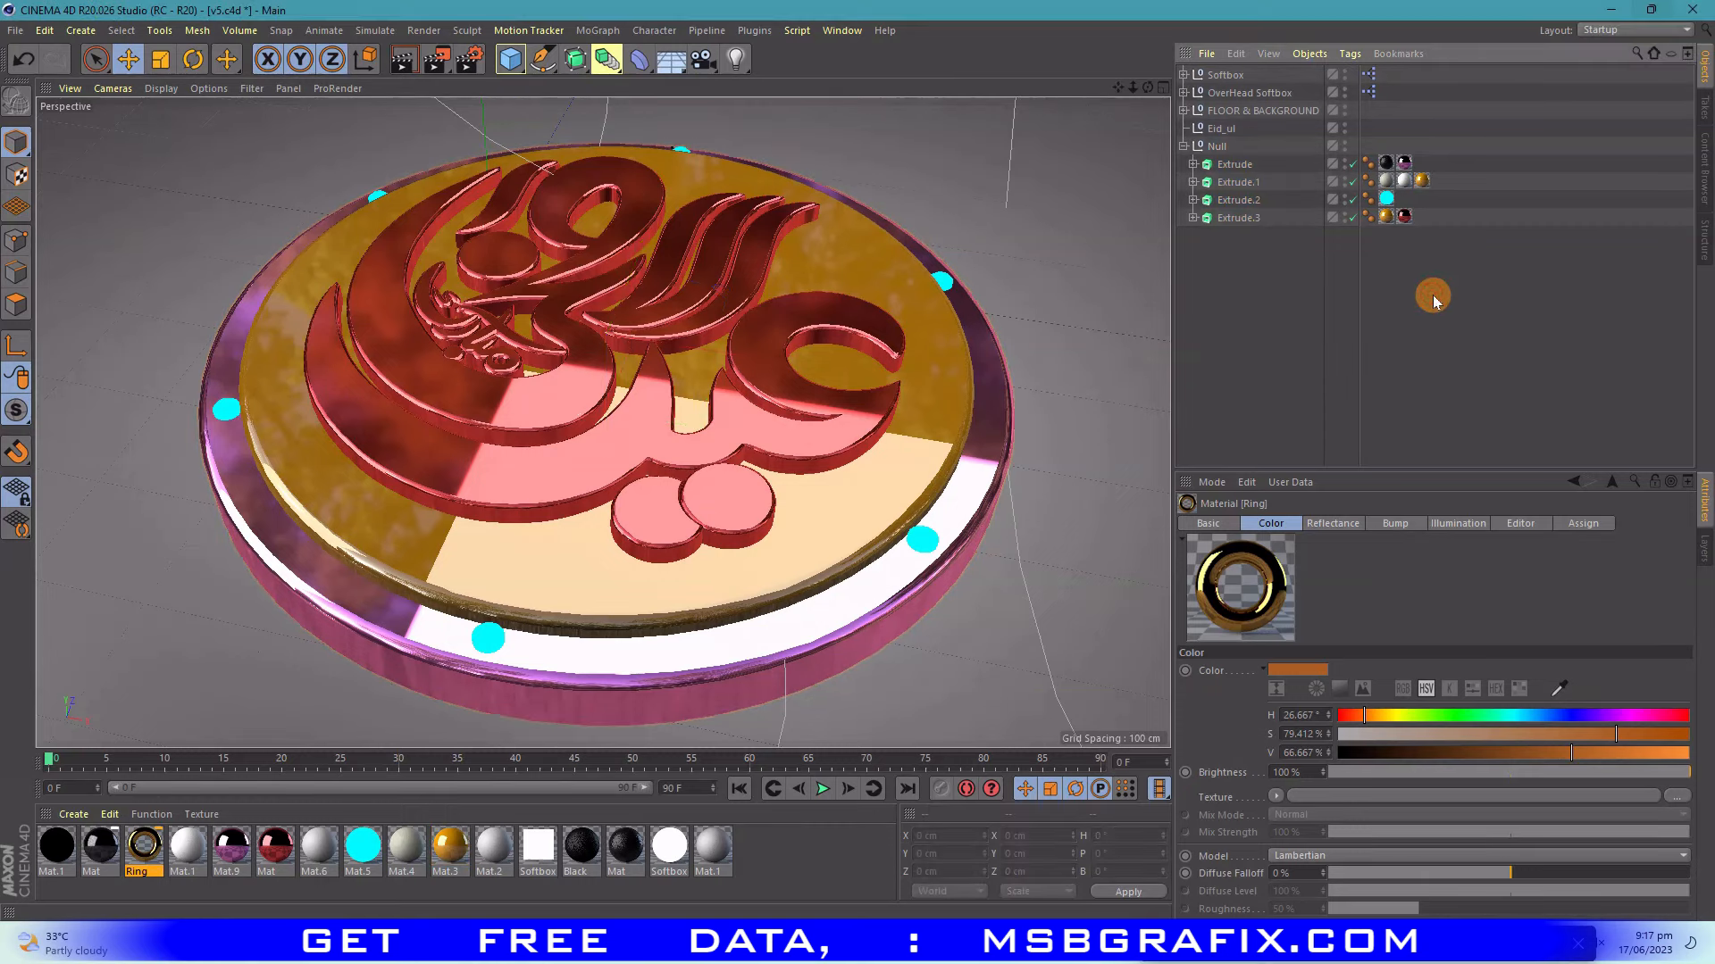
click(1387, 217)
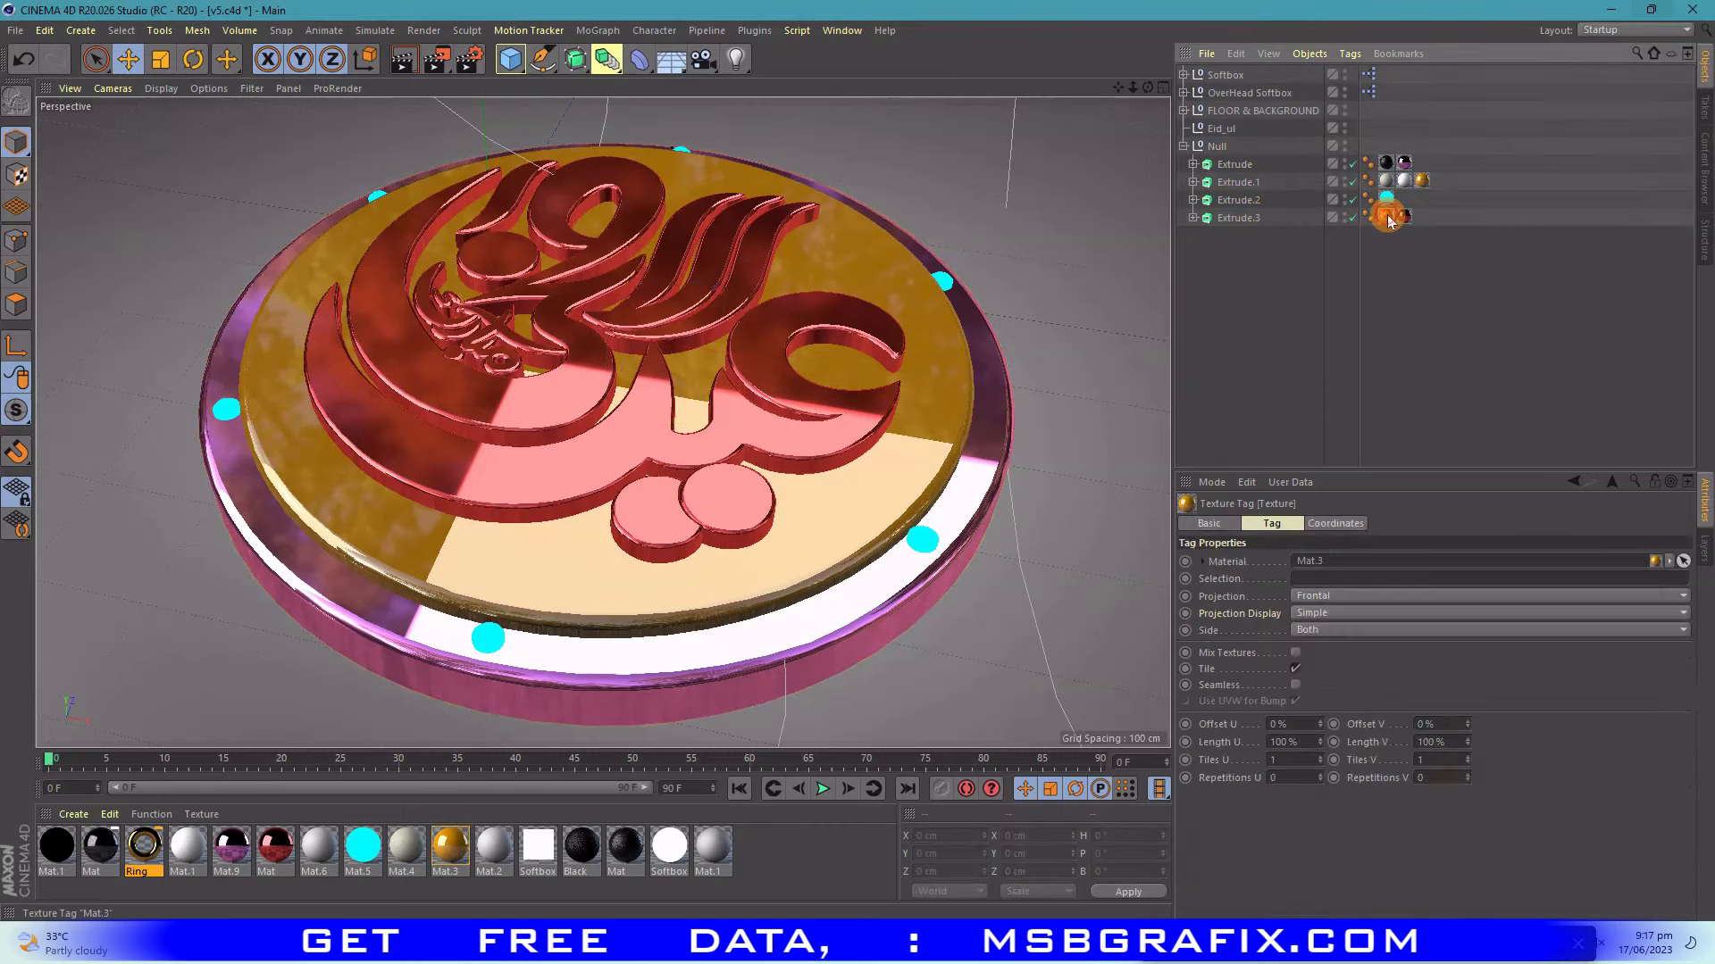
key(Delete)
click(1385, 182)
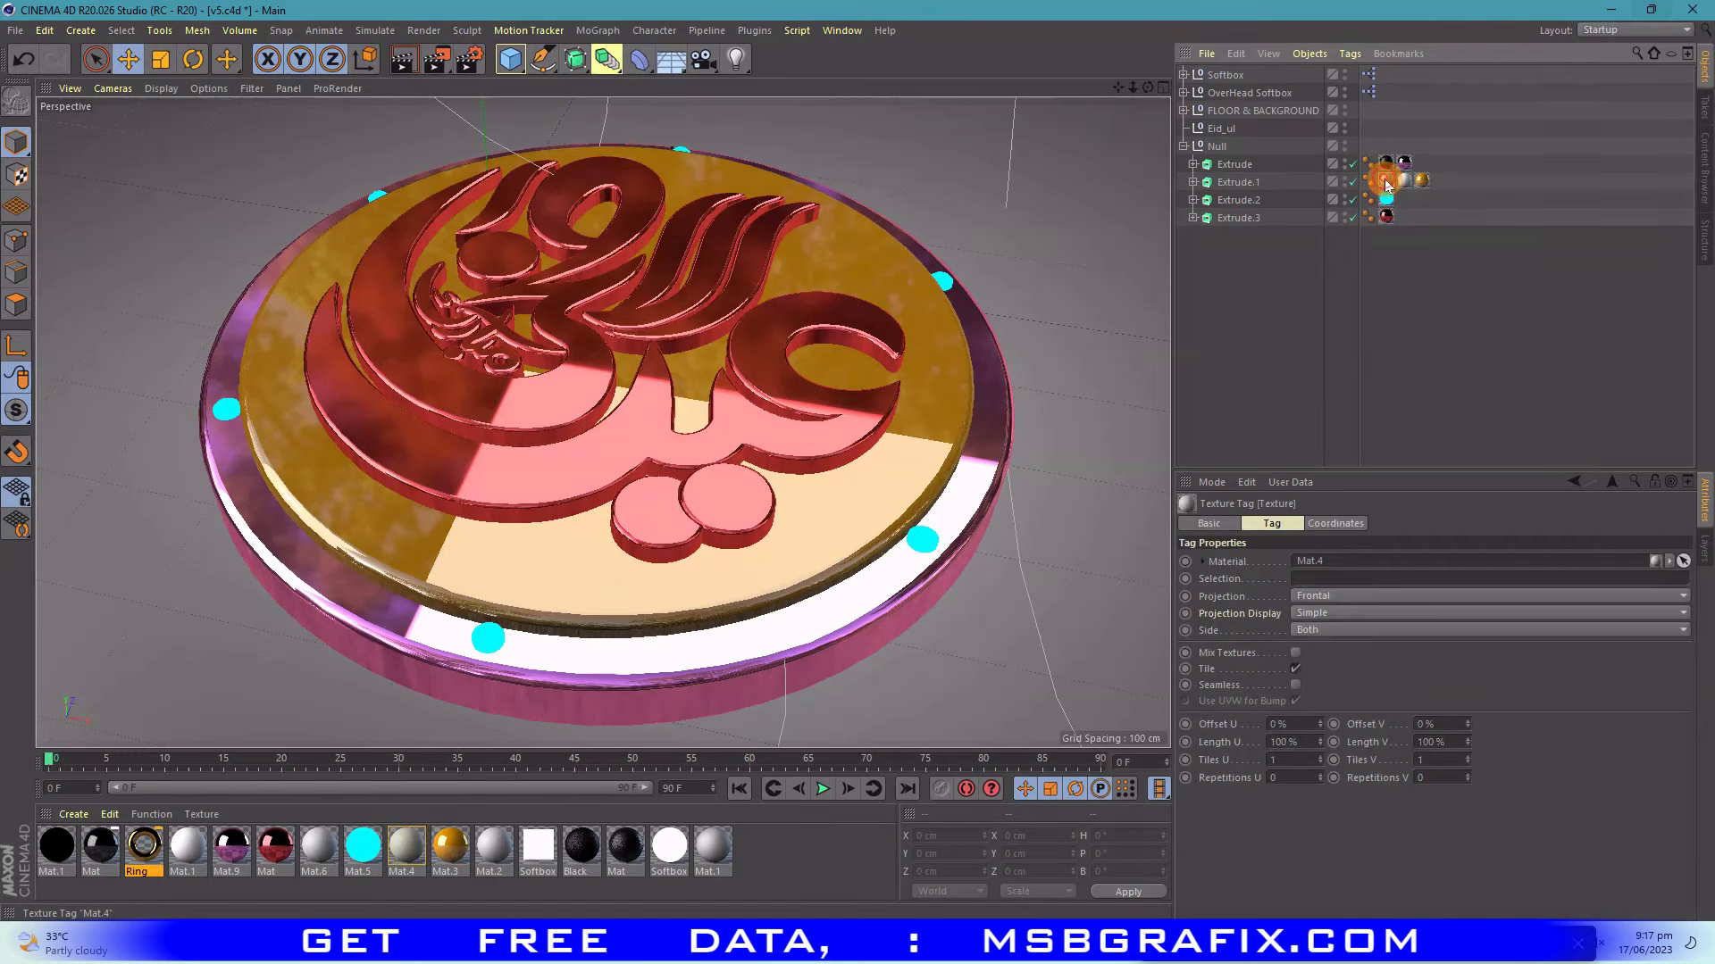
key(Delete)
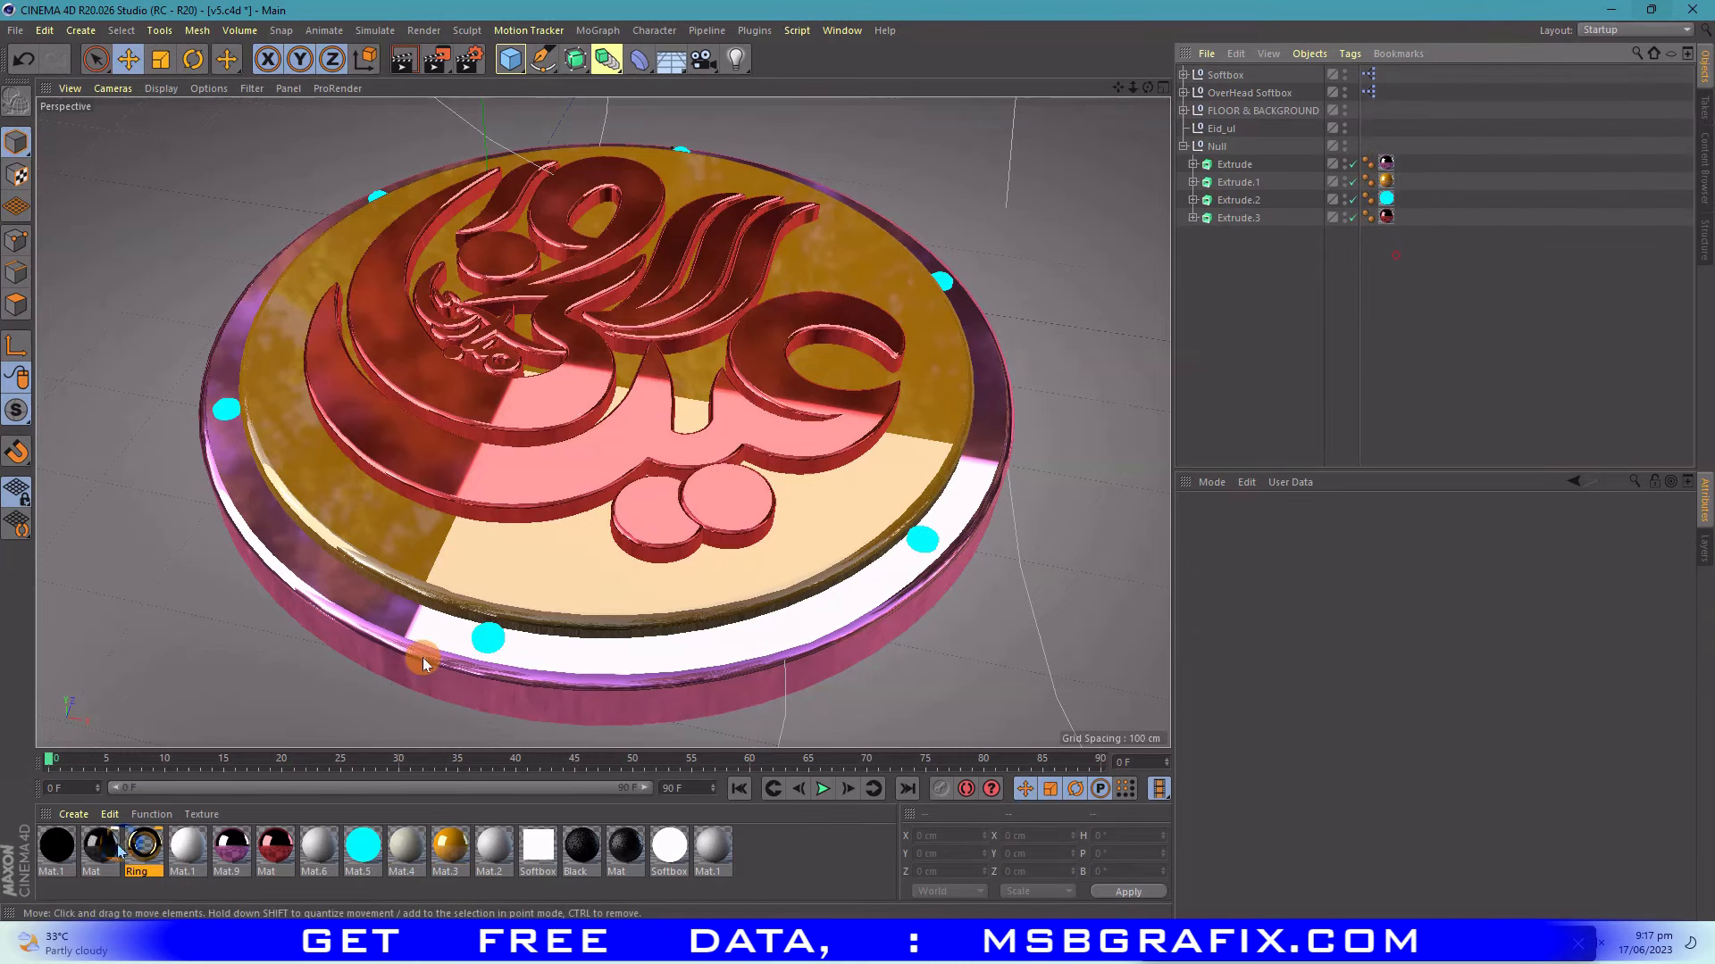
drag(668, 847, 1390, 201)
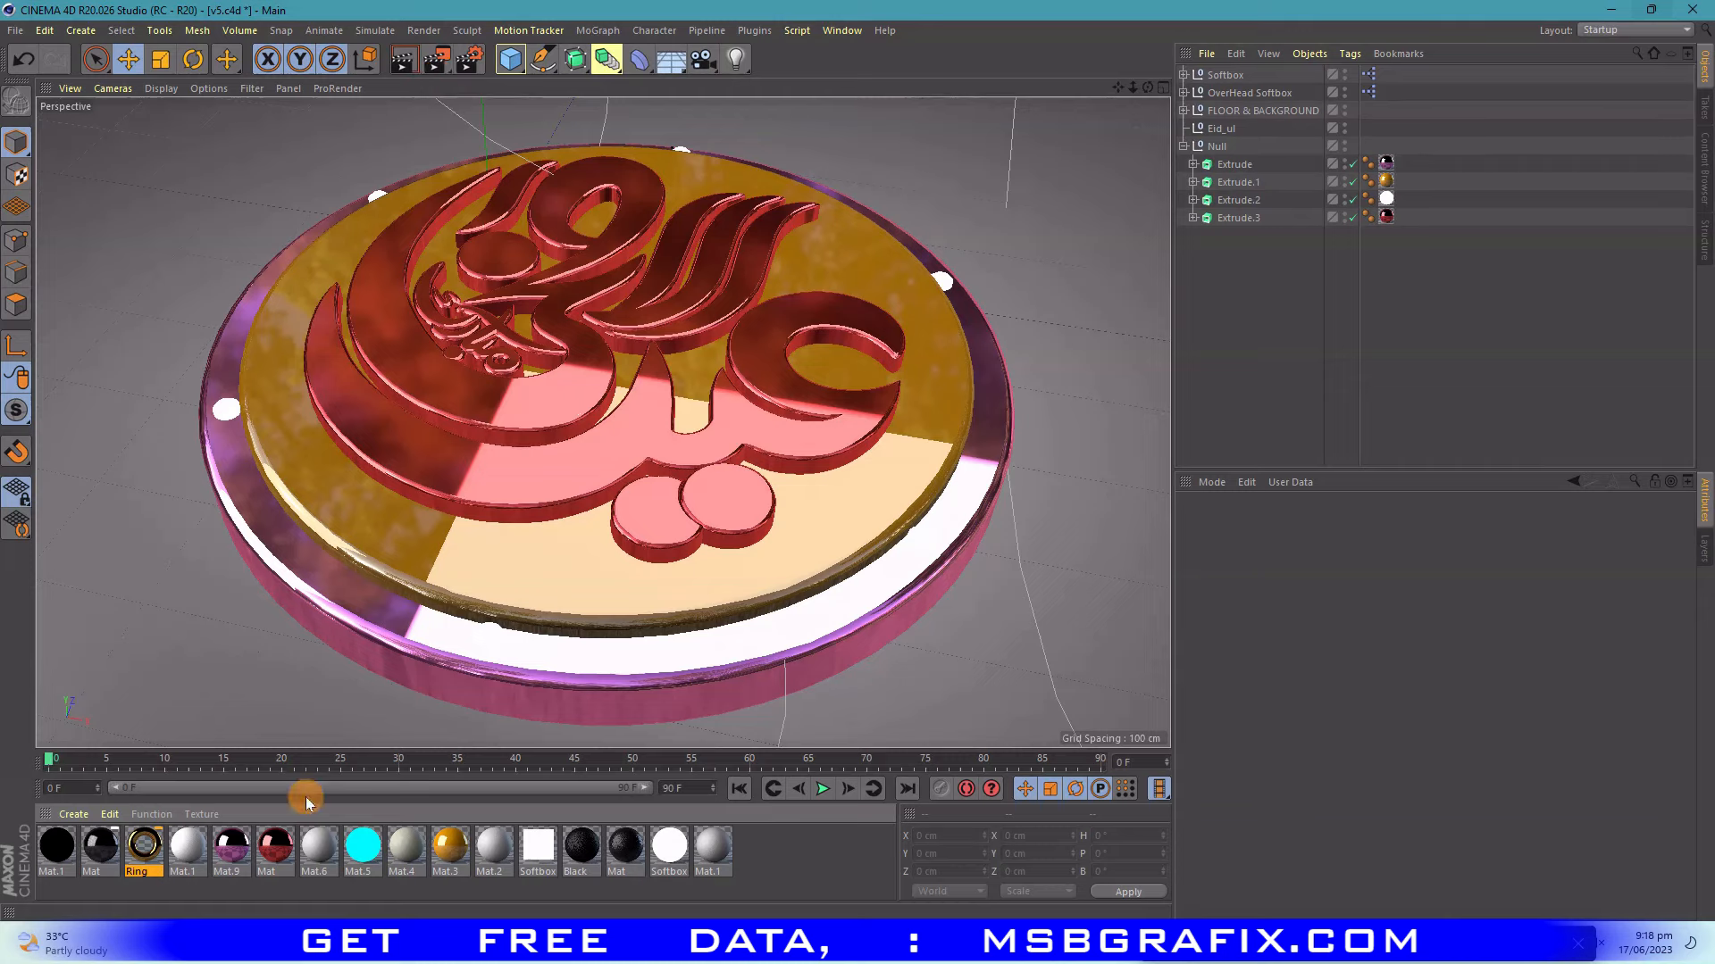
- Start loading more materials and look through the D folder for a suitable scene file
drag(150, 860, 127, 873)
click(87, 814)
click(141, 707)
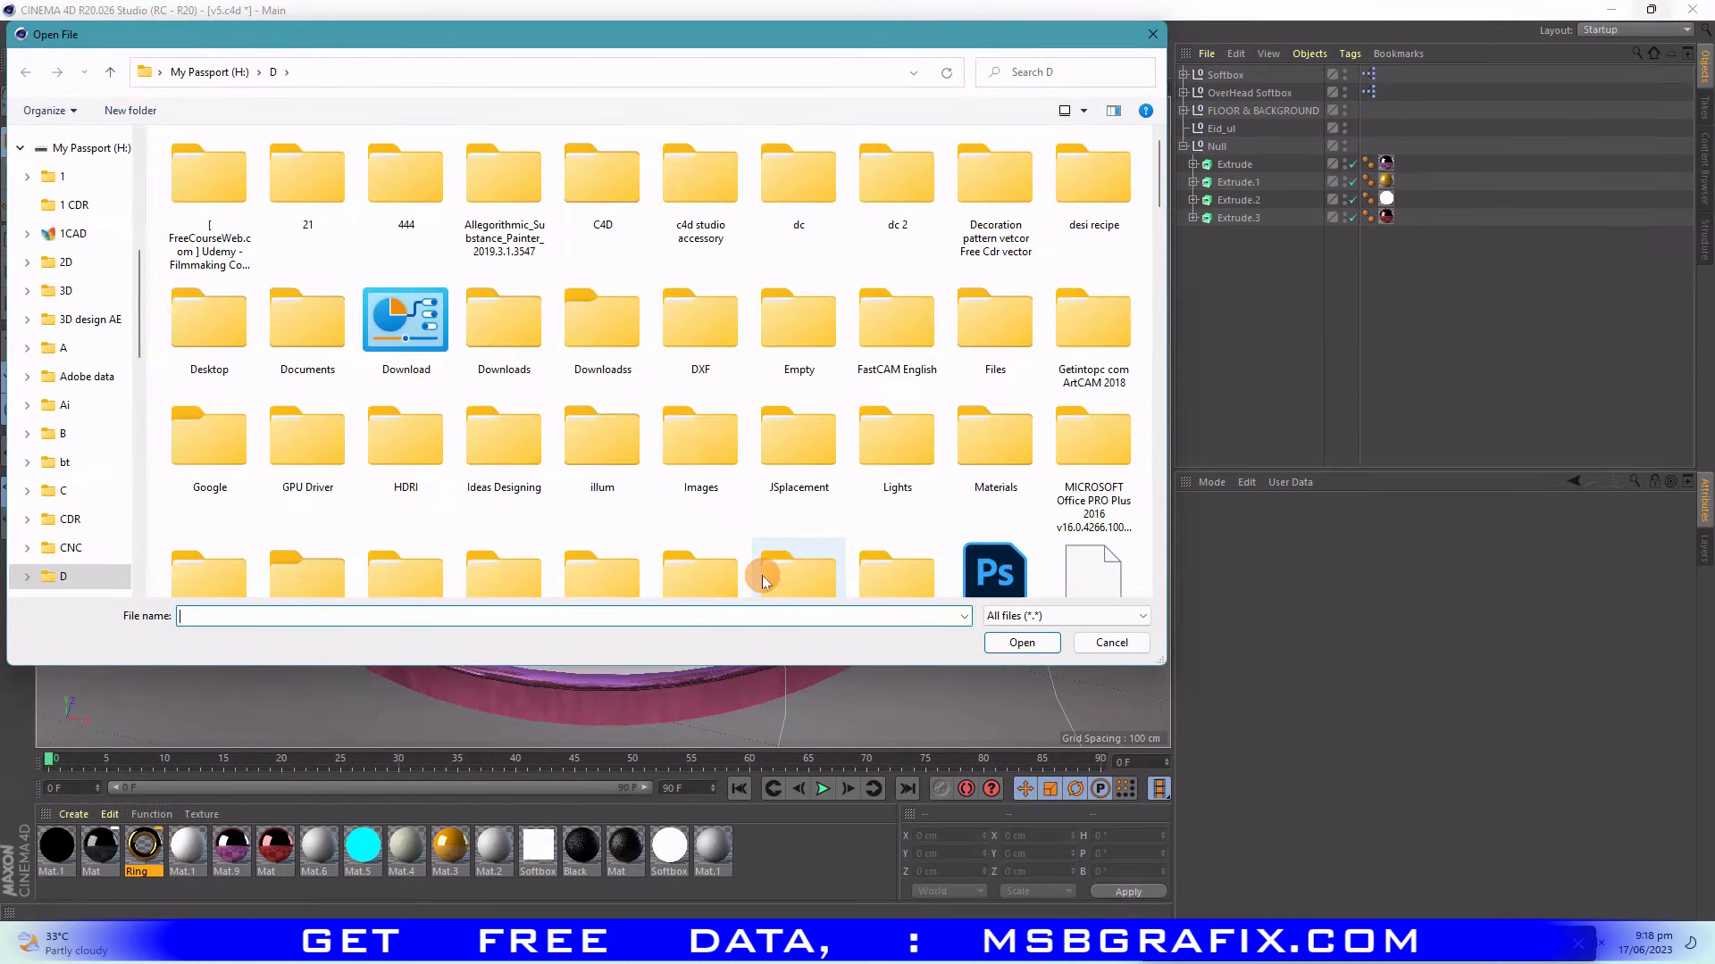
scroll(797, 407, down, 10)
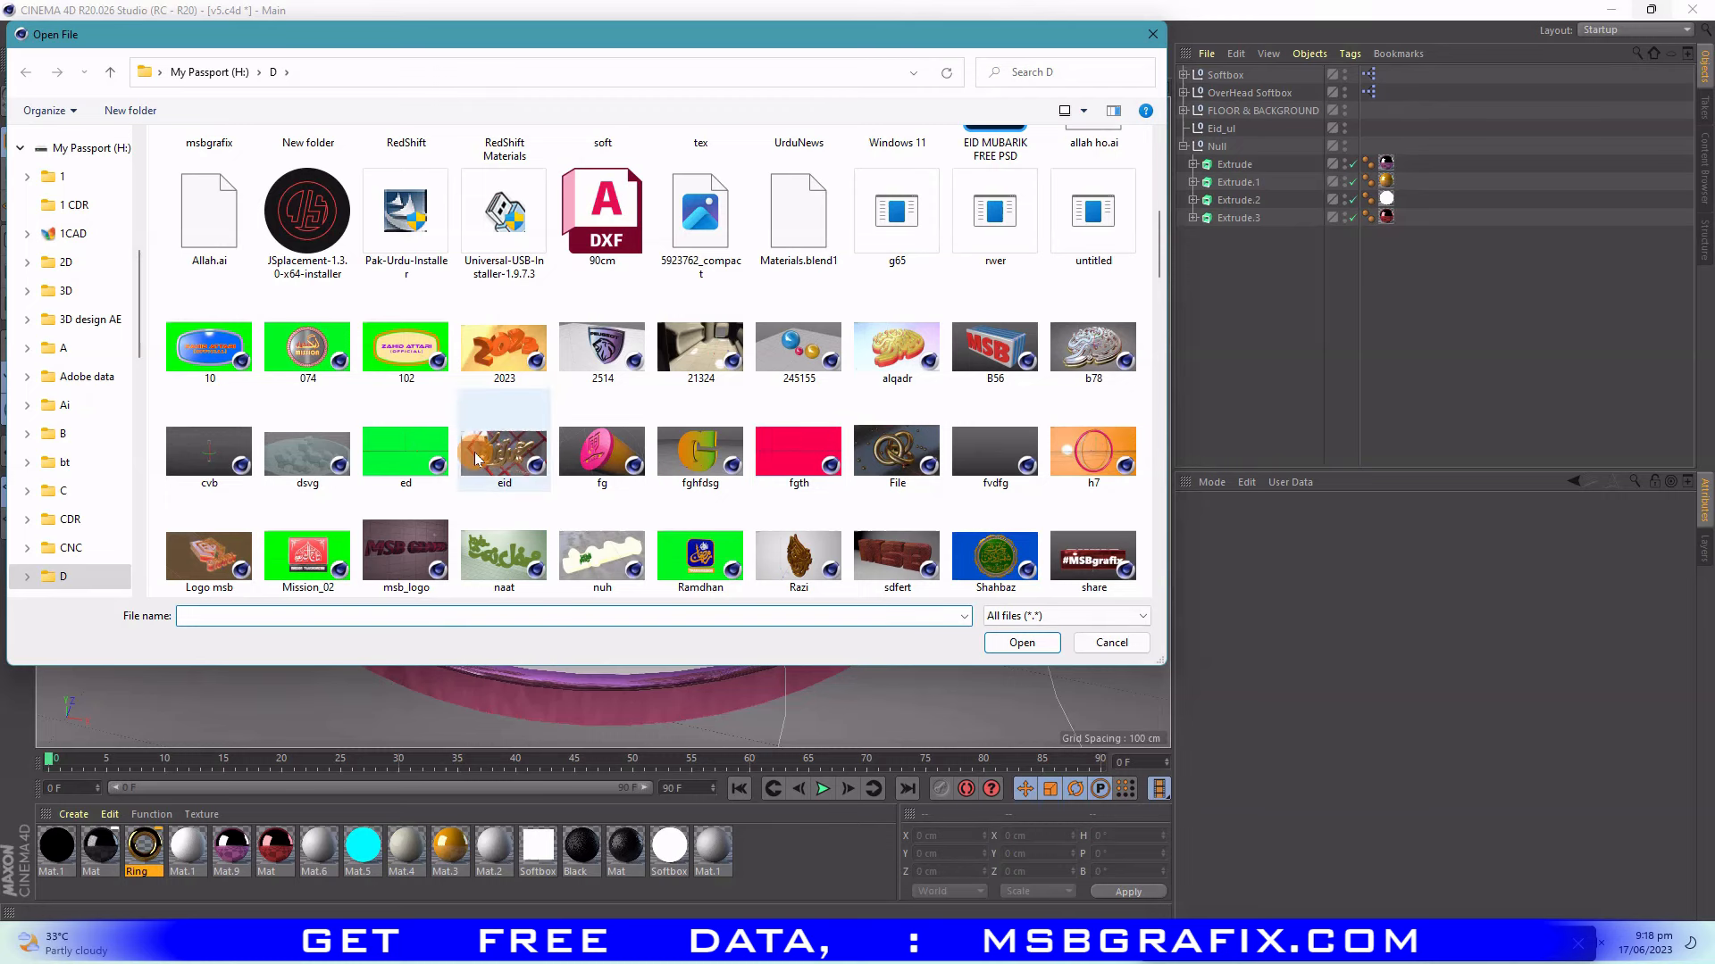
scroll(479, 457, down, 3)
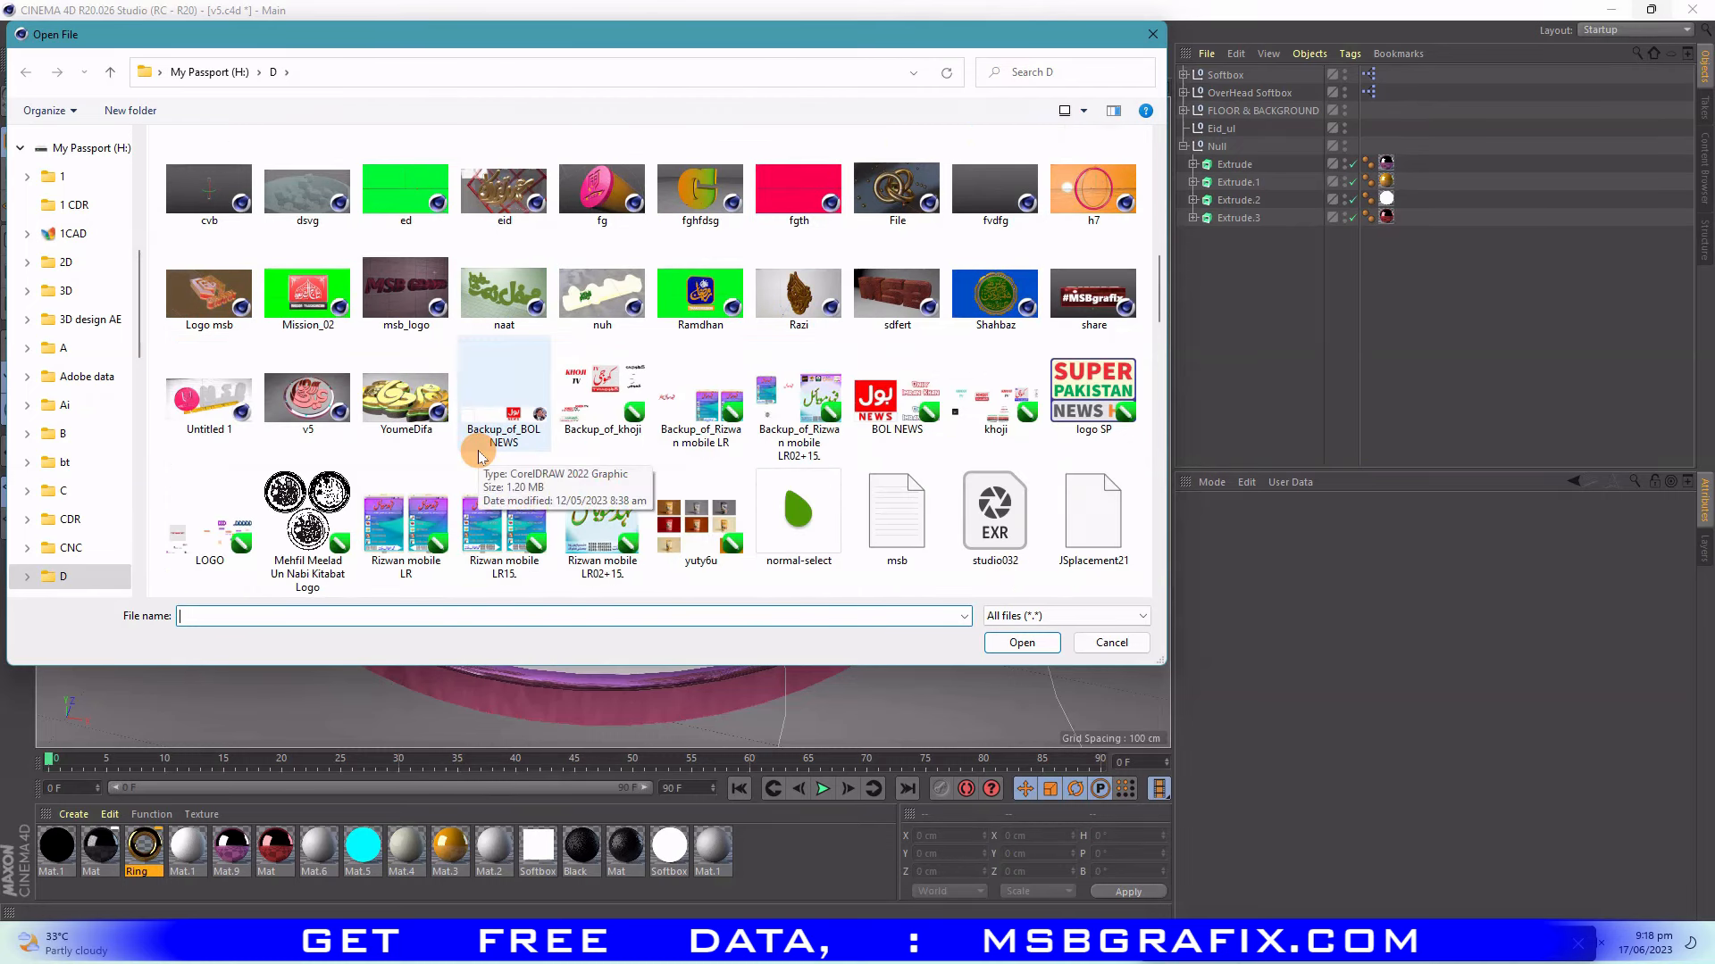
scroll(480, 456, down, 5)
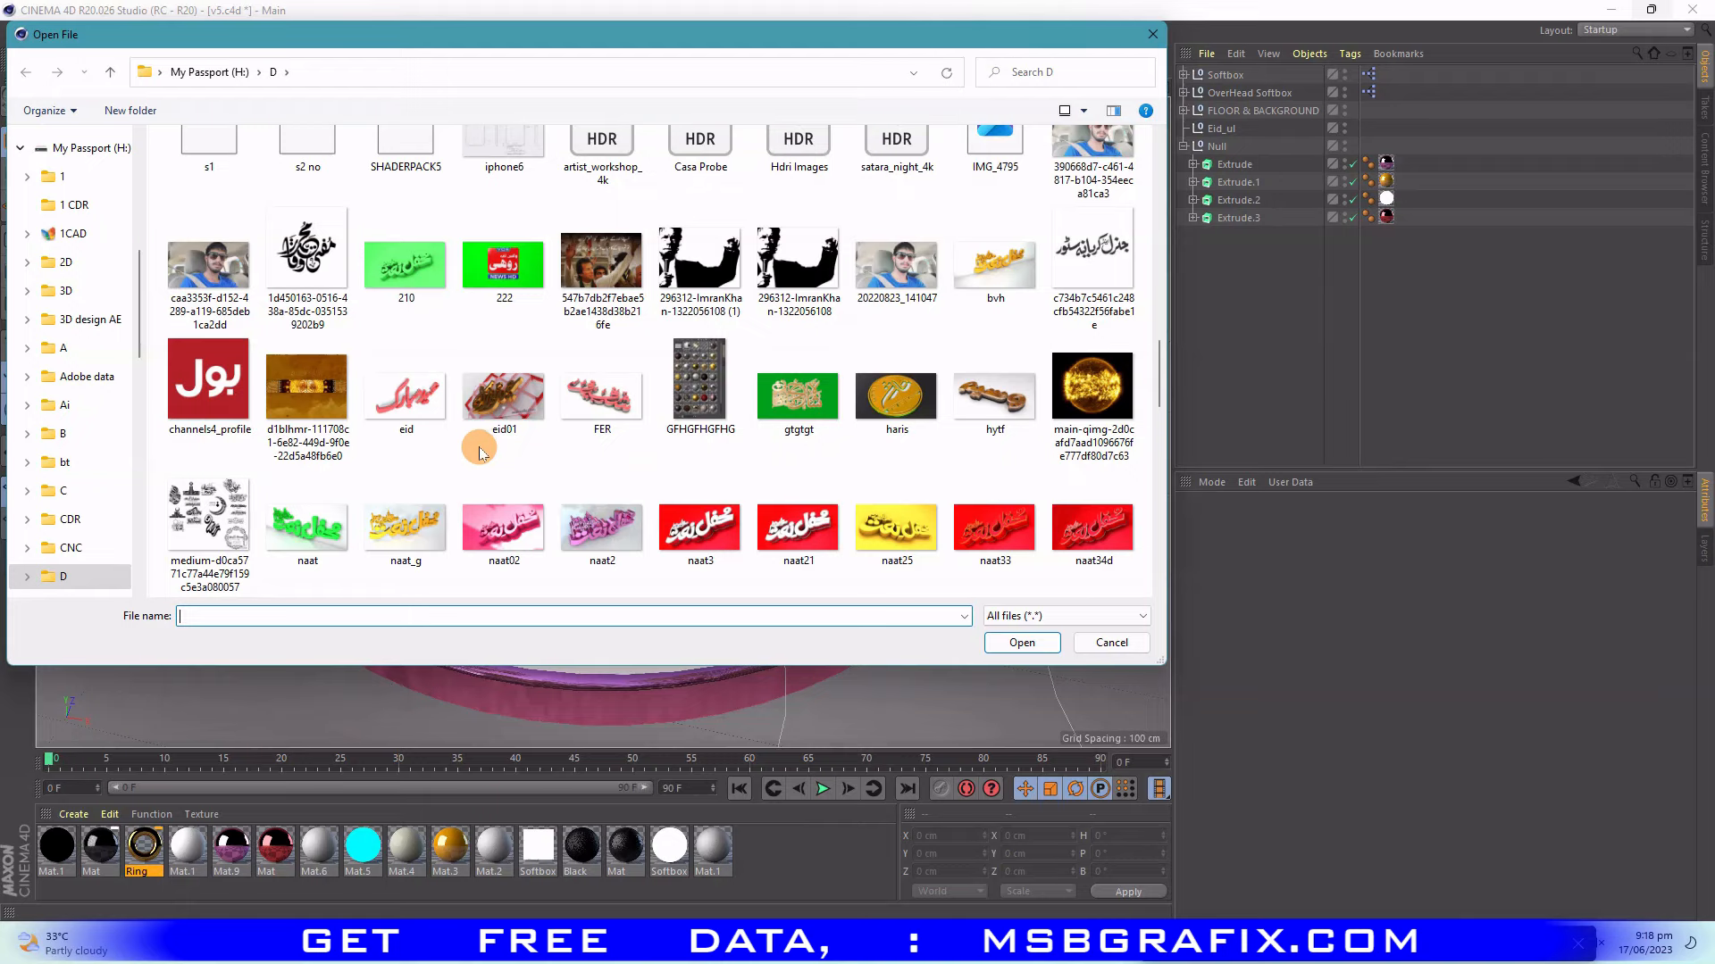
scroll(479, 454, up, 15)
scroll(482, 451, down, 3)
scroll(479, 451, down, 3)
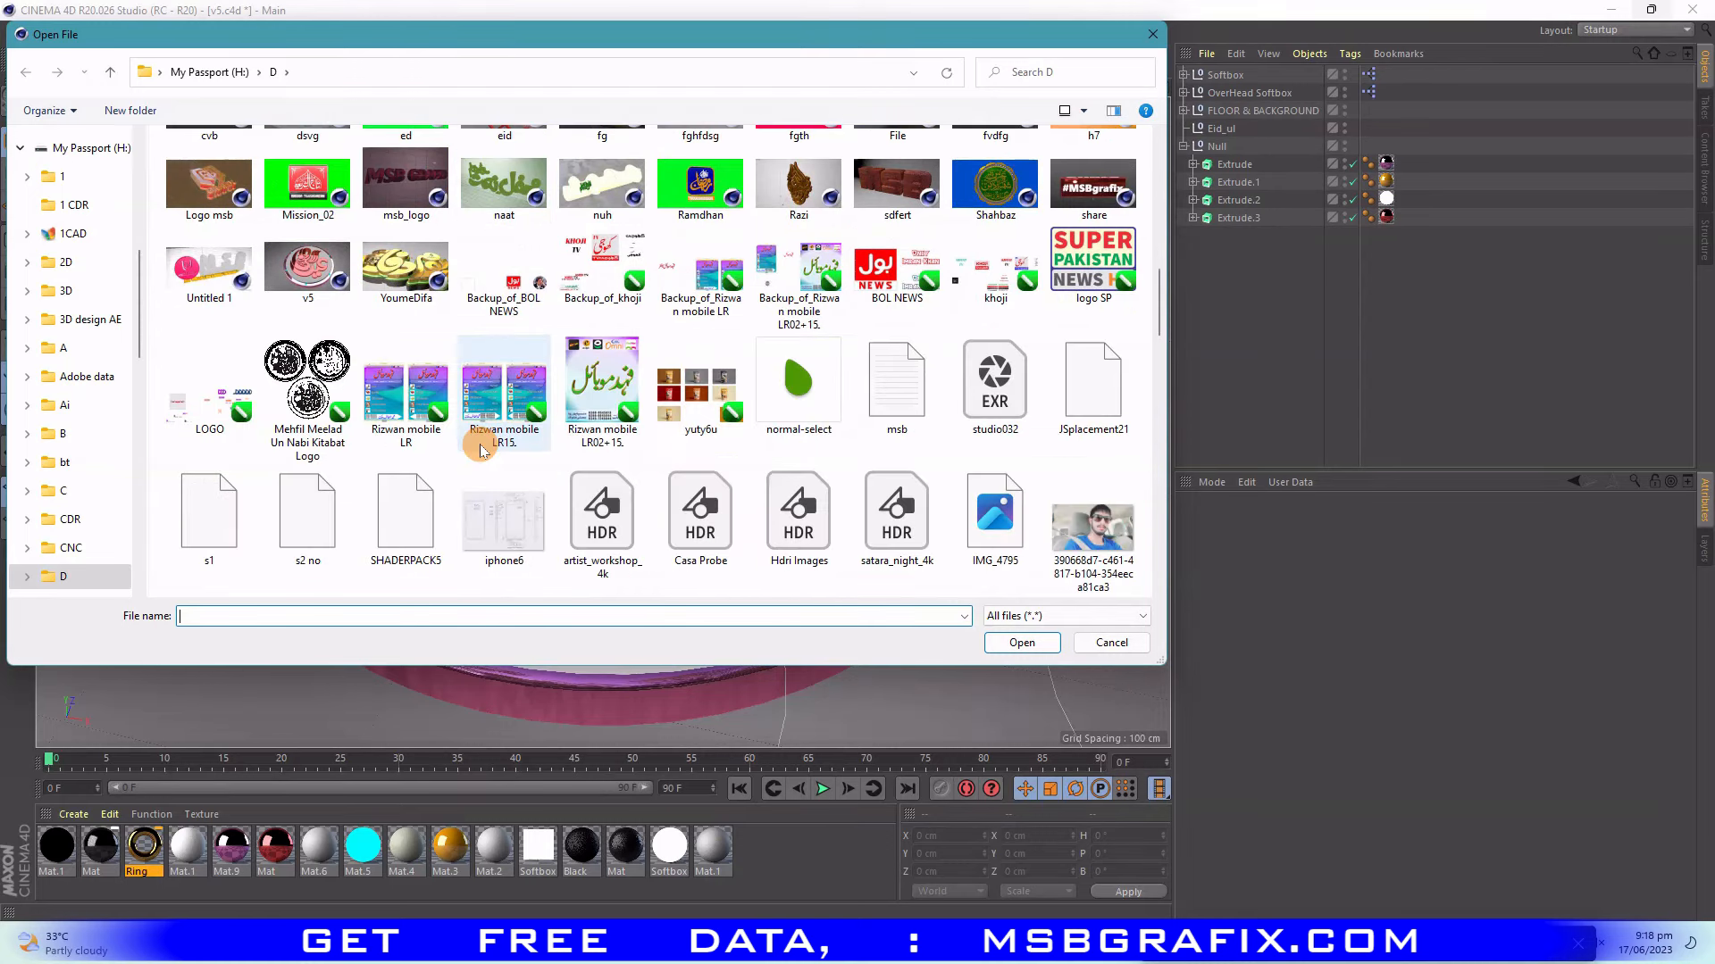
scroll(811, 489, up, 3)
scroll(811, 489, up, 5)
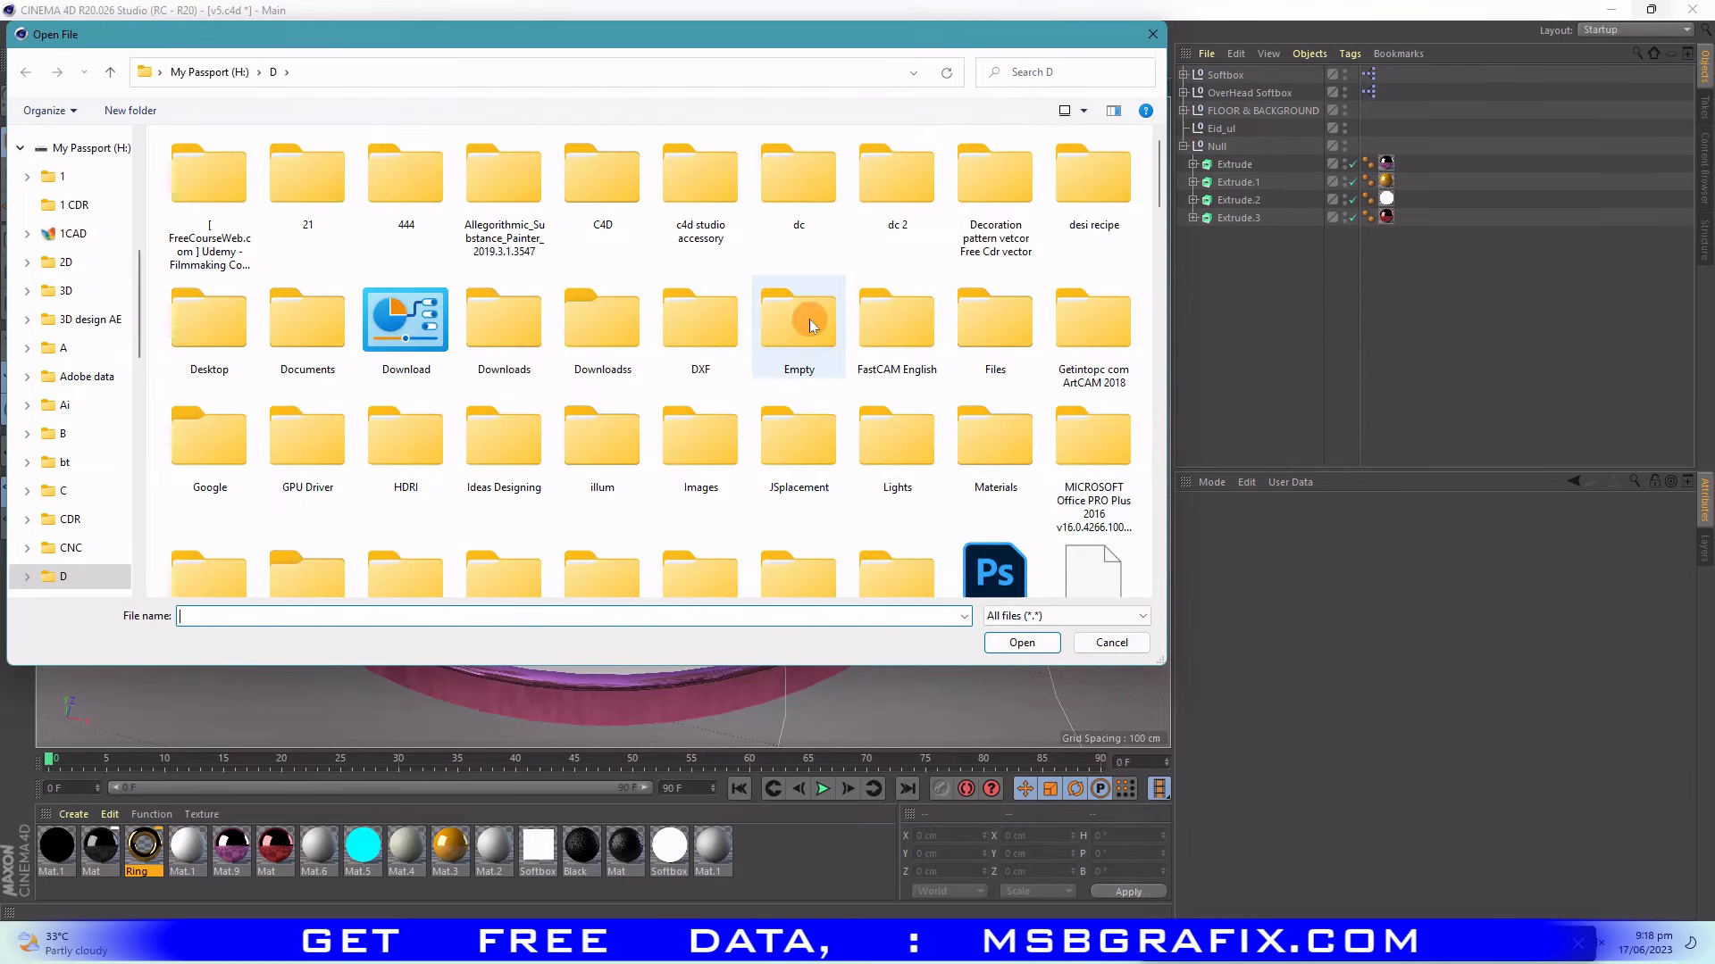
- Load the materials from the N22 scene in the C4D folder
double_click(596, 191)
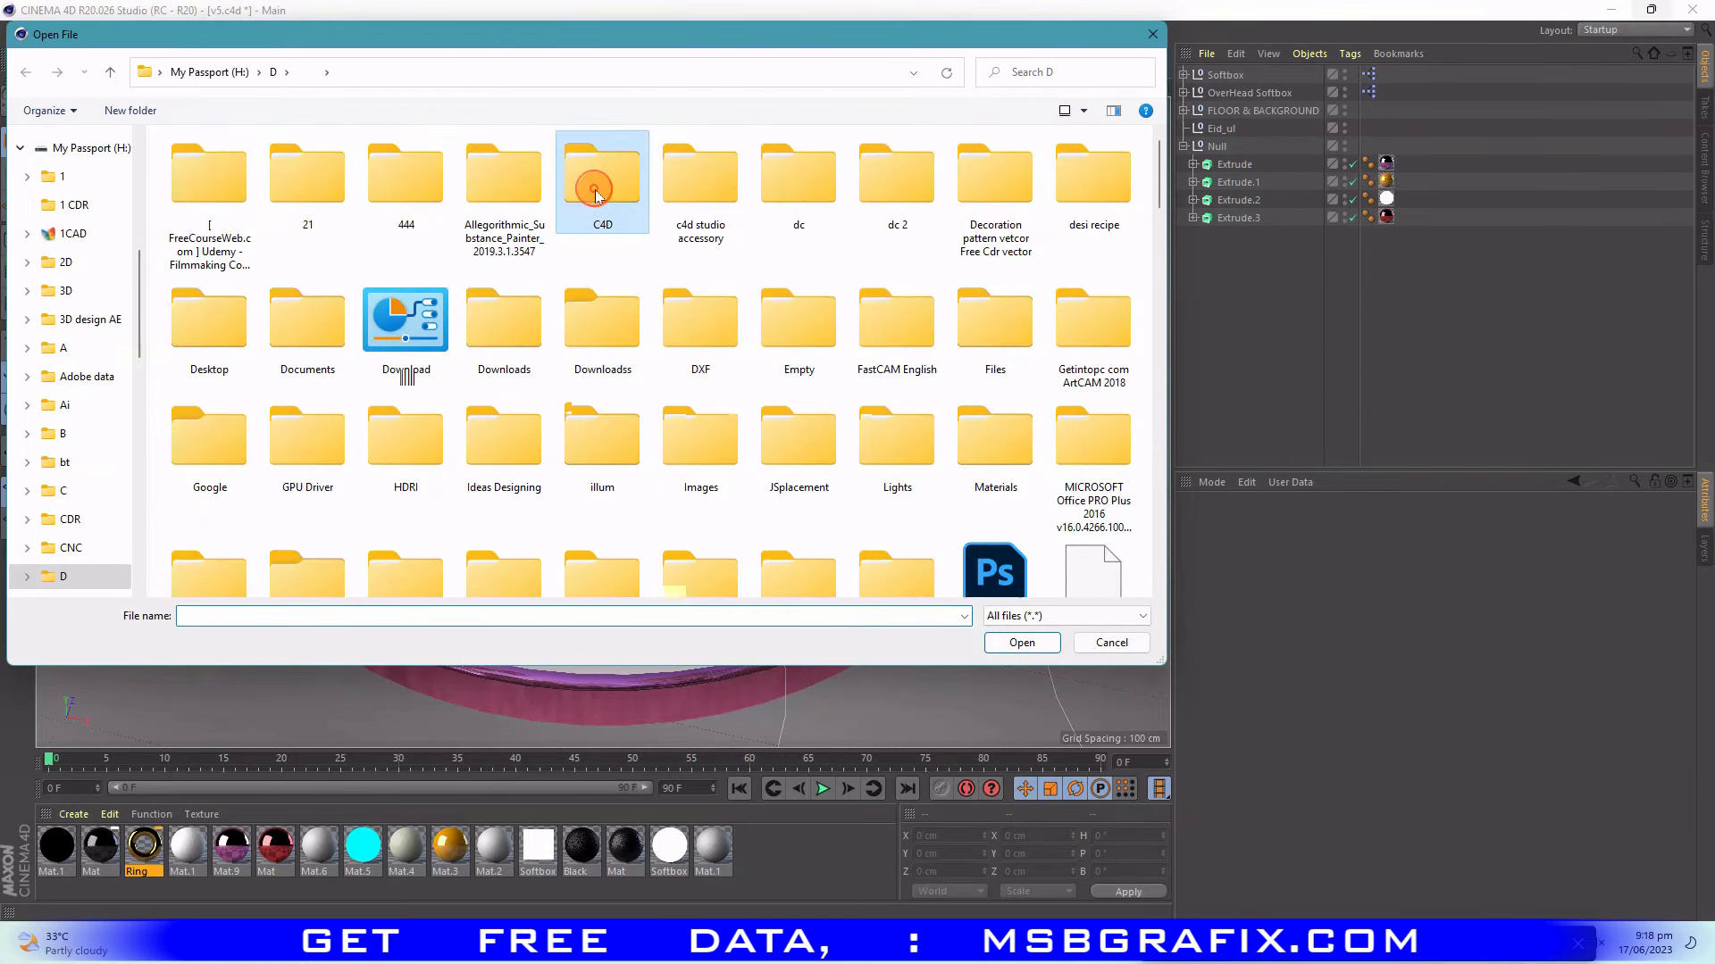
scroll(600, 282, down, 5)
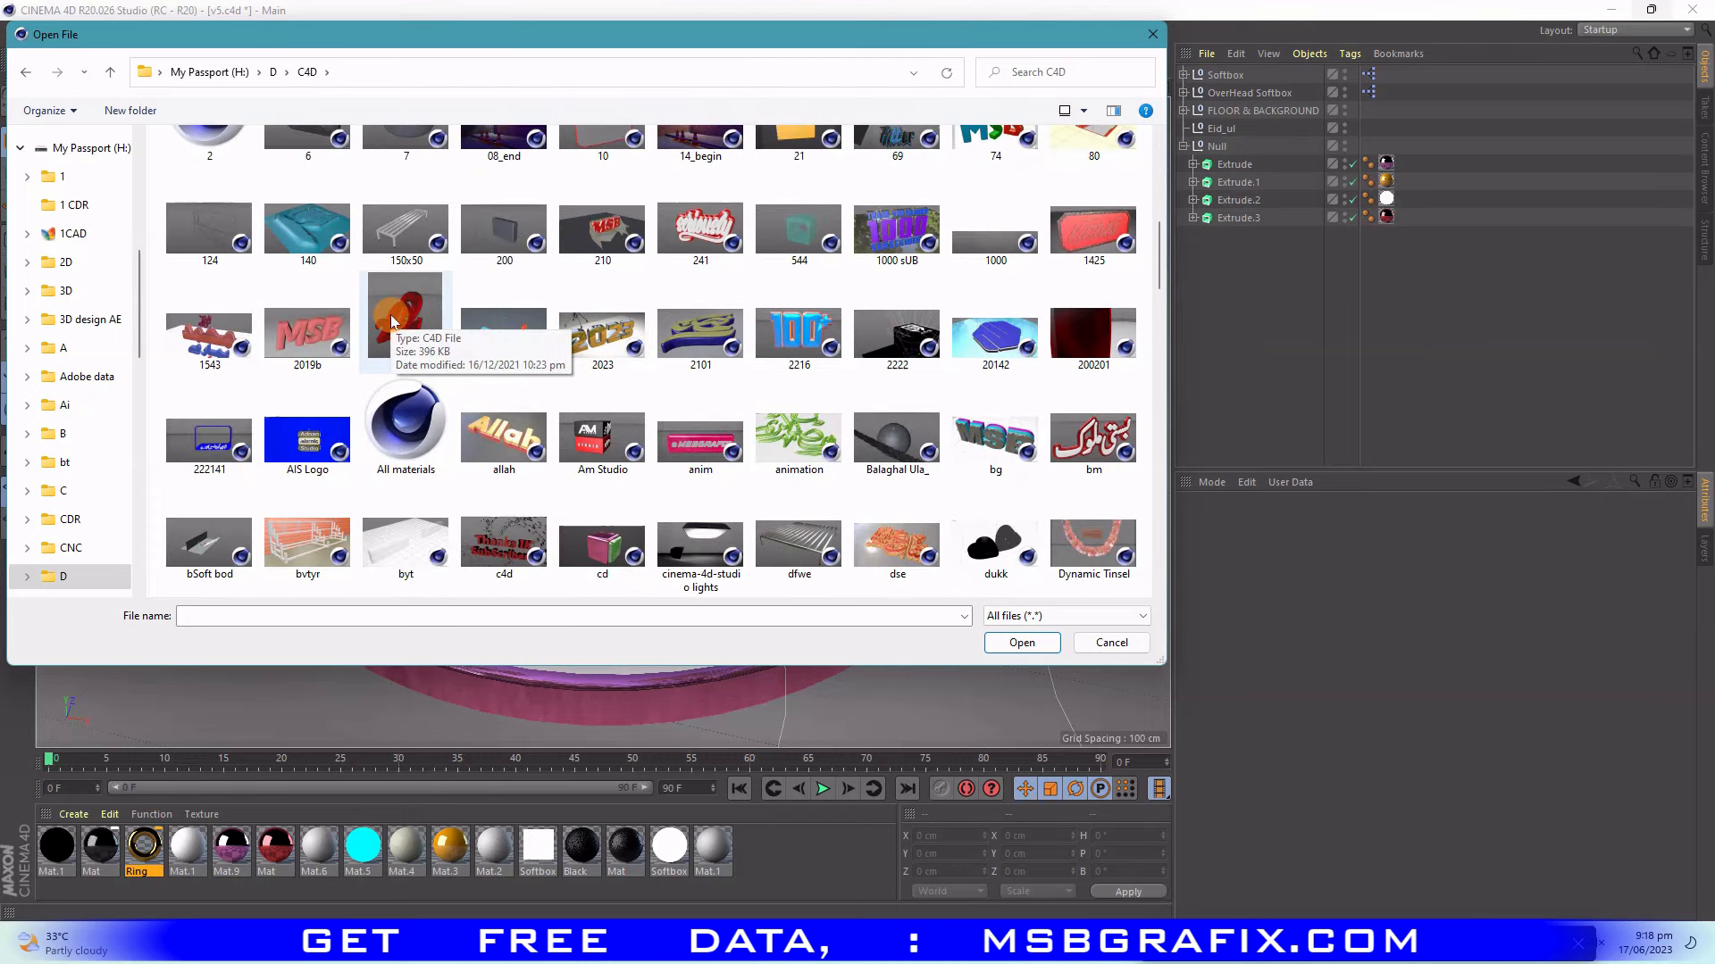
scroll(670, 419, down, 3)
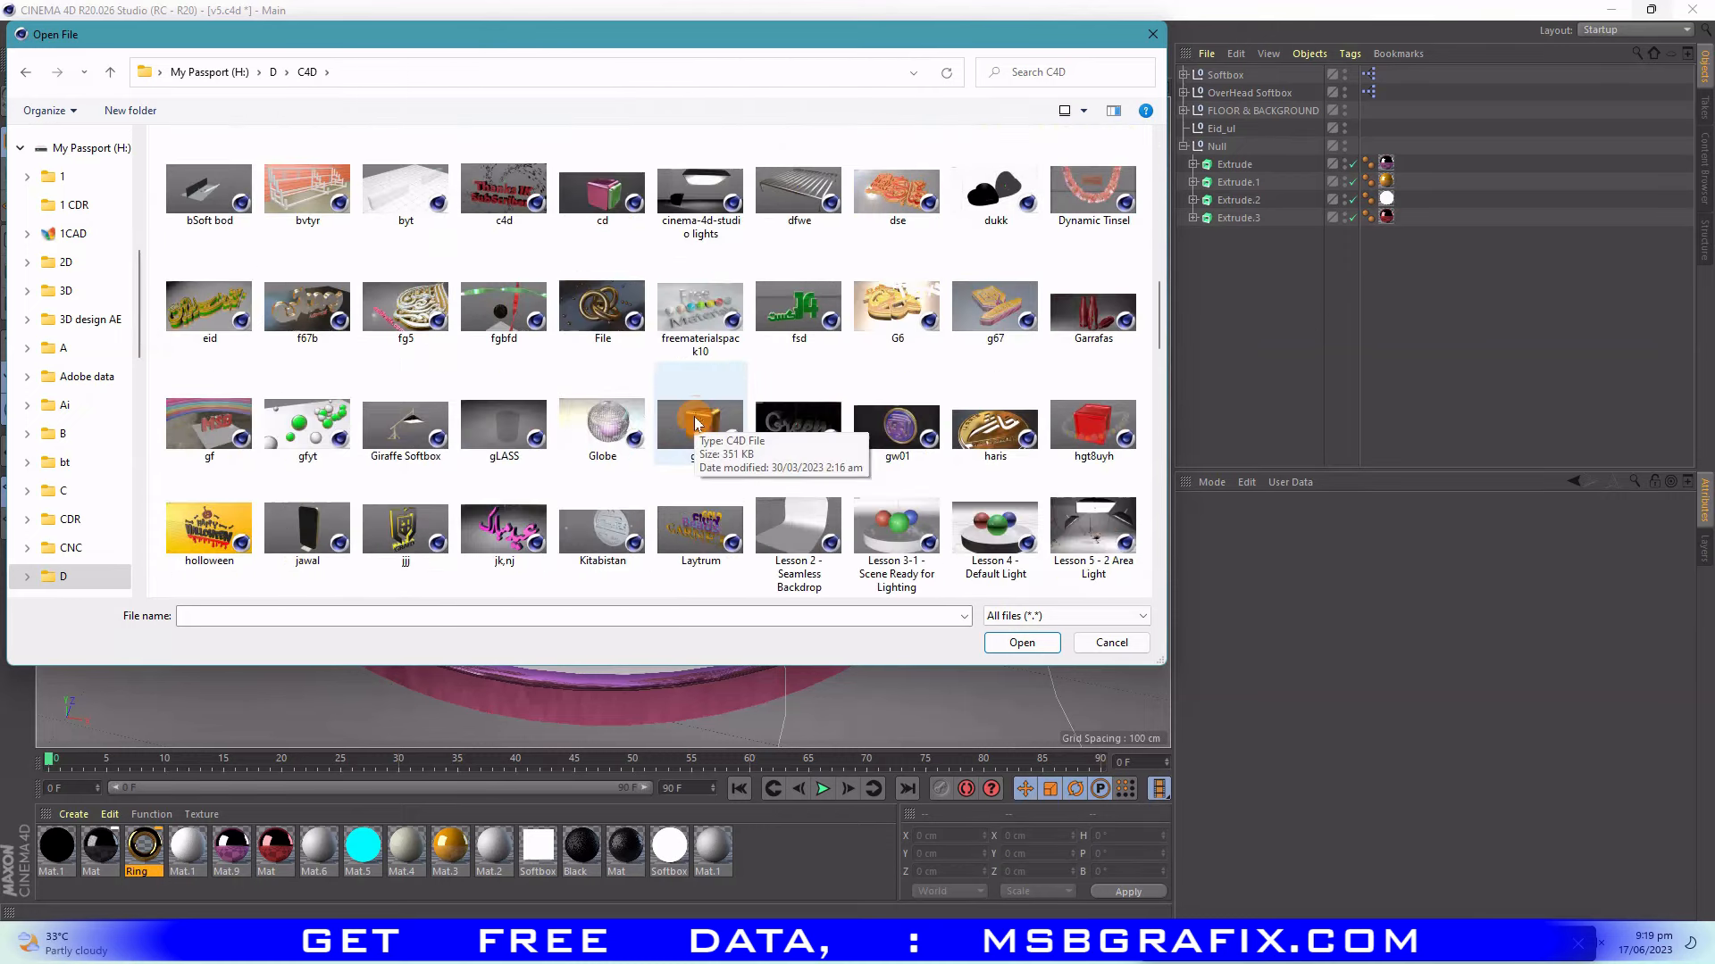
click(589, 174)
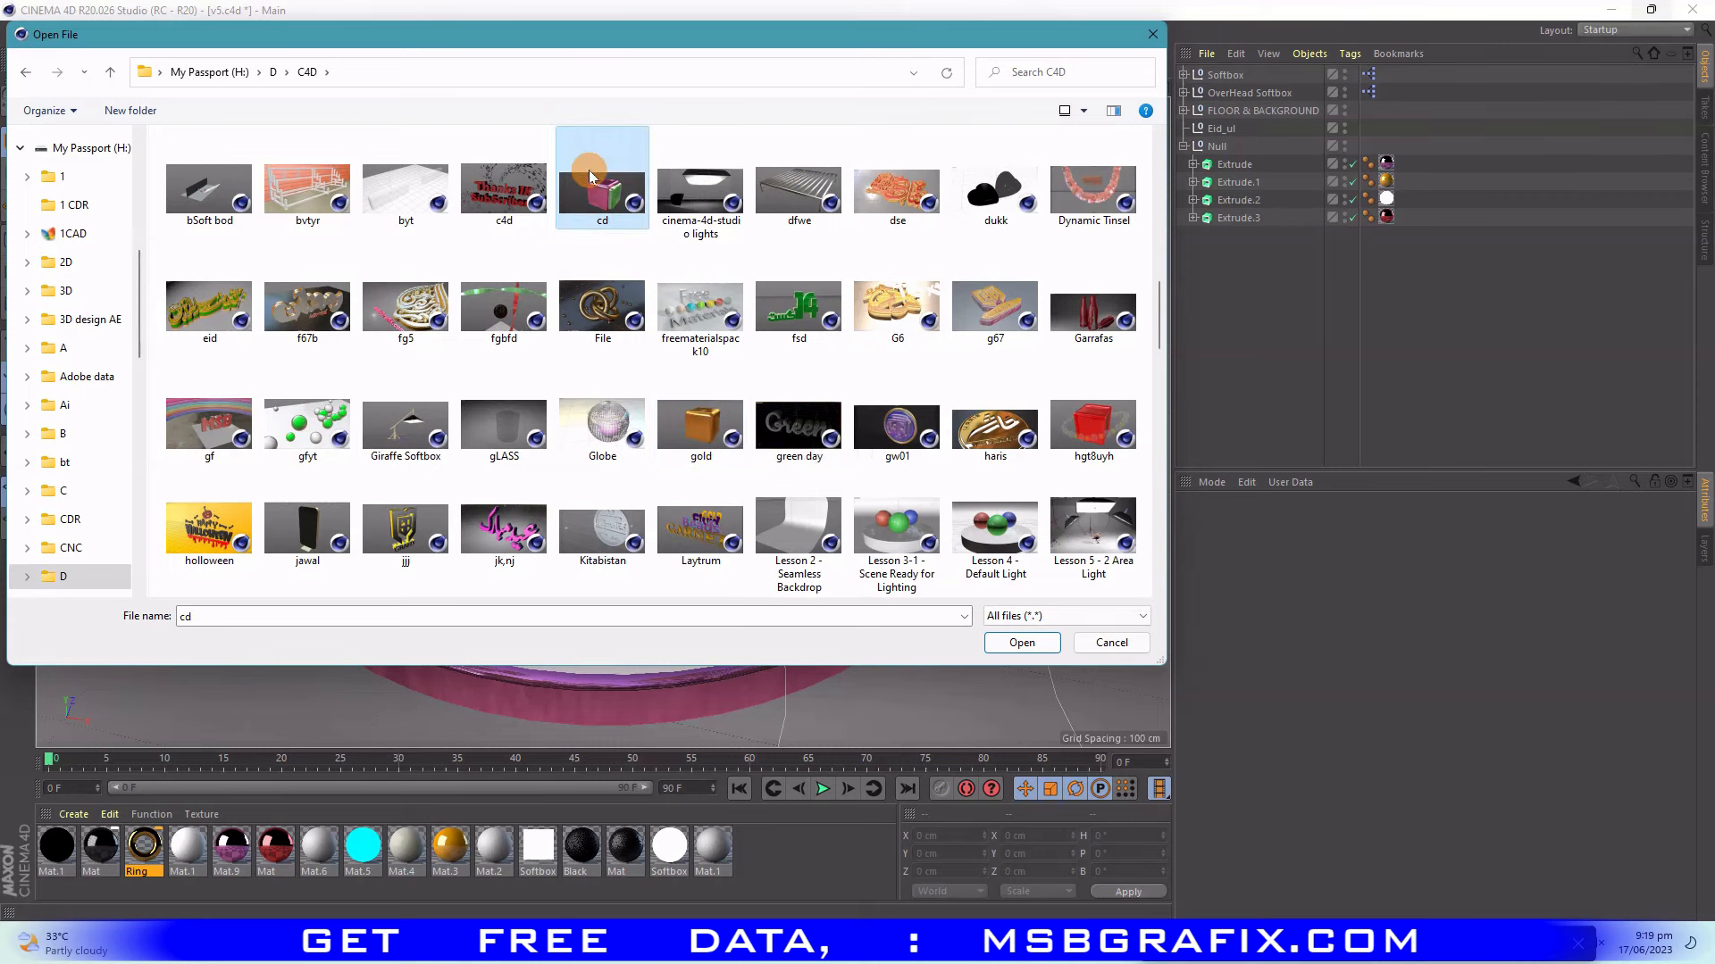
click(879, 427)
scroll(880, 427, down, 3)
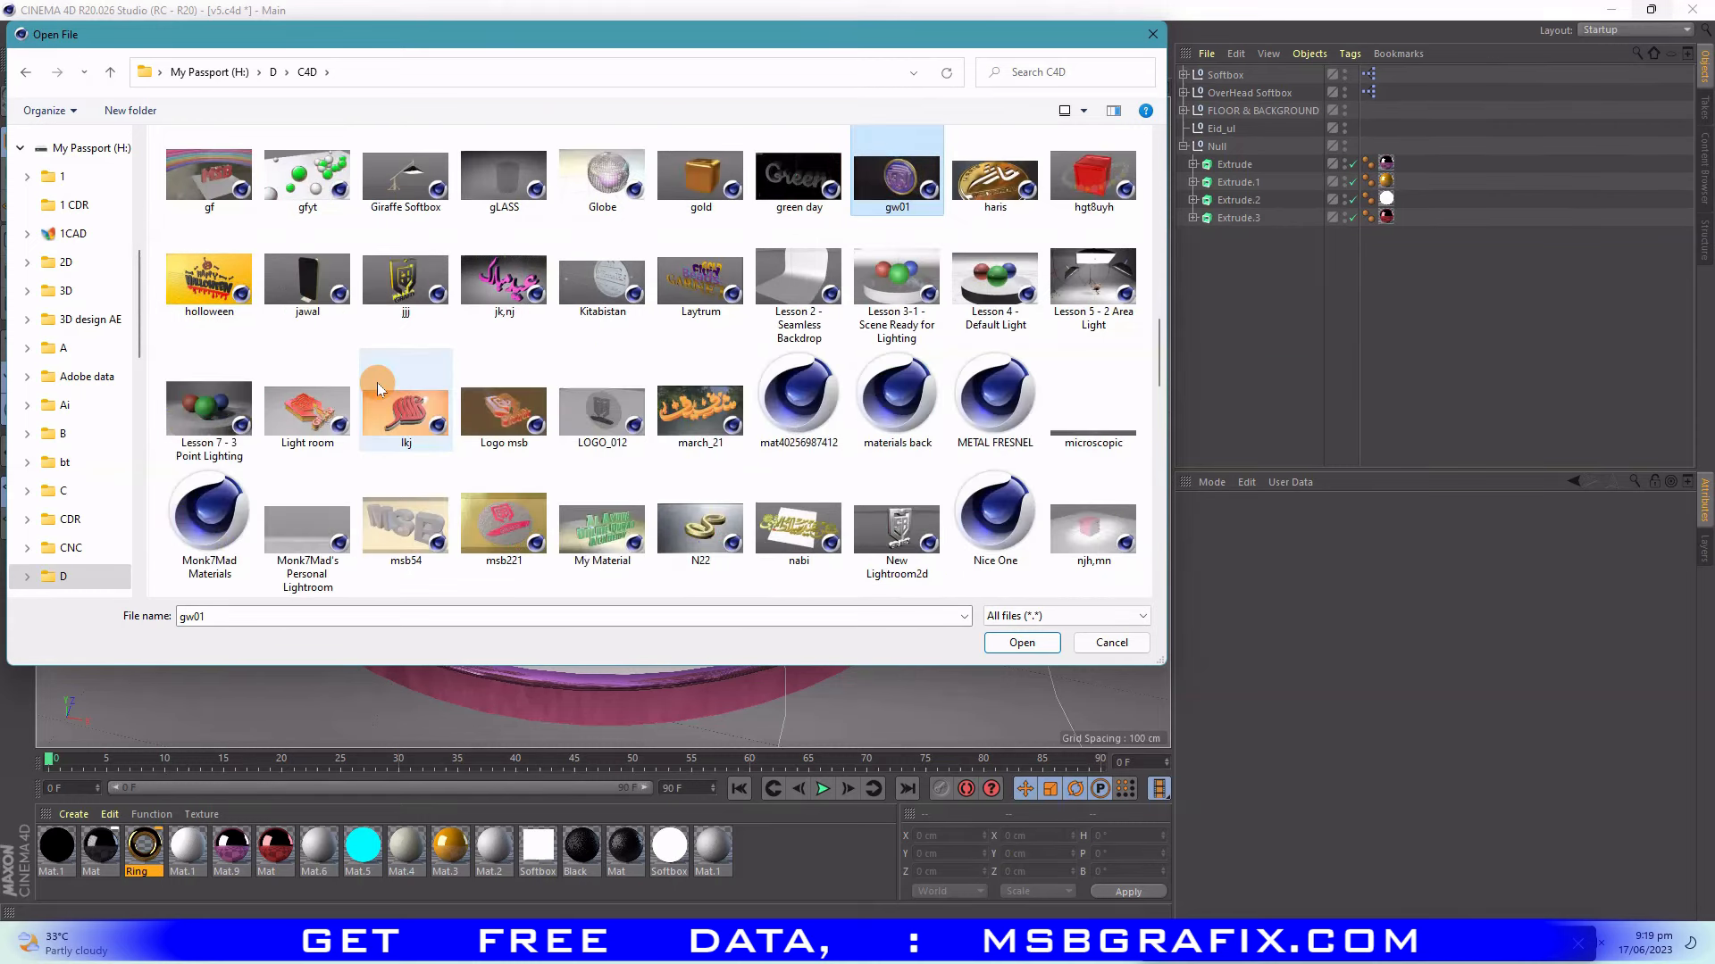
click(696, 531)
click(1018, 643)
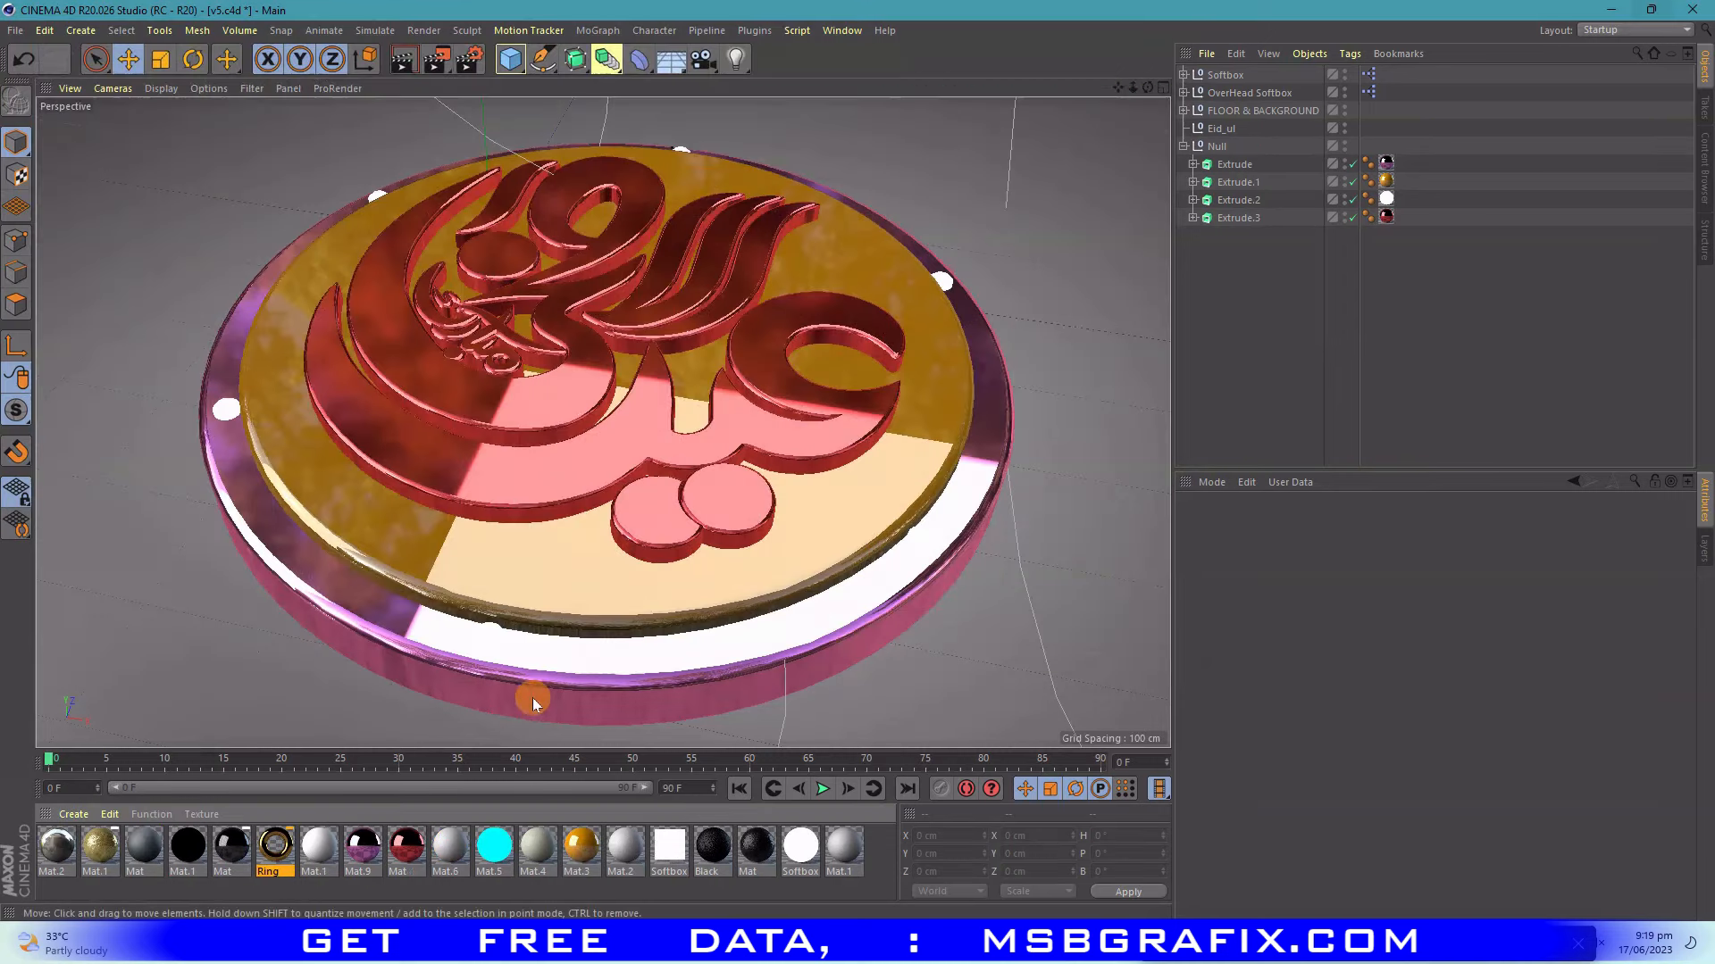
- Apply the textured gold Mat.1 to the outer base disc with Cubic projection, and delete its purple Mat.9 texture tag
drag(99, 845, 481, 662)
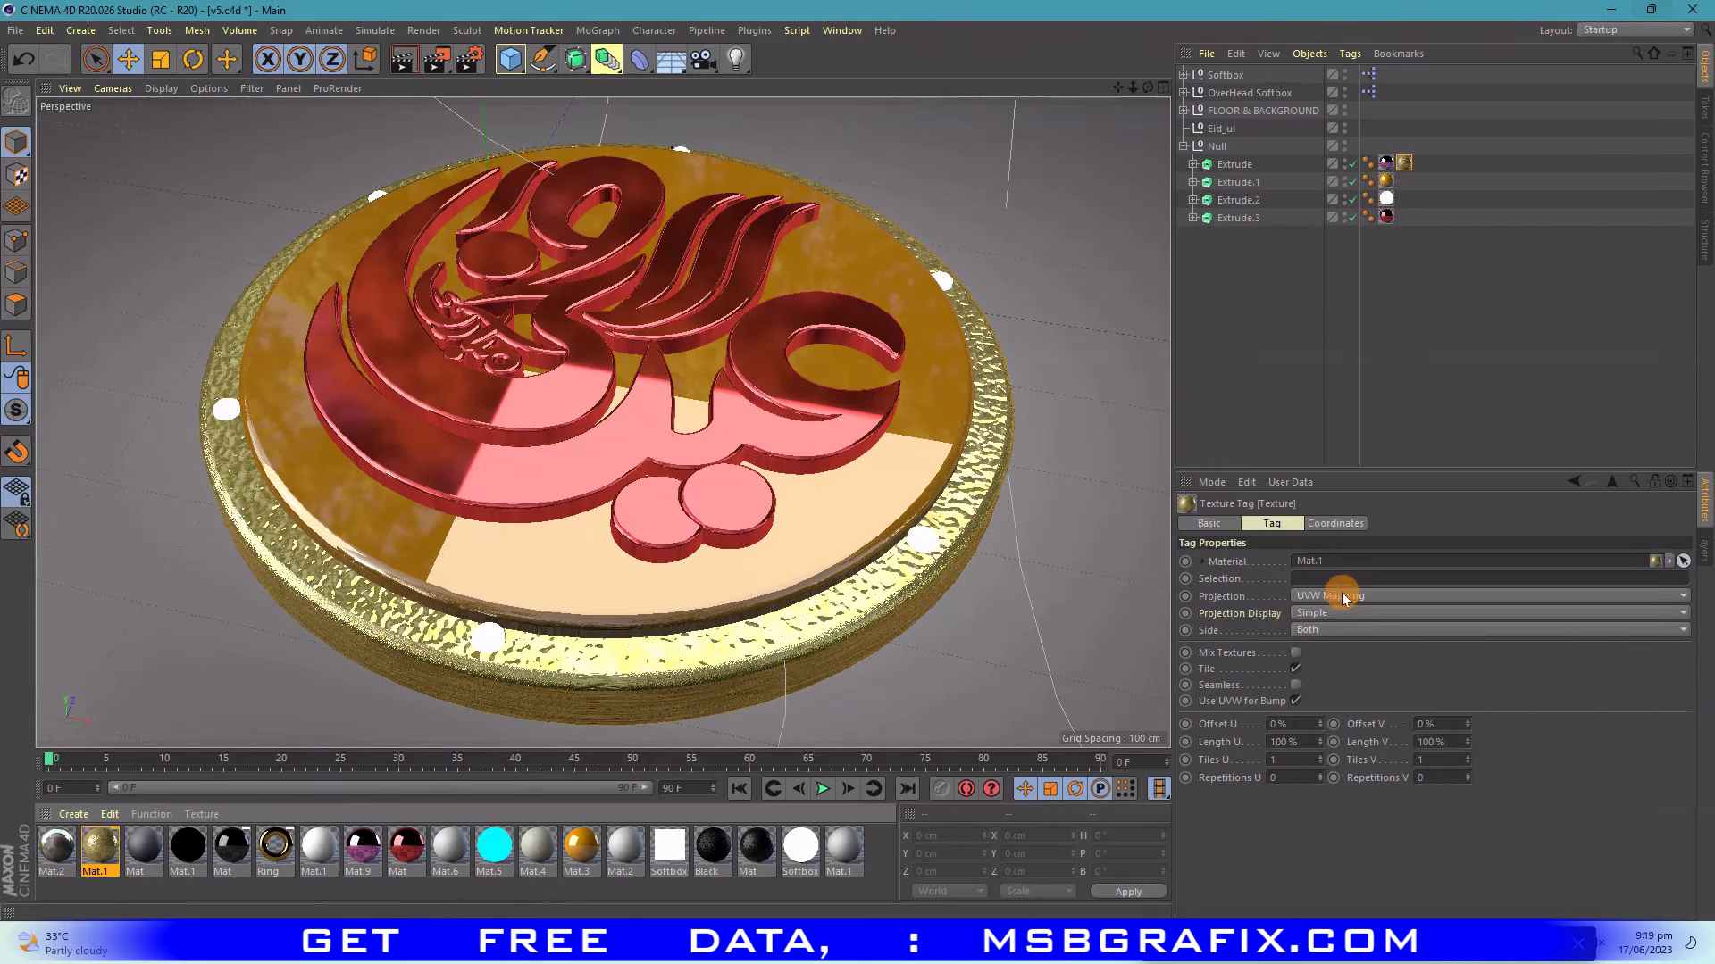
click(1305, 595)
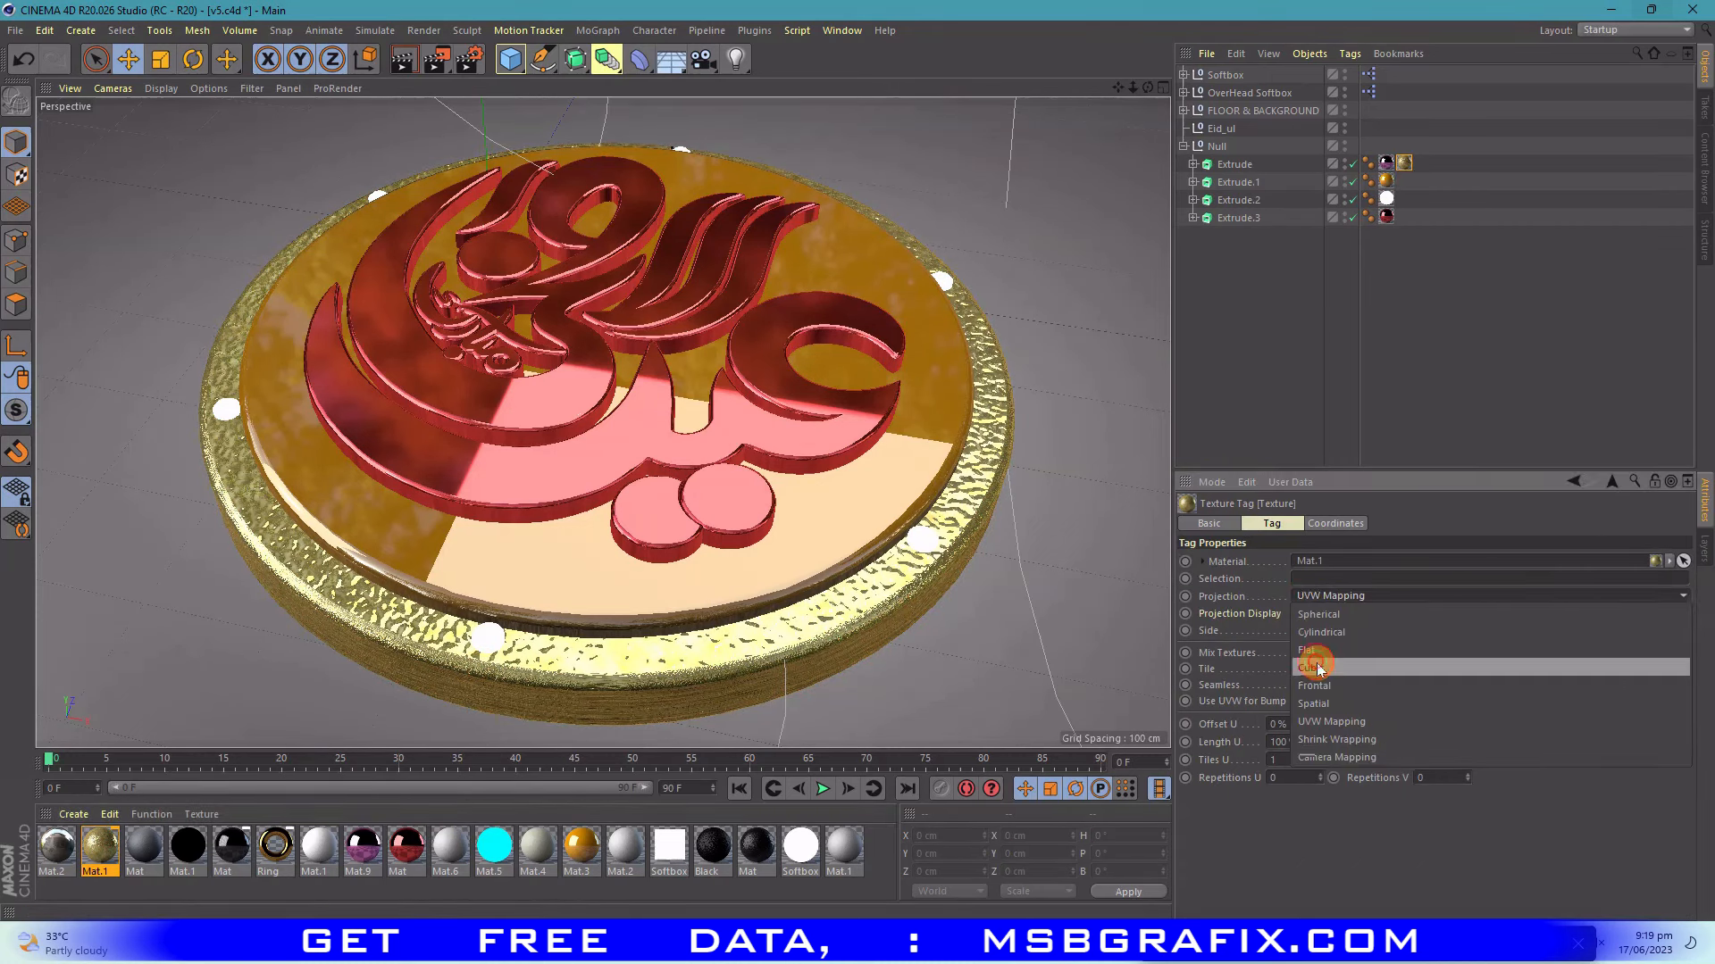
click(1313, 658)
click(1386, 165)
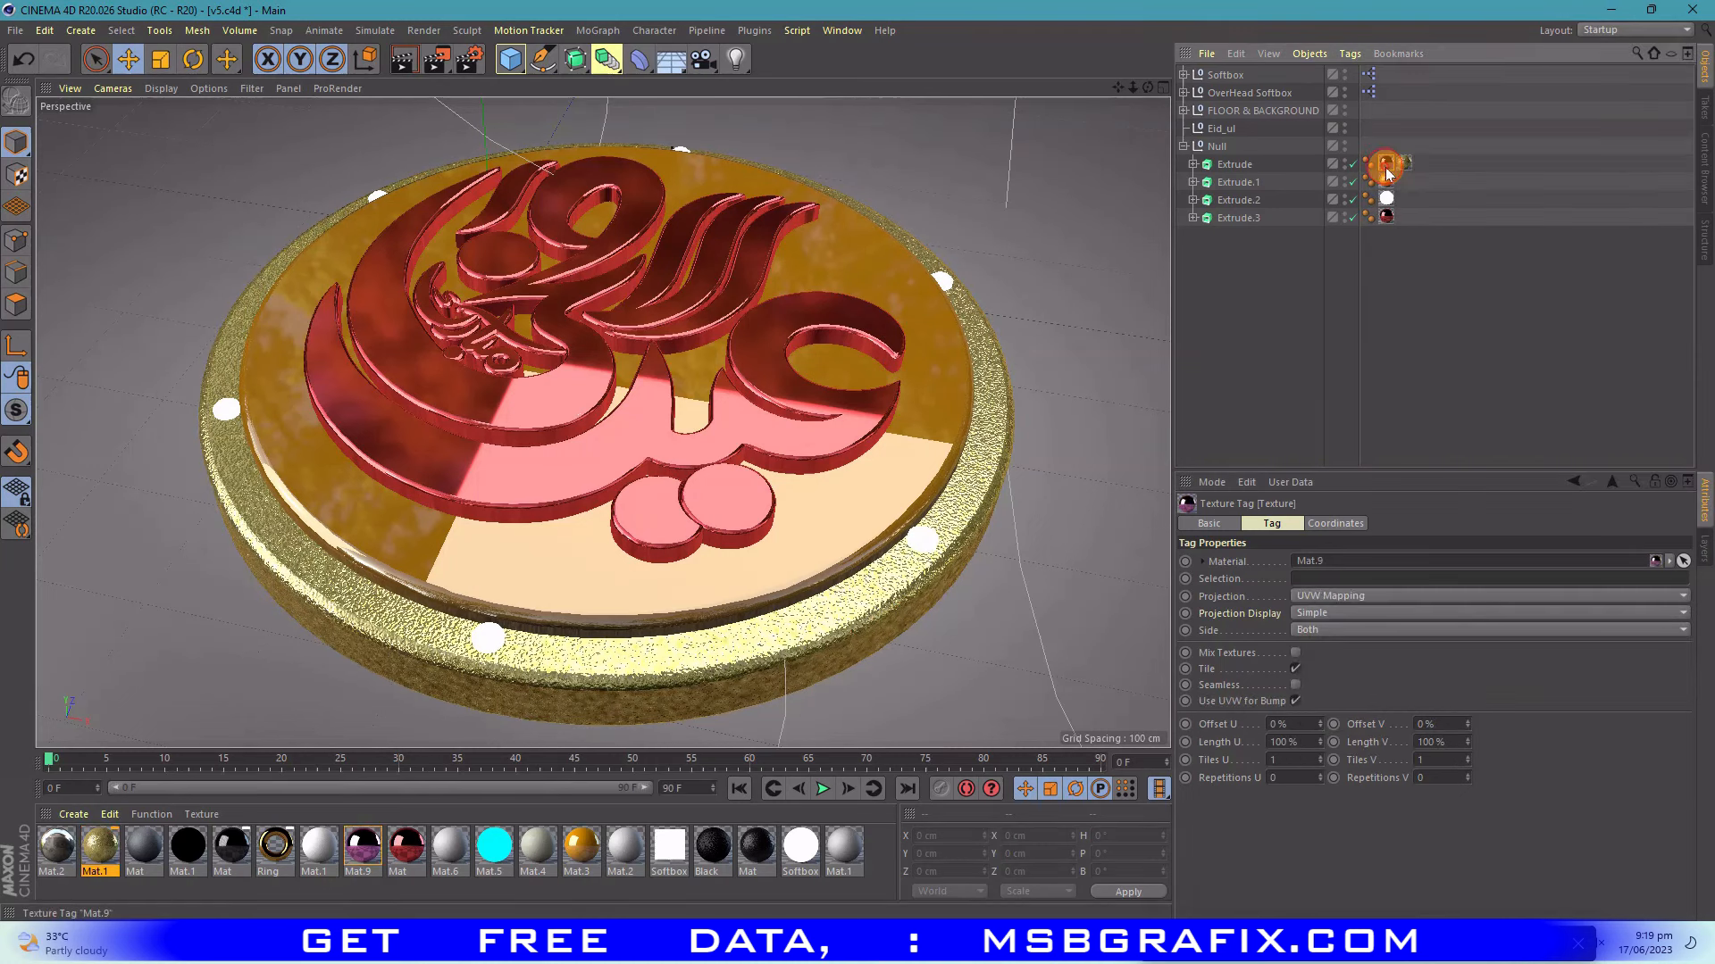
key(Delete)
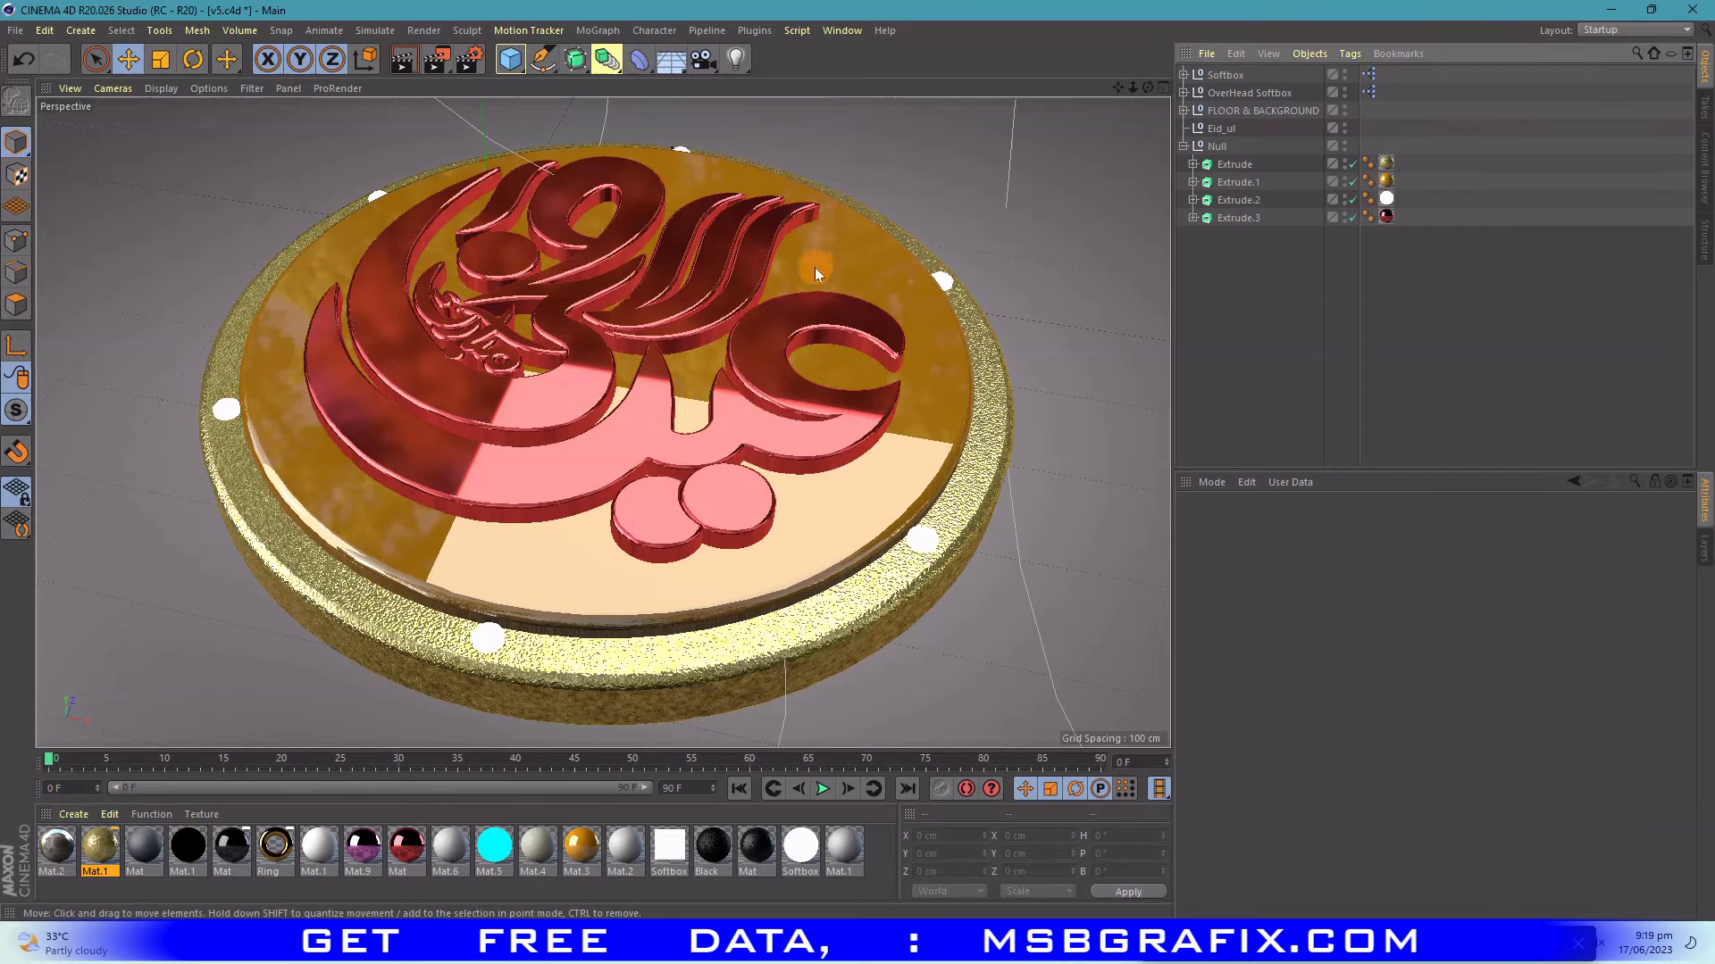
- Add a Sky object to the scene and apply the reflective Mat.2 material to it
click(704, 72)
click(667, 74)
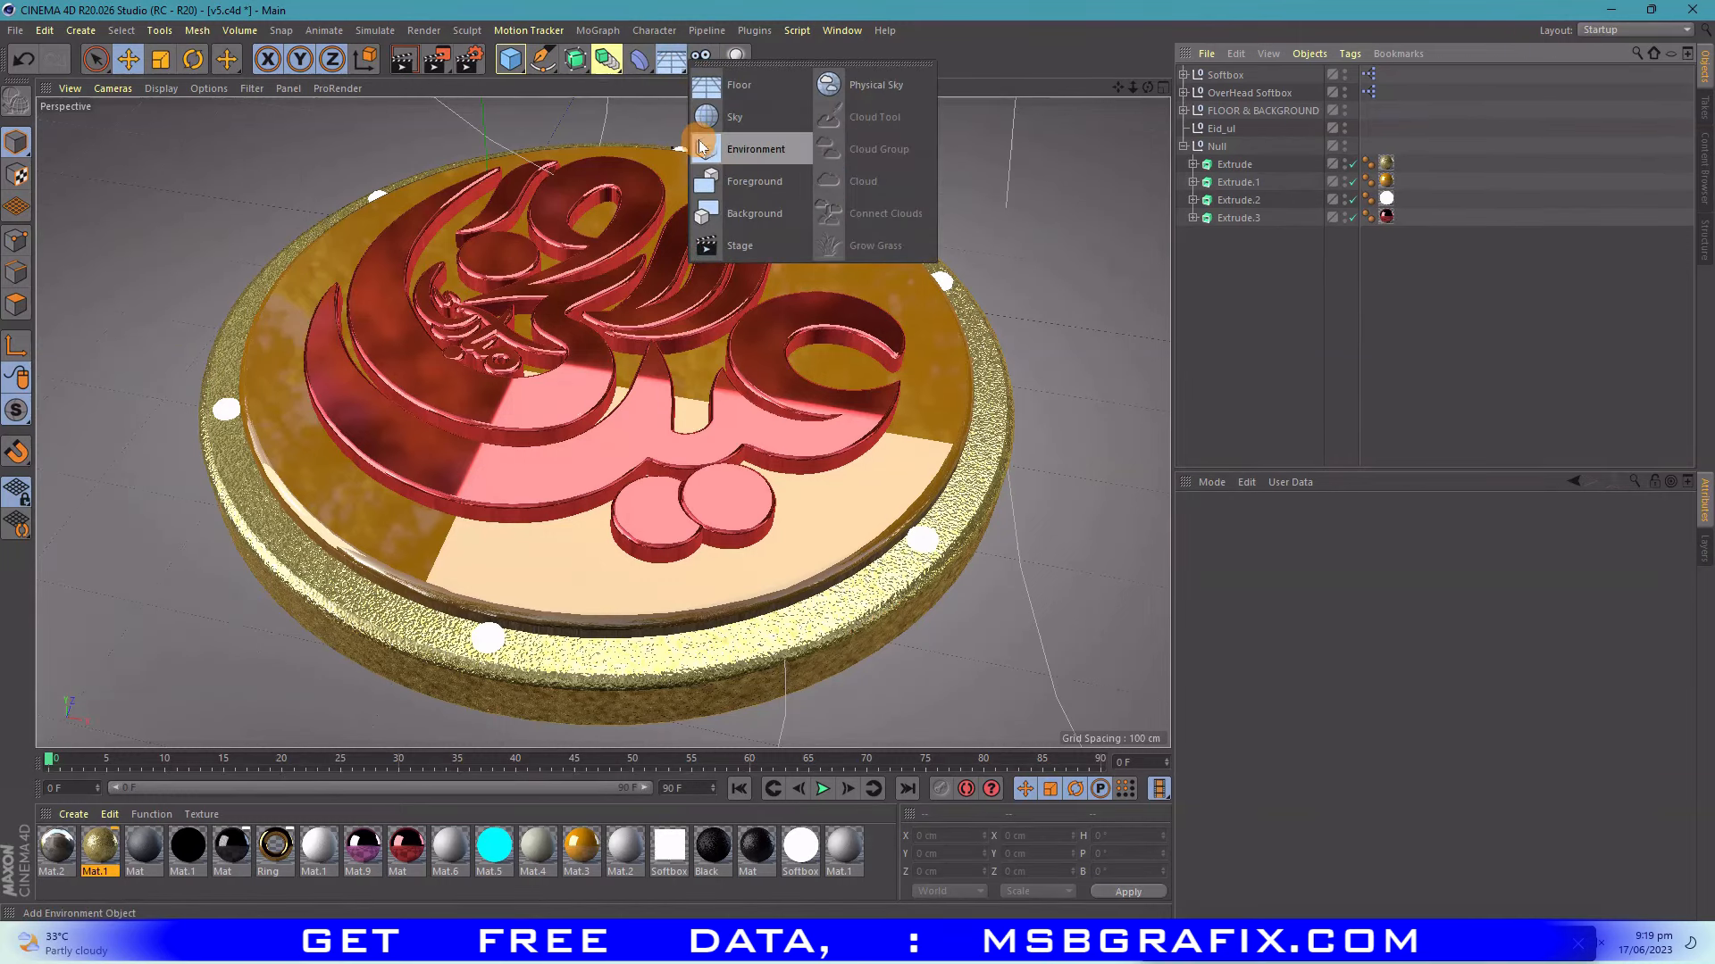
click(708, 130)
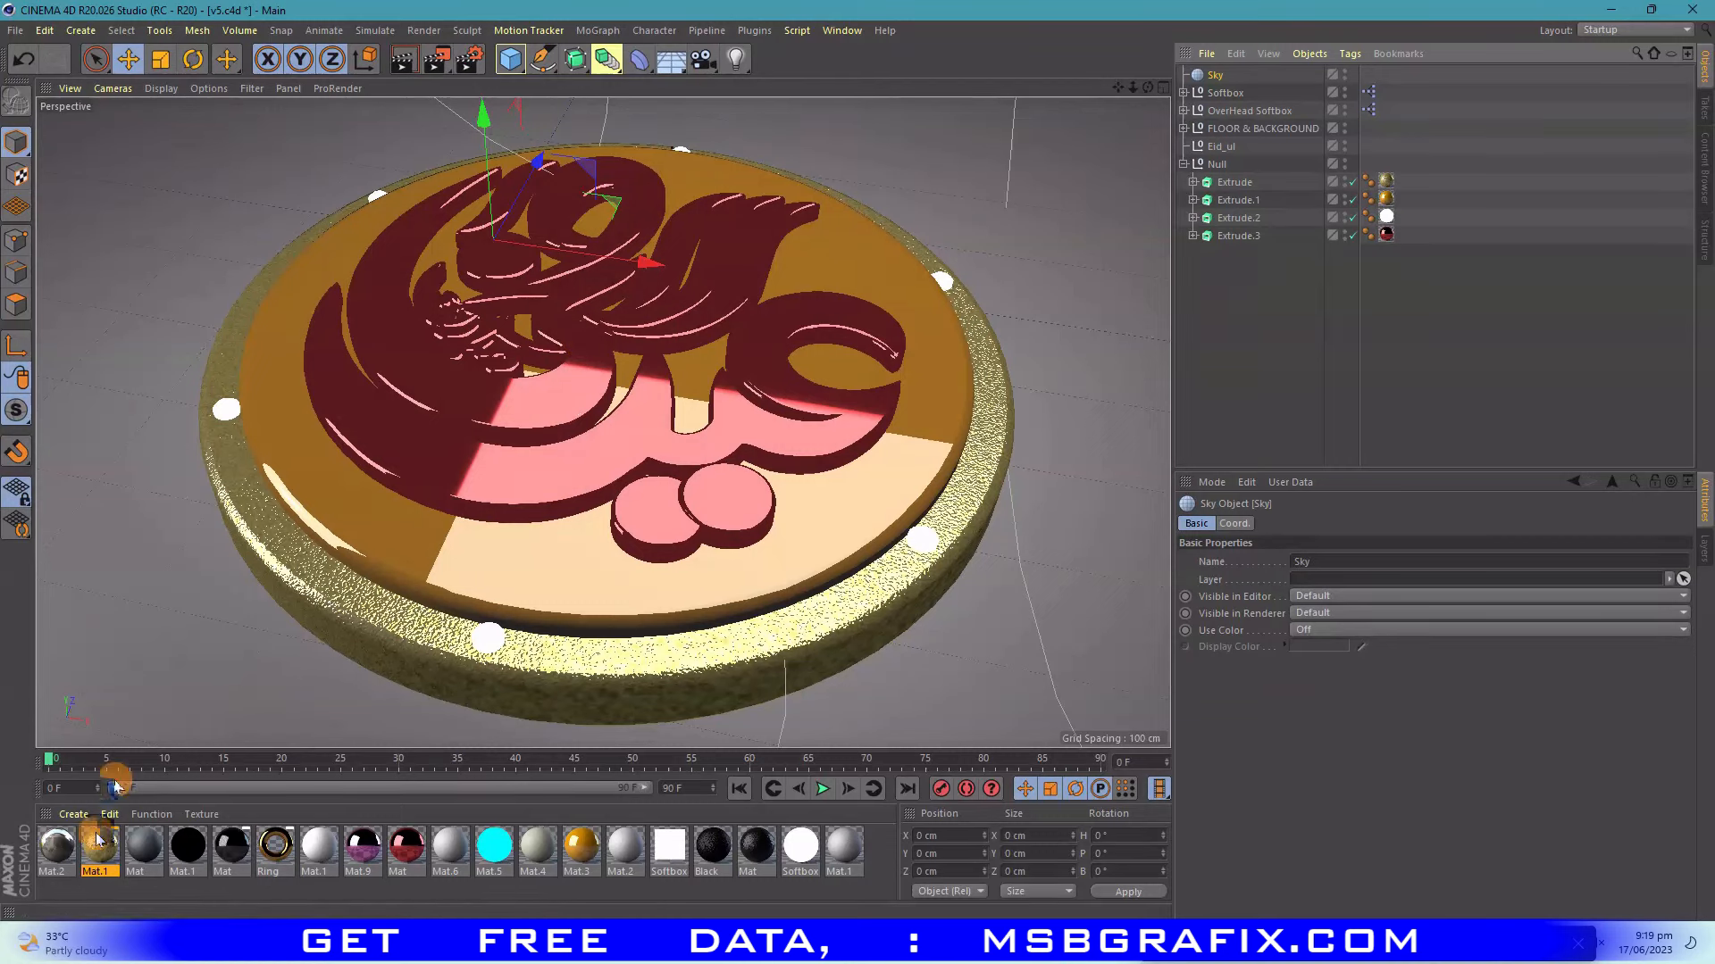
drag(1578, 163, 1216, 74)
- Add a Compositing tag to the Sky object and clear the object selection
right_click(1218, 74)
mouse_move(1307, 79)
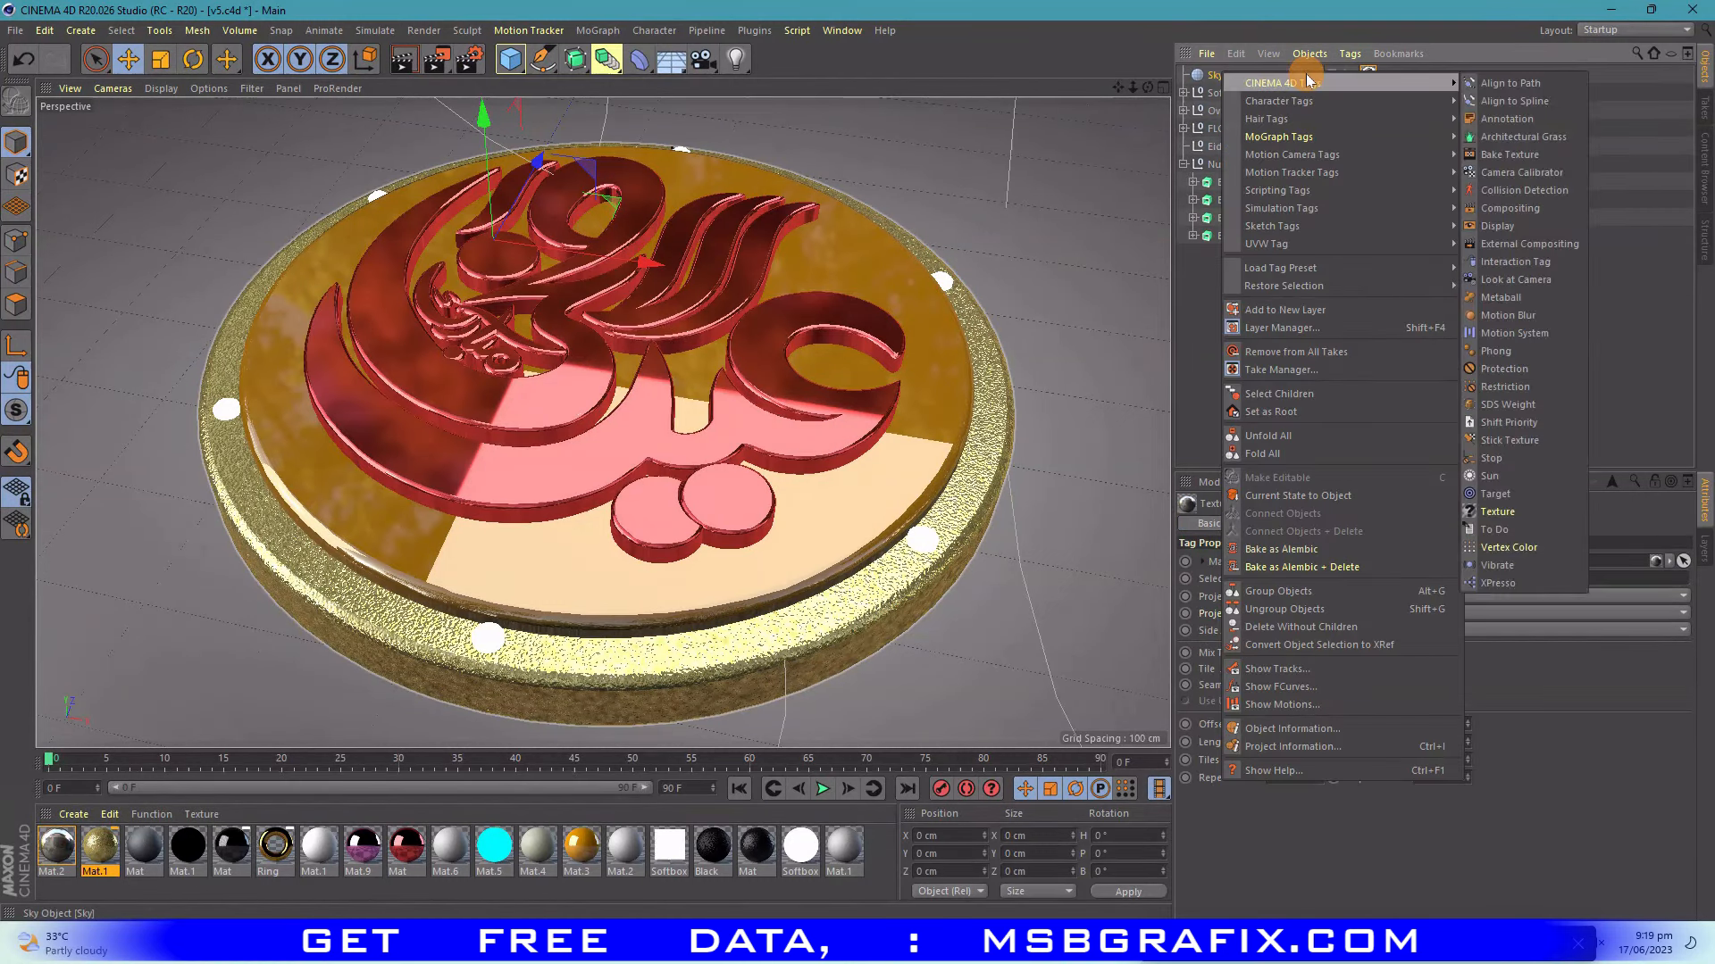
click(1518, 207)
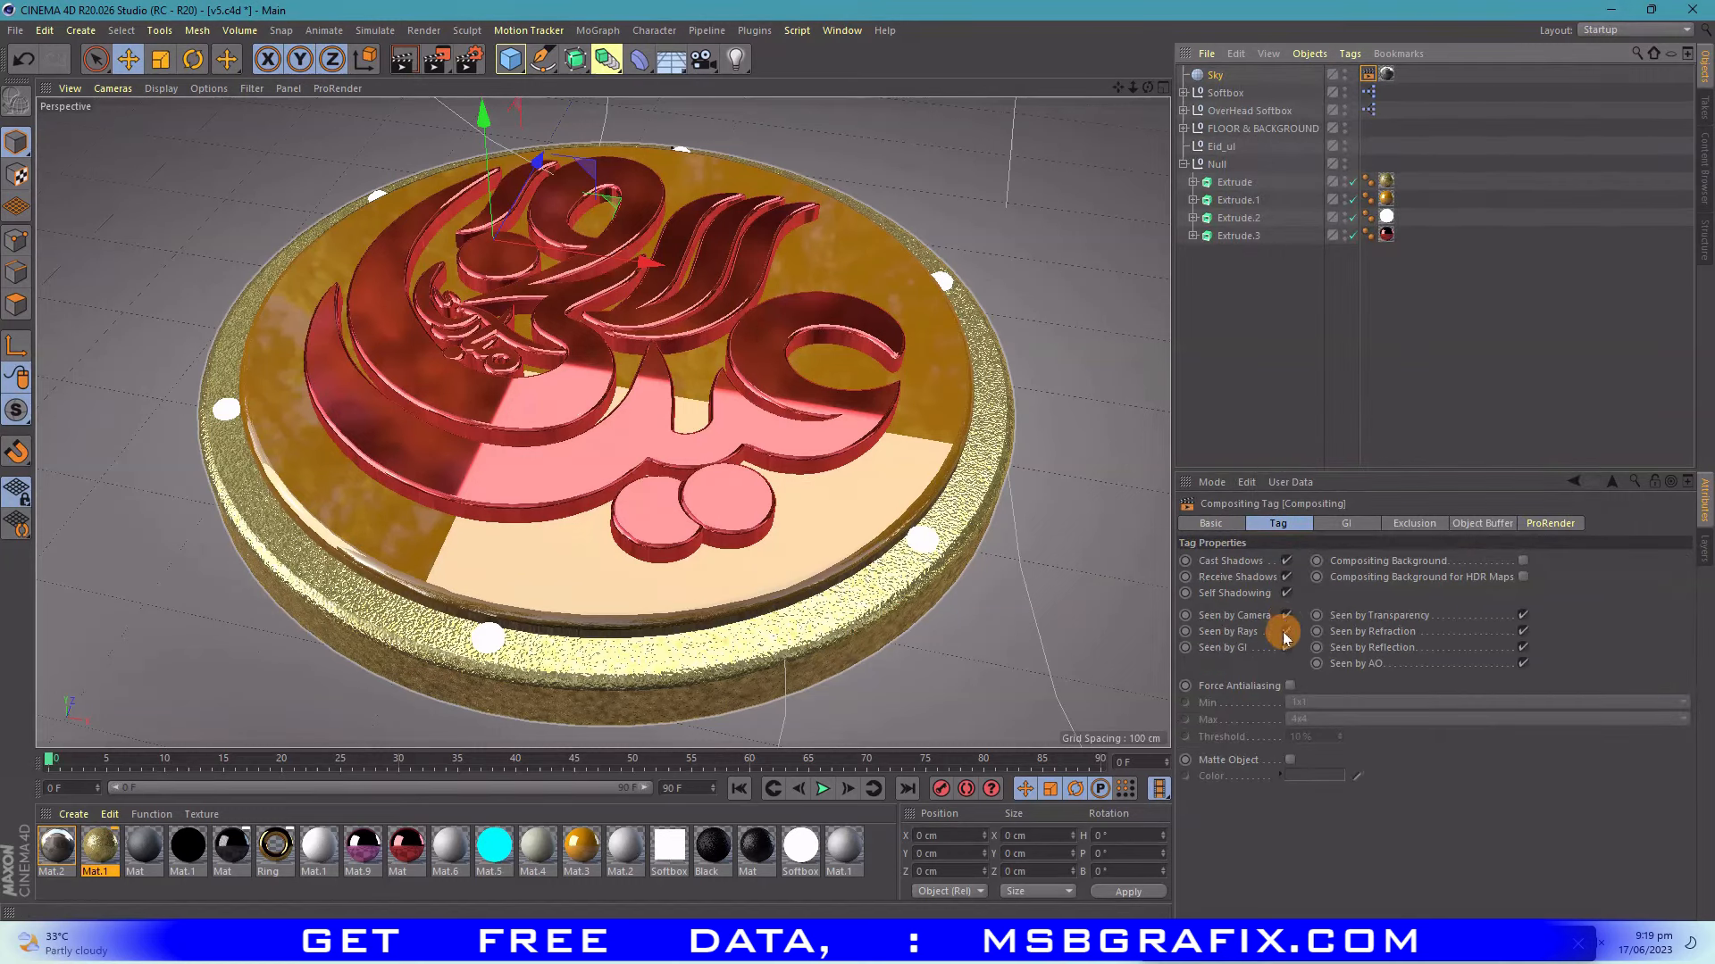
click(1305, 313)
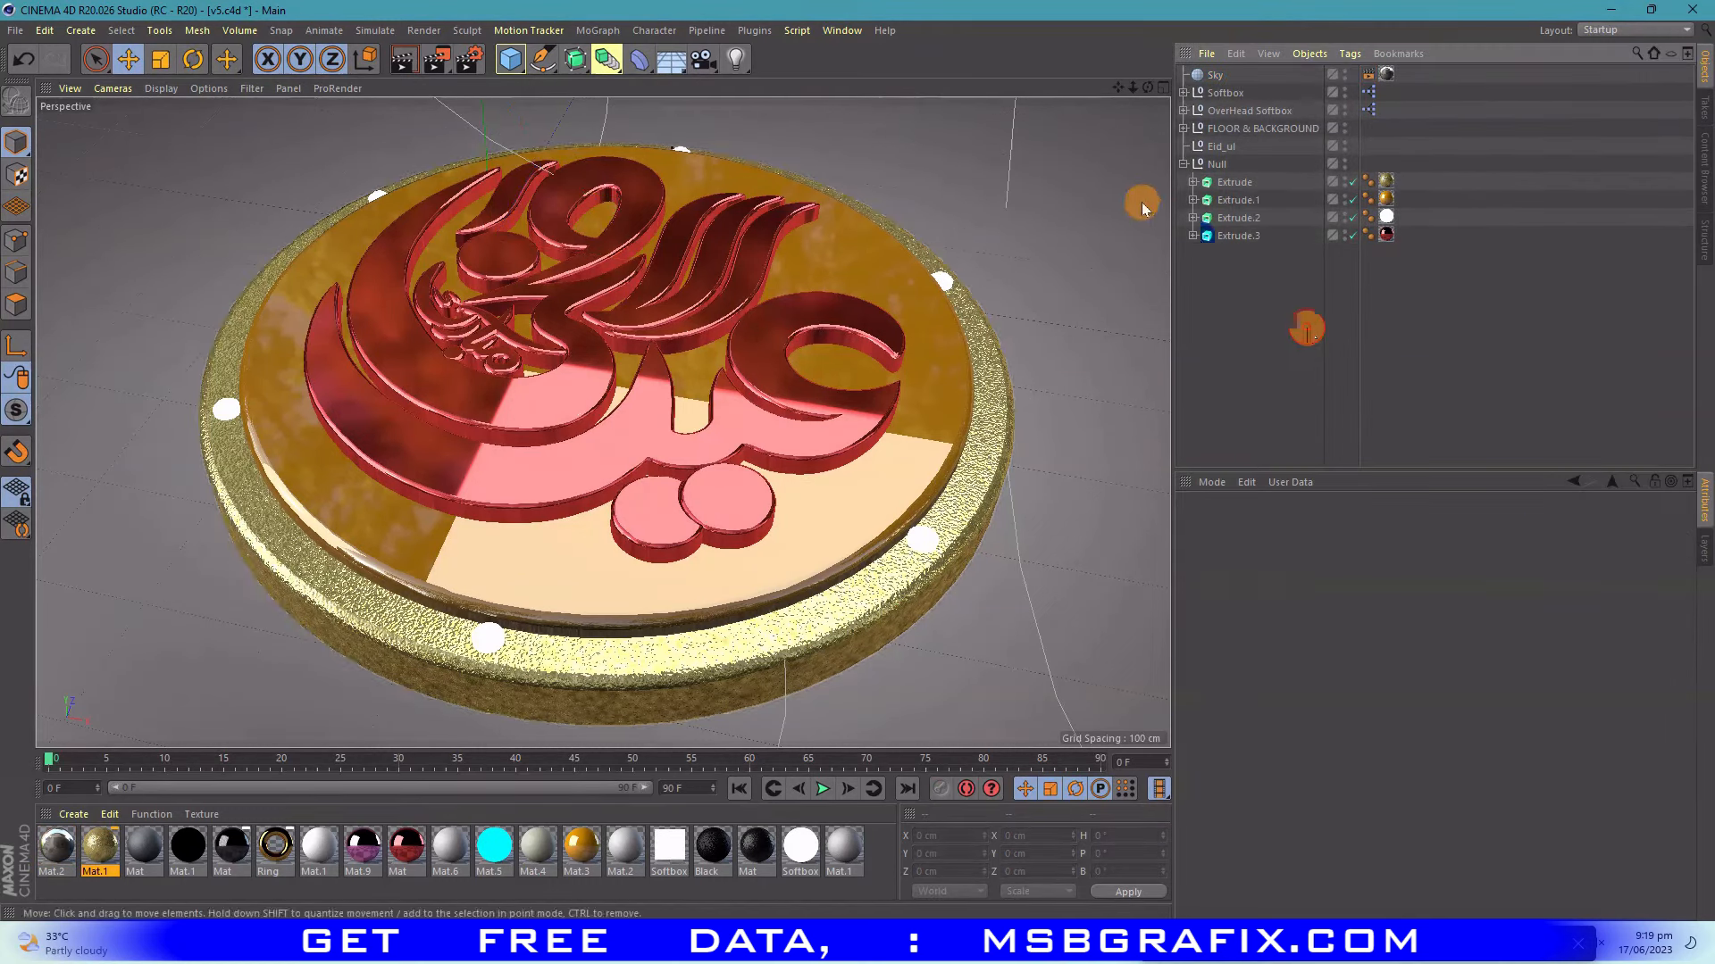
- Render the scene to the Picture Viewer despite the missing textures, and compare it with the earlier renders in the history
drag(1139, 87, 1120, 92)
click(437, 59)
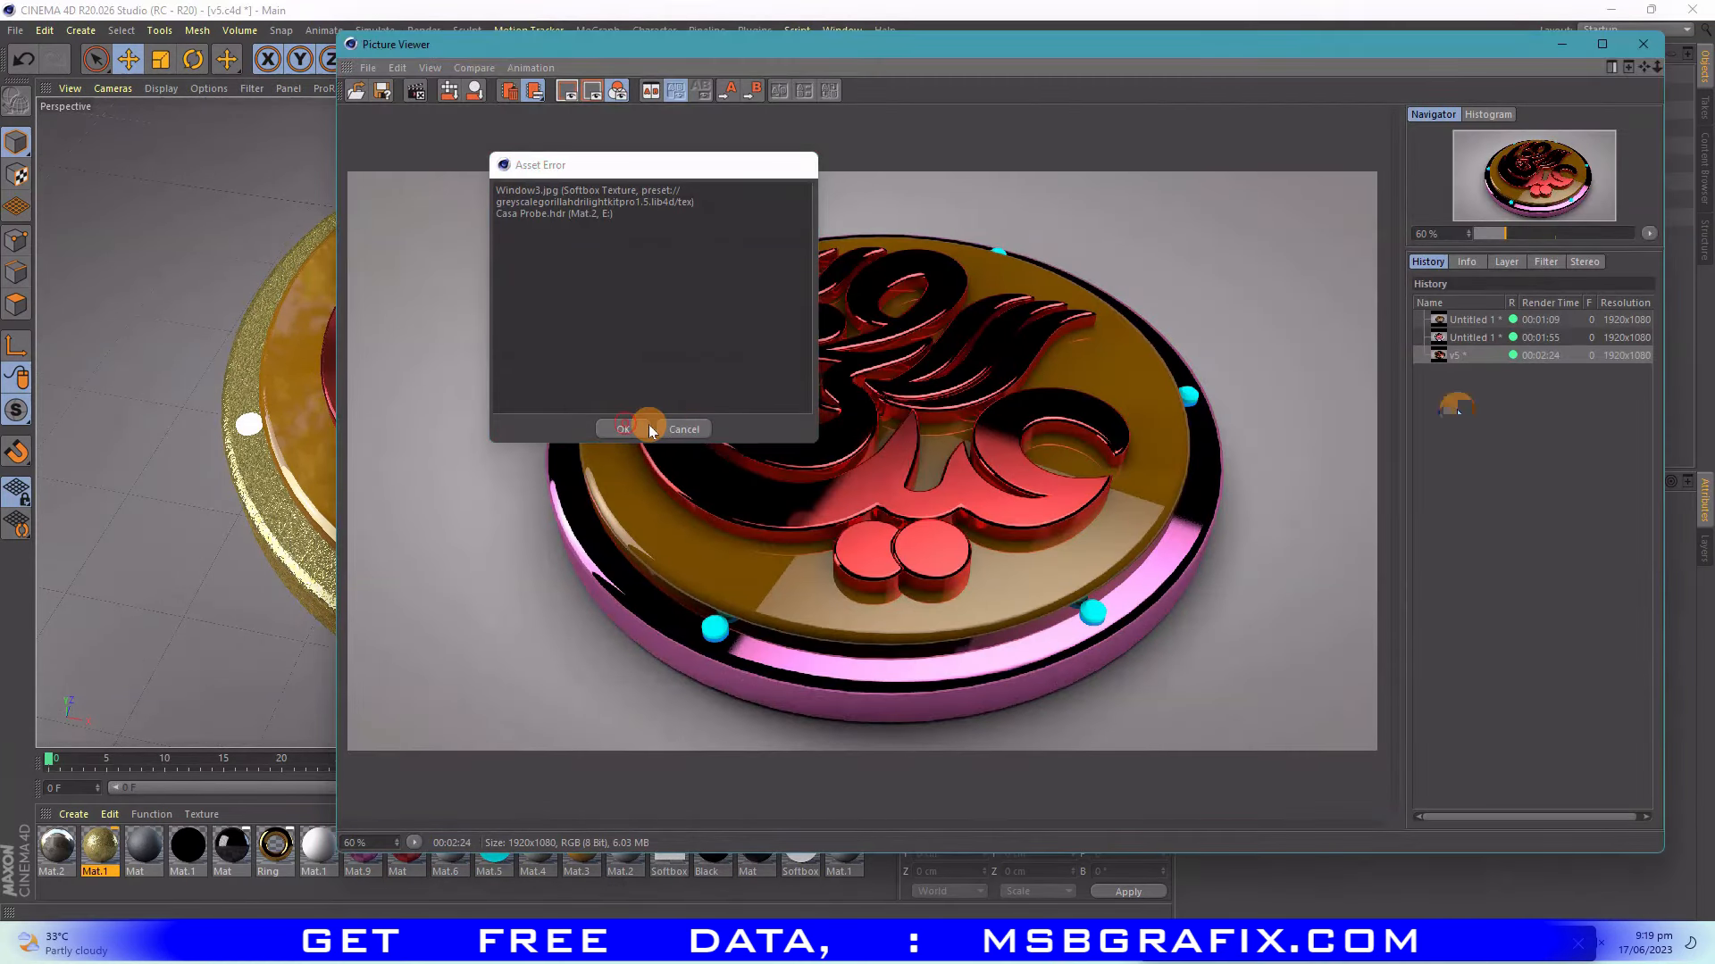
click(648, 426)
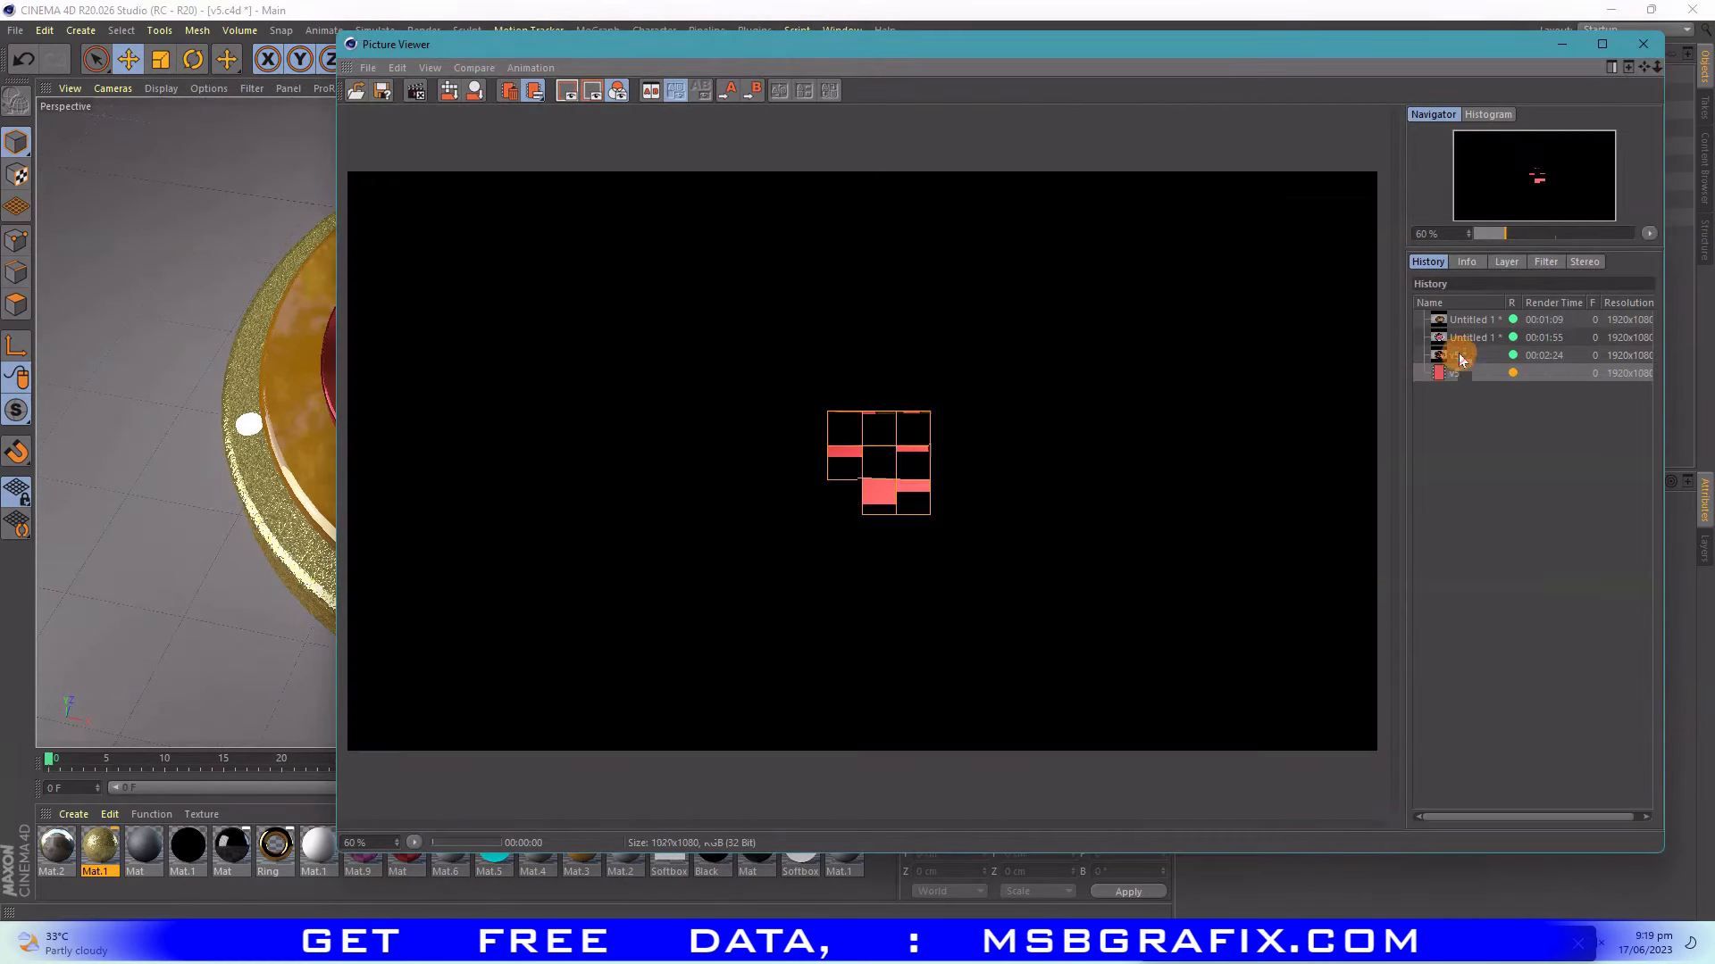
click(1459, 350)
click(1459, 341)
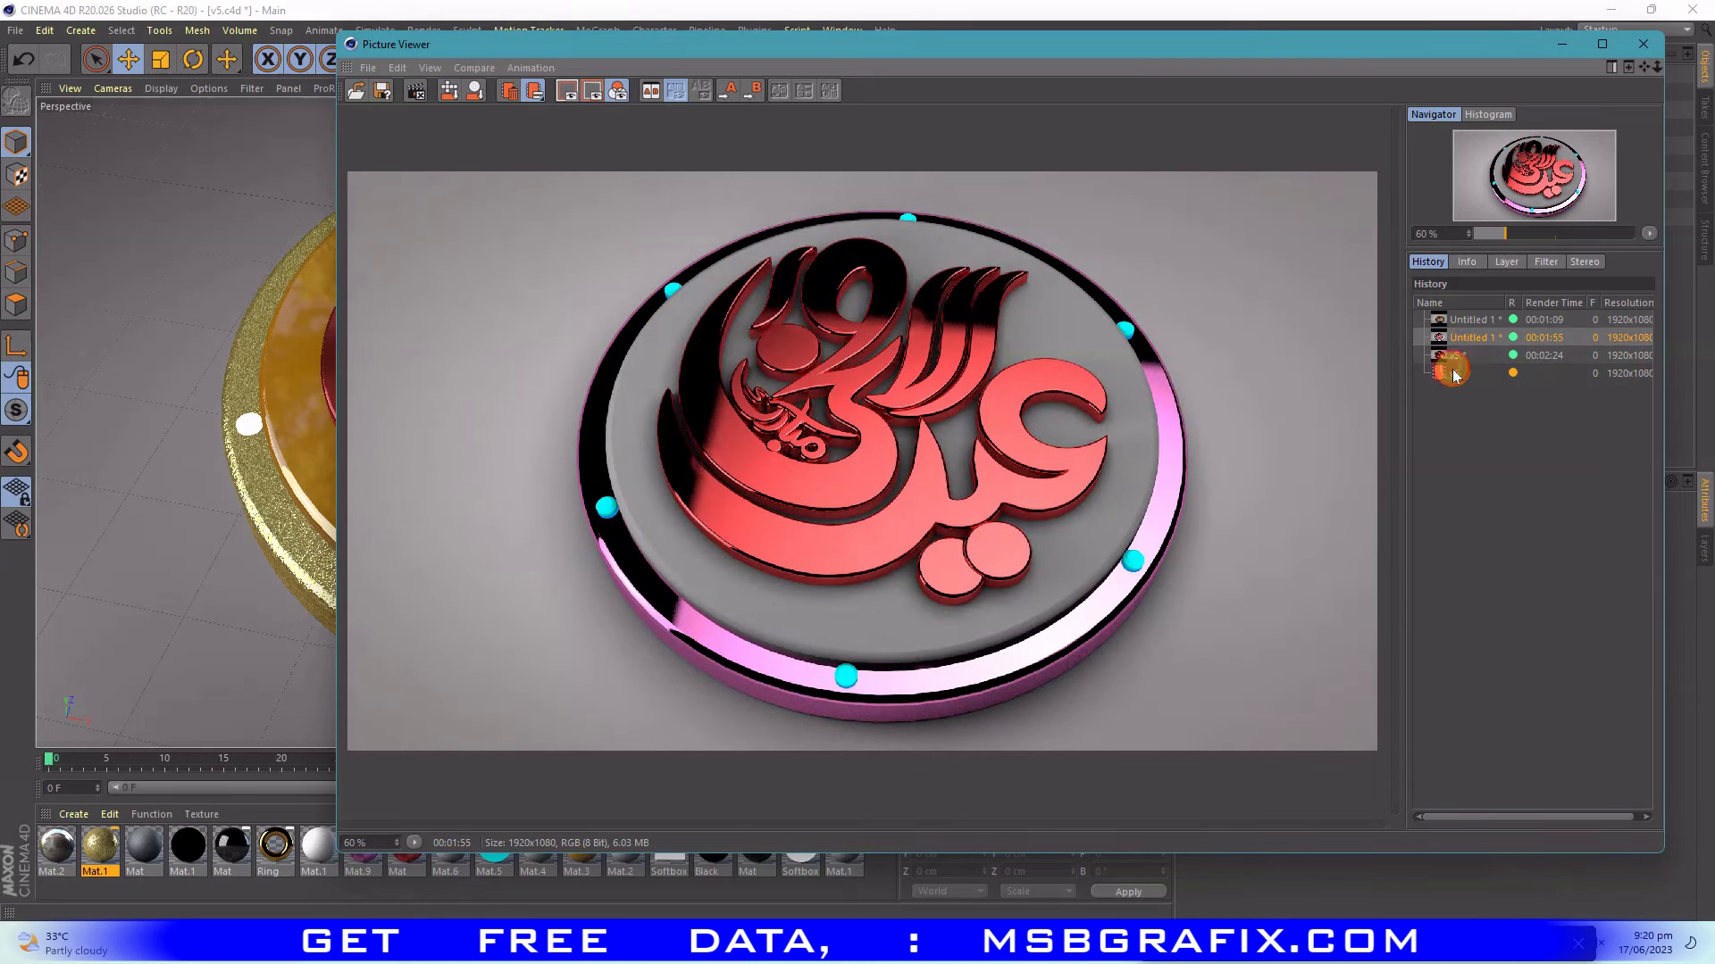
click(1453, 373)
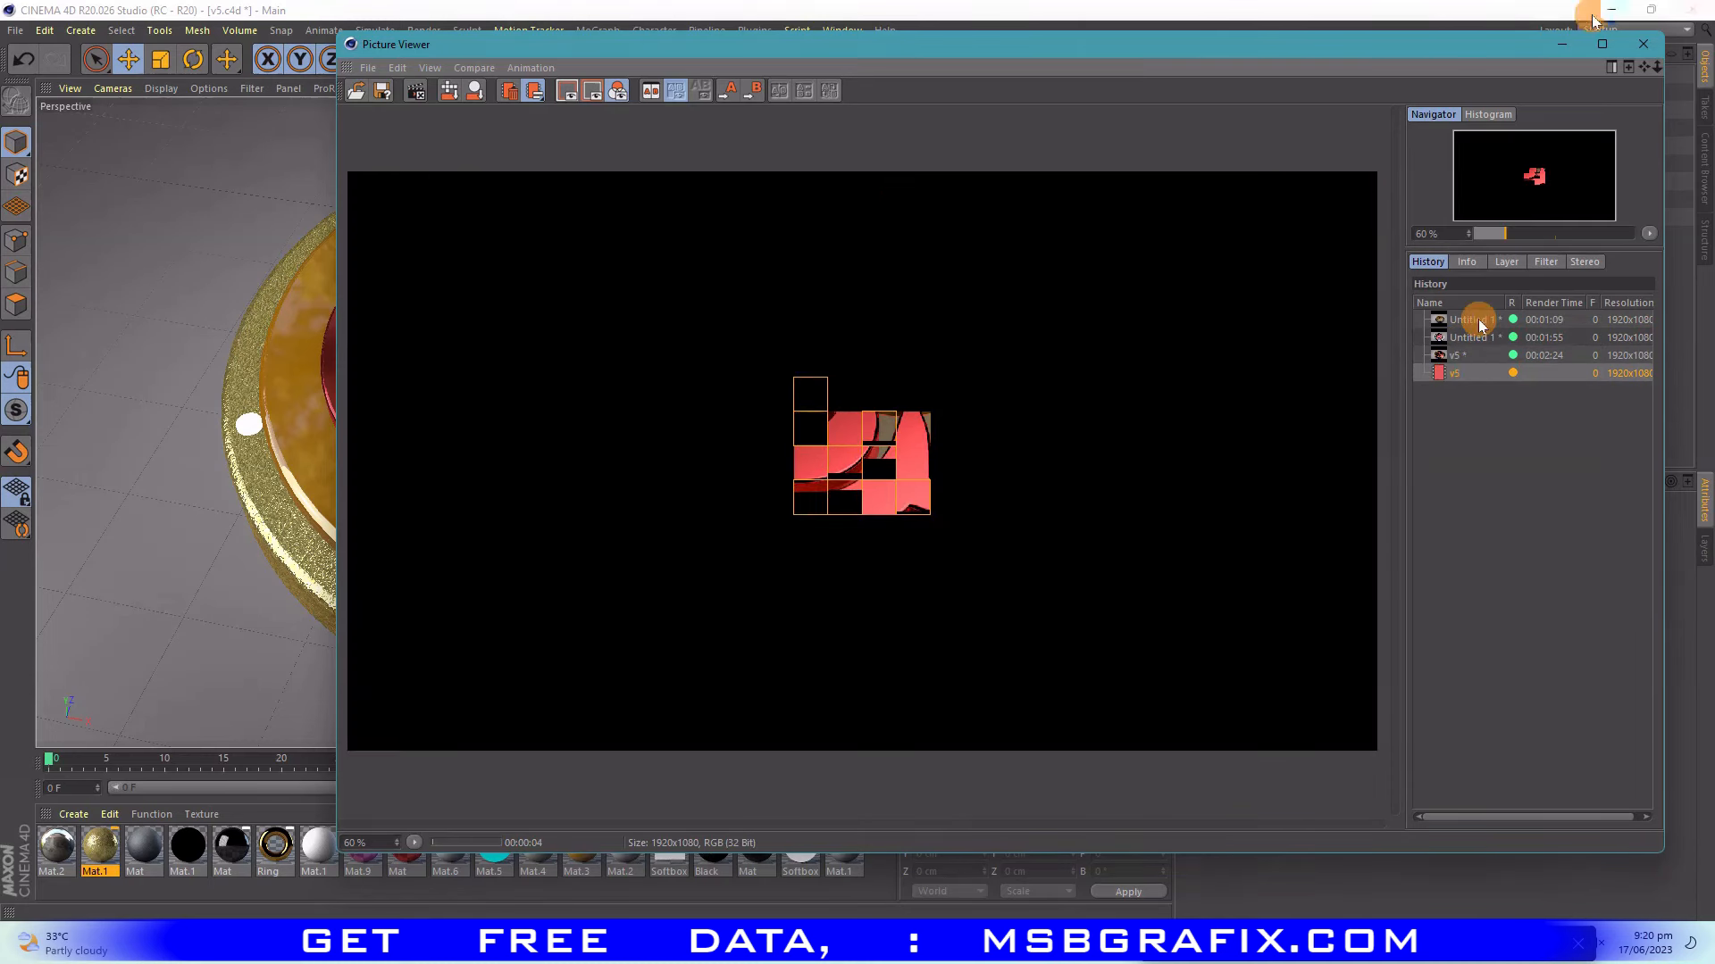
click(1561, 43)
- Start loading materials from a file and show the C4D\OLD folder as extra large icons
click(78, 817)
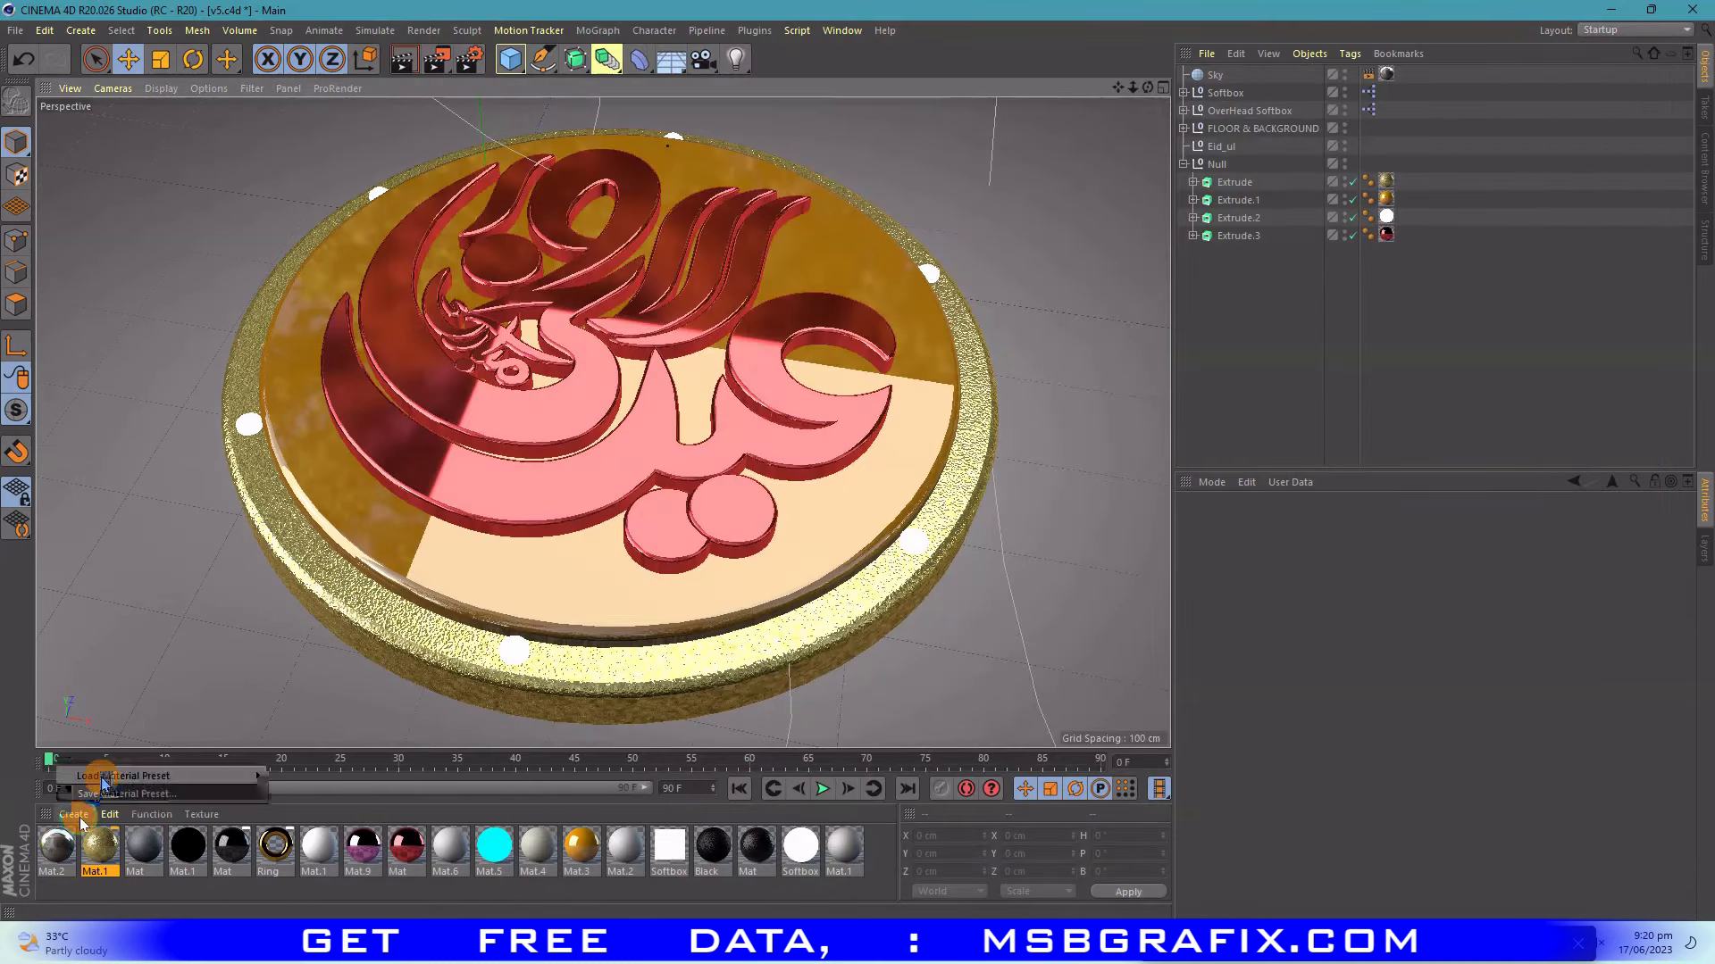
click(116, 706)
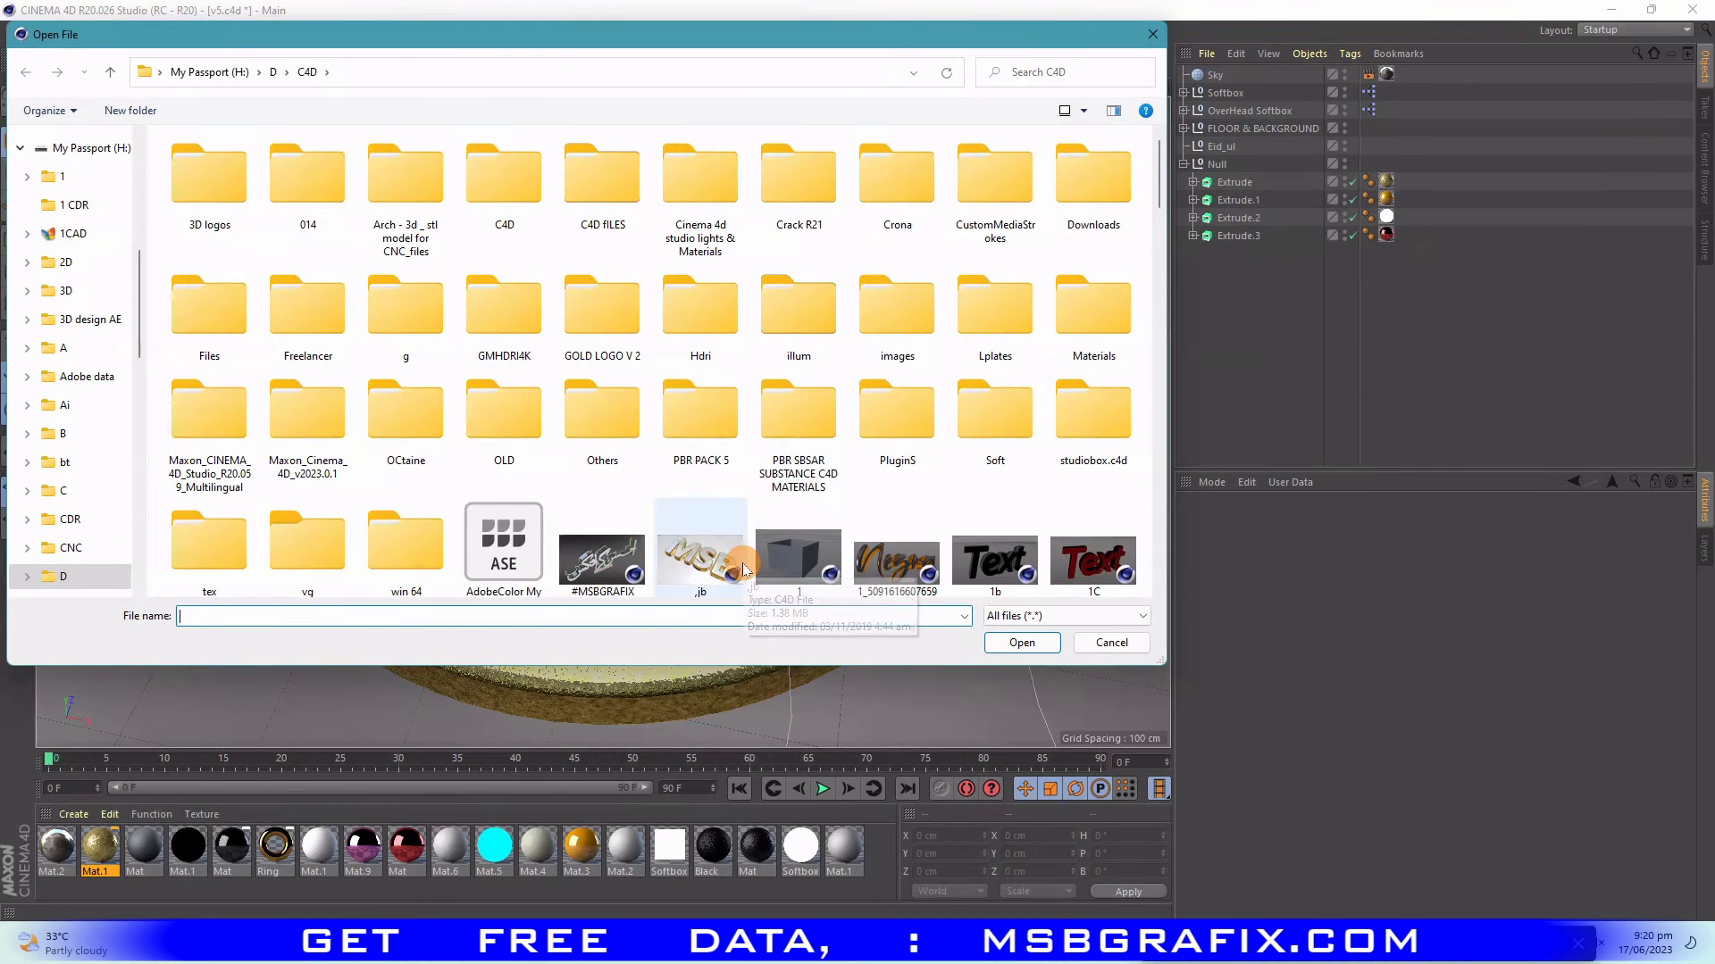
click(505, 437)
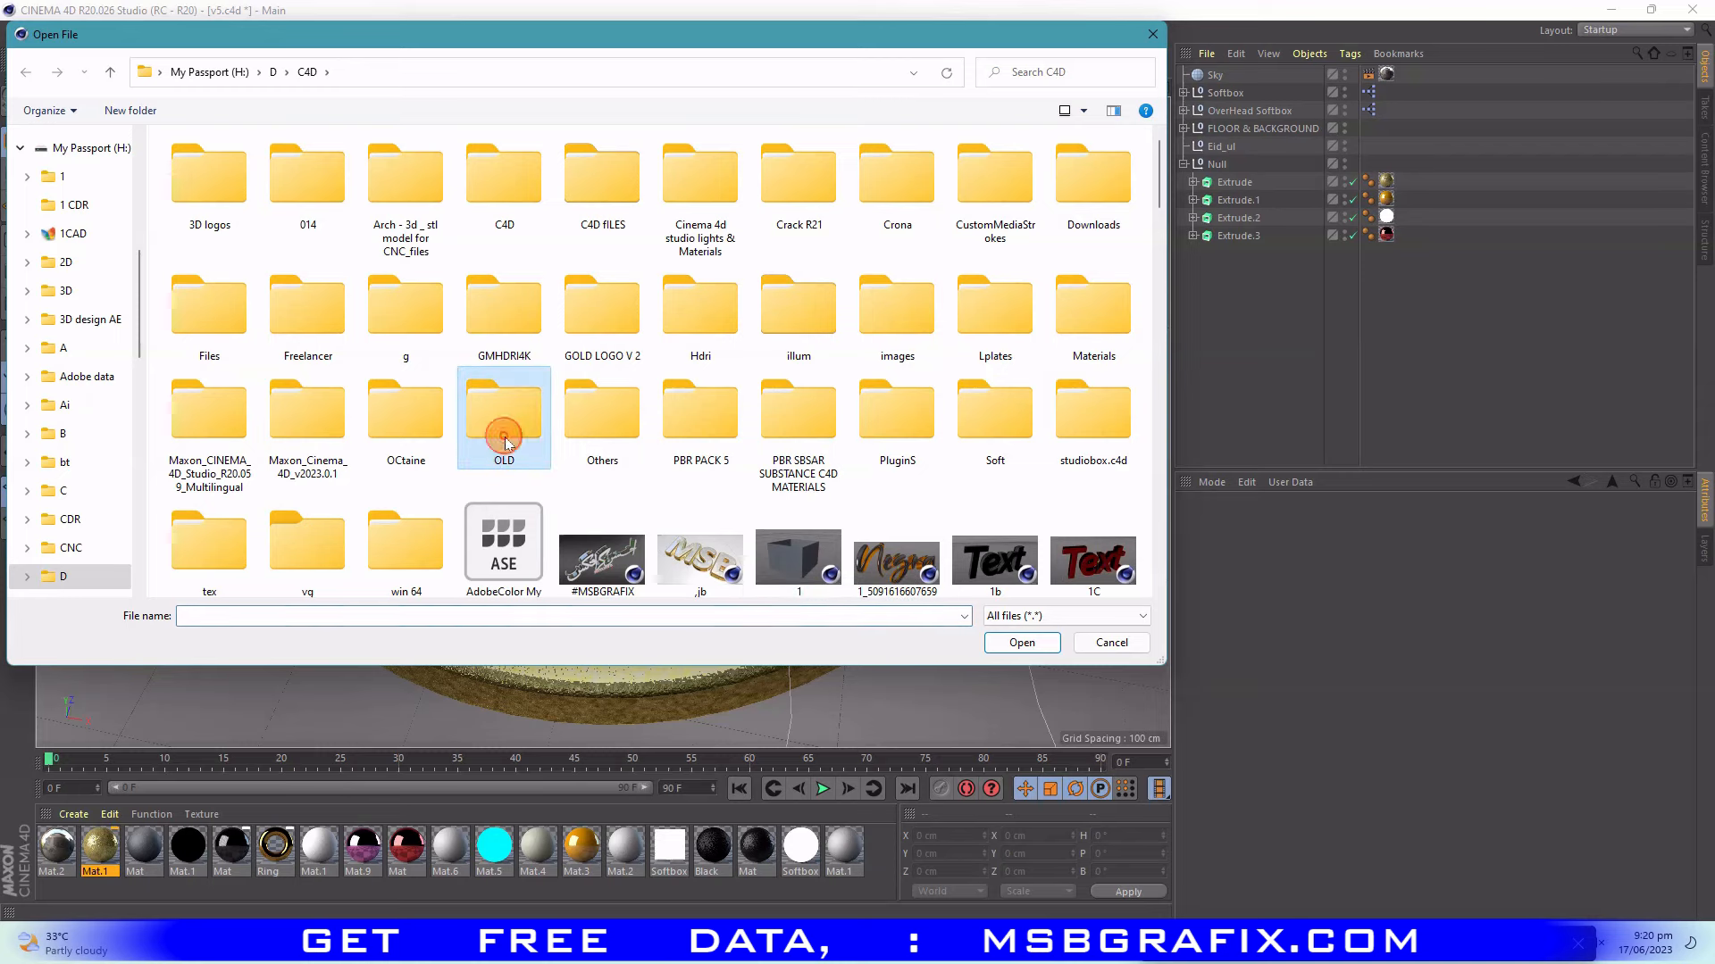
double_click(505, 436)
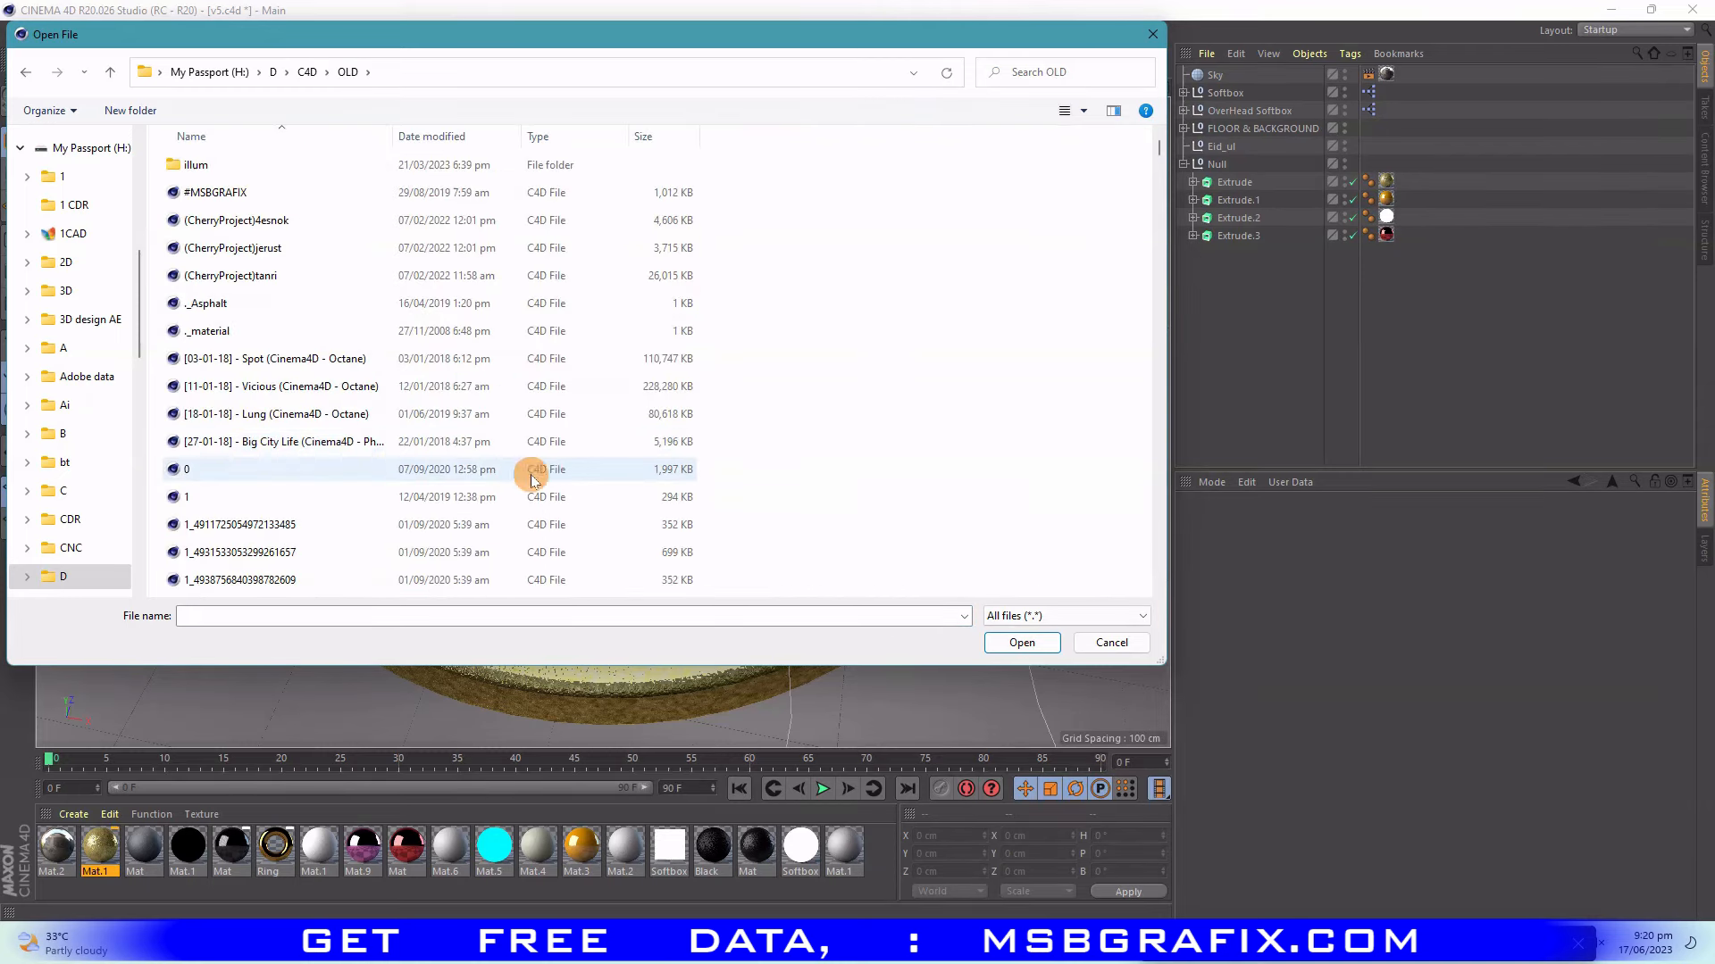
right_click(818, 345)
mouse_move(926, 357)
click(1025, 356)
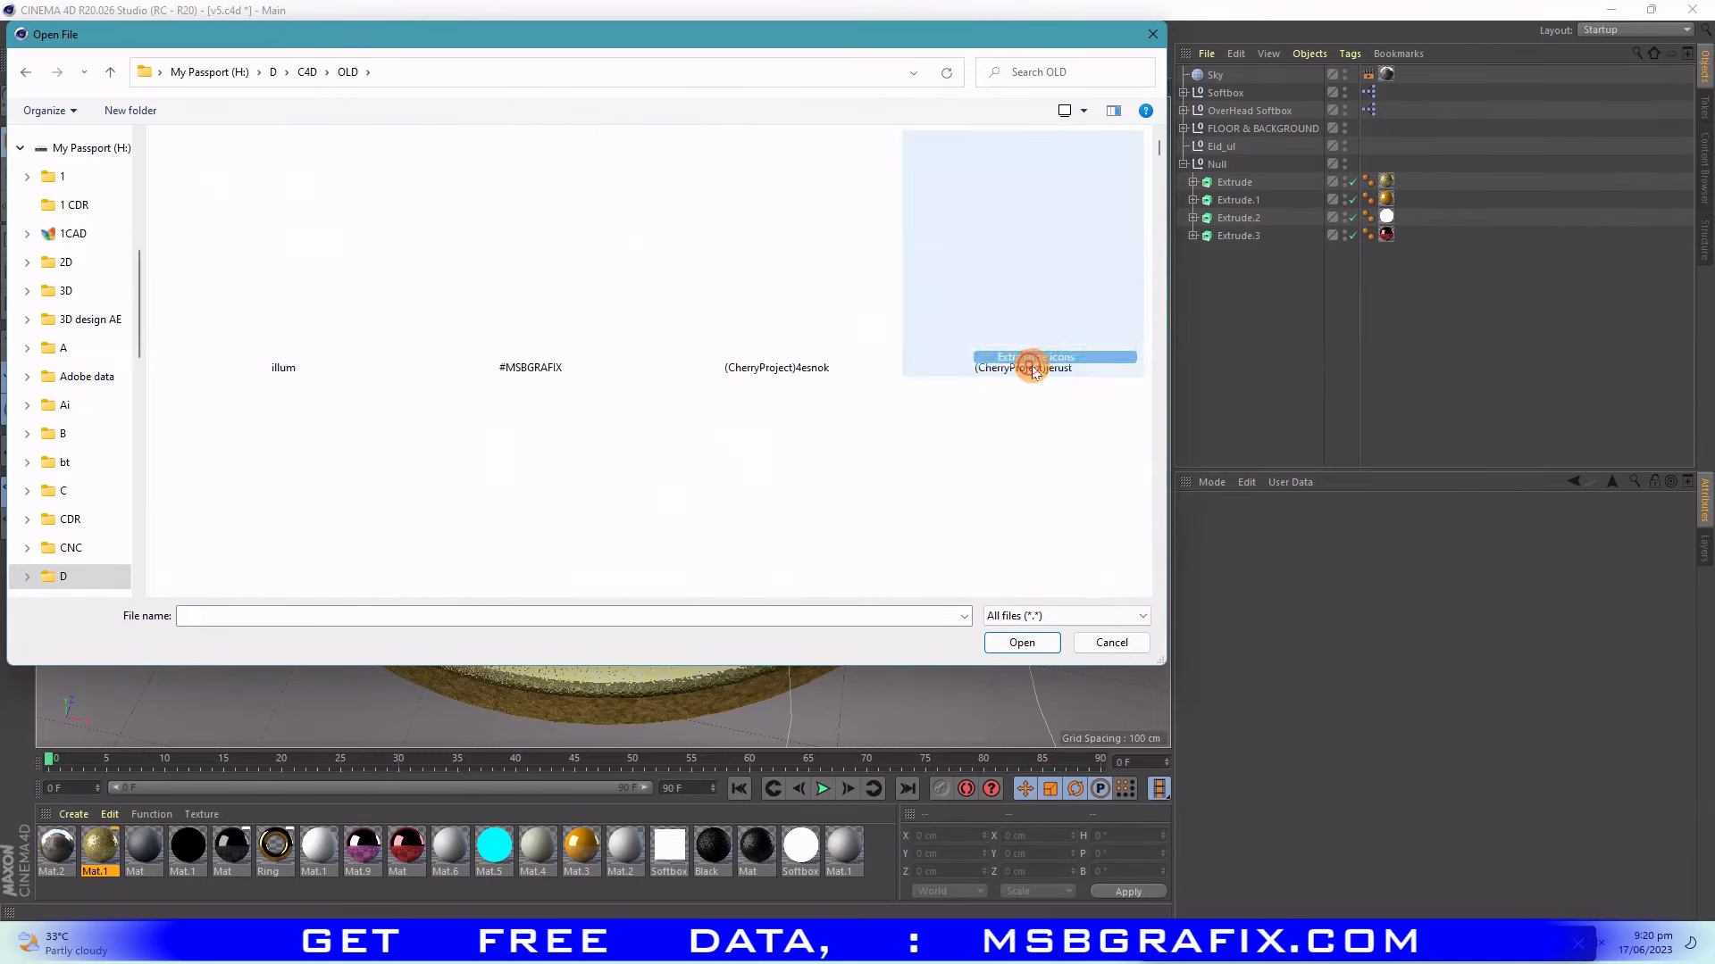
- Browse the scene previews in the OLD folder and load the materials from scene 149
scroll(777, 471, down, 3)
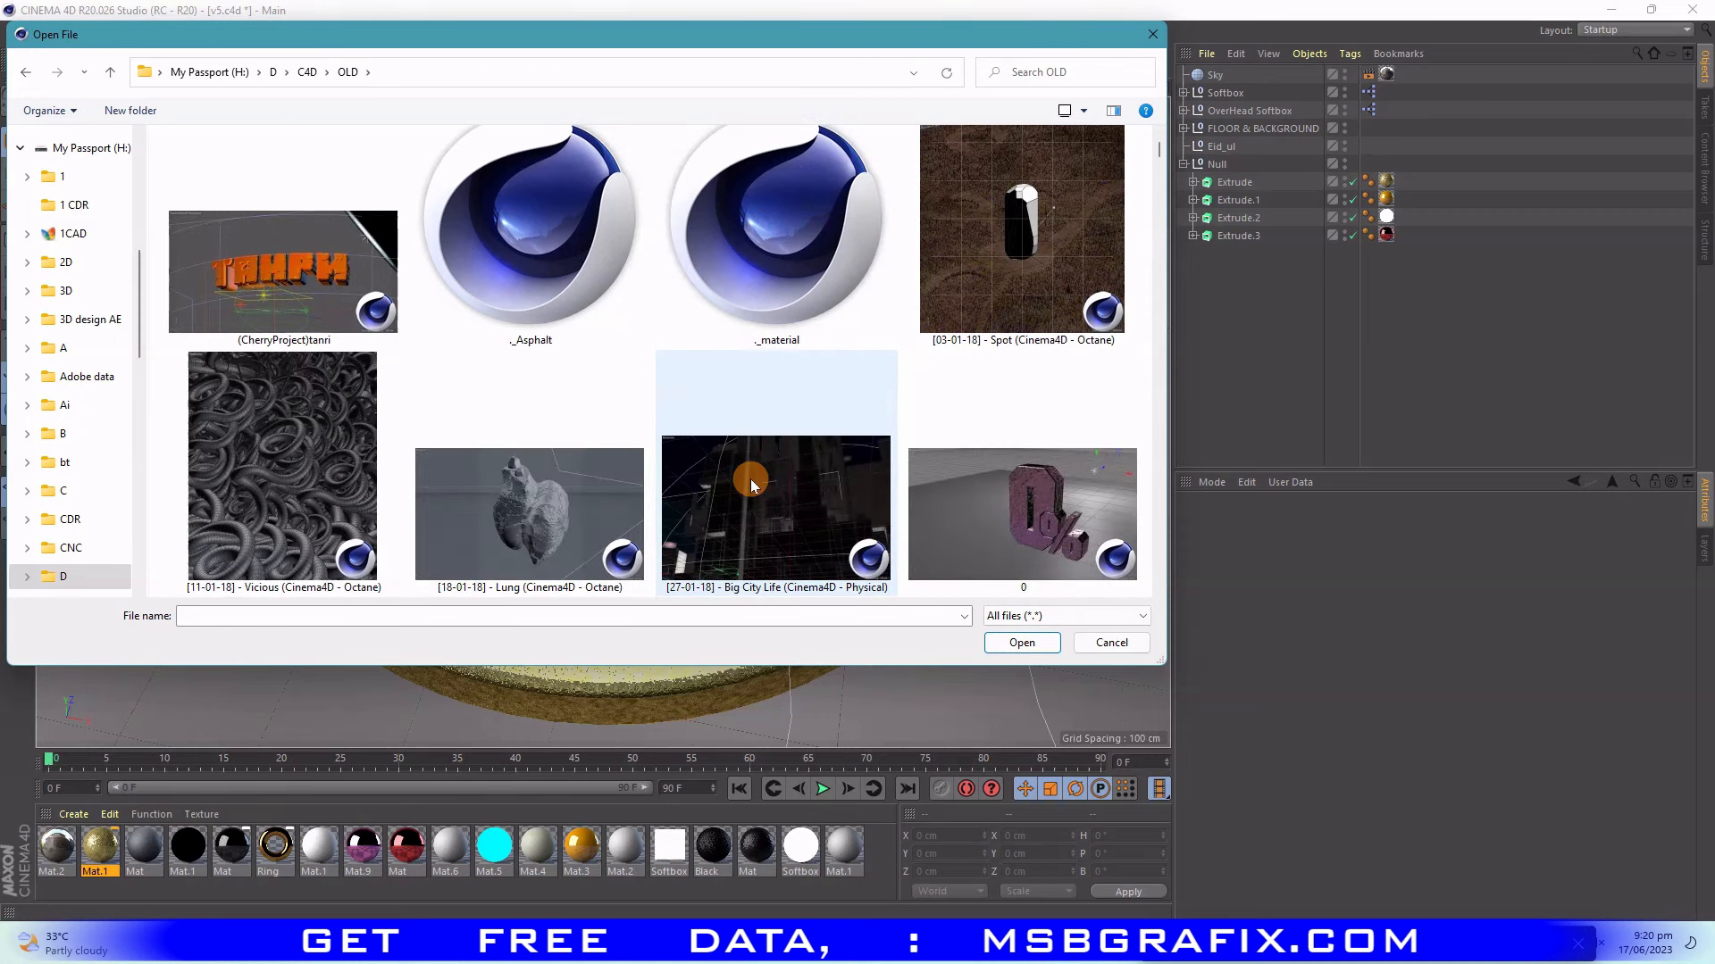
scroll(751, 485, down, 5)
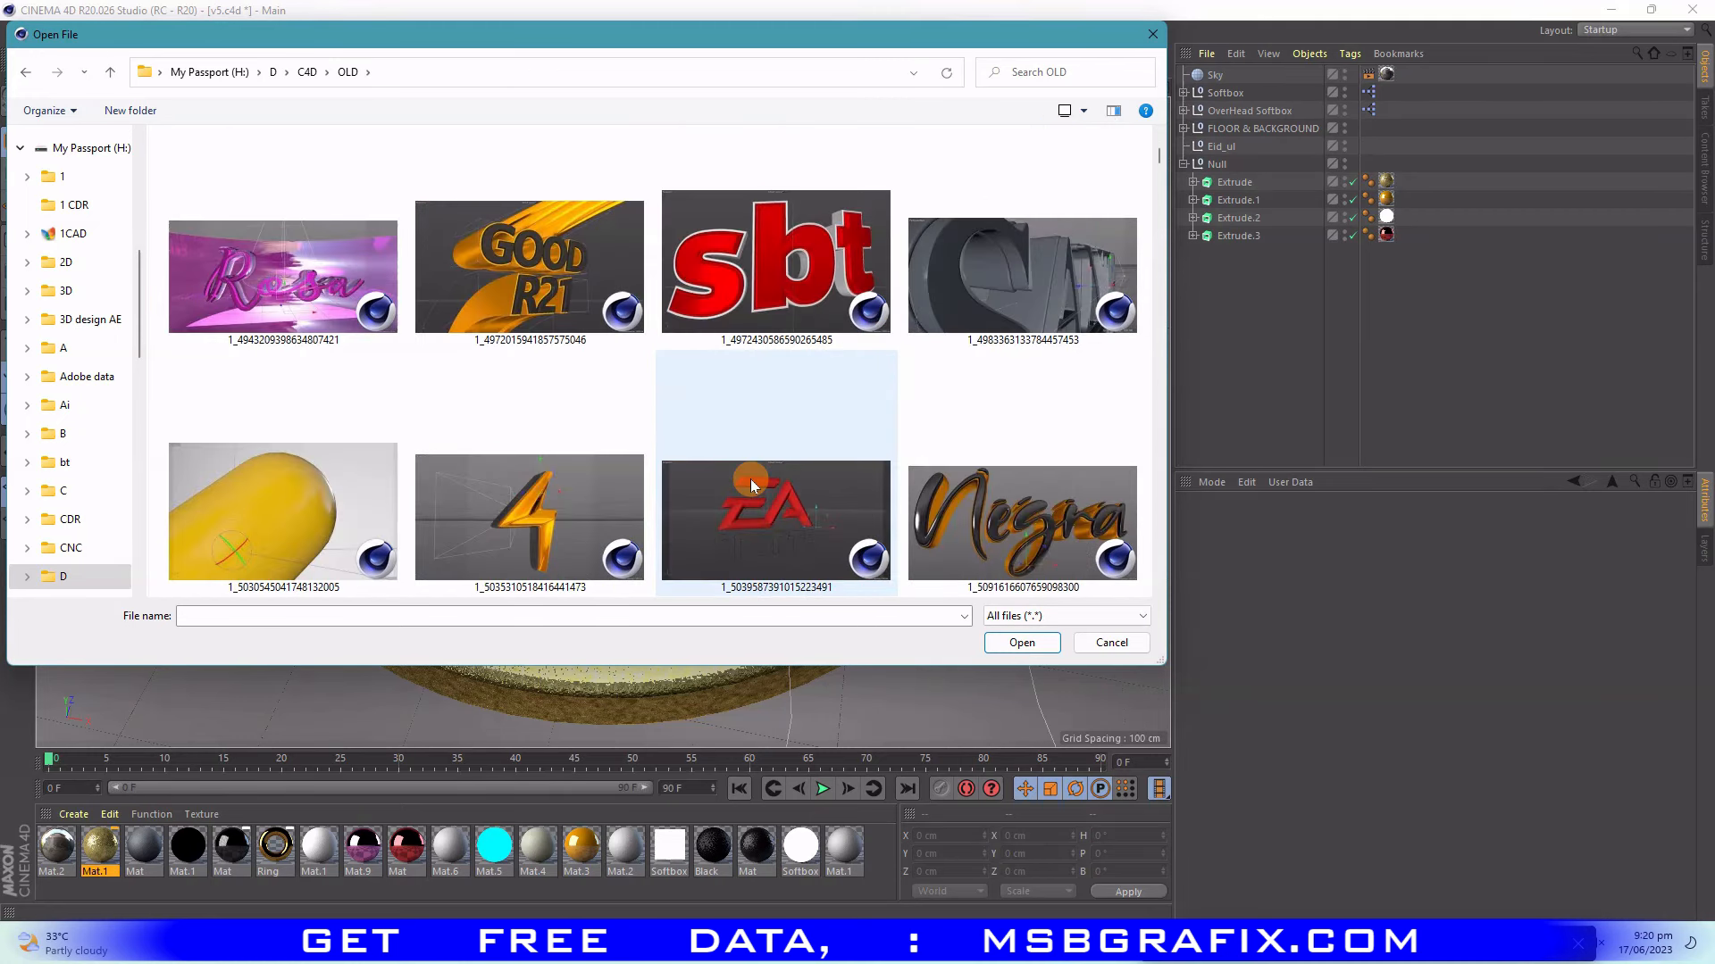
scroll(751, 484, down, 3)
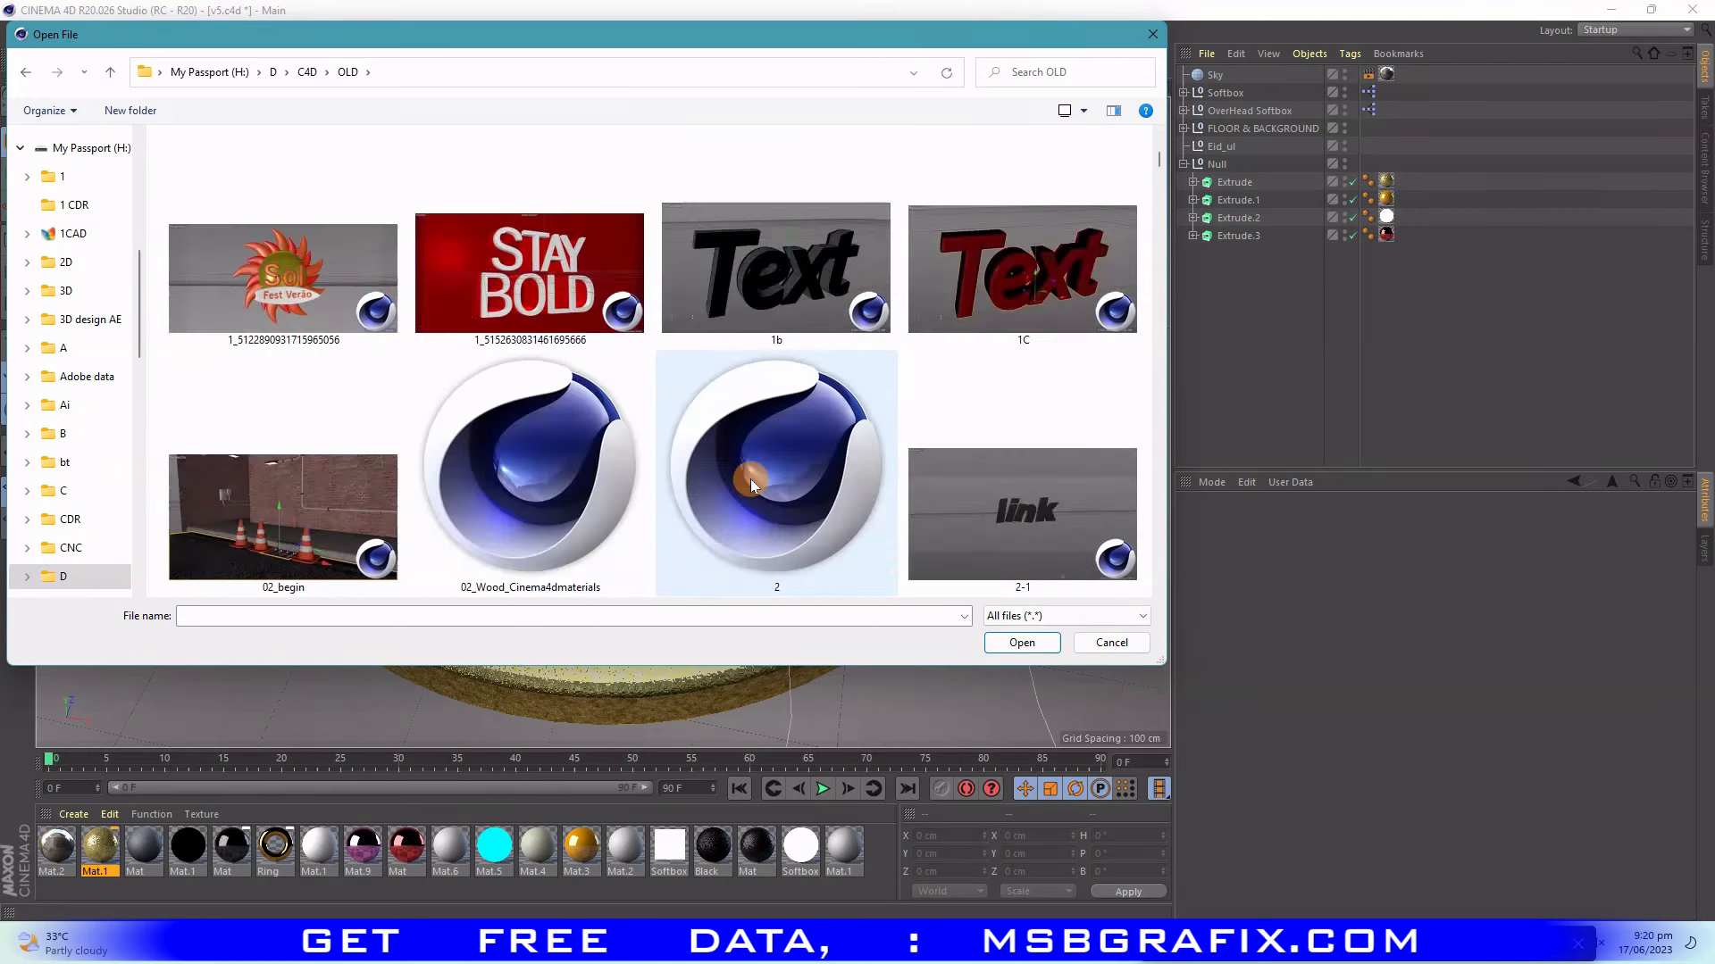
scroll(750, 479, up, 1)
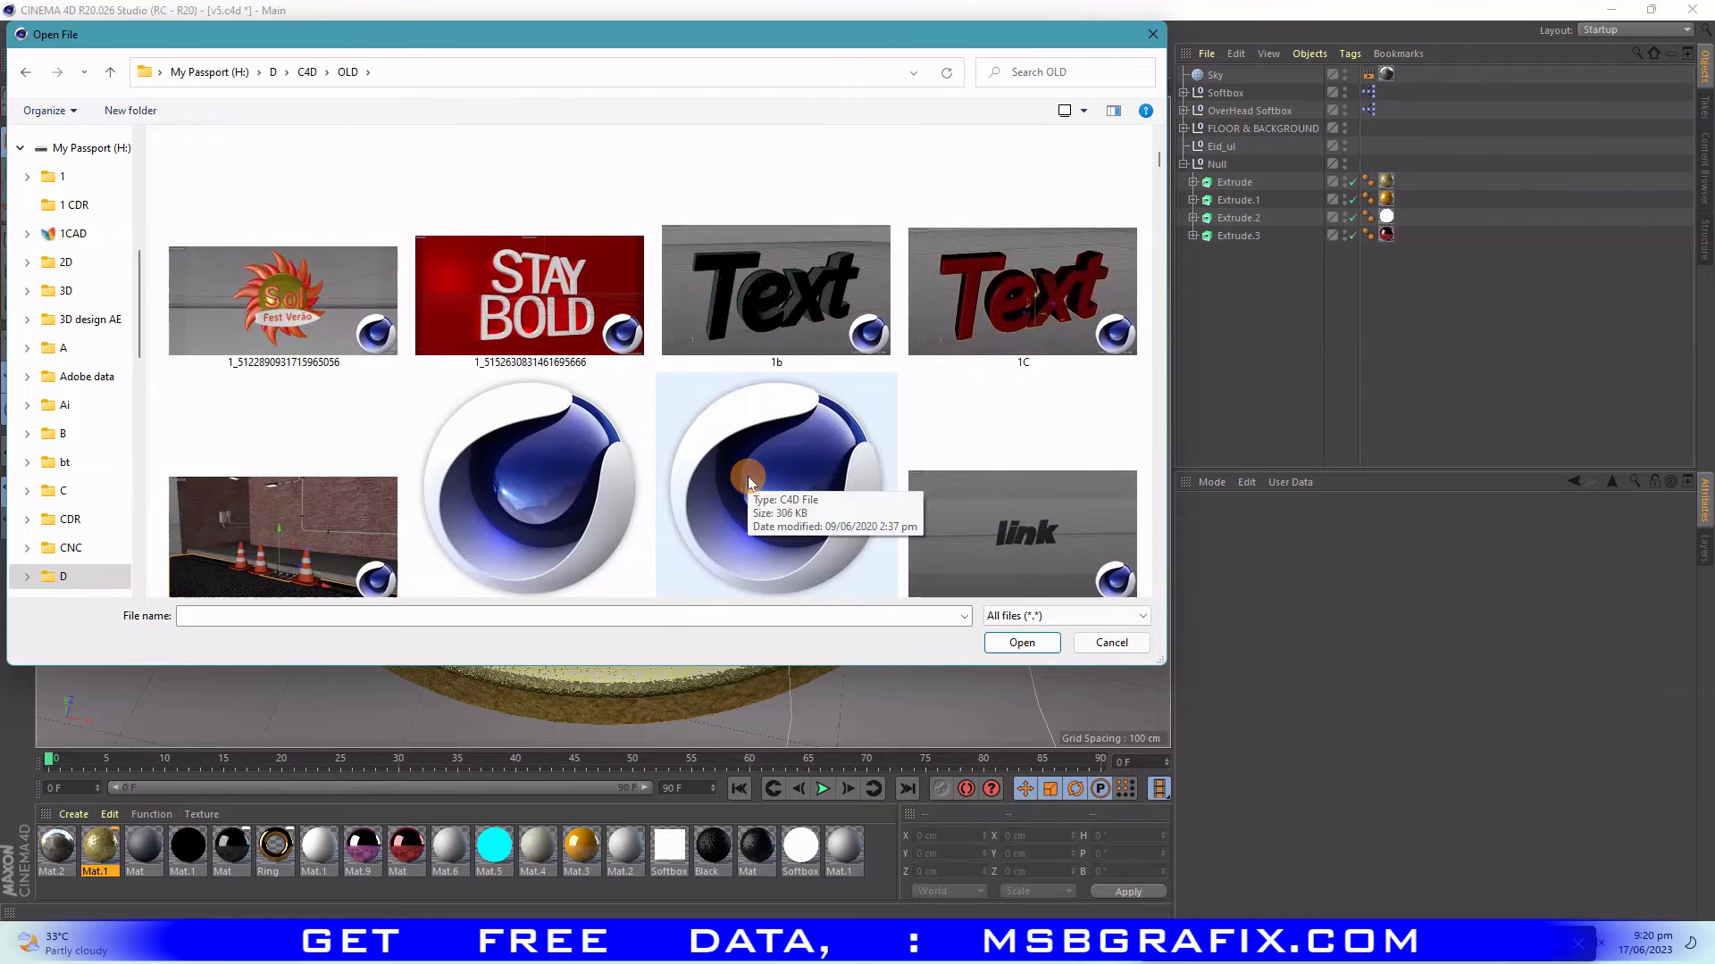
scroll(748, 475, down, 3)
scroll(748, 475, down, 3)
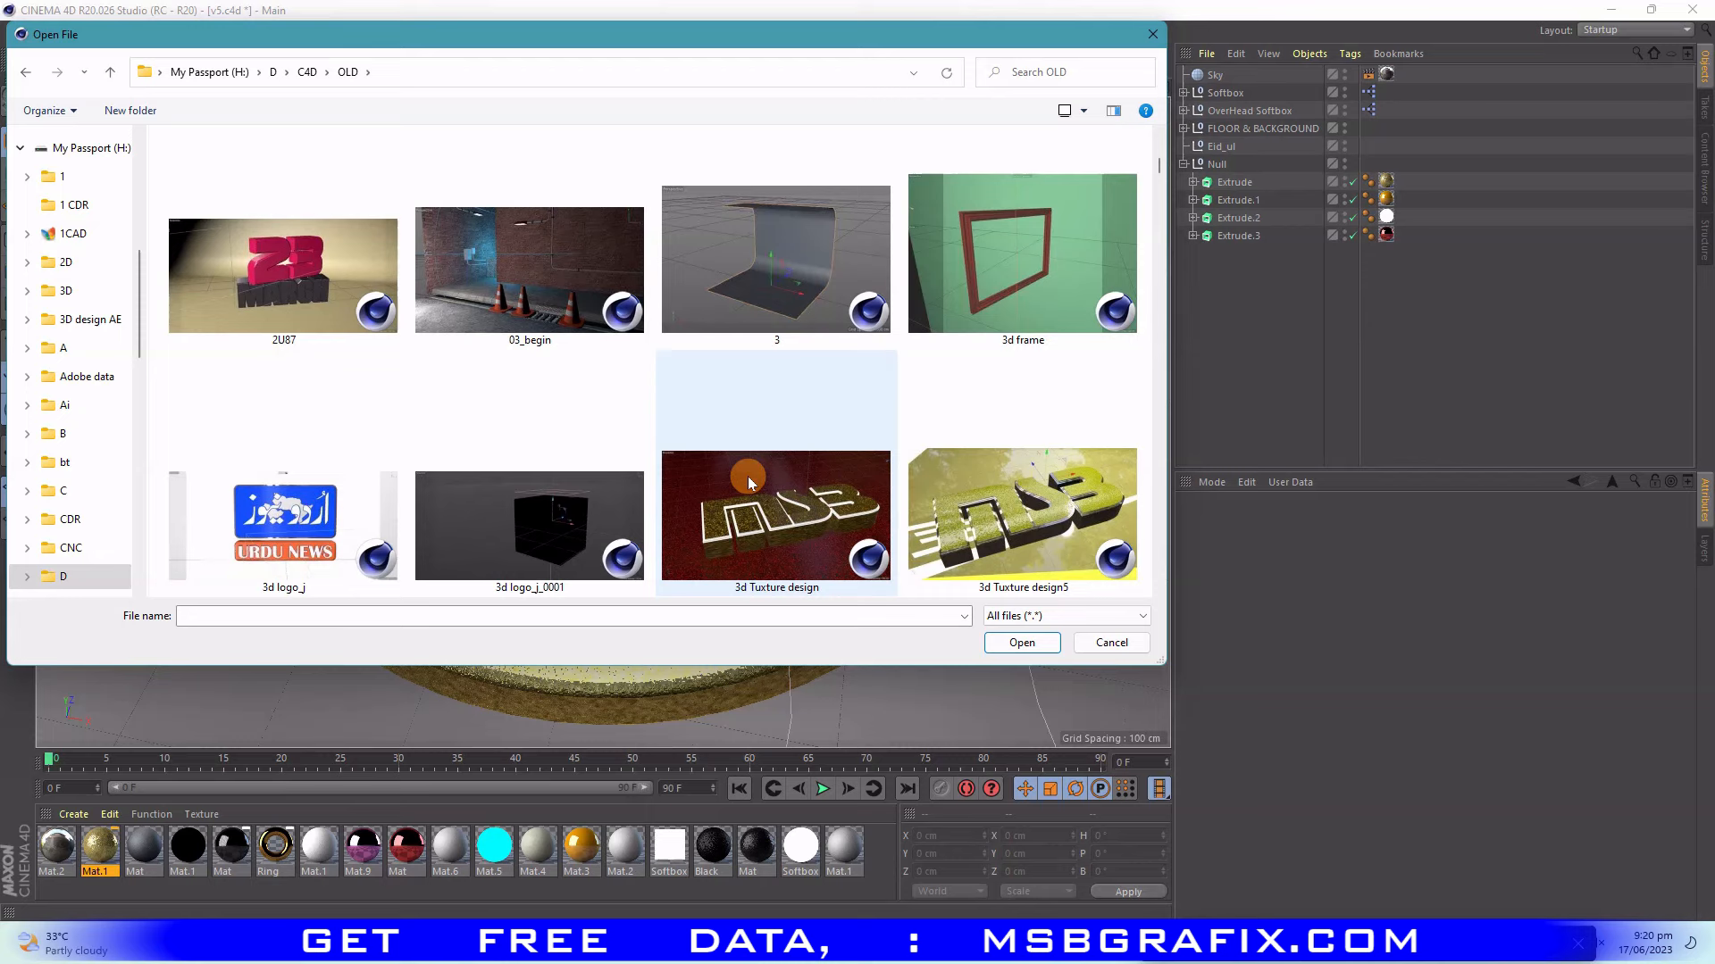
scroll(748, 475, down, 6)
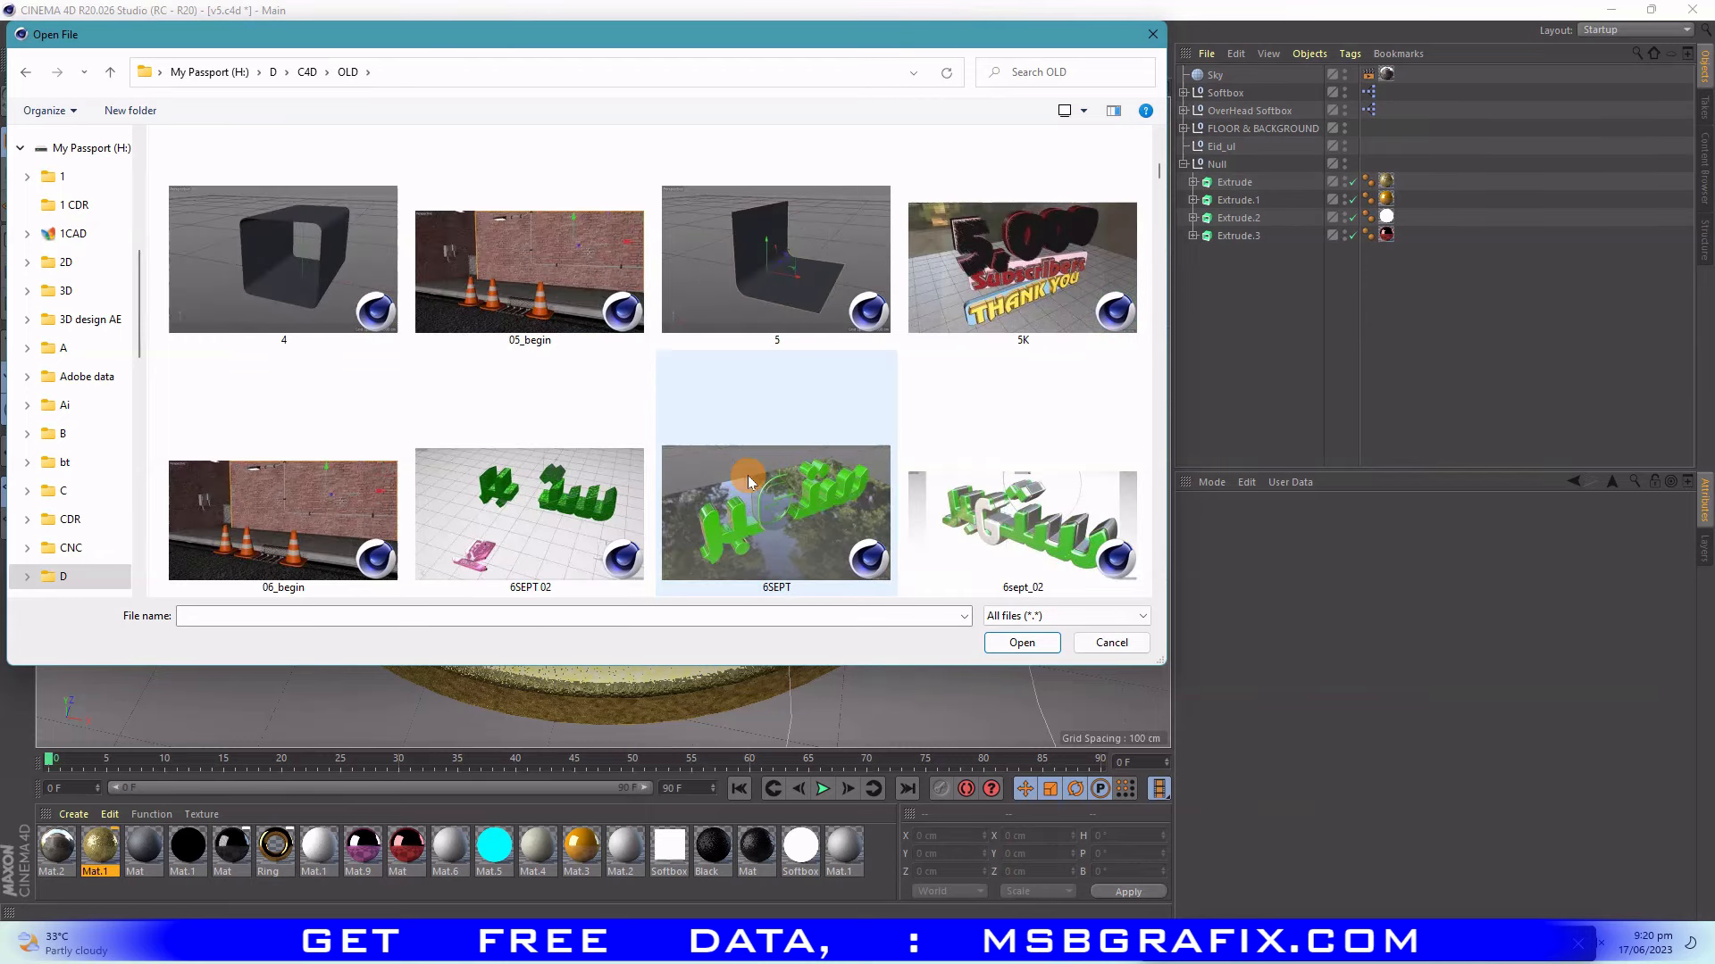
click(591, 504)
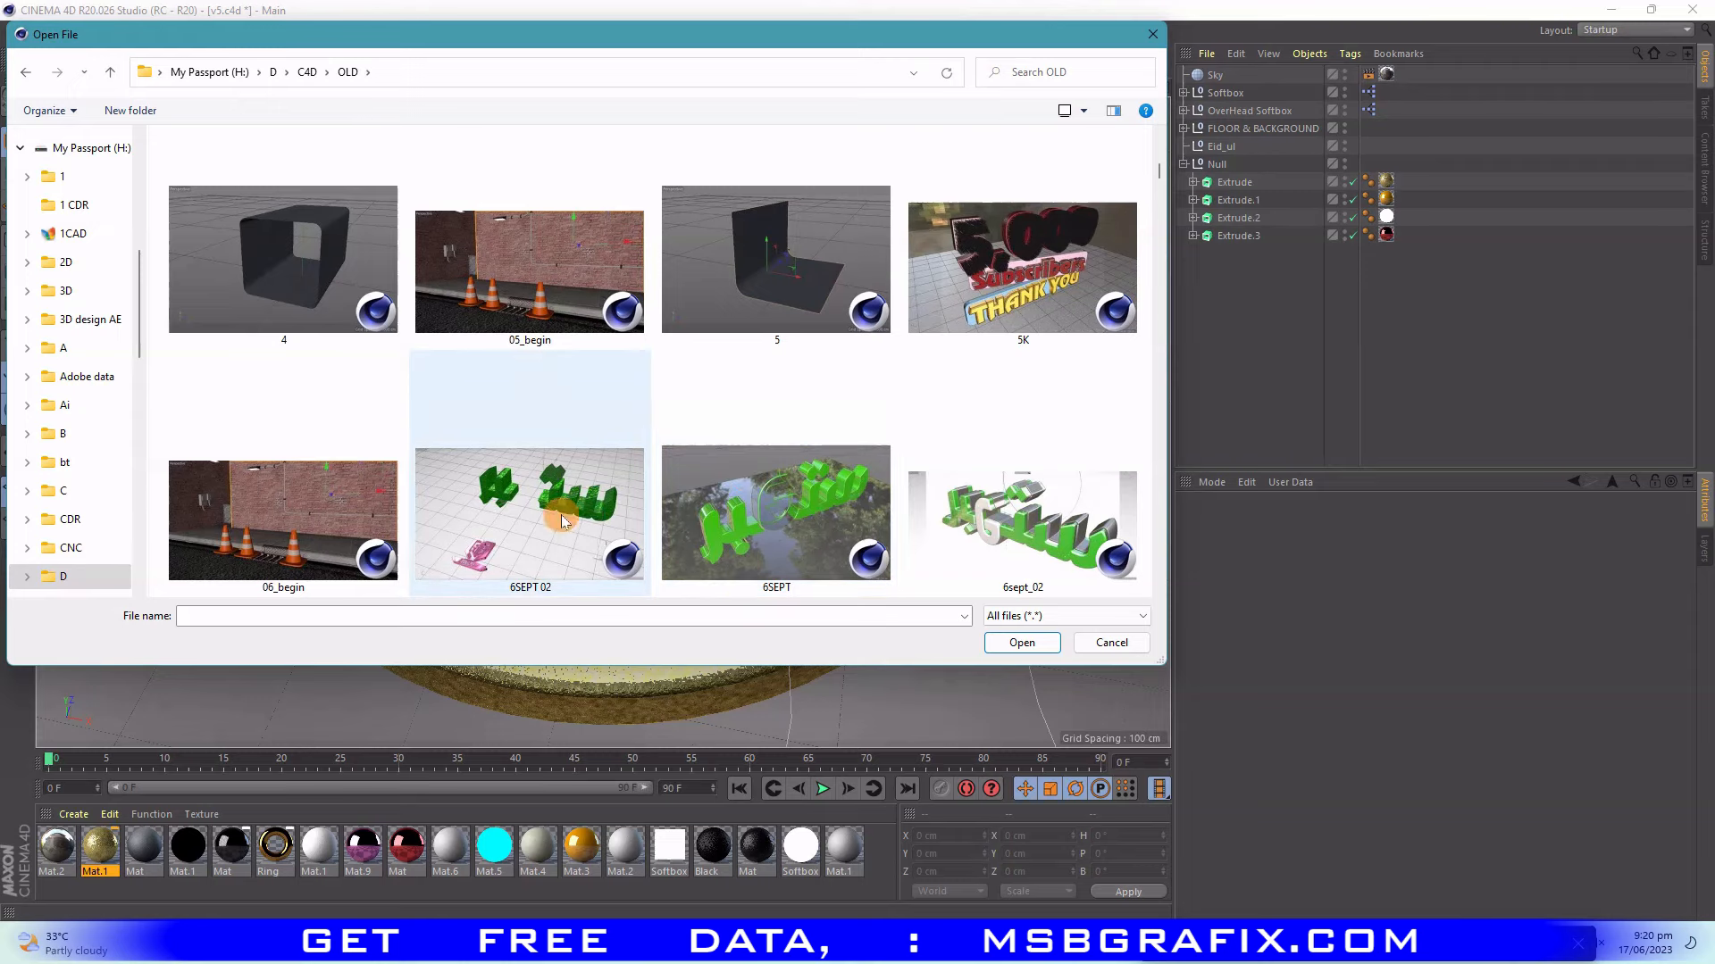
click(1023, 518)
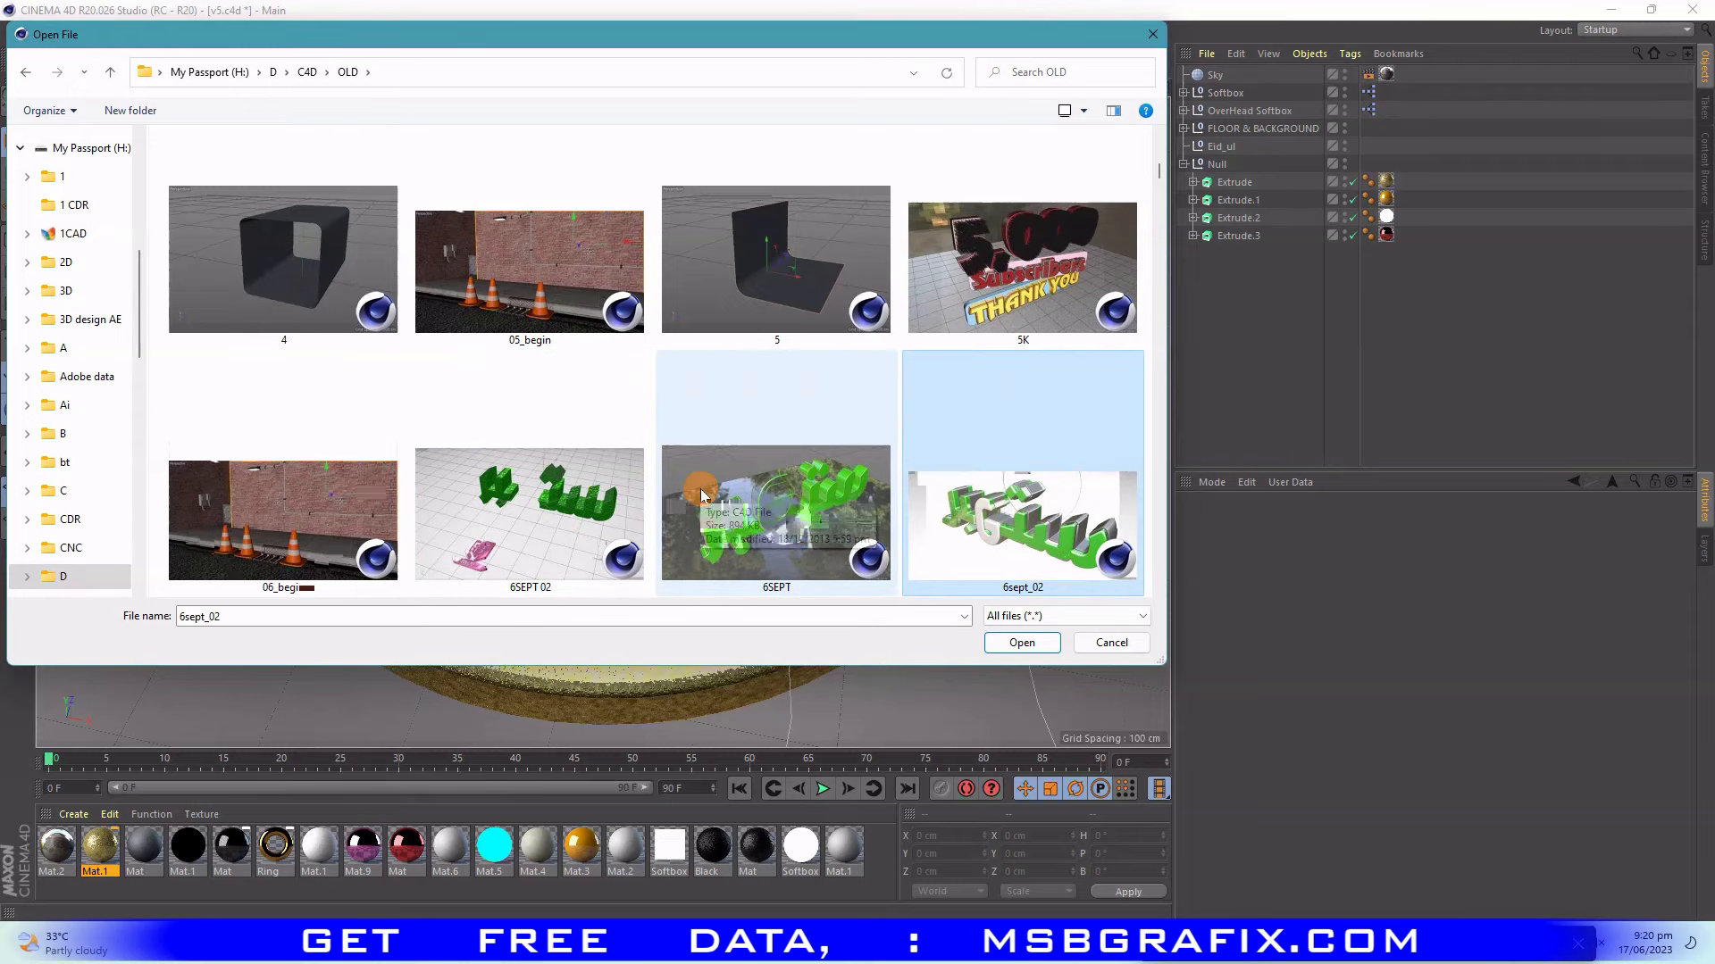
scroll(700, 489, down, 6)
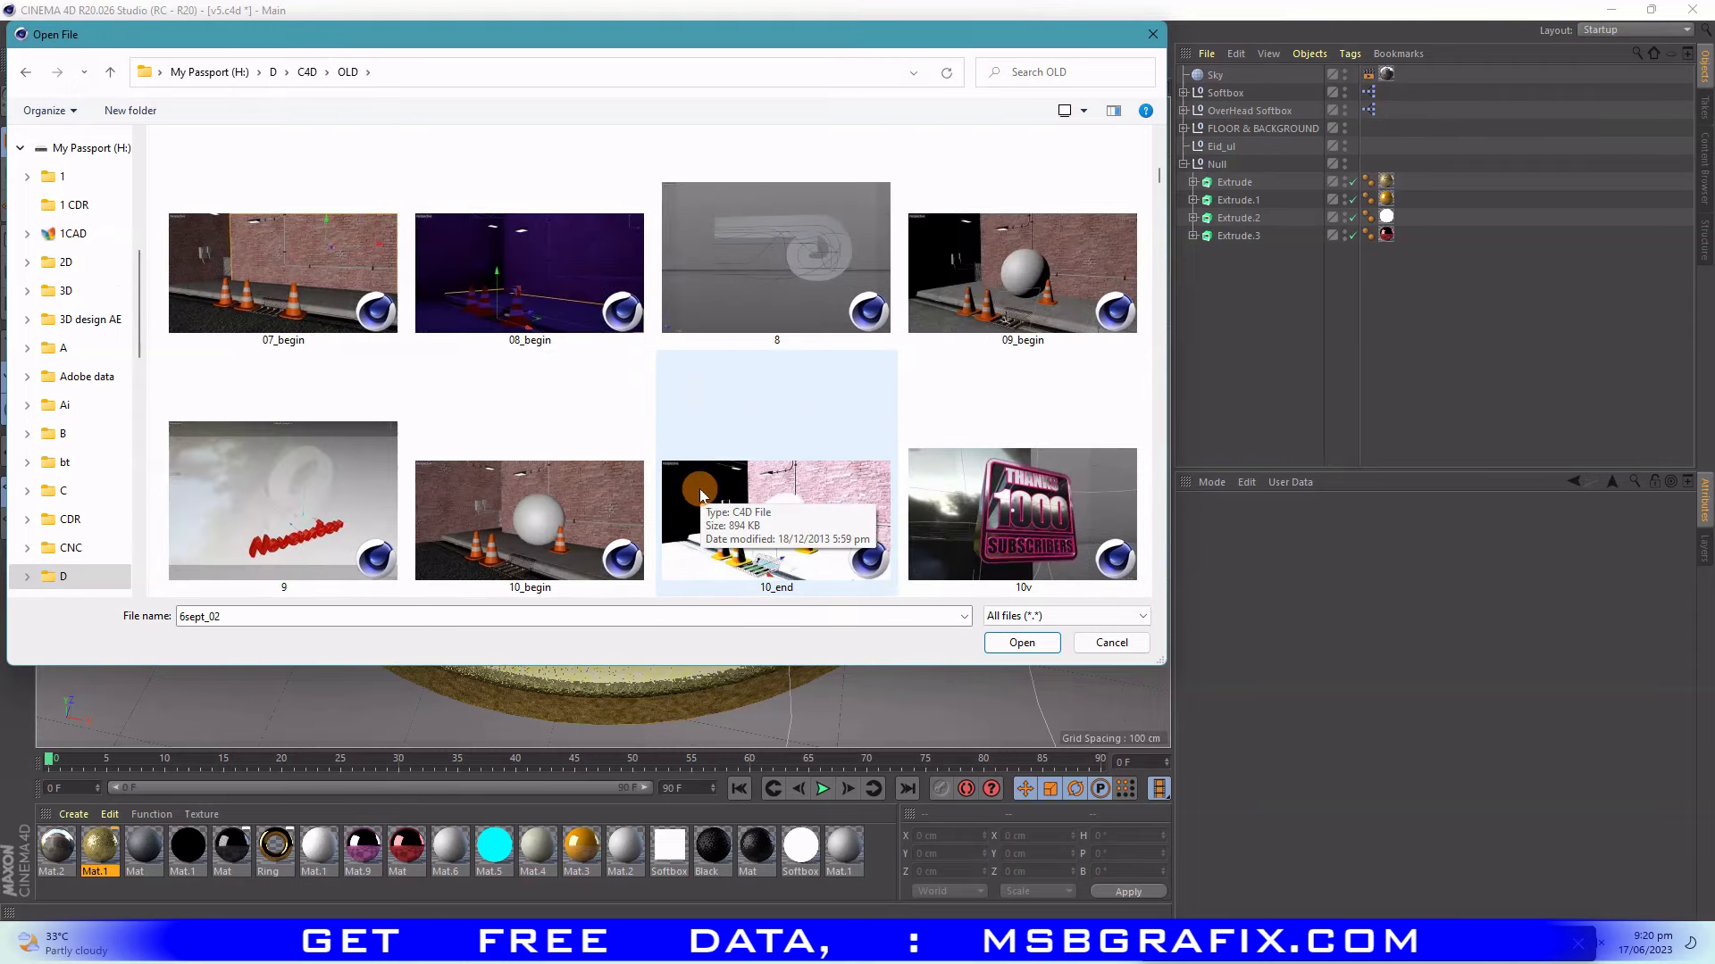
scroll(699, 489, down, 6)
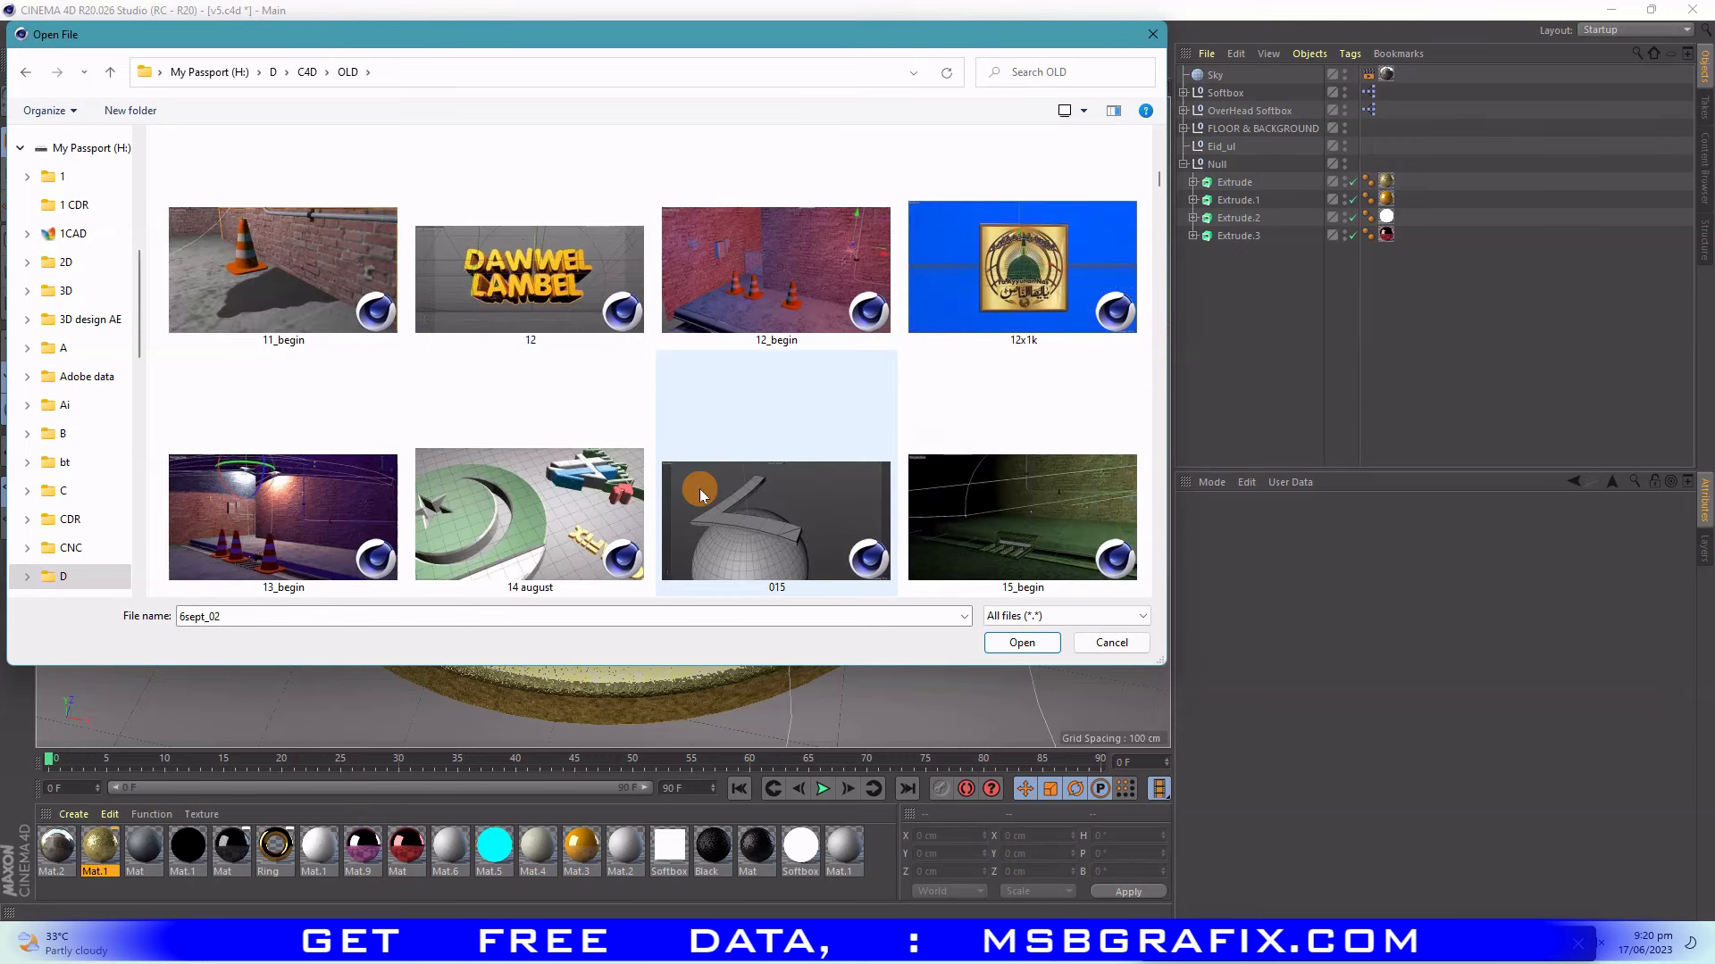
scroll(700, 487, down, 6)
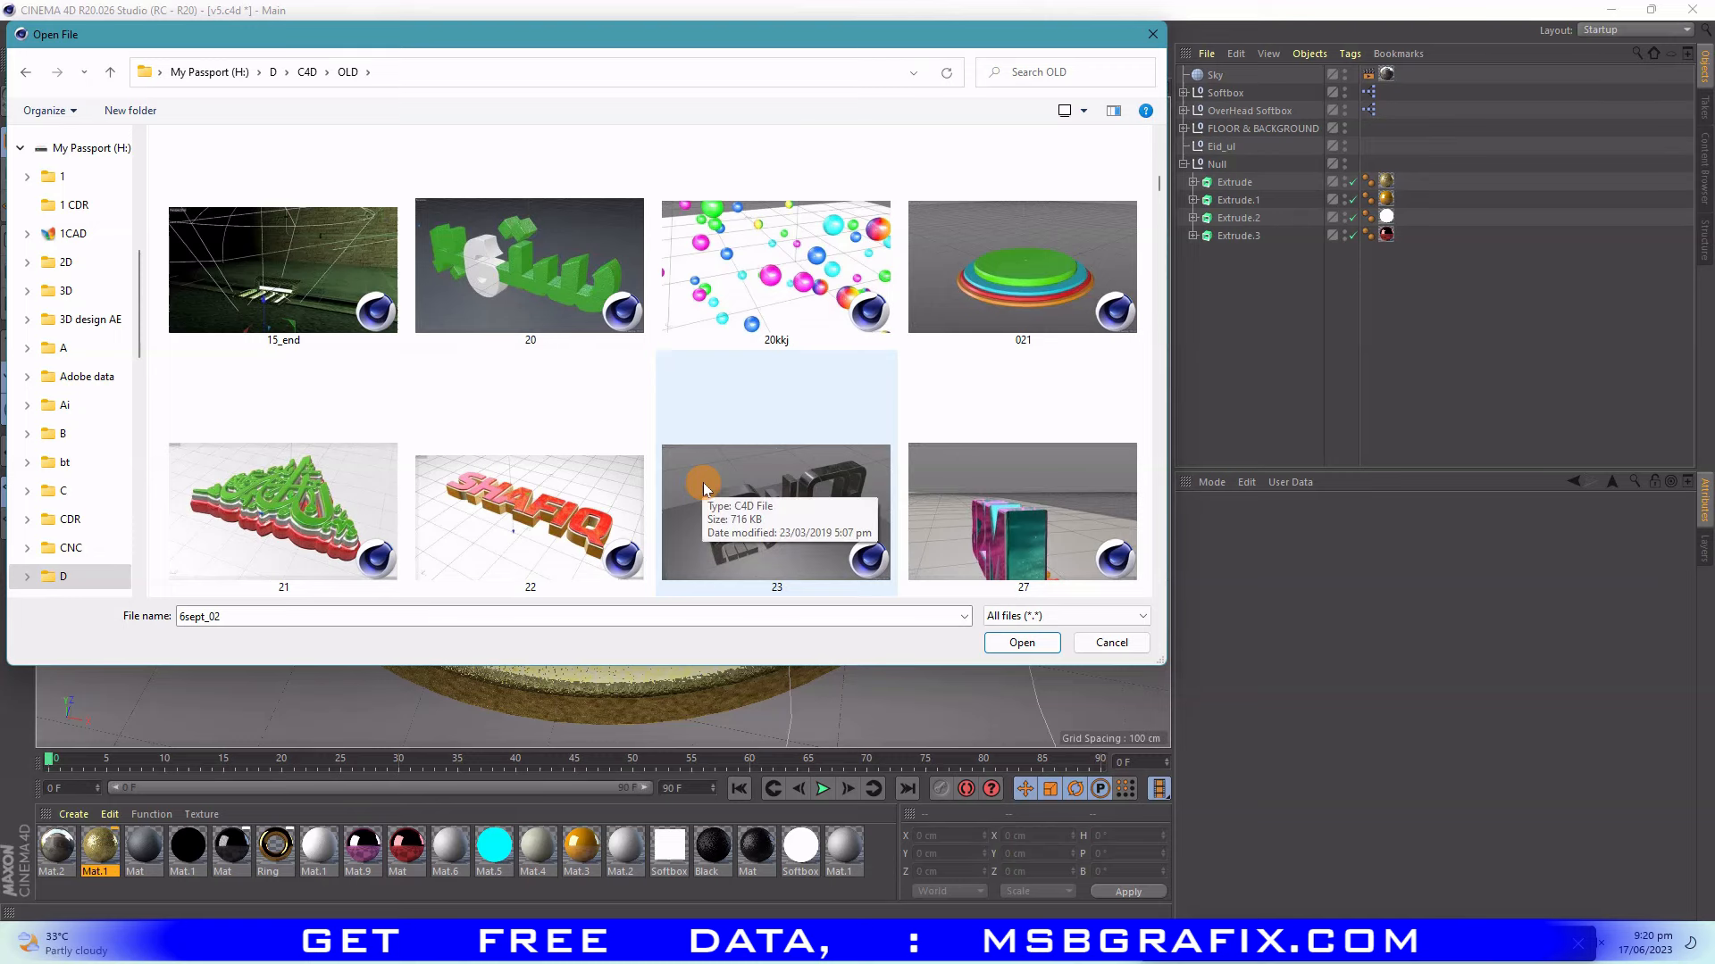
scroll(703, 482, down, 3)
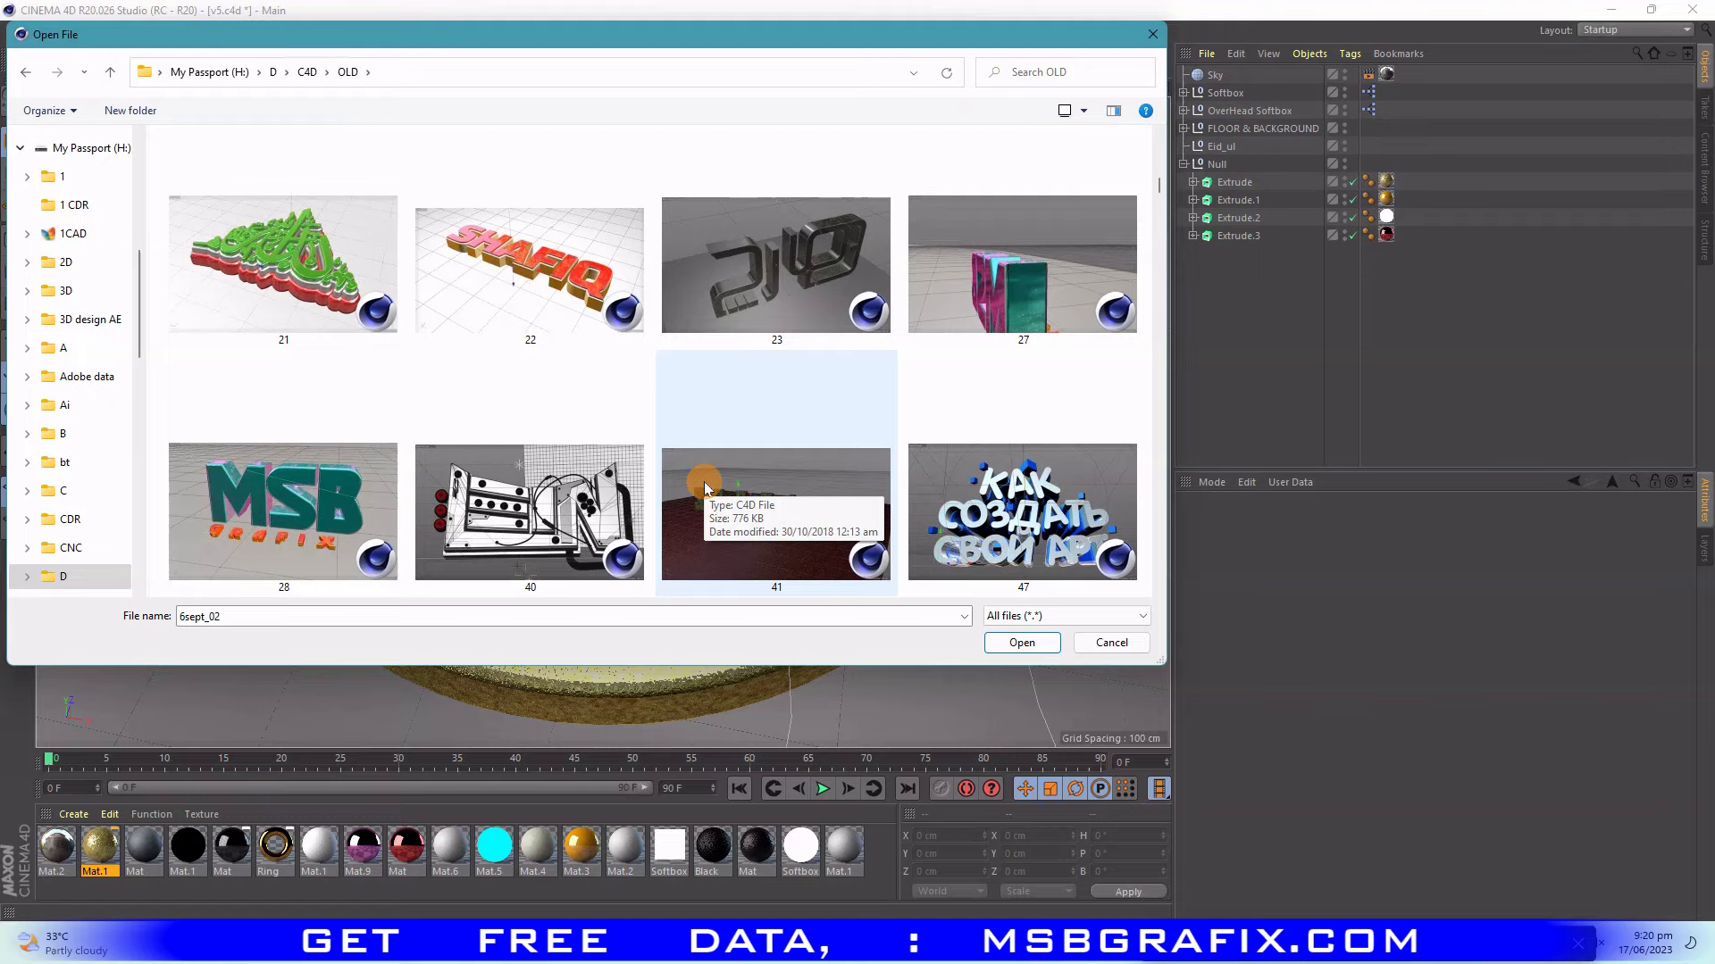
scroll(704, 481, down, 1)
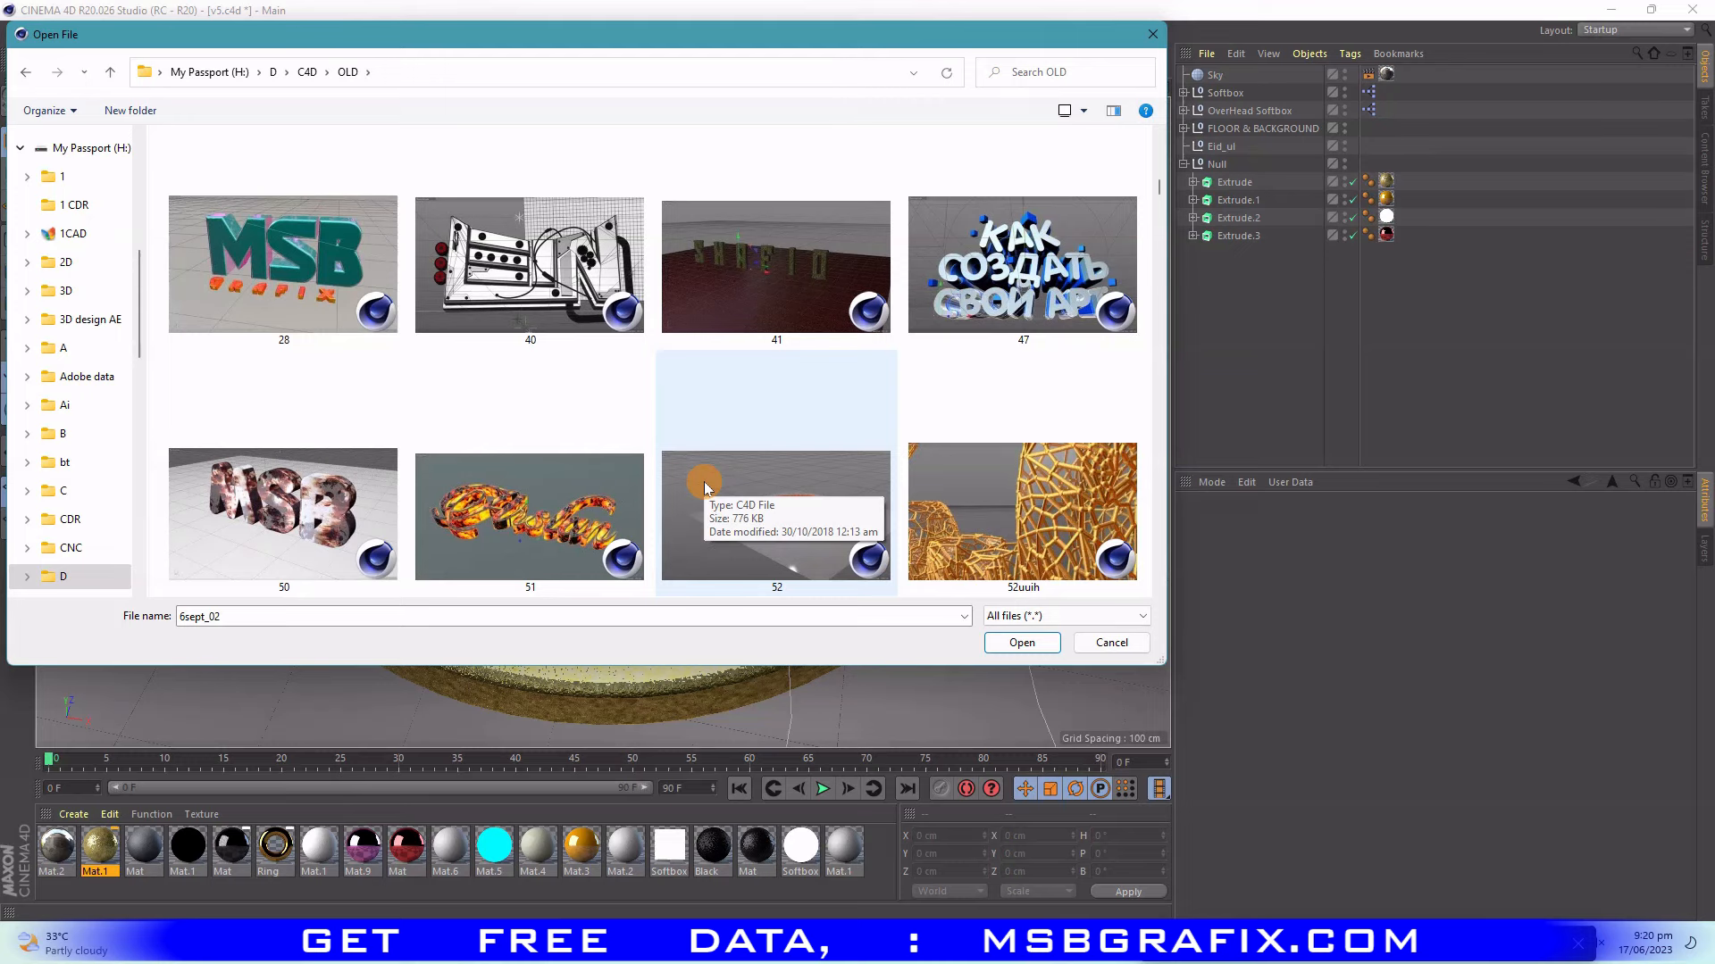
scroll(703, 481, down, 2)
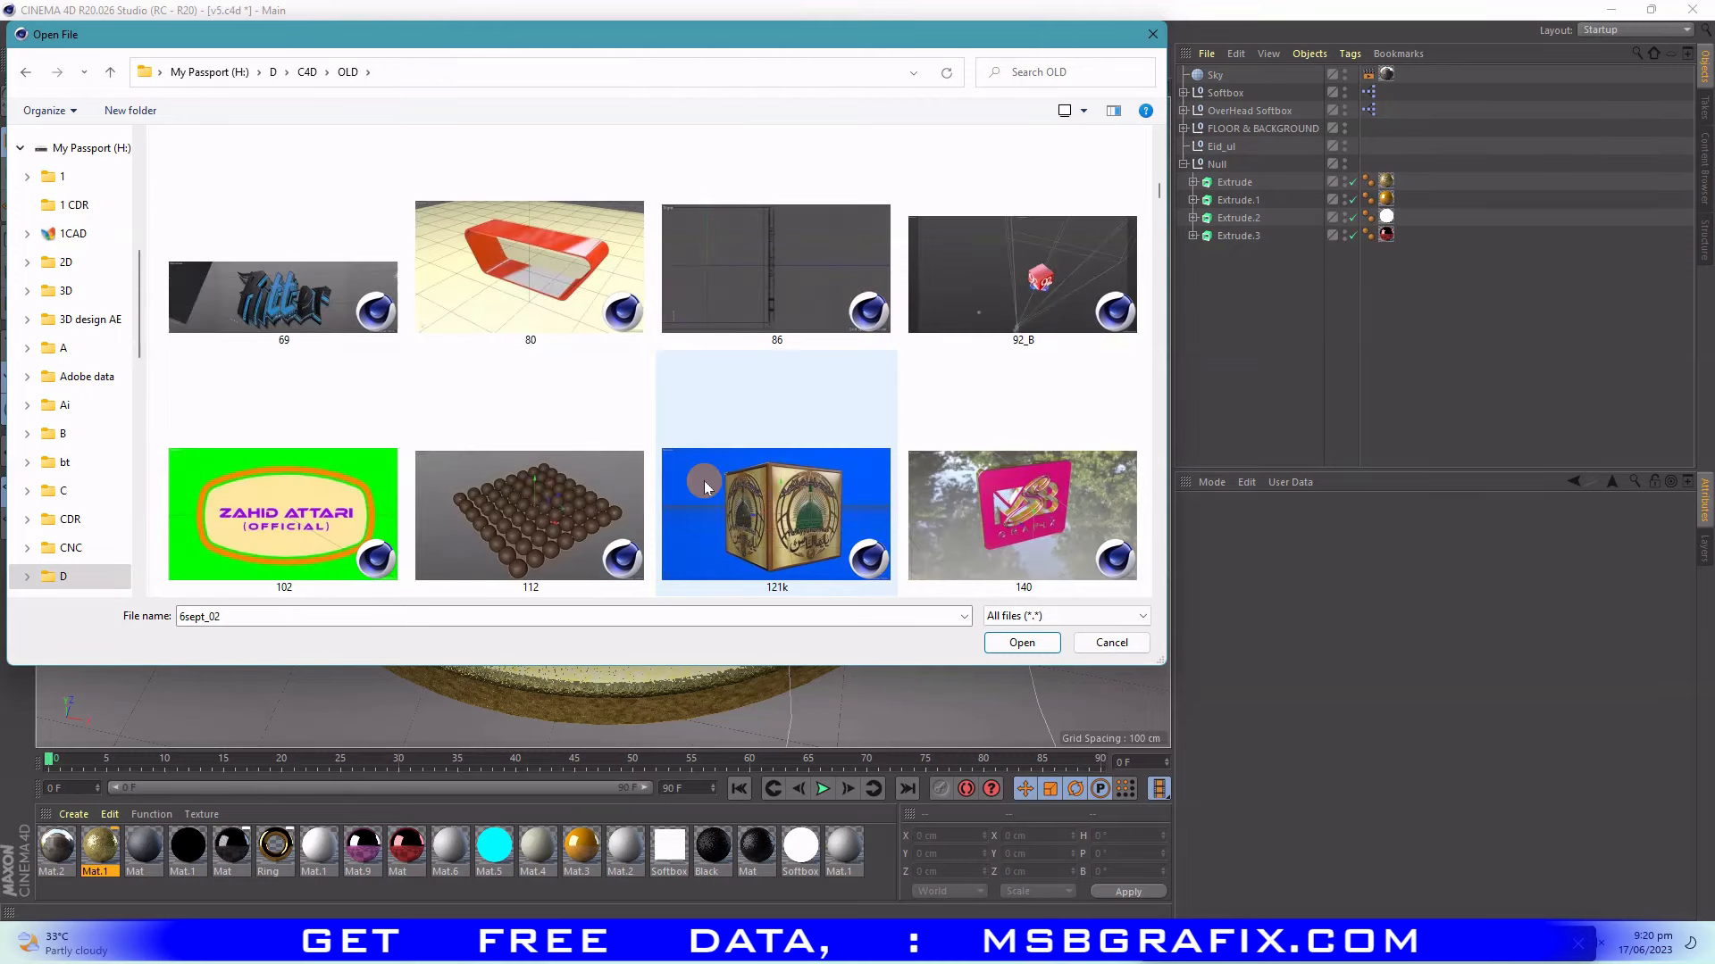
scroll(703, 480, down, 1)
scroll(704, 481, down, 1)
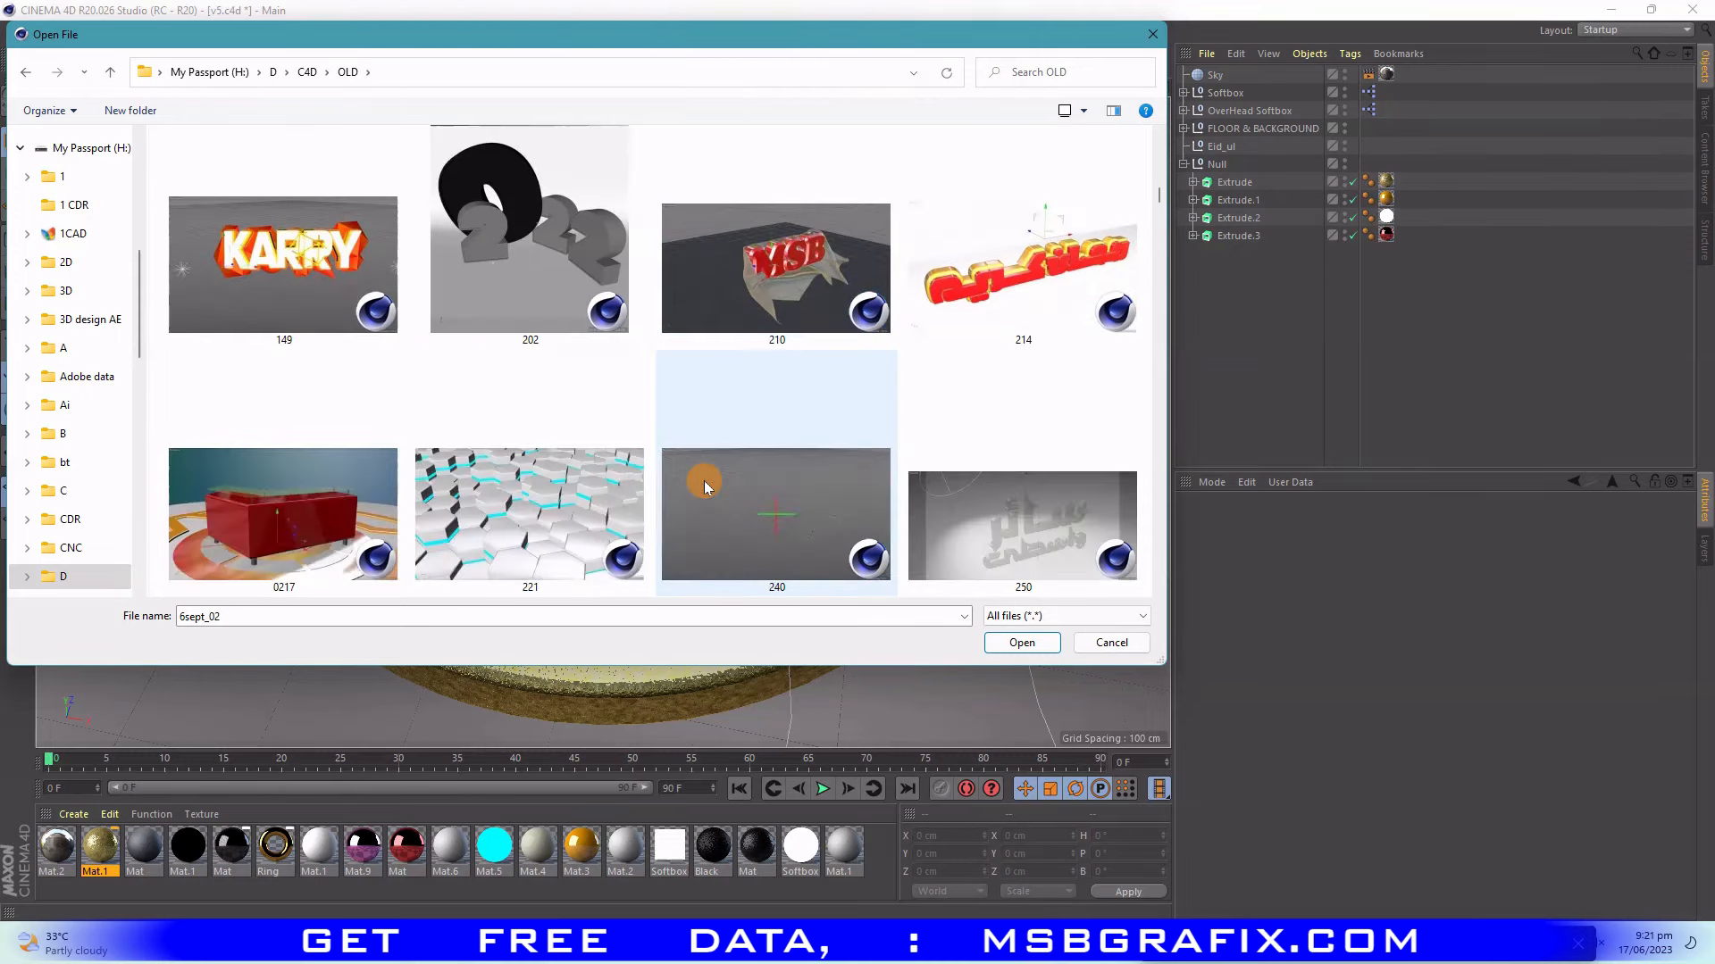
double_click(302, 313)
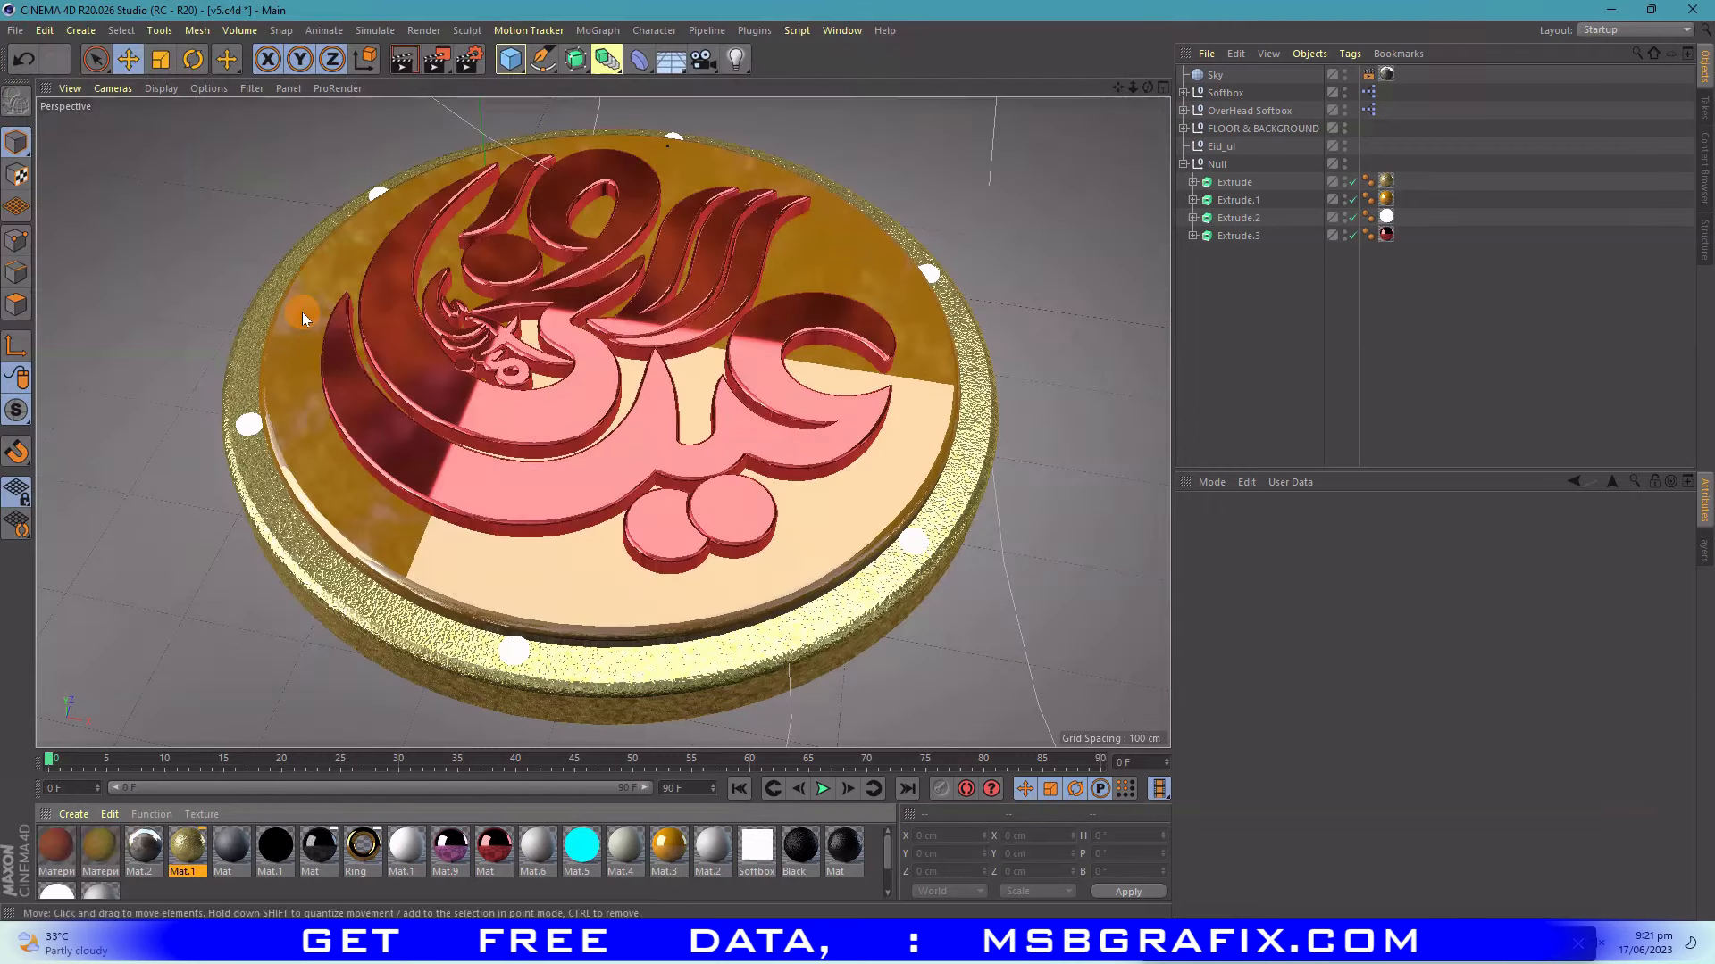
- Apply the loaded red-orange Материал to the calligraphy and the yellow-orange Материал to the upper disc
click(193, 888)
click(66, 856)
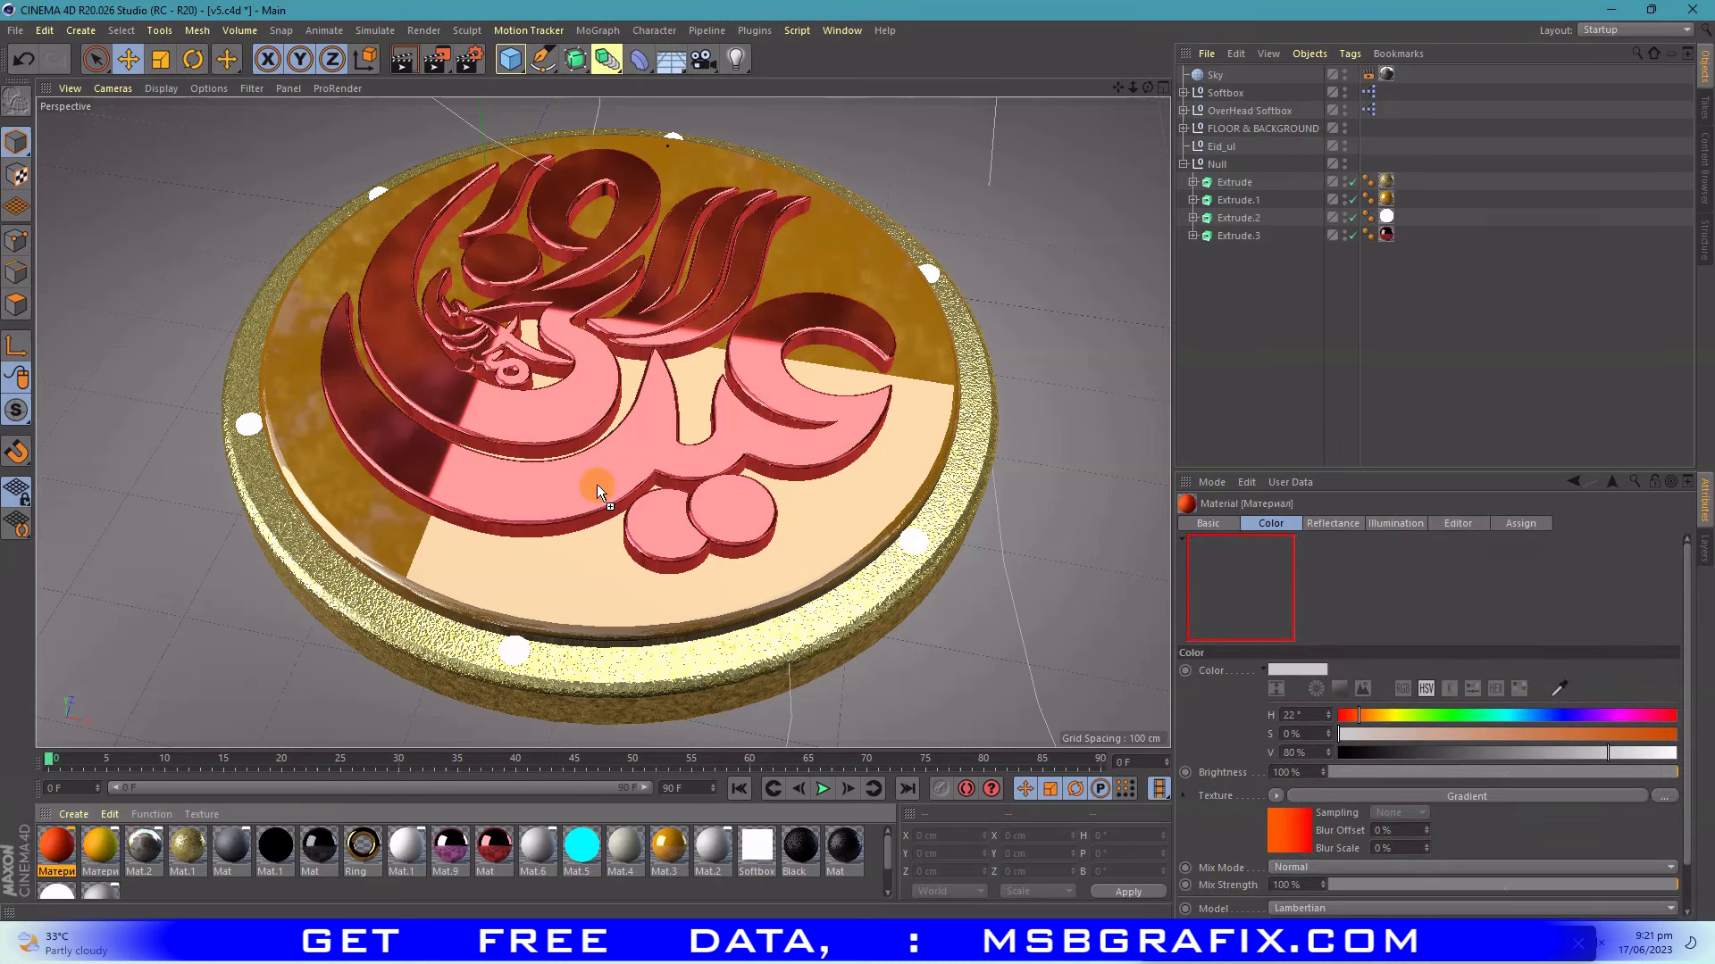
drag(597, 484, 597, 485)
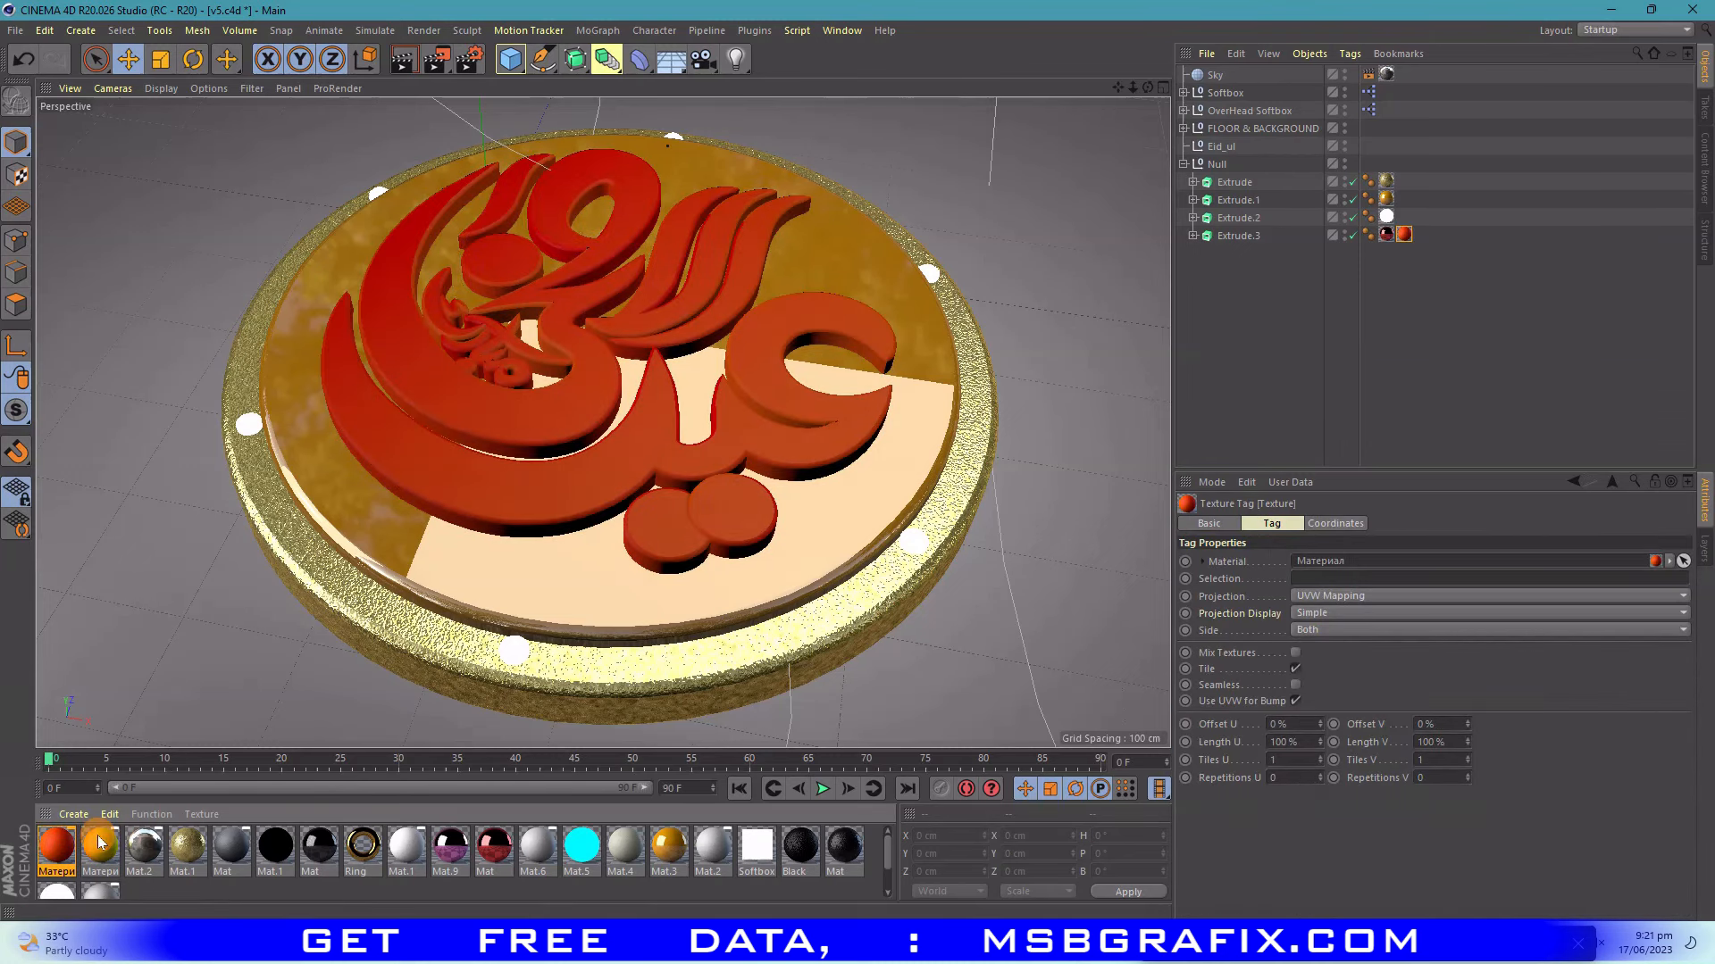
drag(96, 838, 506, 604)
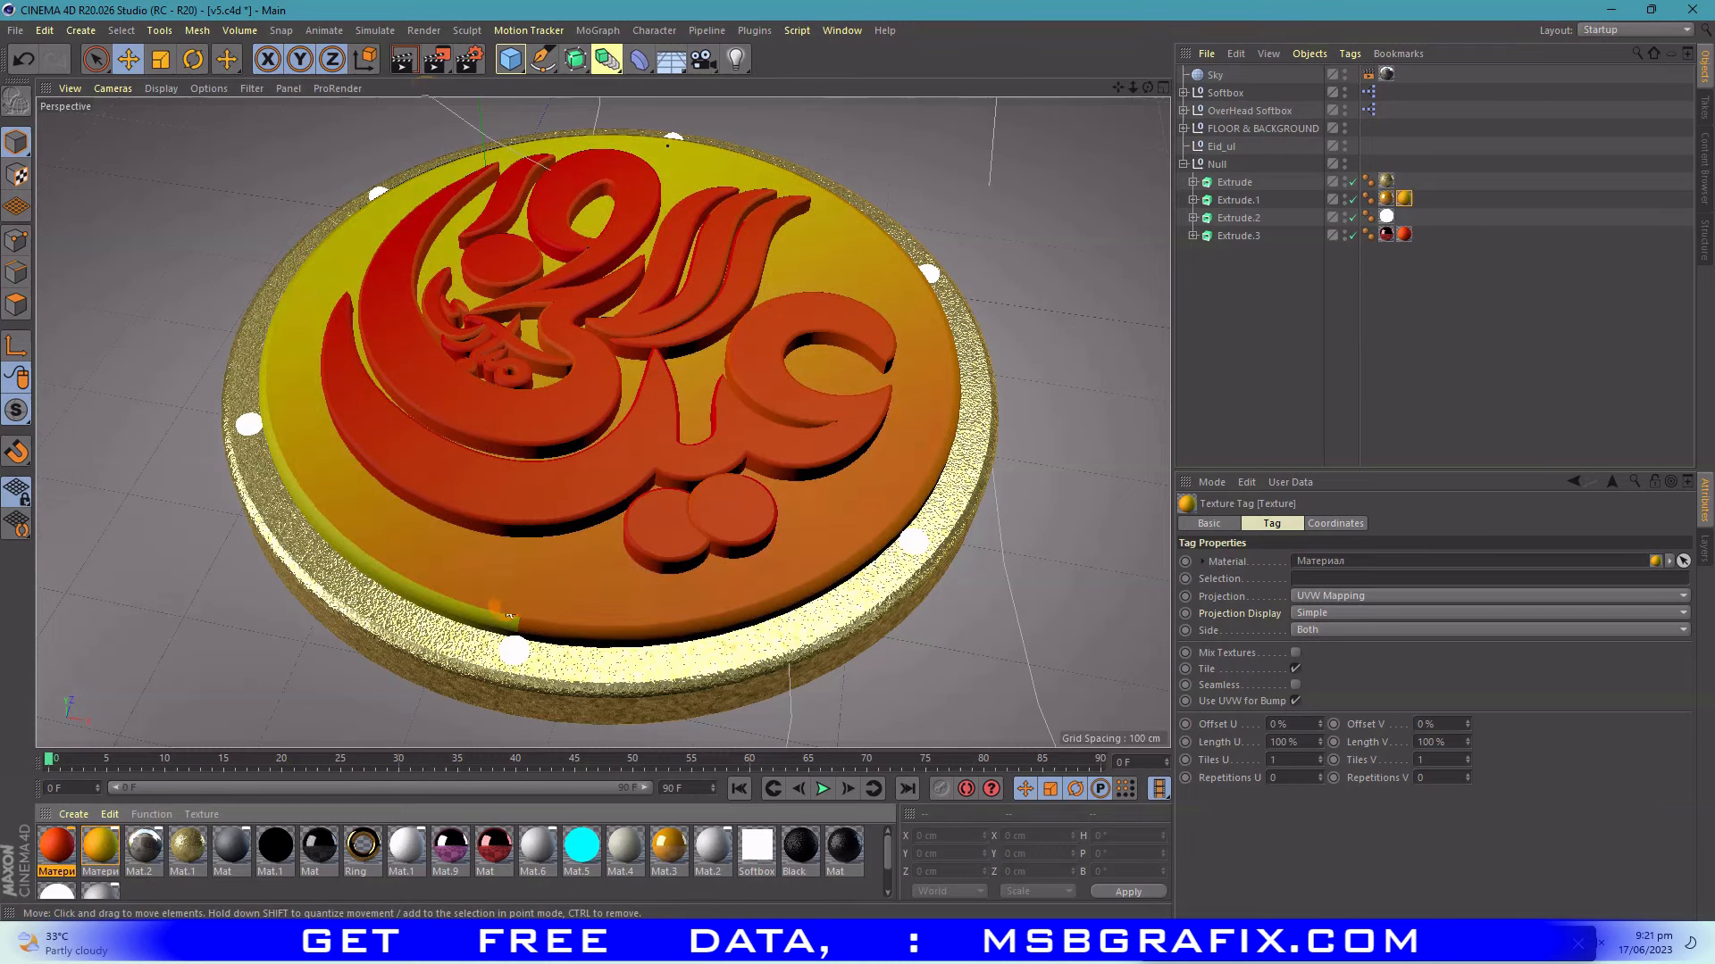
- Stop the running render, render the recoloured design to the Picture Viewer despite missing textures, and compare it with the interrupted render
click(438, 68)
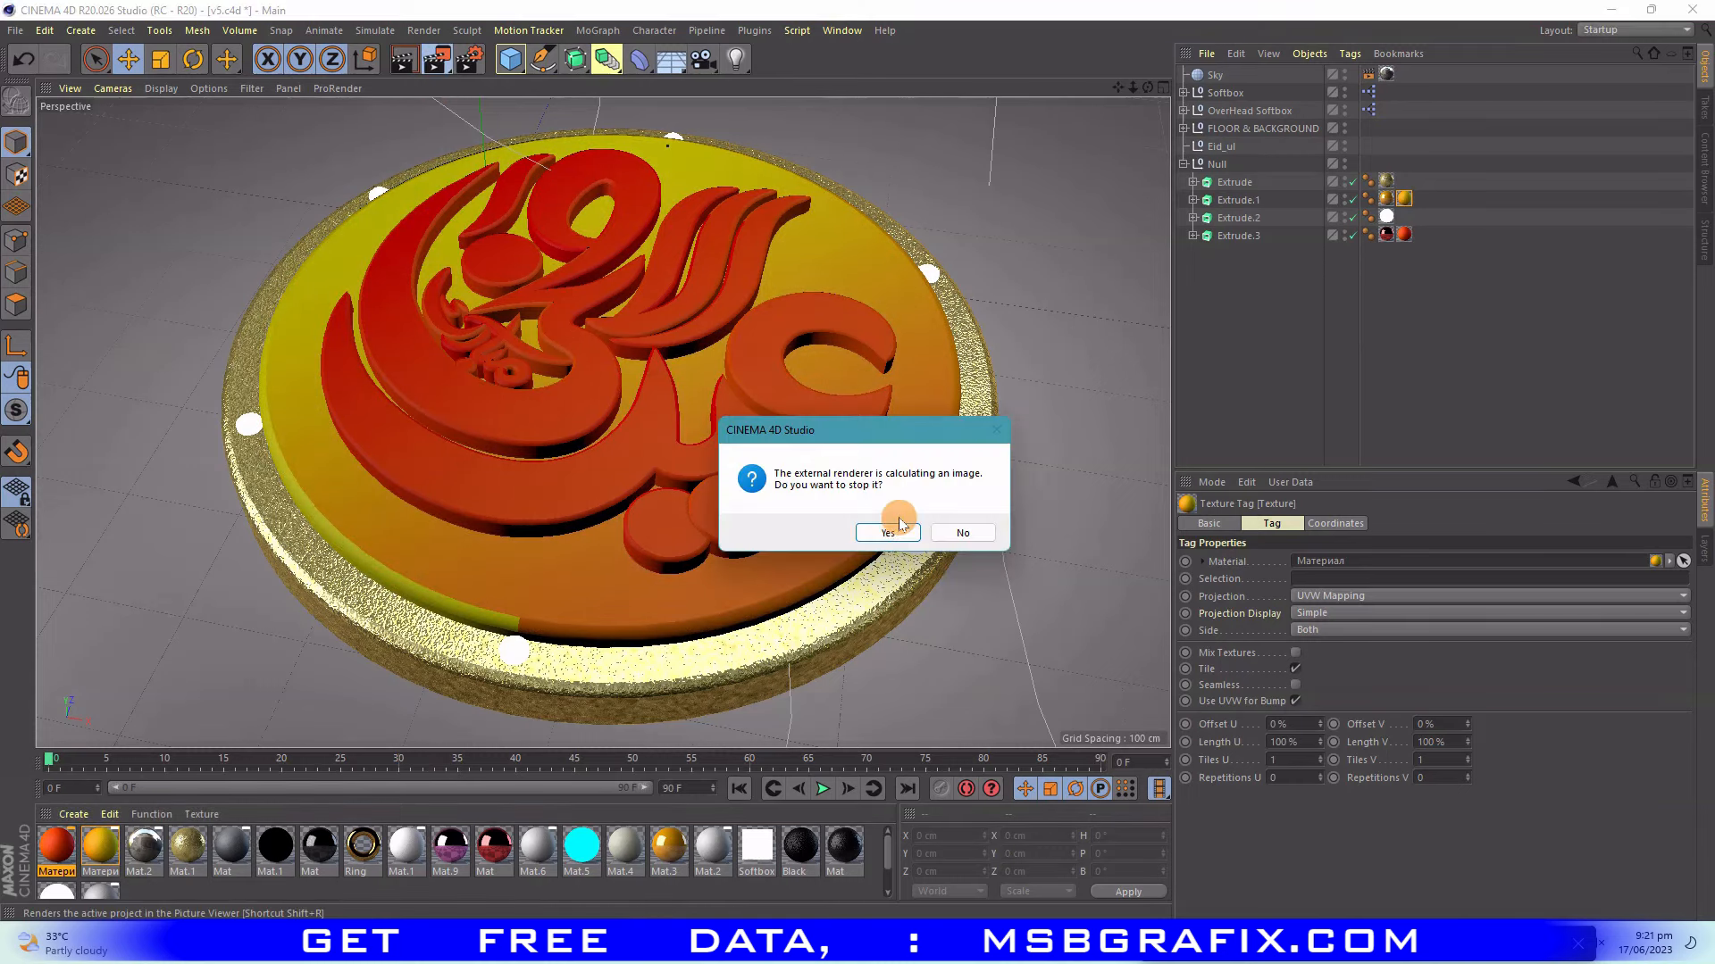
click(893, 526)
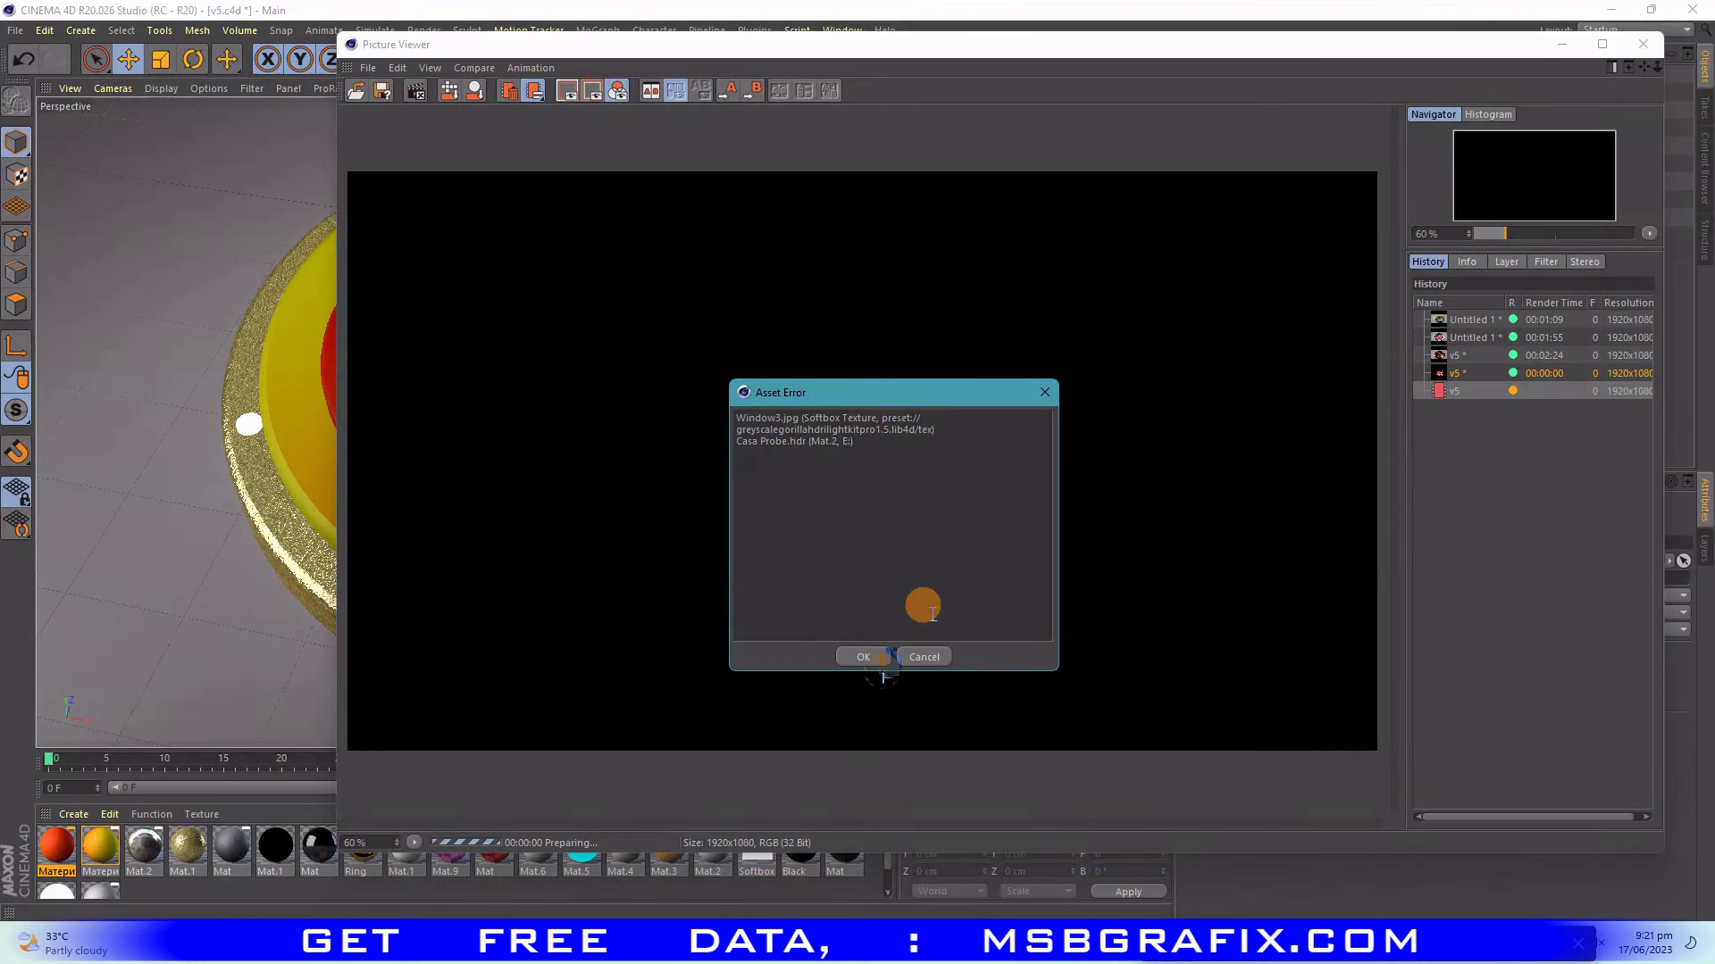
click(868, 654)
click(1457, 374)
click(1456, 389)
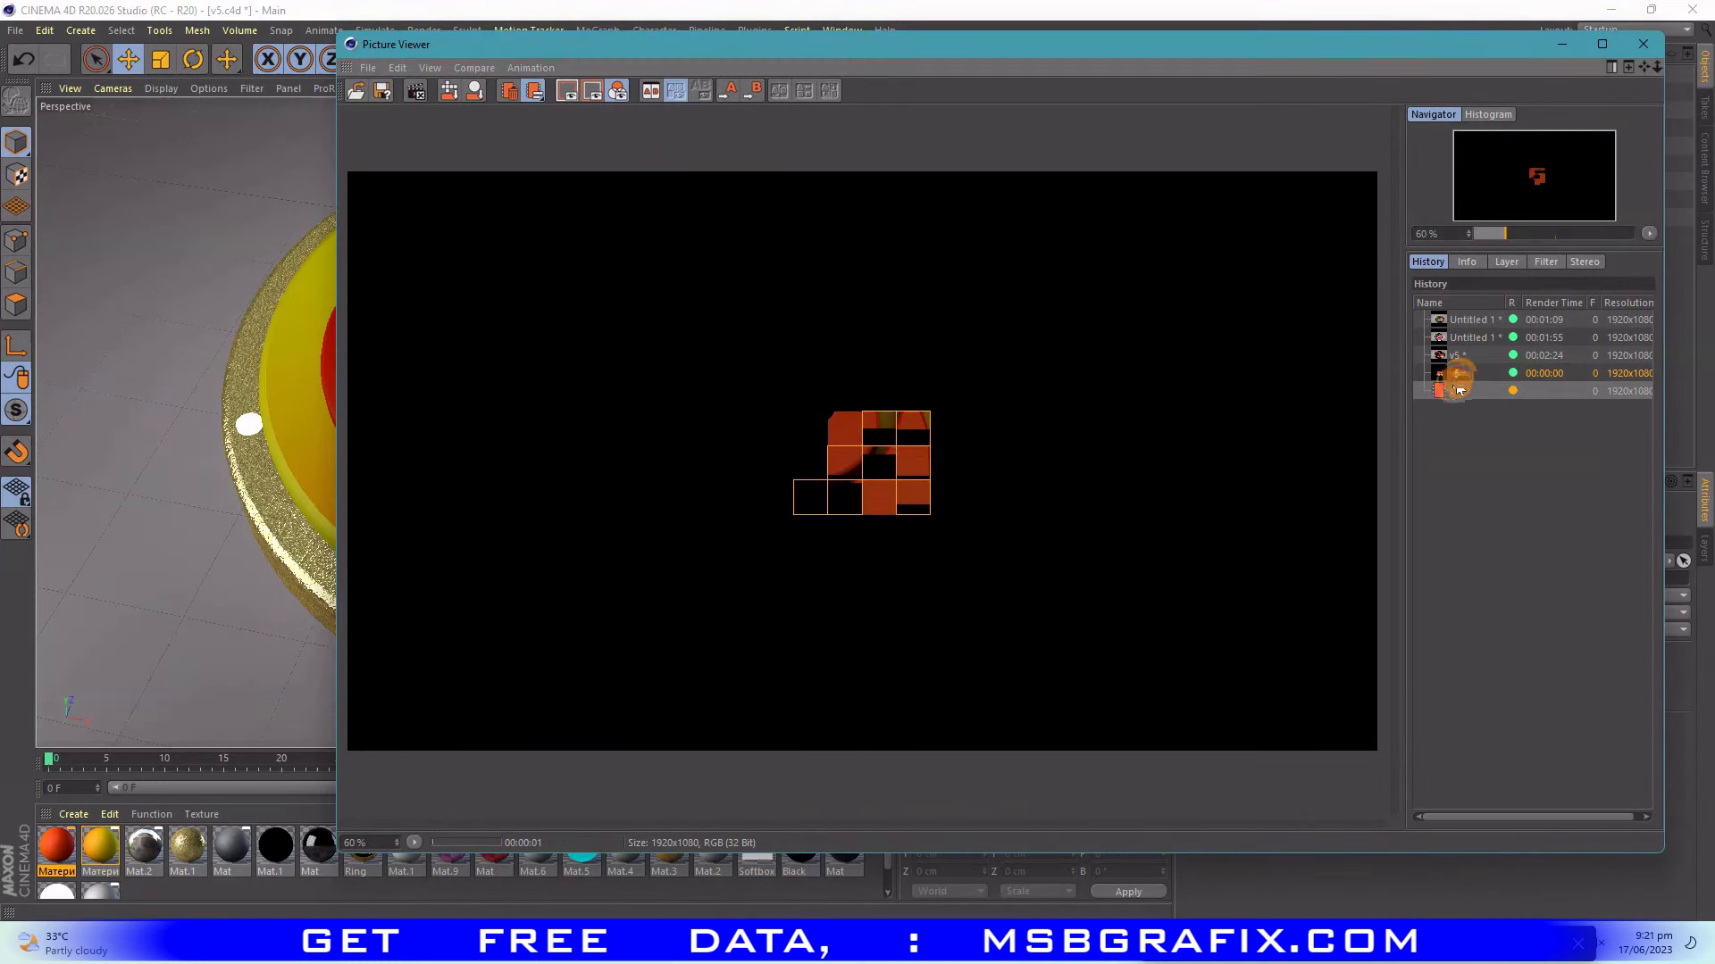
click(1457, 376)
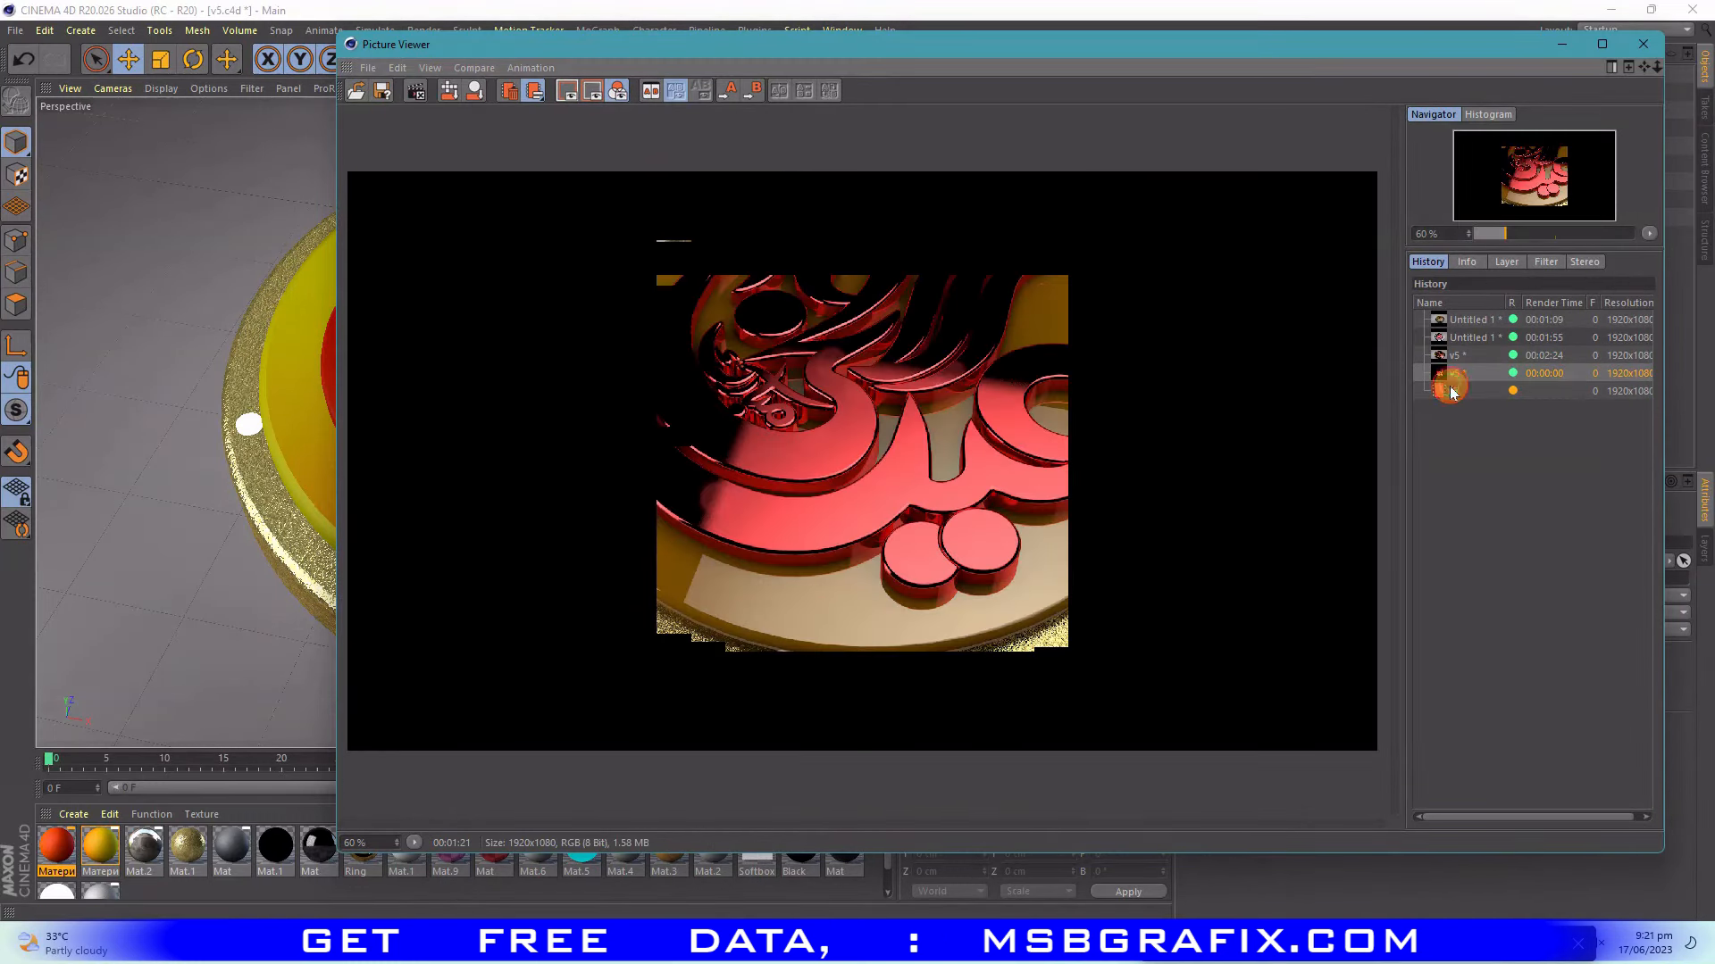
click(1453, 392)
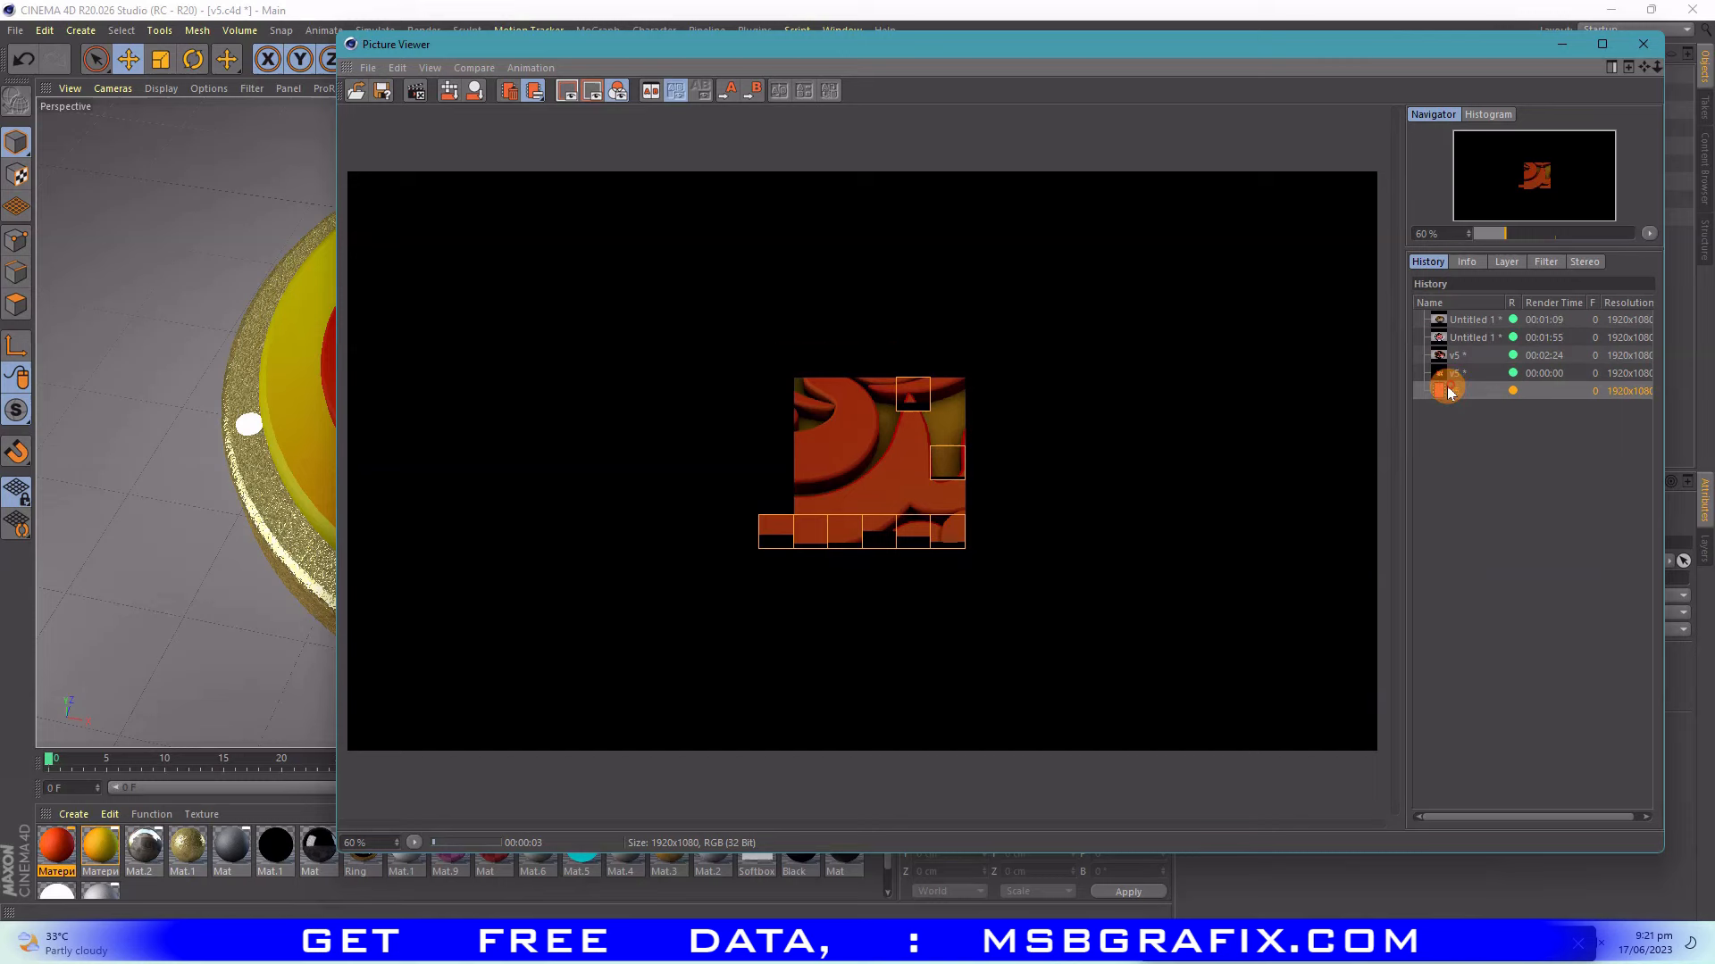
click(1558, 44)
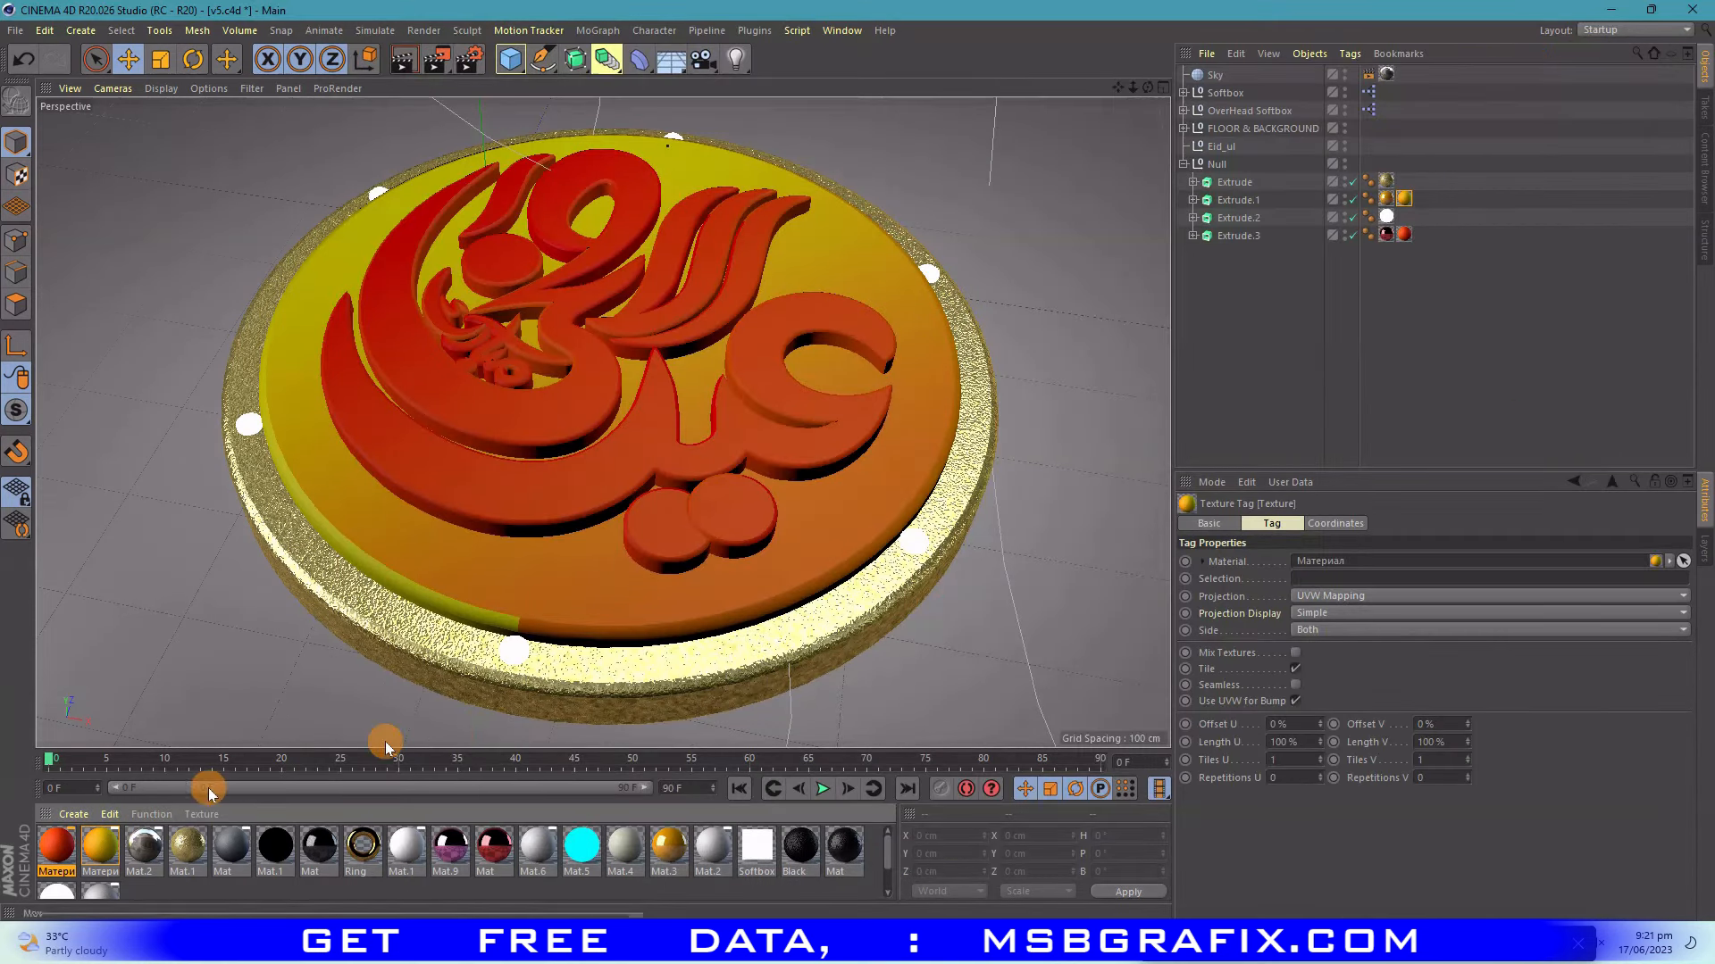
- Start loading more materials, browse the scene previews in the C4D\OLD folder, and select the awaz 03 scene as the source file
click(75, 815)
click(128, 712)
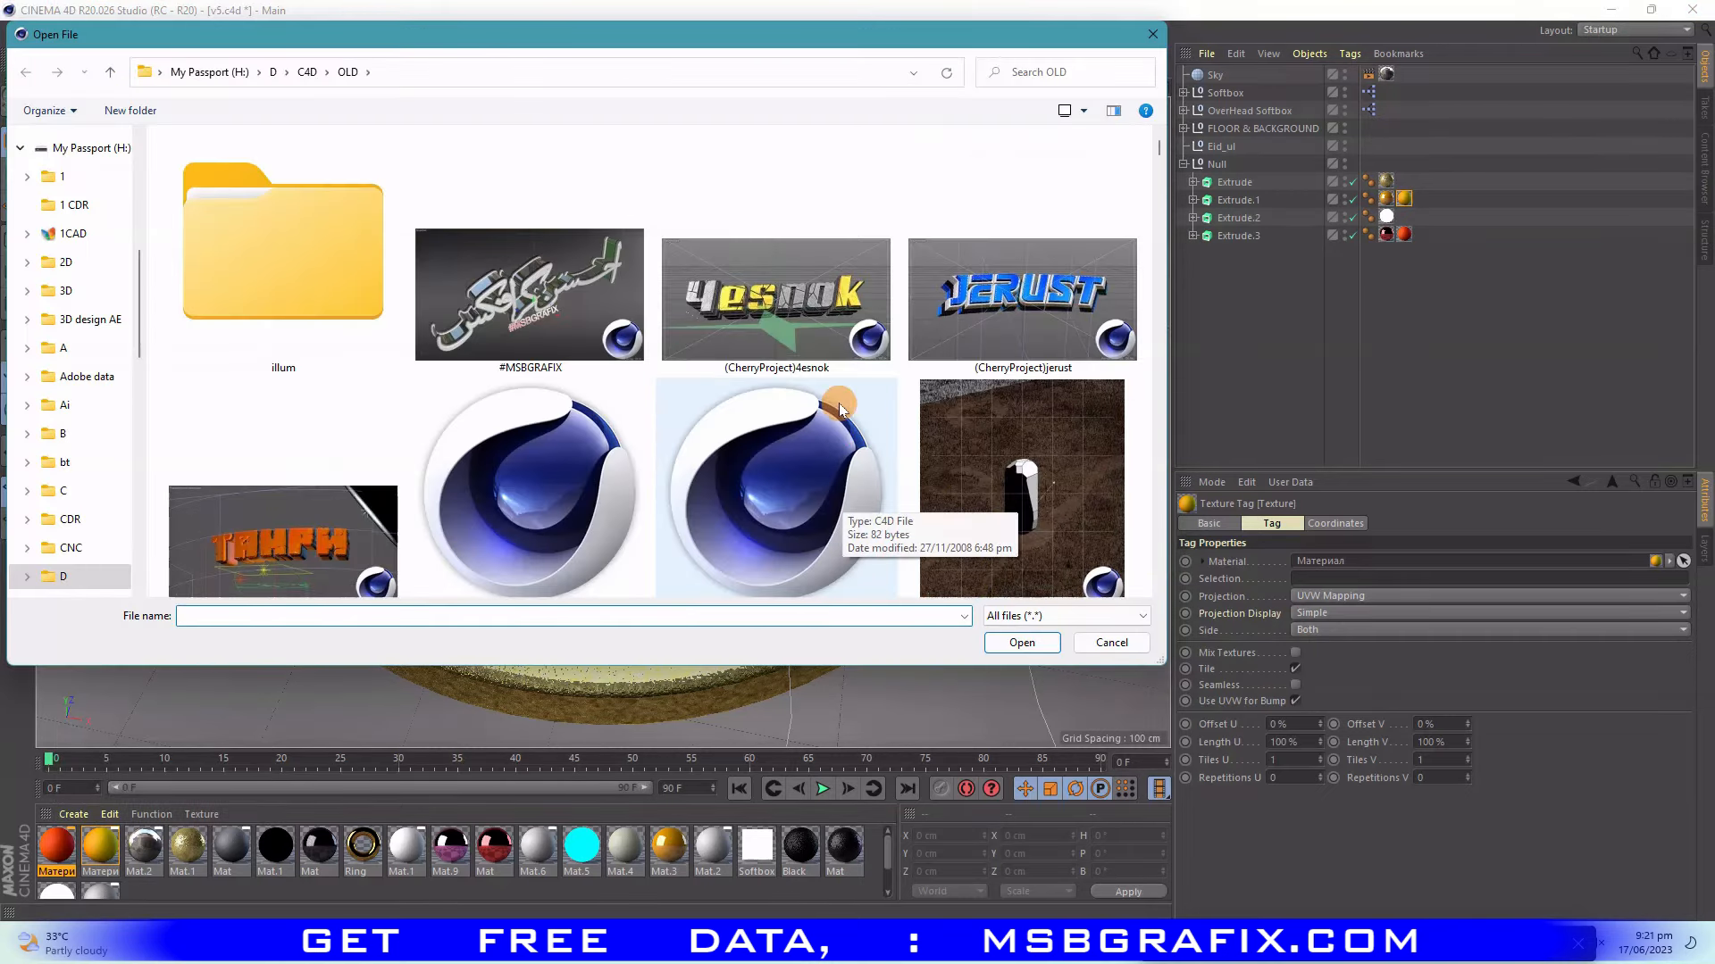
scroll(838, 516, down, 8)
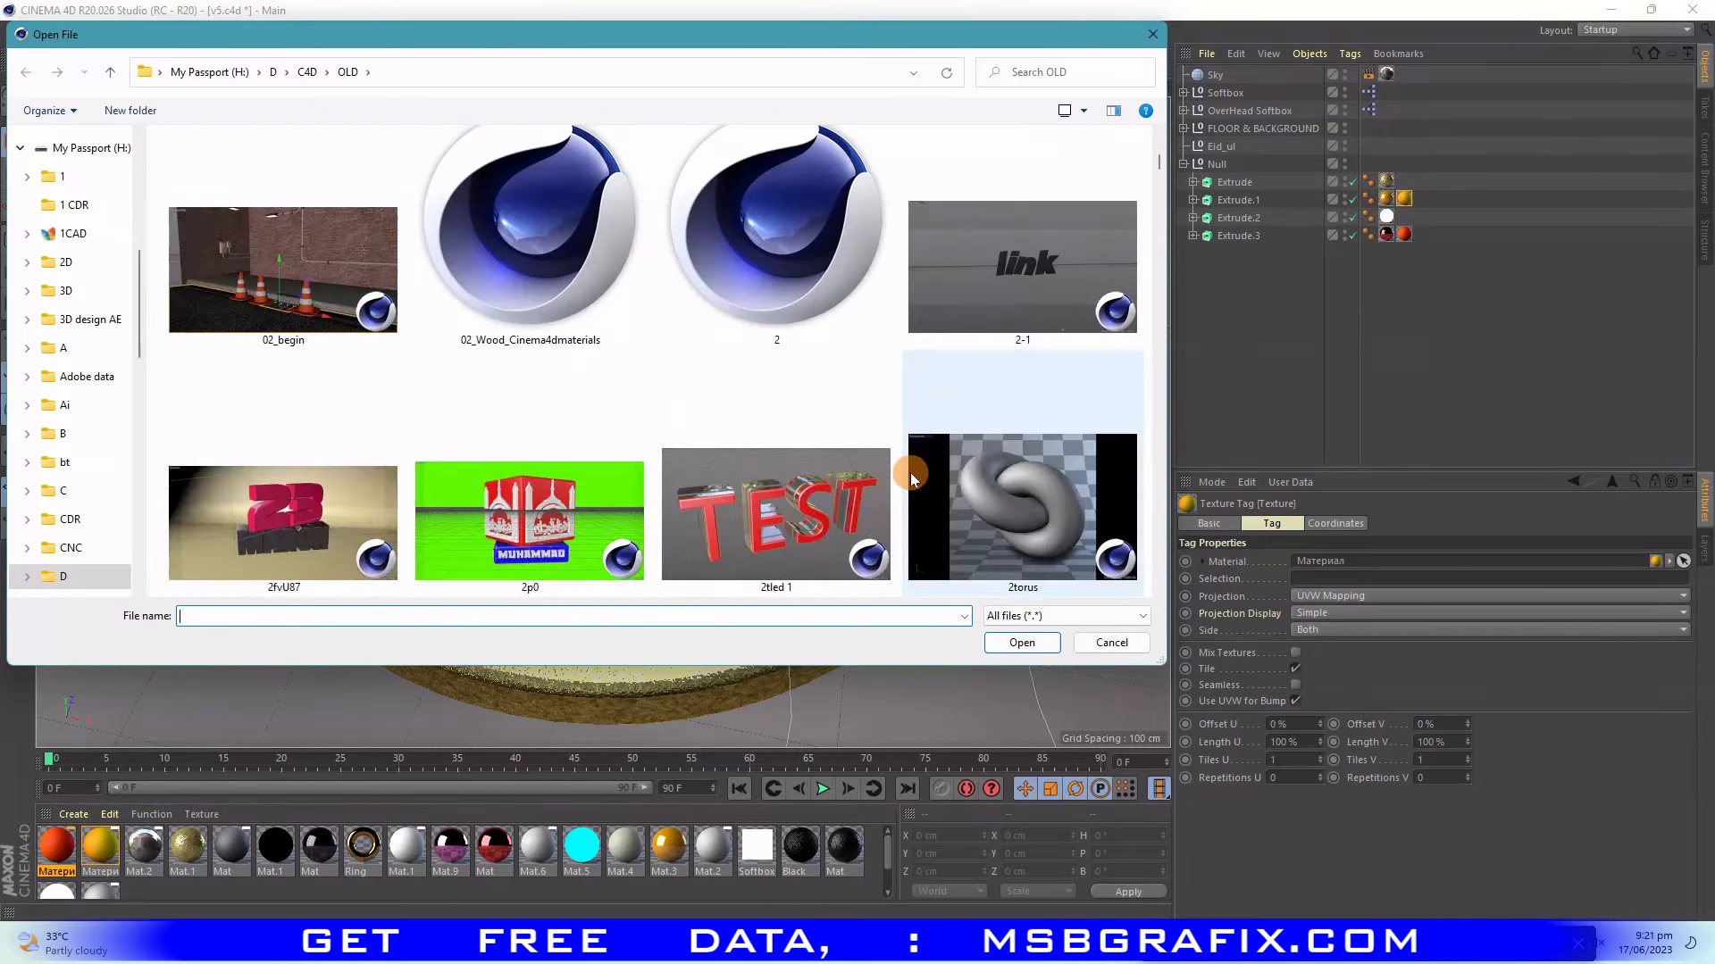
scroll(911, 477, down, 10)
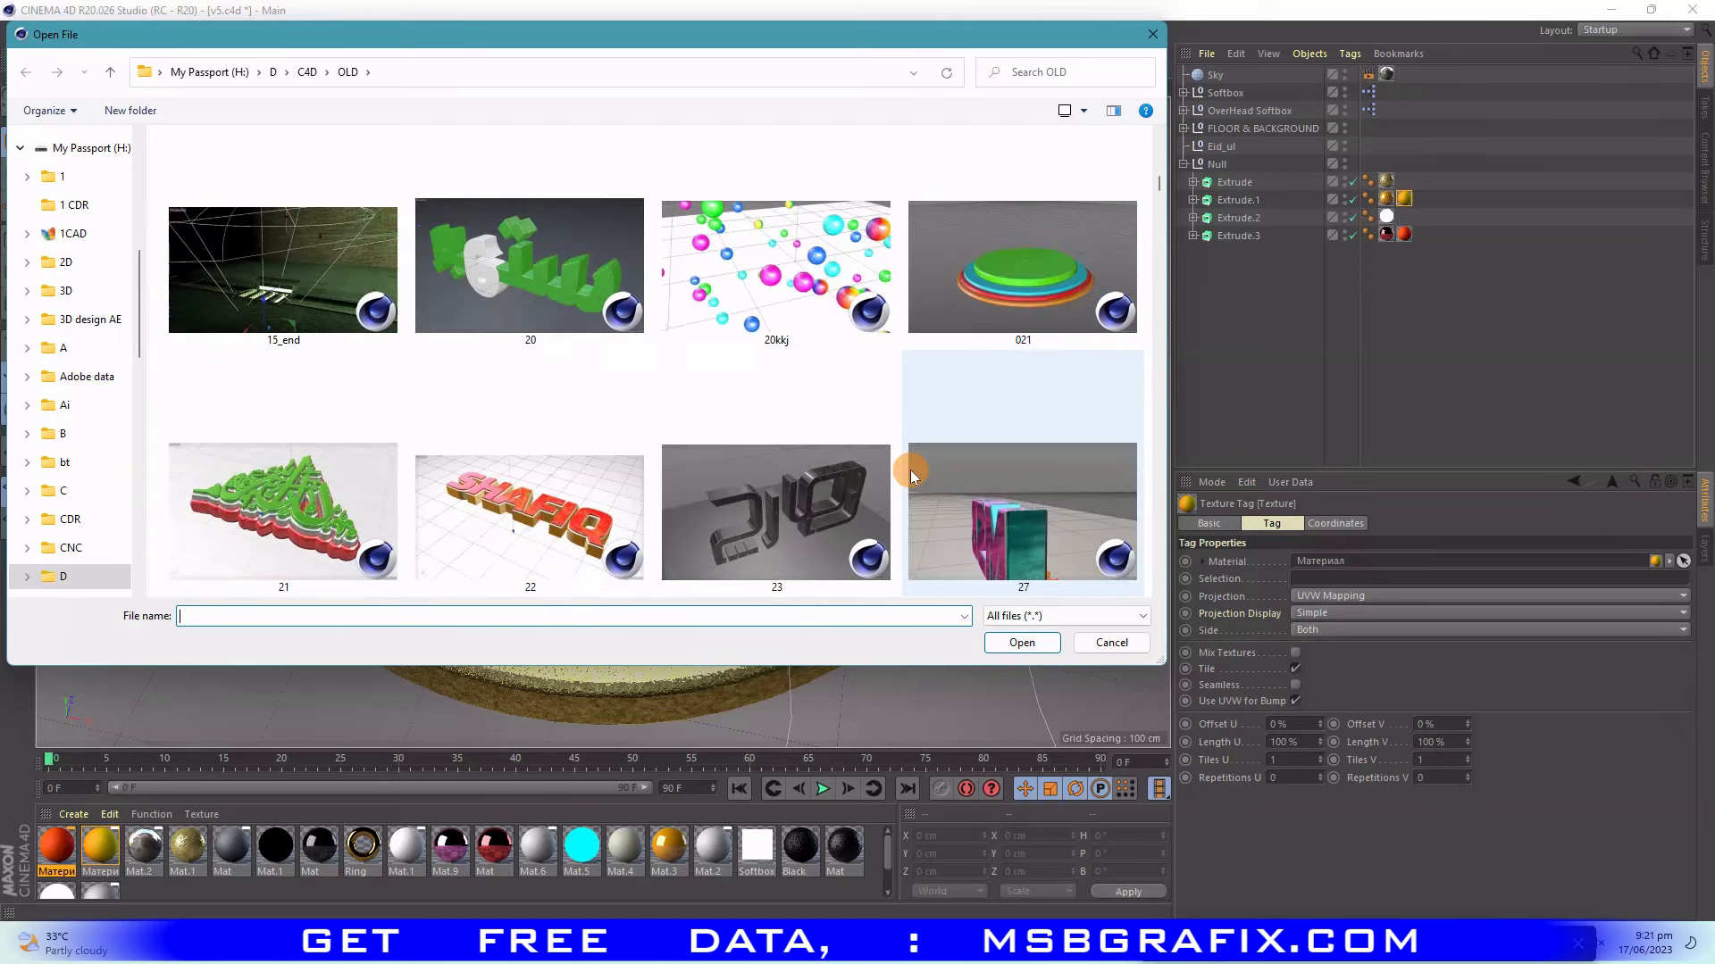
scroll(910, 473, down, 3)
scroll(942, 430, down, 8)
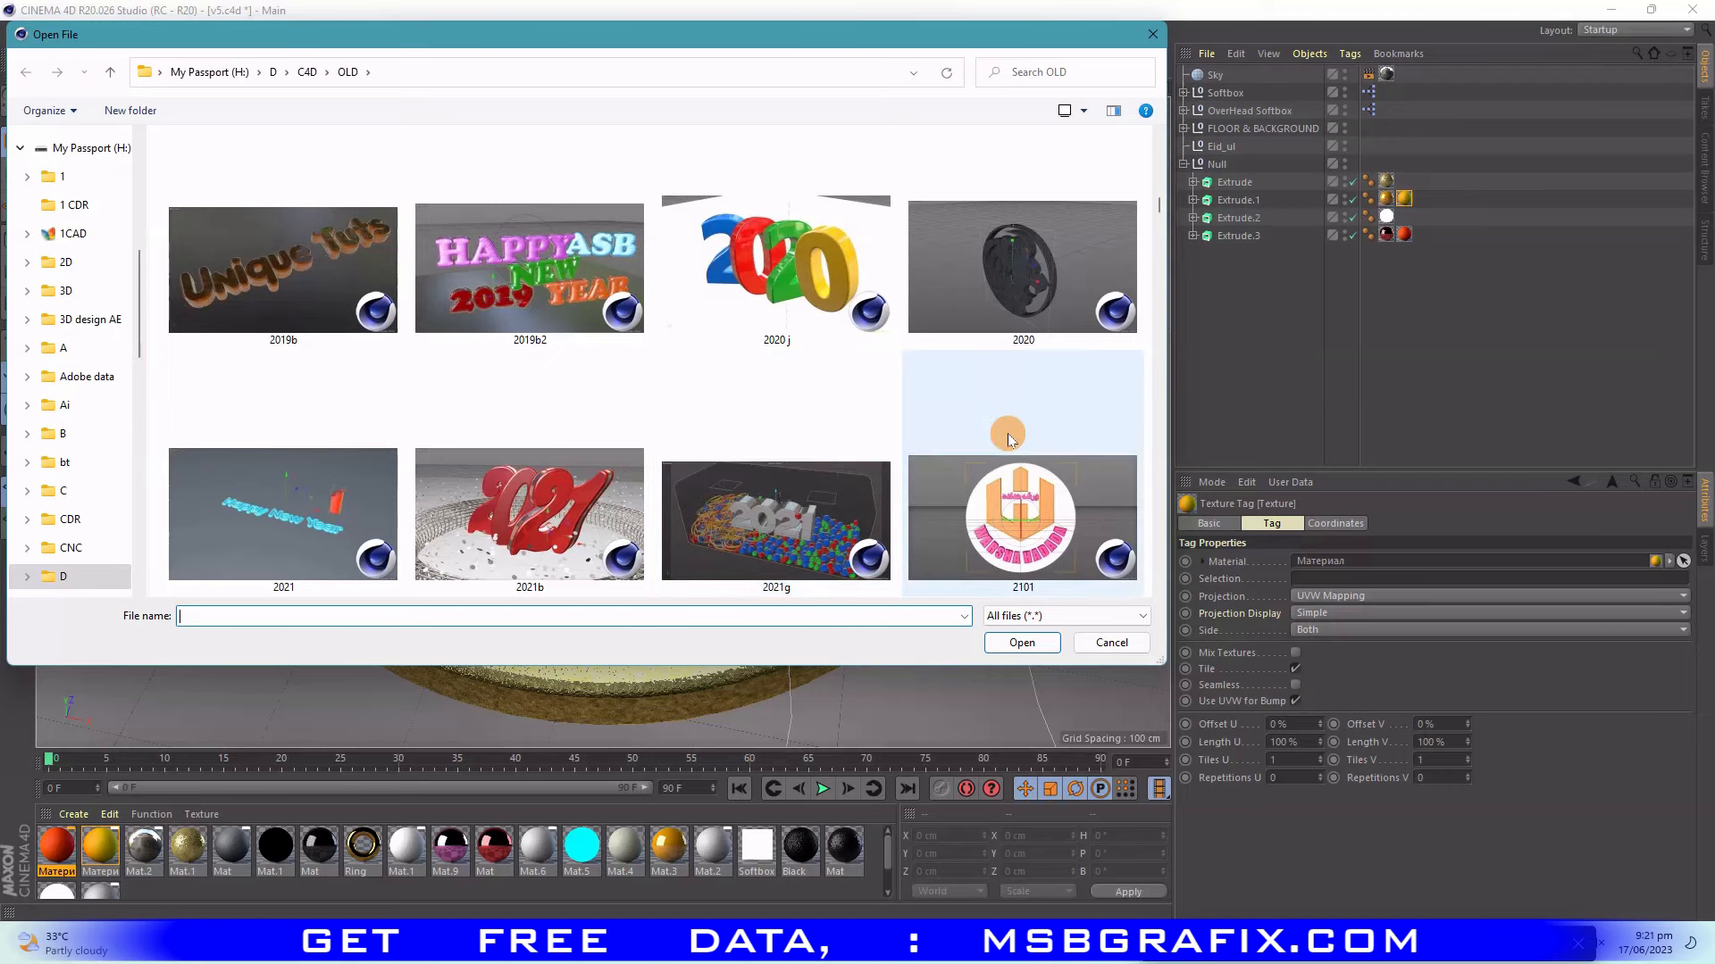
scroll(1004, 431, down, 6)
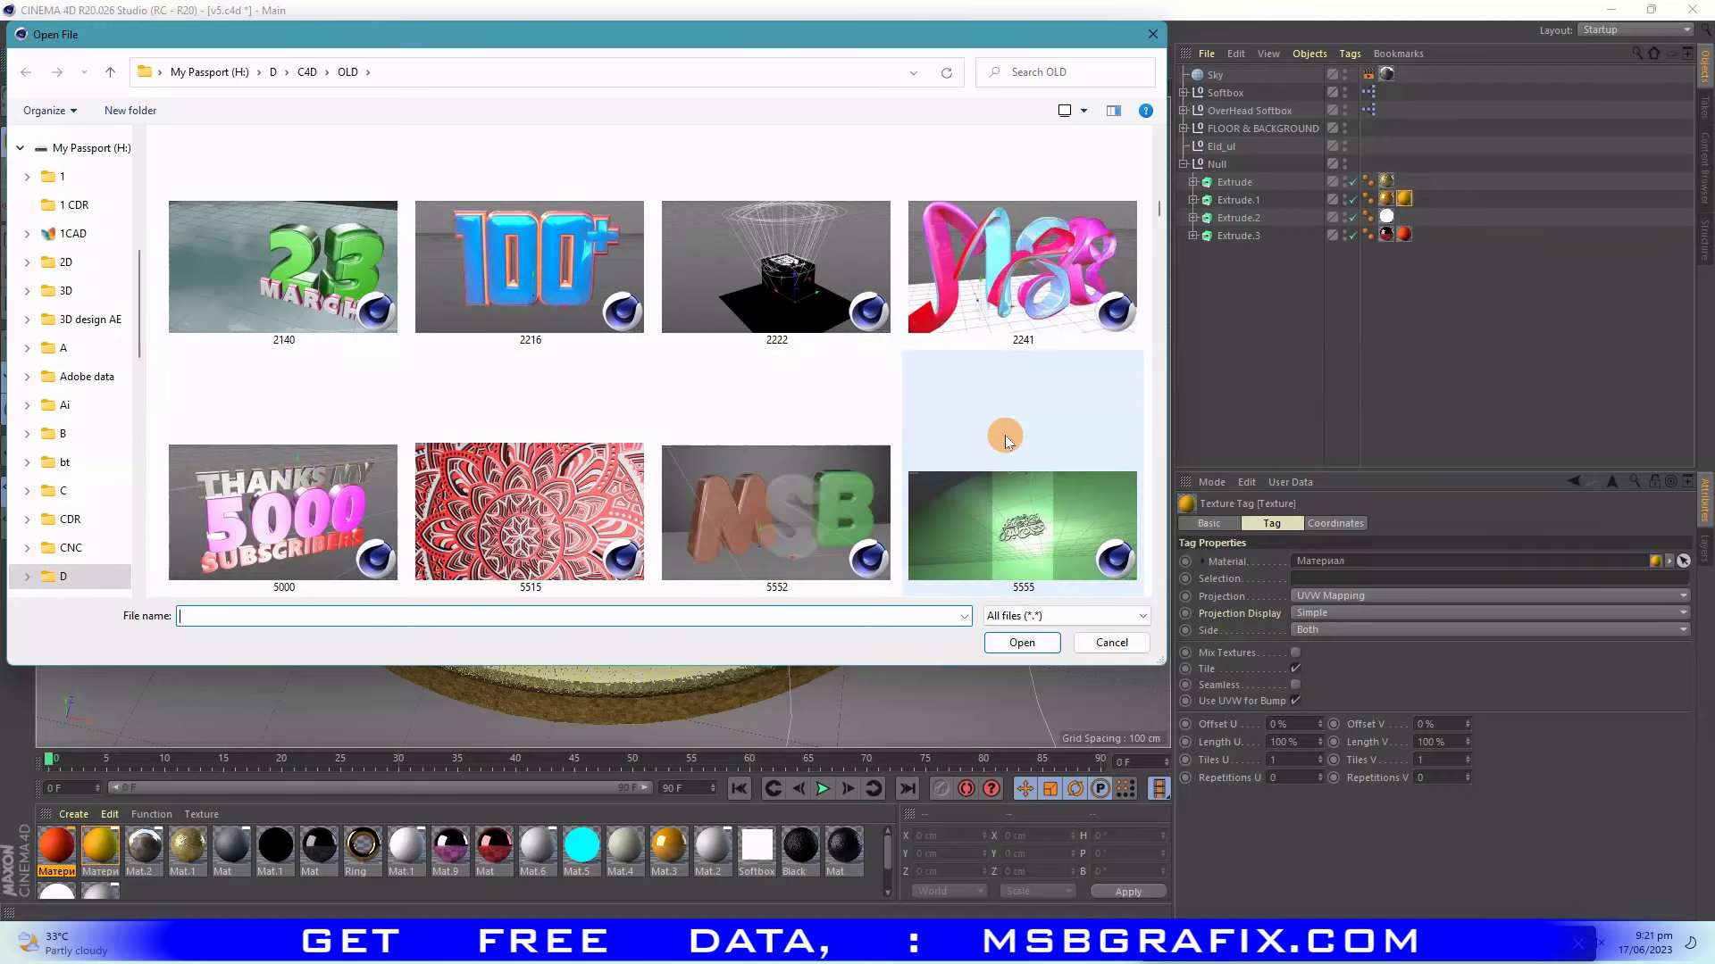
scroll(1004, 438, down, 3)
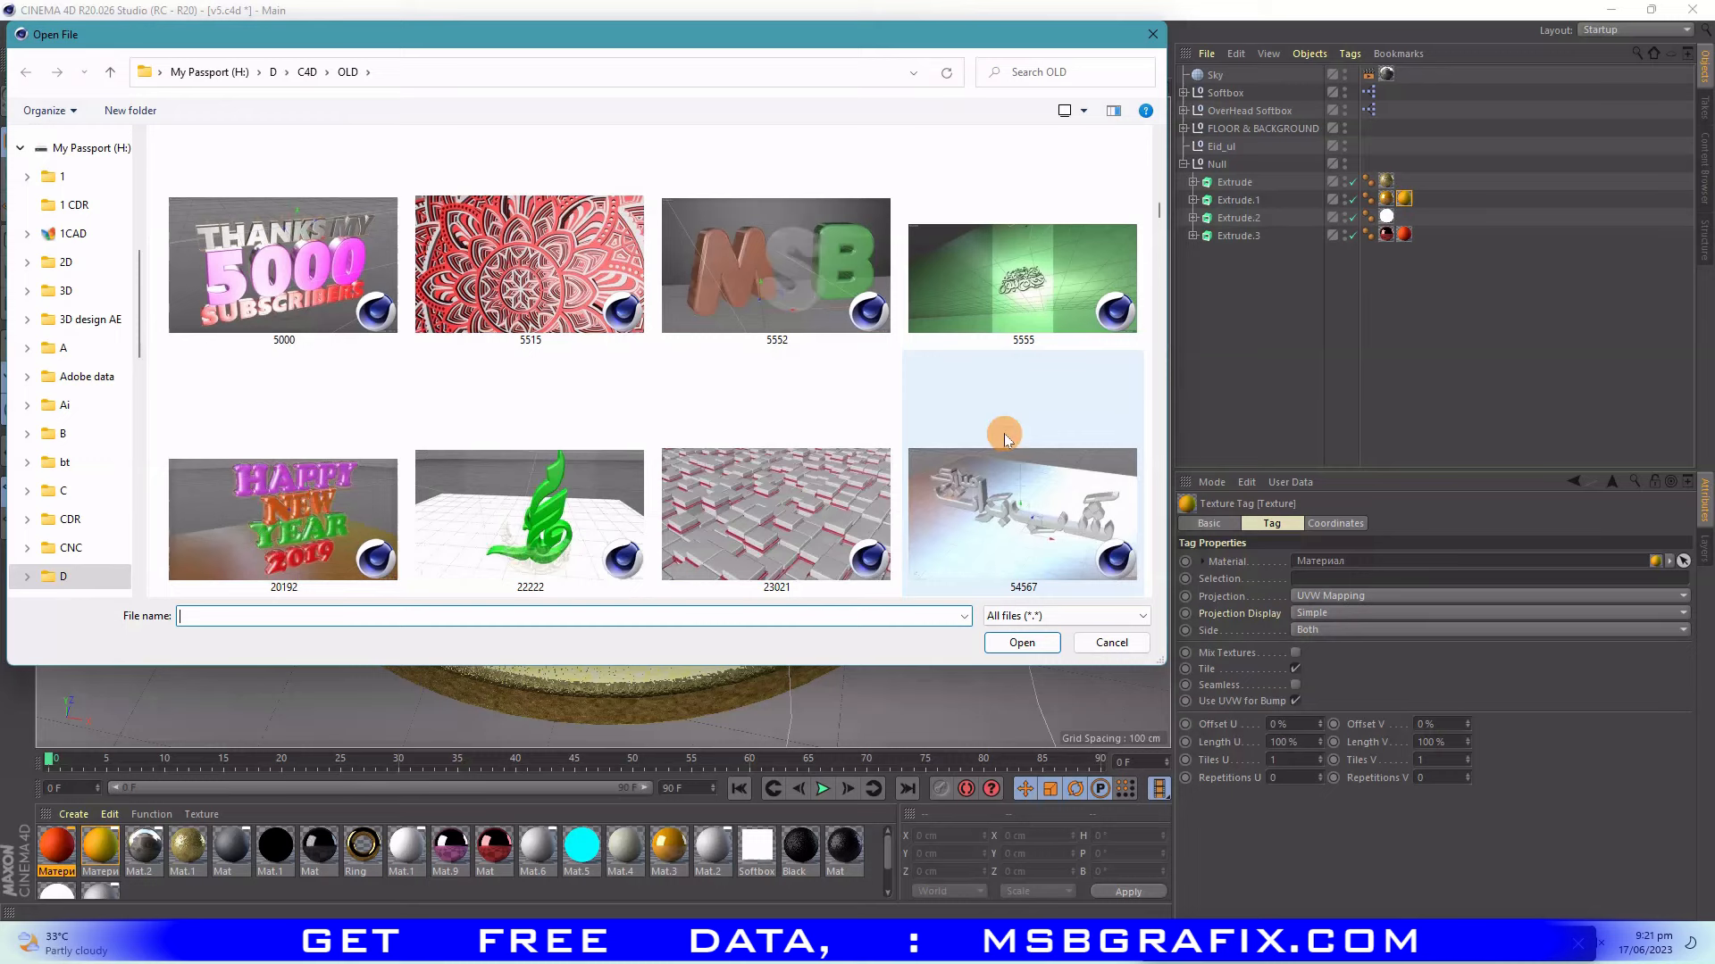
scroll(1004, 432, down, 3)
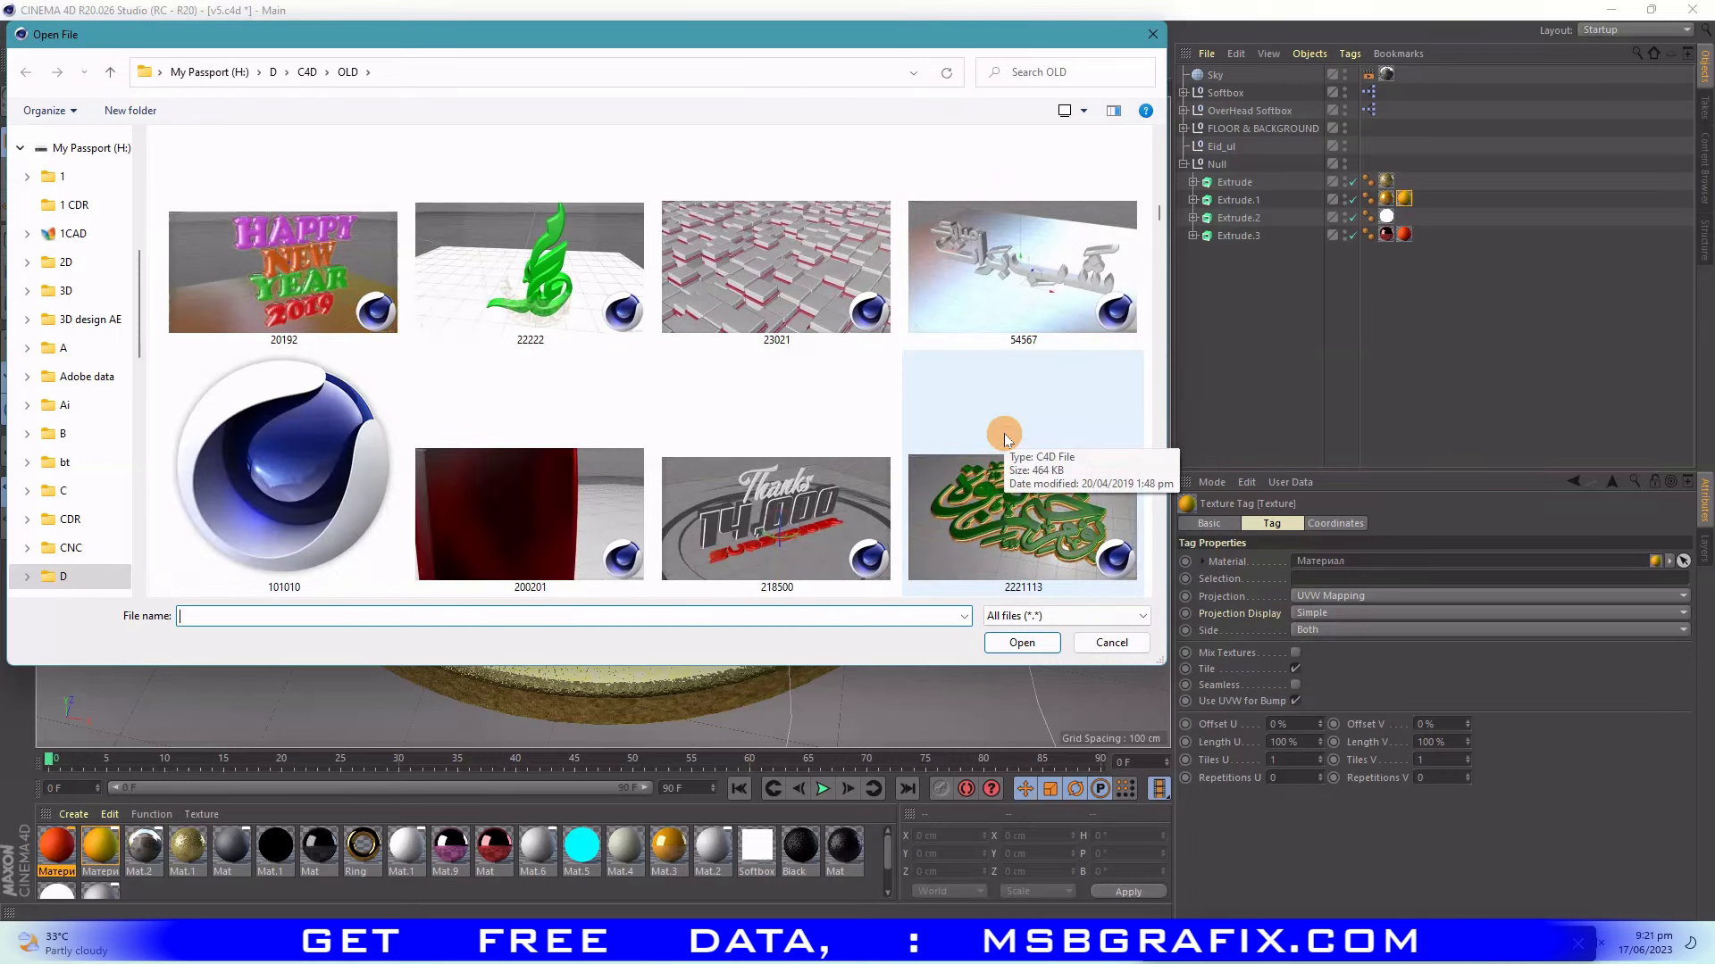
scroll(1005, 438, down, 3)
scroll(1004, 438, down, 3)
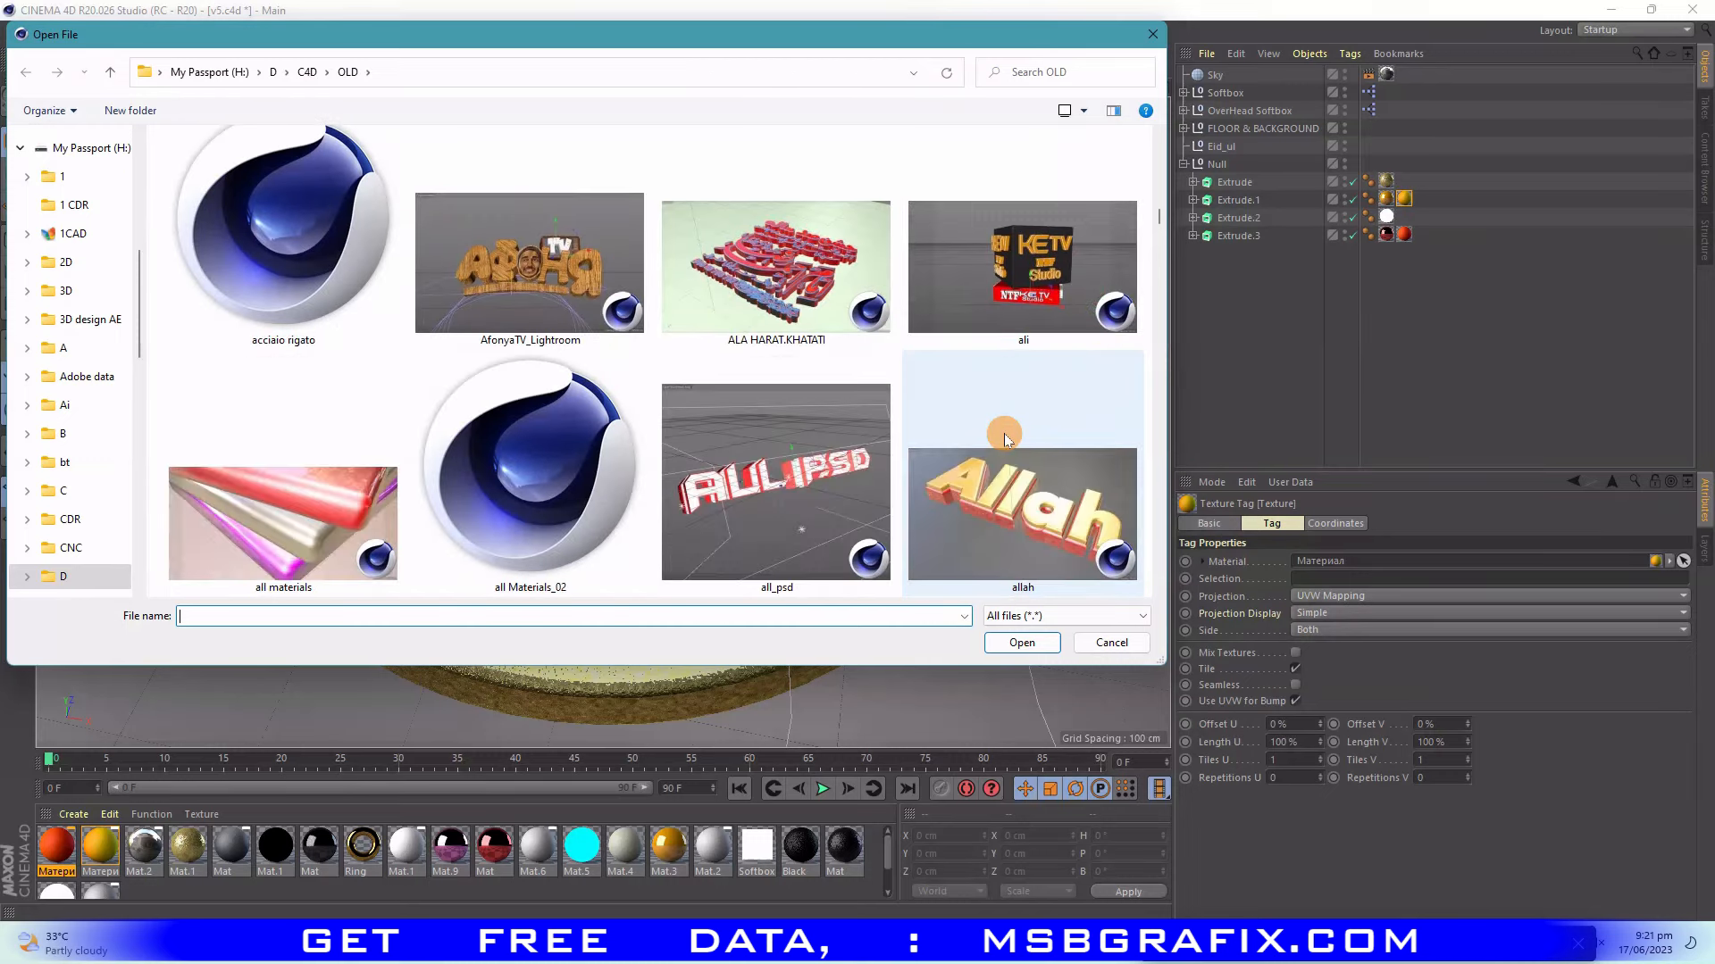
scroll(1004, 432, down, 3)
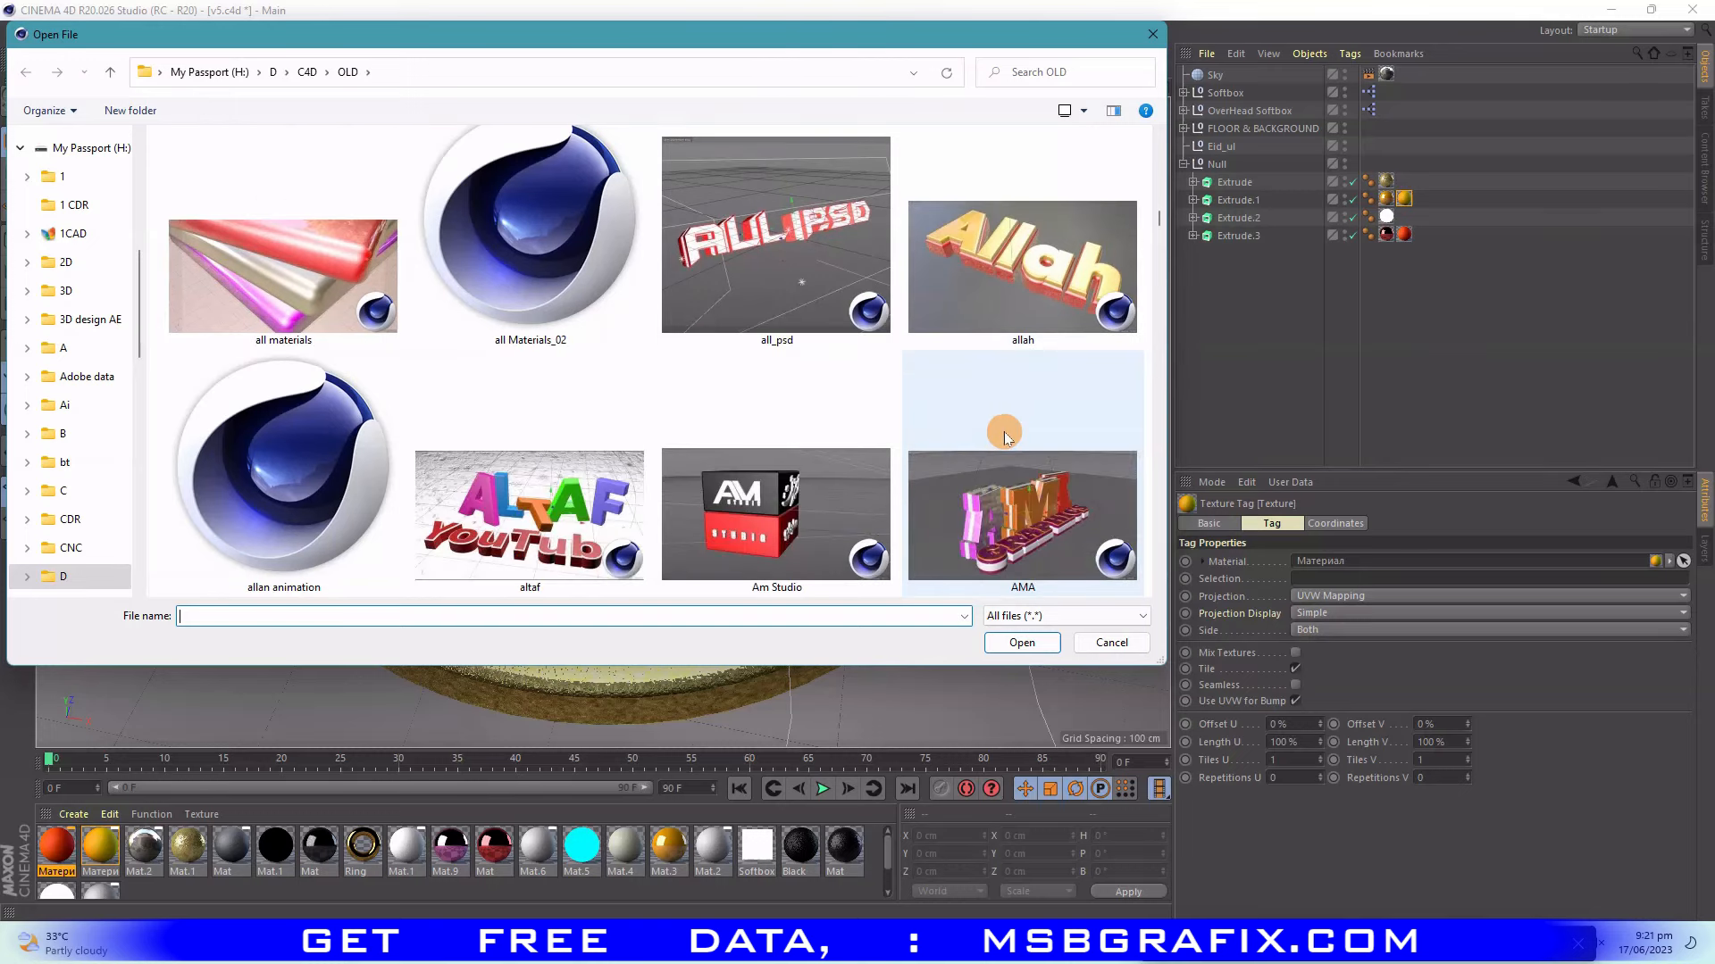
scroll(724, 435, down, 3)
scroll(723, 435, down, 3)
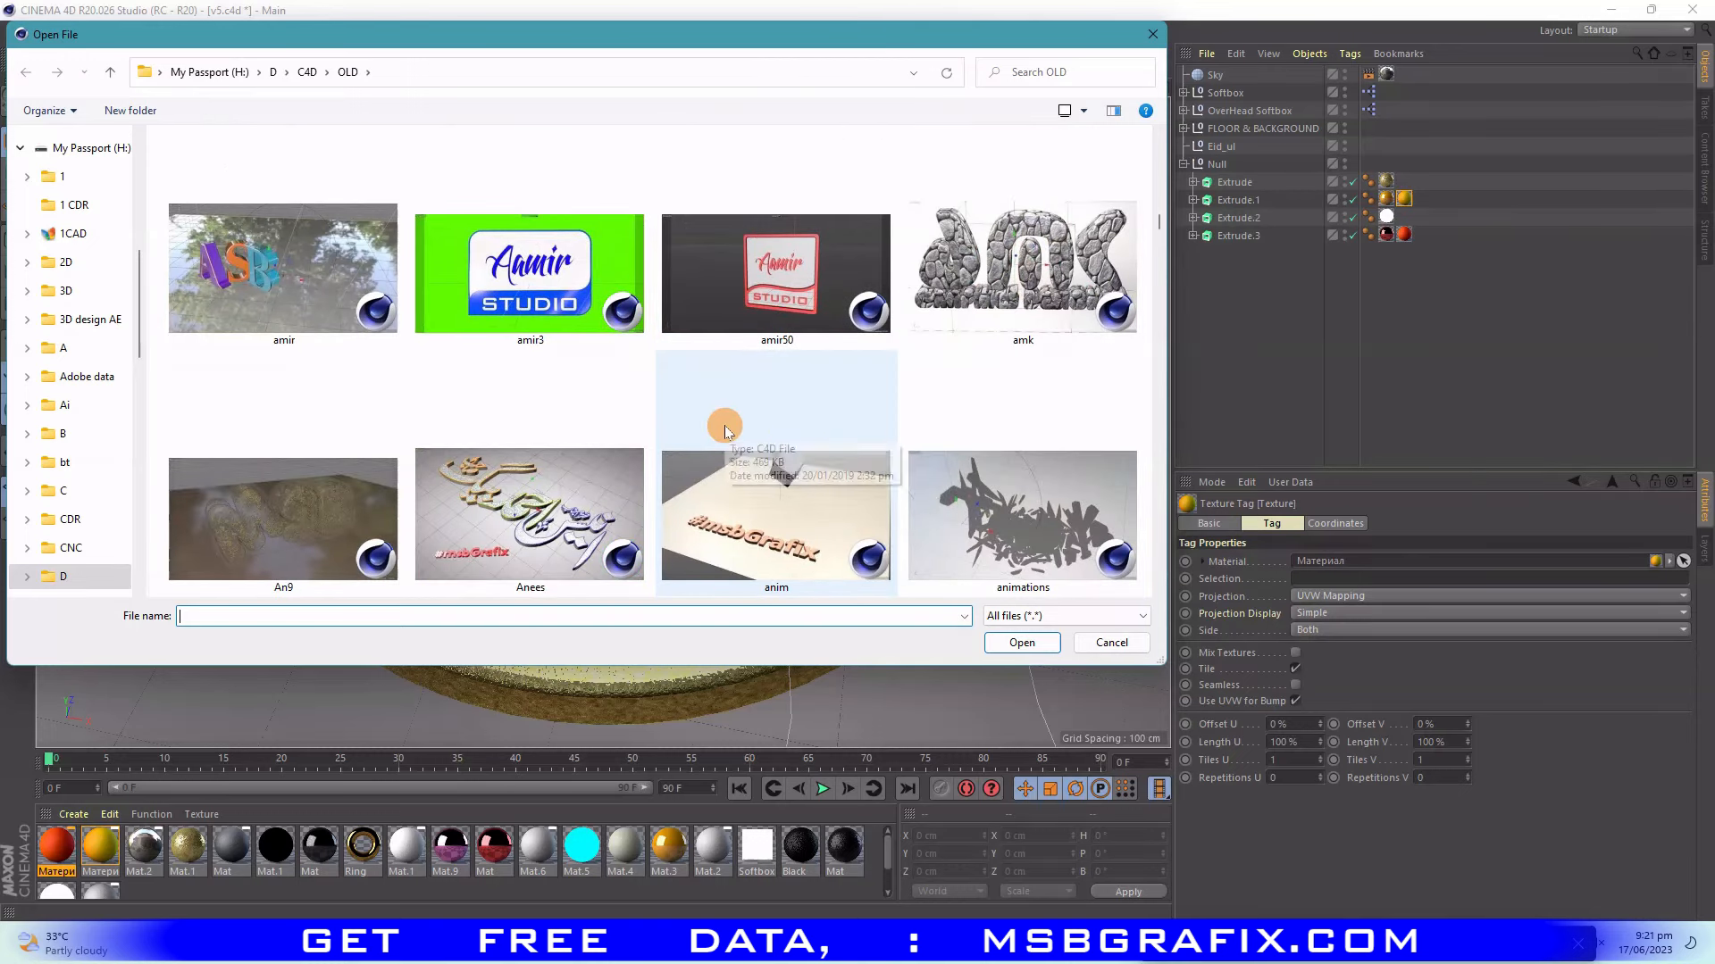
scroll(726, 428, down, 3)
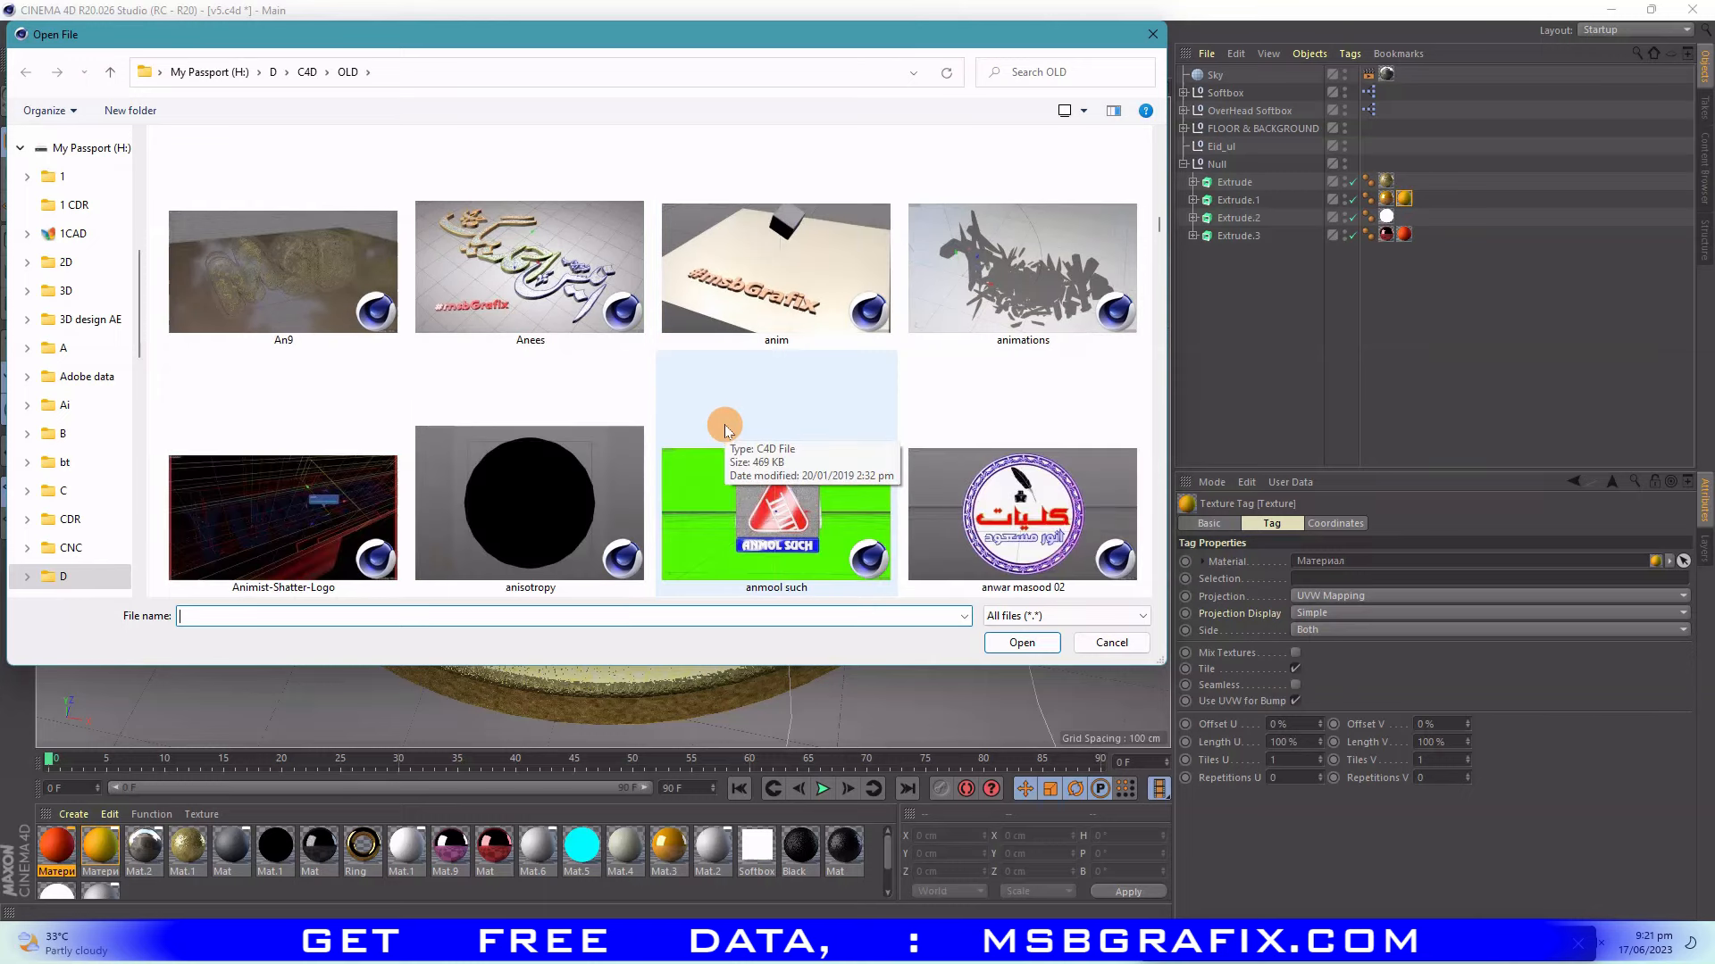
scroll(725, 426, down, 3)
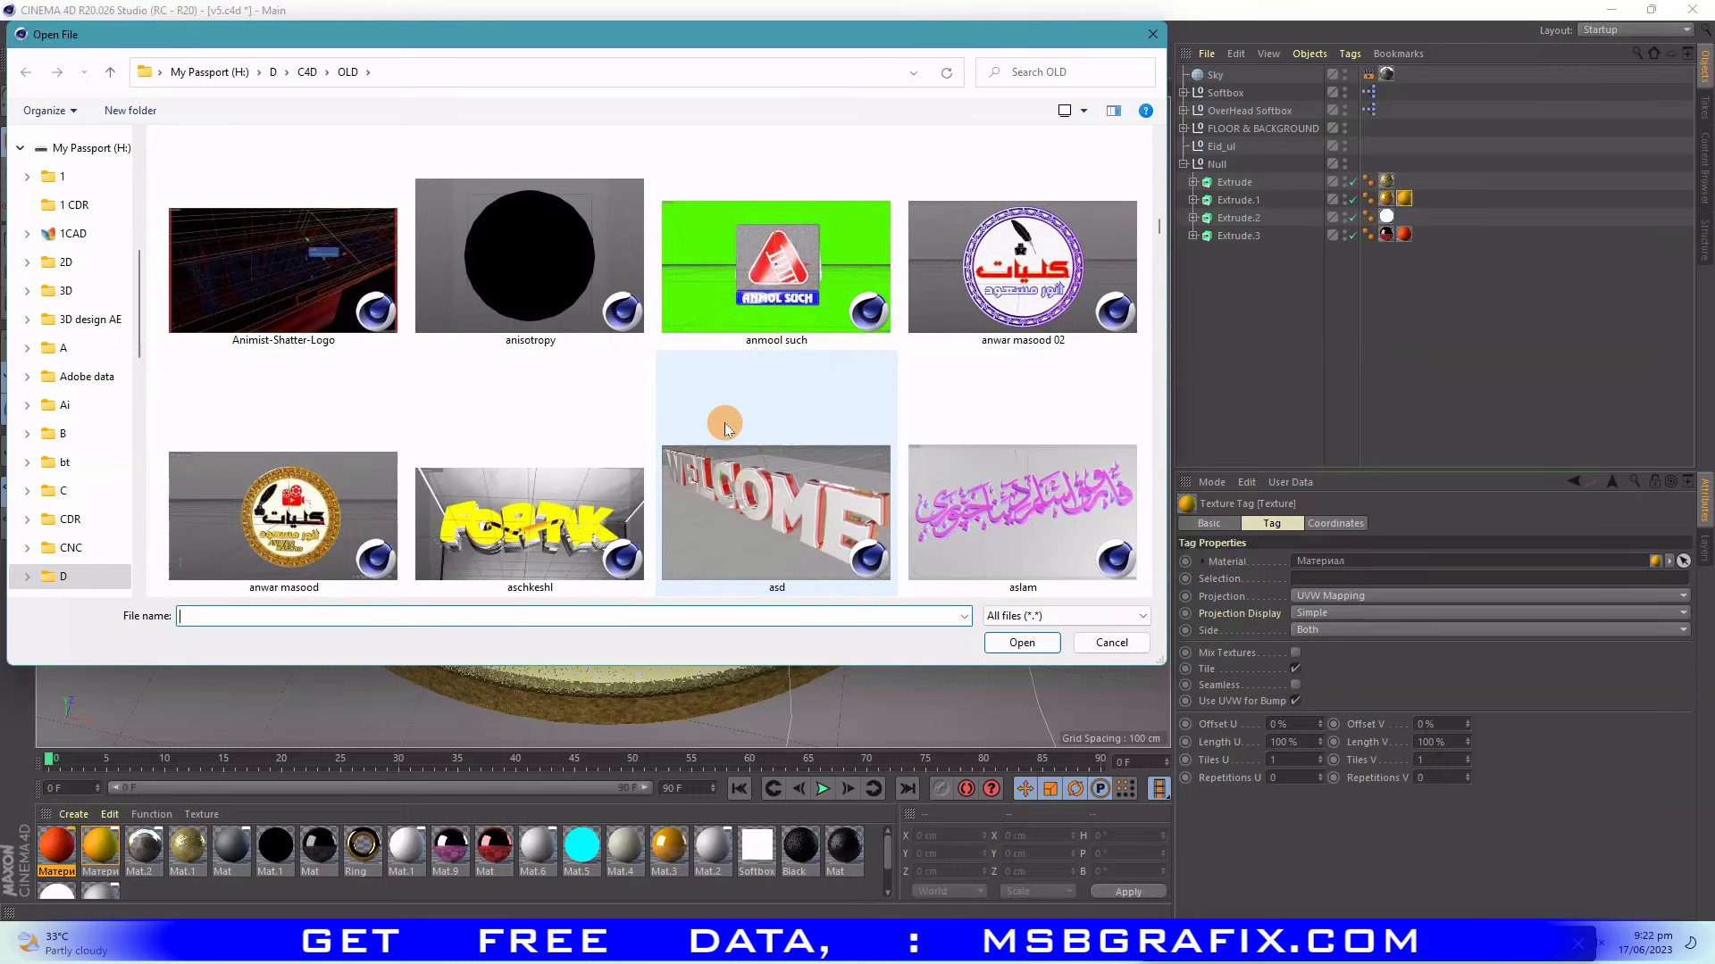
scroll(725, 426, down, 3)
scroll(726, 397, down, 3)
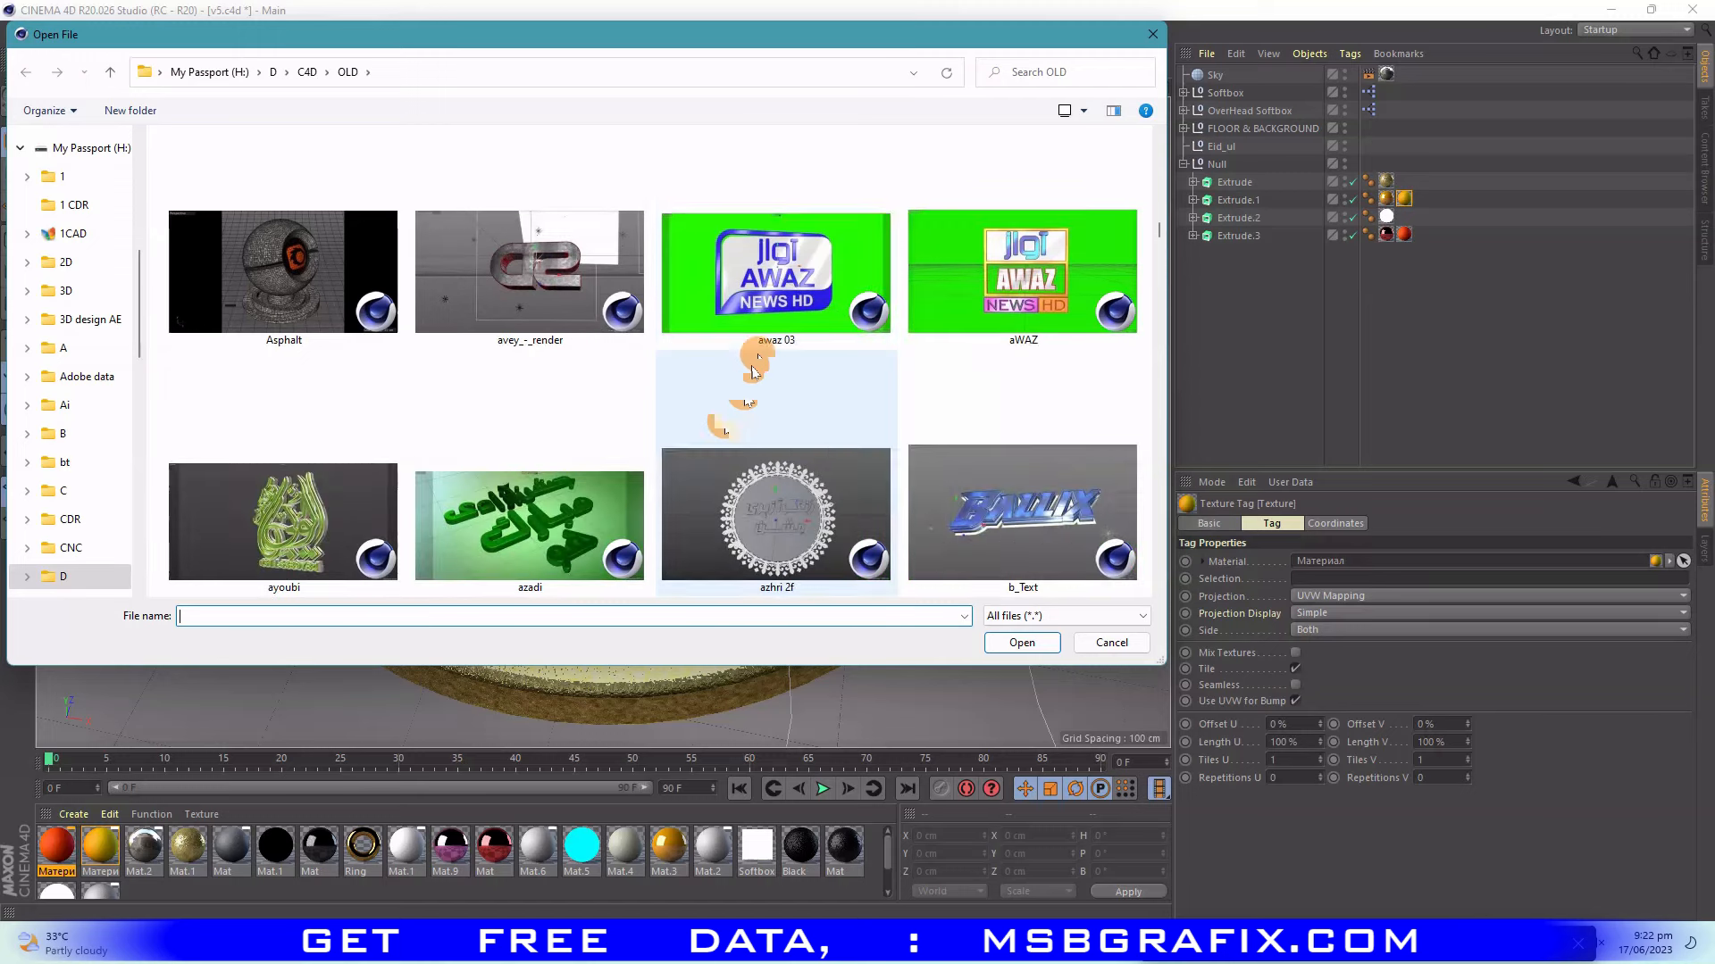
click(770, 308)
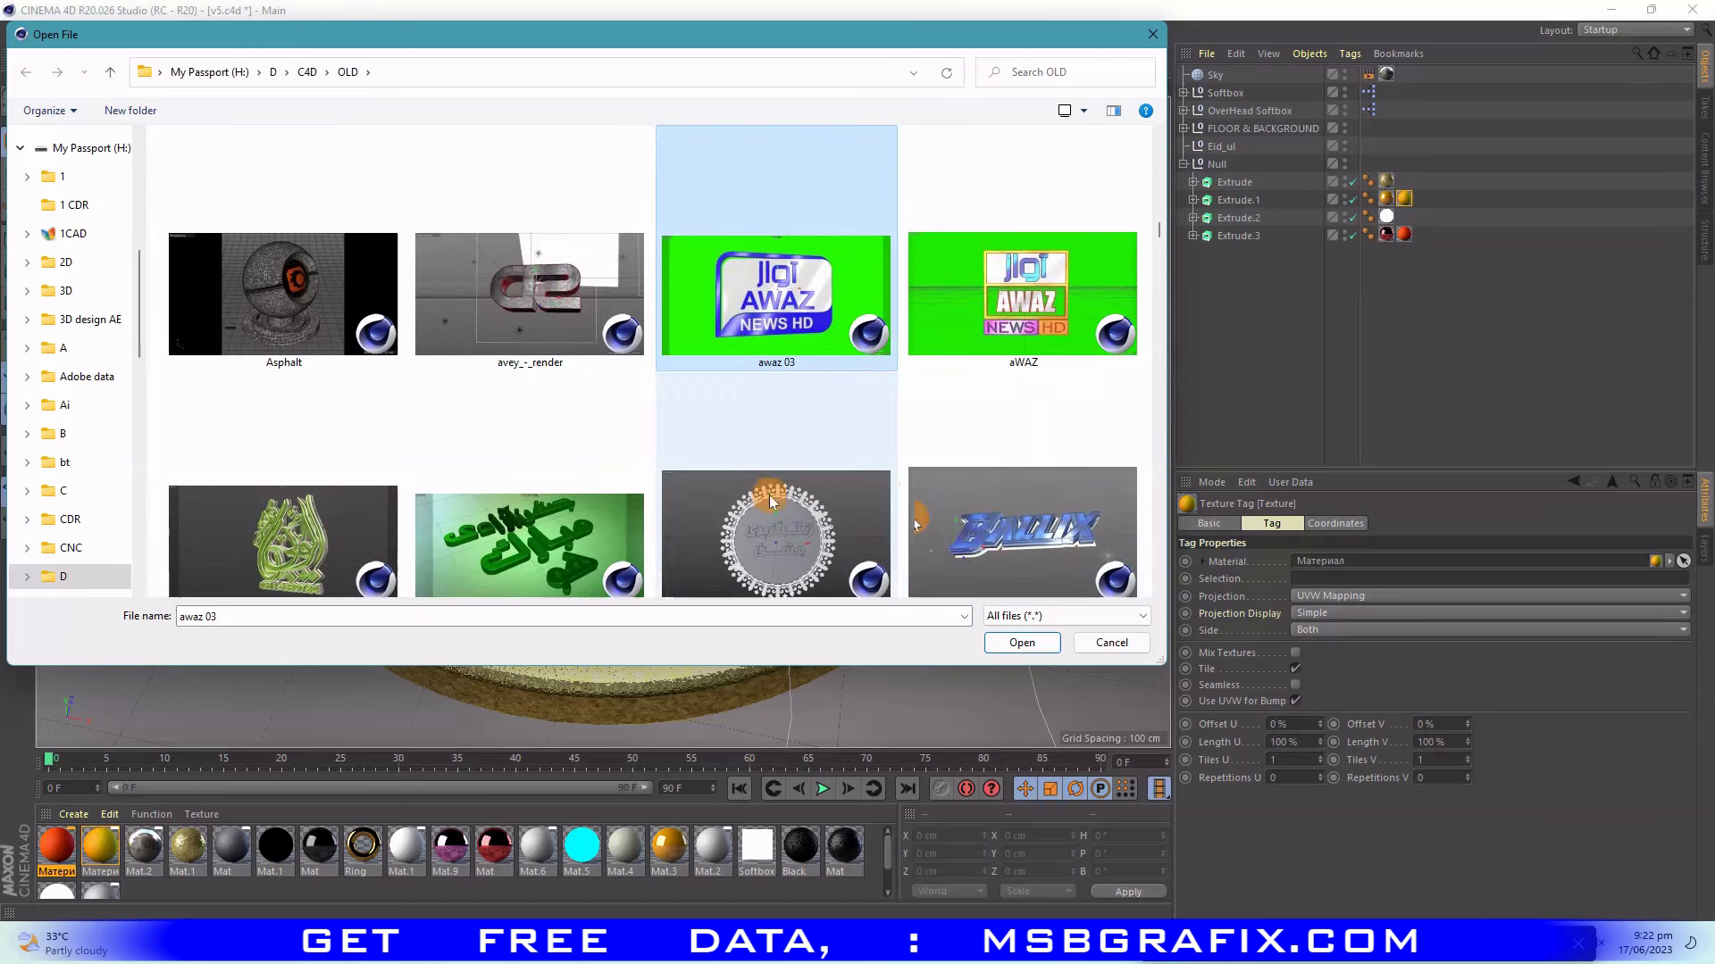